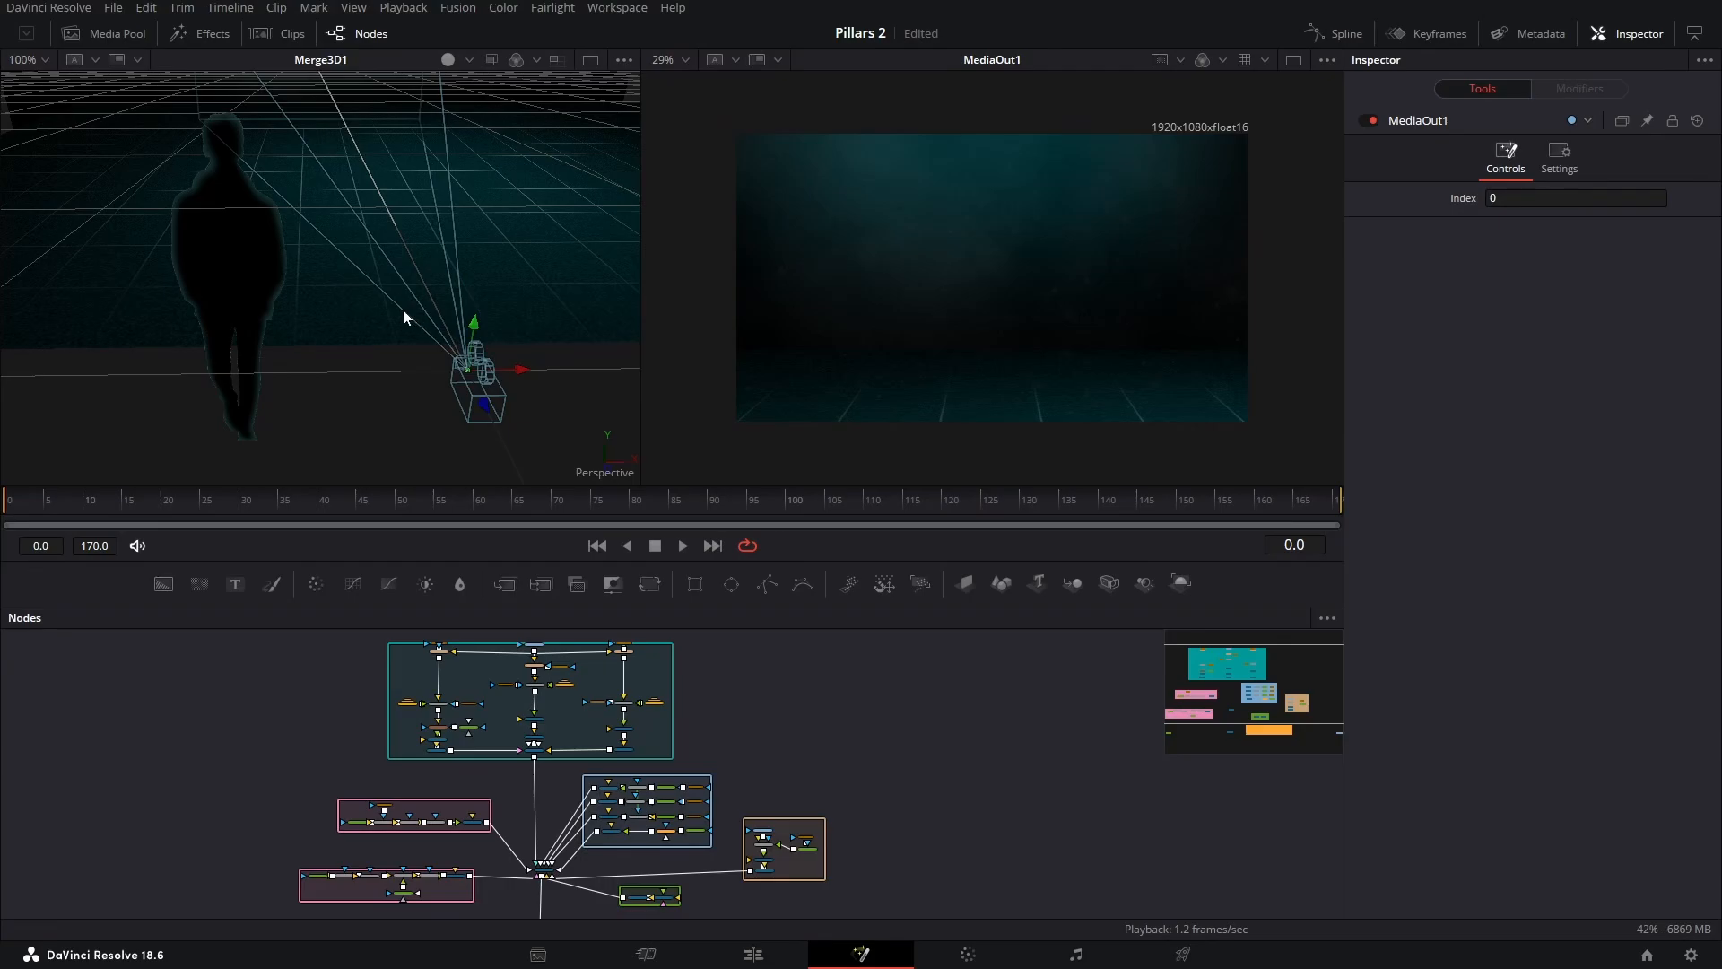
# Look over the Merge3D1 scene from different angles and display the Background1 node in its viewer
pyautogui.moveTo(402, 309); pyautogui.dragTo(384, 332)
pyautogui.scroll(-6, 407, 280)
pyautogui.moveTo(400, 258)
pyautogui.mouseDown()
pyautogui.moveTo(346, 287)
pyautogui.moveTo(321, 256)
pyautogui.moveTo(332, 213)
pyautogui.moveTo(406, 298)
pyautogui.moveTo(395, 238)
pyautogui.mouseUp()
pyautogui.scroll(4, 324, 201)
pyautogui.moveTo(252, 761); pyautogui.dragTo(262, 652)
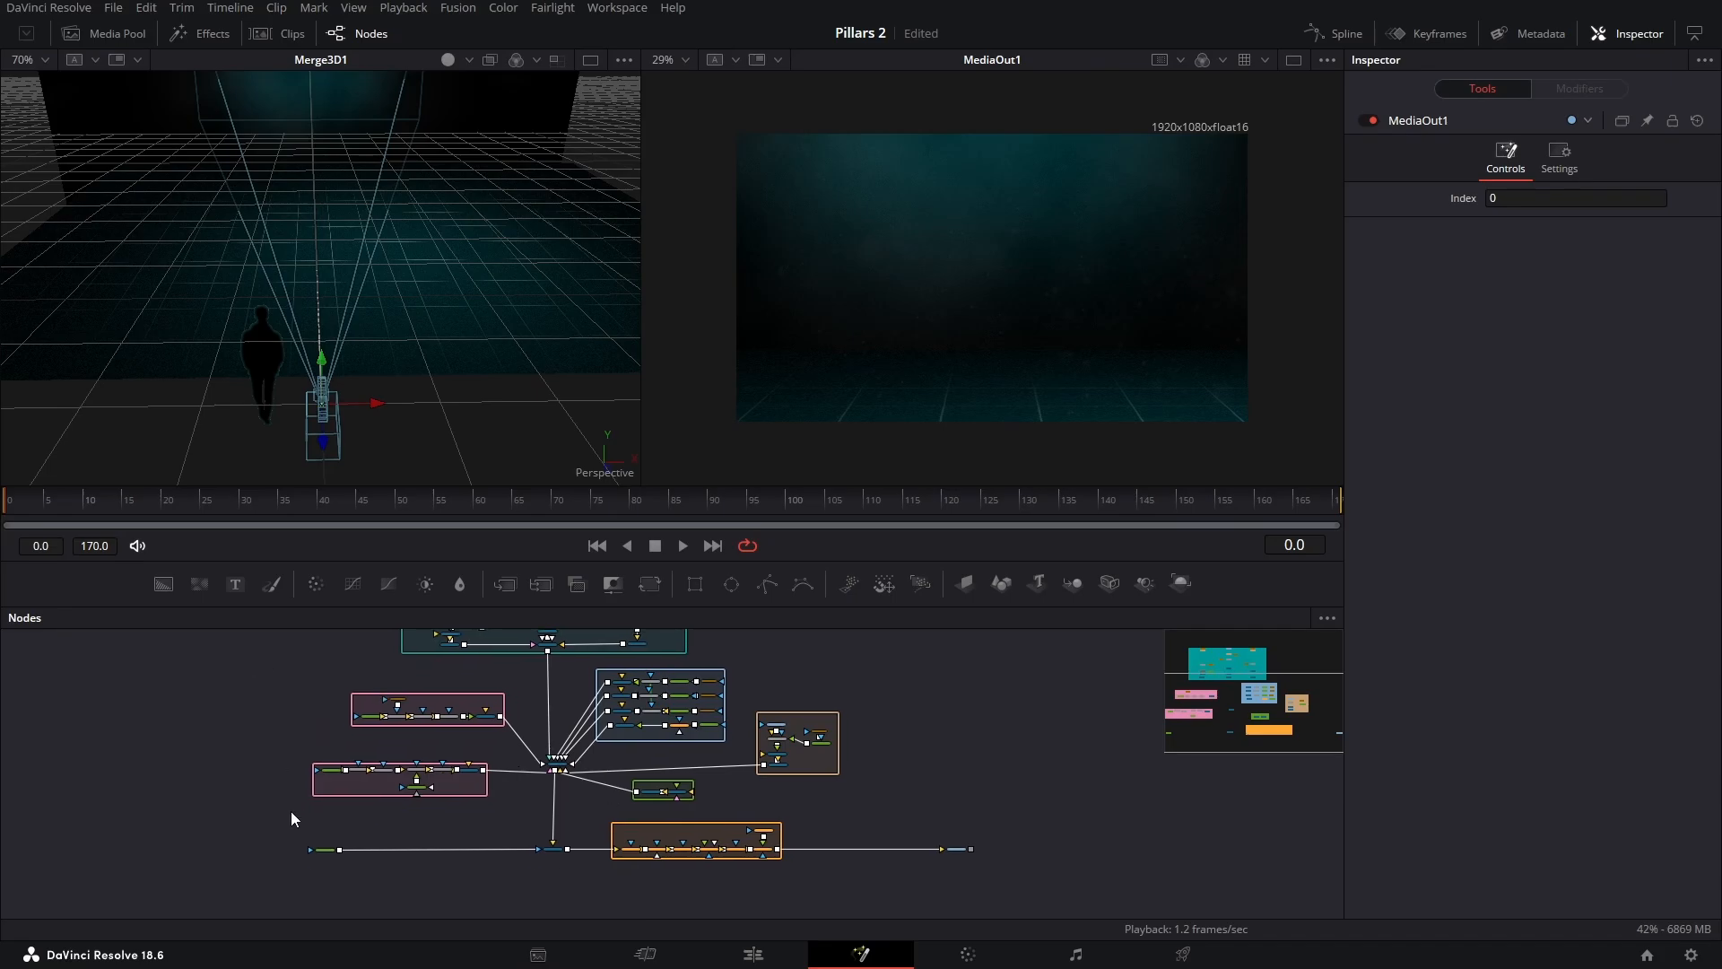
pyautogui.scroll(5, 296, 874)
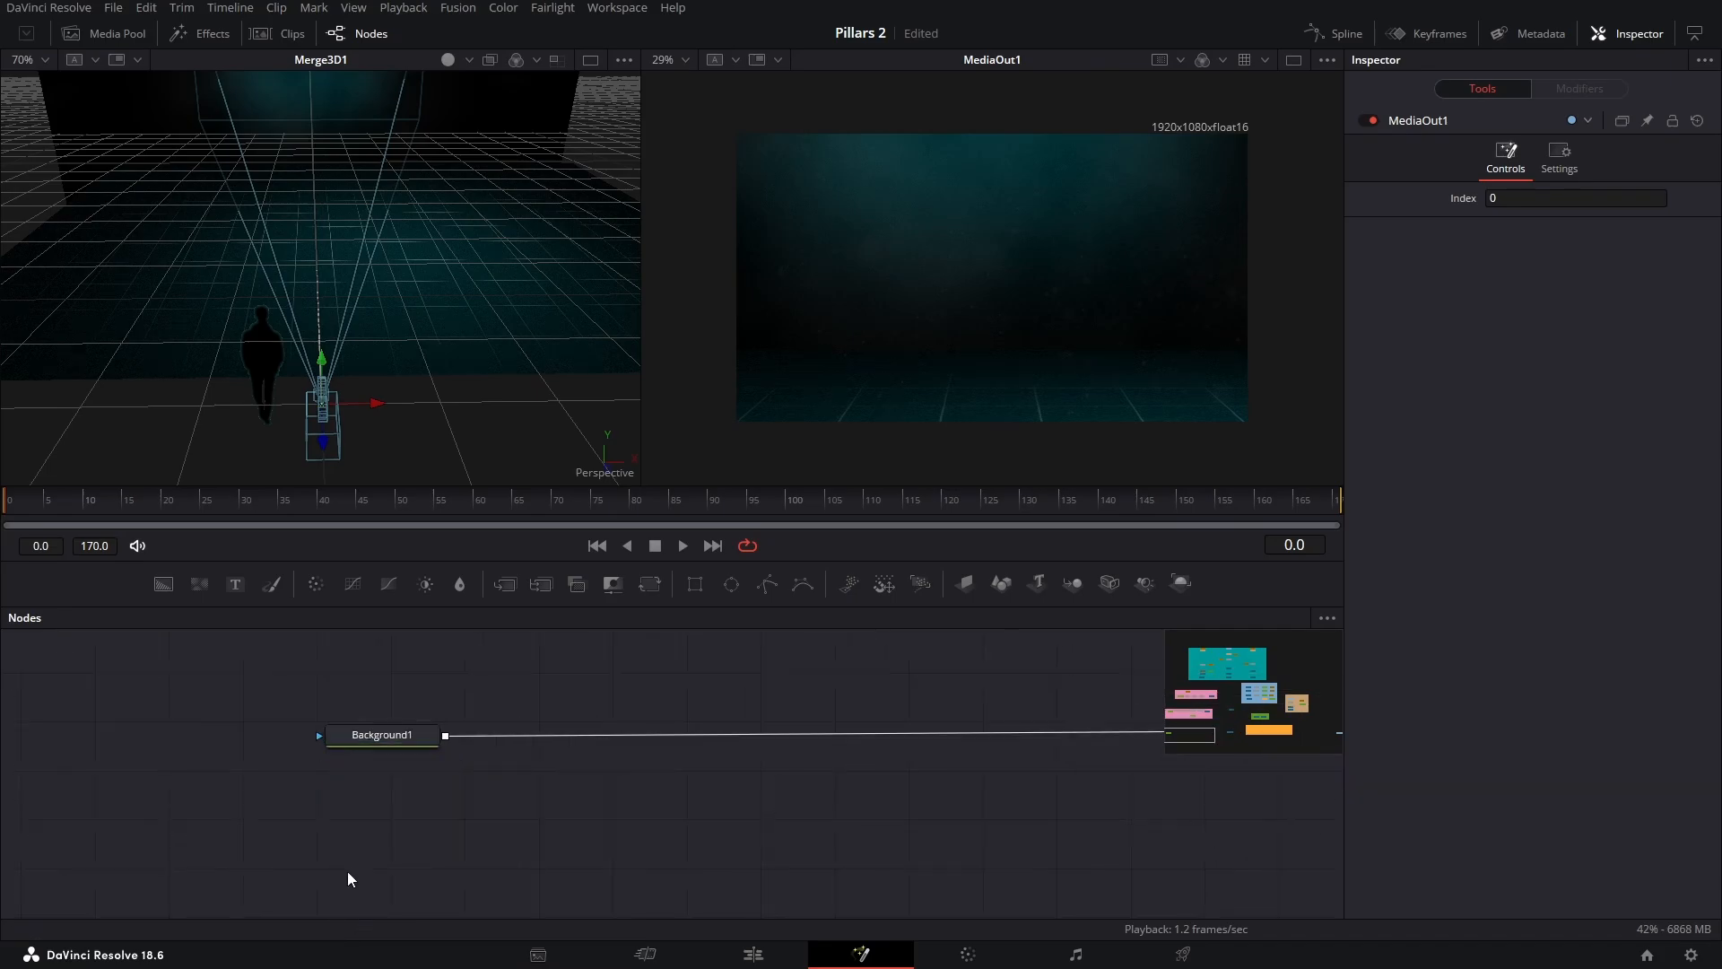
pyautogui.moveTo(377, 735); pyautogui.dragTo(331, 366)
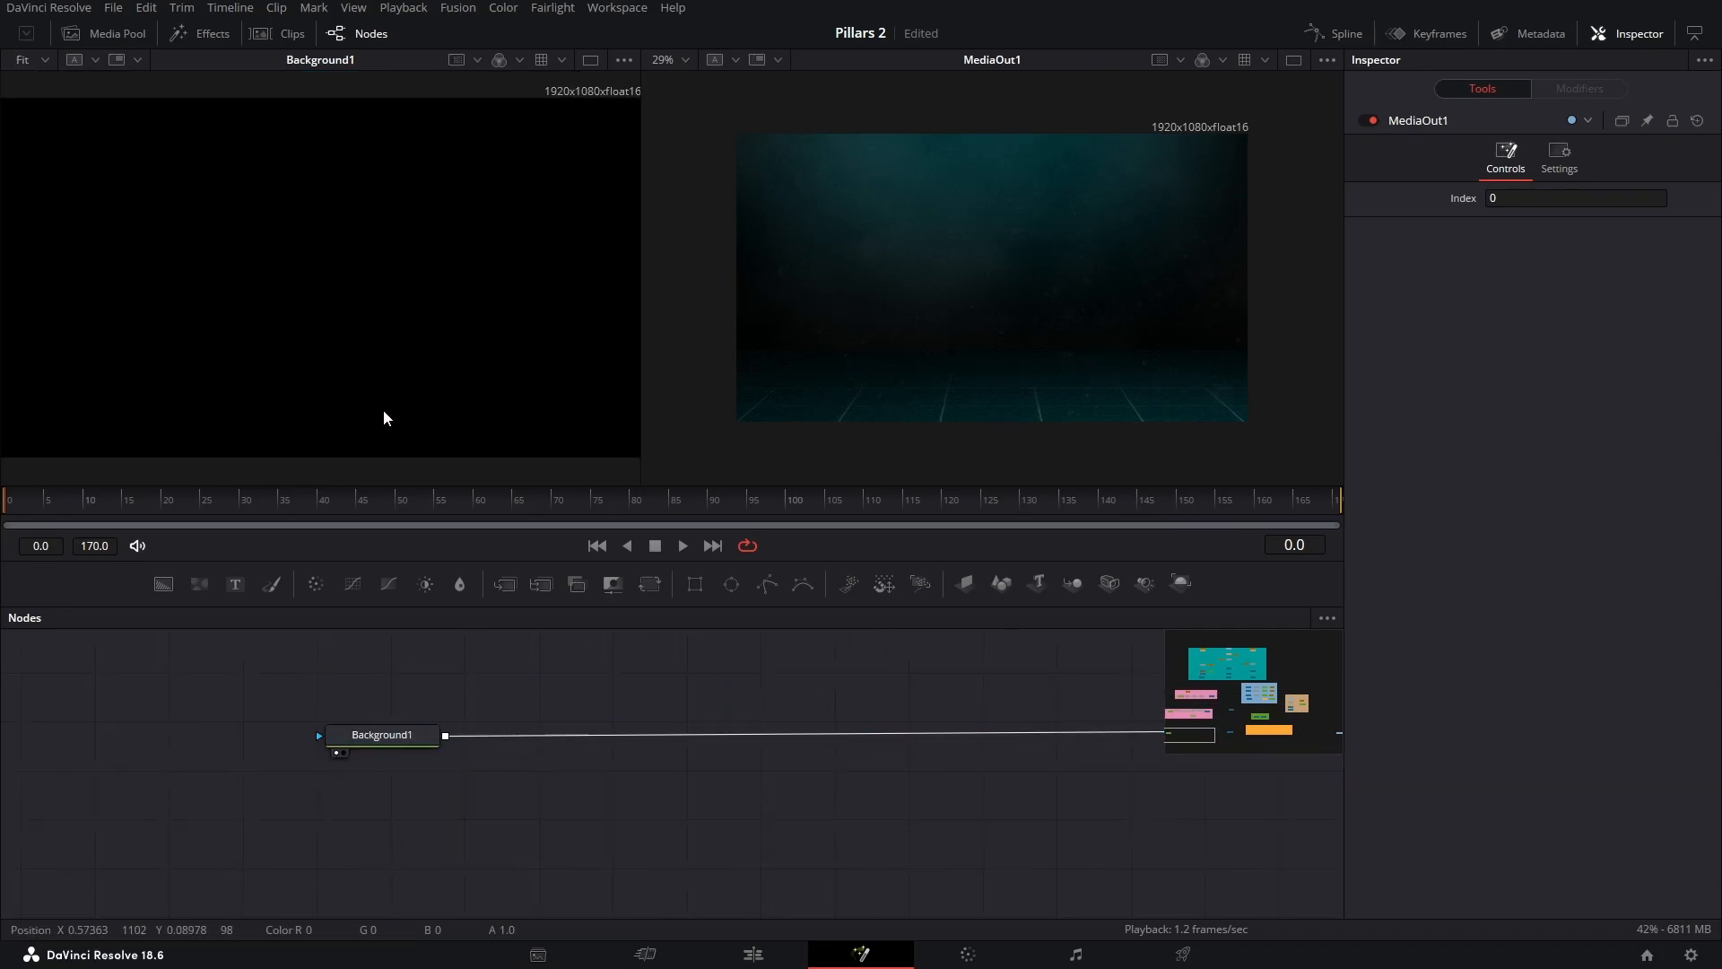
# Trace the node flow from Background1 through Renderer3D1 and the effects group to MediaOut1, and view the Merge3D1 scene
pyautogui.moveTo(751, 723); pyautogui.dragTo(178, 757)
pyautogui.moveTo(422, 765); pyautogui.dragTo(77, 761)
pyautogui.scroll(-4, 509, 821)
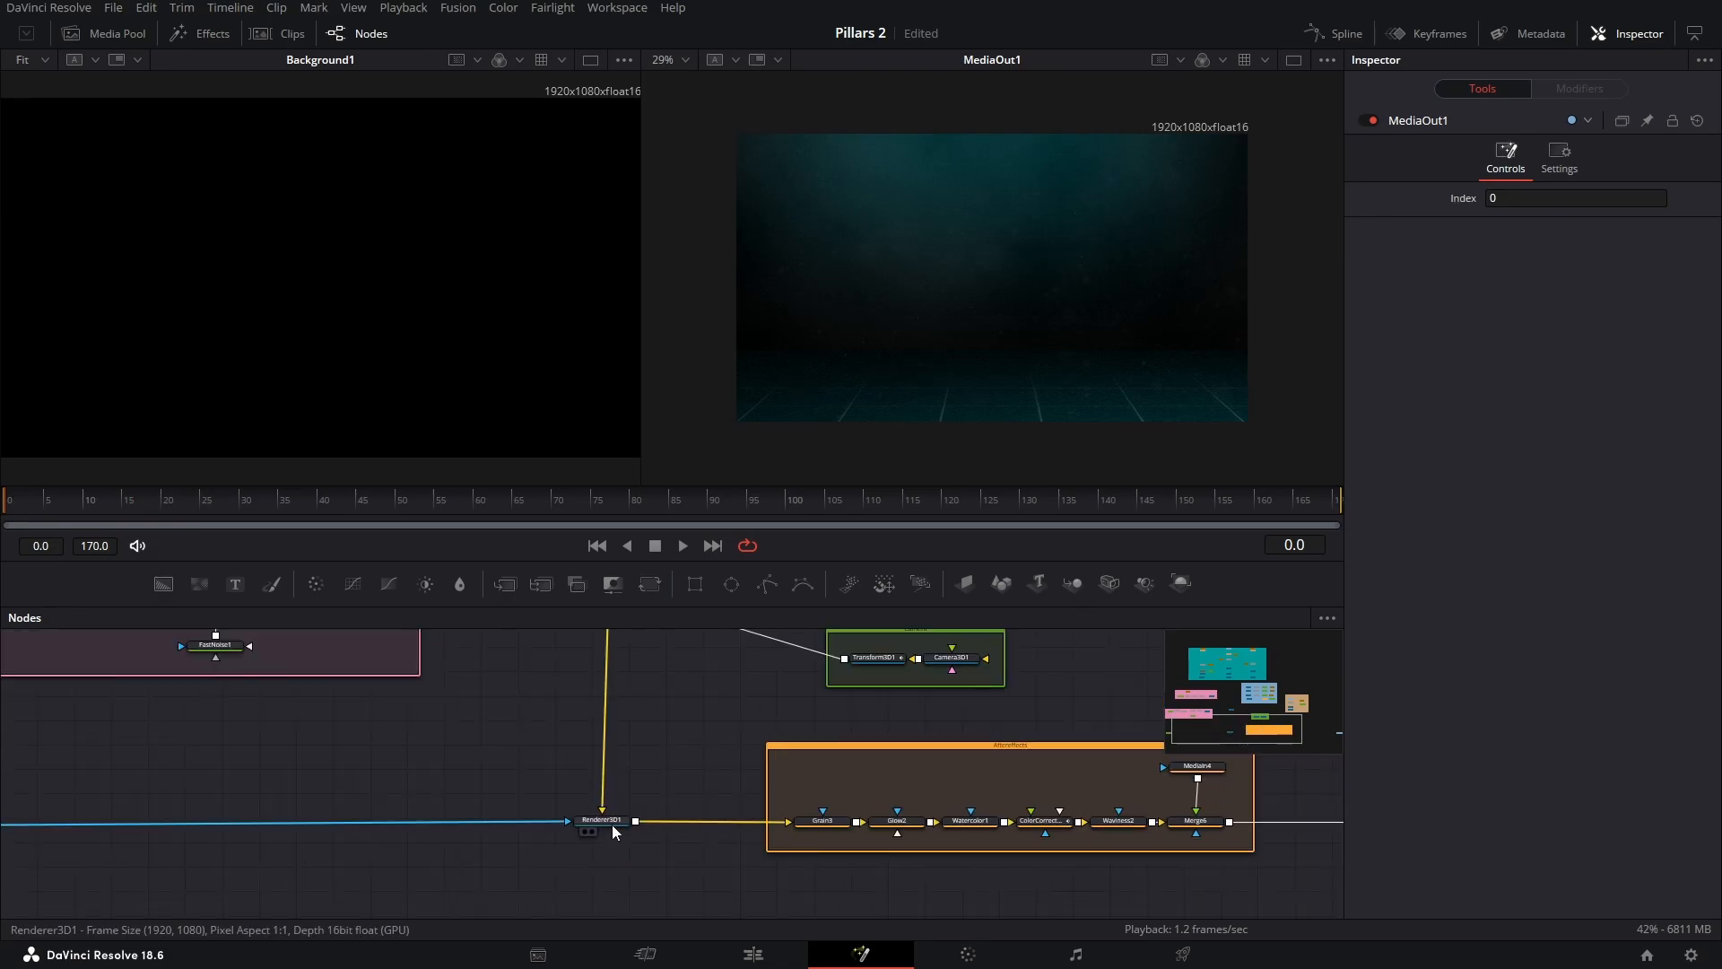
pyautogui.moveTo(693, 777); pyautogui.dragTo(19, 784)
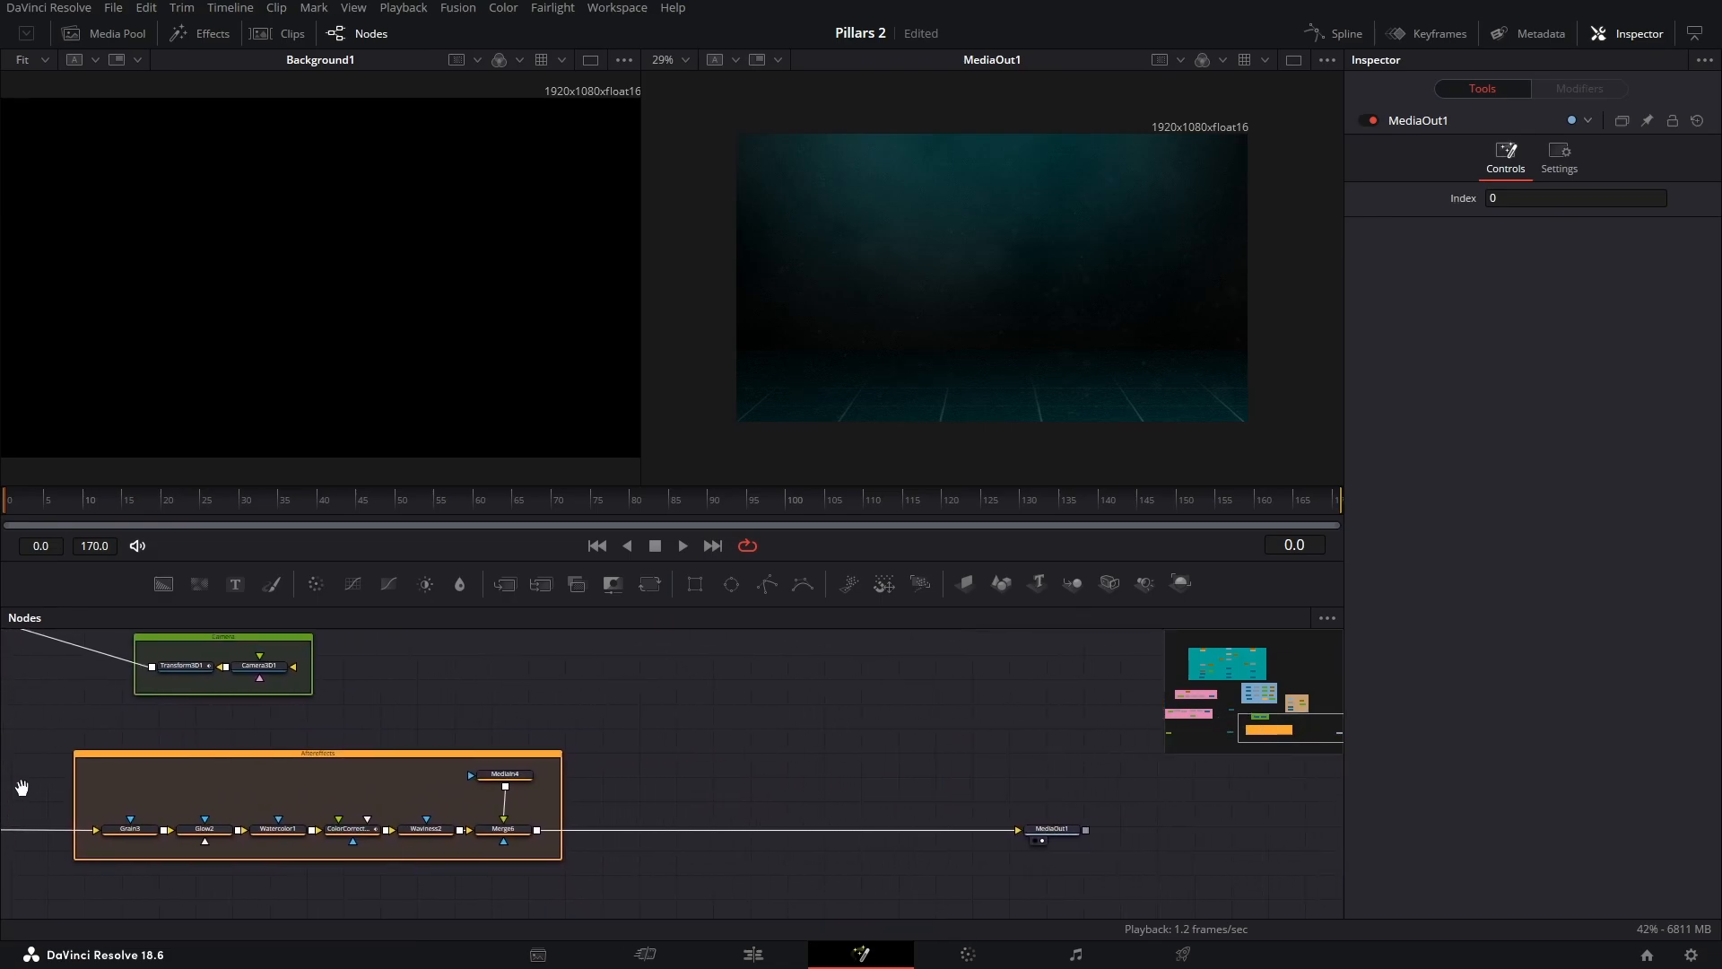
pyautogui.moveTo(321, 874); pyautogui.dragTo(519, 868)
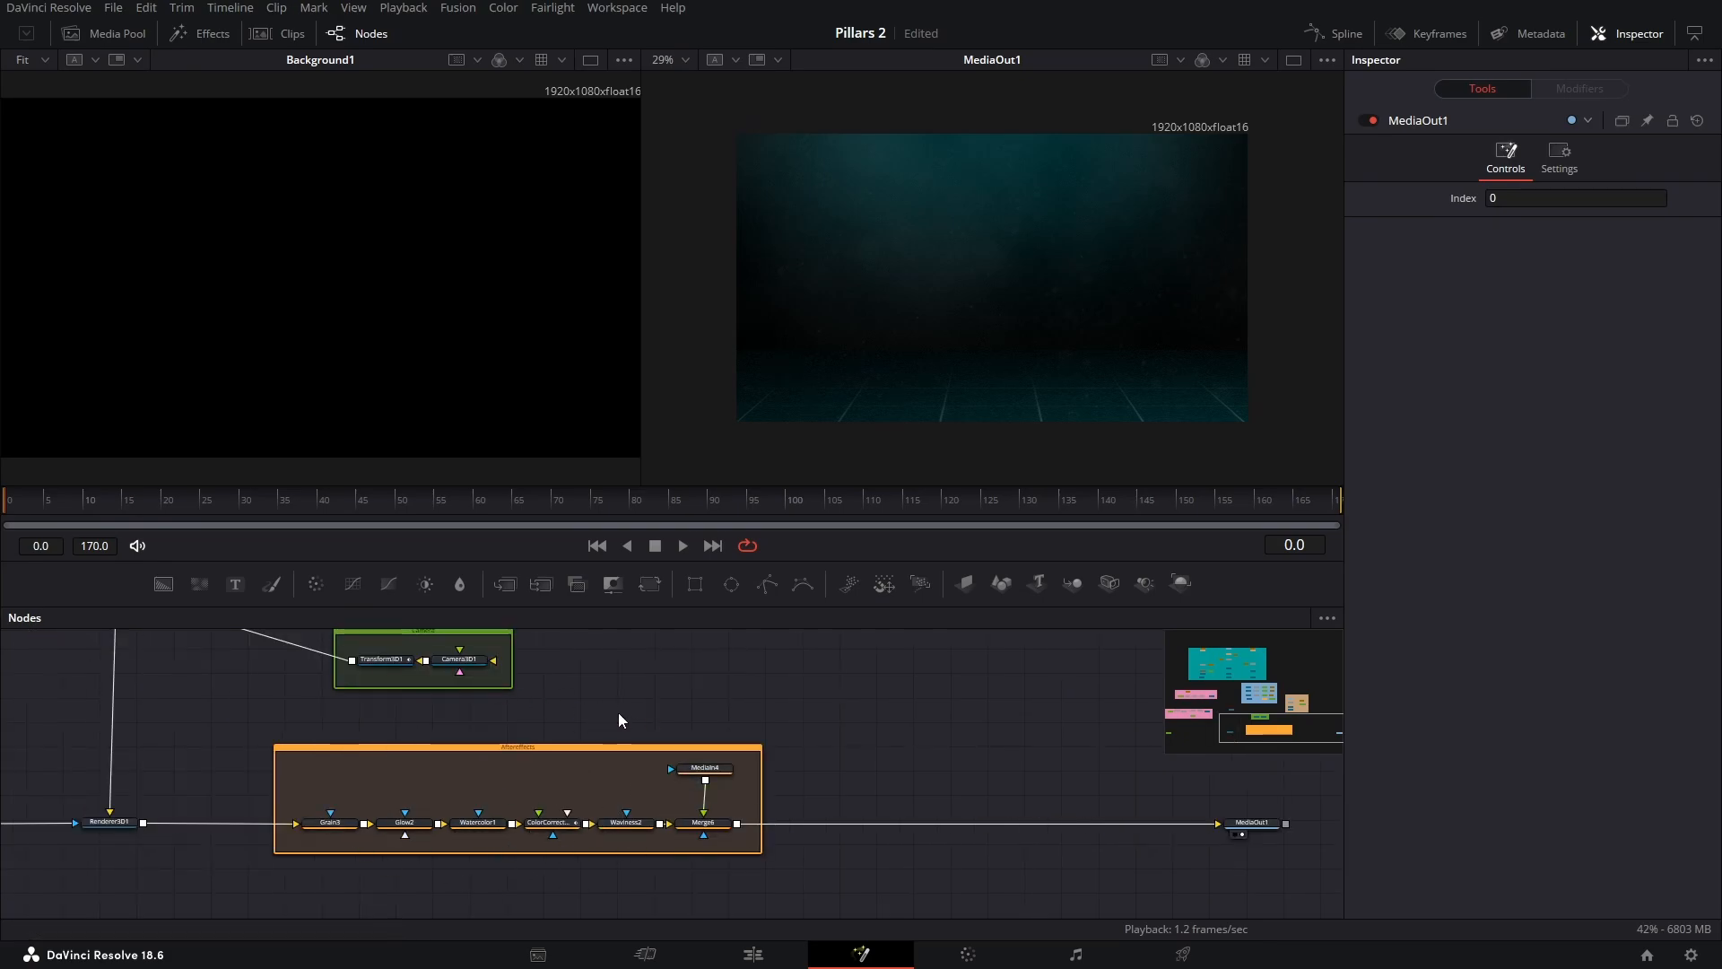
pyautogui.moveTo(669, 737); pyautogui.dragTo(1017, 863)
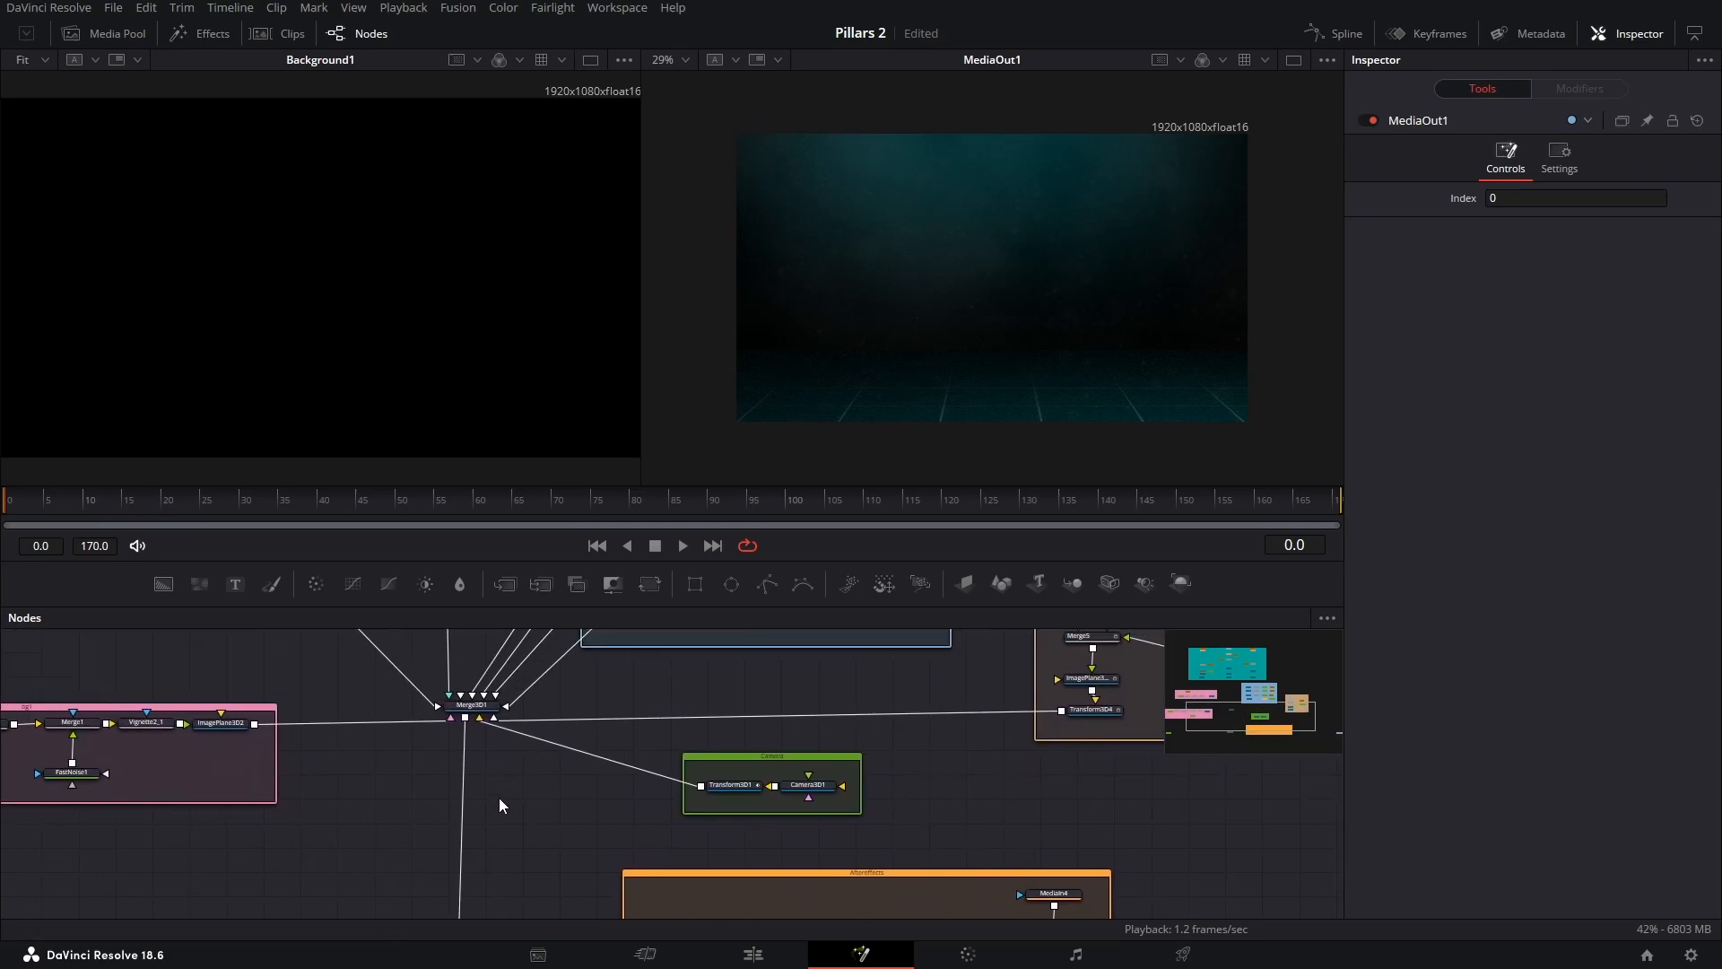
pyautogui.moveTo(499, 804); pyautogui.dragTo(568, 774)
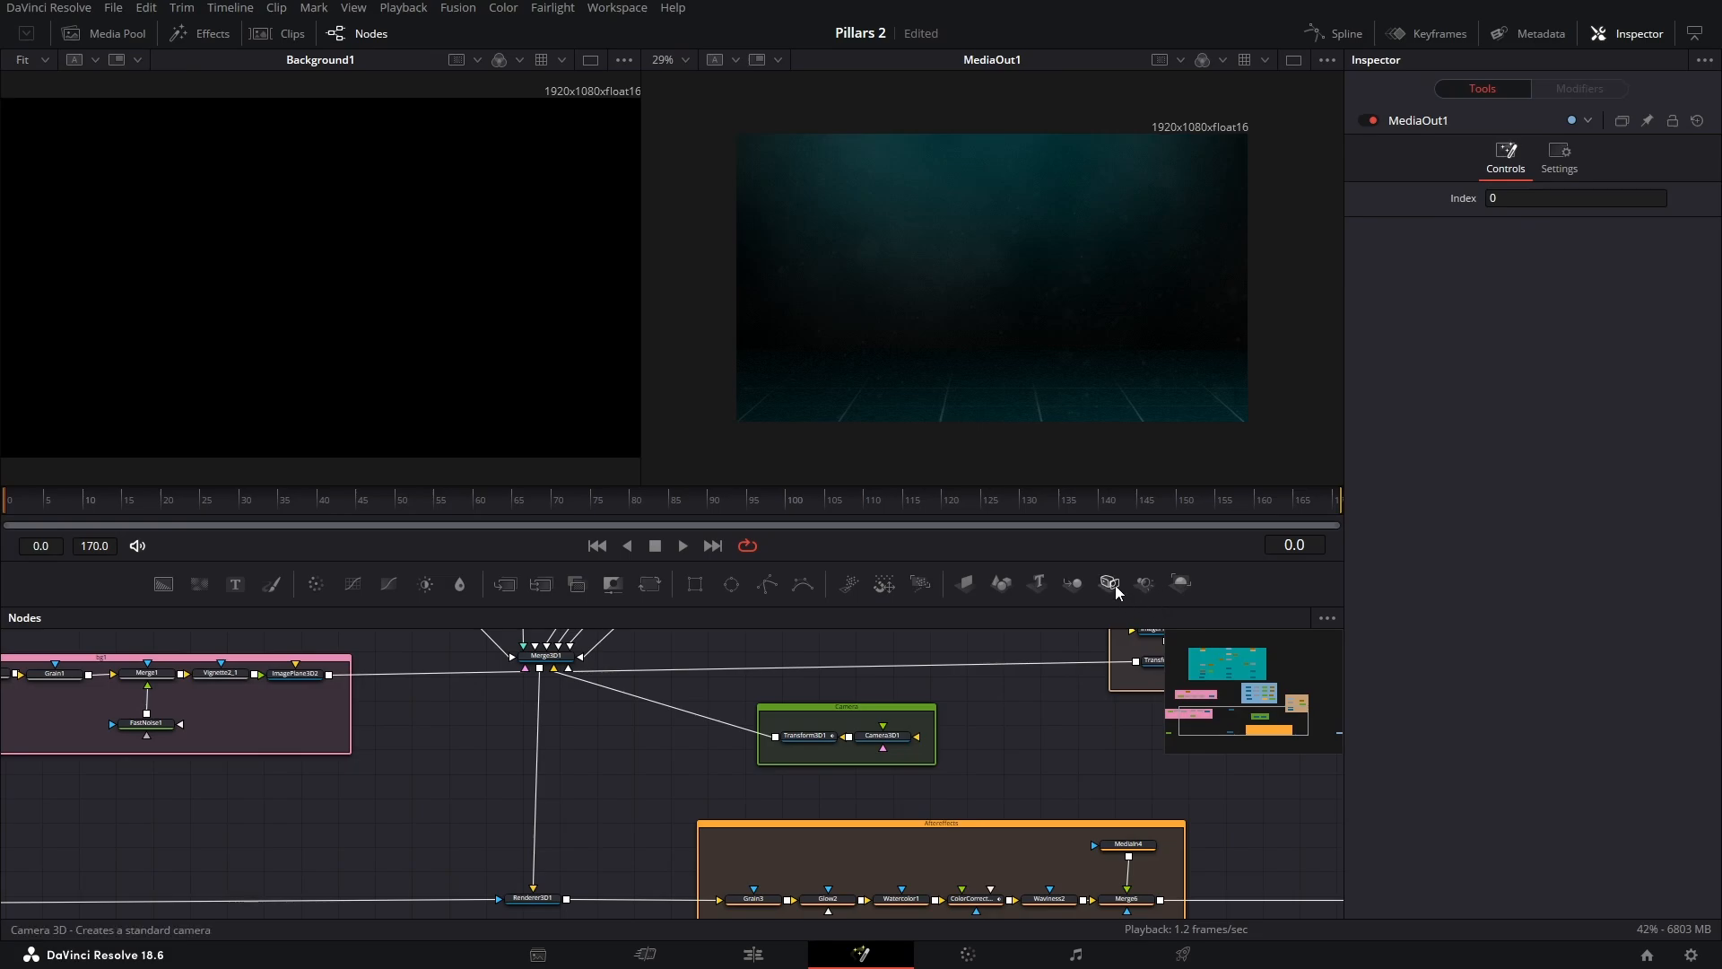
pyautogui.moveTo(389, 738); pyautogui.dragTo(725, 807)
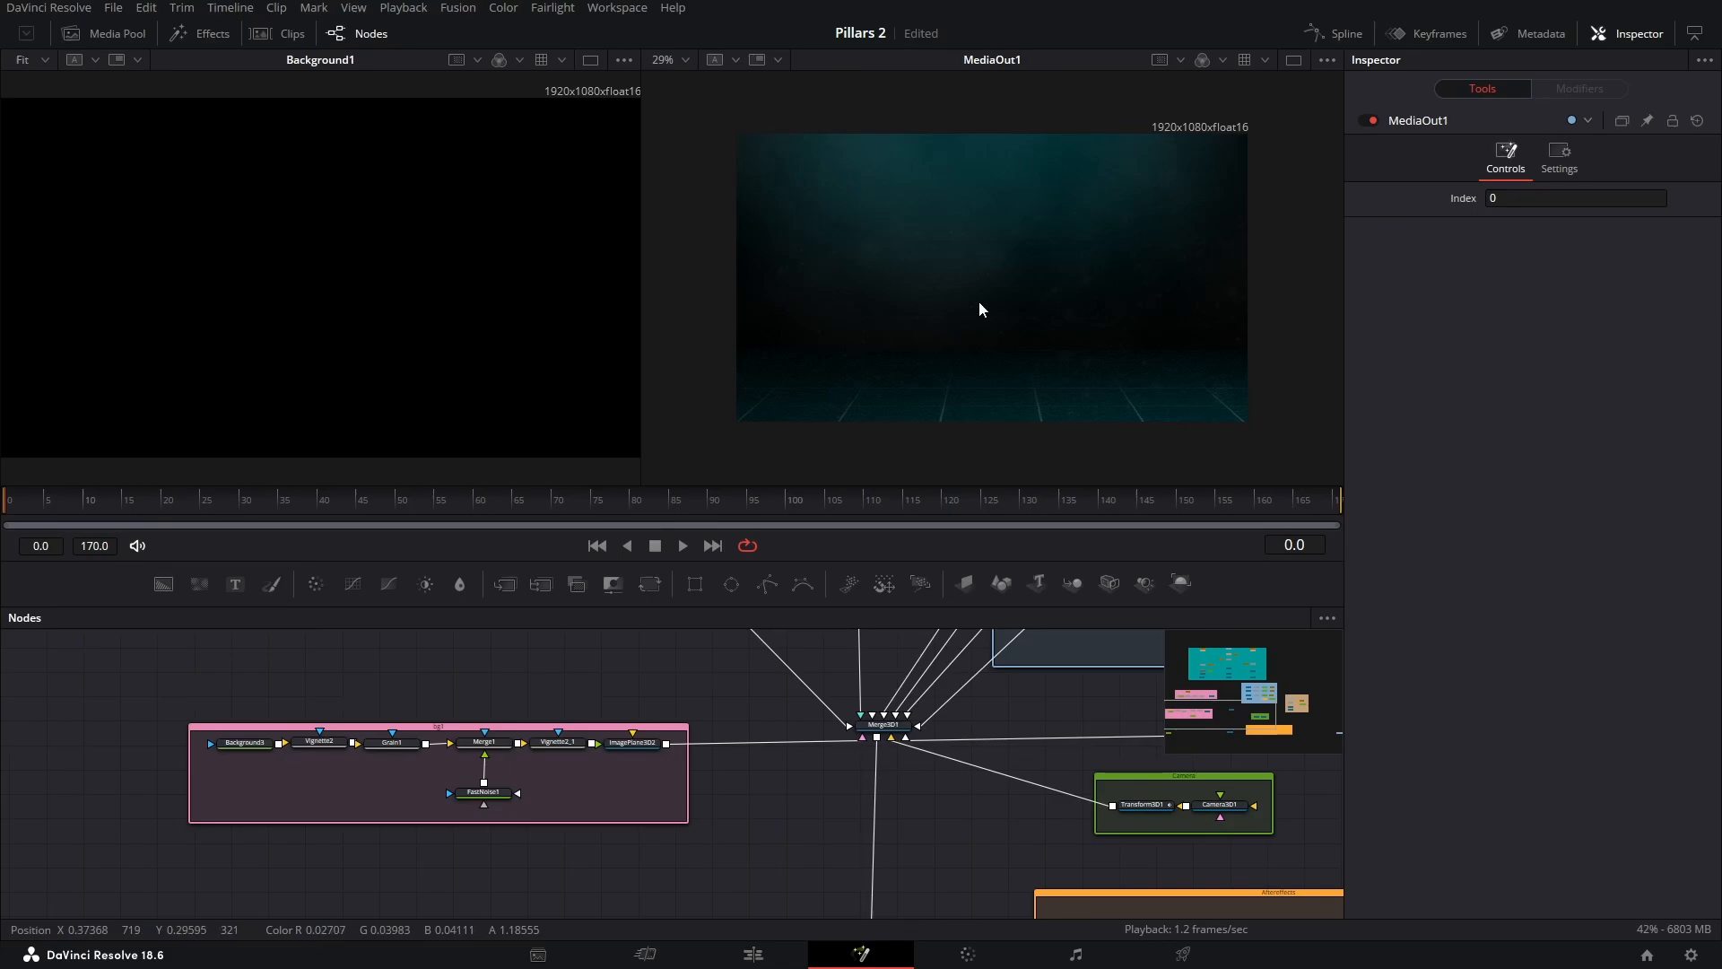
pyautogui.click(862, 736)
pyautogui.scroll(5, 502, 411)
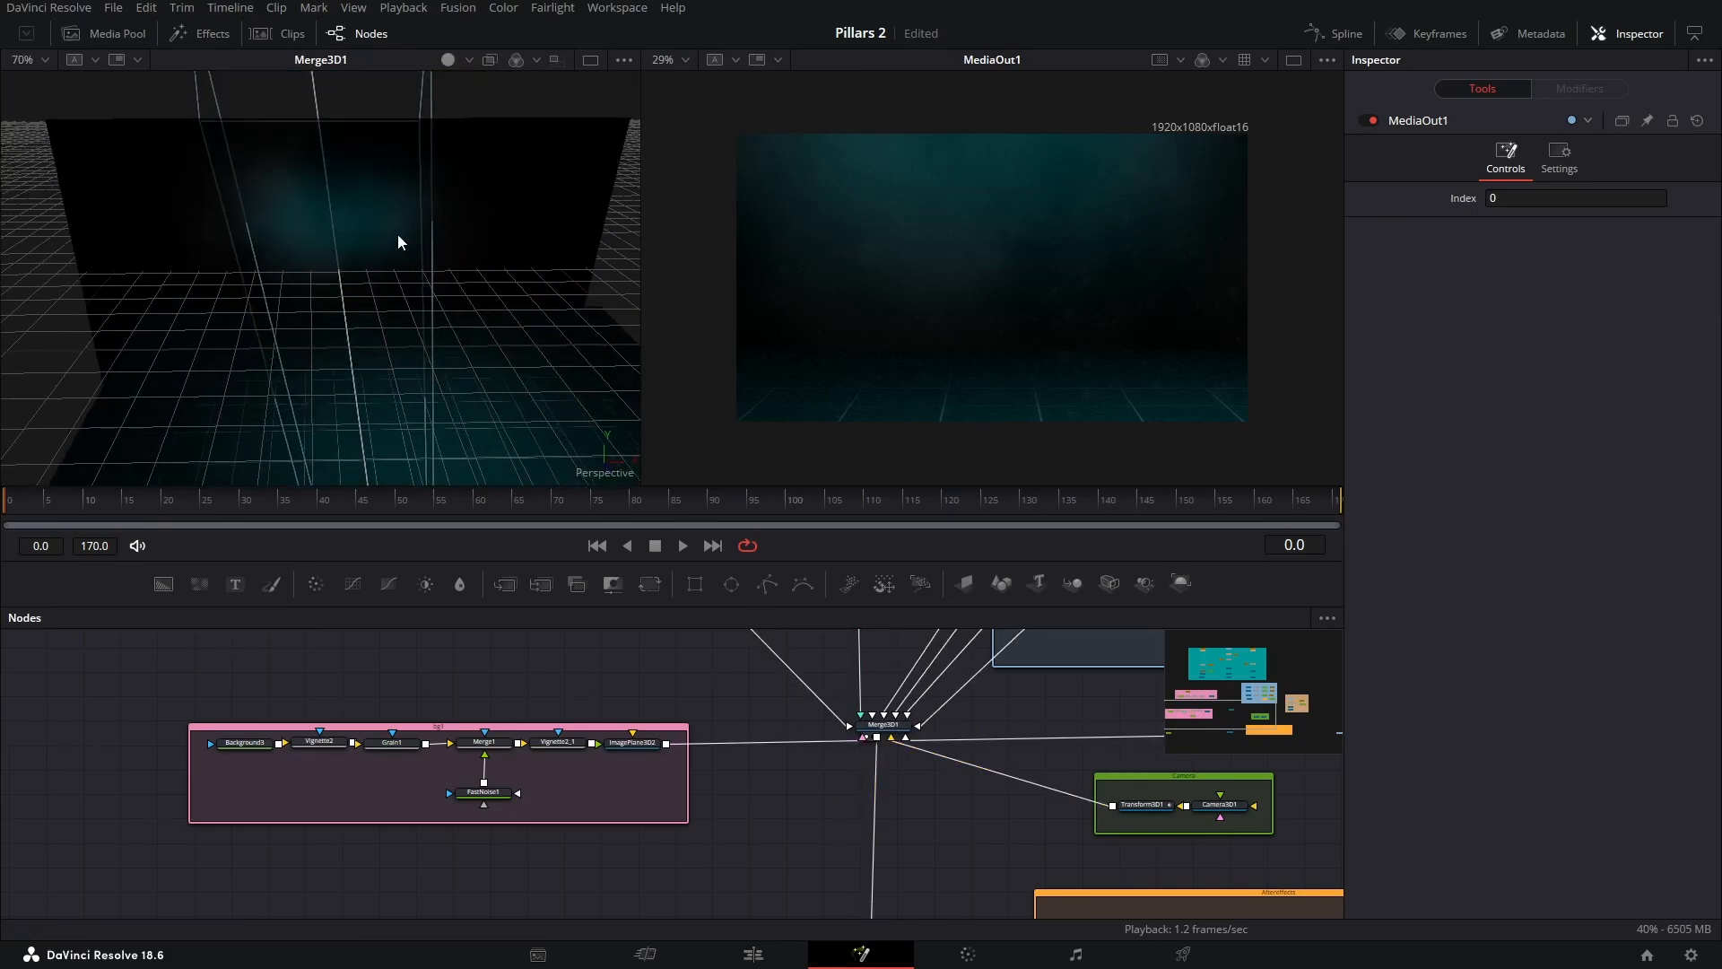
# Display the Background3 node and set its solid color to #00272b
pyautogui.moveTo(377, 667); pyautogui.dragTo(348, 630)
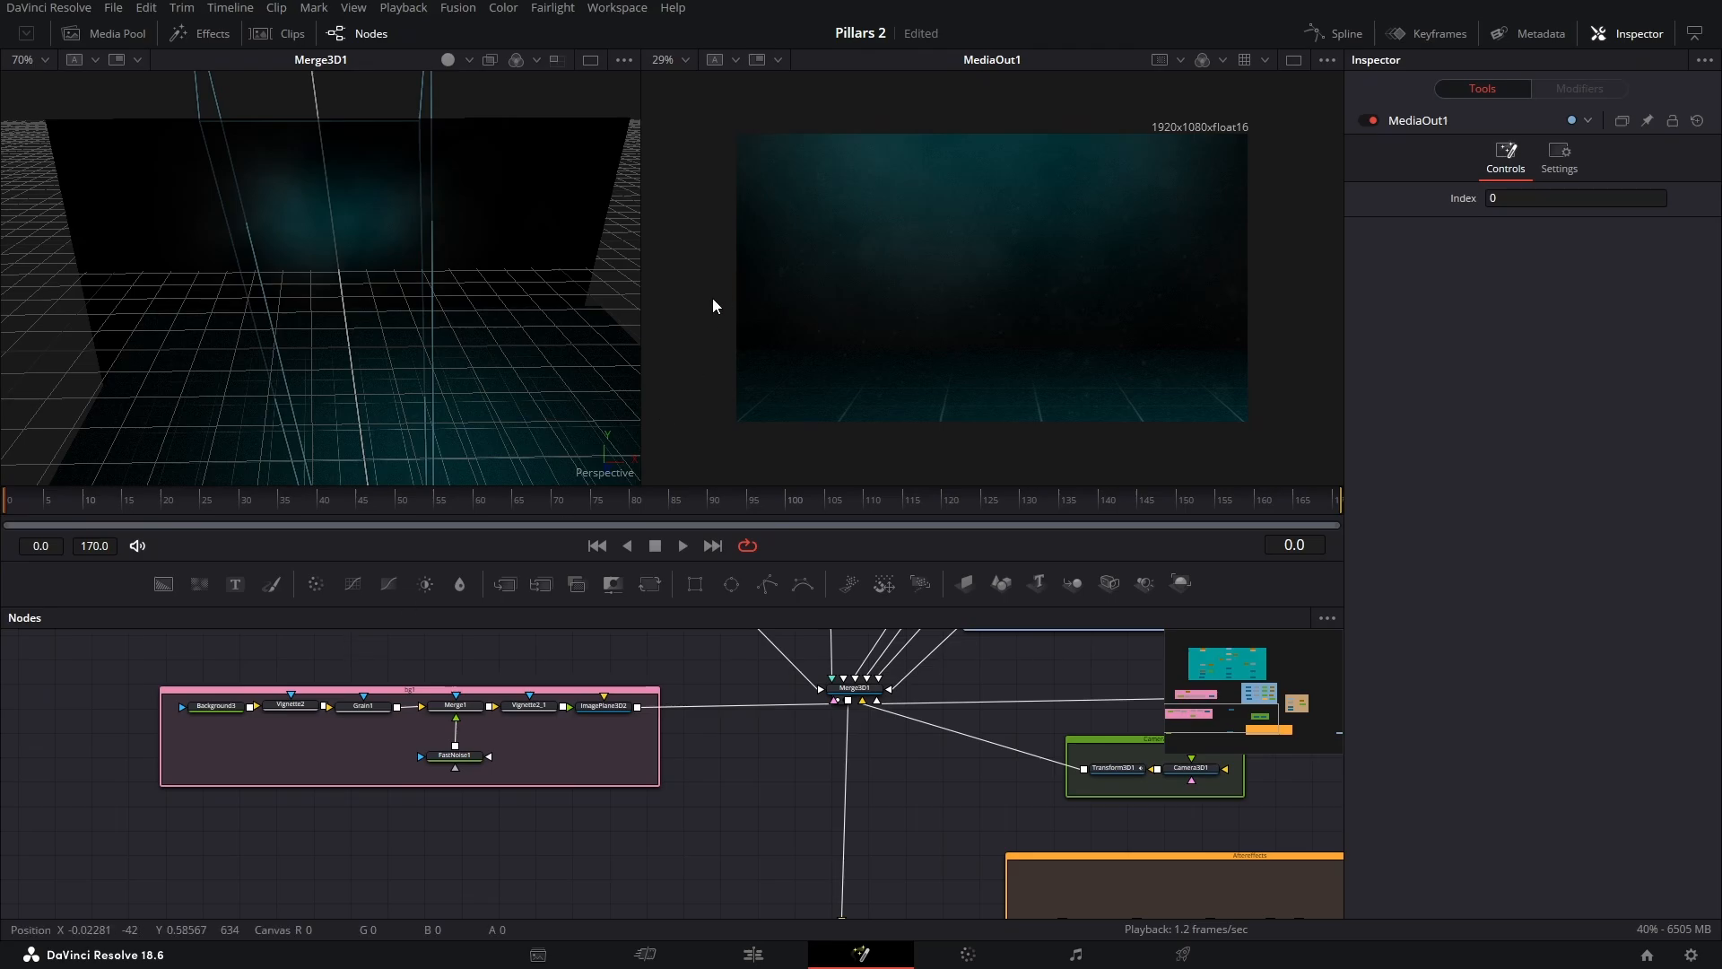
pyautogui.press('1')
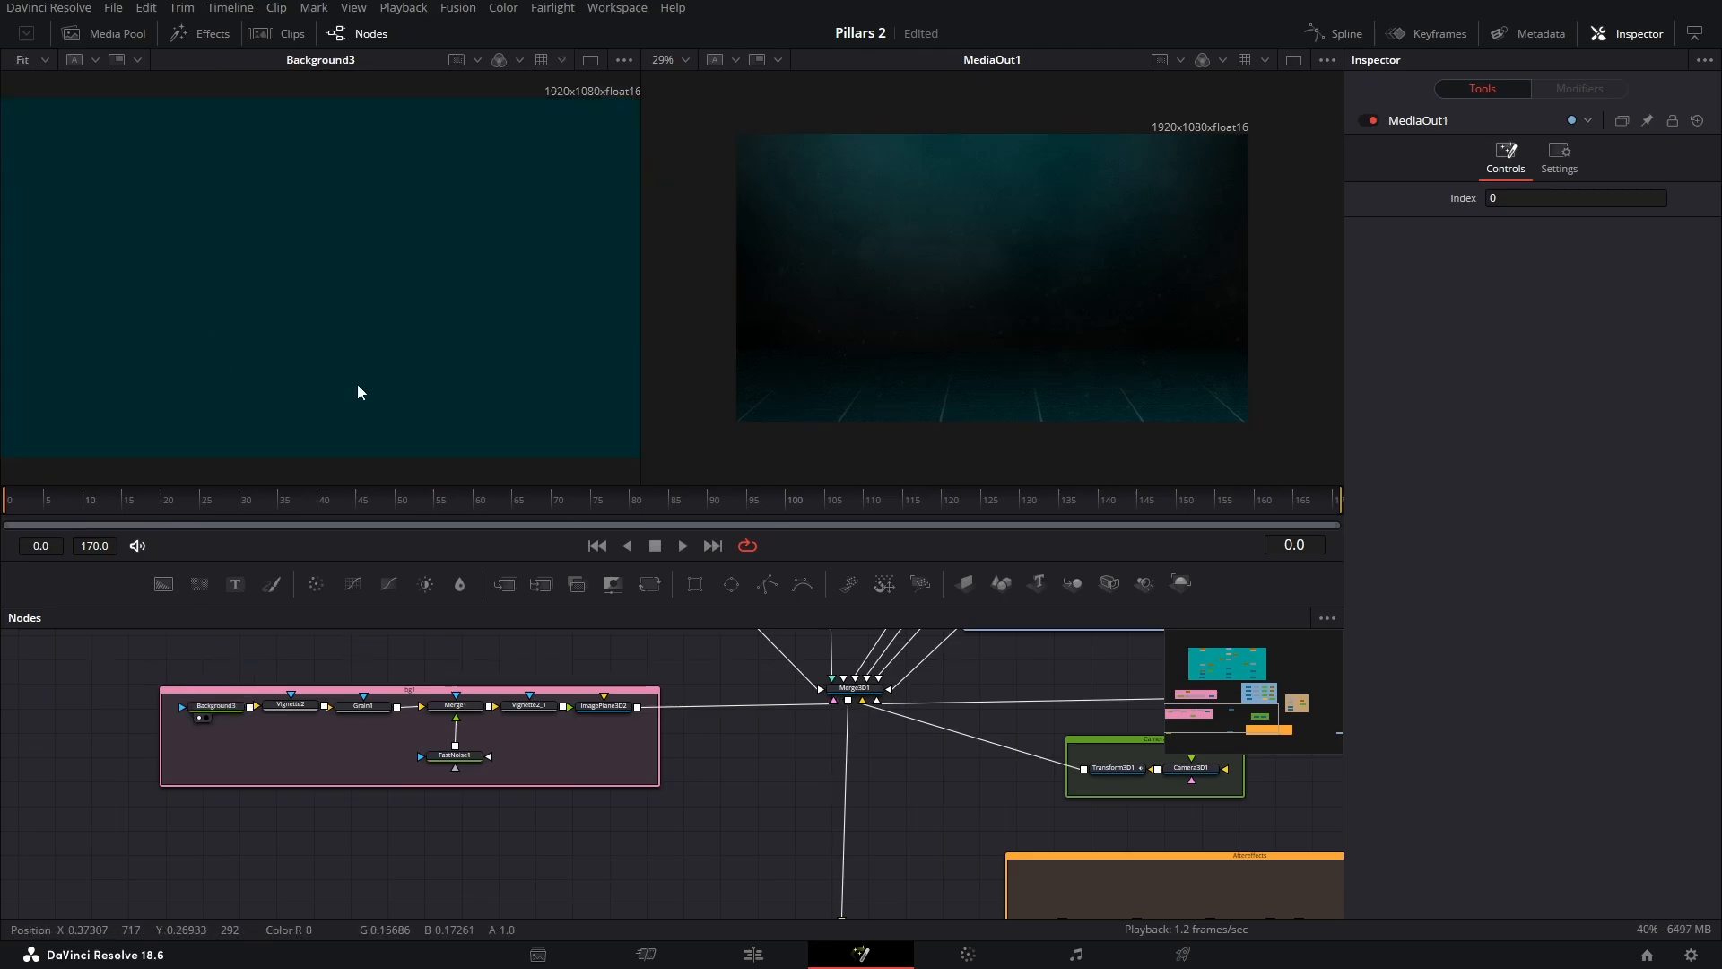
pyautogui.click(221, 706)
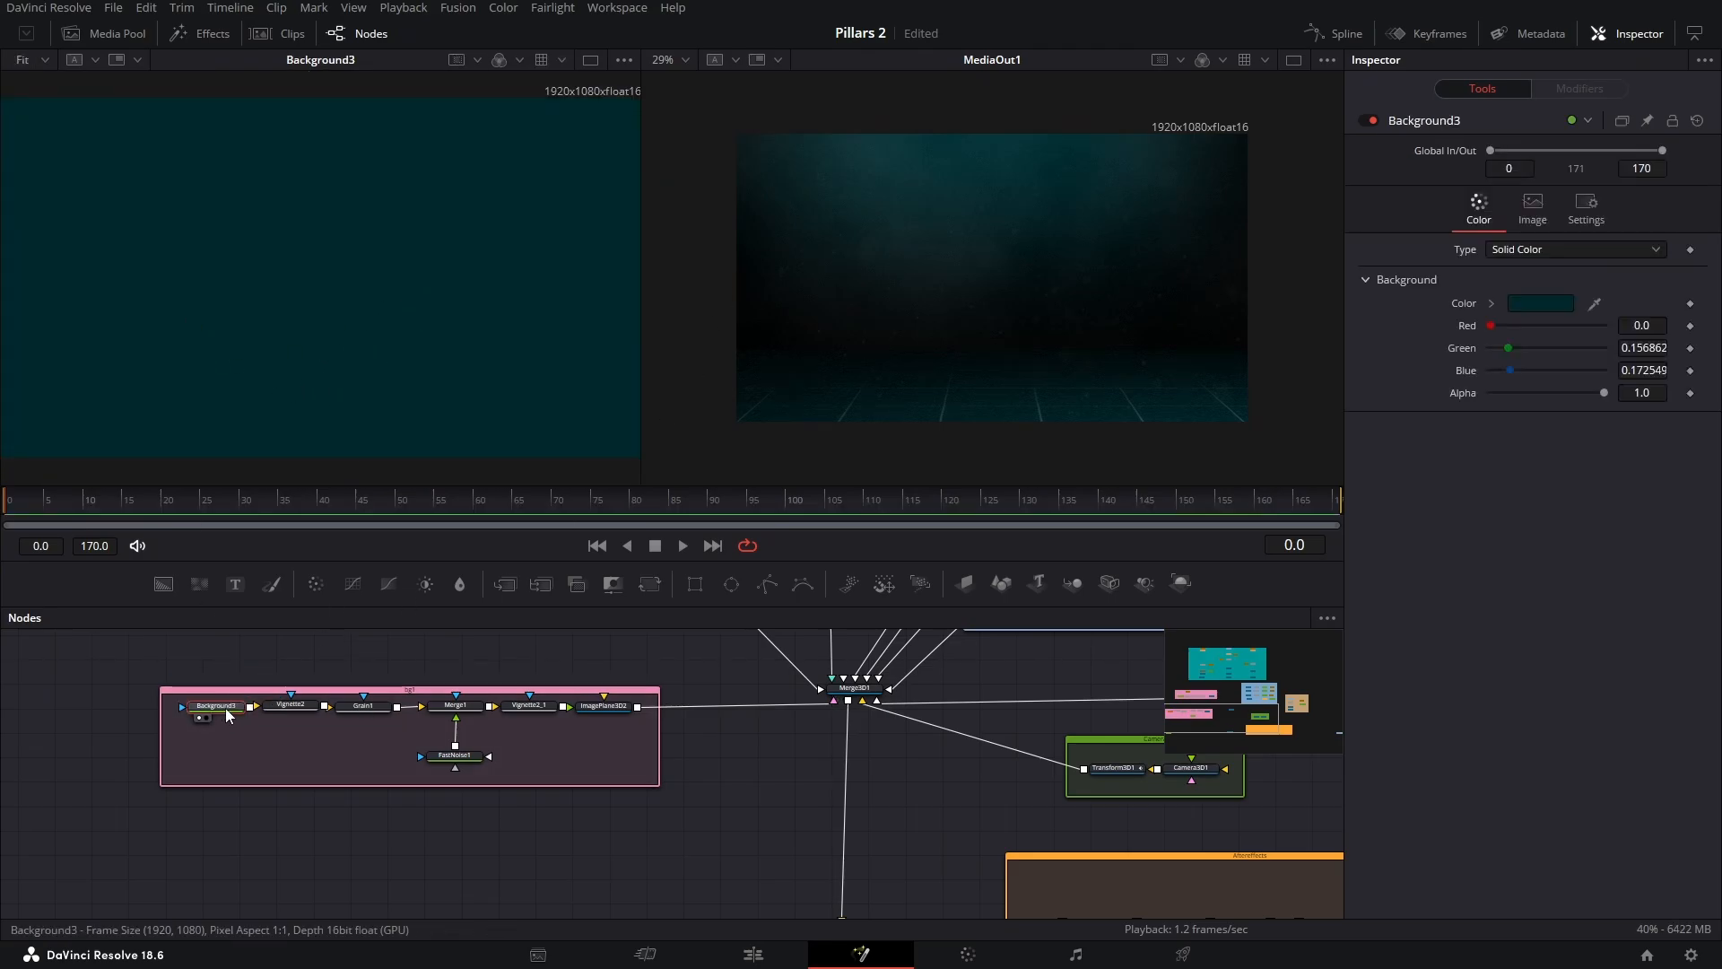
pyautogui.click(1538, 303)
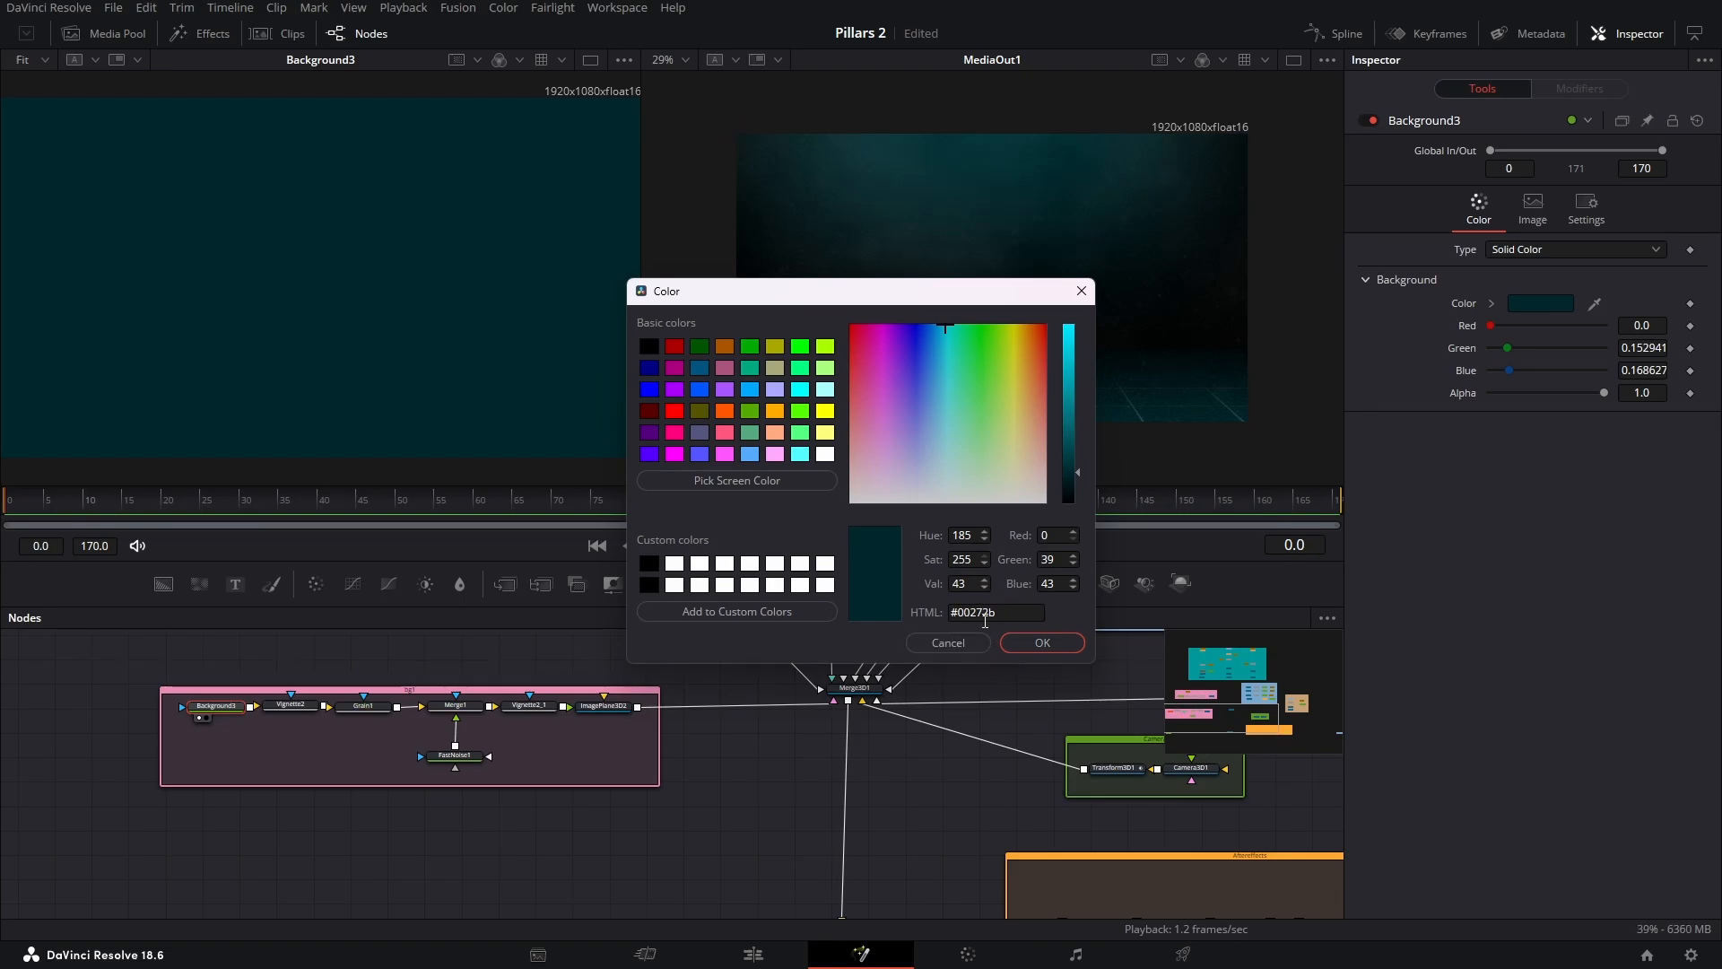
pyautogui.click(1041, 643)
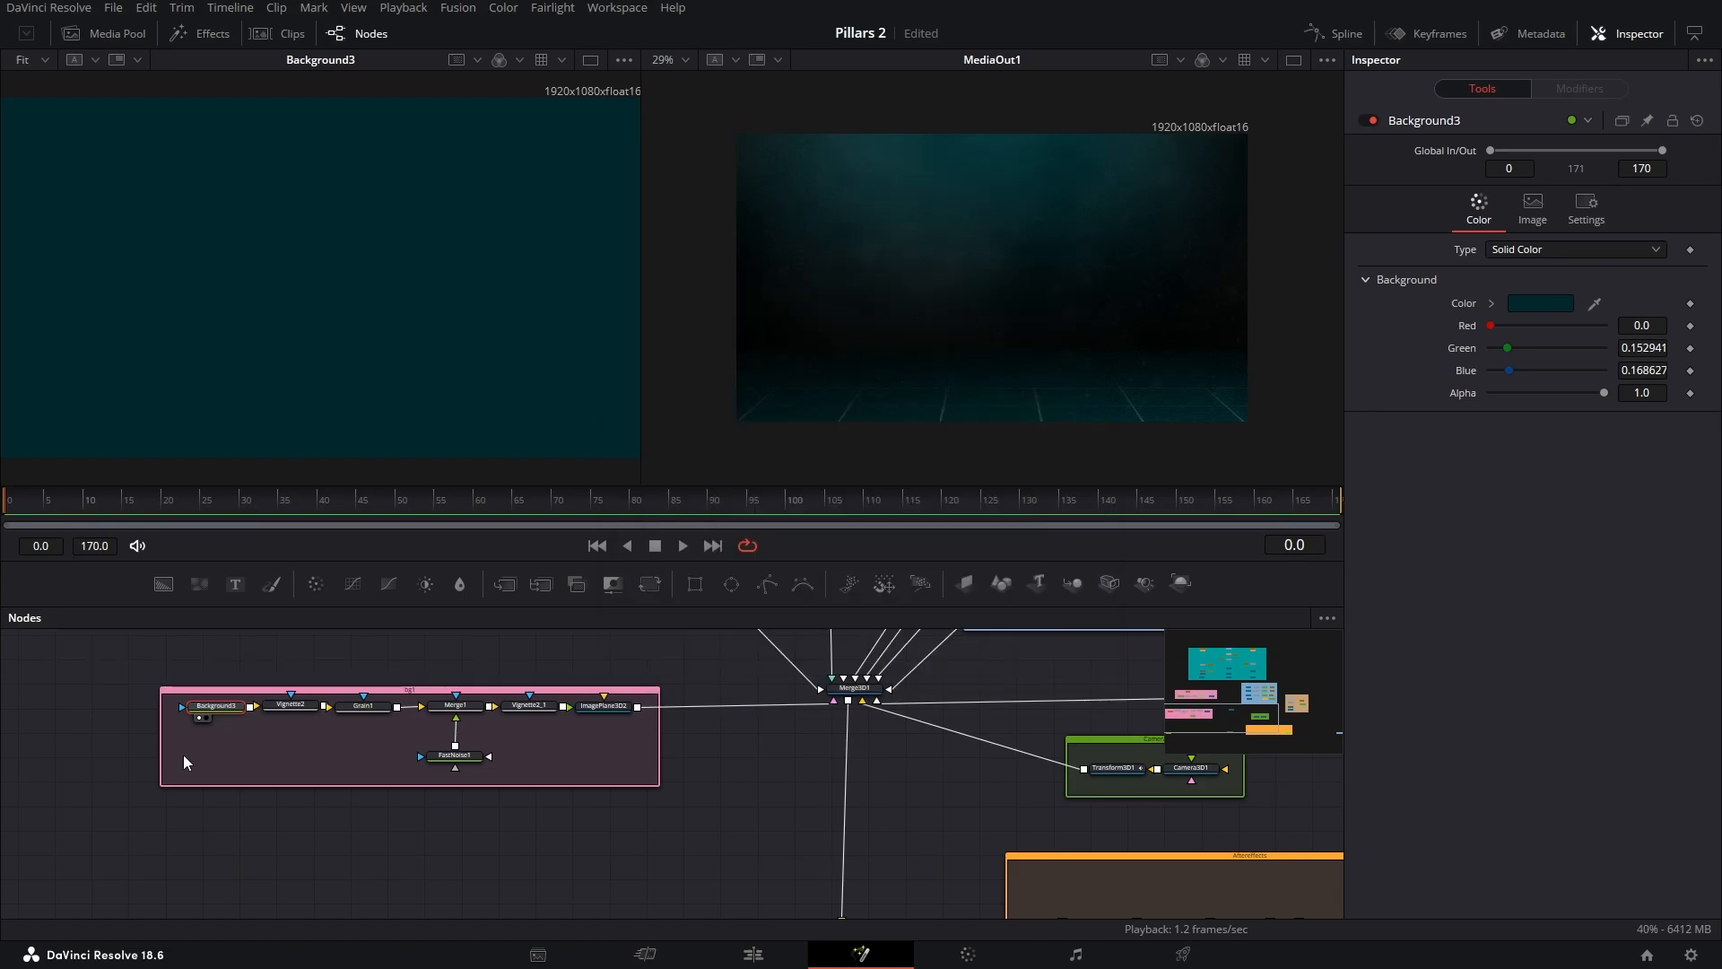
# Examine the outputs and settings of the Vignette2 and Grain1 nodes
pyautogui.press('1')
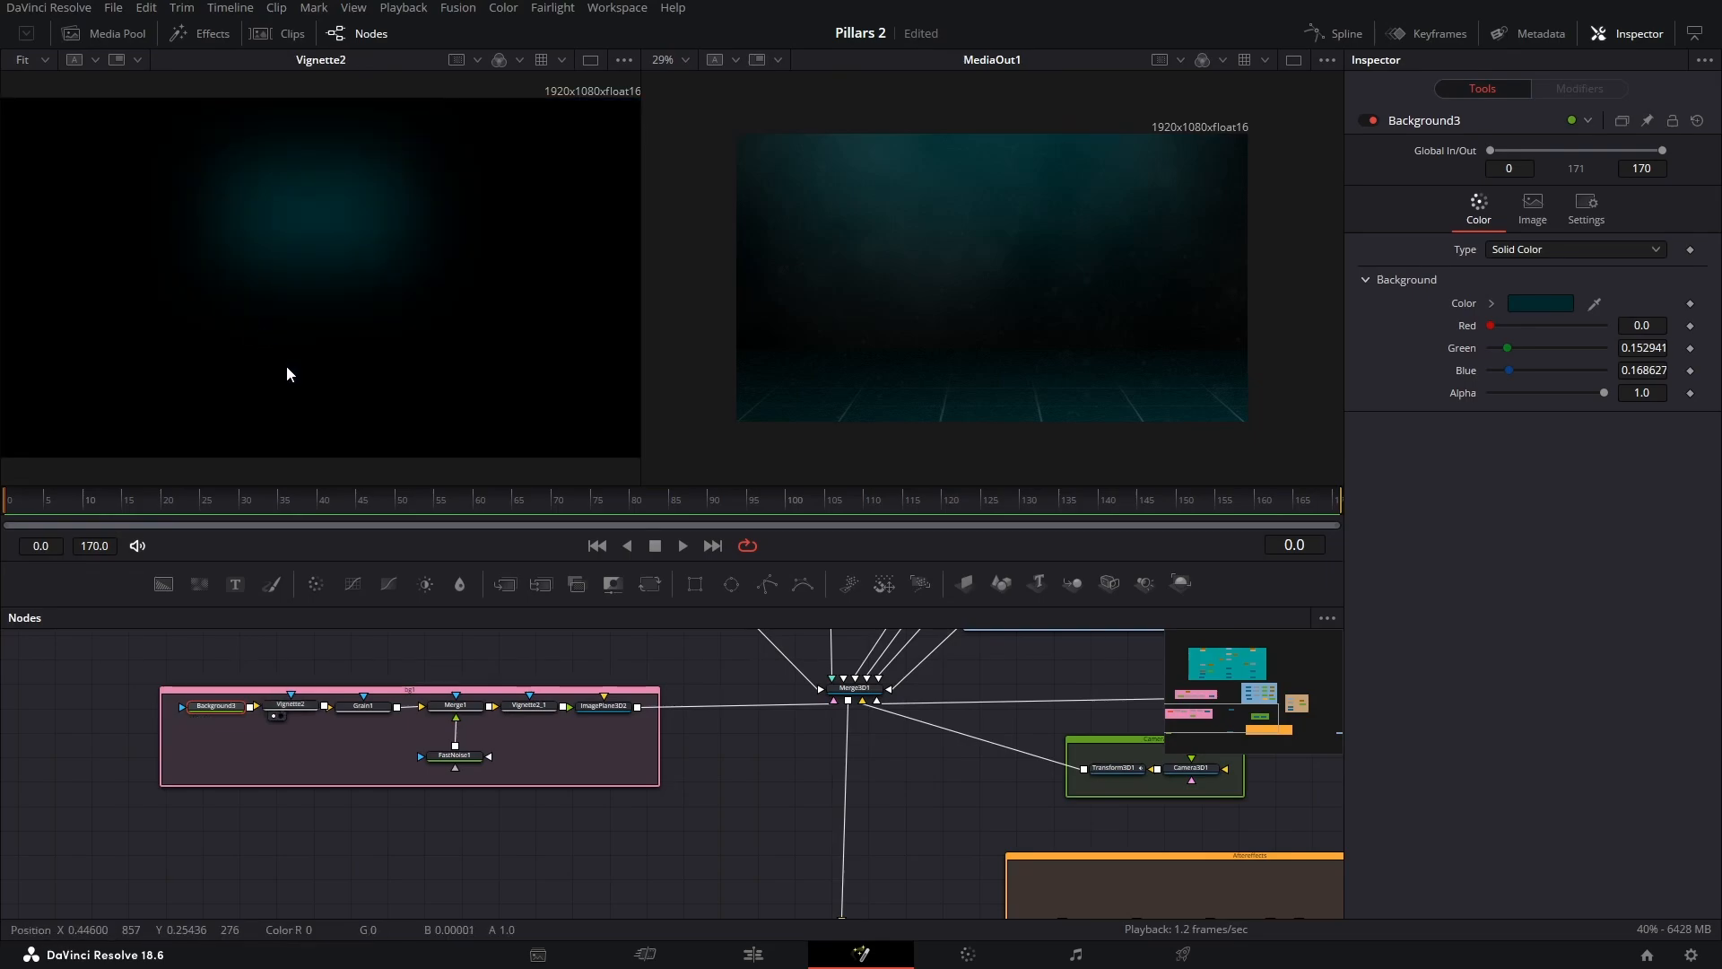
pyautogui.click(287, 711)
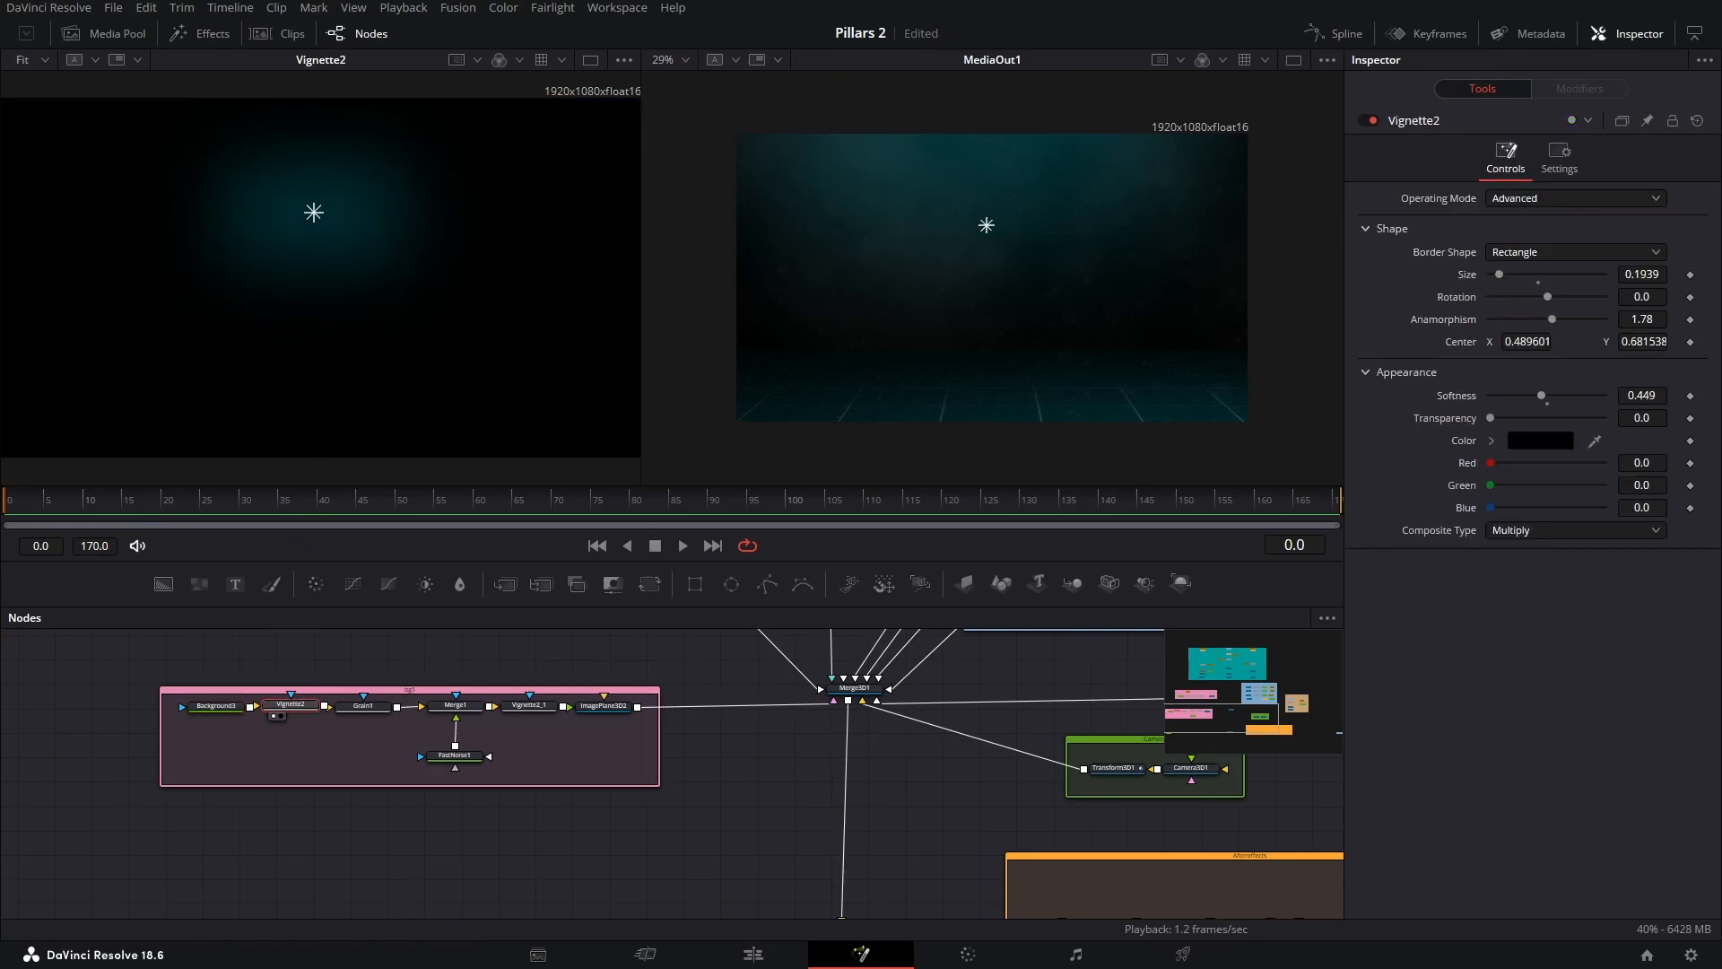
pyautogui.click(344, 717)
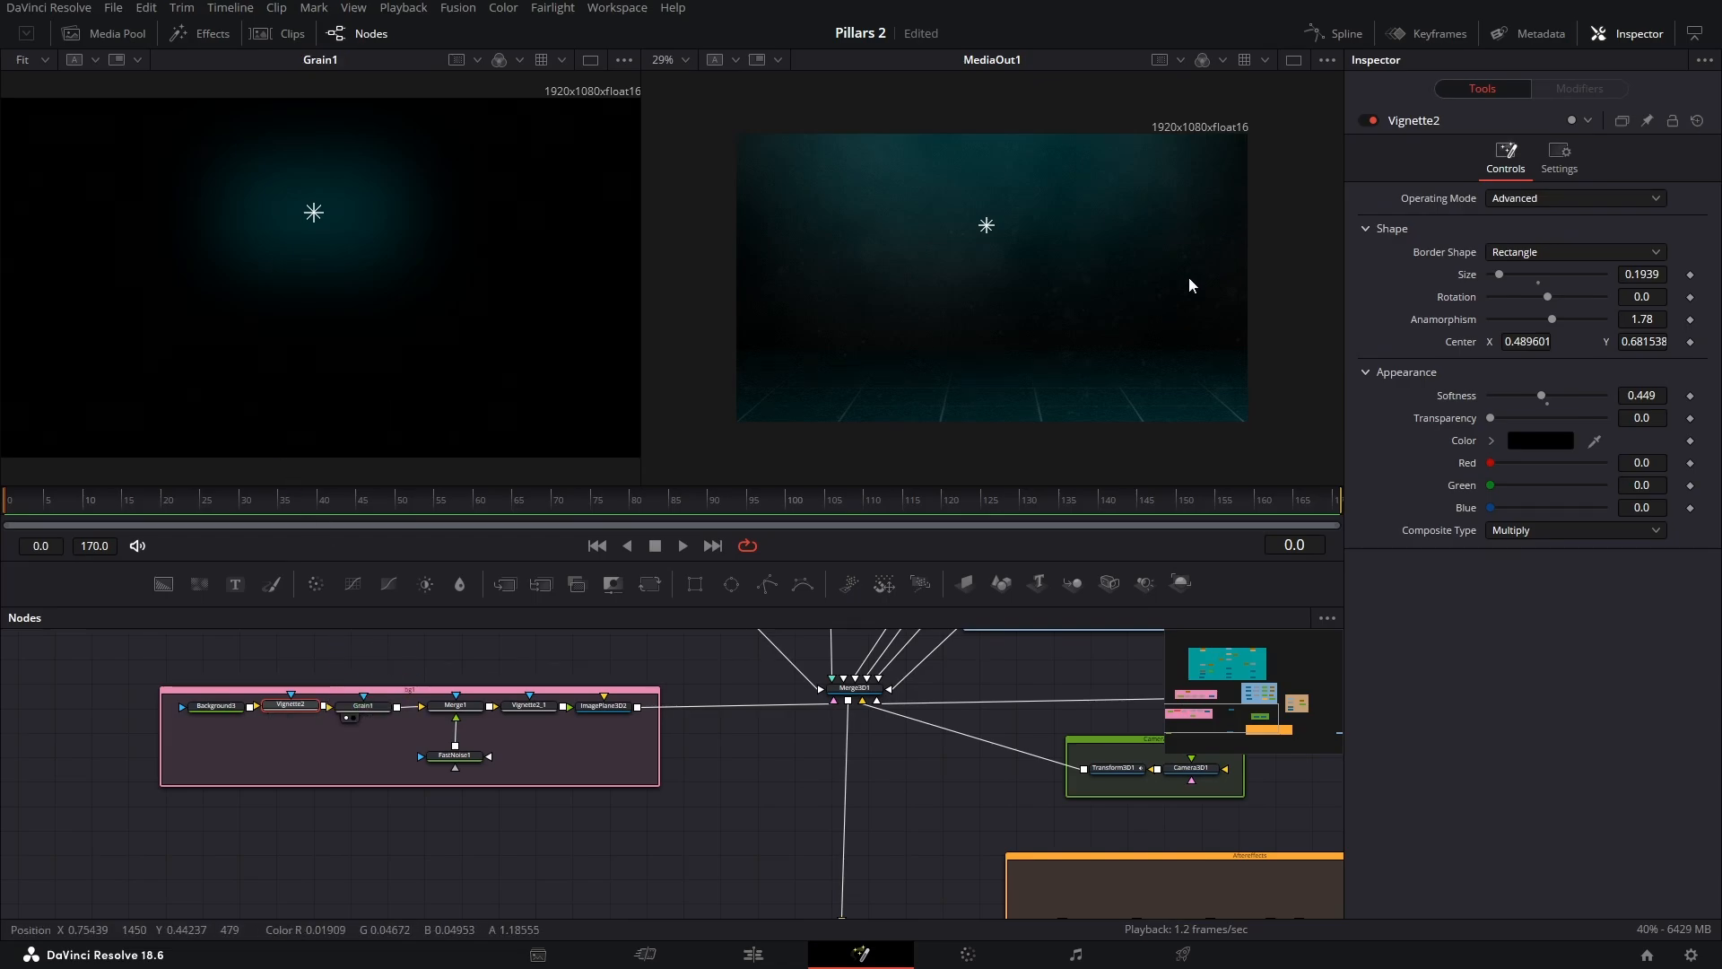
pyautogui.click(360, 707)
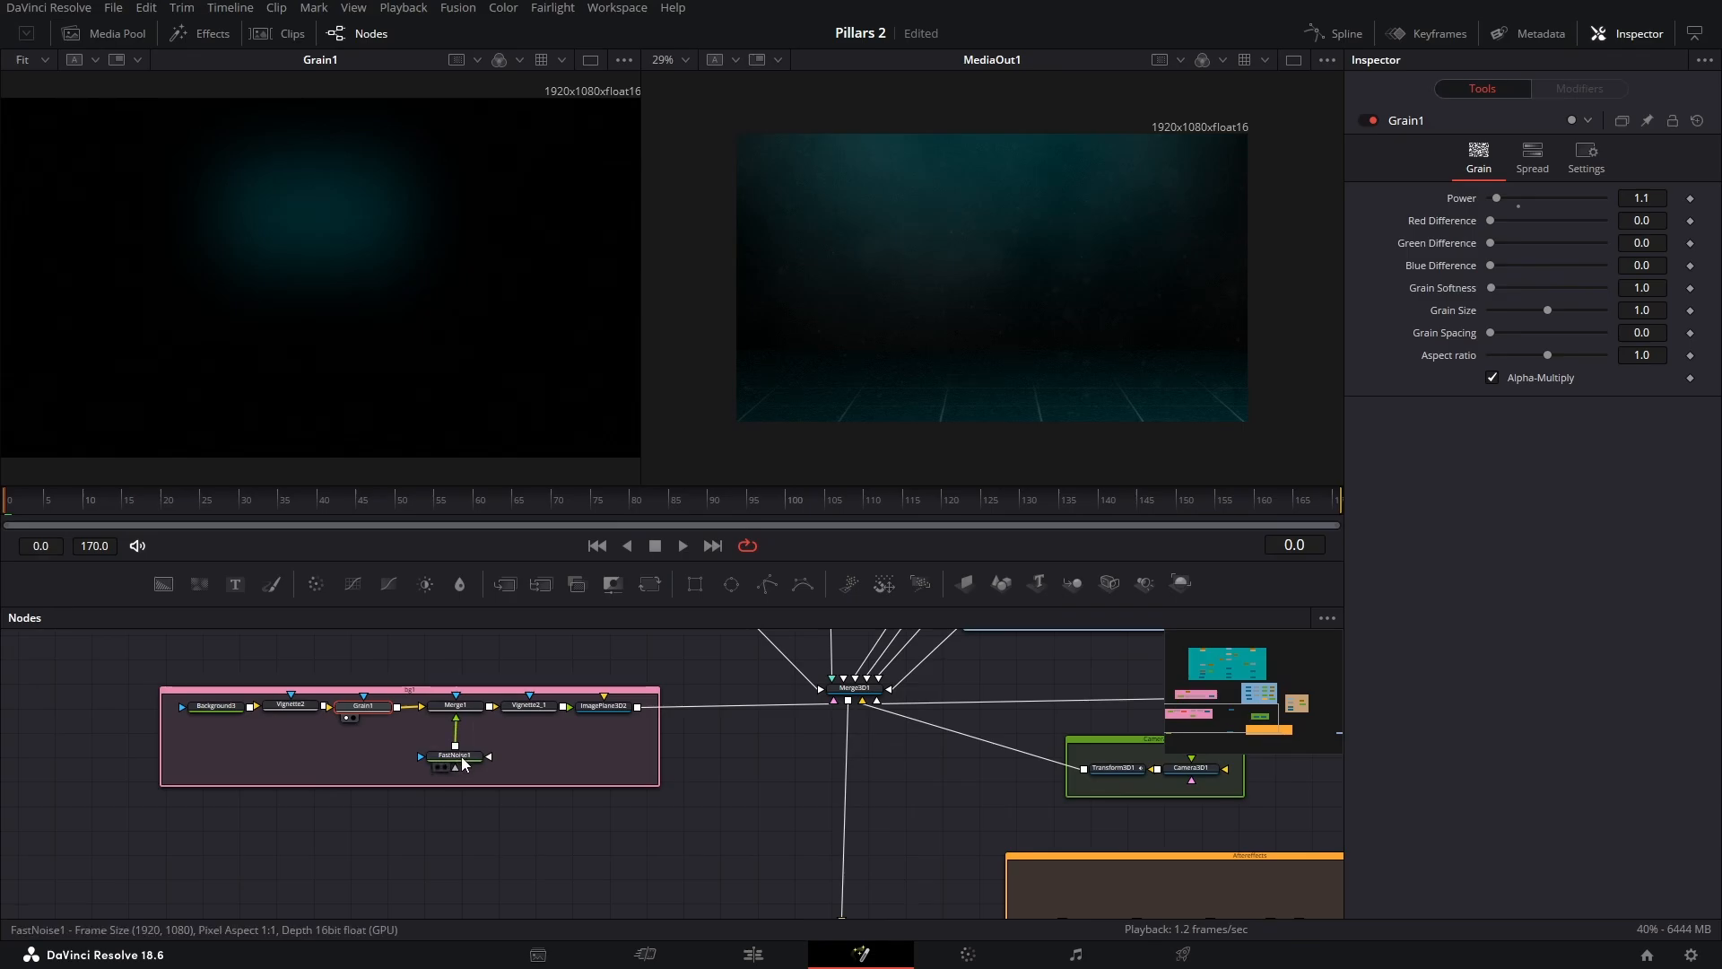
# View the FastNoise1, Merge1 and Vignette2_1 outputs in turn, and save the project
pyautogui.press('1')
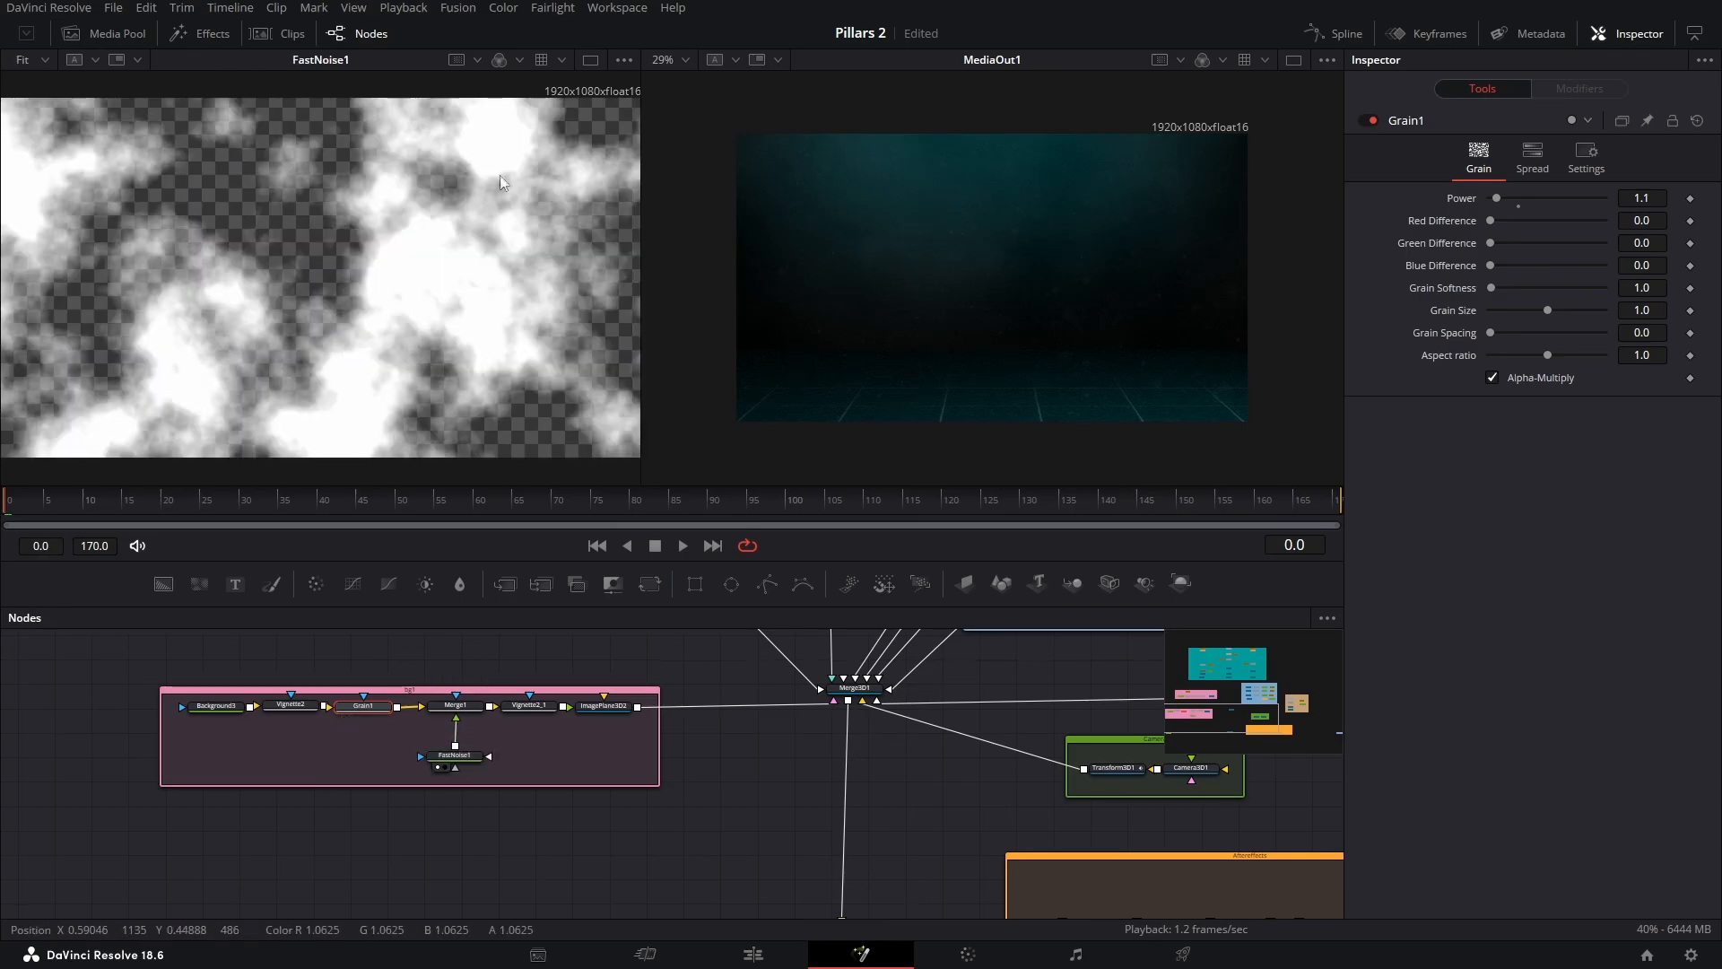
pyautogui.moveTo(453, 706); pyautogui.dragTo(339, 248)
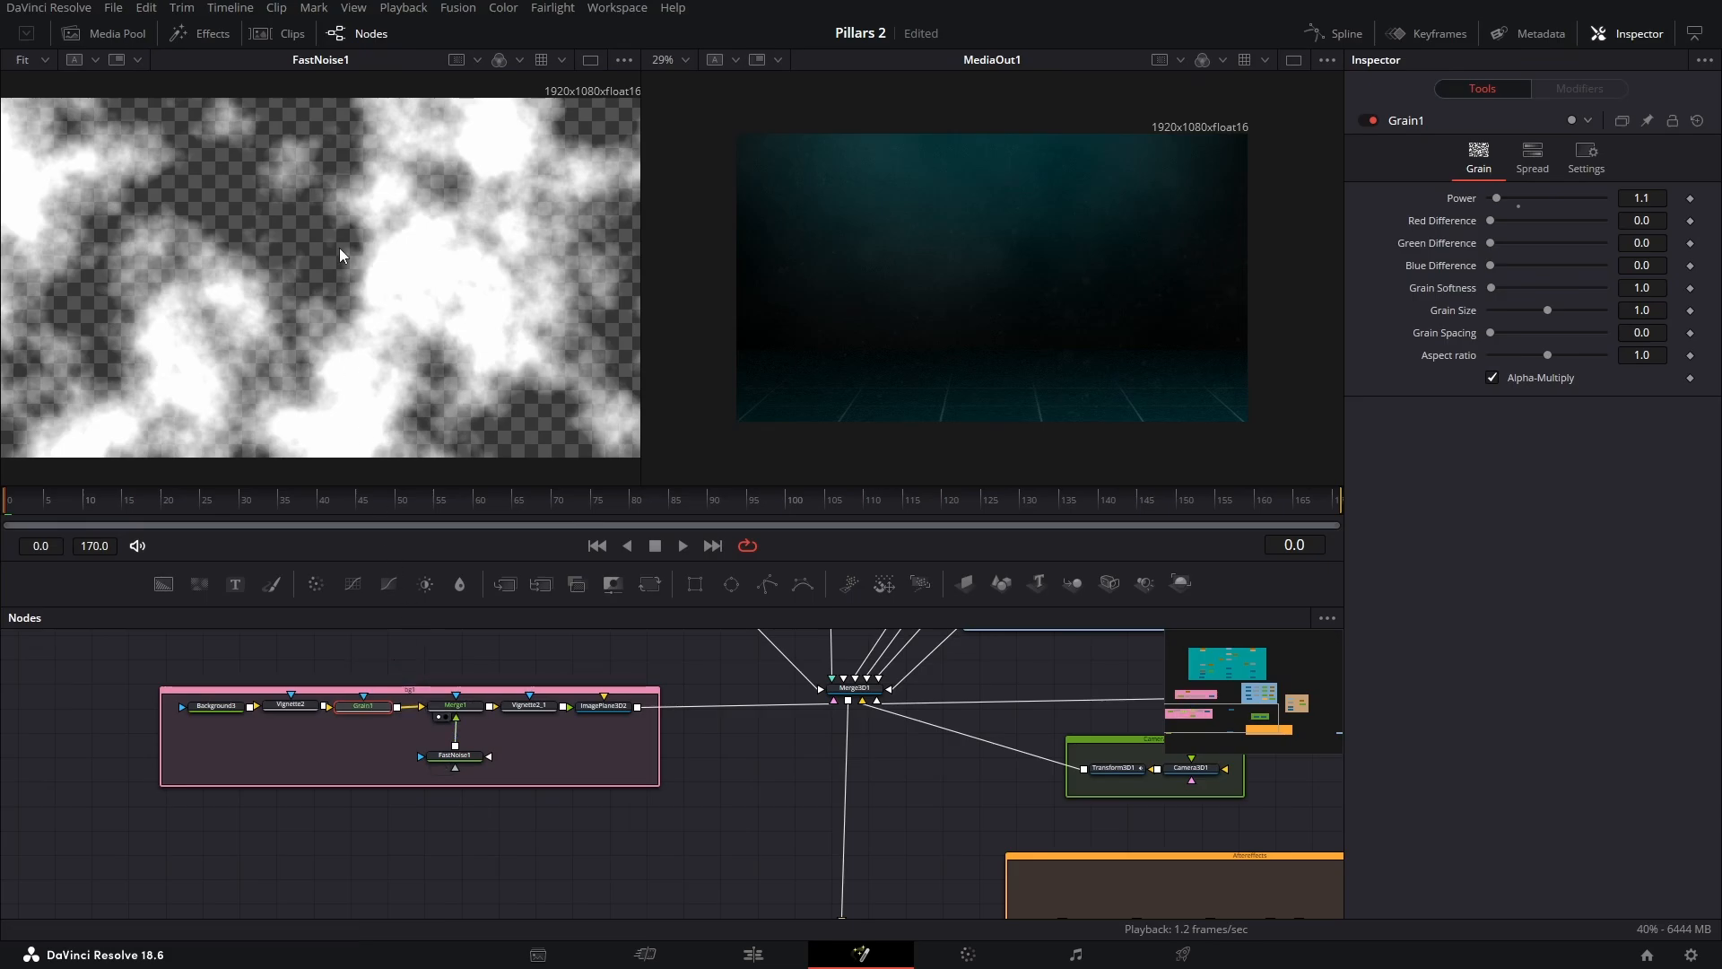
pyautogui.scroll(1, 248, 215)
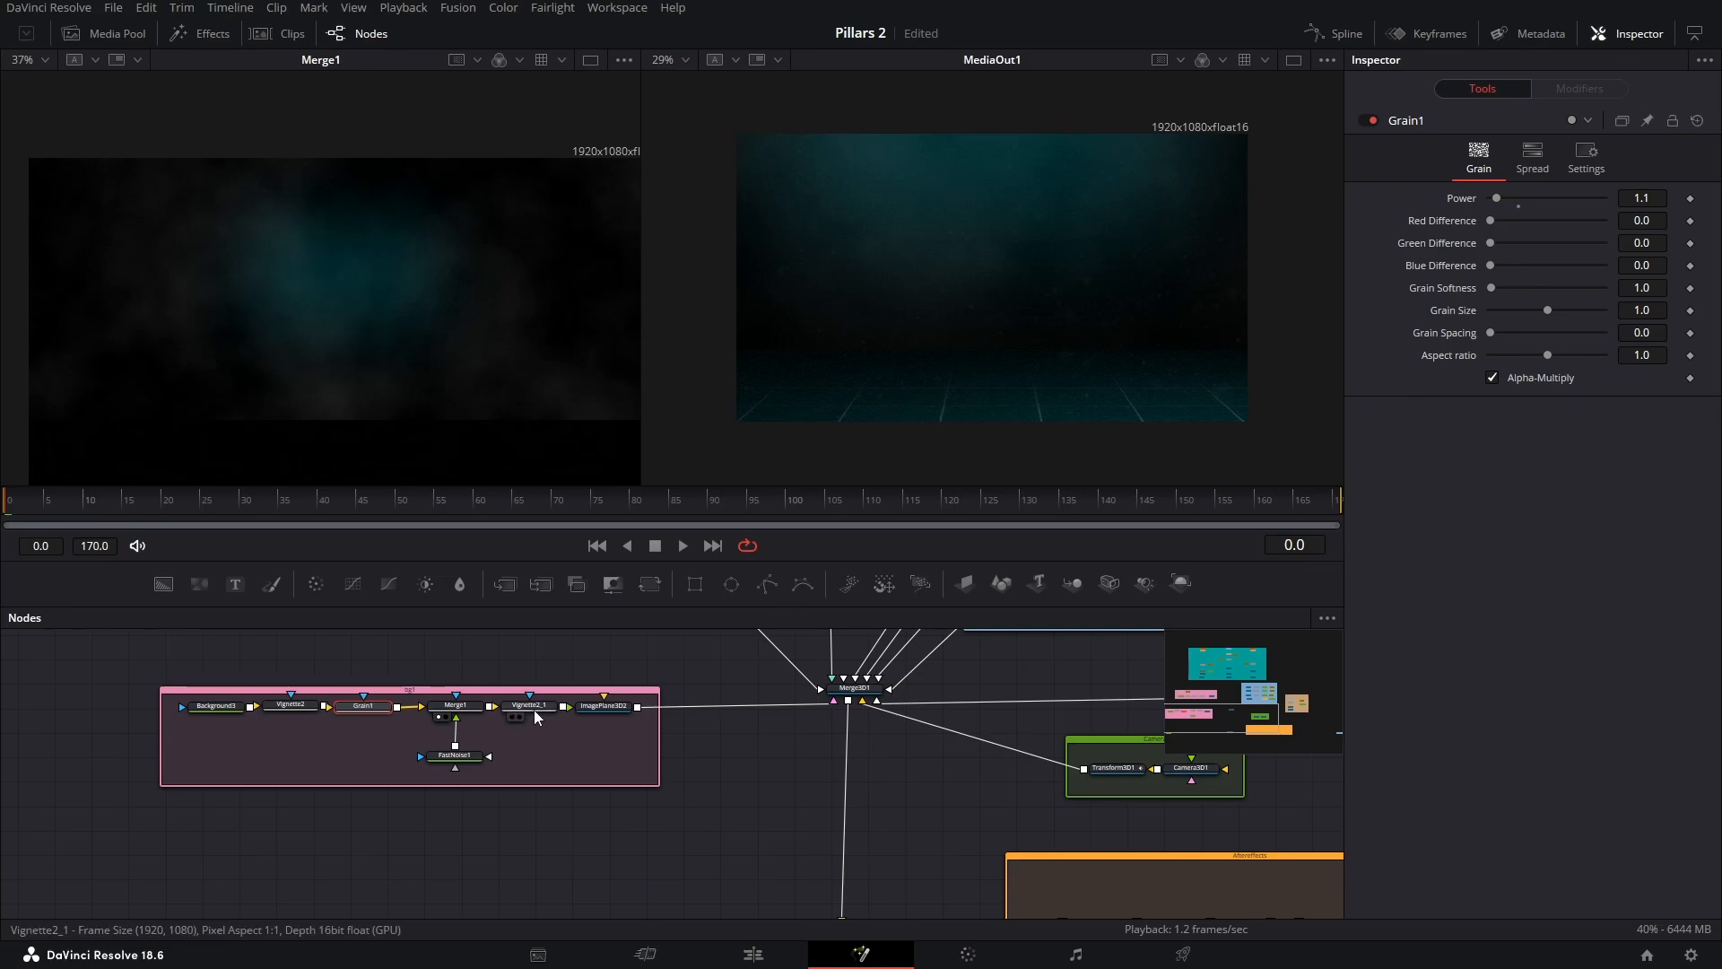
pyautogui.moveTo(336, 292); pyautogui.dragTo(373, 329)
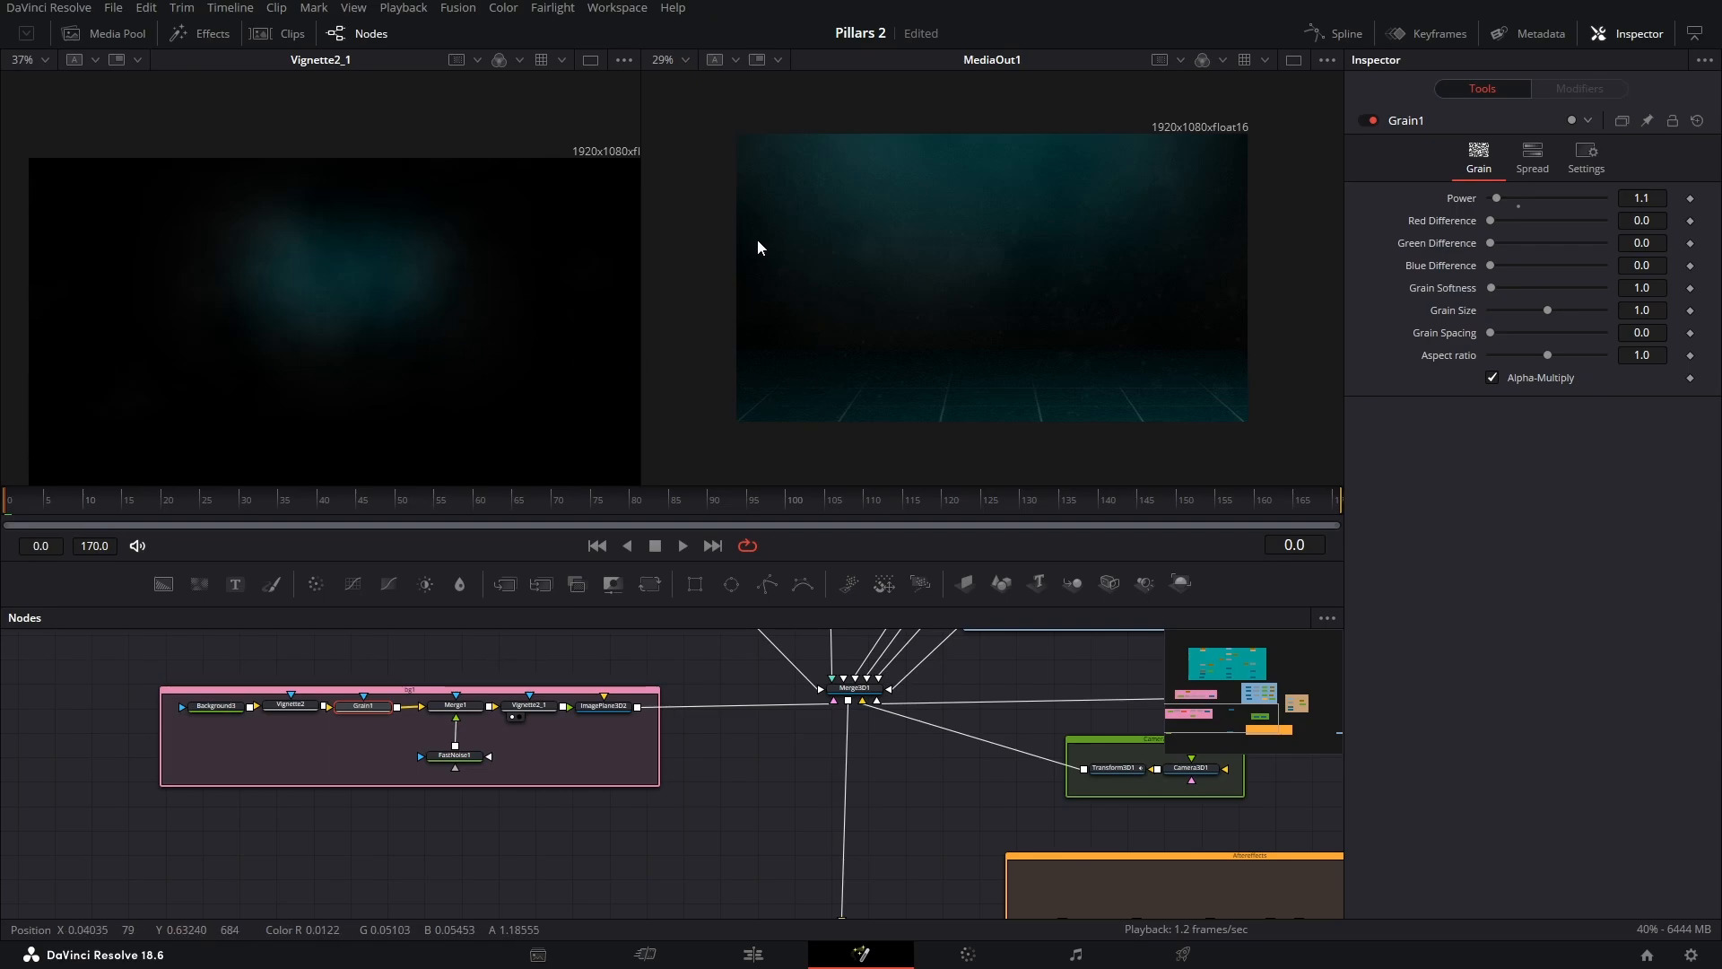
pyautogui.hotkey('ctrl', 's')
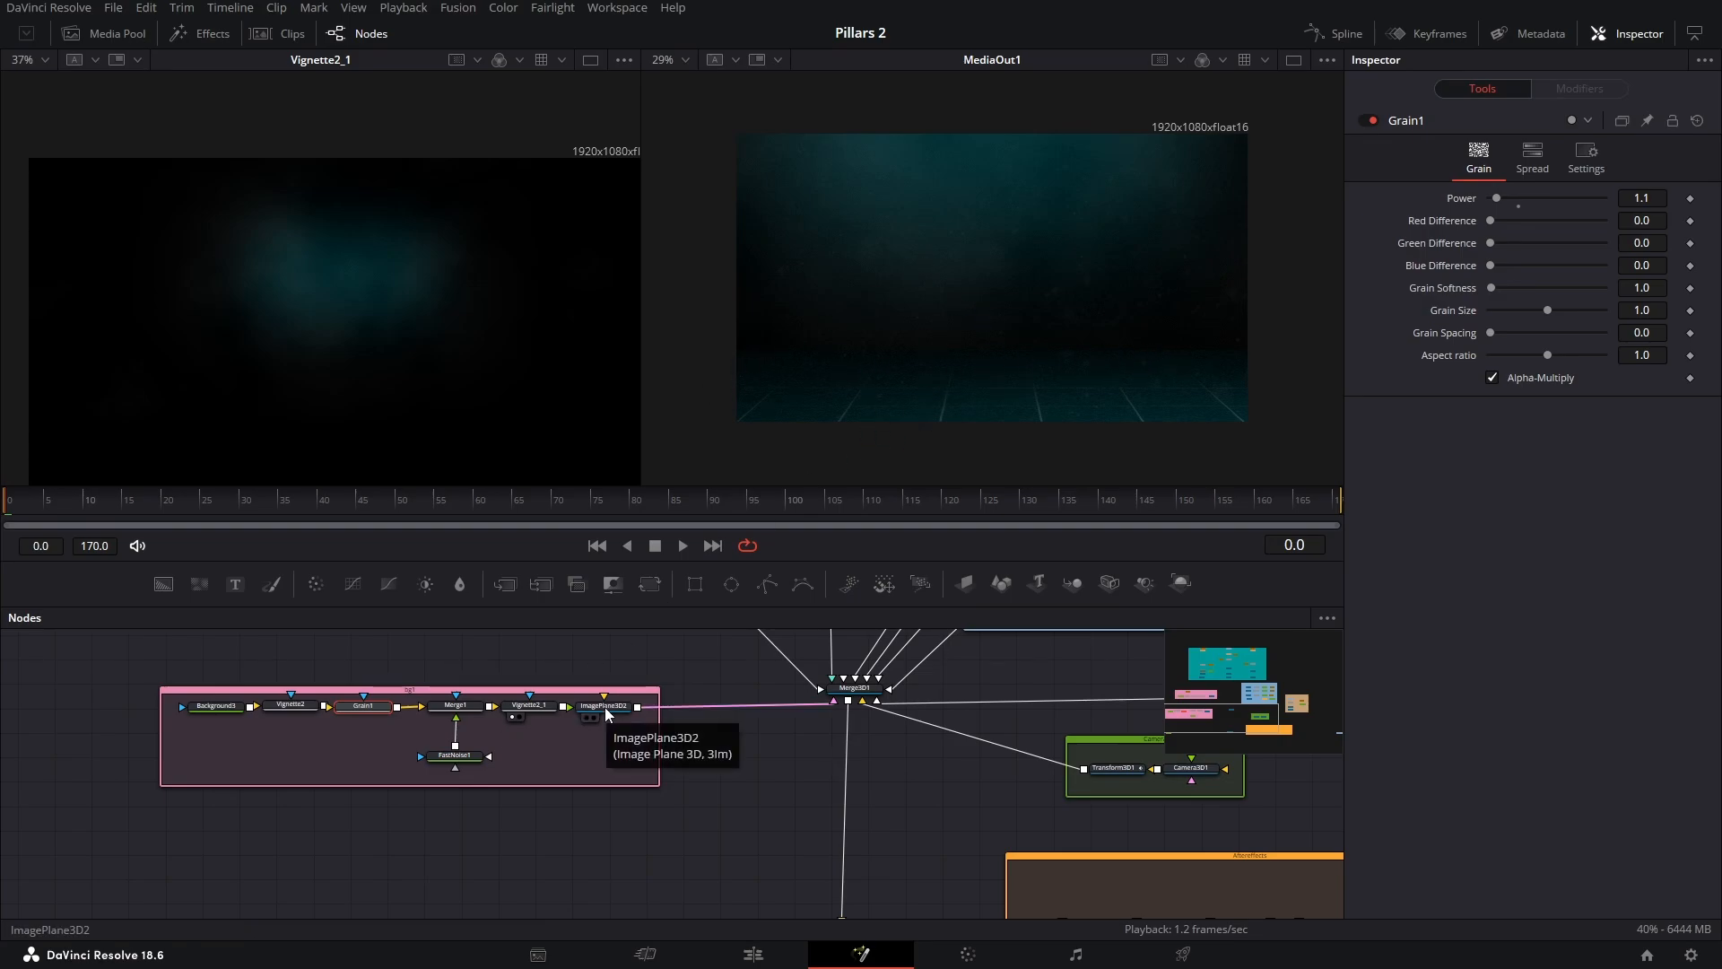
# View ImagePlane3D2 in the 3D viewer and examine its translation, rotation and scale settings
pyautogui.moveTo(605, 707); pyautogui.dragTo(438, 374)
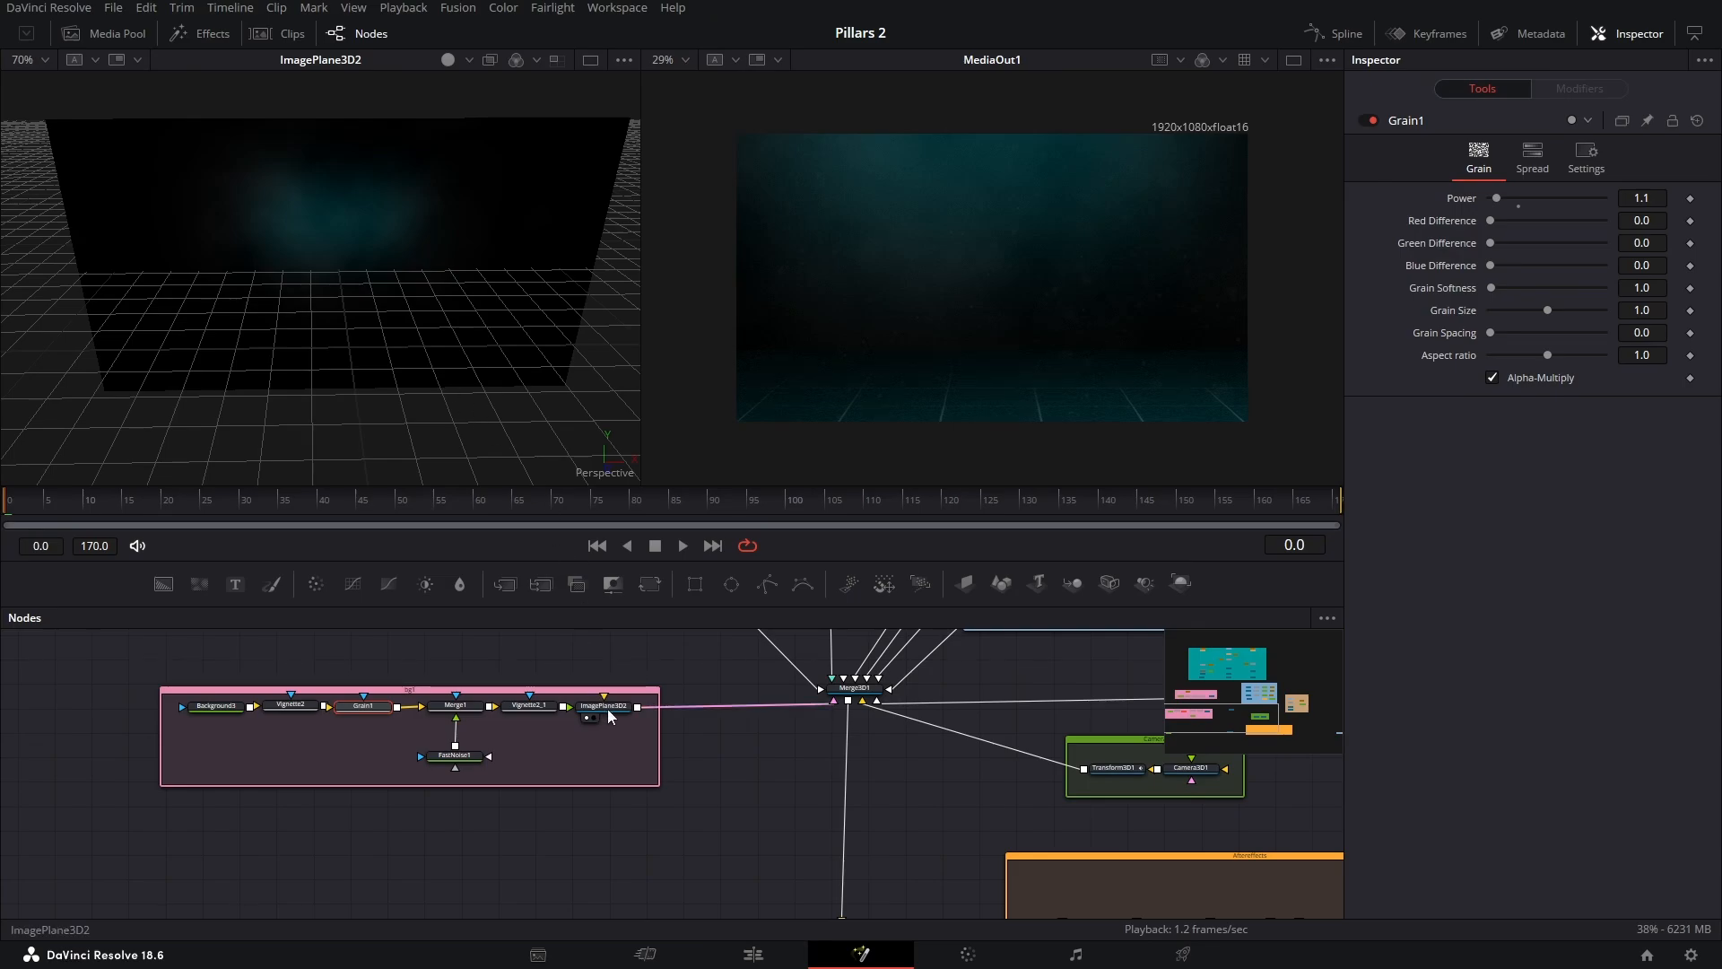
pyautogui.moveTo(335, 197); pyautogui.dragTo(310, 121)
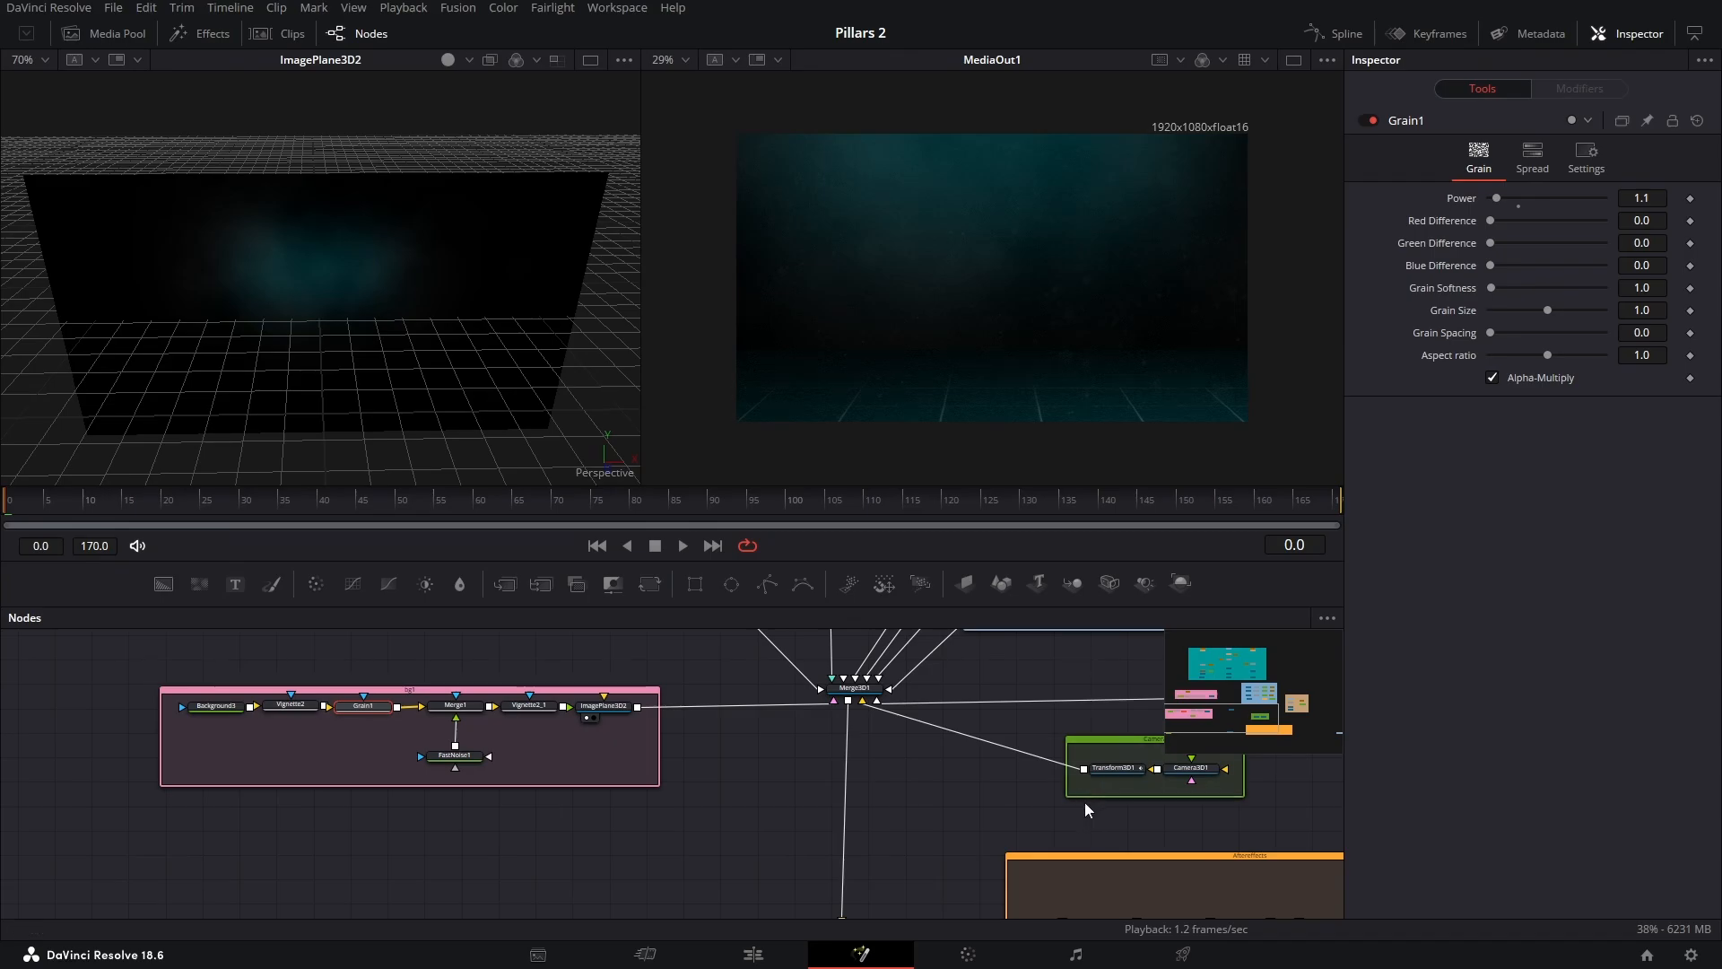
pyautogui.moveTo(1032, 800); pyautogui.dragTo(961, 808)
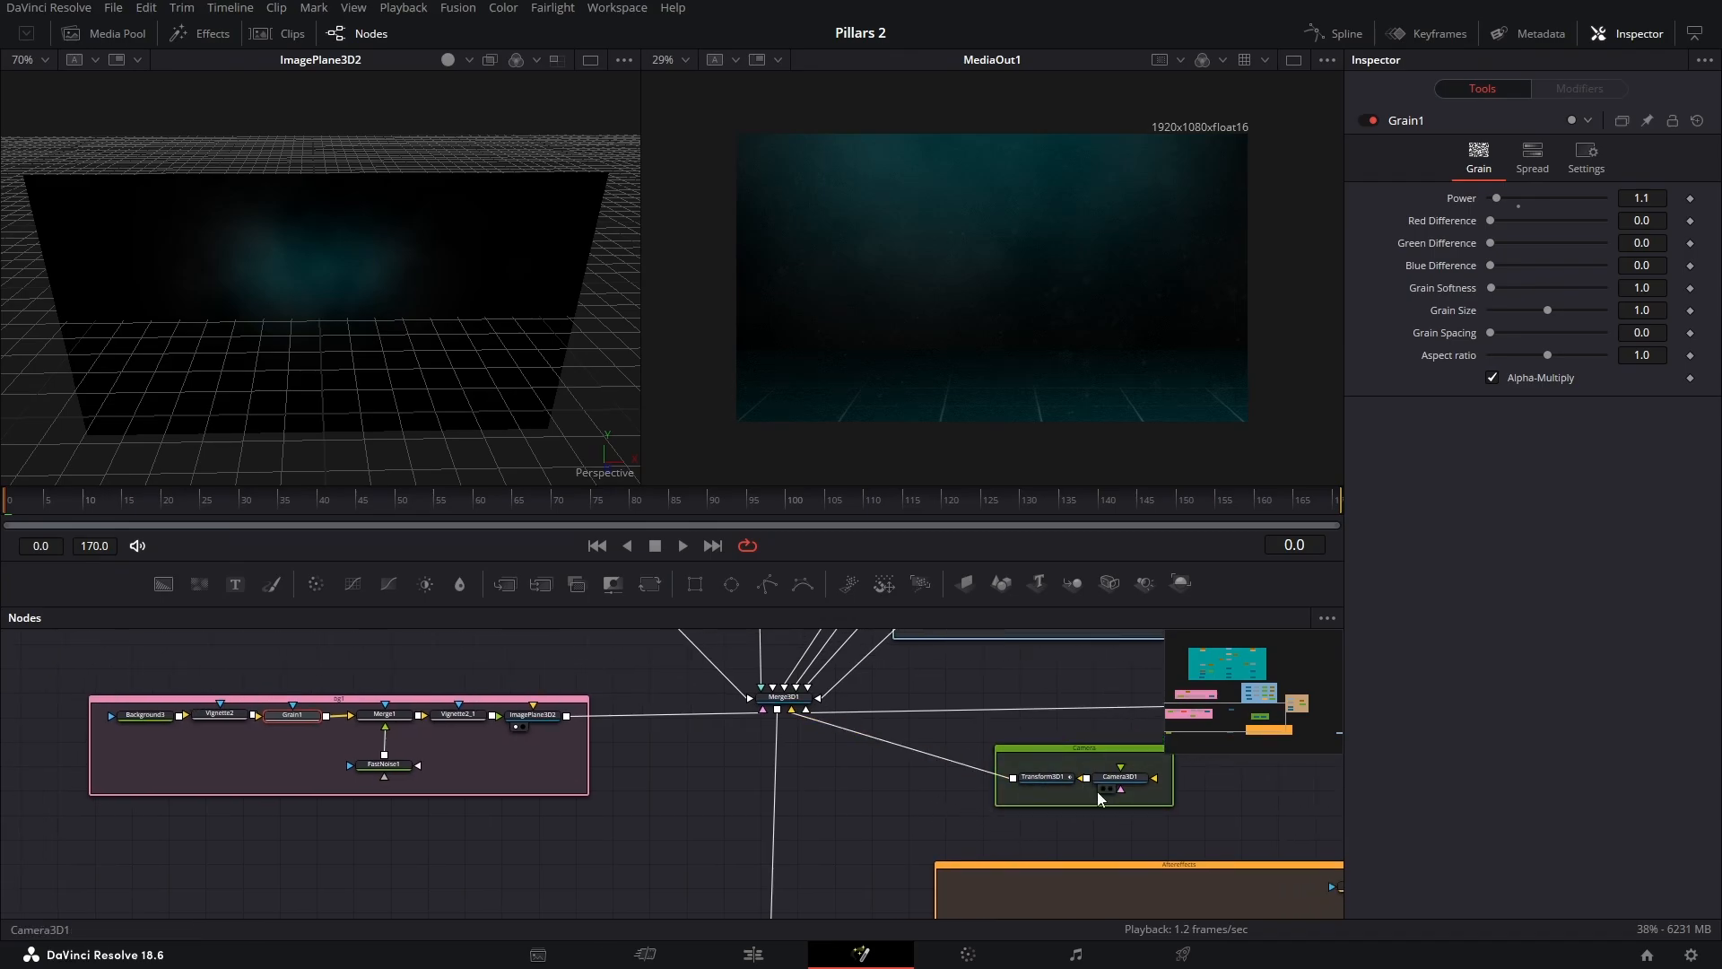
pyautogui.click(533, 715)
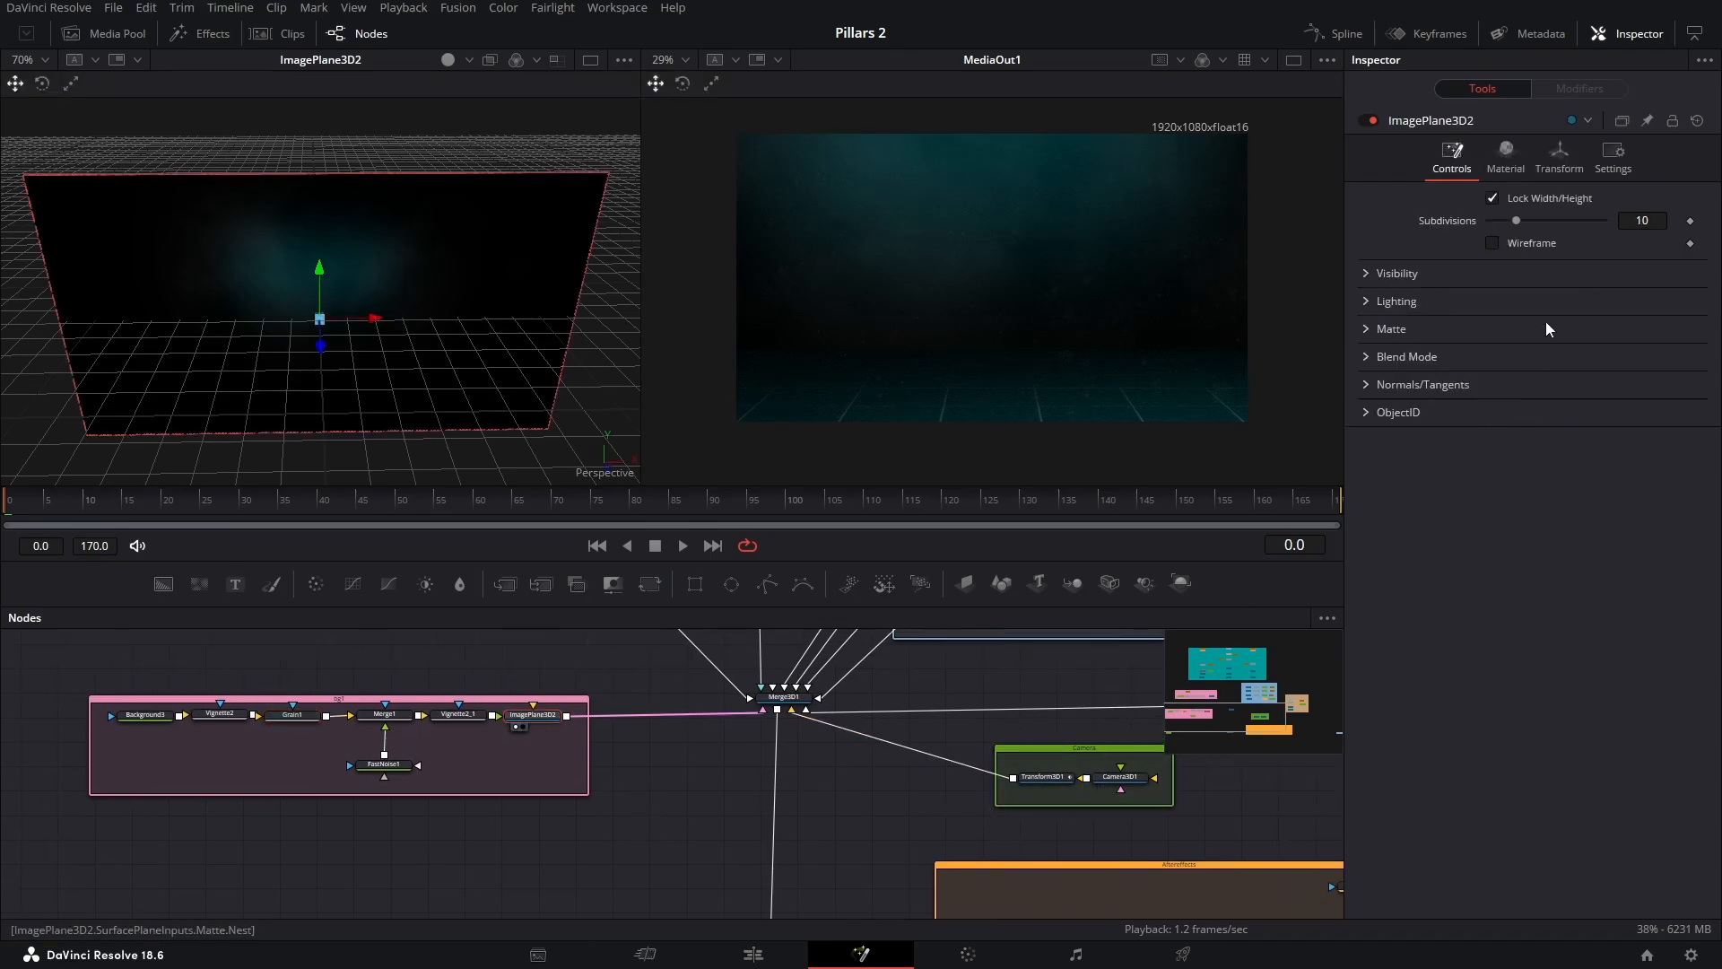
pyautogui.click(1559, 154)
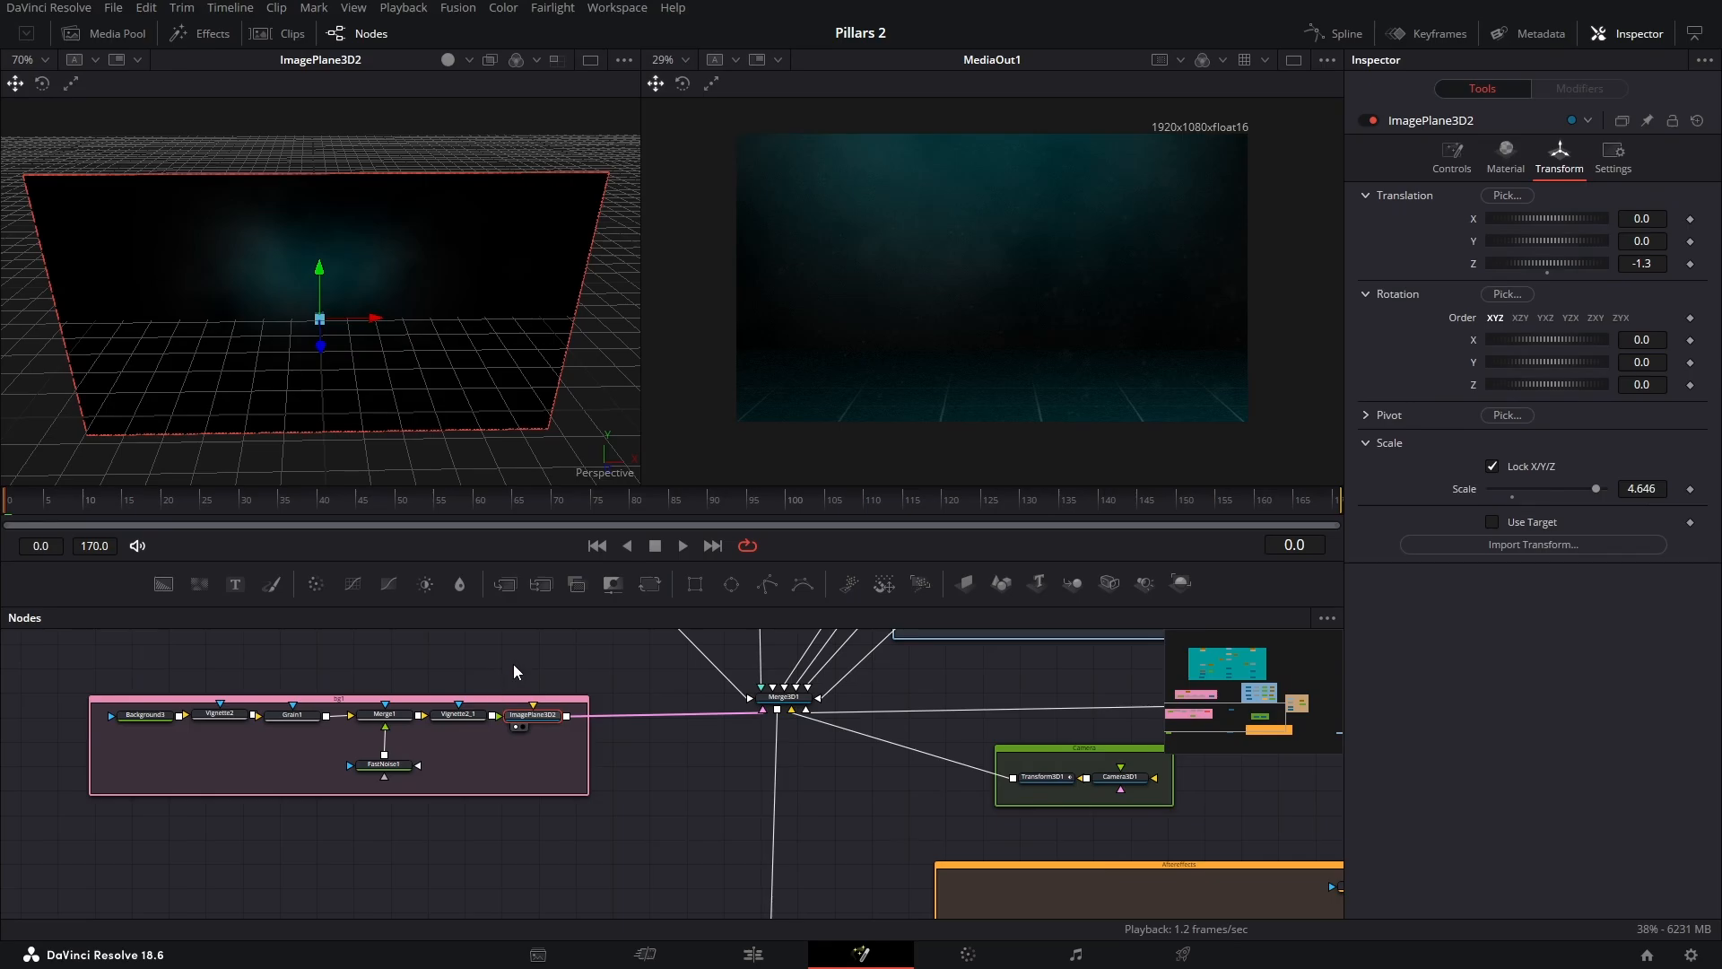
# Display the Background2 node in the upper background group and set its solid color to #00272b
pyautogui.moveTo(513, 664); pyautogui.dragTo(465, 842)
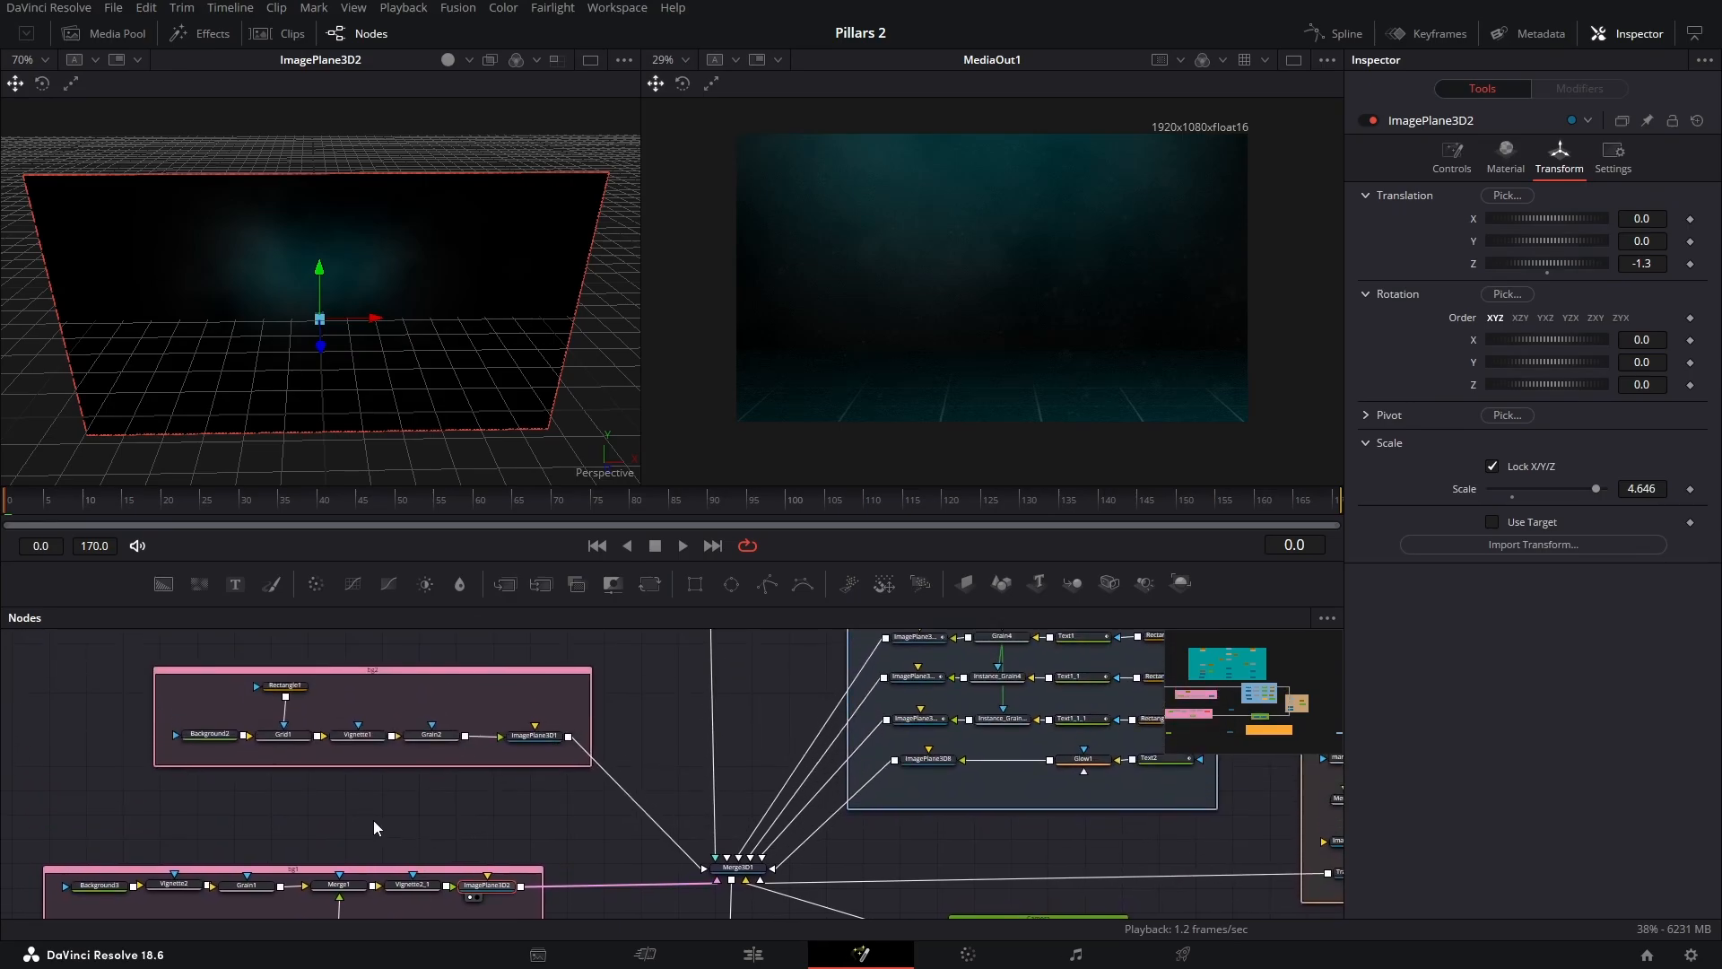
pyautogui.click(192, 744)
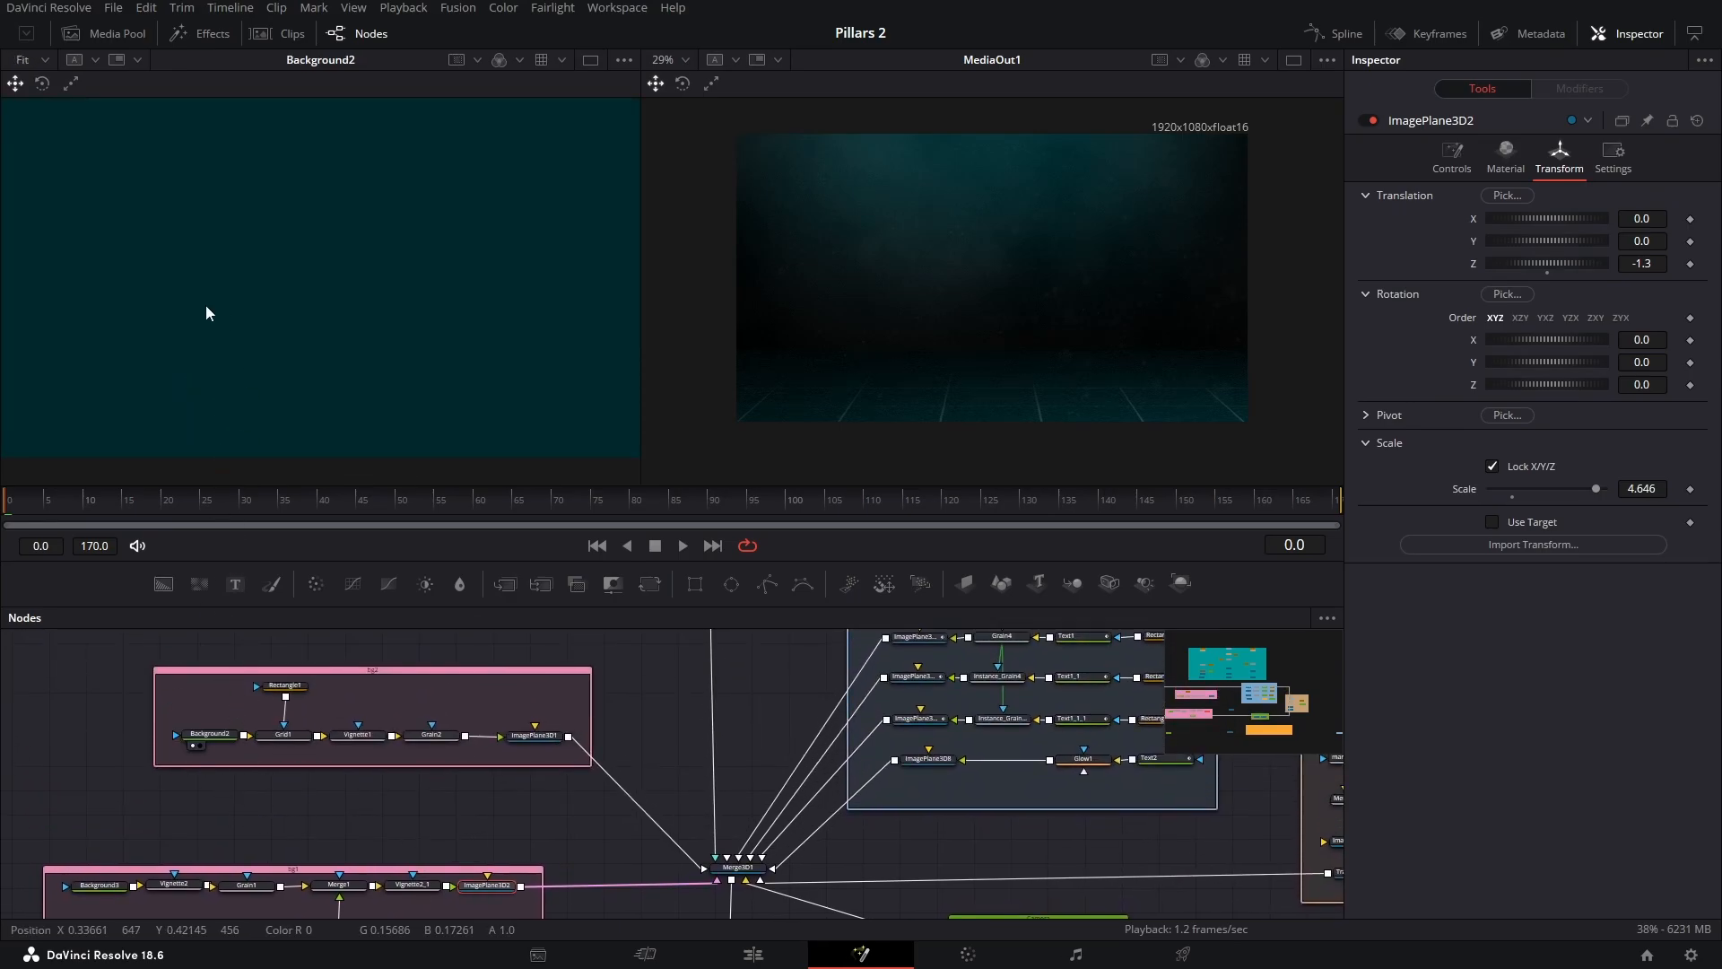
pyautogui.click(224, 743)
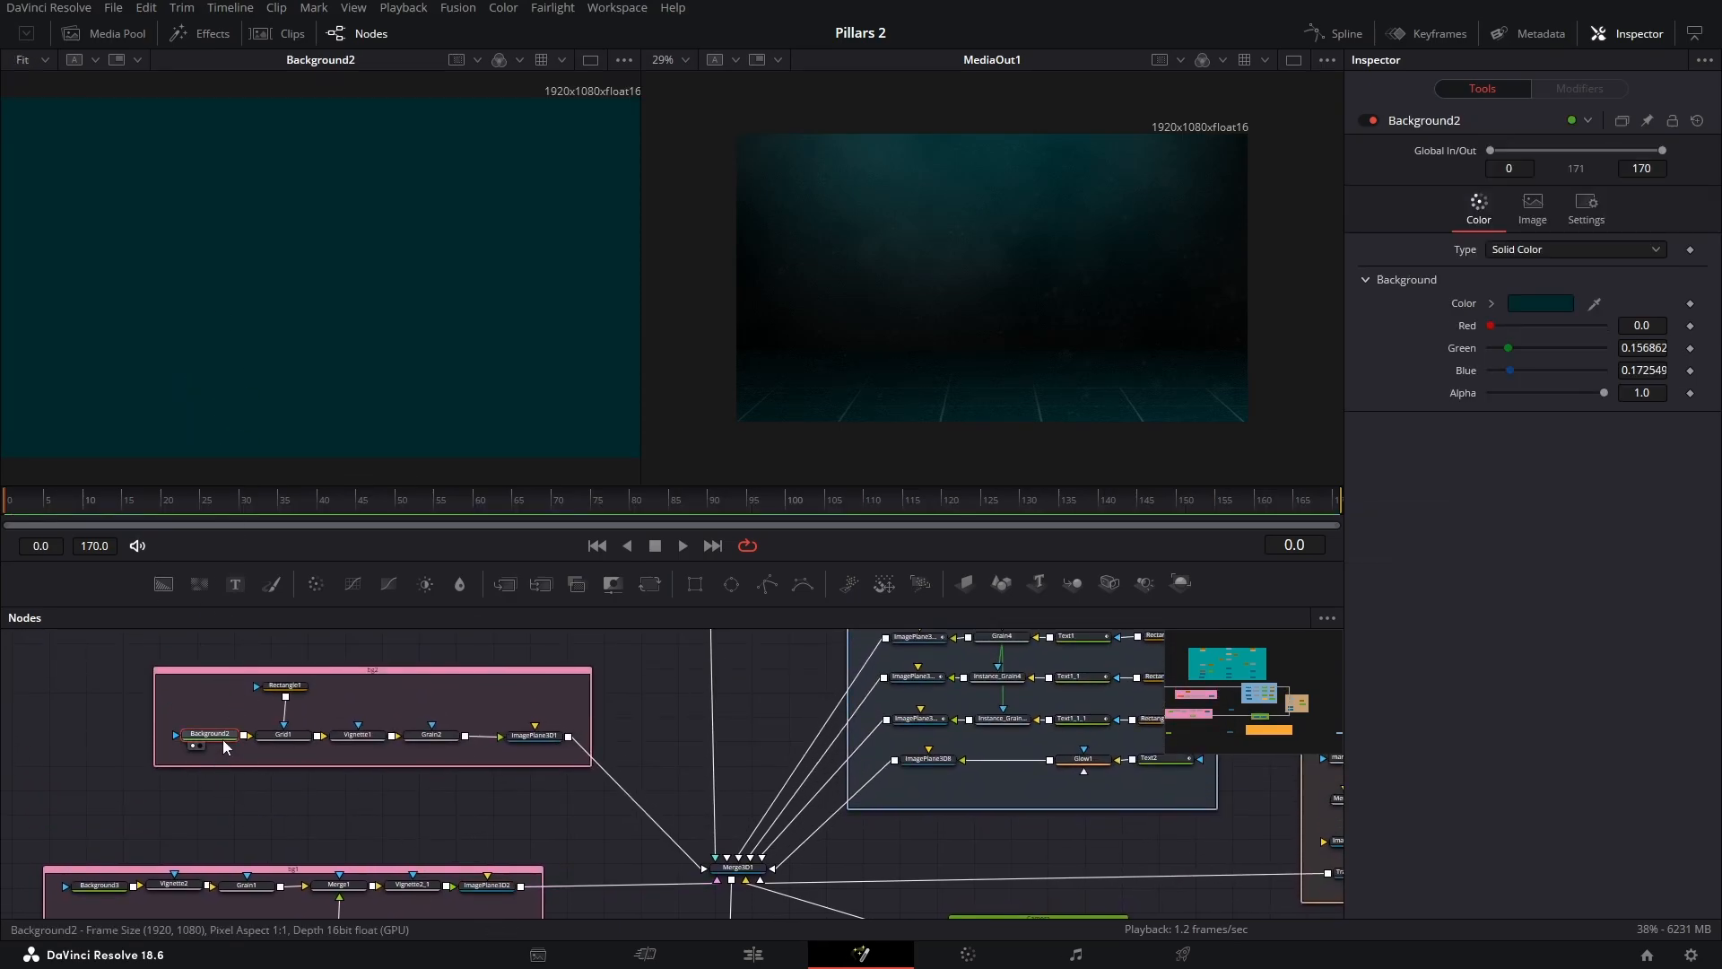
pyautogui.click(1539, 303)
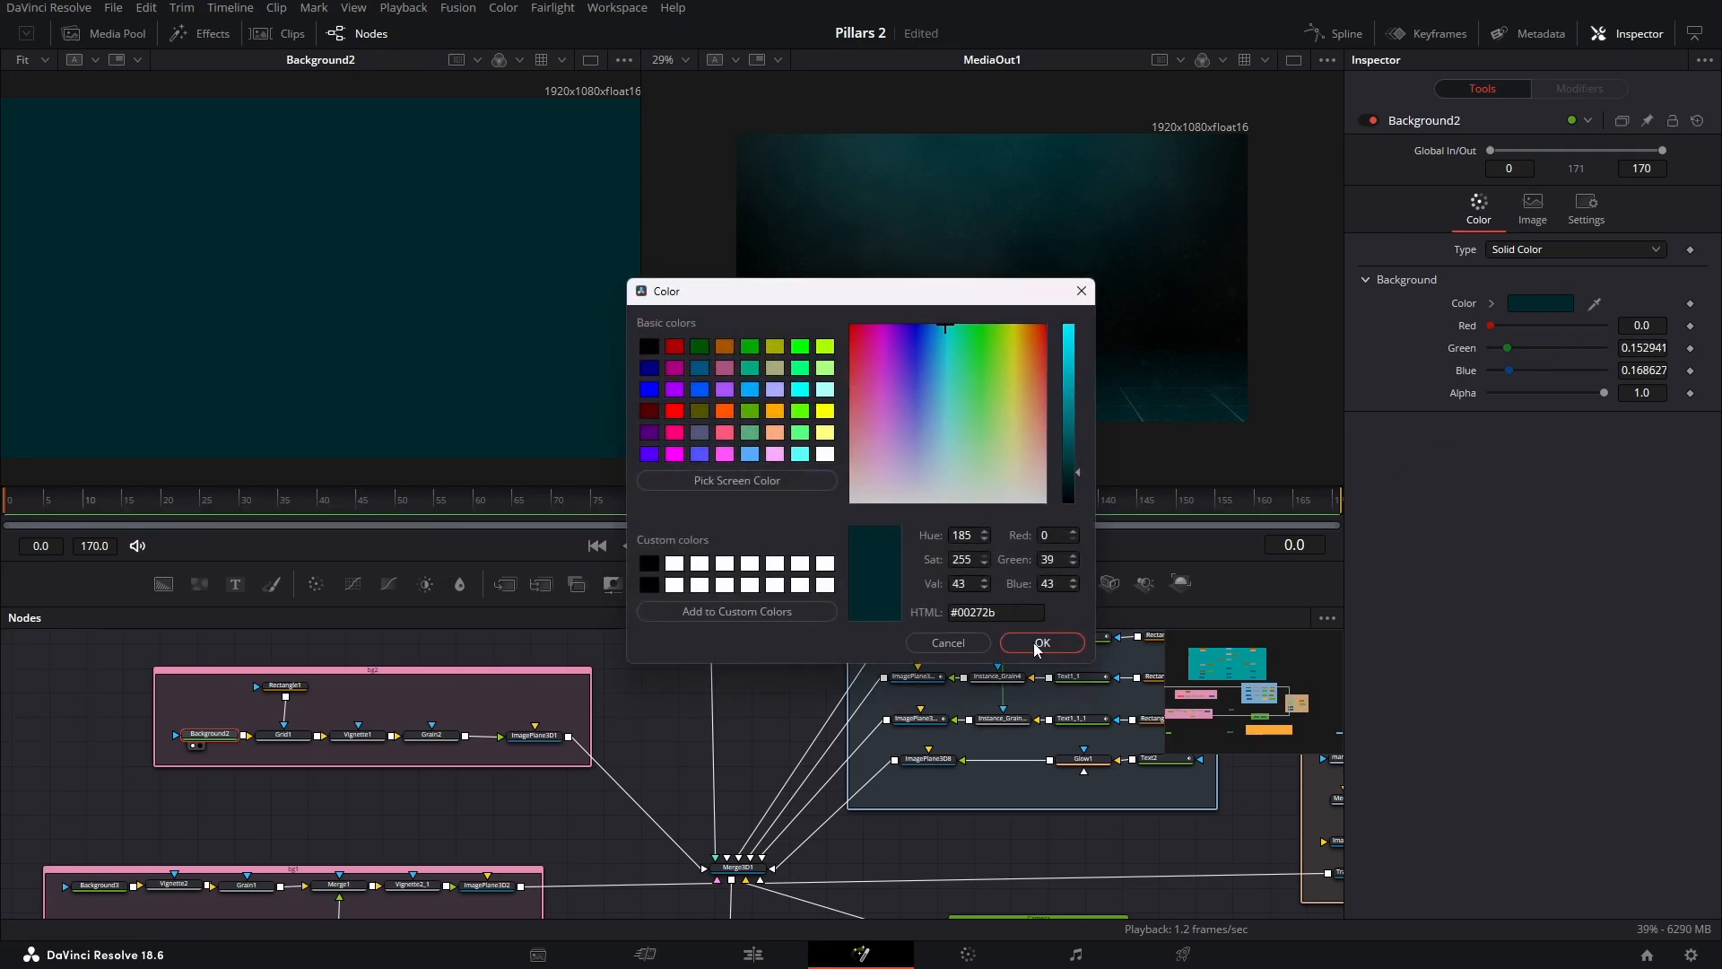
pyautogui.click(1039, 644)
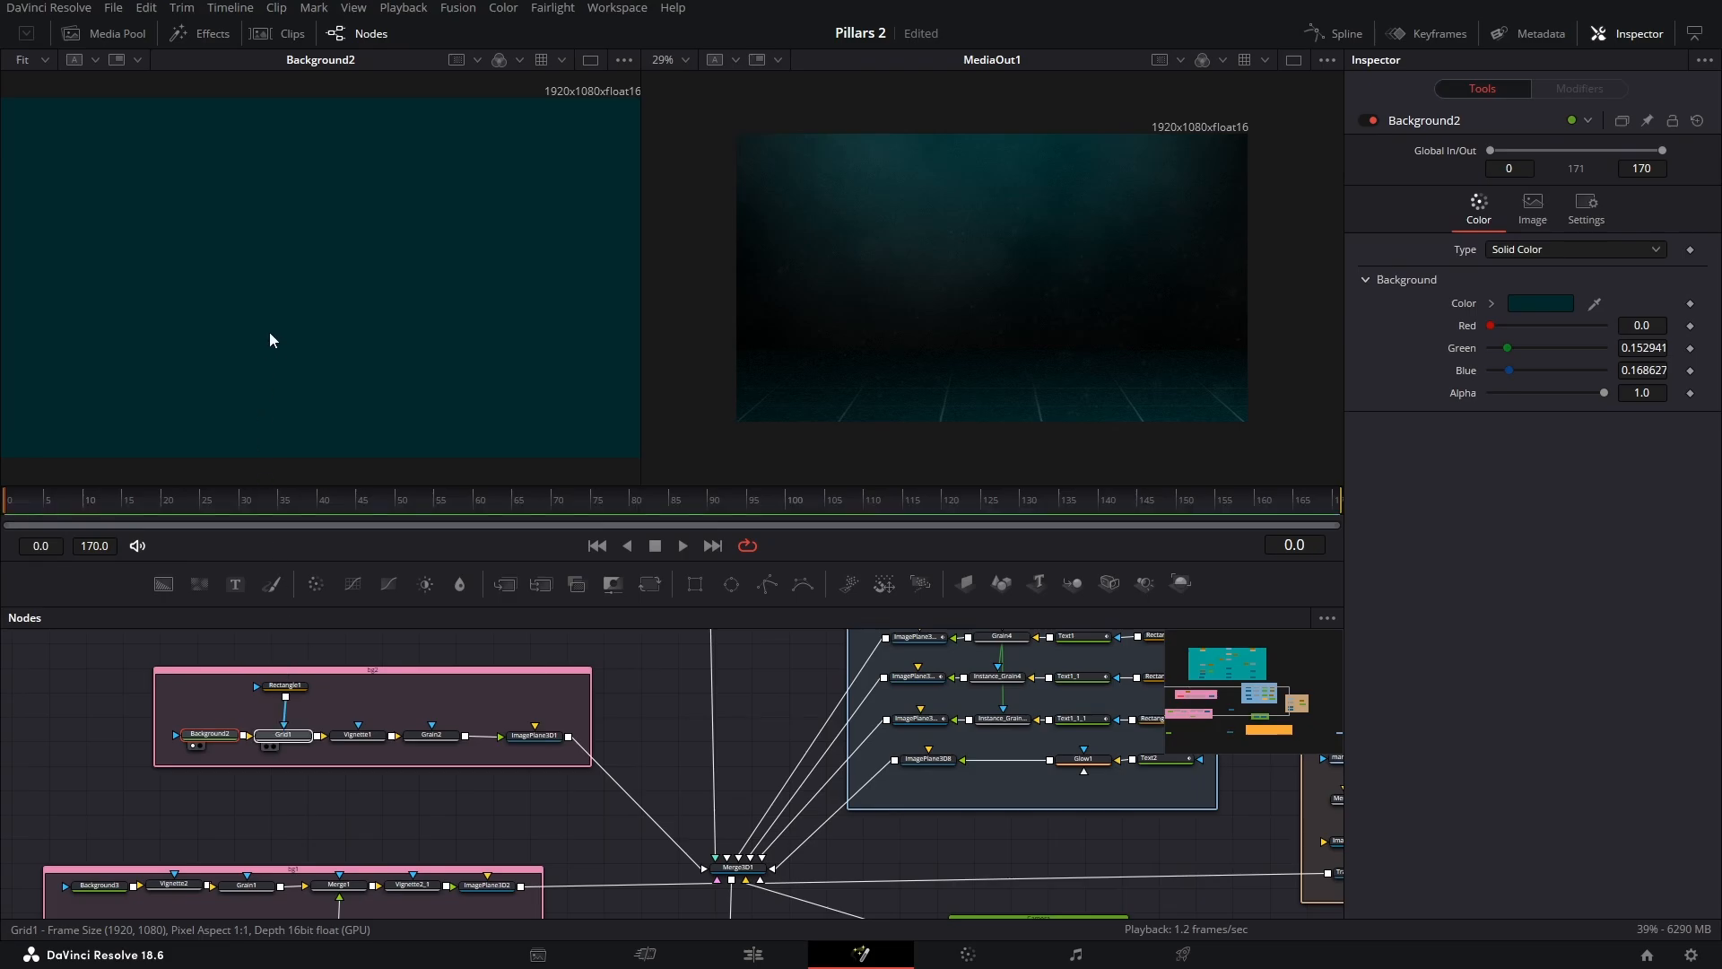
# View the Grid1 output and examine its cell, line and transform controls as well as its blend settings
pyautogui.press('1')
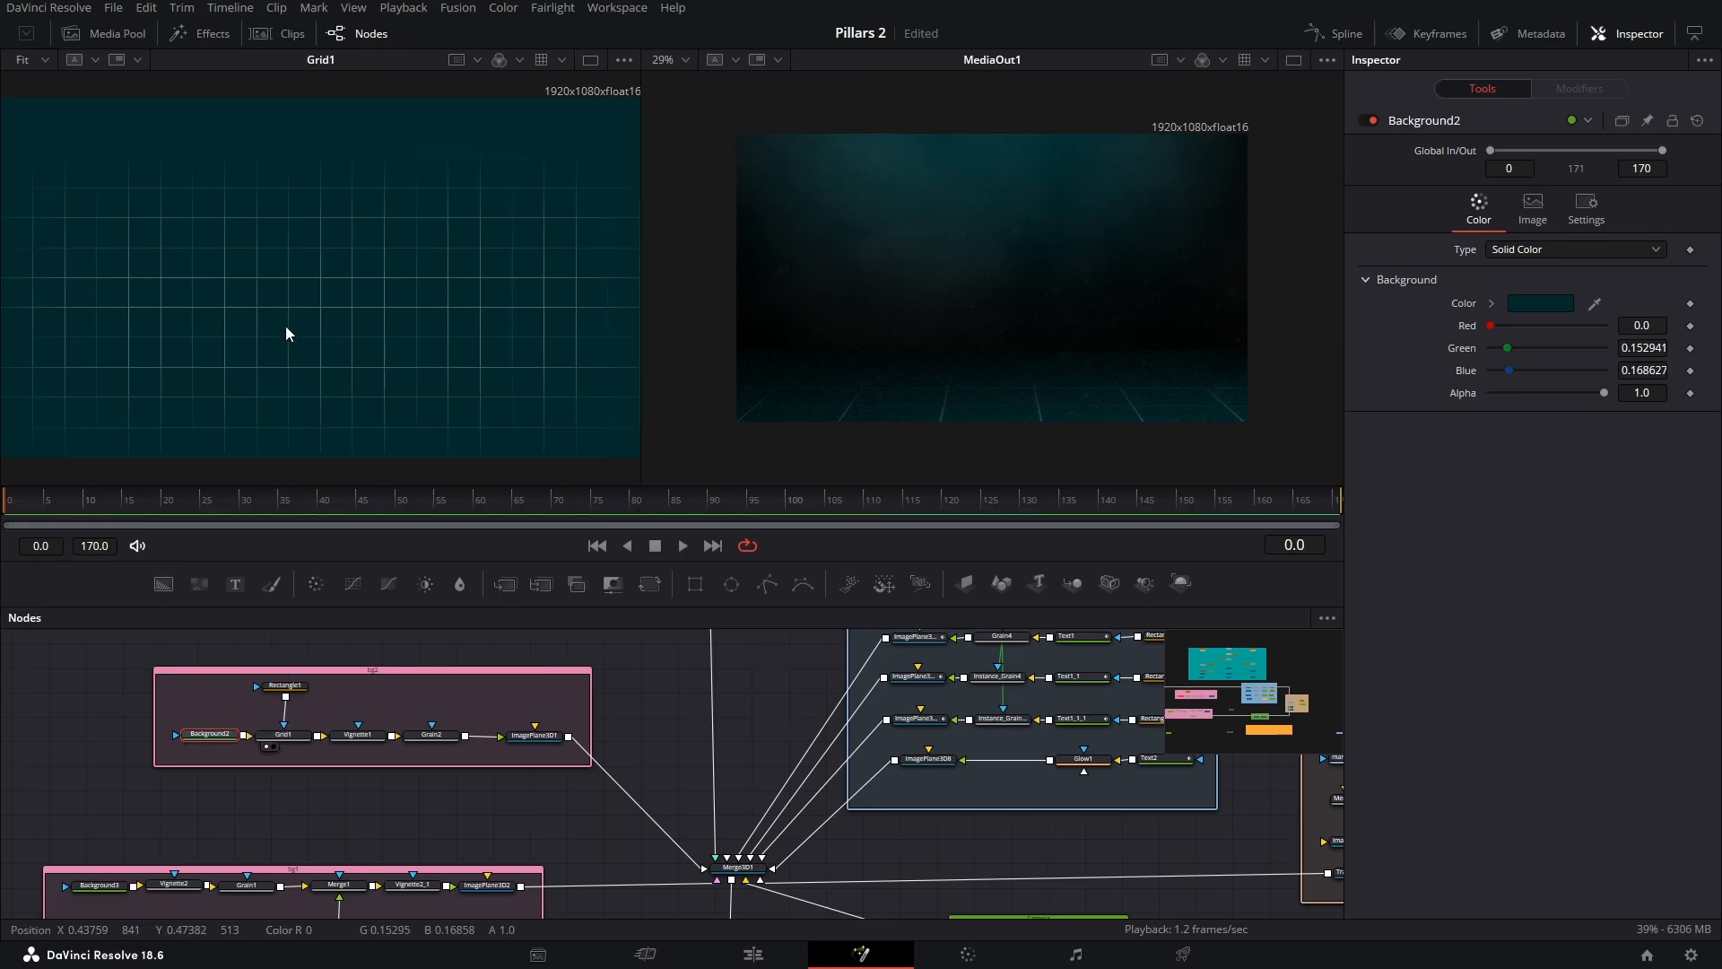
pyautogui.click(288, 738)
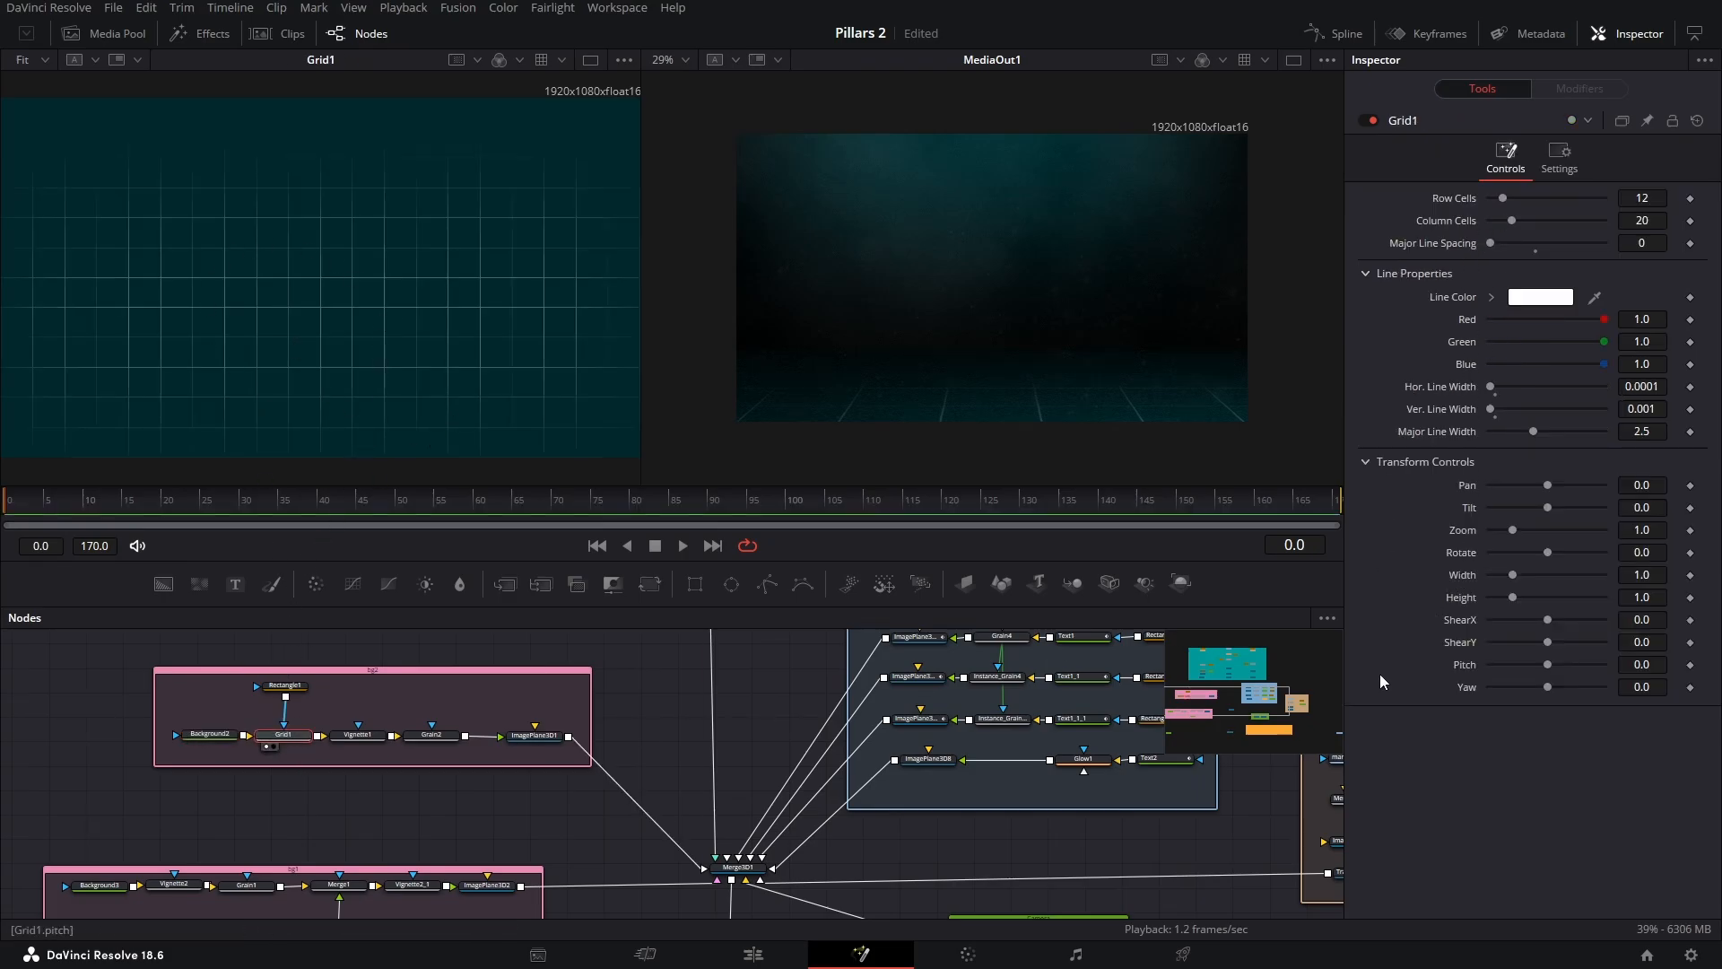
pyautogui.click(1561, 160)
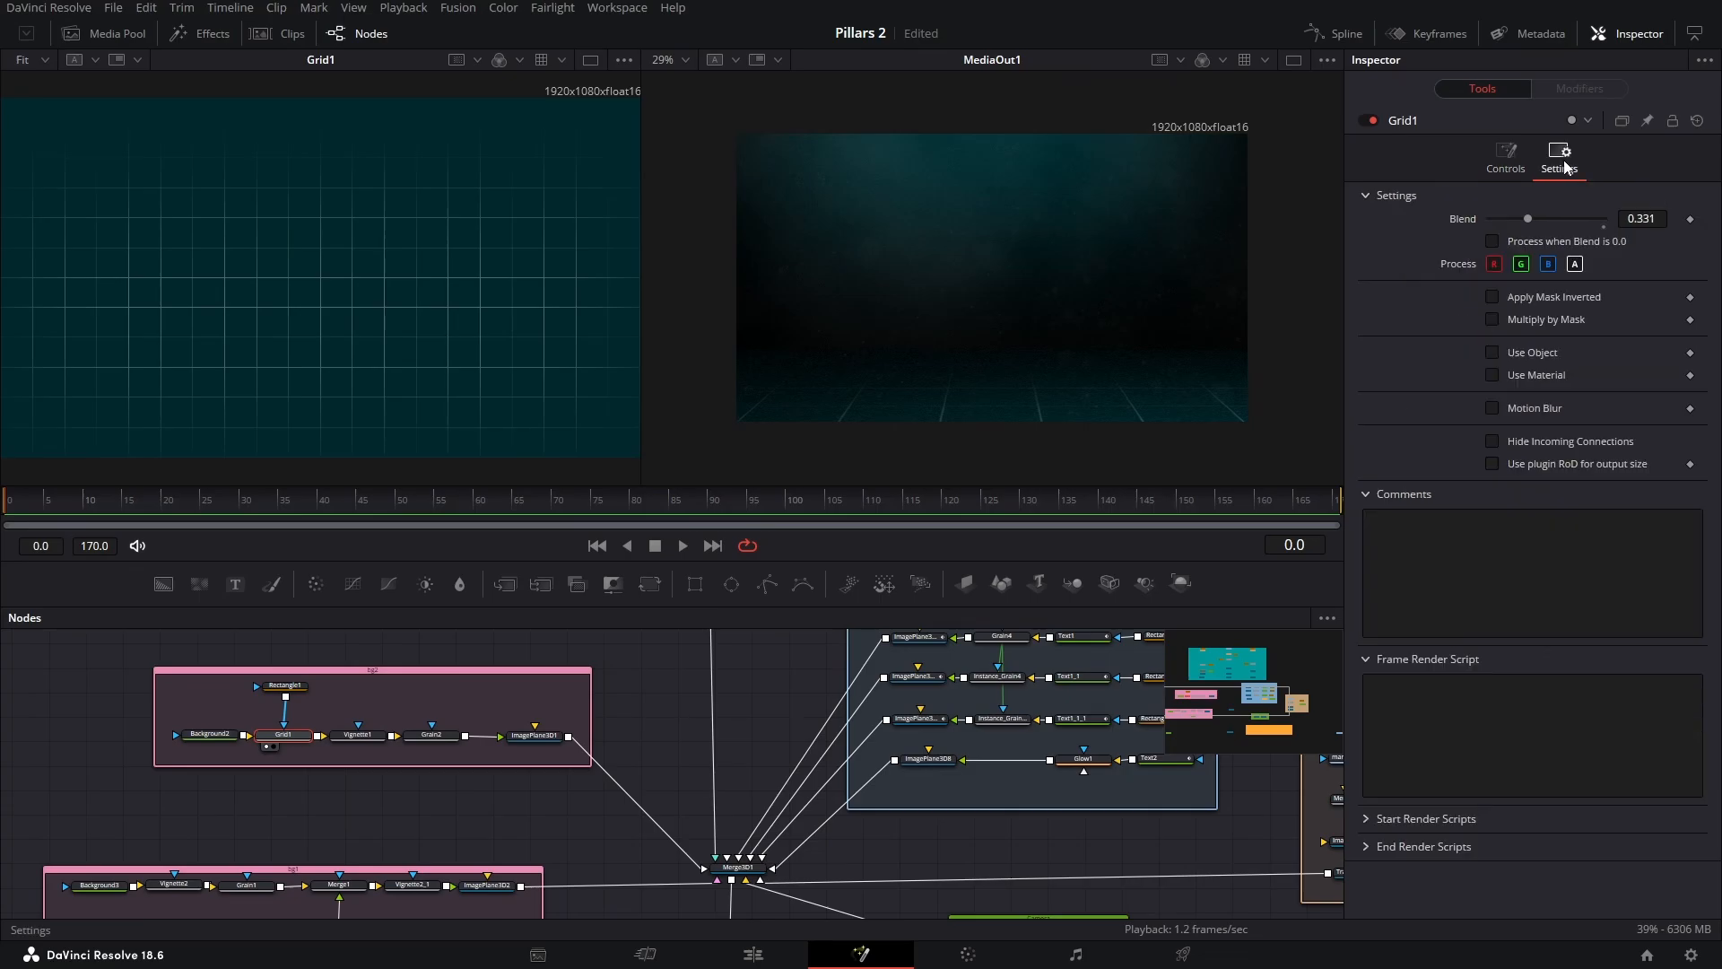
pyautogui.click(1515, 164)
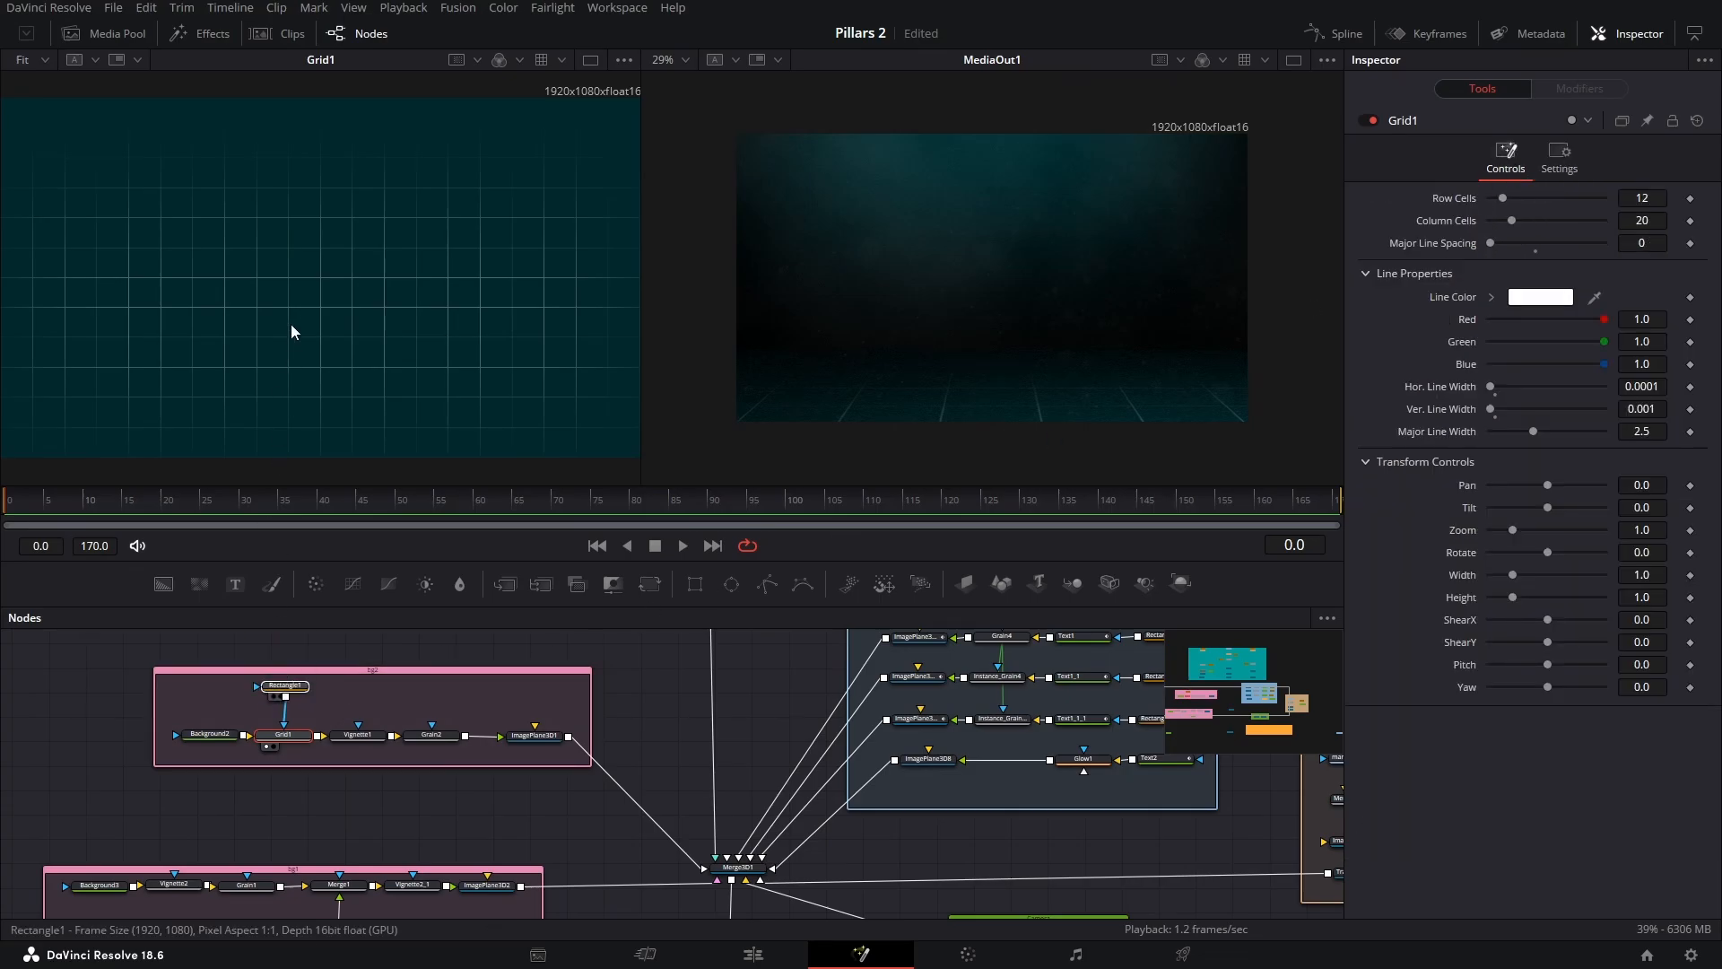
# View the Rectangle1 mask, return to the Grid1 output, and examine the rectangle's soft edge and size settings
pyautogui.press('1')
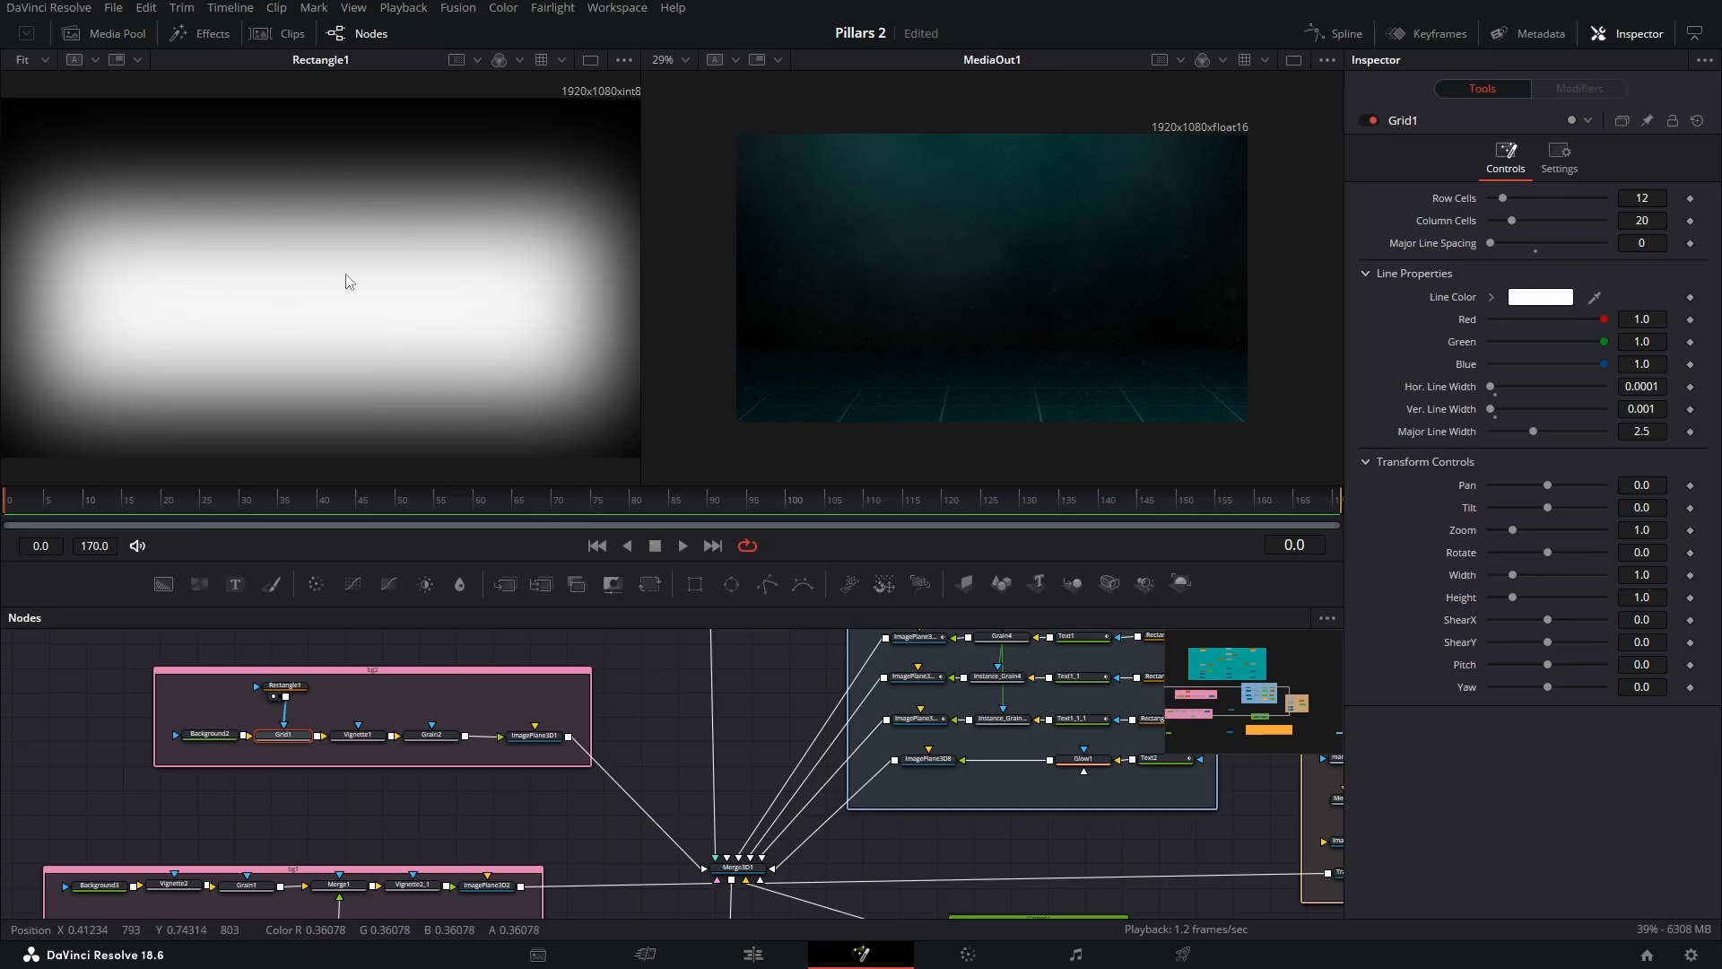
pyautogui.press('1')
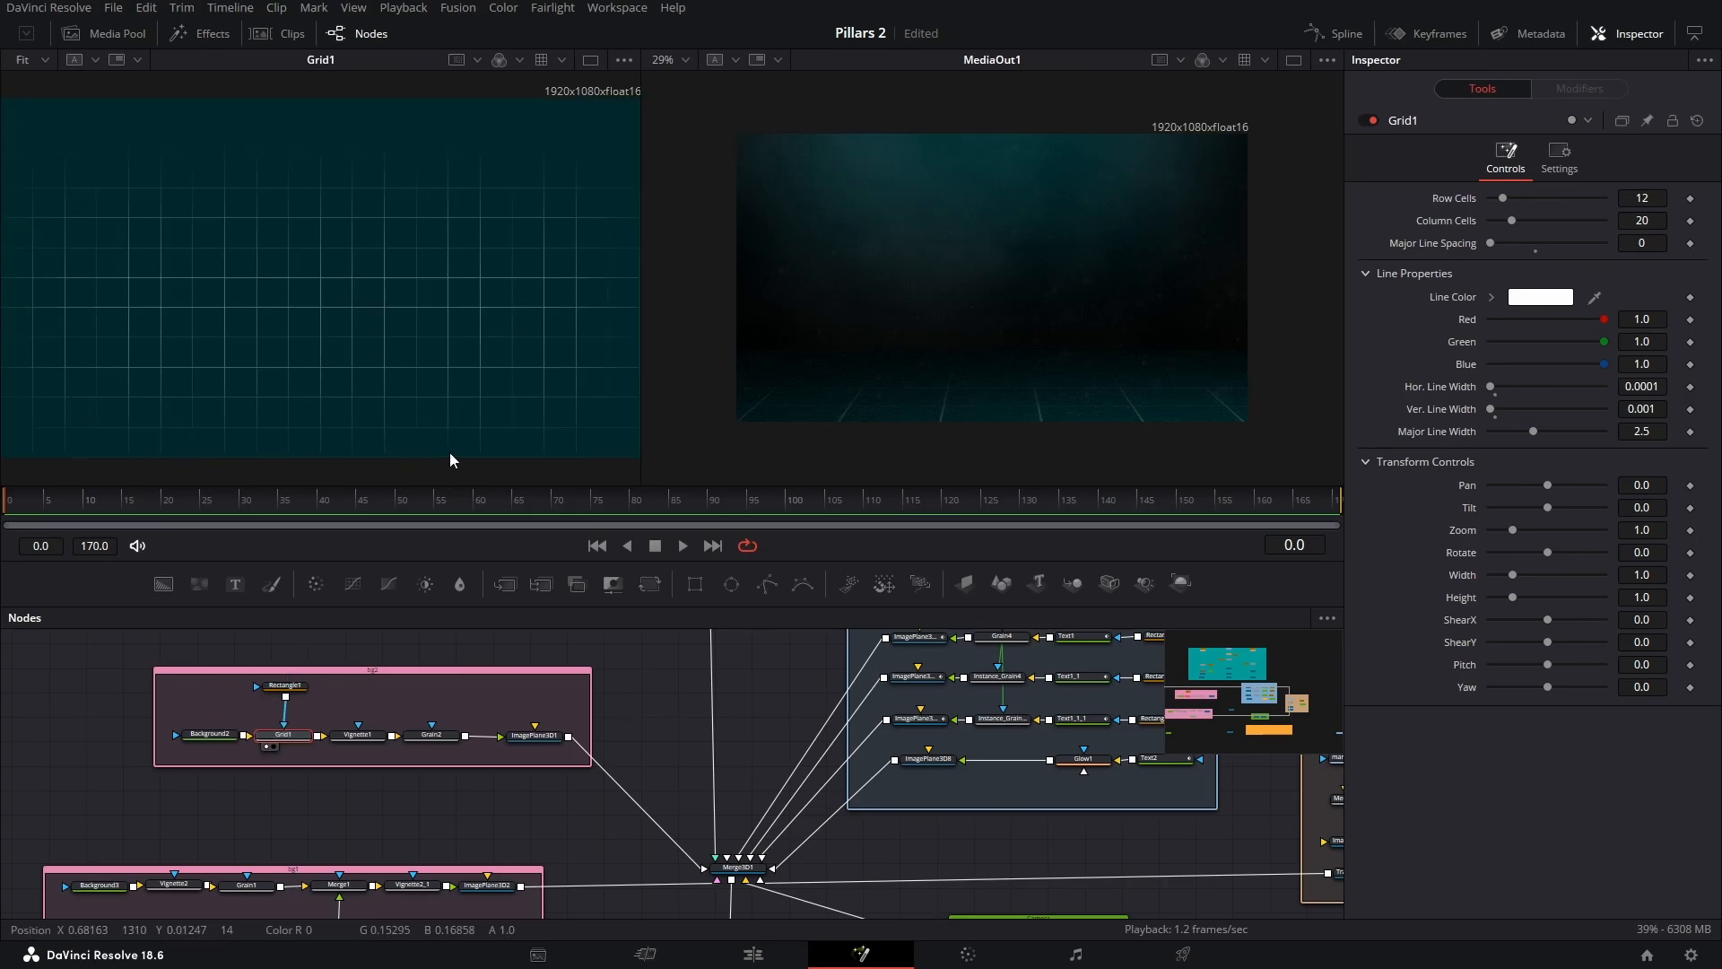
pyautogui.click(301, 692)
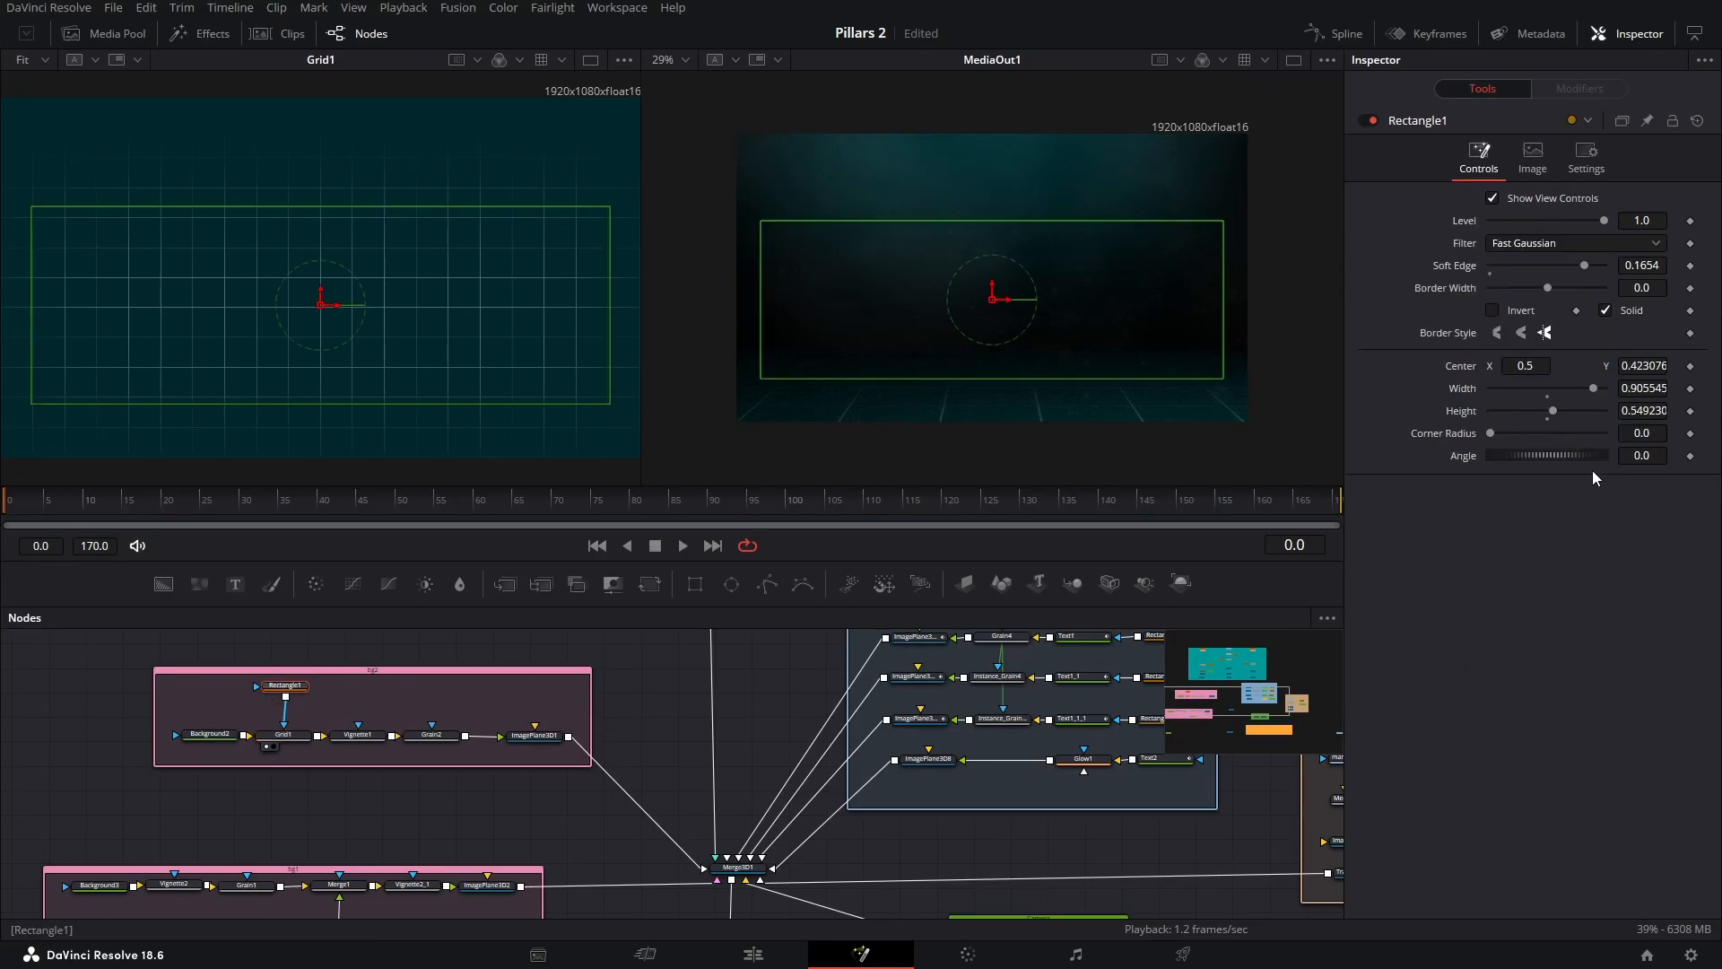
pyautogui.click(1531, 158)
pyautogui.click(1480, 158)
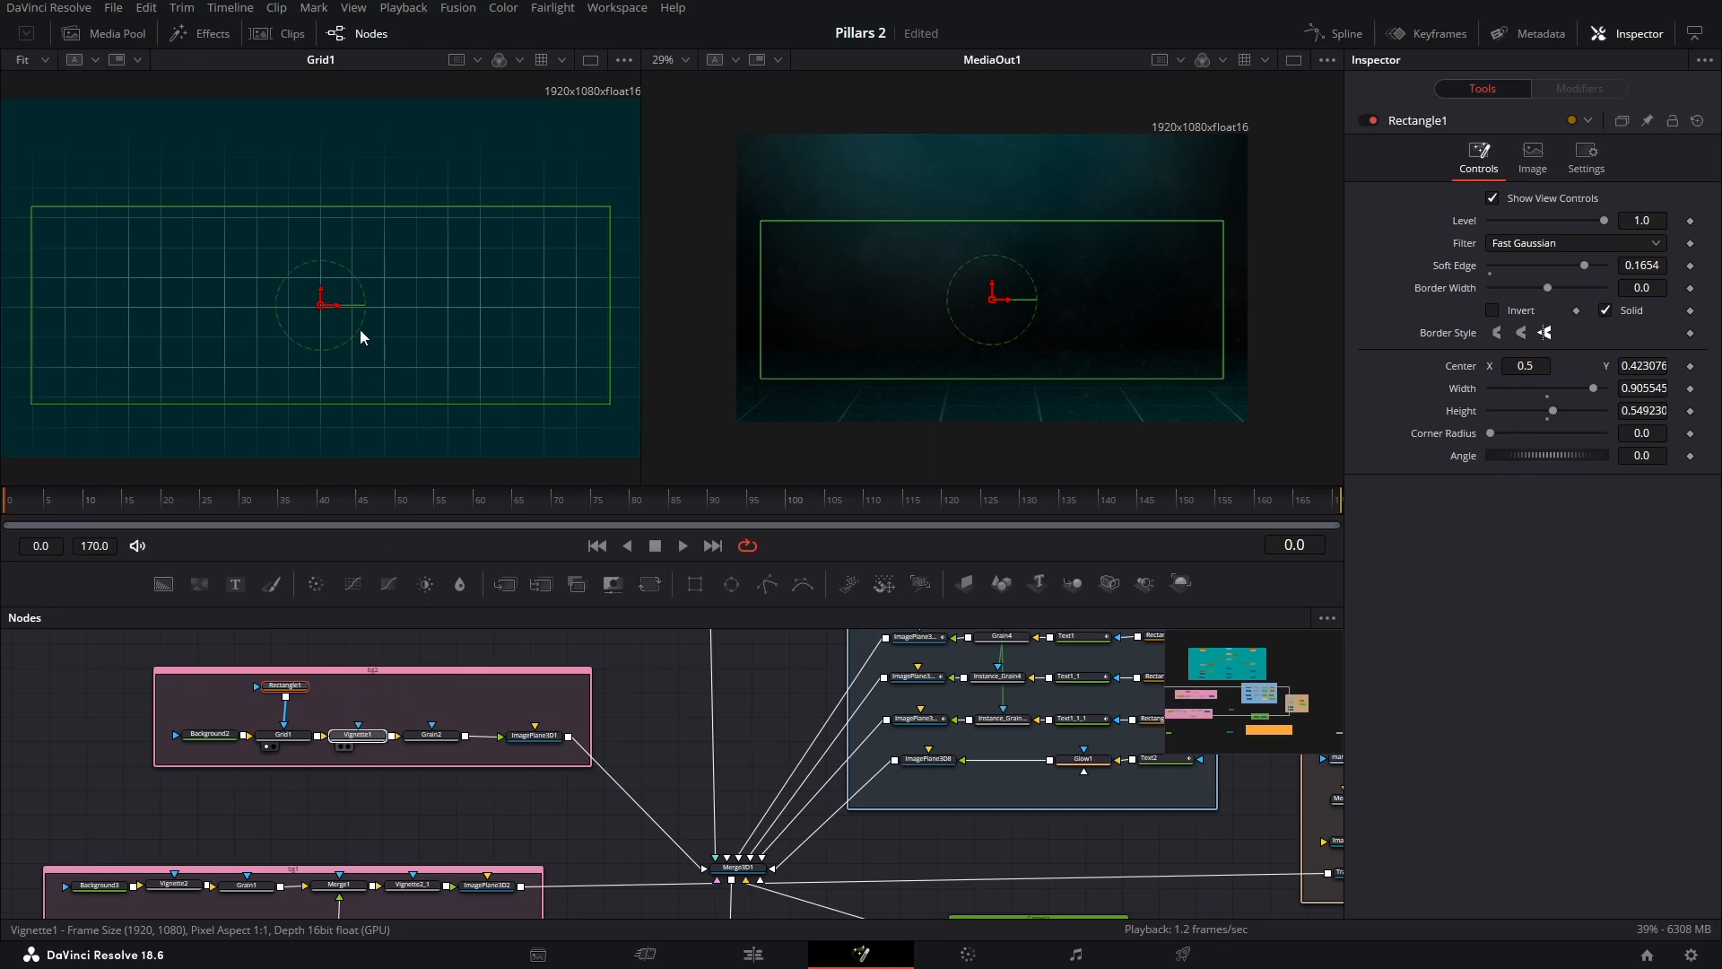
# View the Vignette1 and Grain2 outputs in turn and examine the settings of both nodes
pyautogui.press('1')
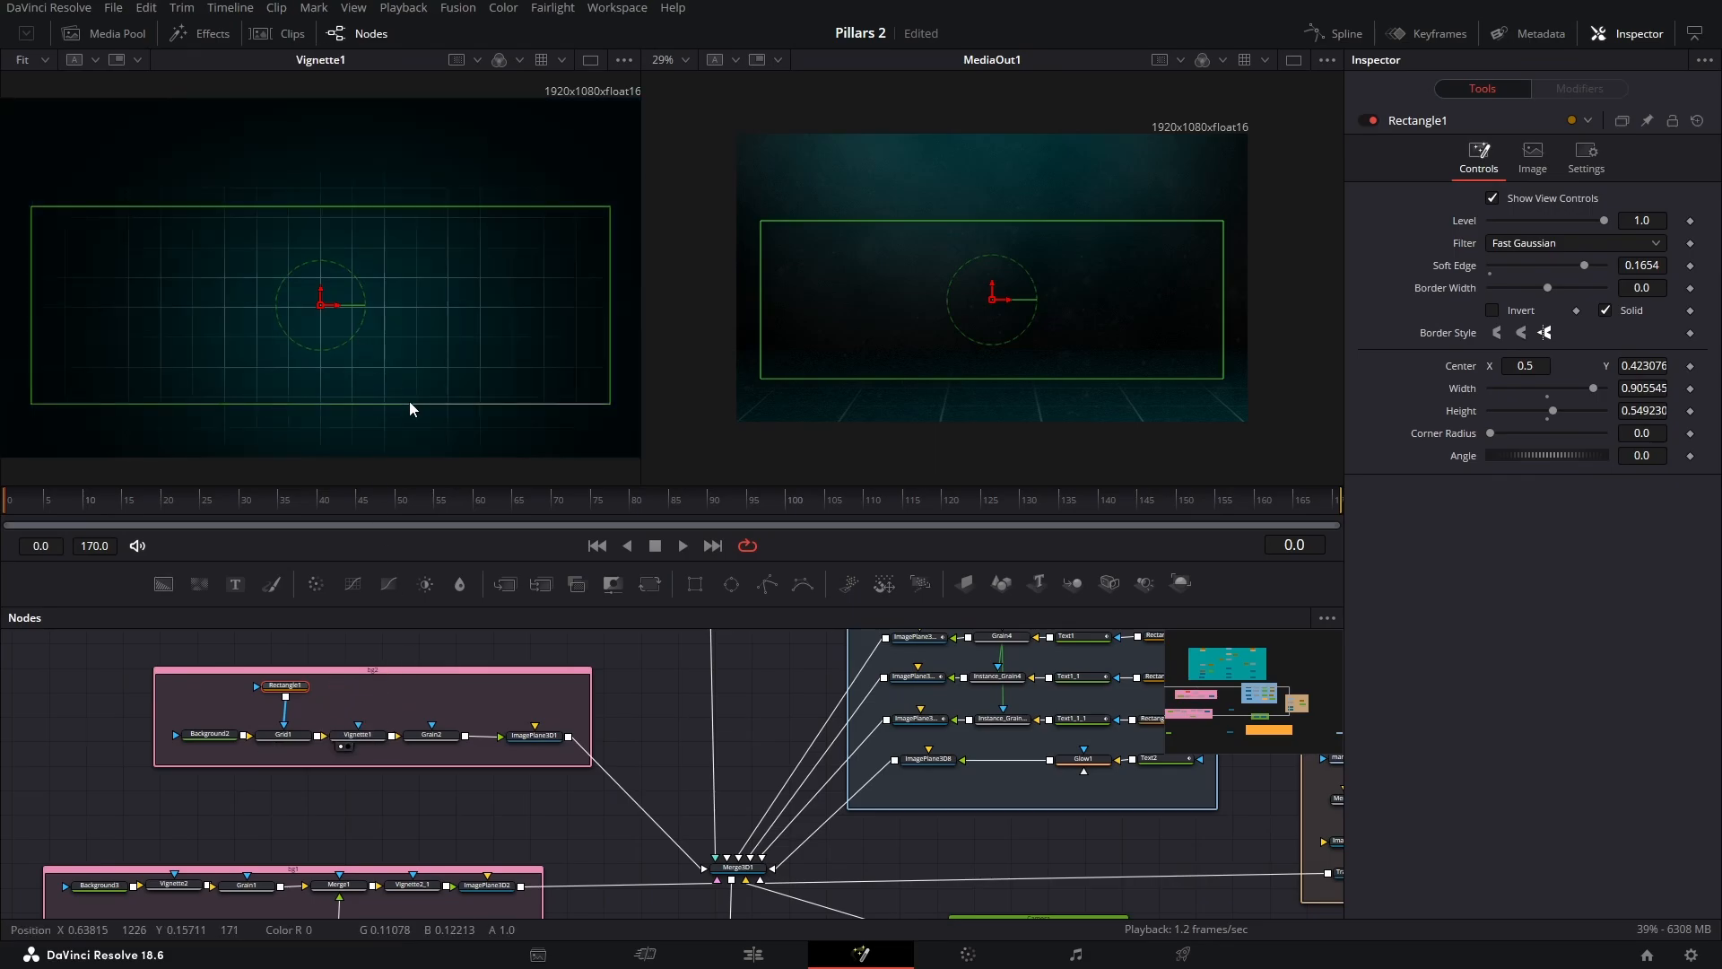
pyautogui.click(352, 738)
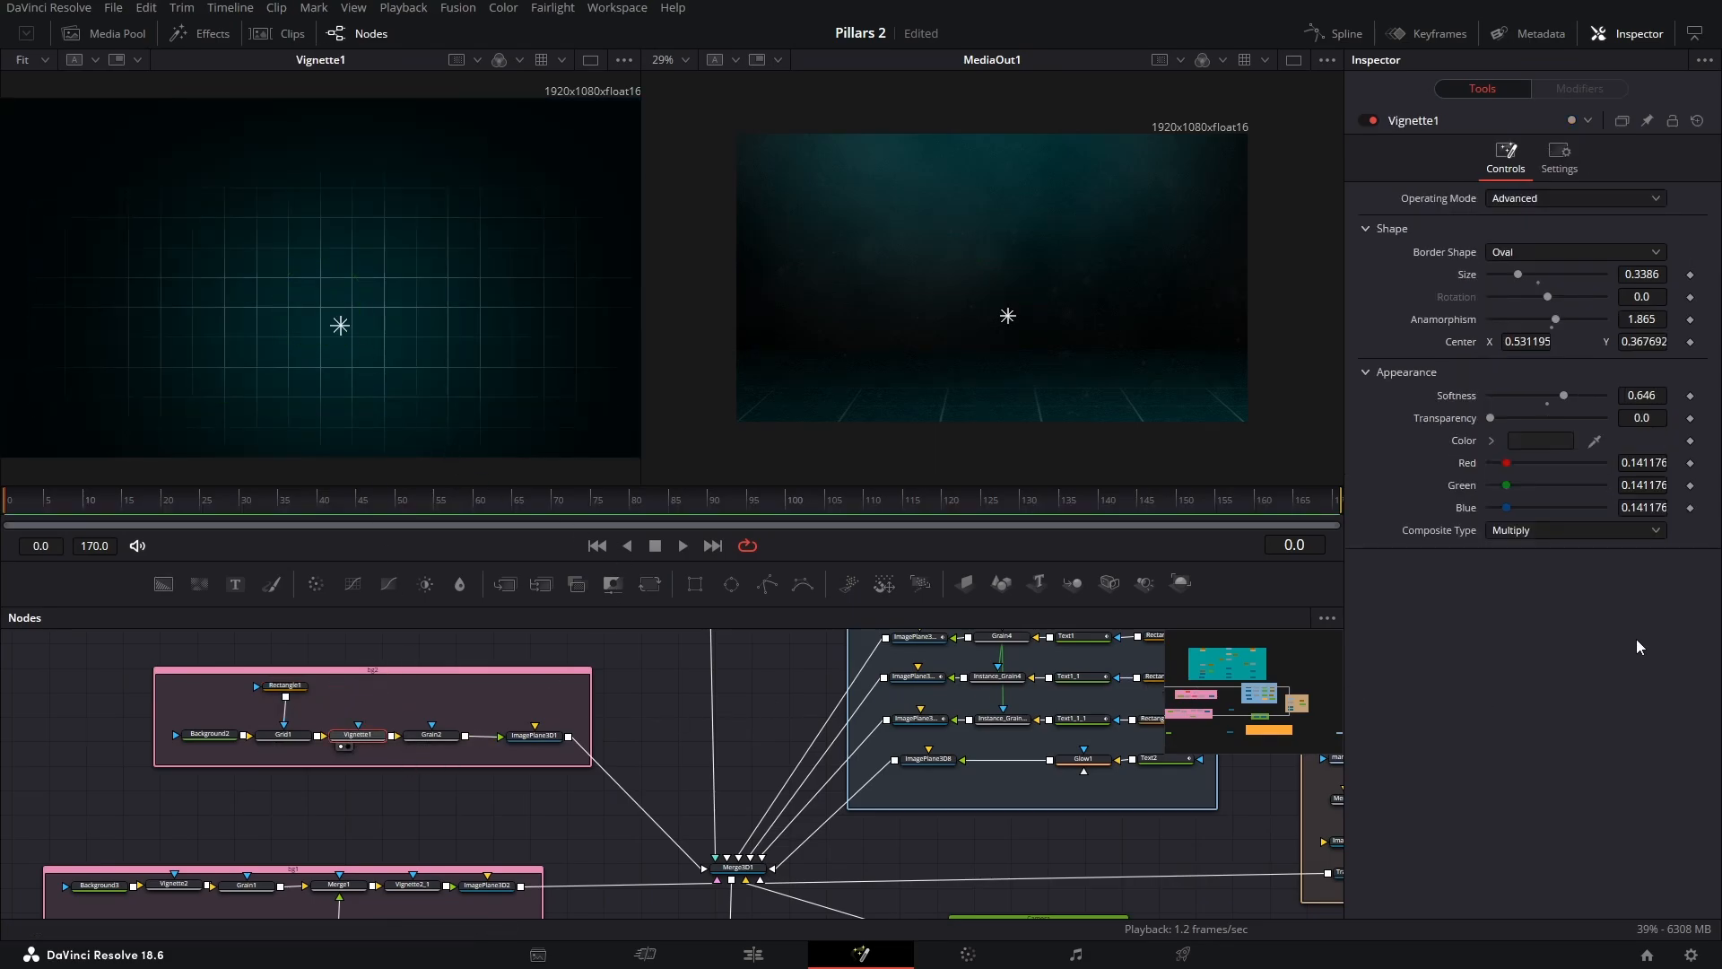
pyautogui.moveTo(439, 743); pyautogui.dragTo(376, 271)
pyautogui.click(441, 740)
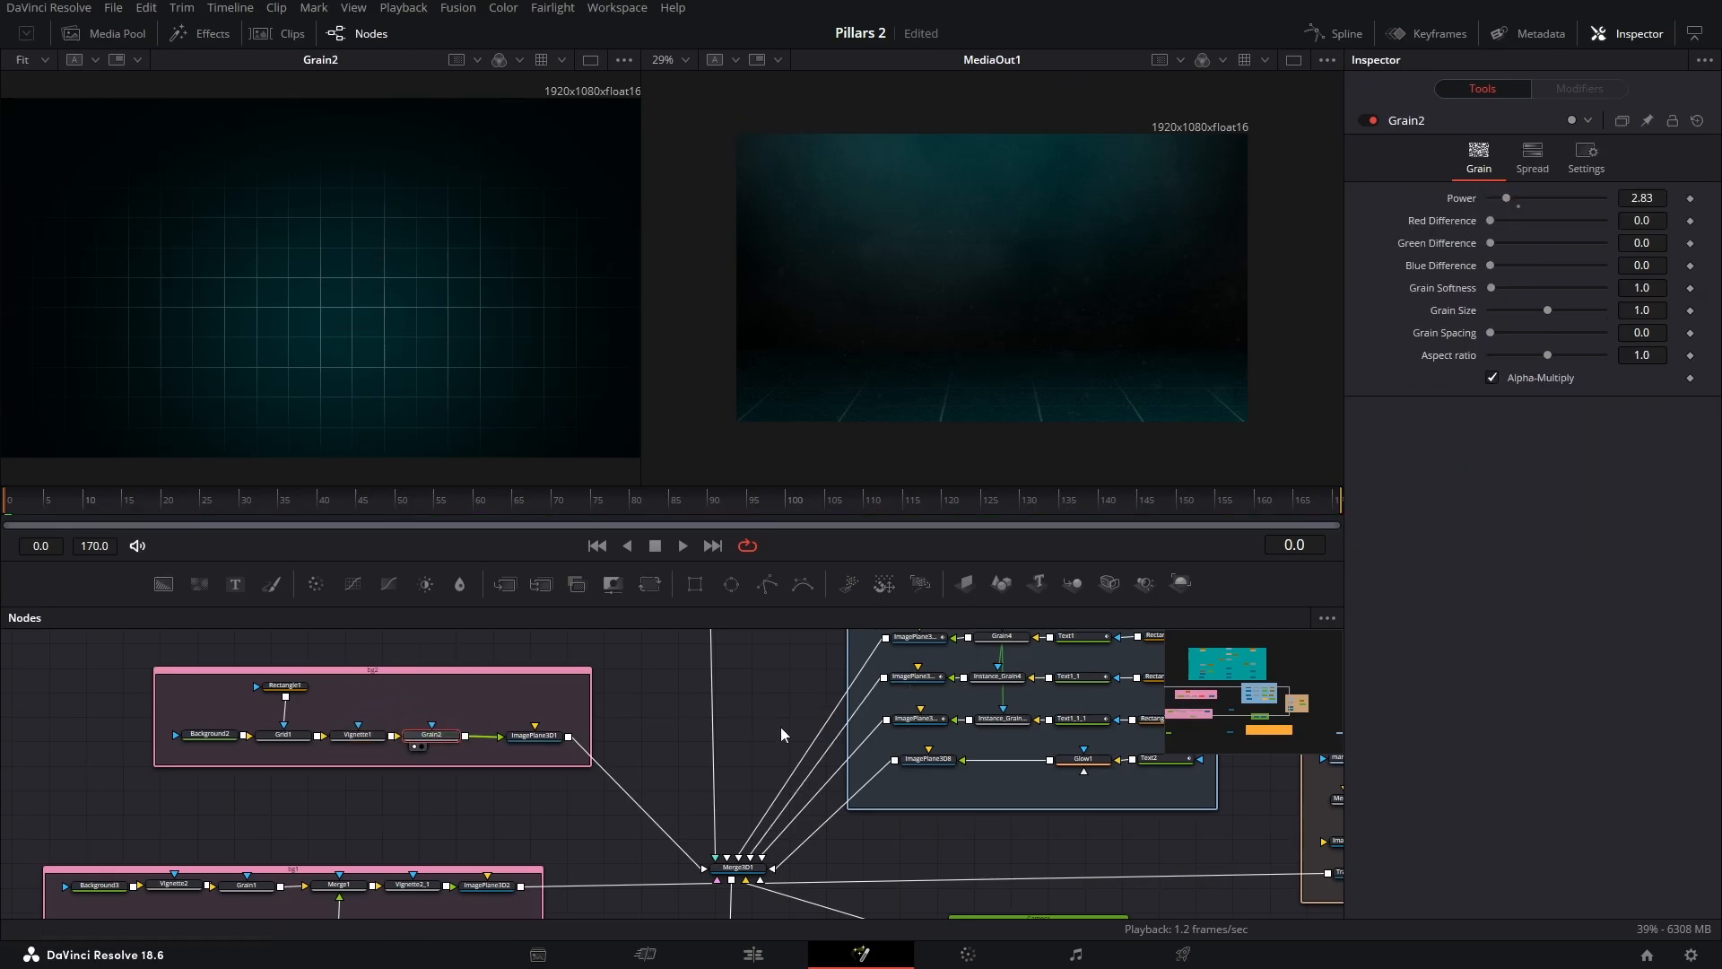
# View ImagePlane3D1 in the 3D viewer and examine its translation, rotation and scale settings
pyautogui.moveTo(529, 734); pyautogui.dragTo(373, 145)
pyautogui.scroll(-1, 402, 298)
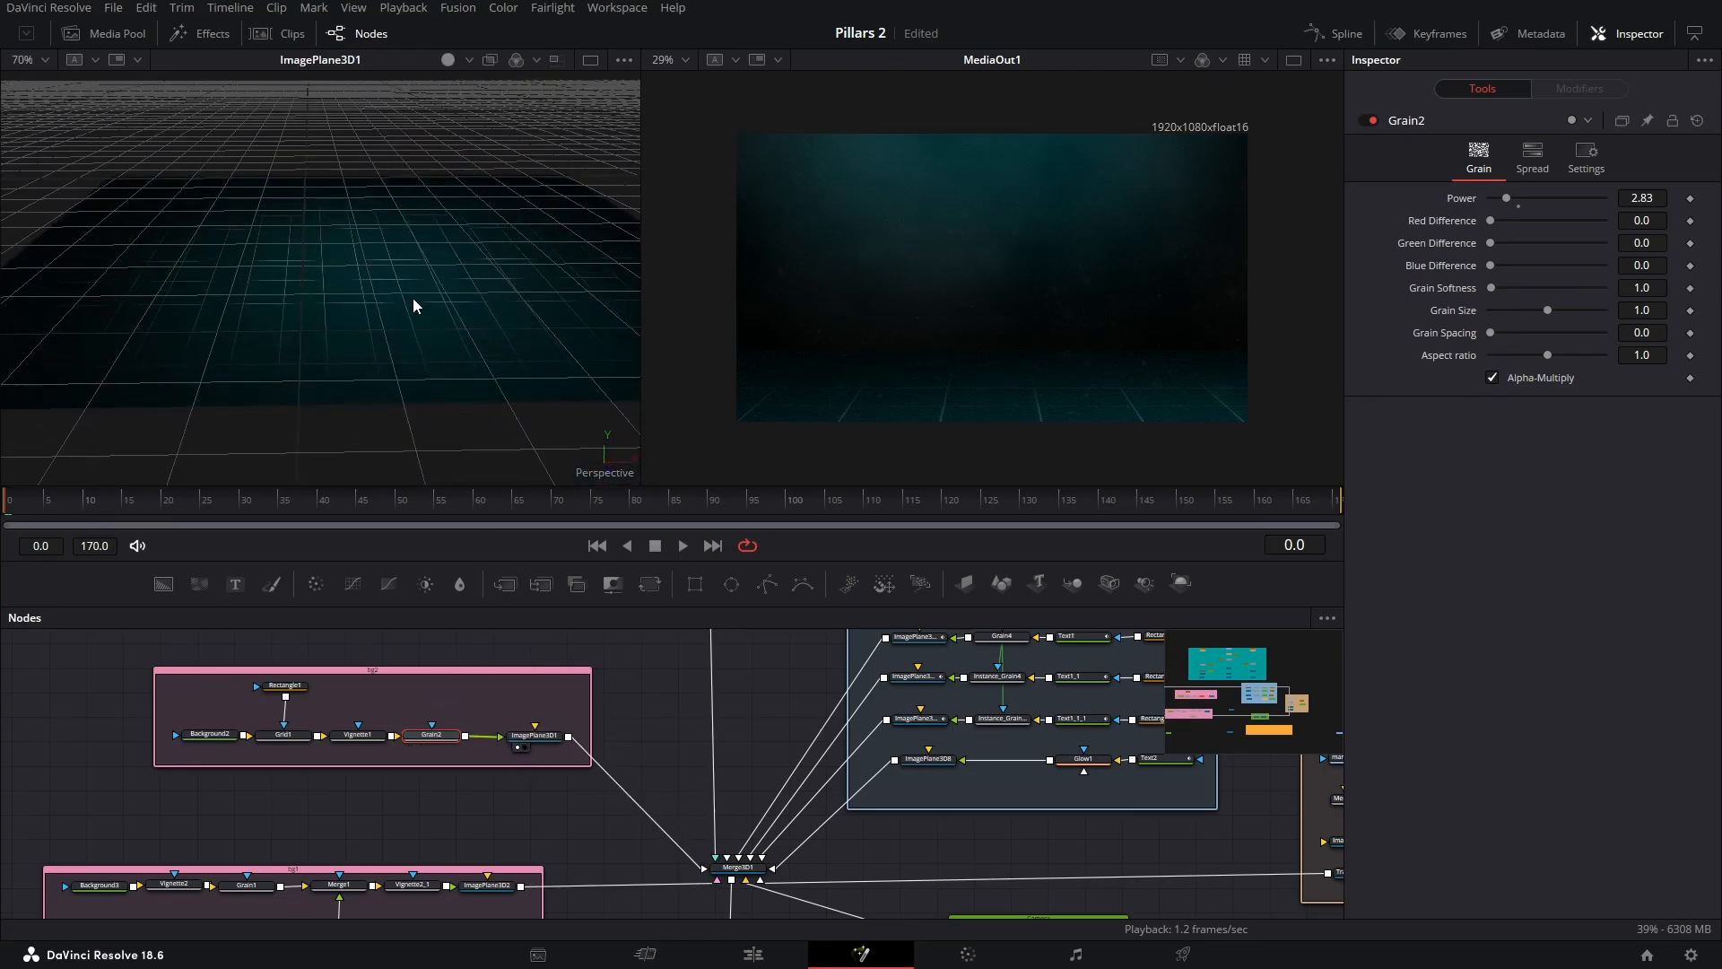
pyautogui.scroll(-1, 418, 292)
pyautogui.moveTo(418, 293); pyautogui.dragTo(362, 332)
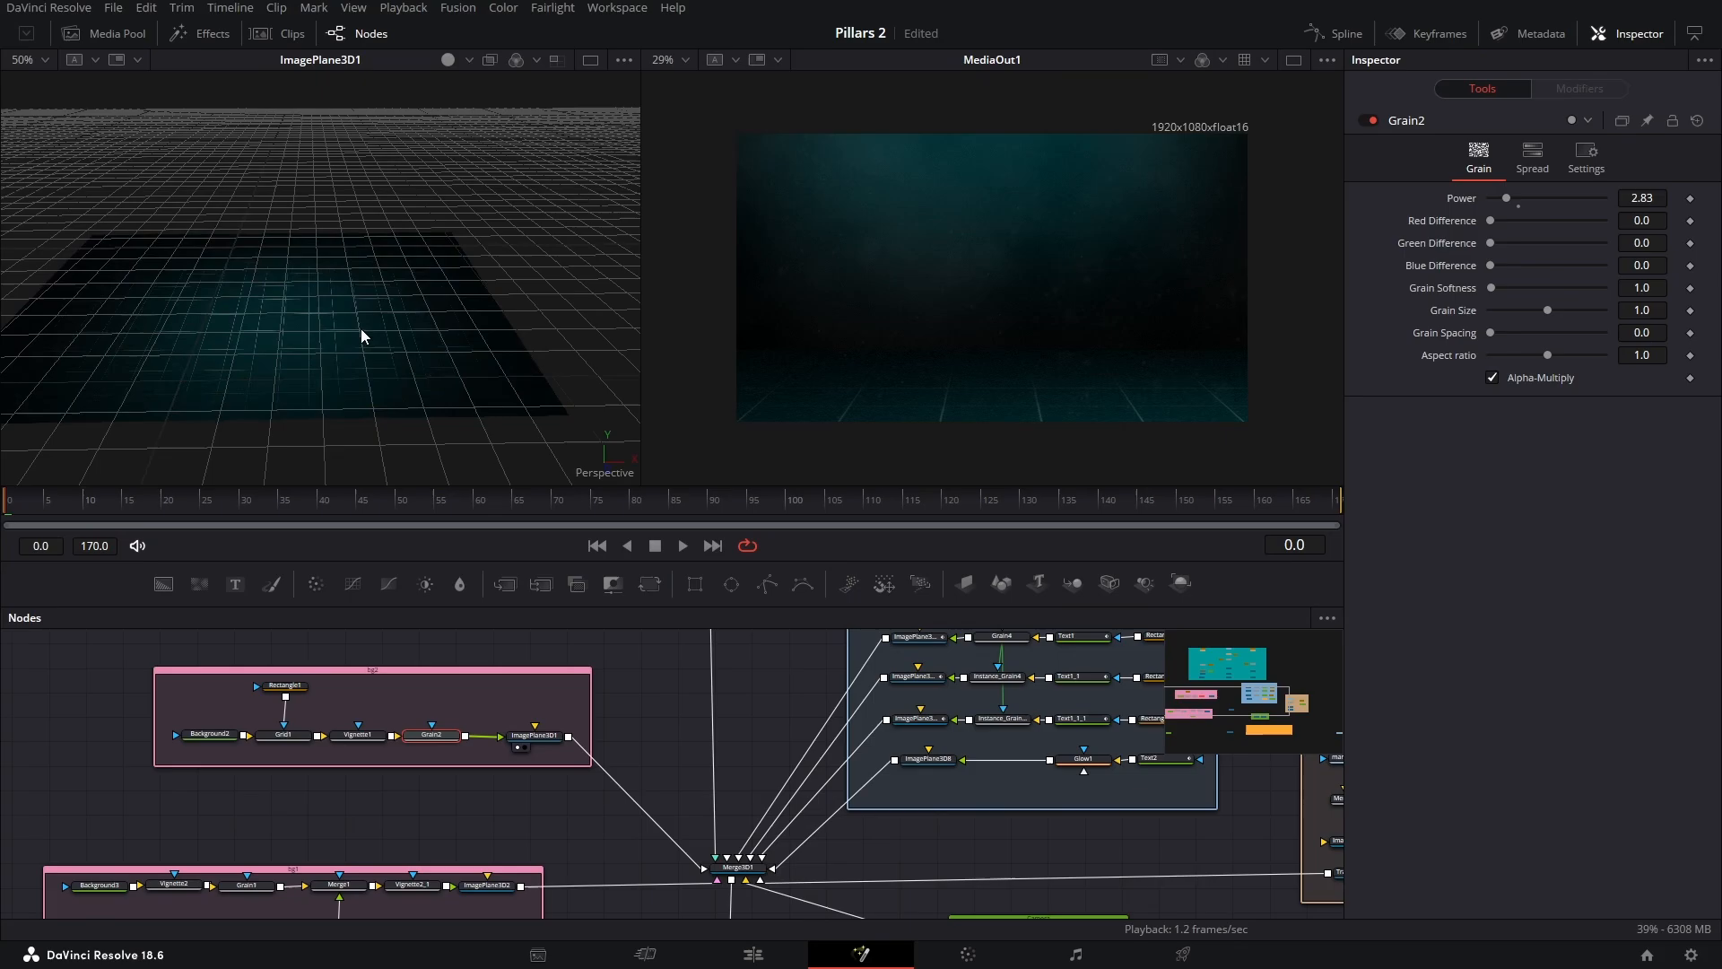
pyautogui.click(530, 738)
pyautogui.click(1560, 154)
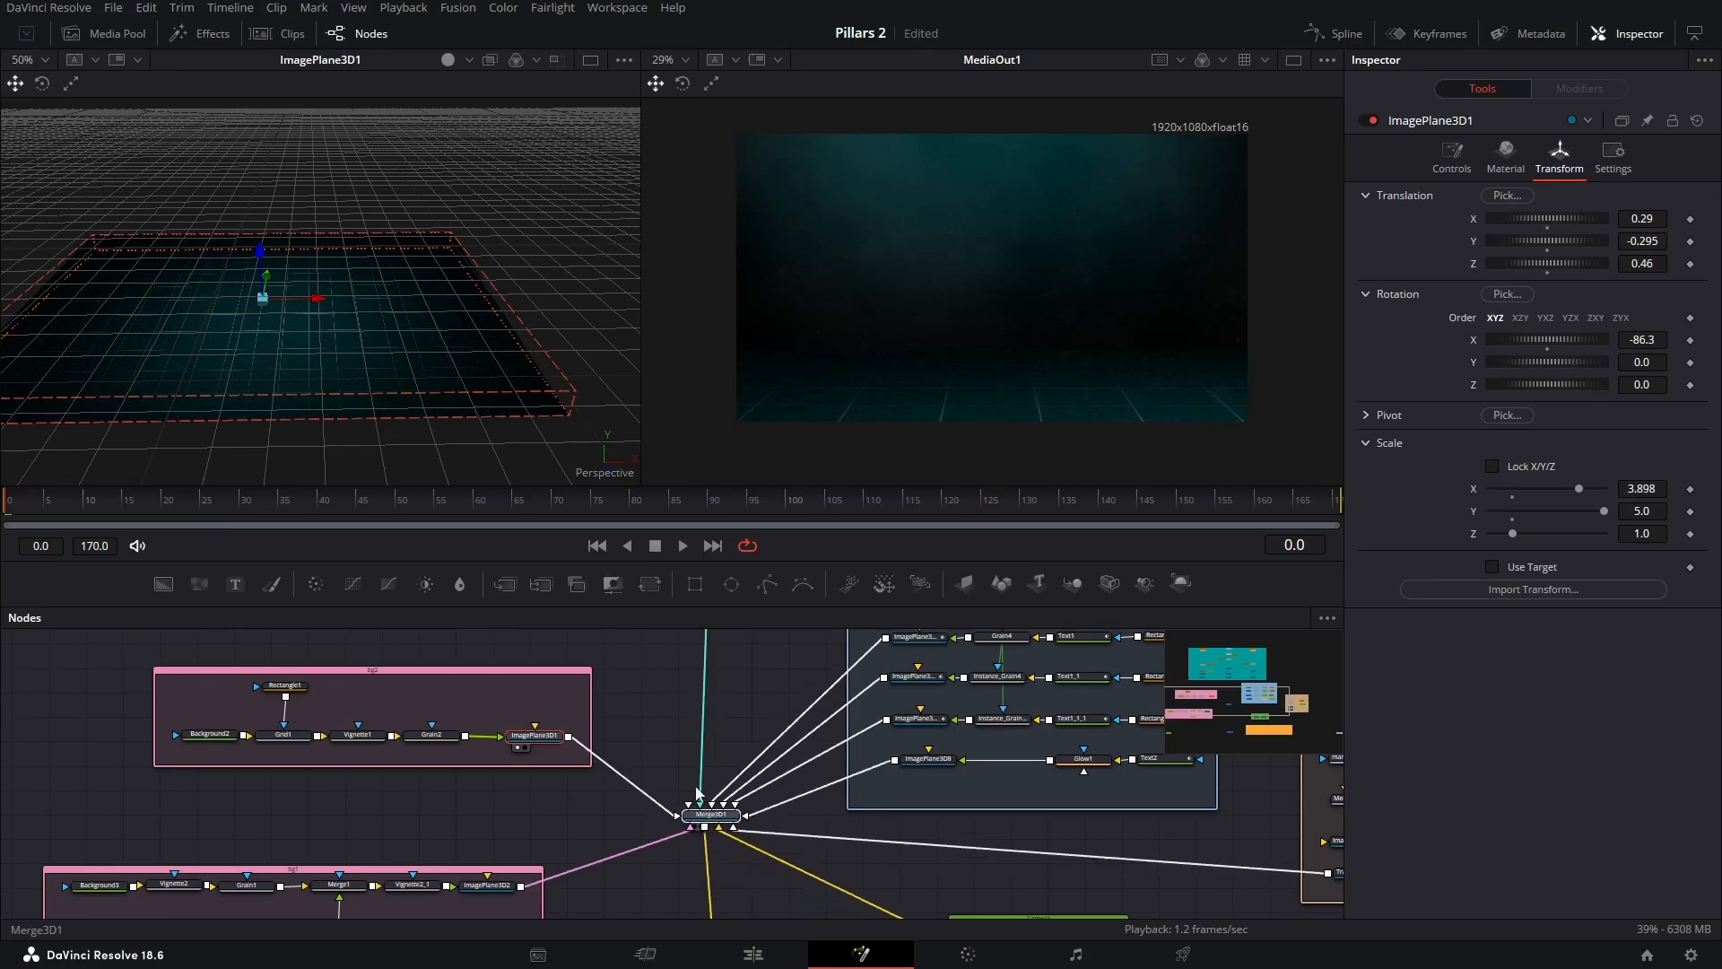
# View the Merge3D1 scene and inspect the floor, wall, camera and human silhouette from different angles
pyautogui.click(716, 878)
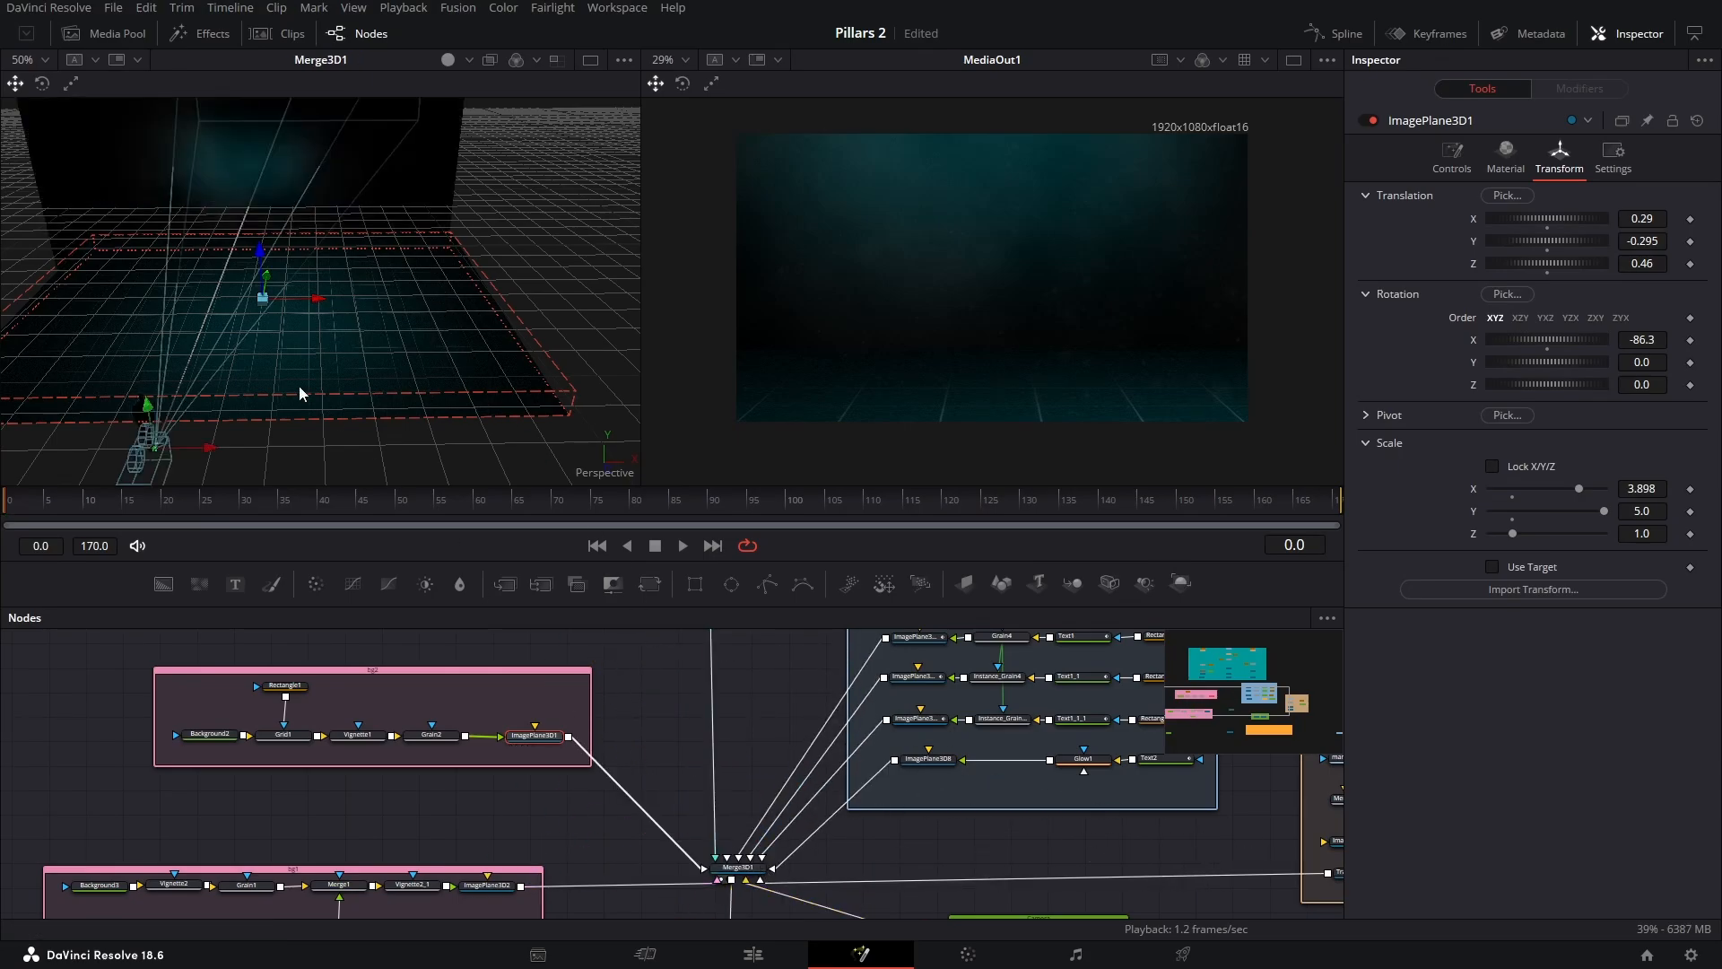
pyautogui.click(655, 729)
pyautogui.moveTo(259, 377); pyautogui.dragTo(354, 261)
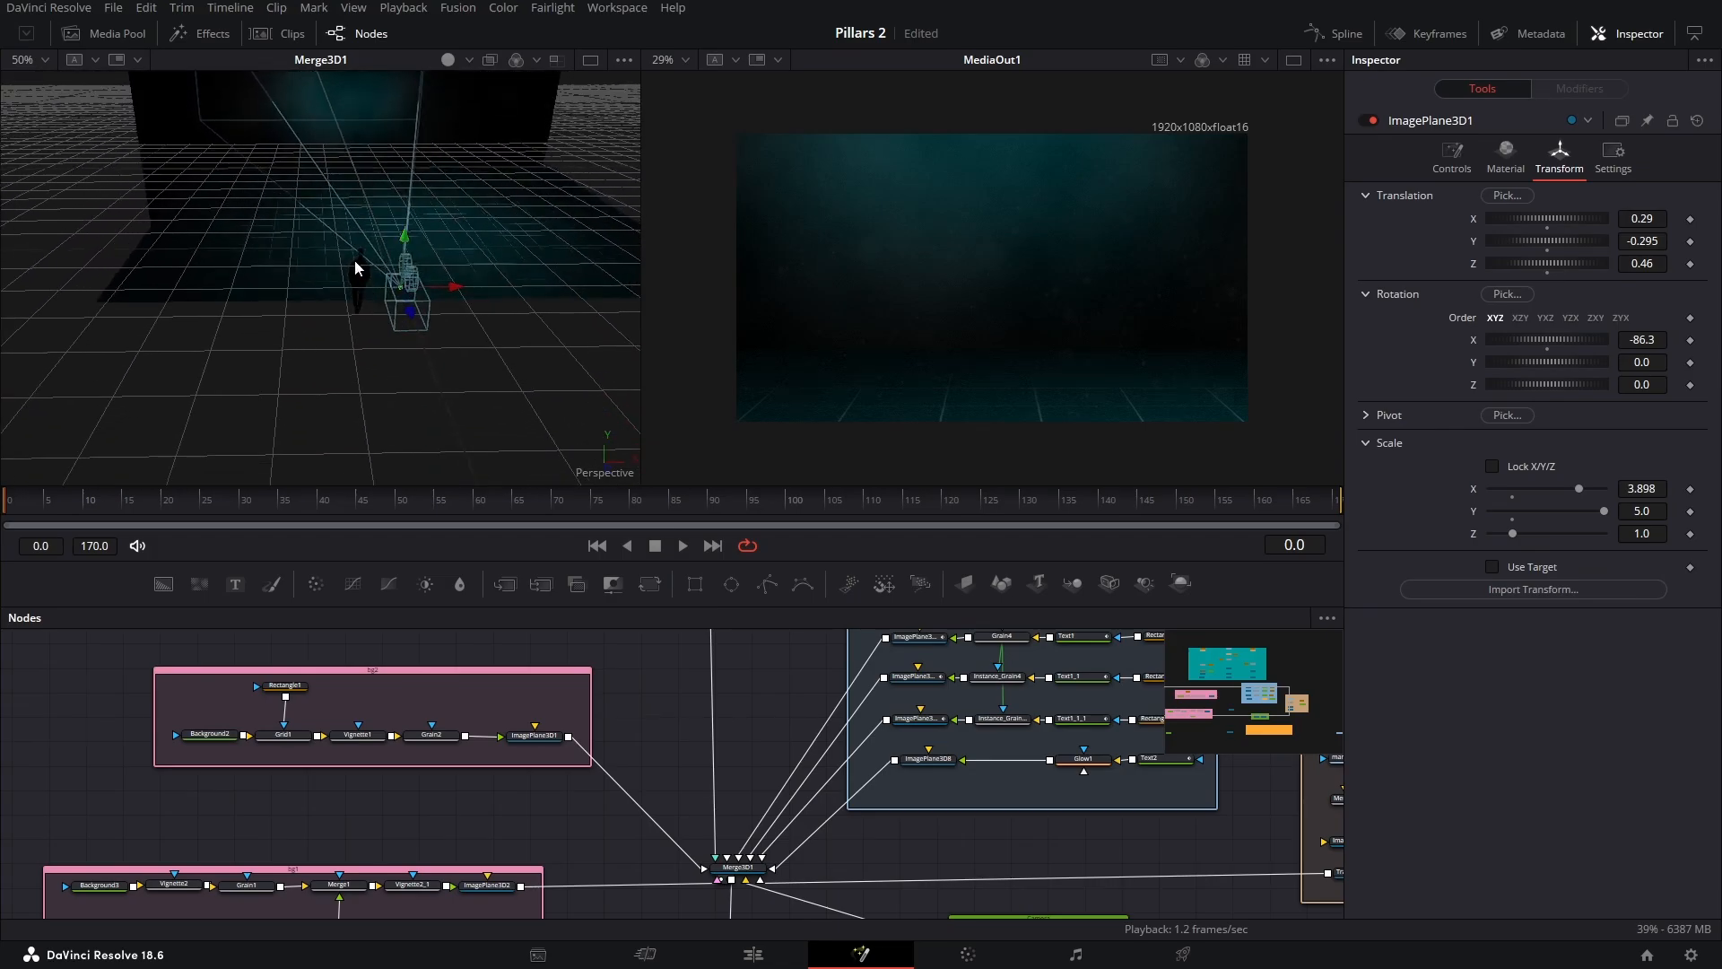
pyautogui.scroll(3, 359, 273)
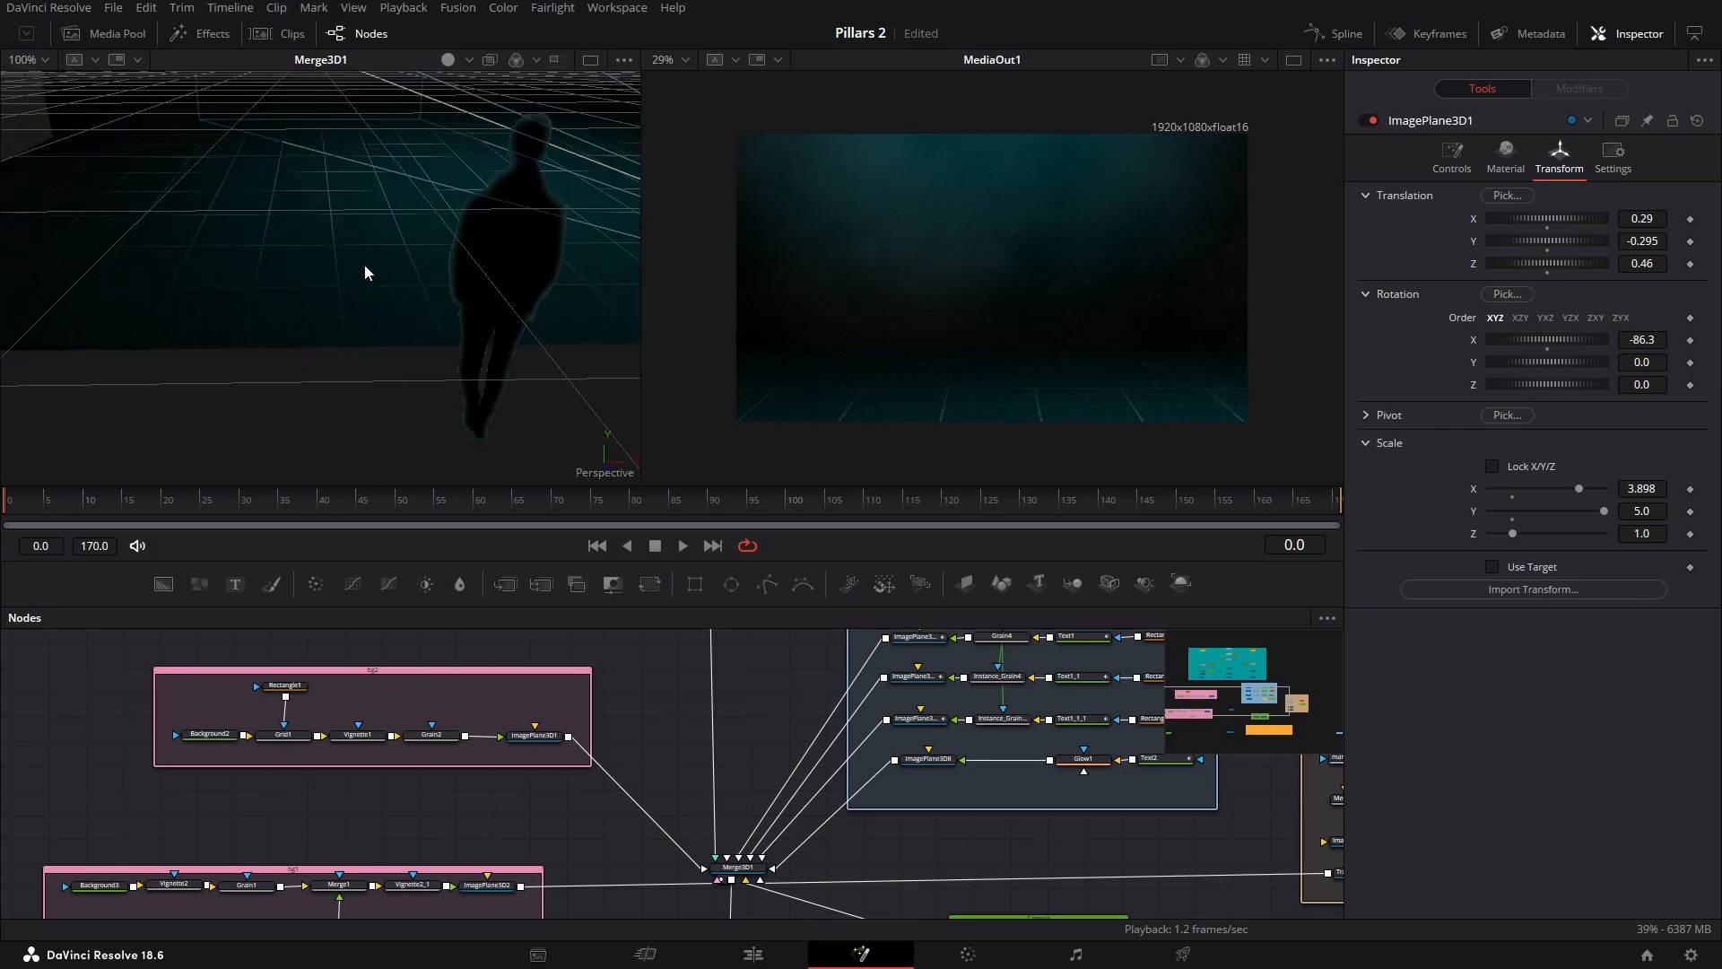
pyautogui.moveTo(530, 231); pyautogui.dragTo(428, 255)
pyautogui.scroll(-3, 428, 254)
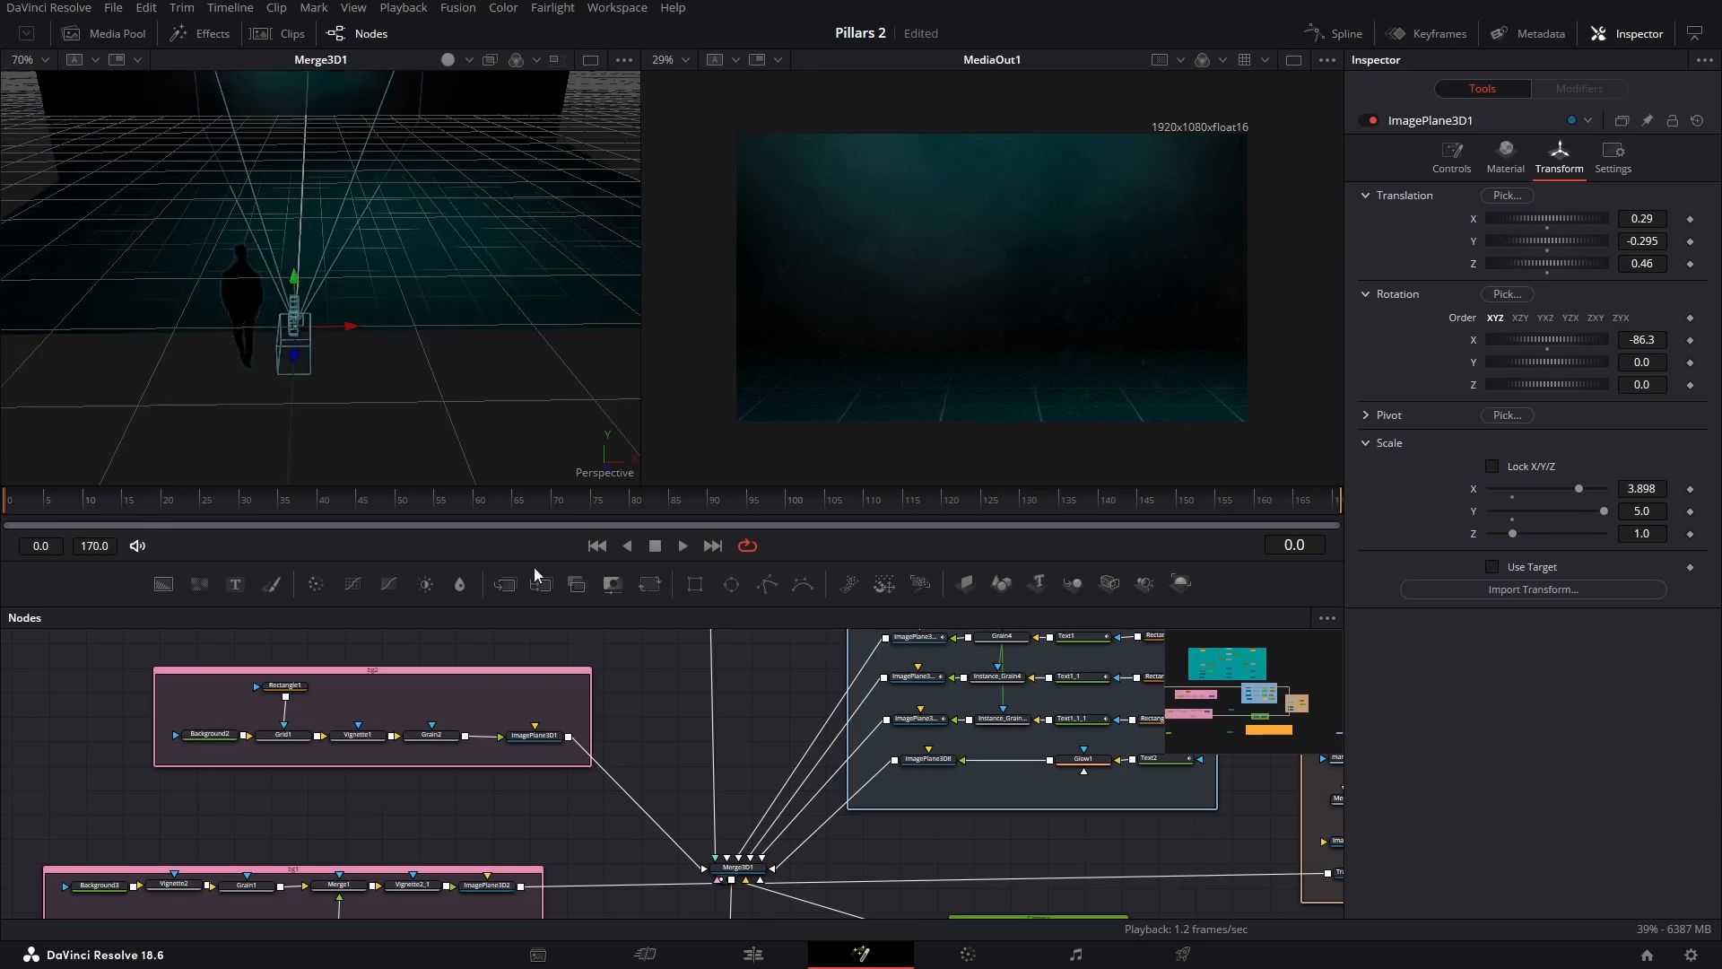
# Go to the orange silhouette group and view the man and Merge5 outputs in turn
pyautogui.moveTo(667, 749); pyautogui.dragTo(481, 654)
pyautogui.moveTo(1030, 731); pyautogui.dragTo(646, 787)
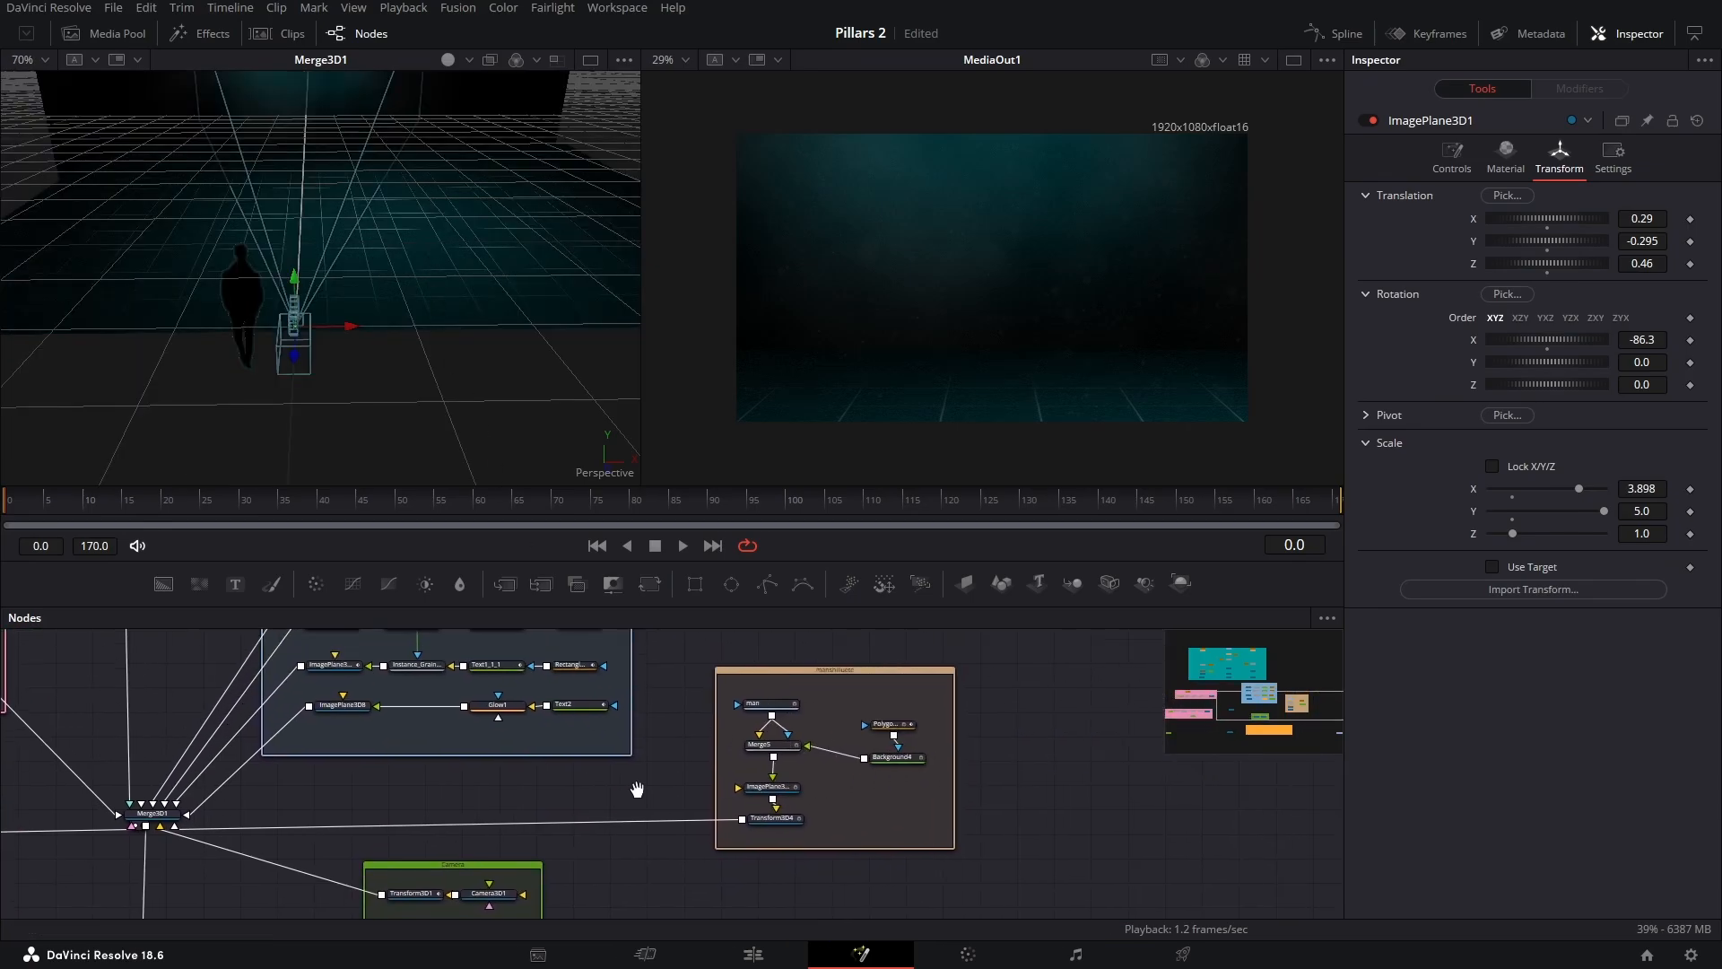
pyautogui.click(756, 715)
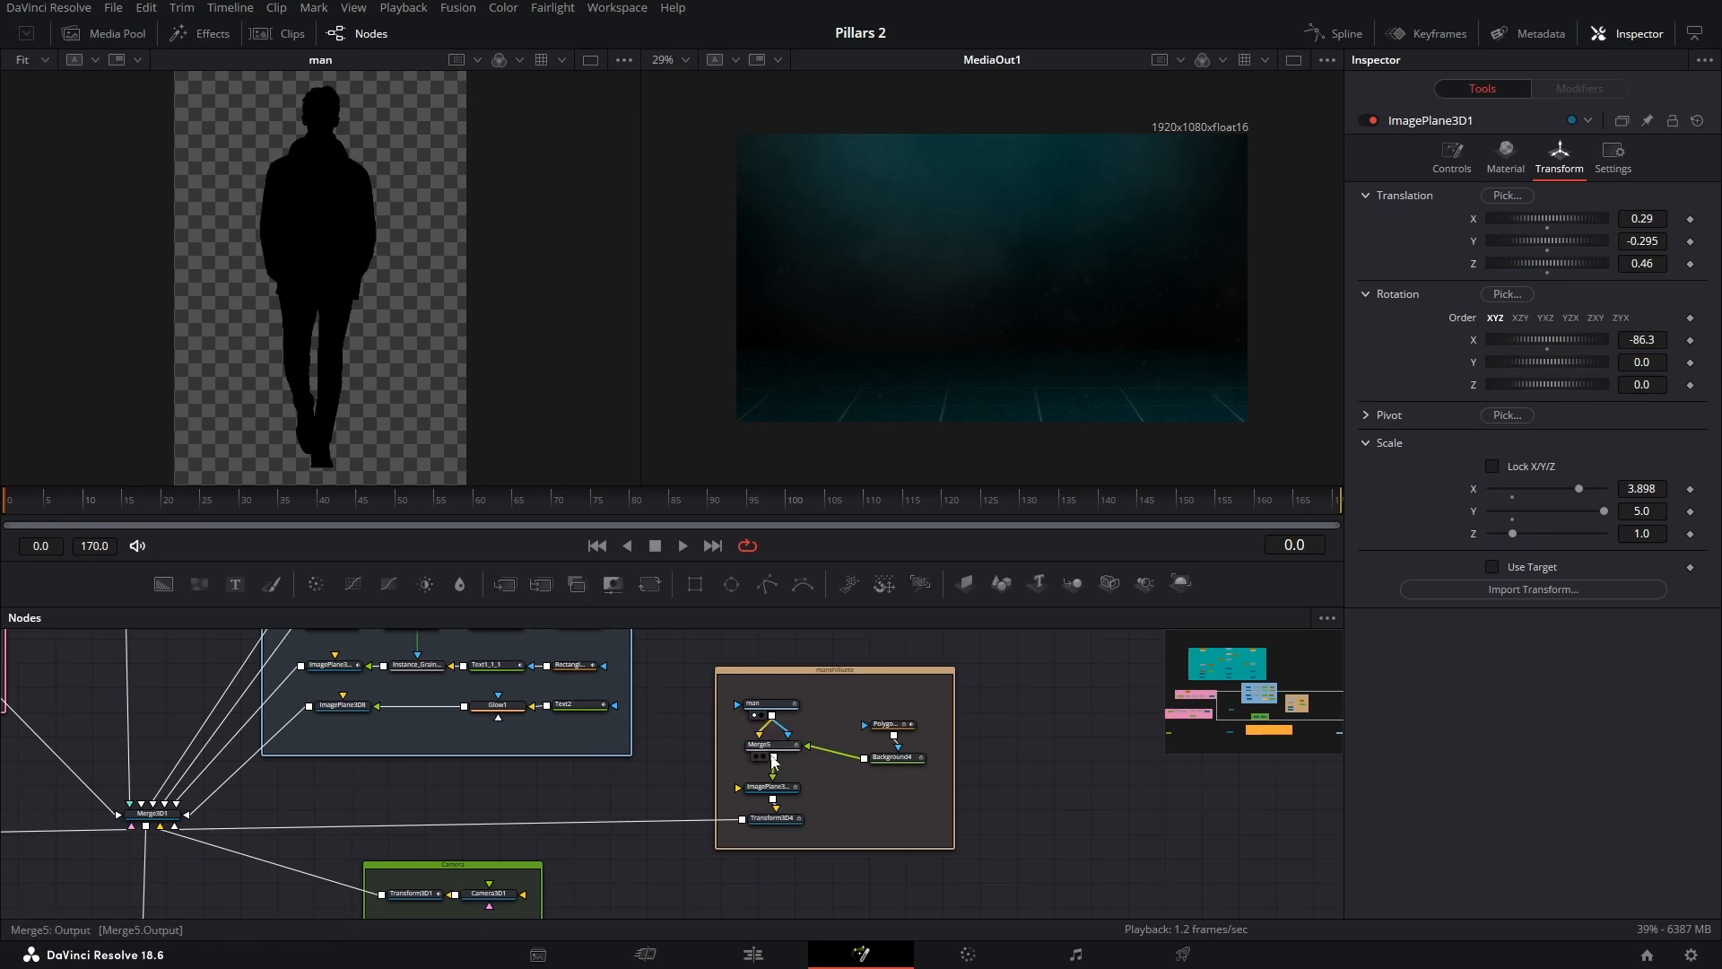
pyautogui.press('1')
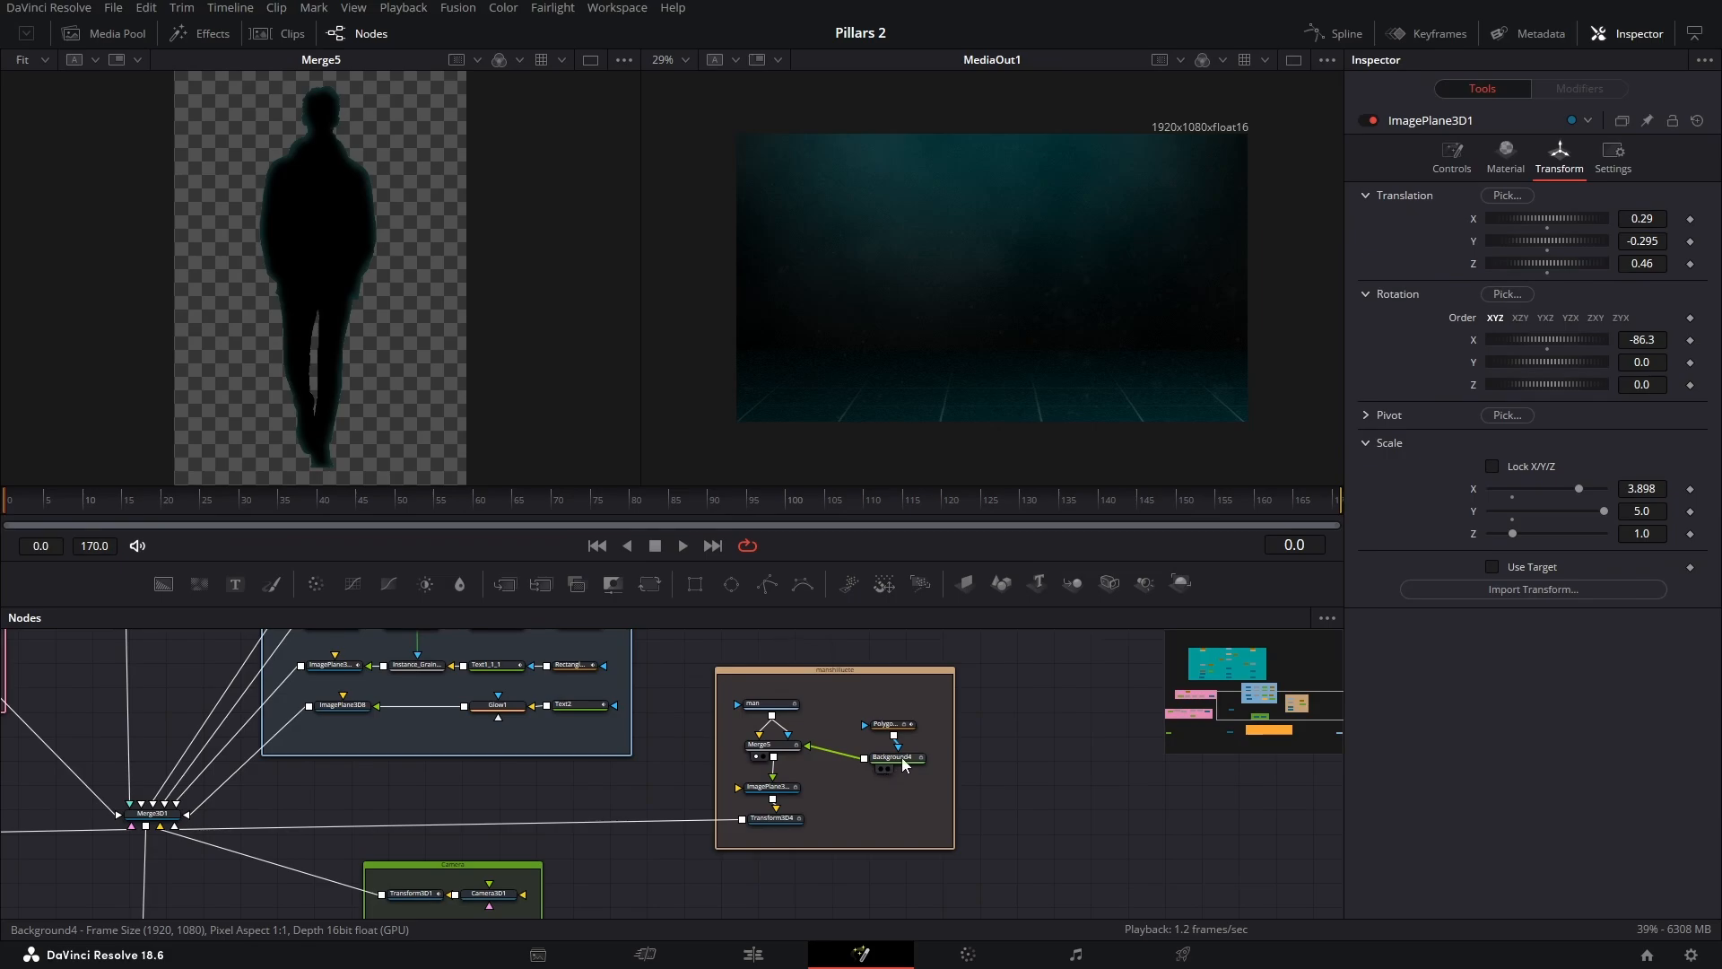
# Examine the solid color value of Background4 and inspect the Polygon1 mask that shapes it
pyautogui.moveTo(906, 766); pyautogui.dragTo(328, 301)
pyautogui.click(1552, 303)
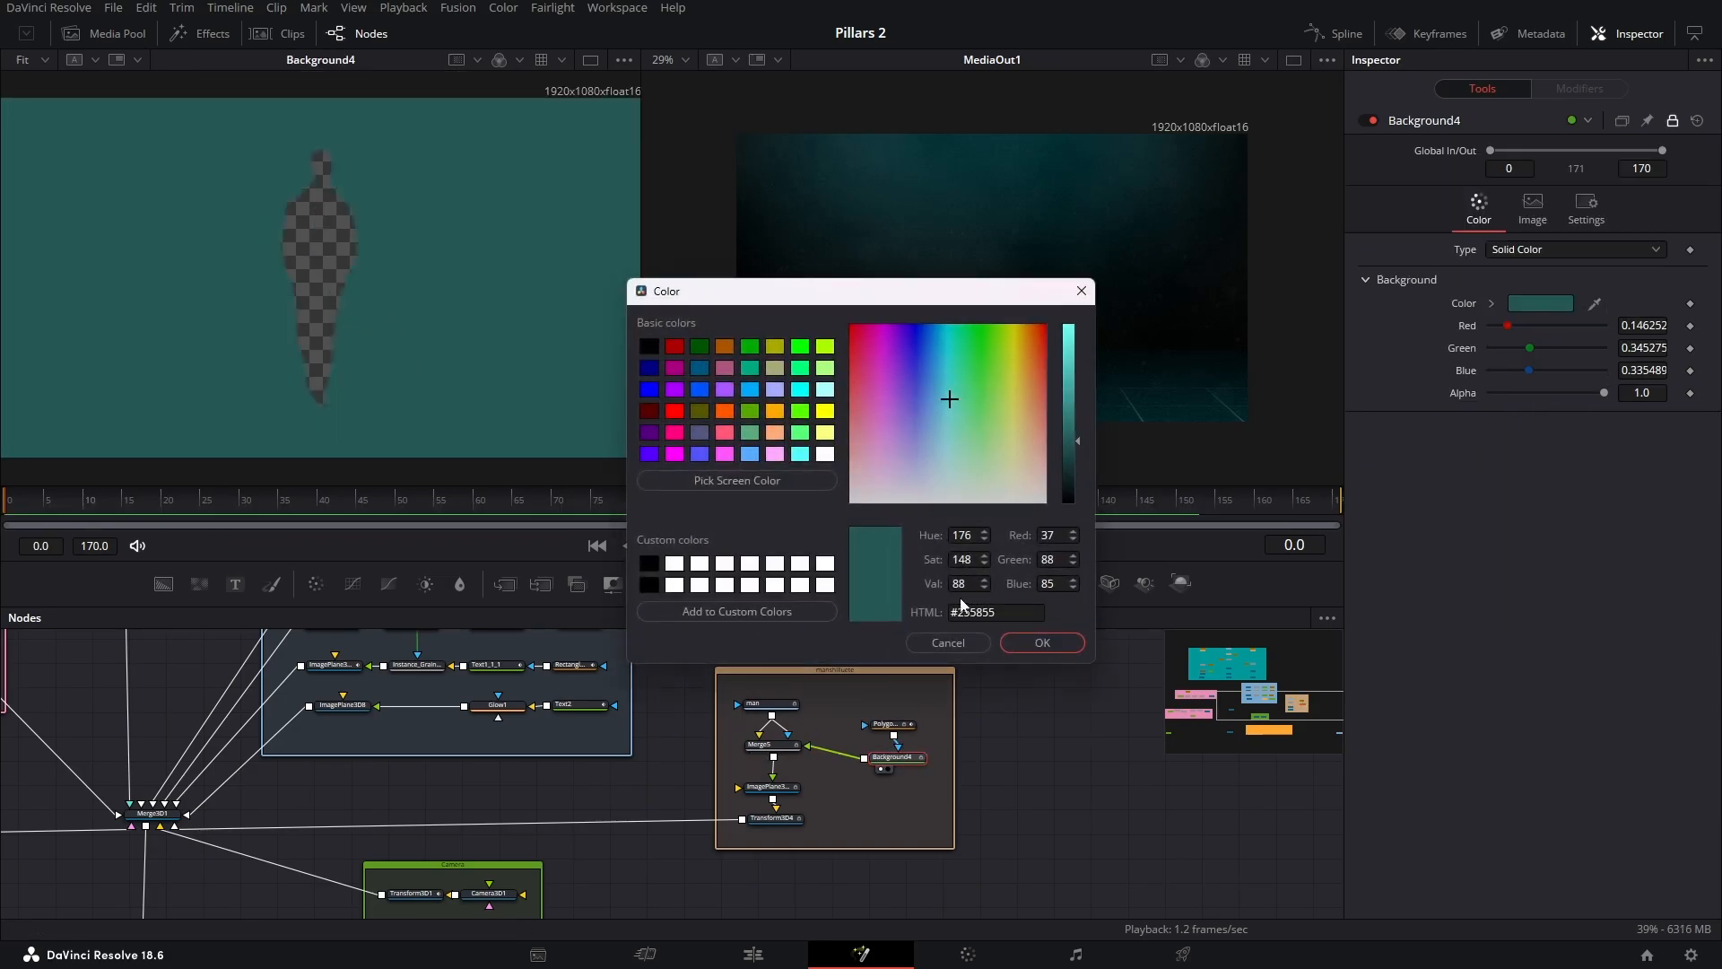
pyautogui.click(1041, 648)
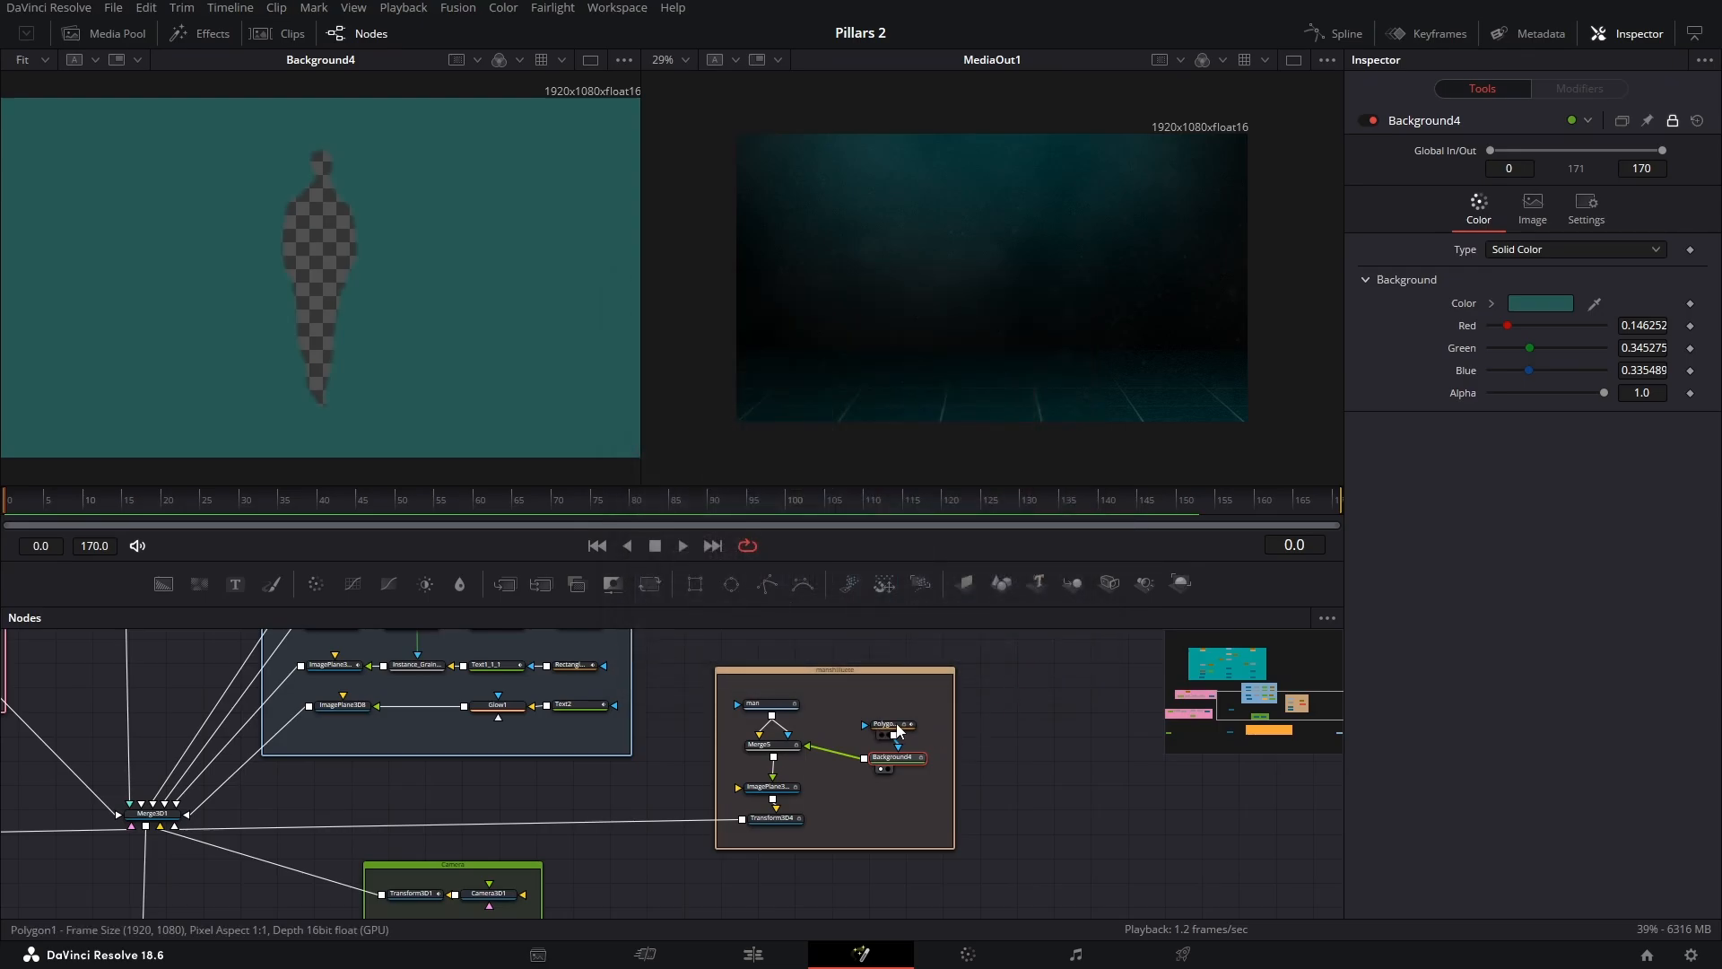
pyautogui.moveTo(898, 730)
pyautogui.moveTo(898, 730); pyautogui.dragTo(461, 363)
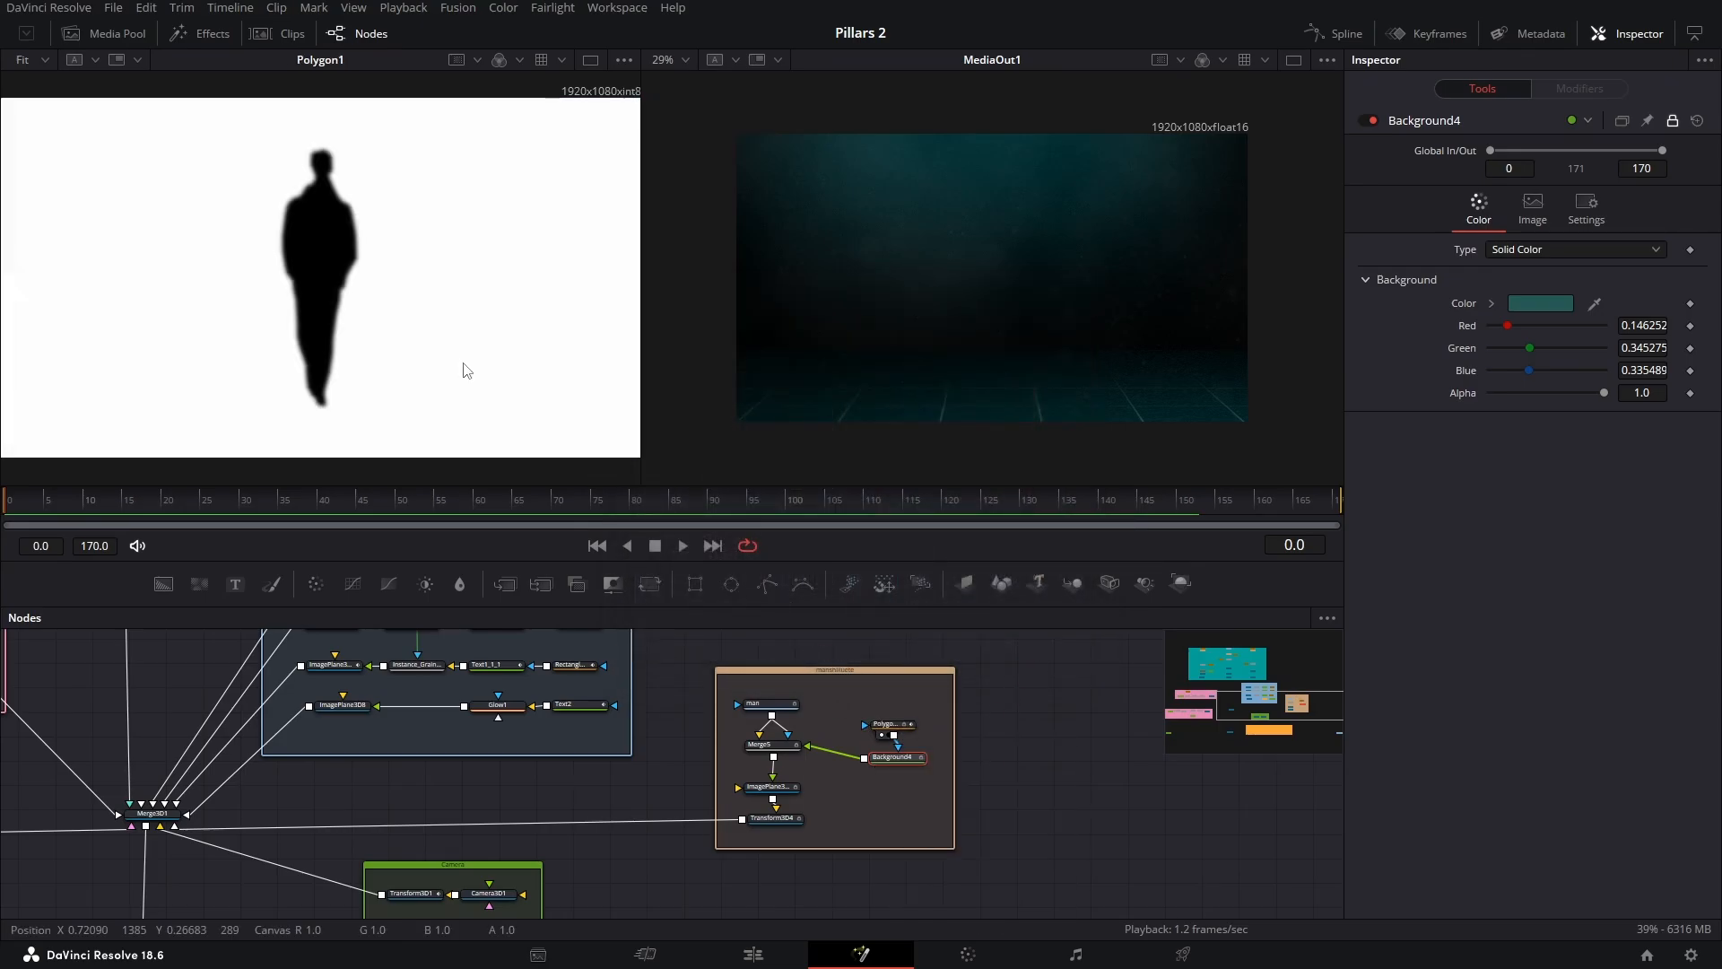
pyautogui.scroll(2, 269, 287)
pyautogui.scroll(-2, 391, 231)
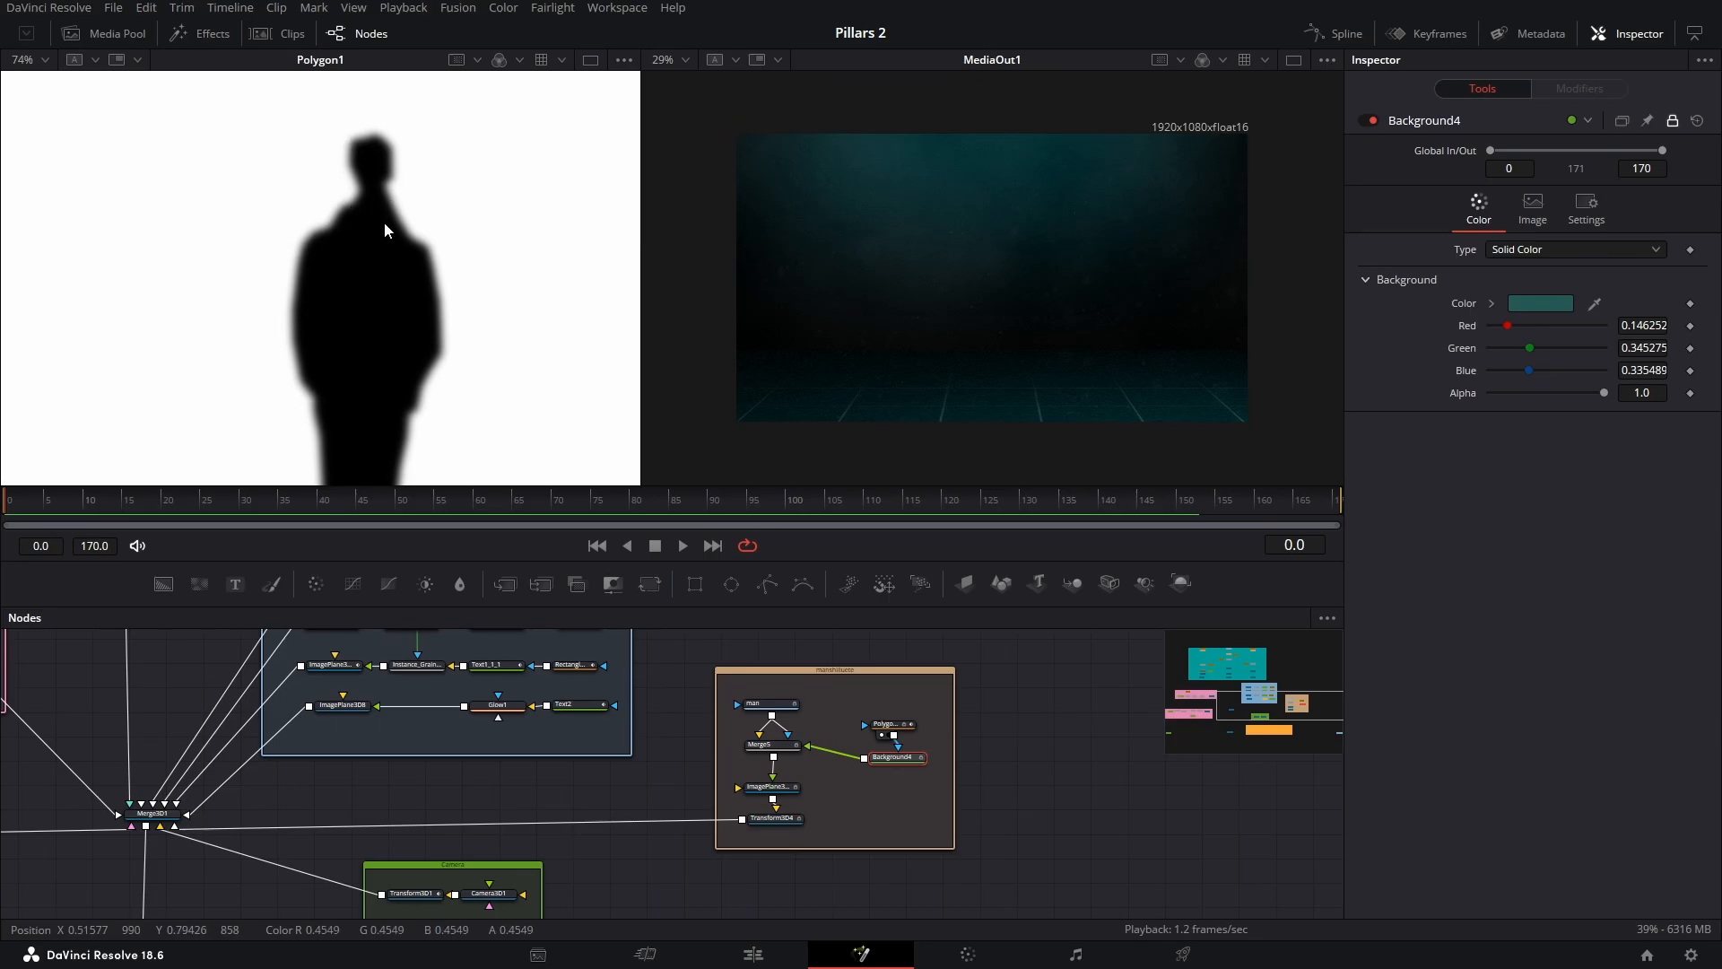
# Compare the plain man silhouette with the edge-lit silhouette output by Merge5
pyautogui.moveTo(767, 704); pyautogui.dragTo(344, 318)
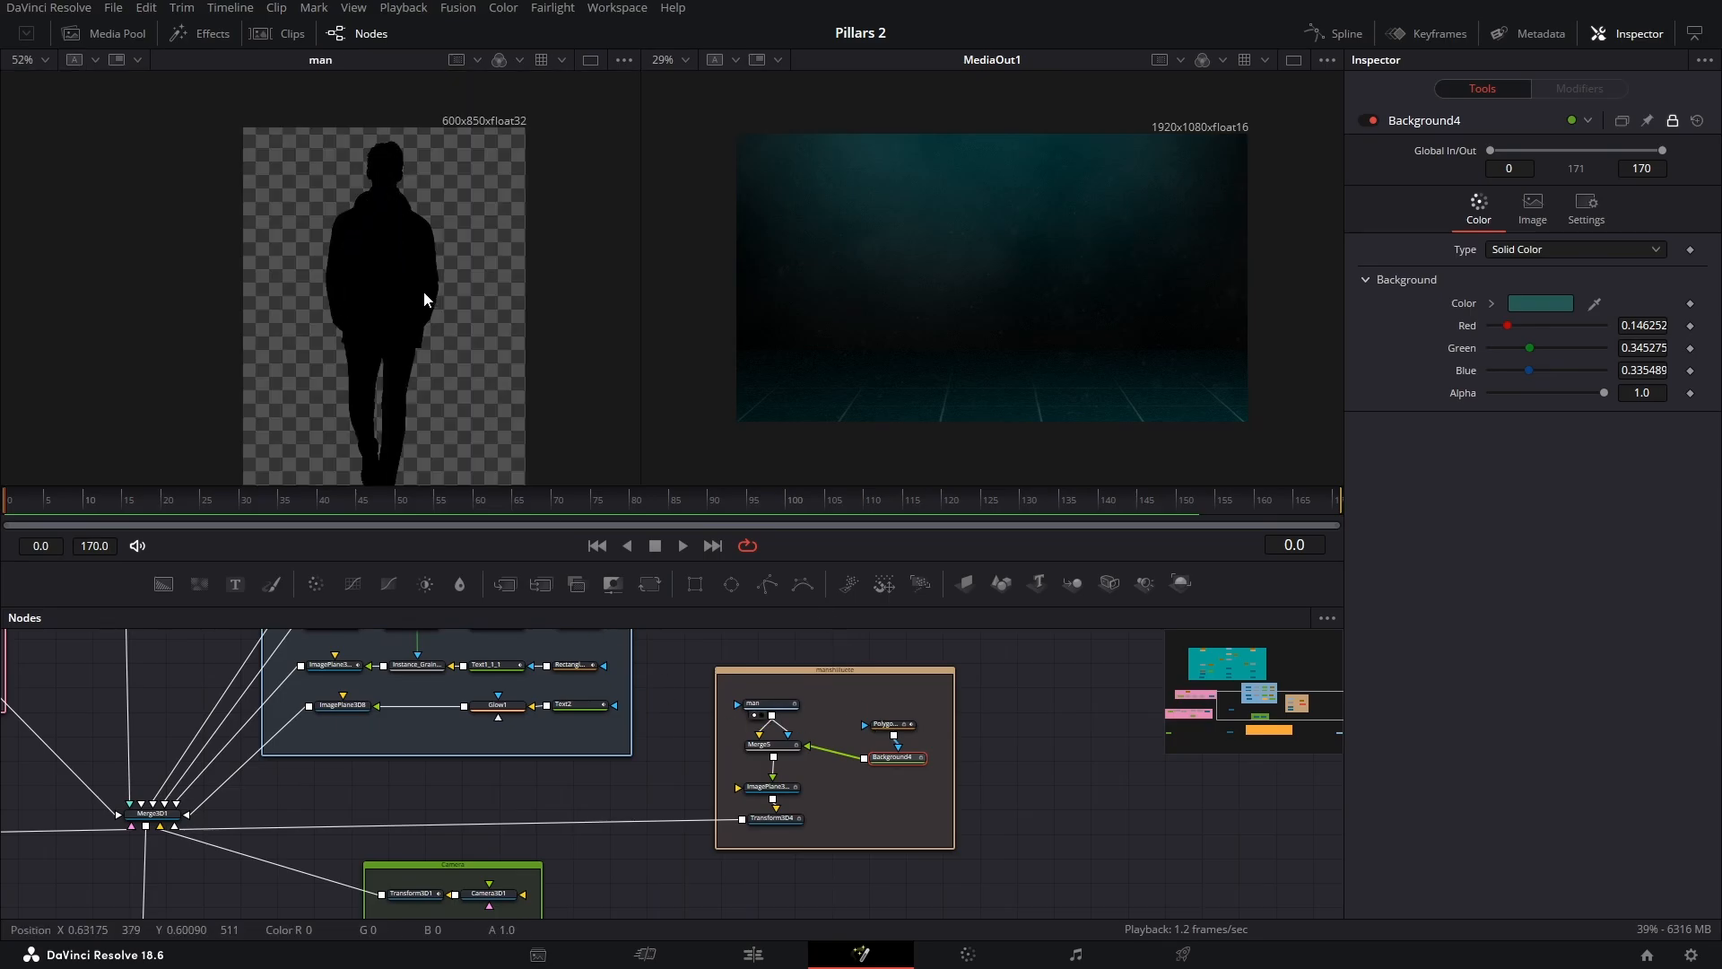
pyautogui.moveTo(405, 388); pyautogui.dragTo(414, 316)
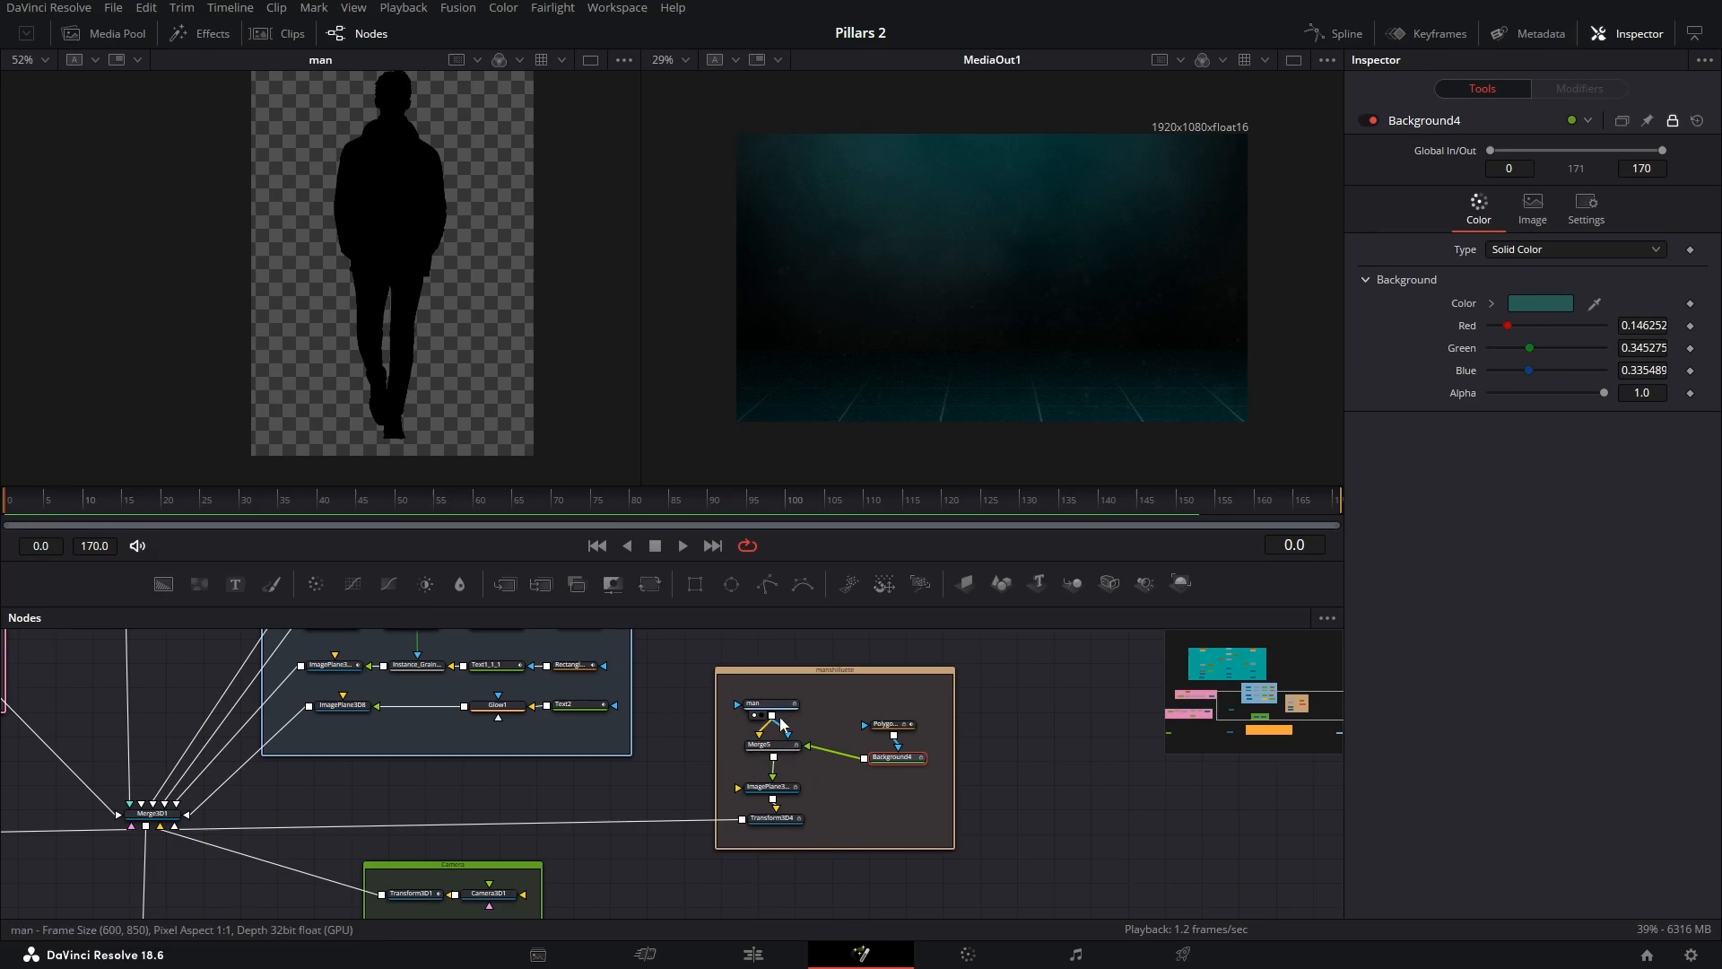
pyautogui.moveTo(780, 747); pyautogui.dragTo(432, 322)
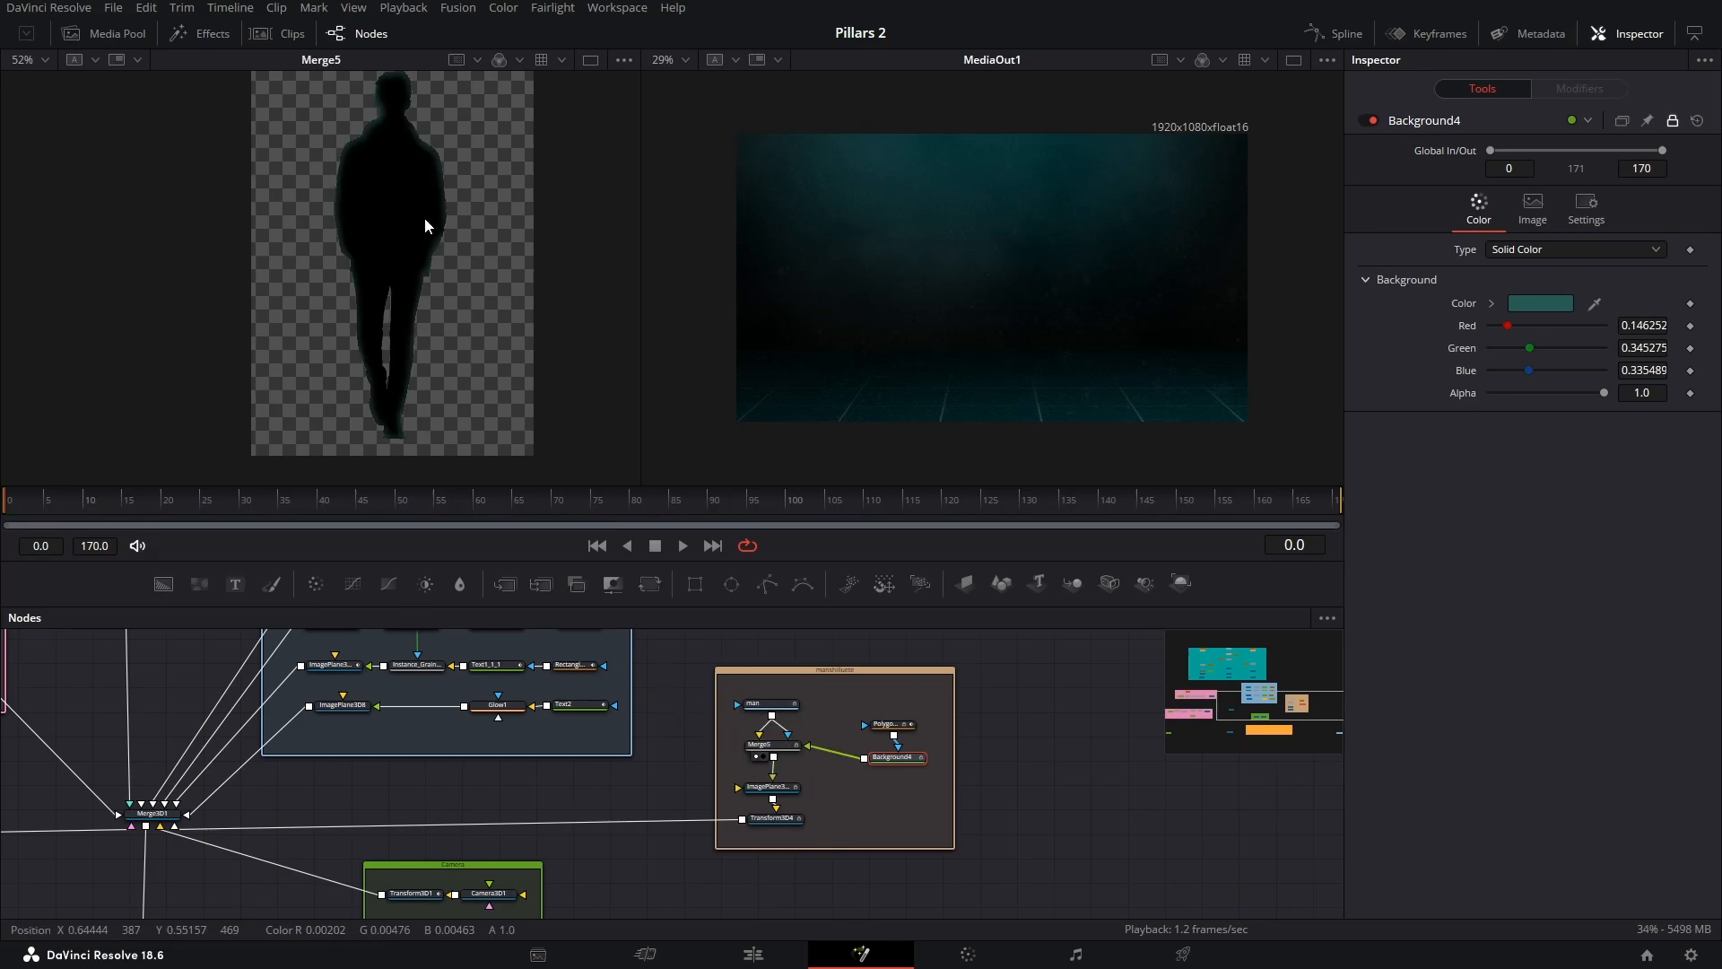
pyautogui.moveTo(469, 241); pyautogui.dragTo(467, 301)
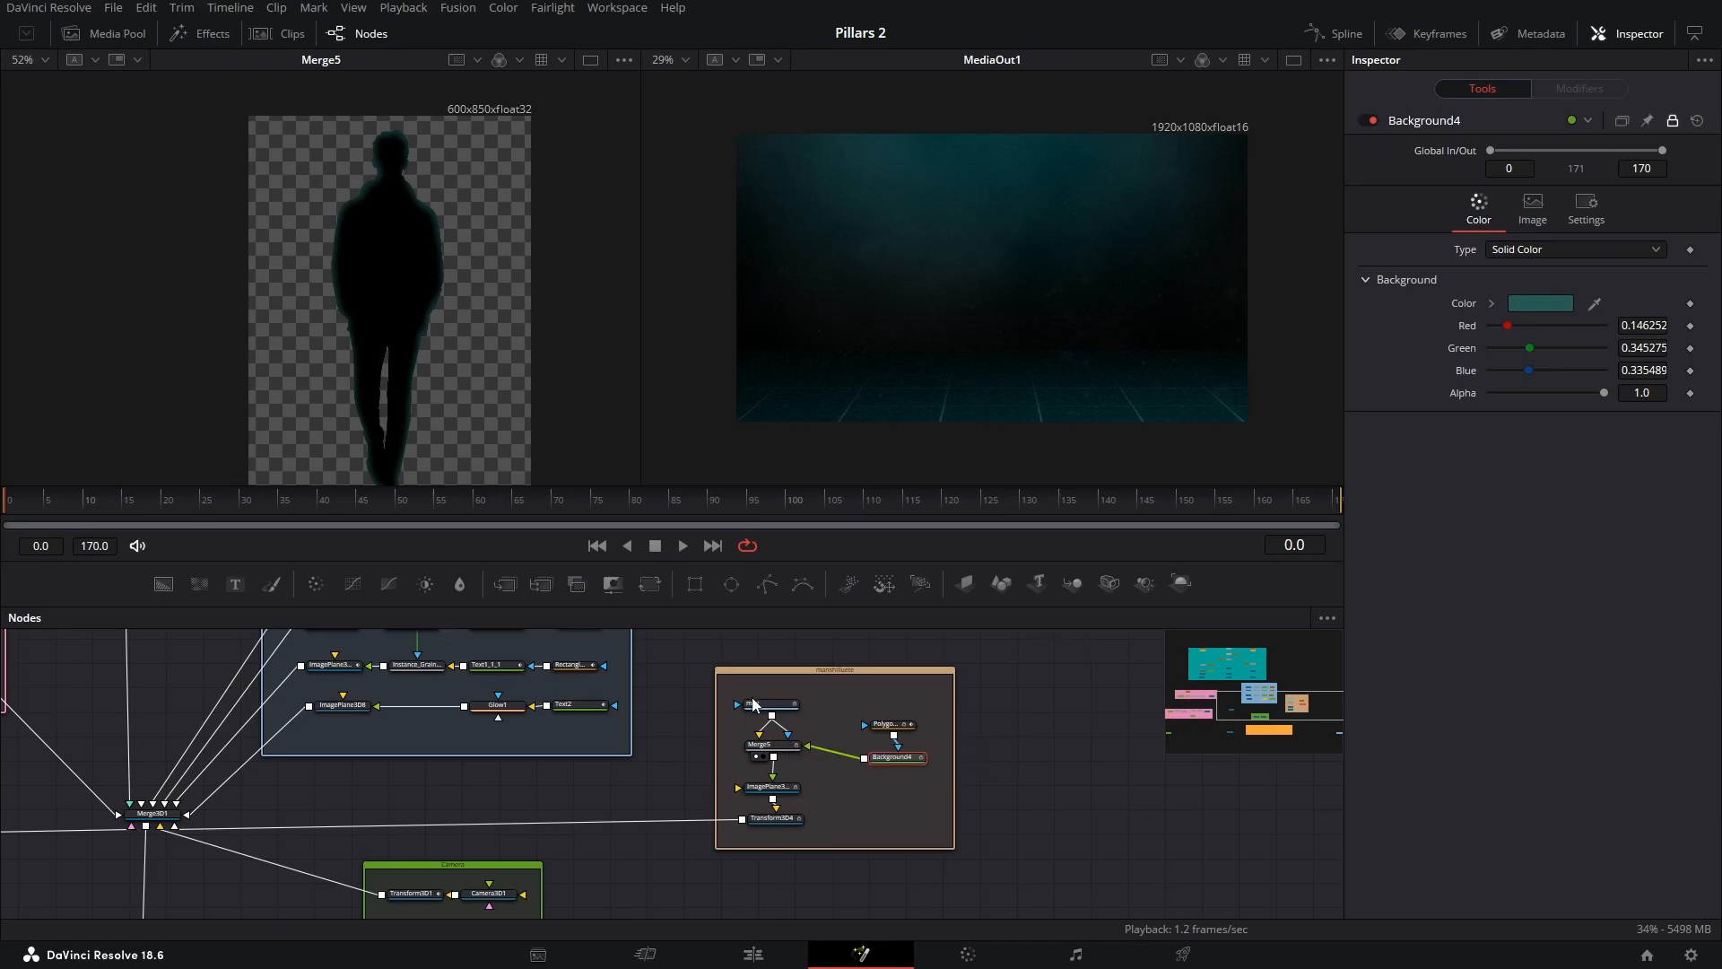
# Disconnect the man node from Merge5's effect mask, inspect the unmasked silhouette, and reconnect the mask
pyautogui.click(783, 732)
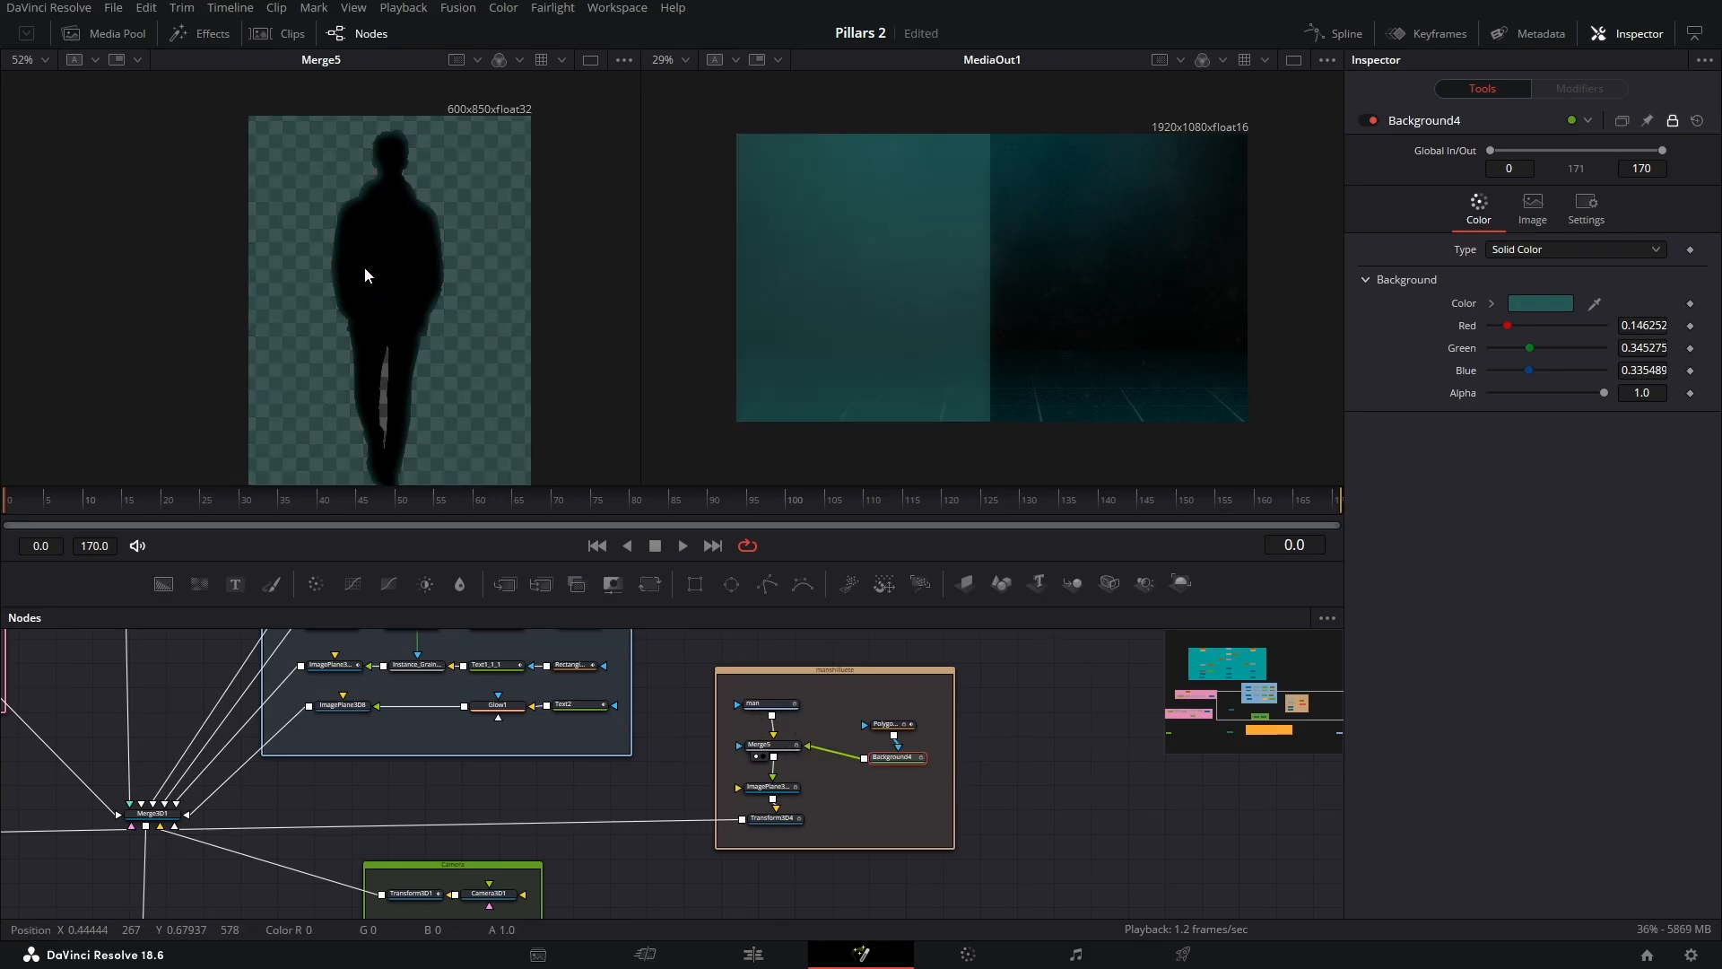
pyautogui.scroll(3, 323, 194)
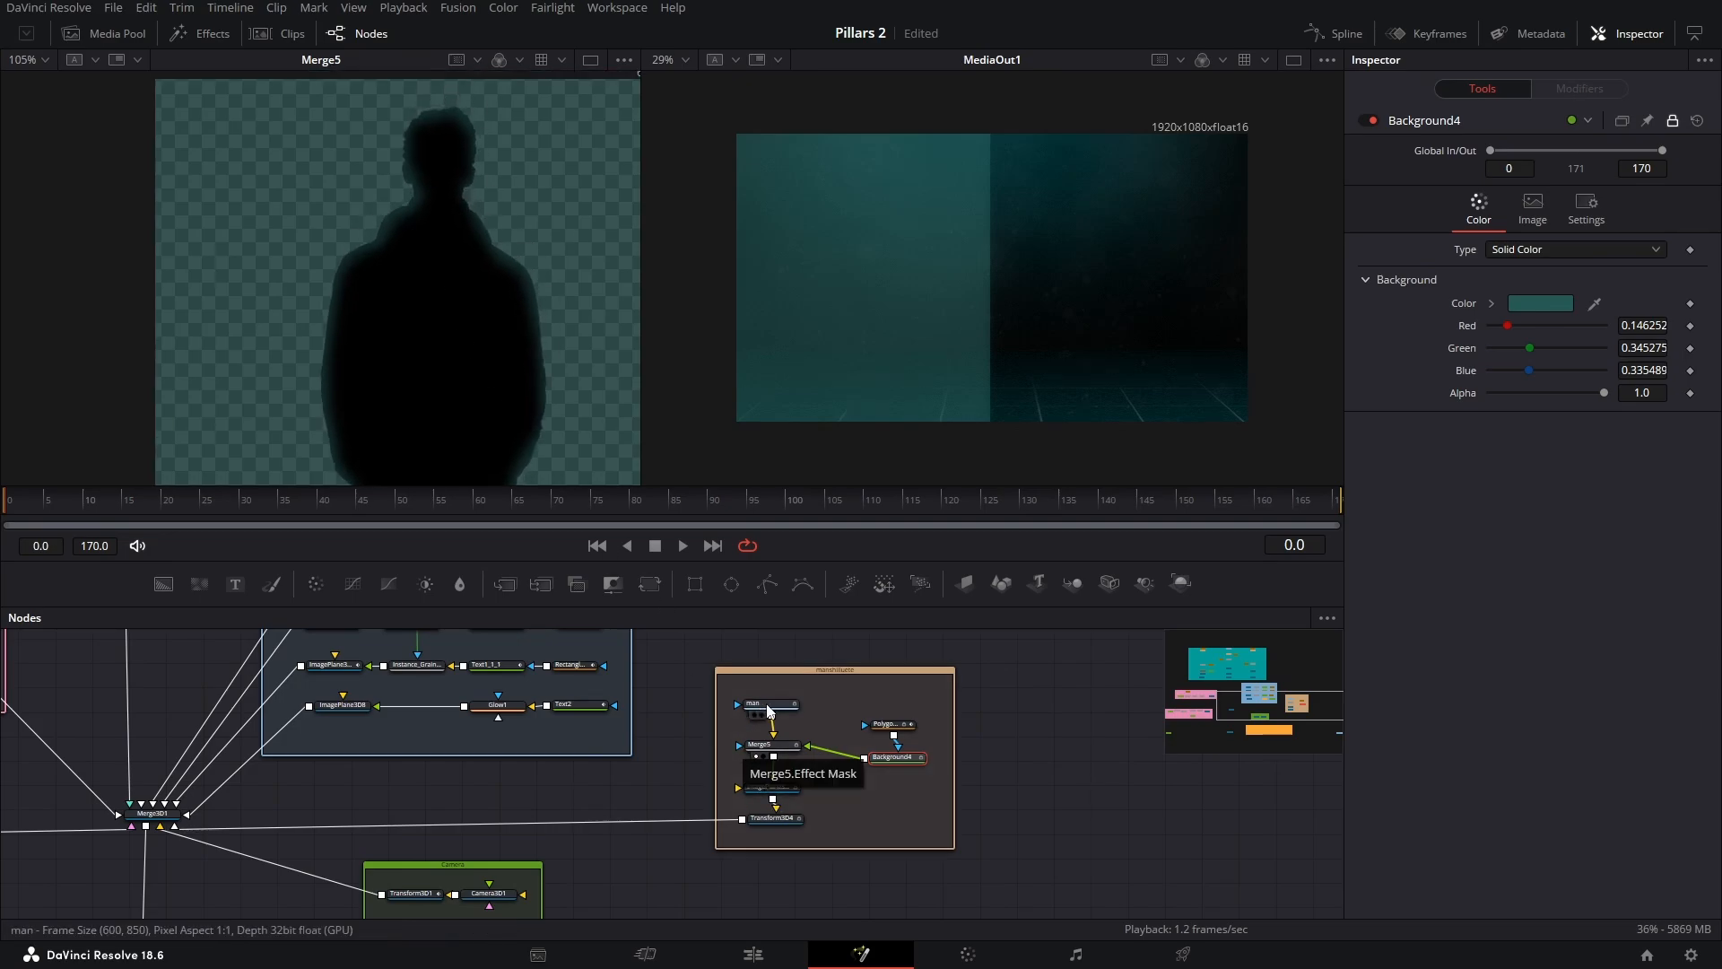
pyautogui.moveTo(773, 720); pyautogui.dragTo(743, 752)
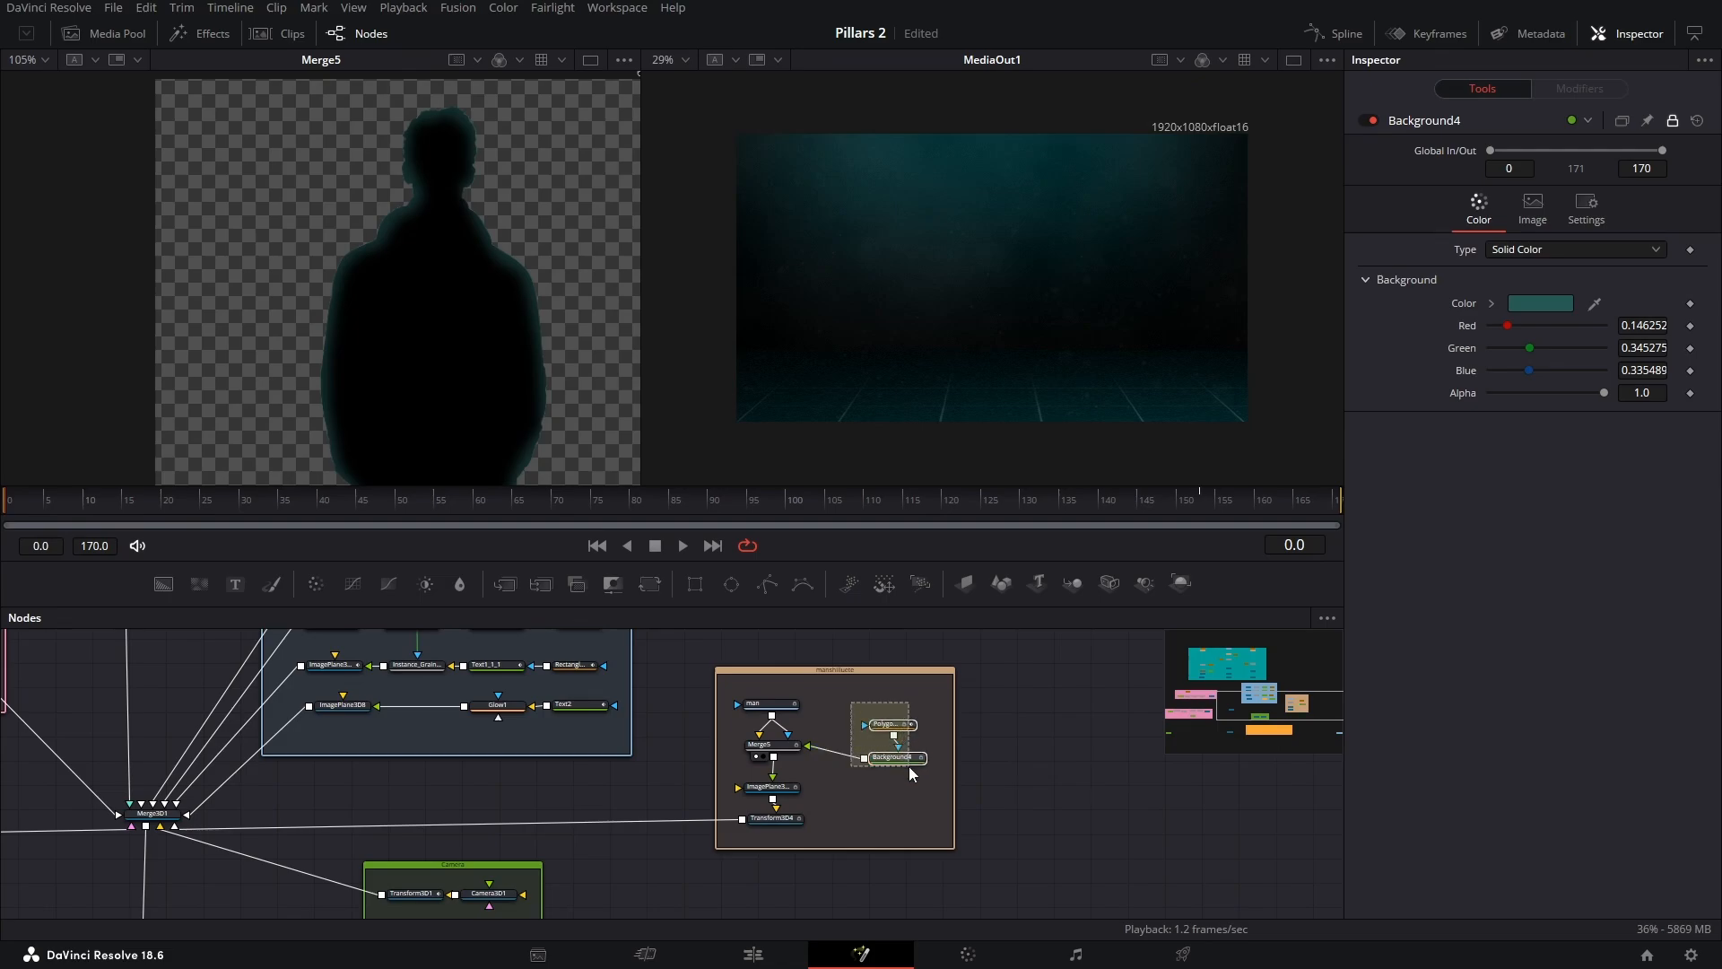
# Shift the Polygon1 and Background4 nodes slightly within the orange group and inspect the polygon outline around the silhouette
pyautogui.moveTo(909, 767); pyautogui.dragTo(910, 768)
pyautogui.moveTo(906, 763); pyautogui.dragTo(899, 754)
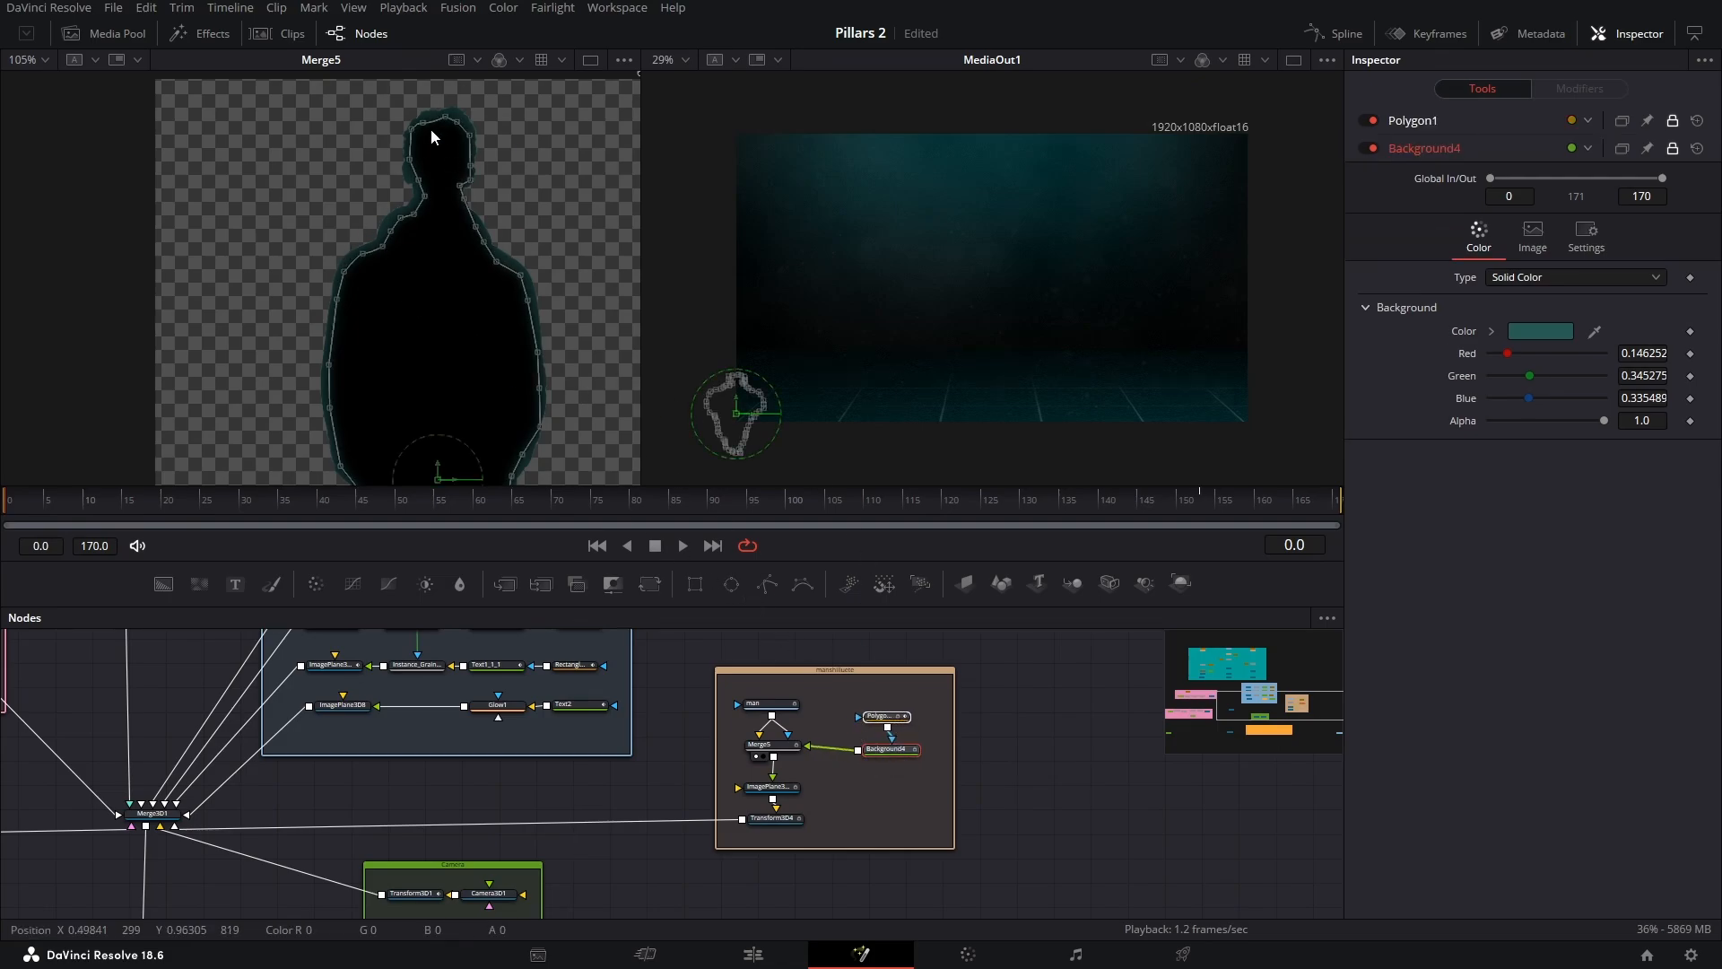
pyautogui.moveTo(455, 308); pyautogui.dragTo(473, 120)
pyautogui.moveTo(469, 271); pyautogui.dragTo(459, 146)
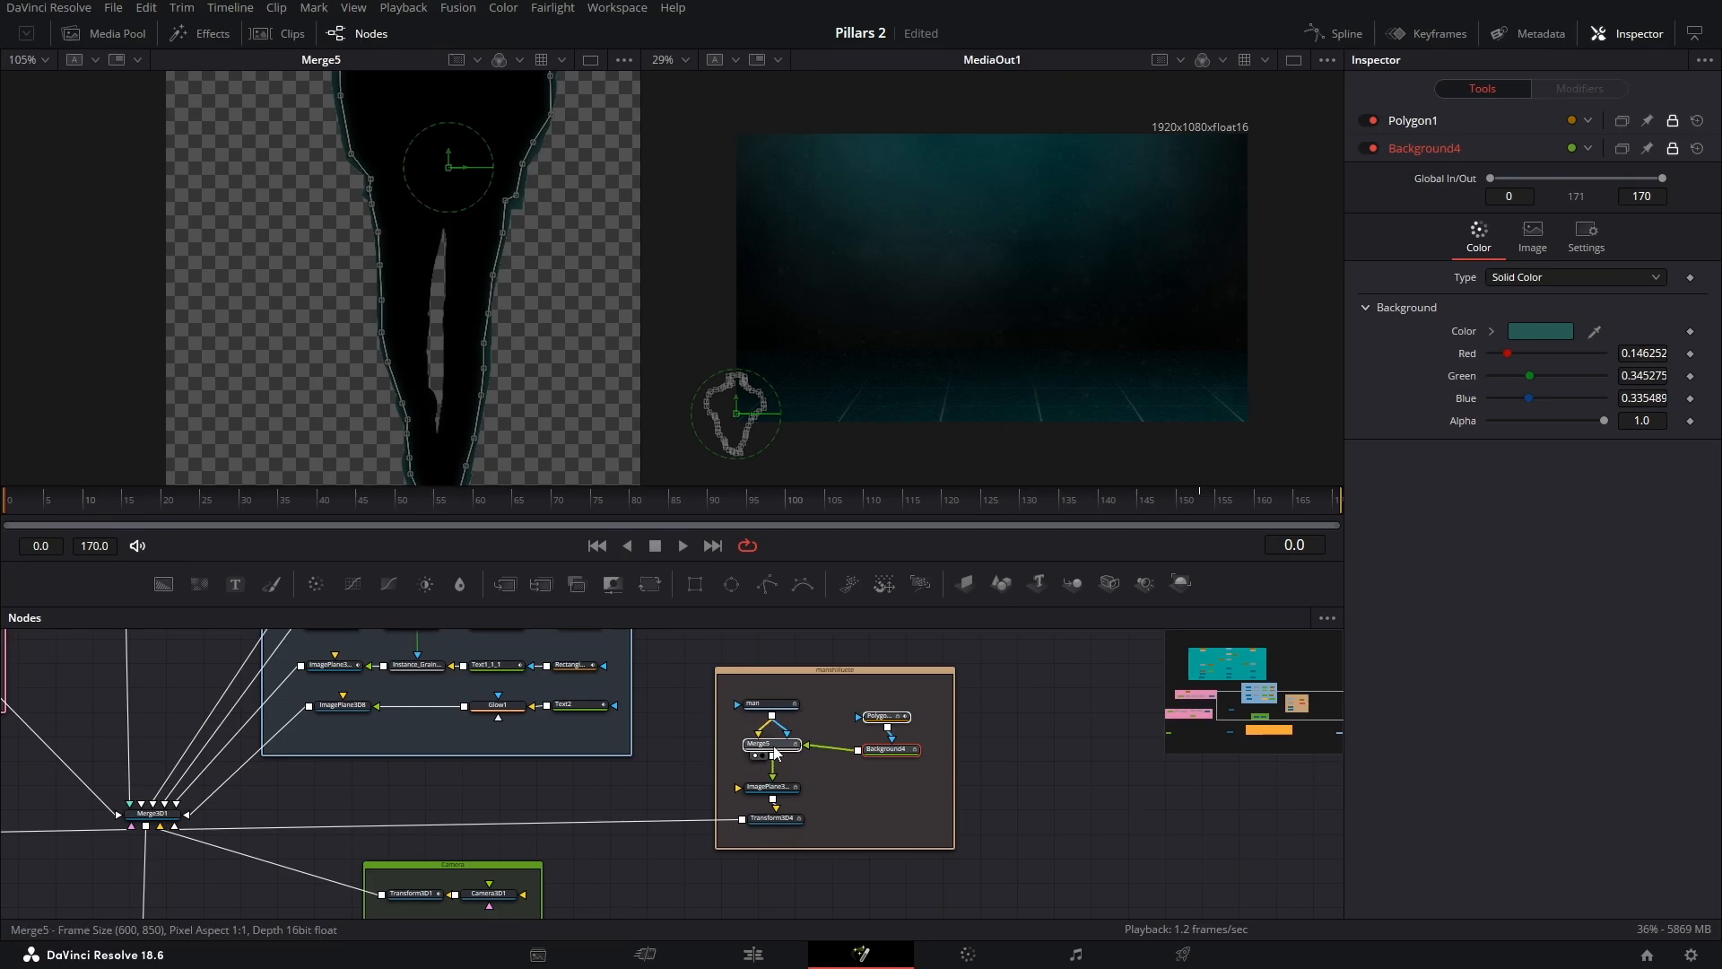
pyautogui.click(717, 636)
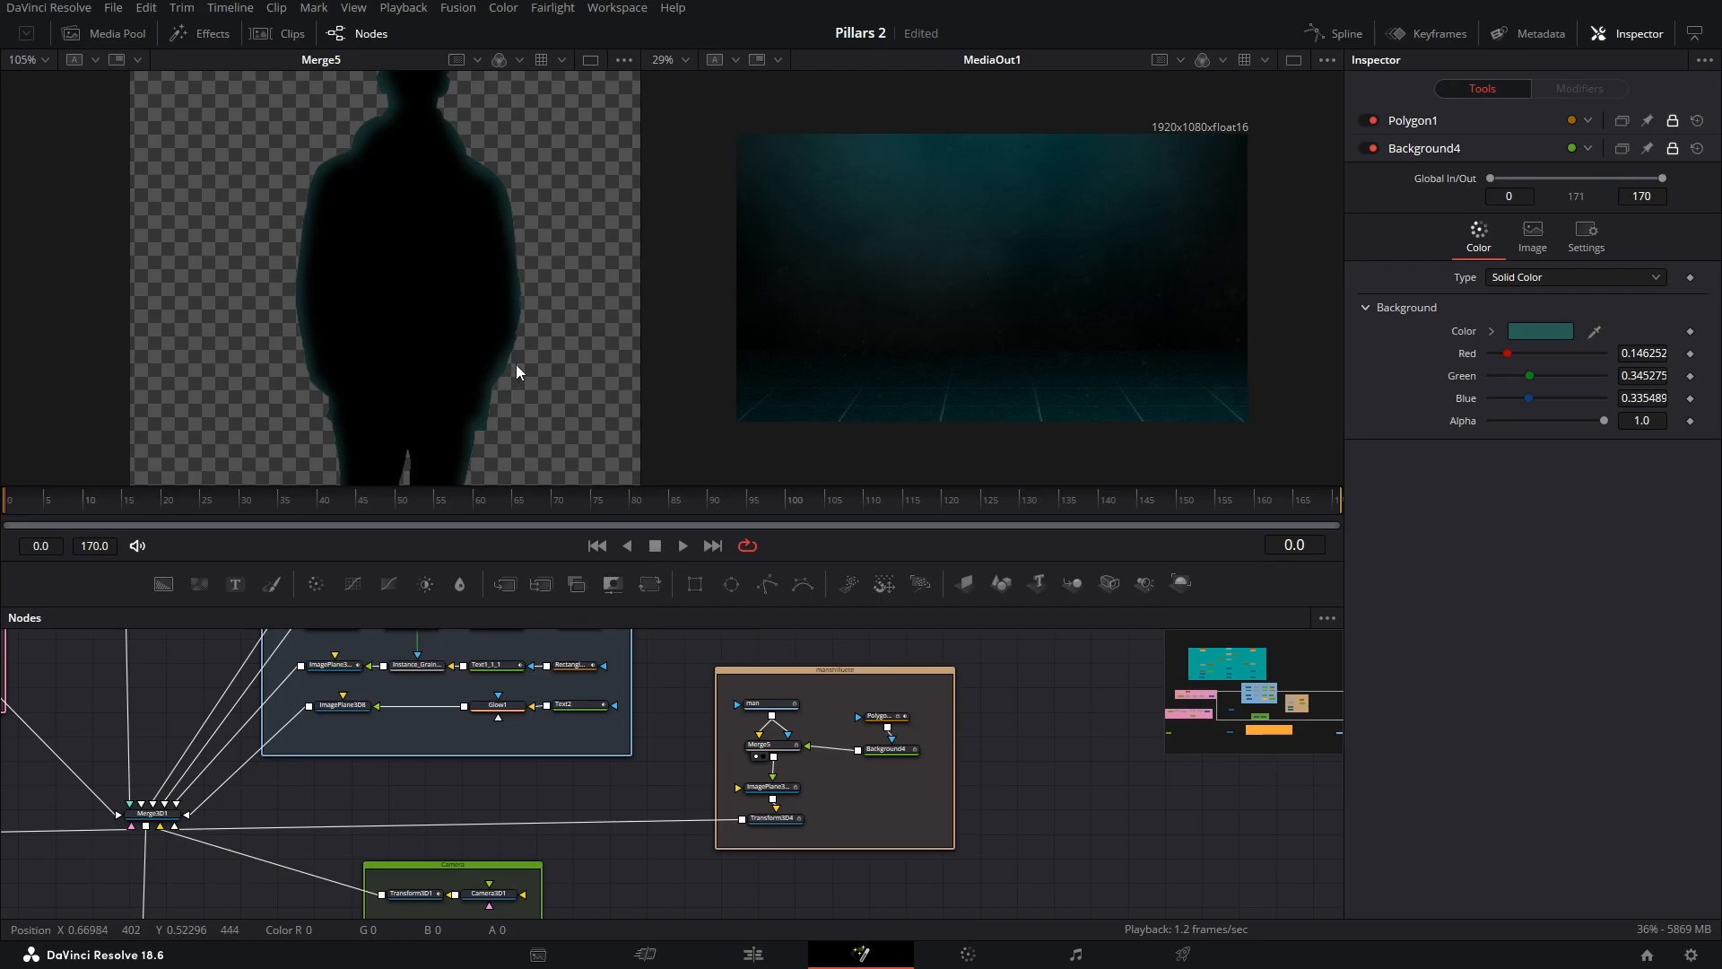
# View ImagePlane3D4's silhouette in 3D, then examine its transform values and those of Transform3D4
pyautogui.scroll(-4, 529, 341)
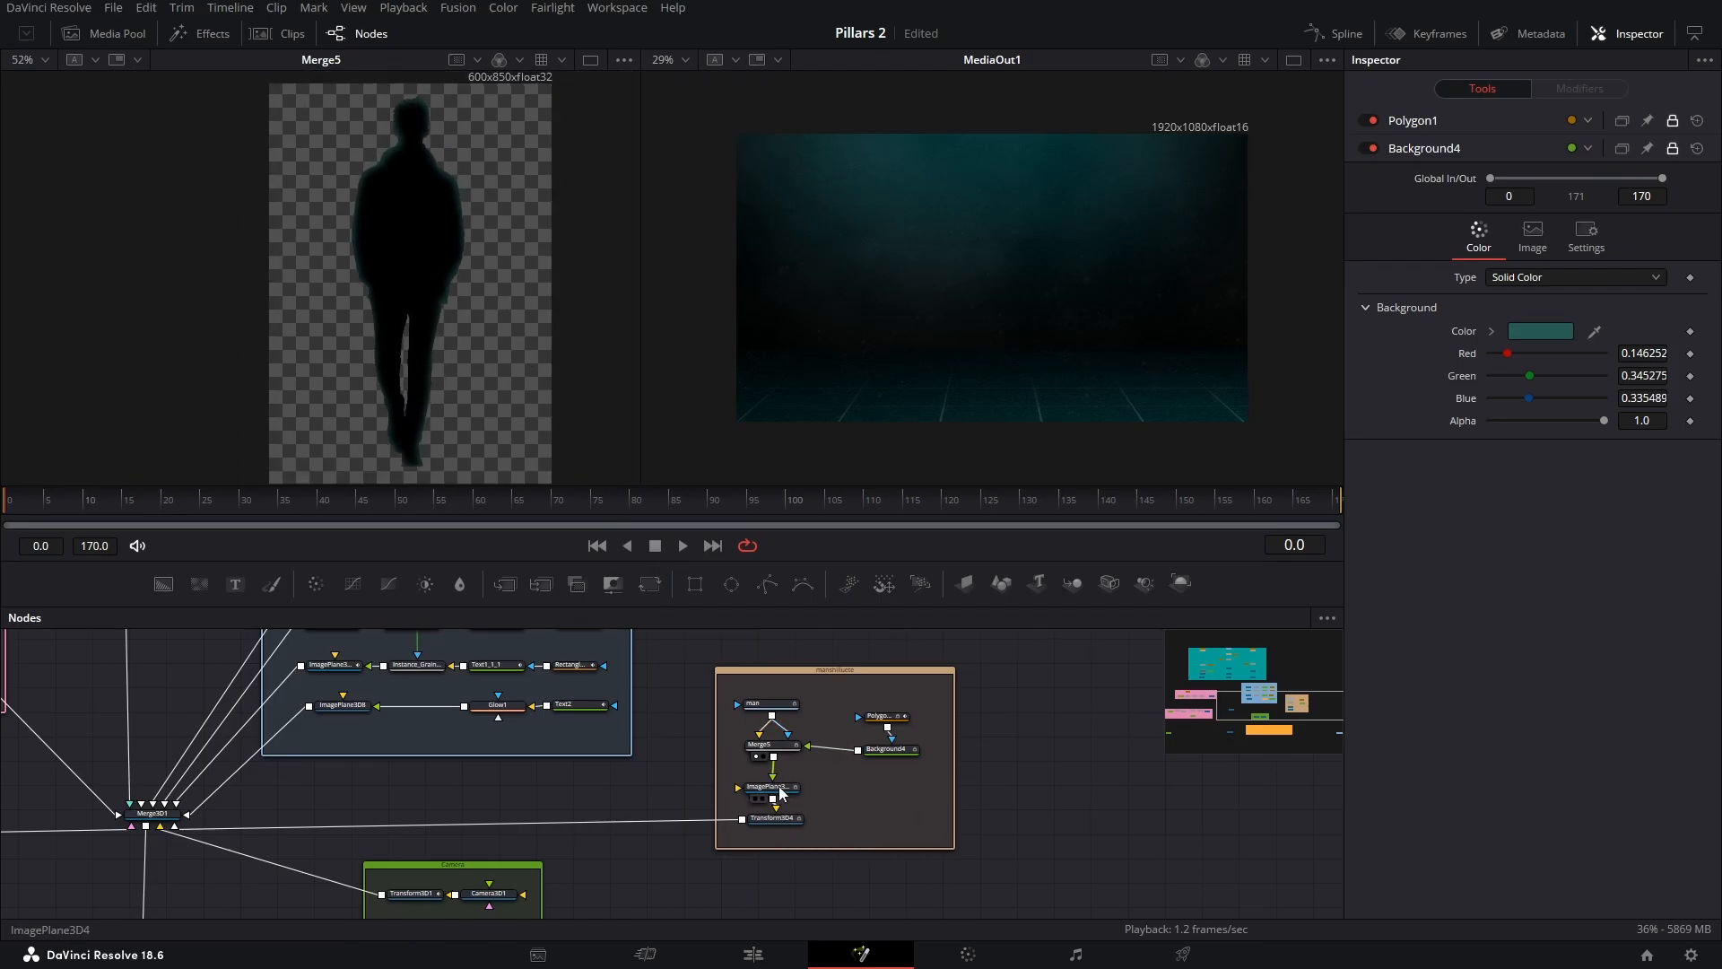
pyautogui.moveTo(781, 793); pyautogui.dragTo(497, 310)
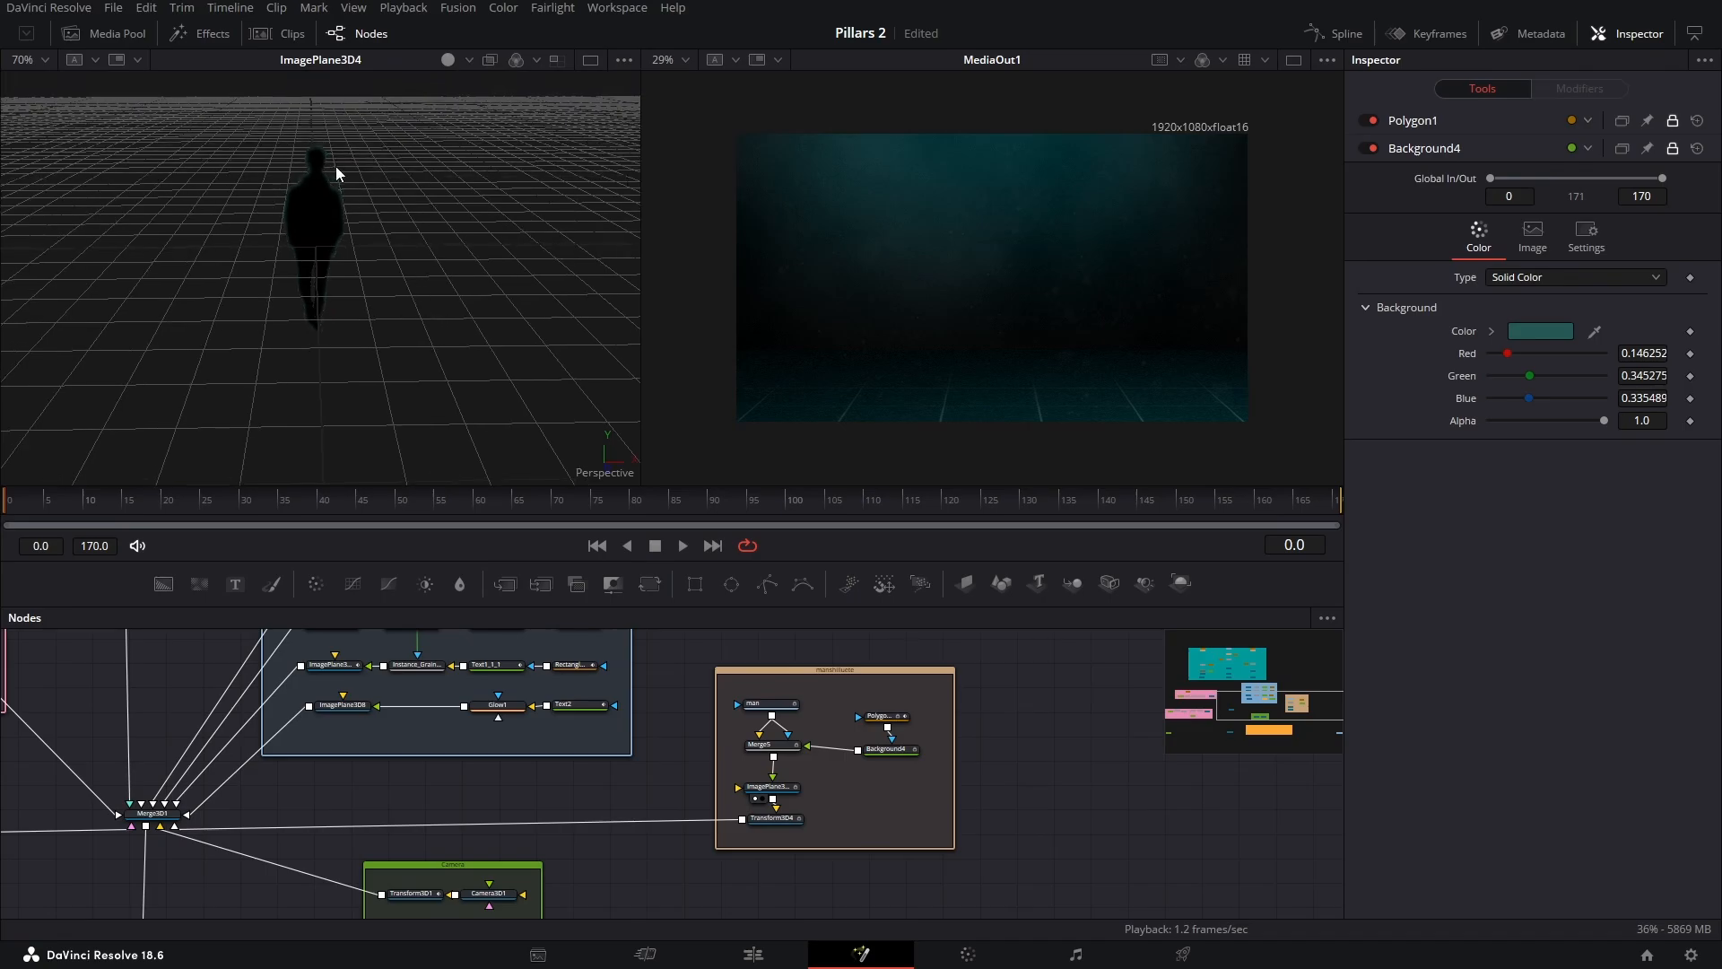
pyautogui.click(779, 789)
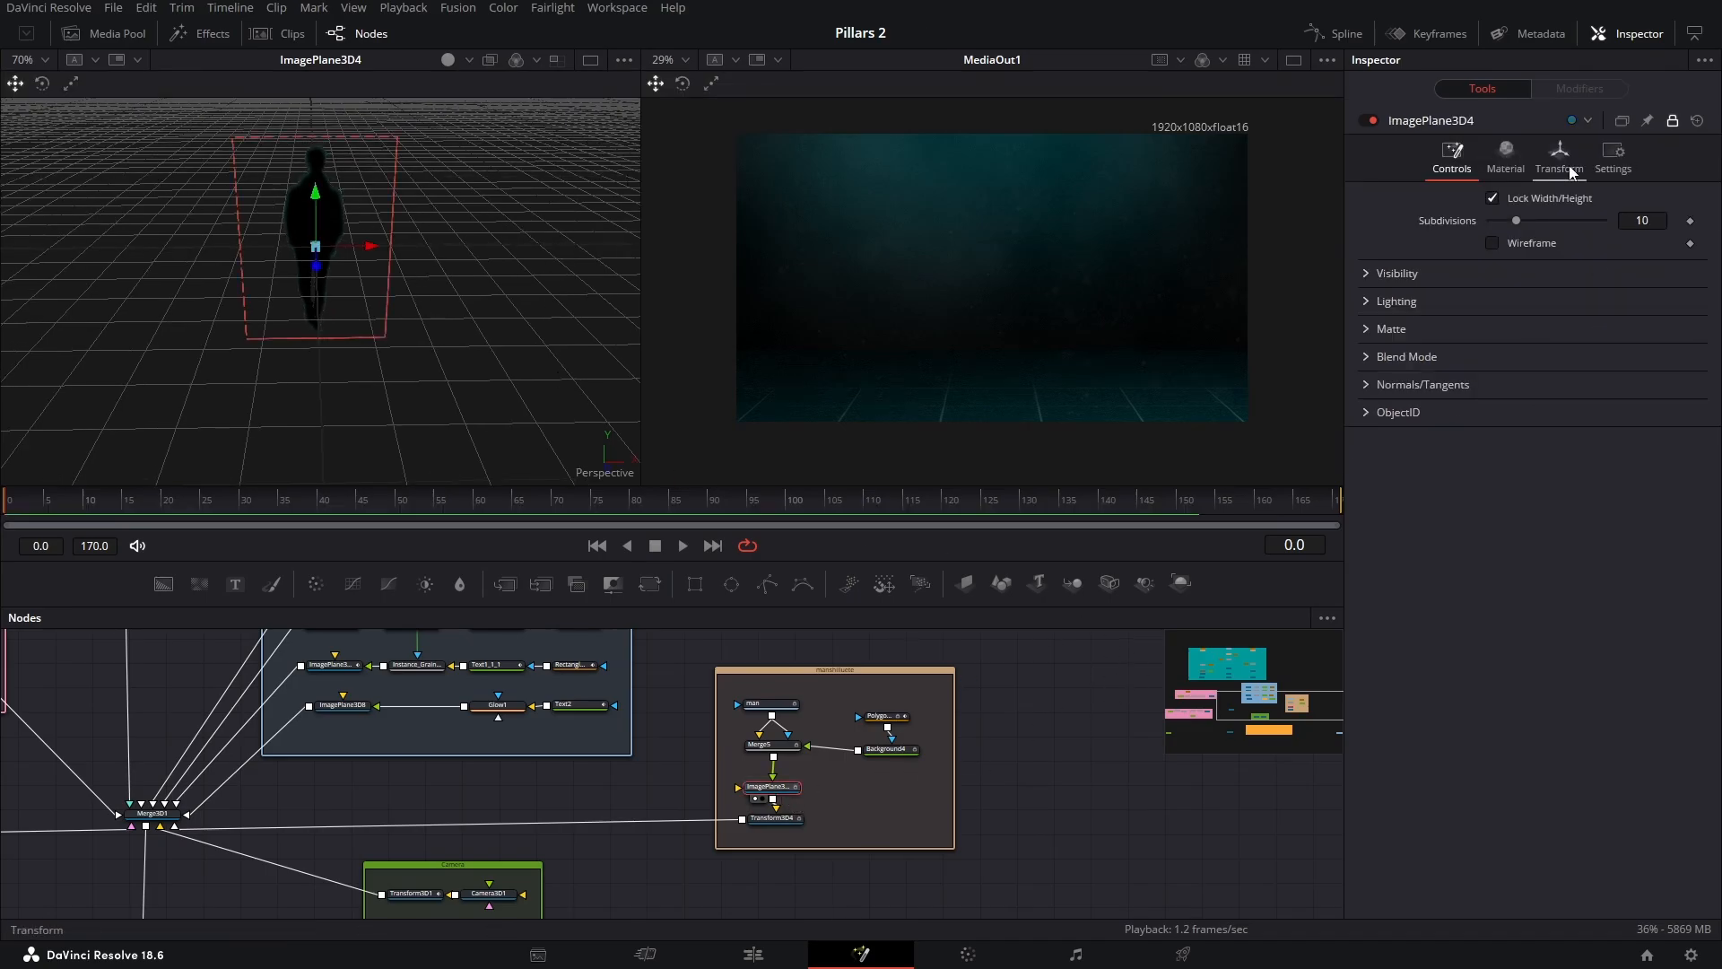
pyautogui.click(1568, 168)
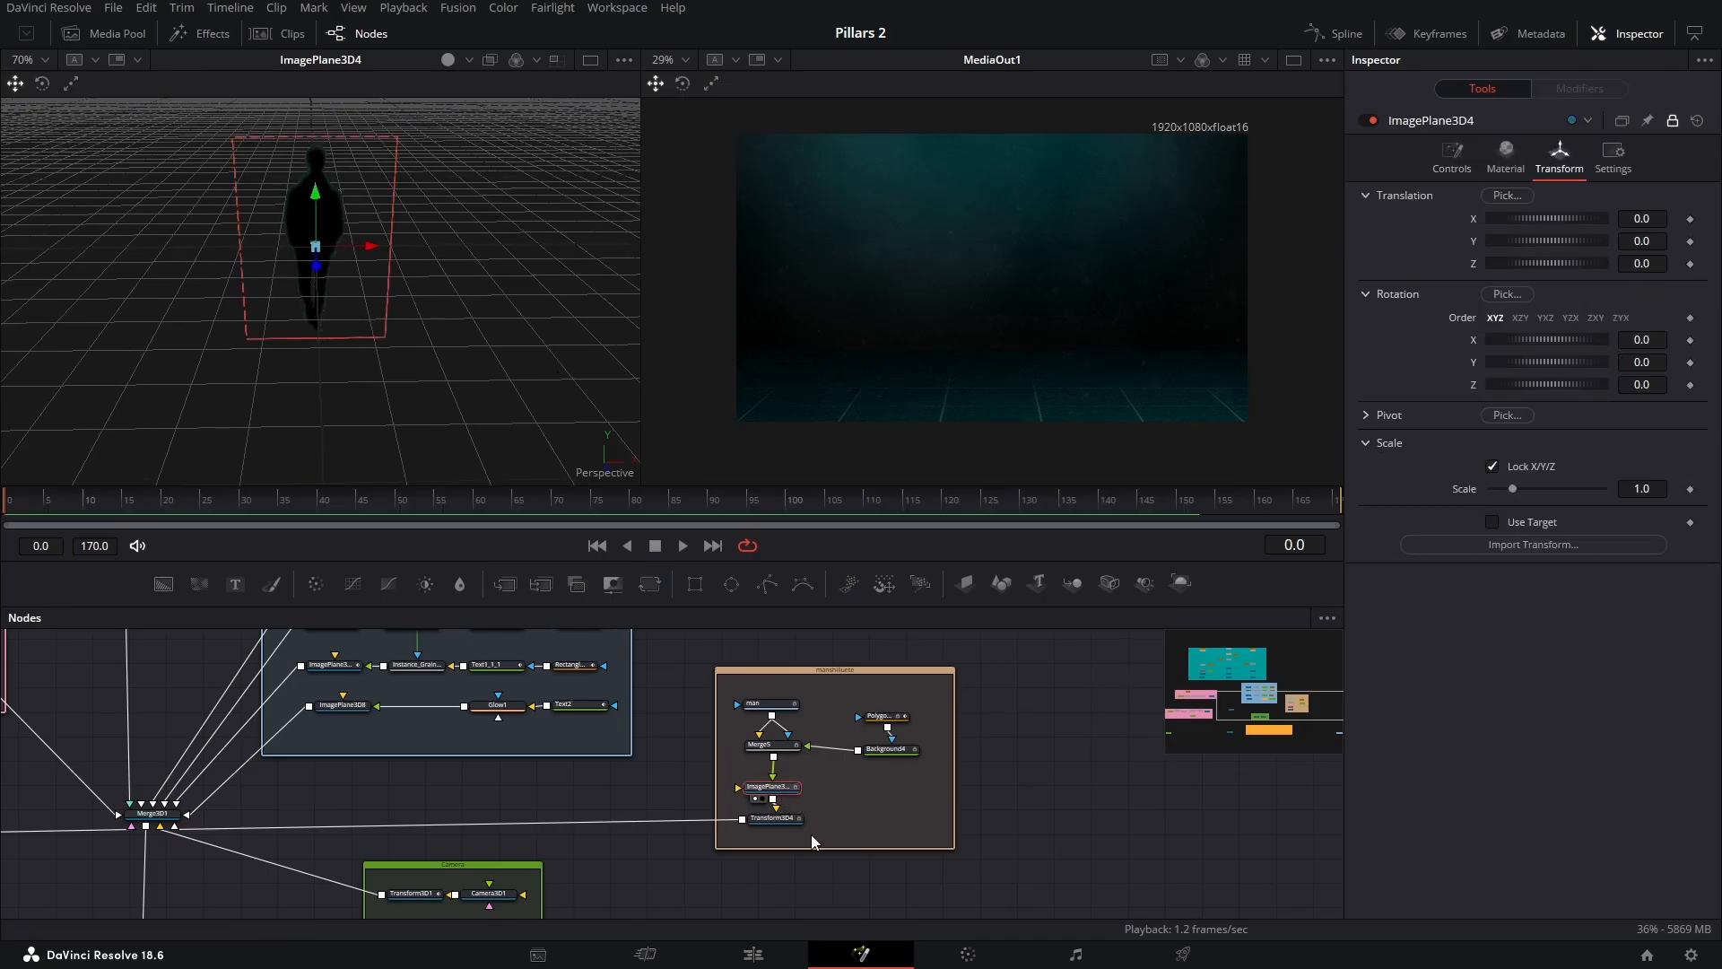
pyautogui.click(776, 820)
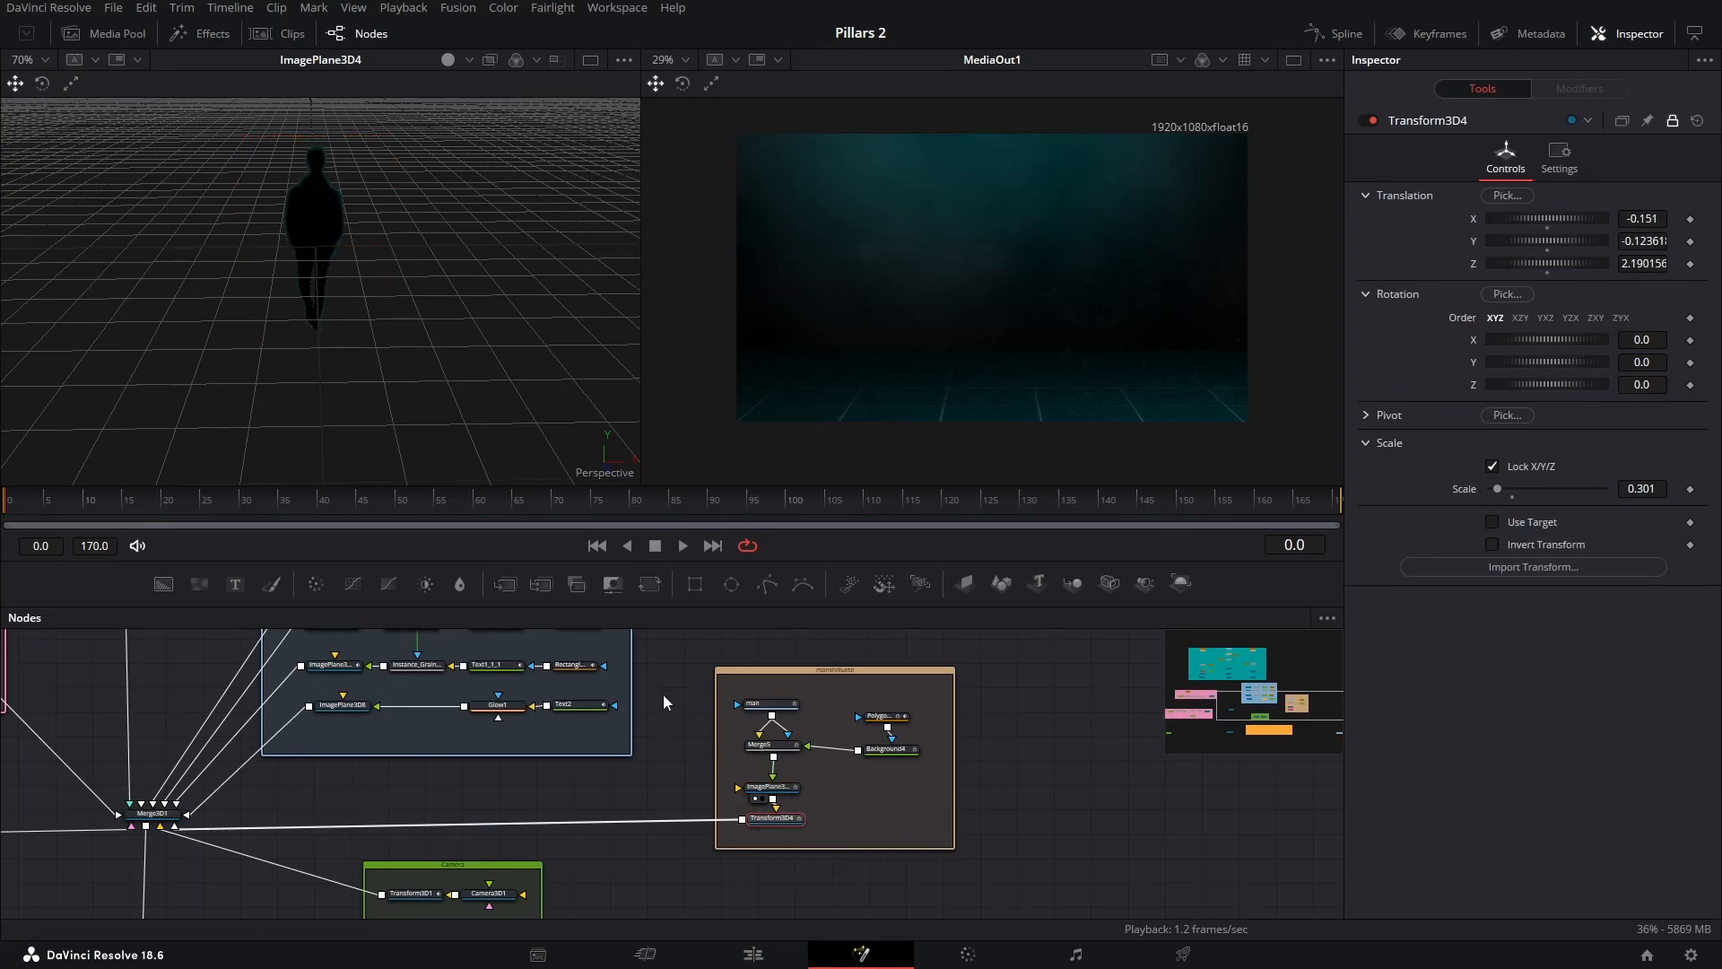
# Go to the teal pillar group in the node tree and view MediaIn2's pillar image
pyautogui.moveTo(707, 689); pyautogui.dragTo(749, 784)
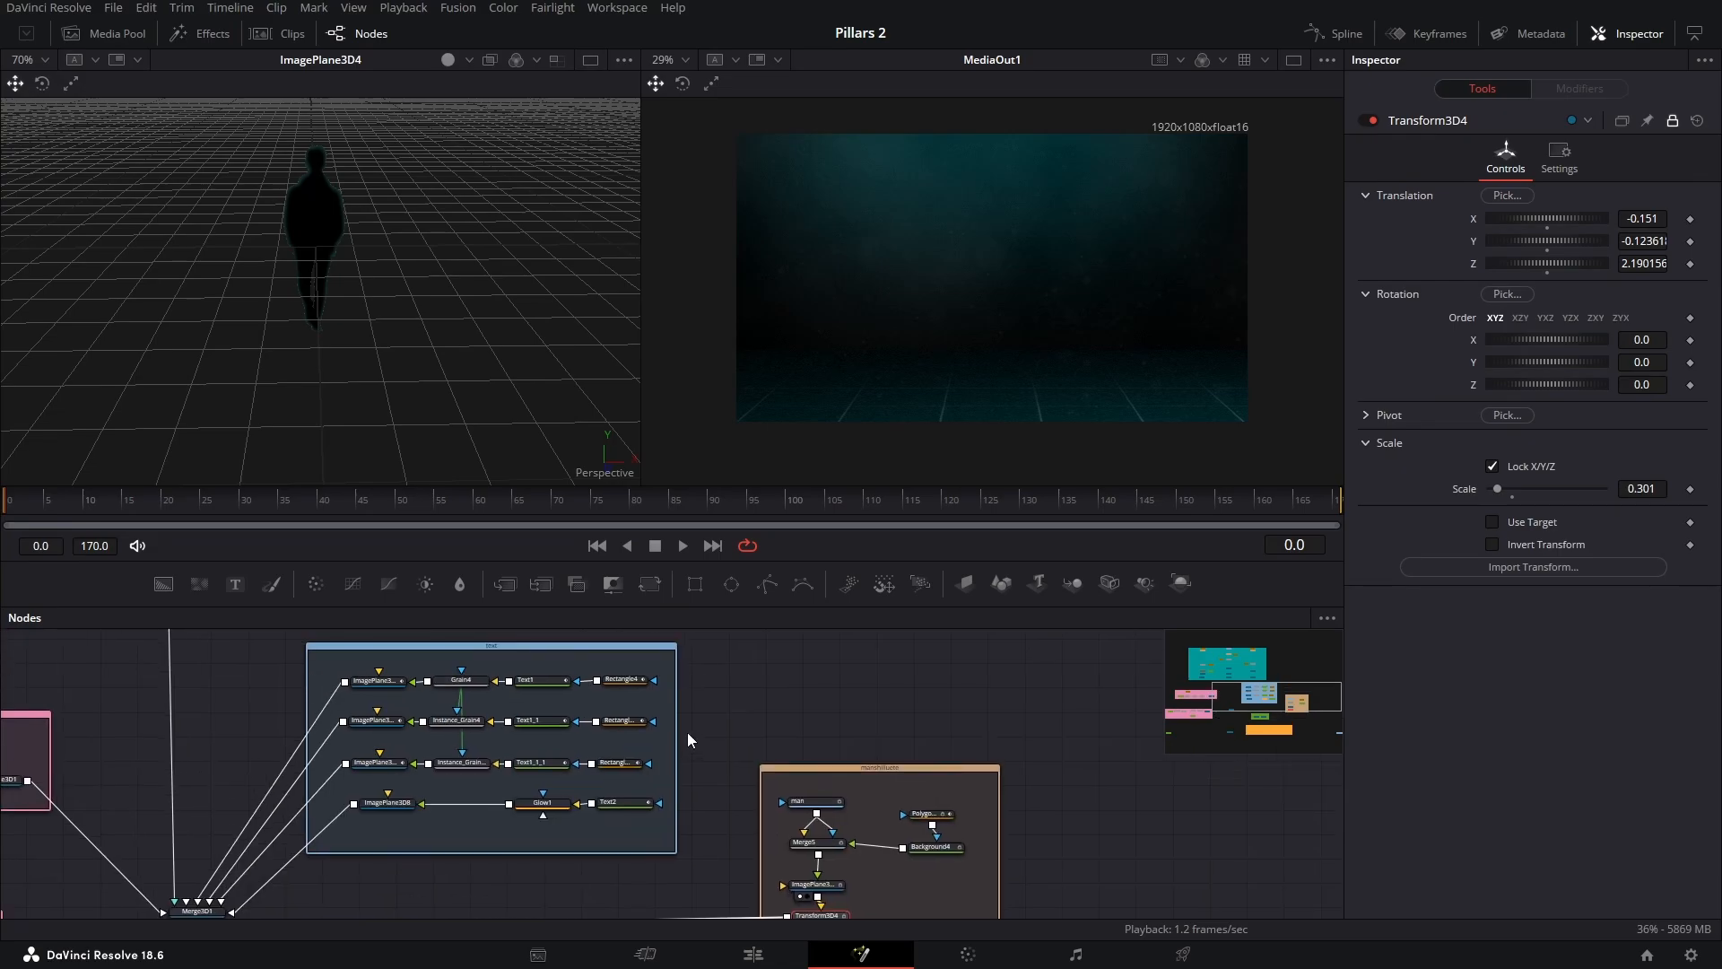
pyautogui.moveTo(187, 680); pyautogui.dragTo(388, 906)
pyautogui.moveTo(430, 715); pyautogui.dragTo(469, 834)
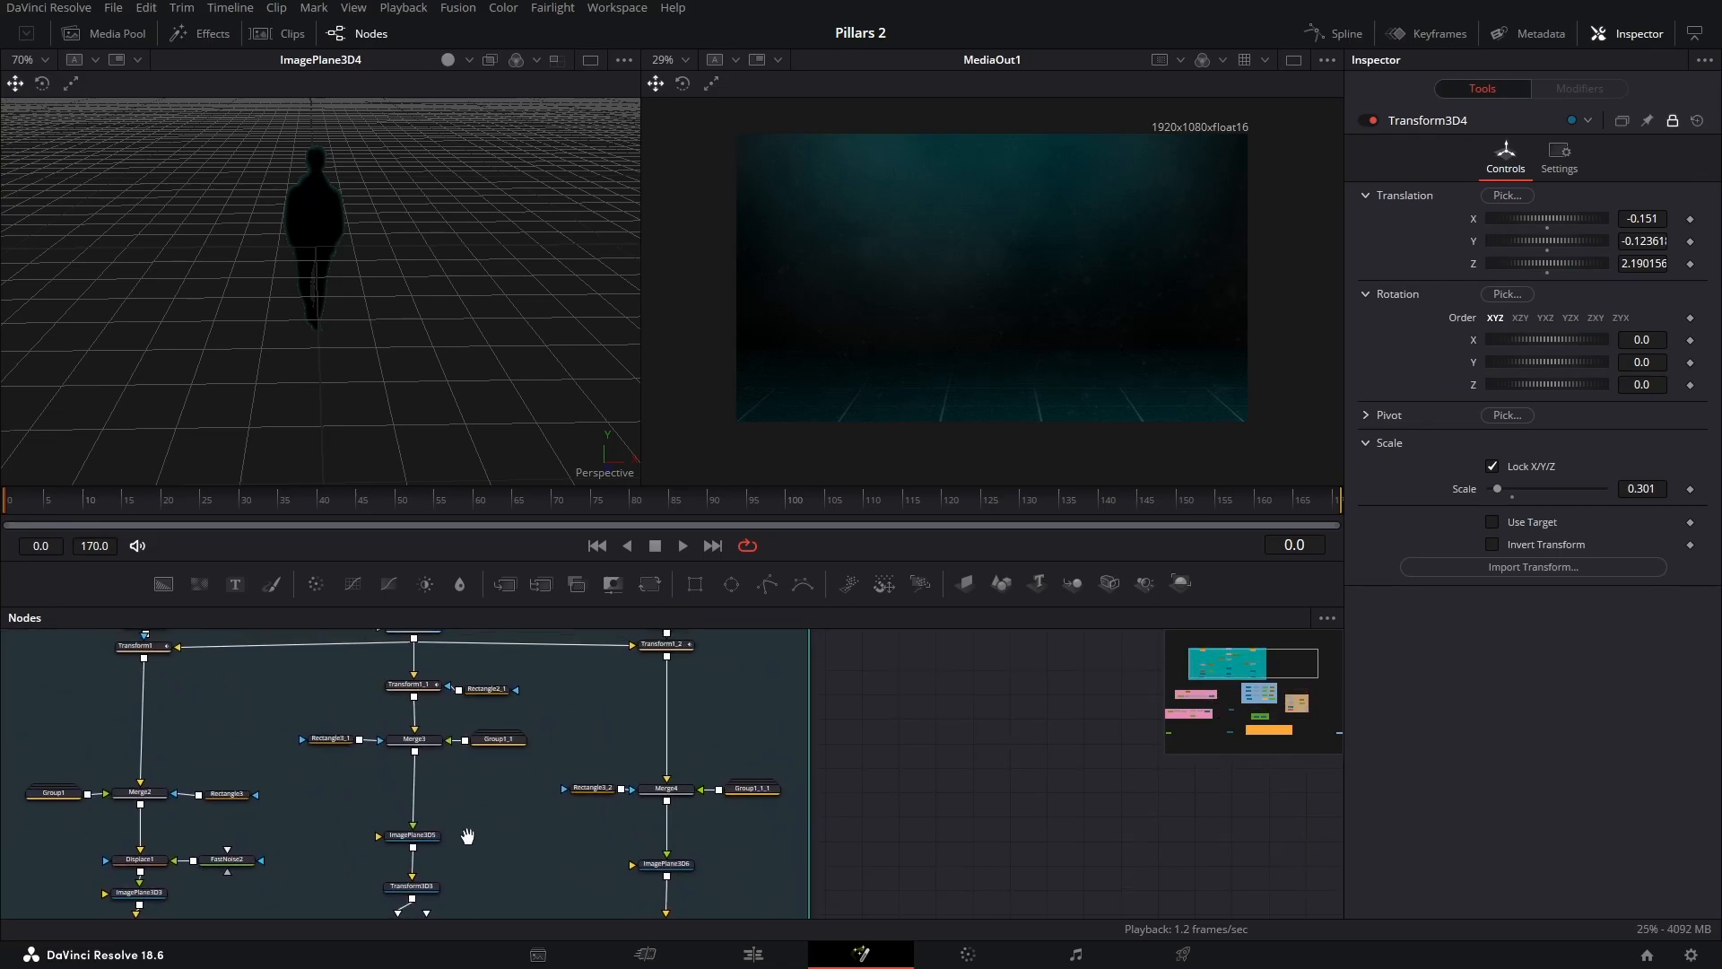
pyautogui.scroll(-3, 489, 733)
pyautogui.scroll(2, 377, 637)
pyautogui.moveTo(377, 638); pyautogui.dragTo(368, 316)
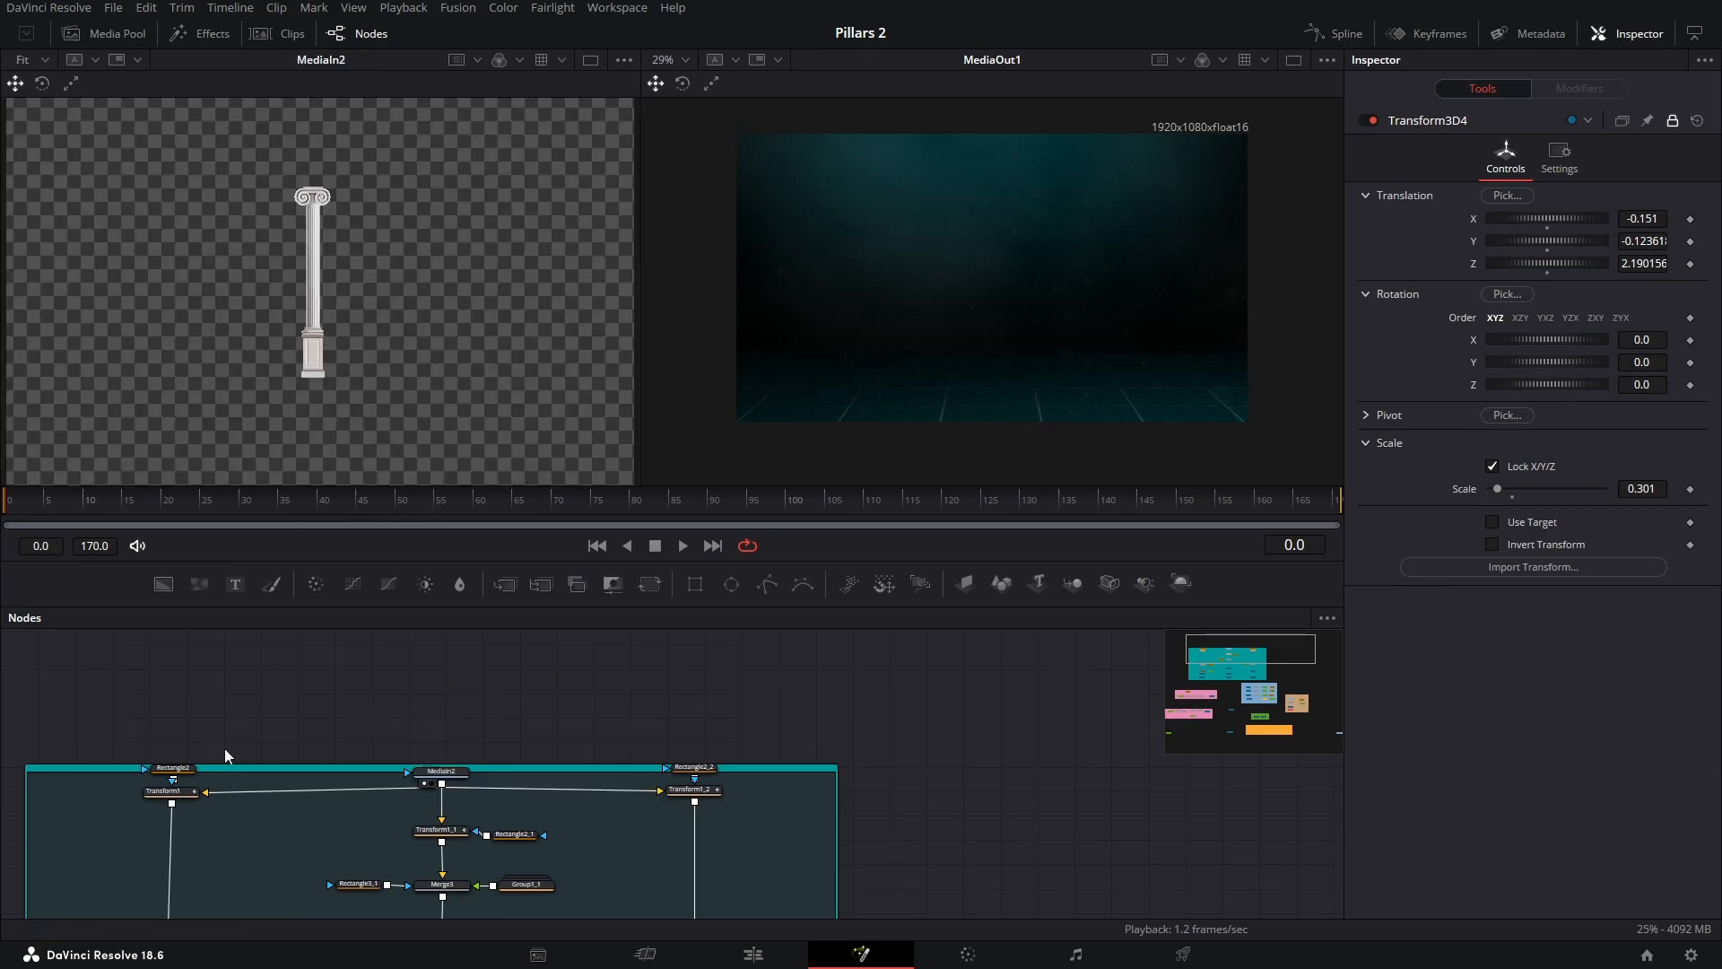
# View Transform1's output and compare its animated centre position at the keyframes on frames 3 and 65
pyautogui.moveTo(192, 799); pyautogui.dragTo(178, 218)
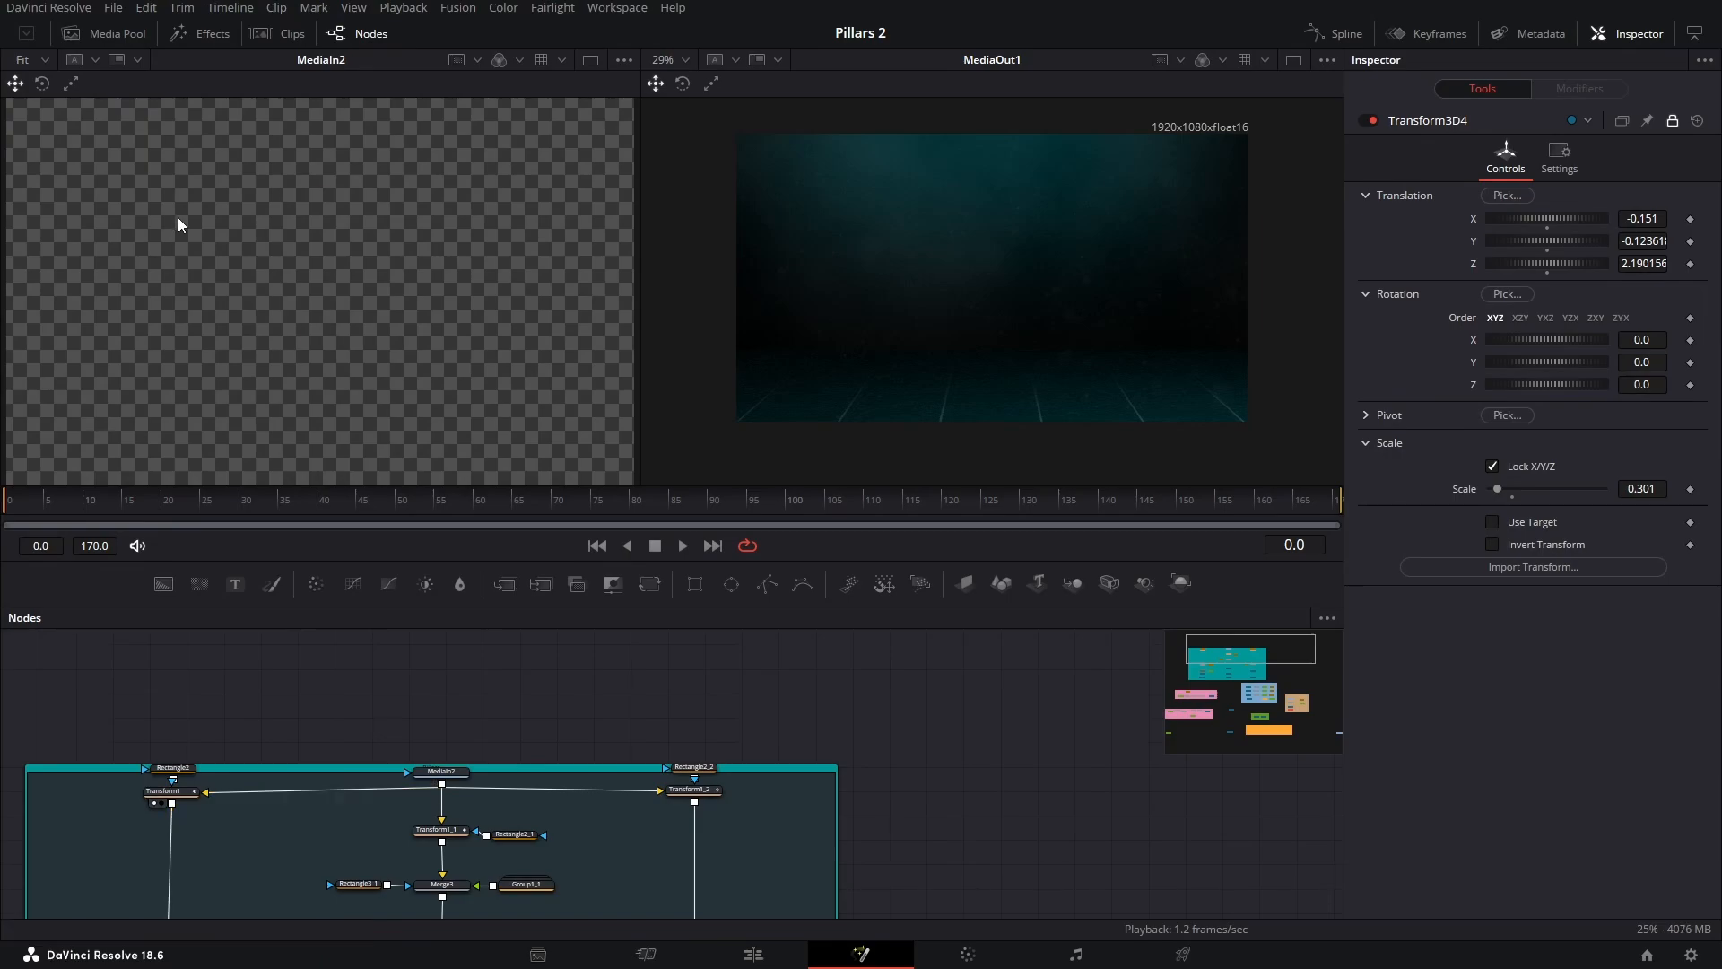
pyautogui.scroll(-2, 262, 266)
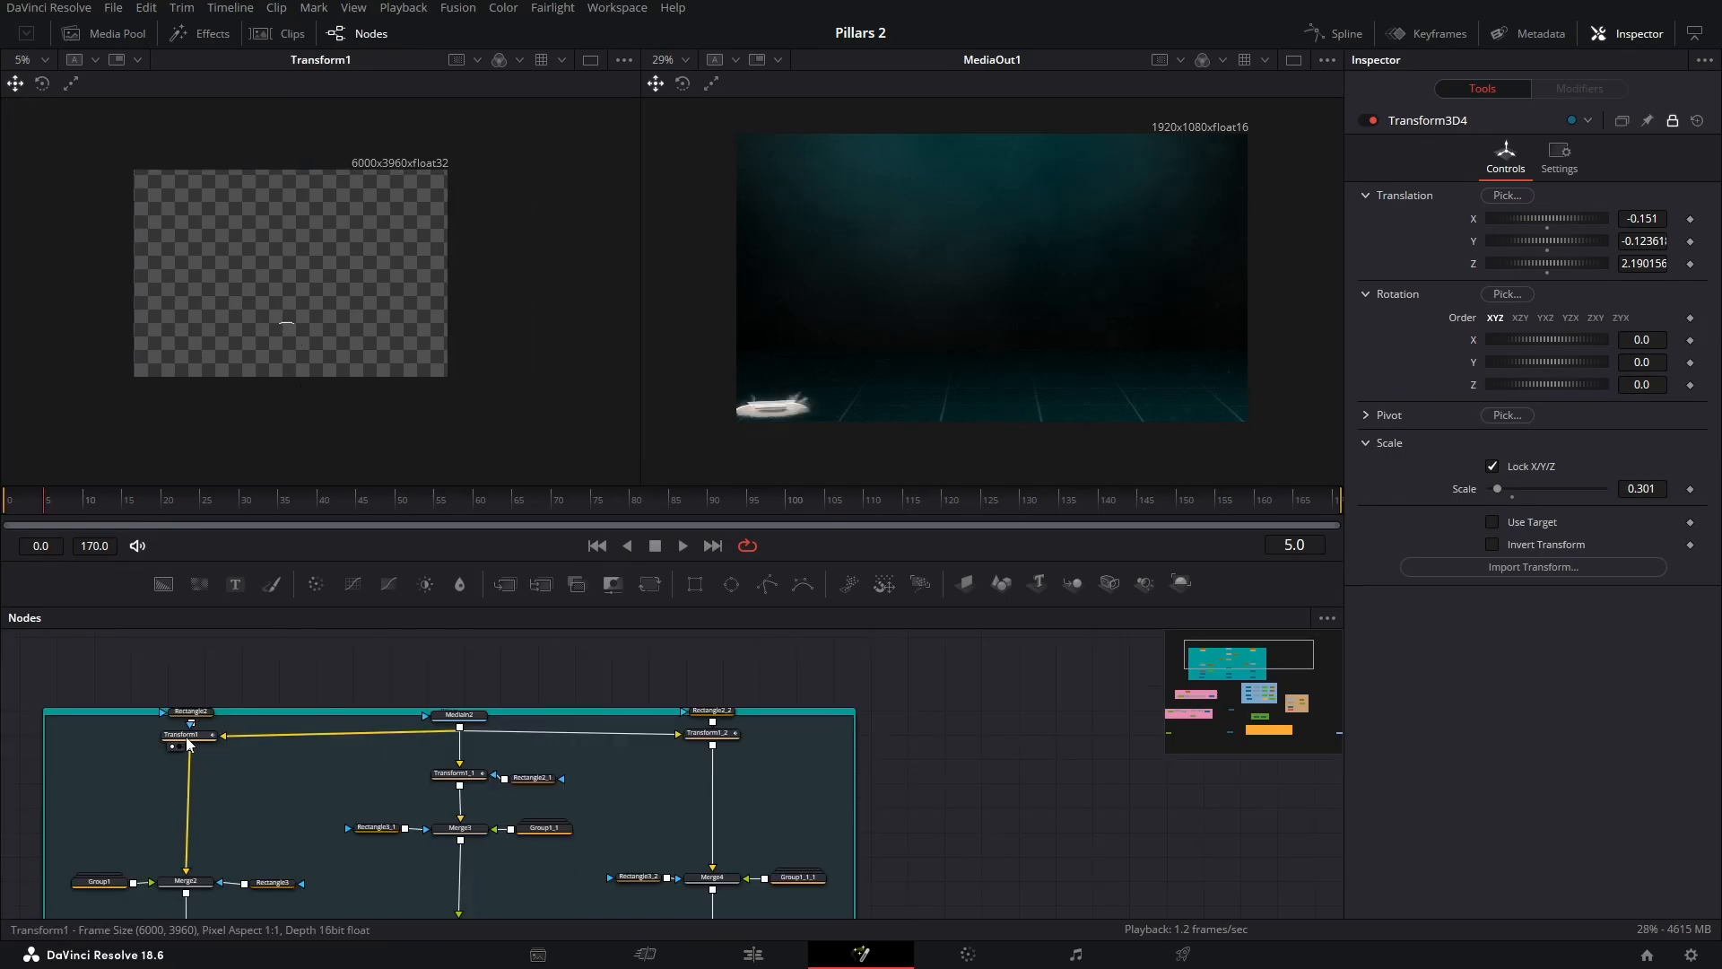
pyautogui.click(188, 741)
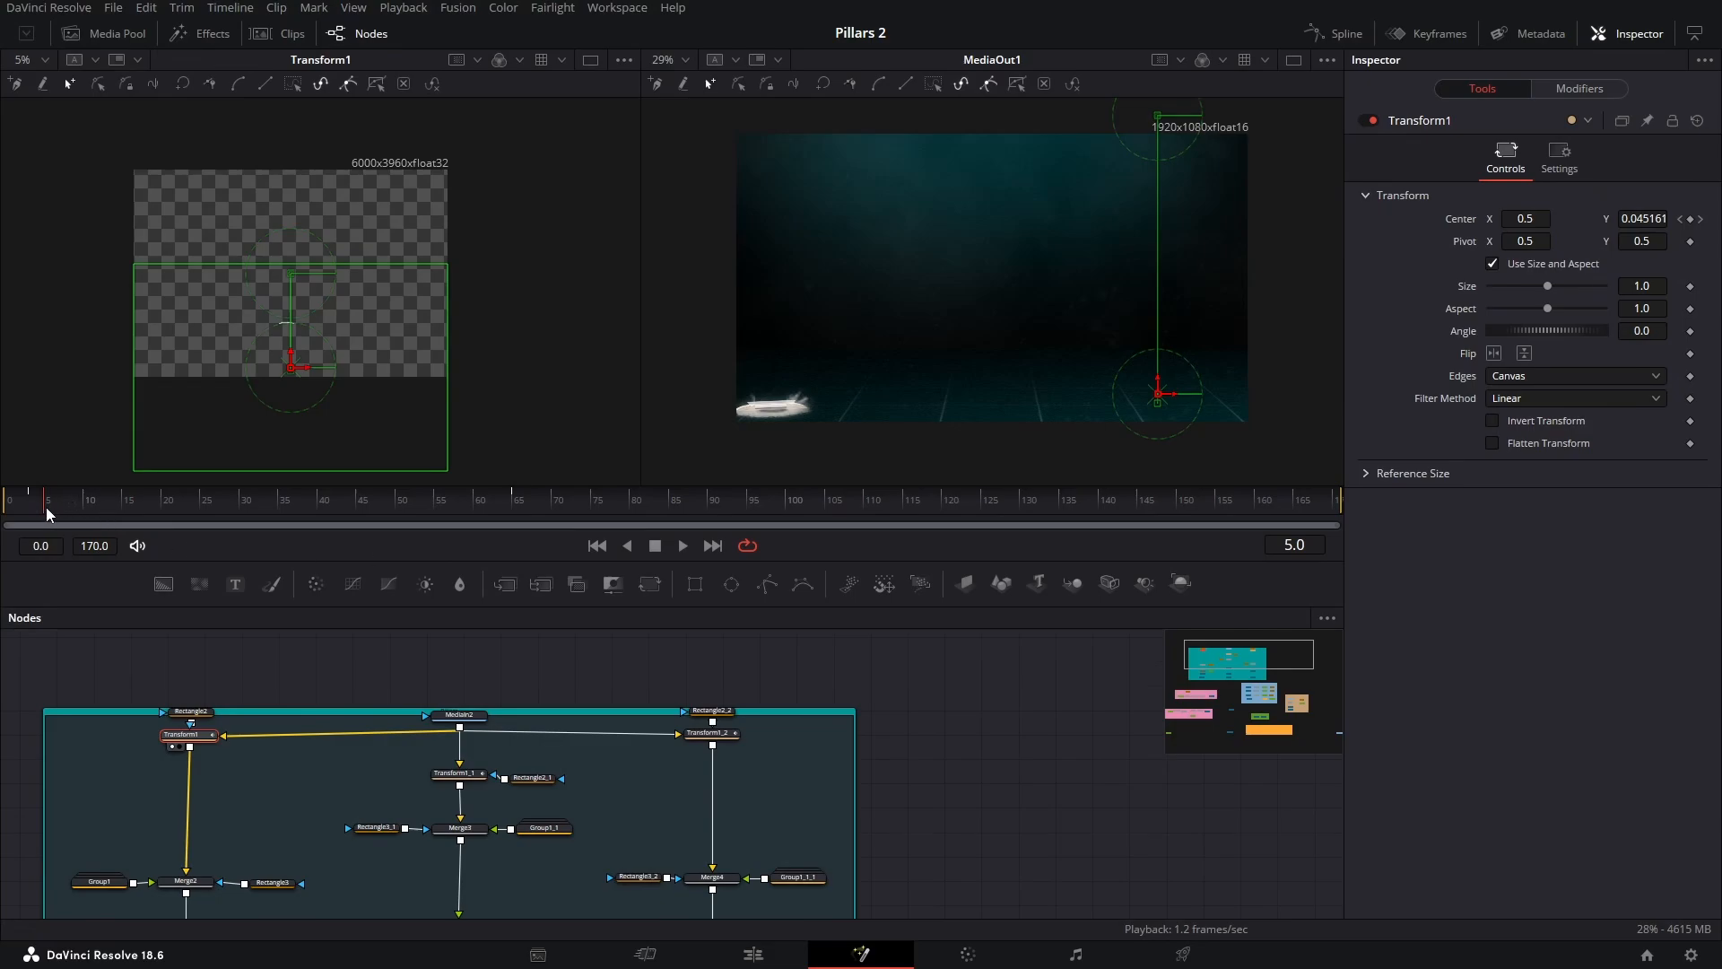
pyautogui.moveTo(46, 507); pyautogui.dragTo(30, 507)
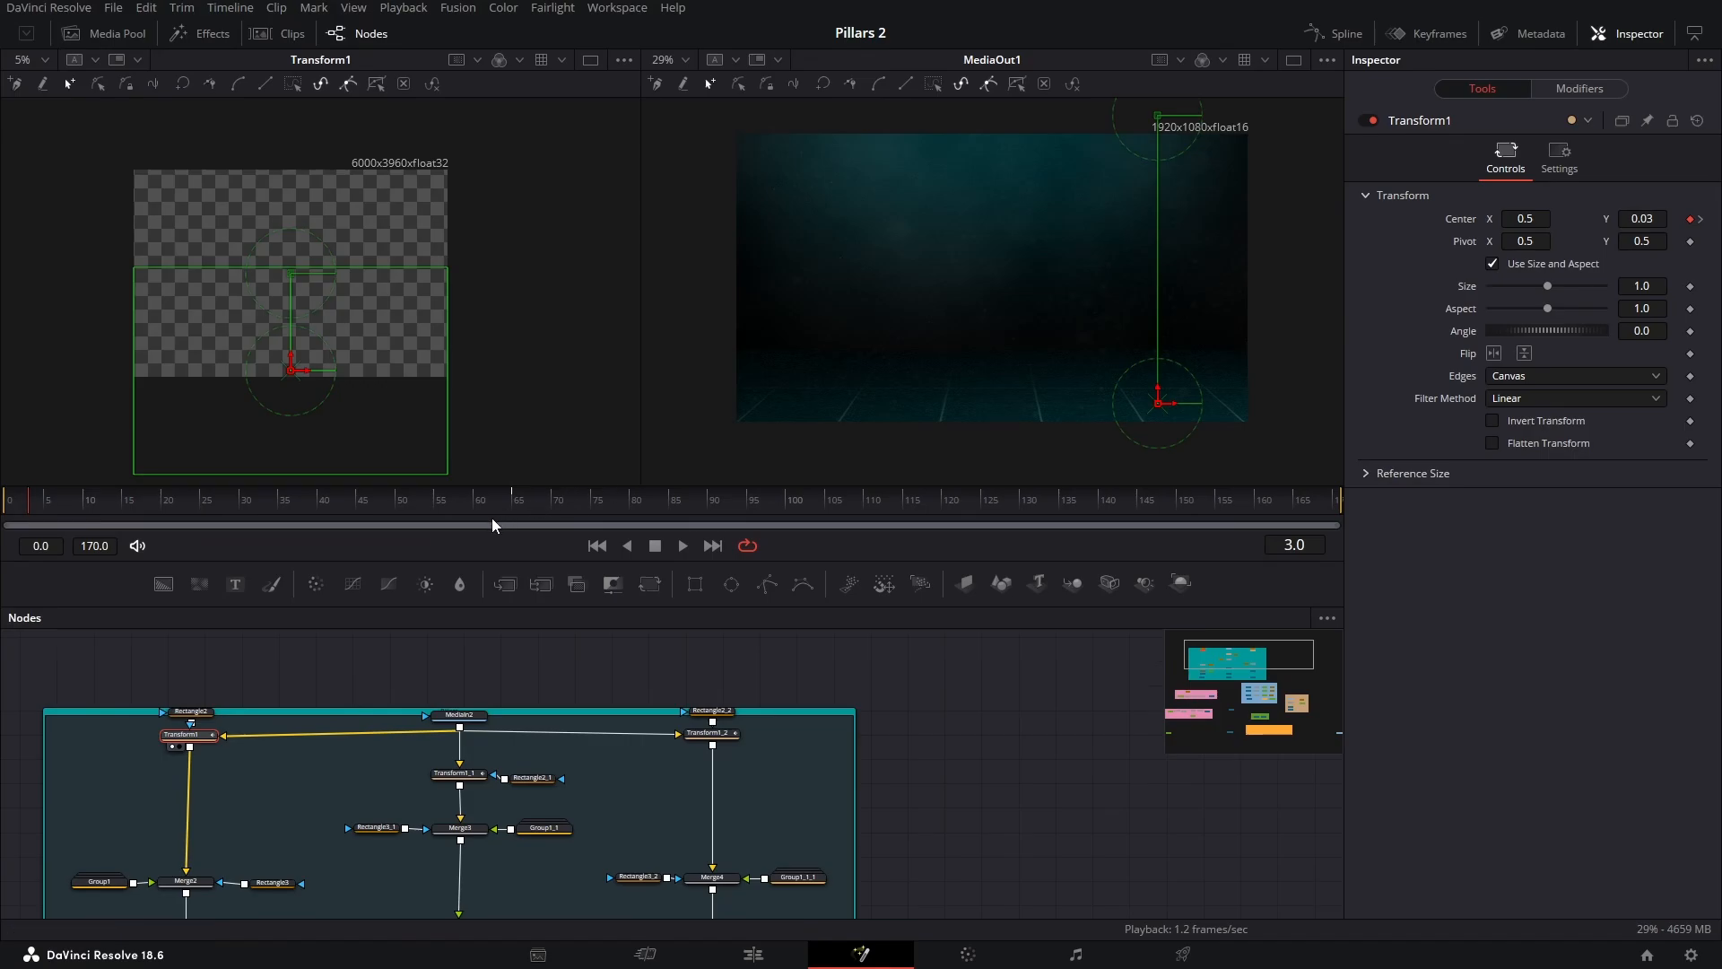
pyautogui.click(511, 506)
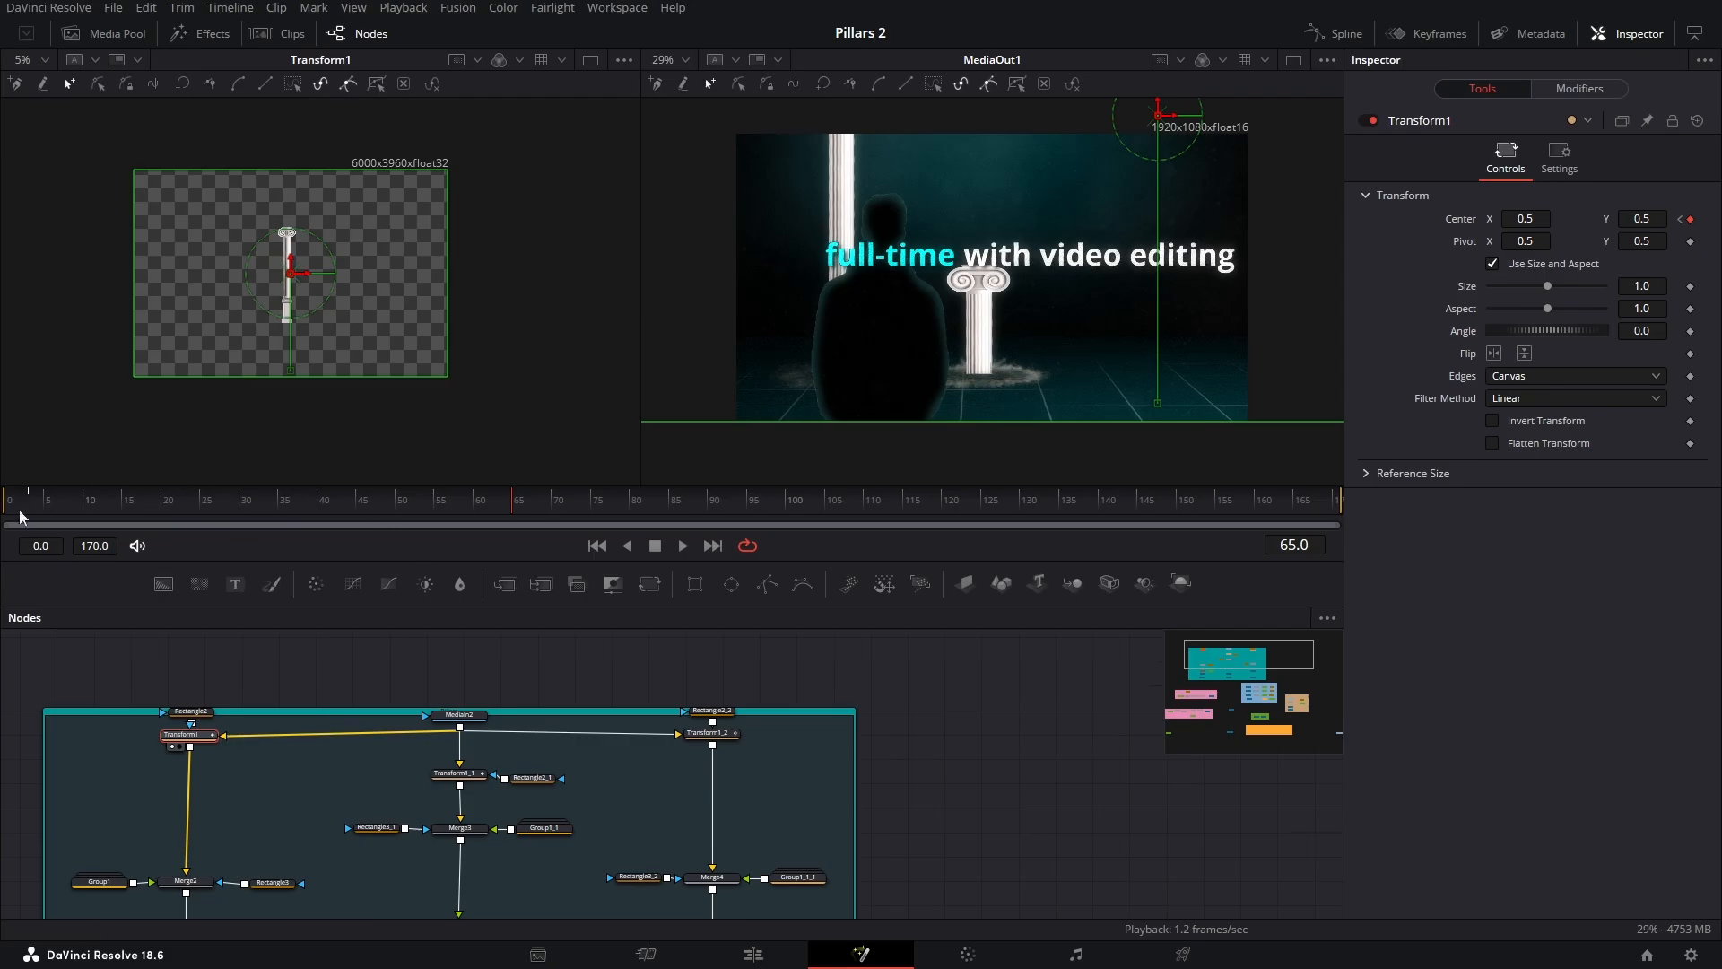
pyautogui.click(46, 508)
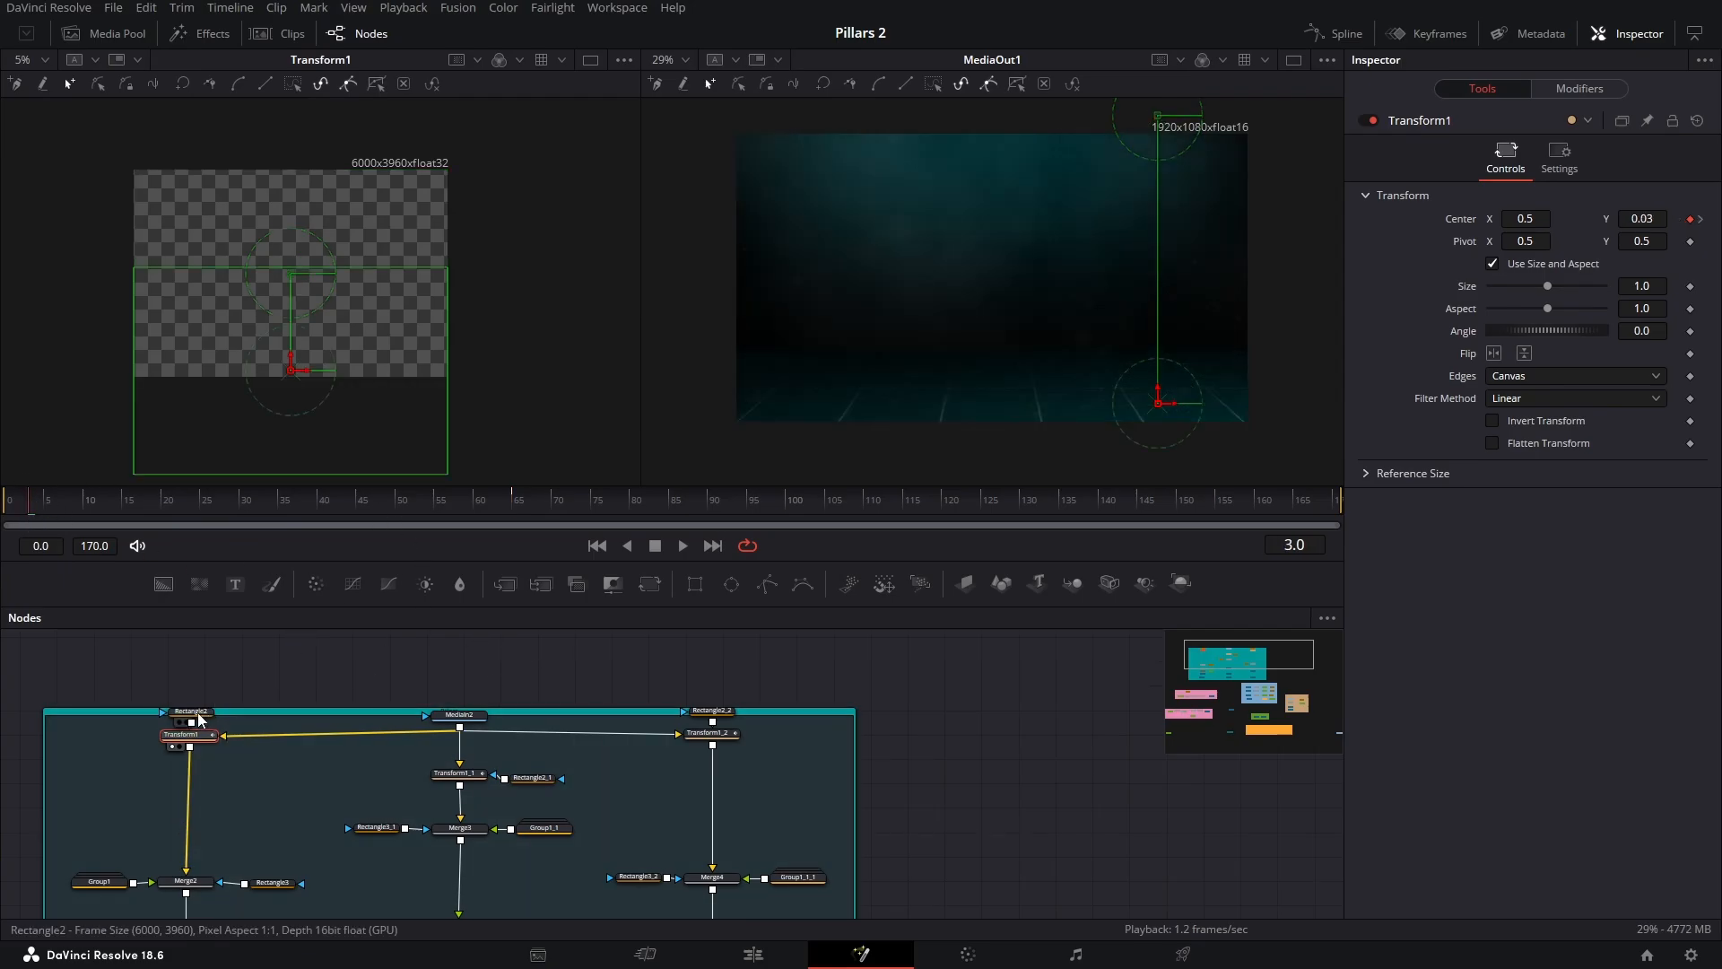
# View the Rectangle2 mask that hides the pillar's base and scrub to frame 8
pyautogui.moveTo(197, 715); pyautogui.dragTo(207, 351)
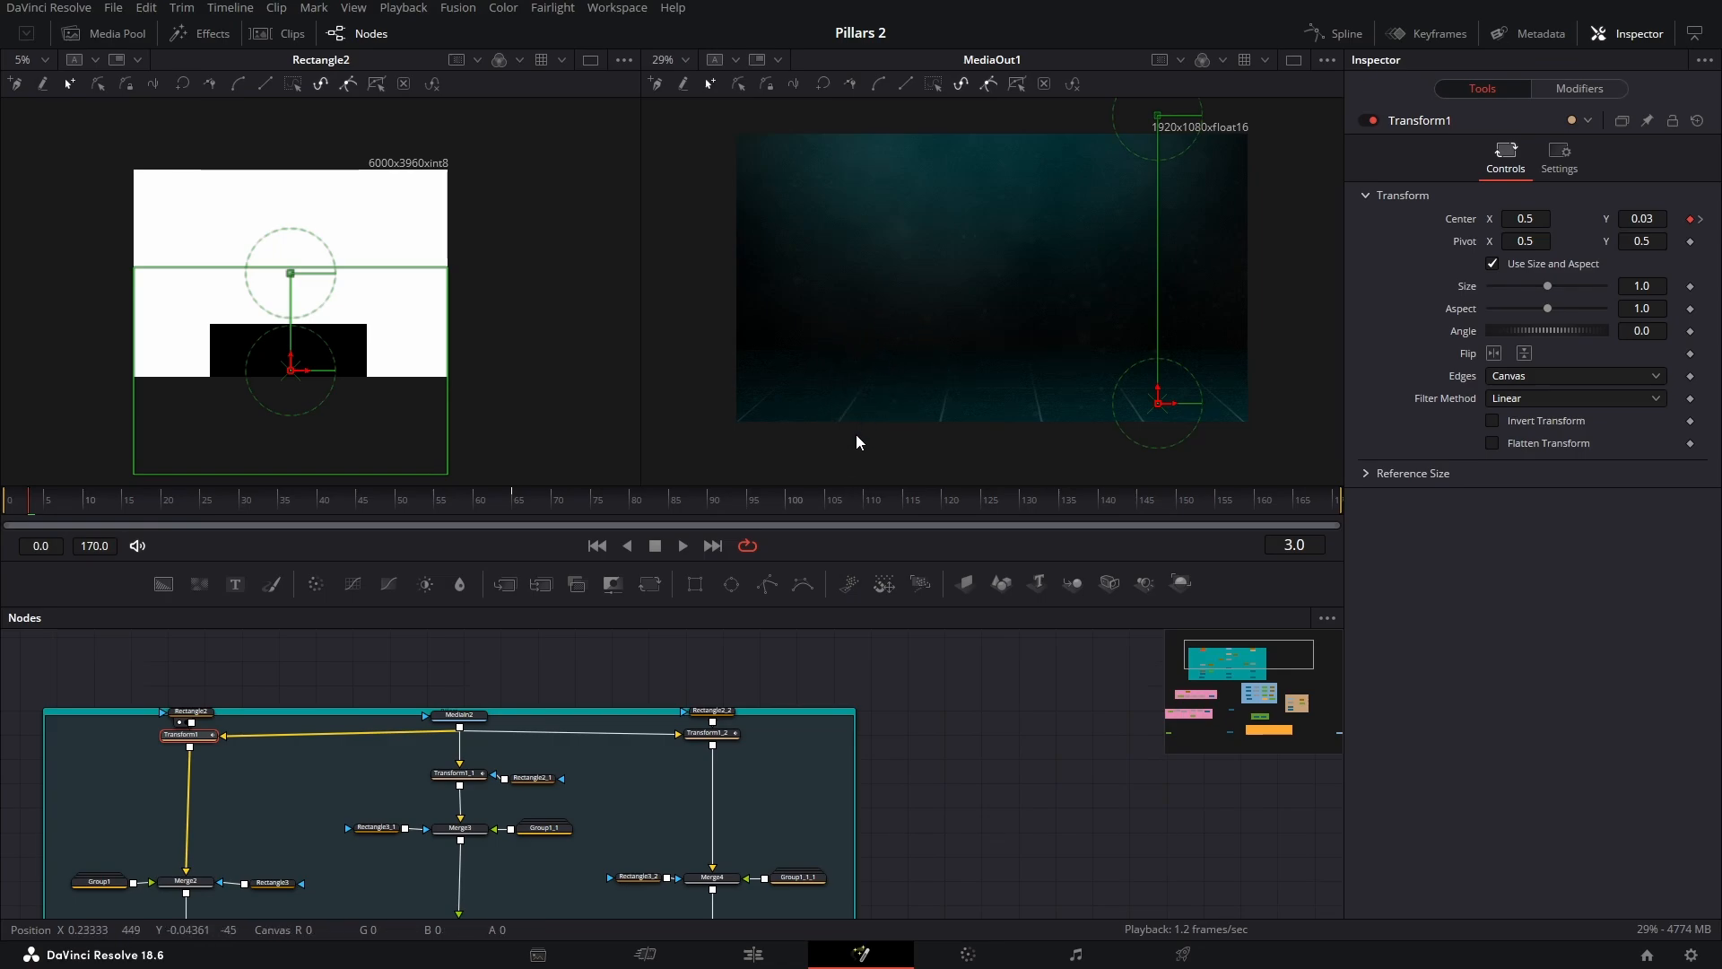
pyautogui.moveTo(77, 503)
pyautogui.mouseDown()
pyautogui.moveTo(188, 499)
pyautogui.moveTo(68, 514)
pyautogui.mouseUp()
pyautogui.moveTo(85, 665); pyautogui.dragTo(195, 605)
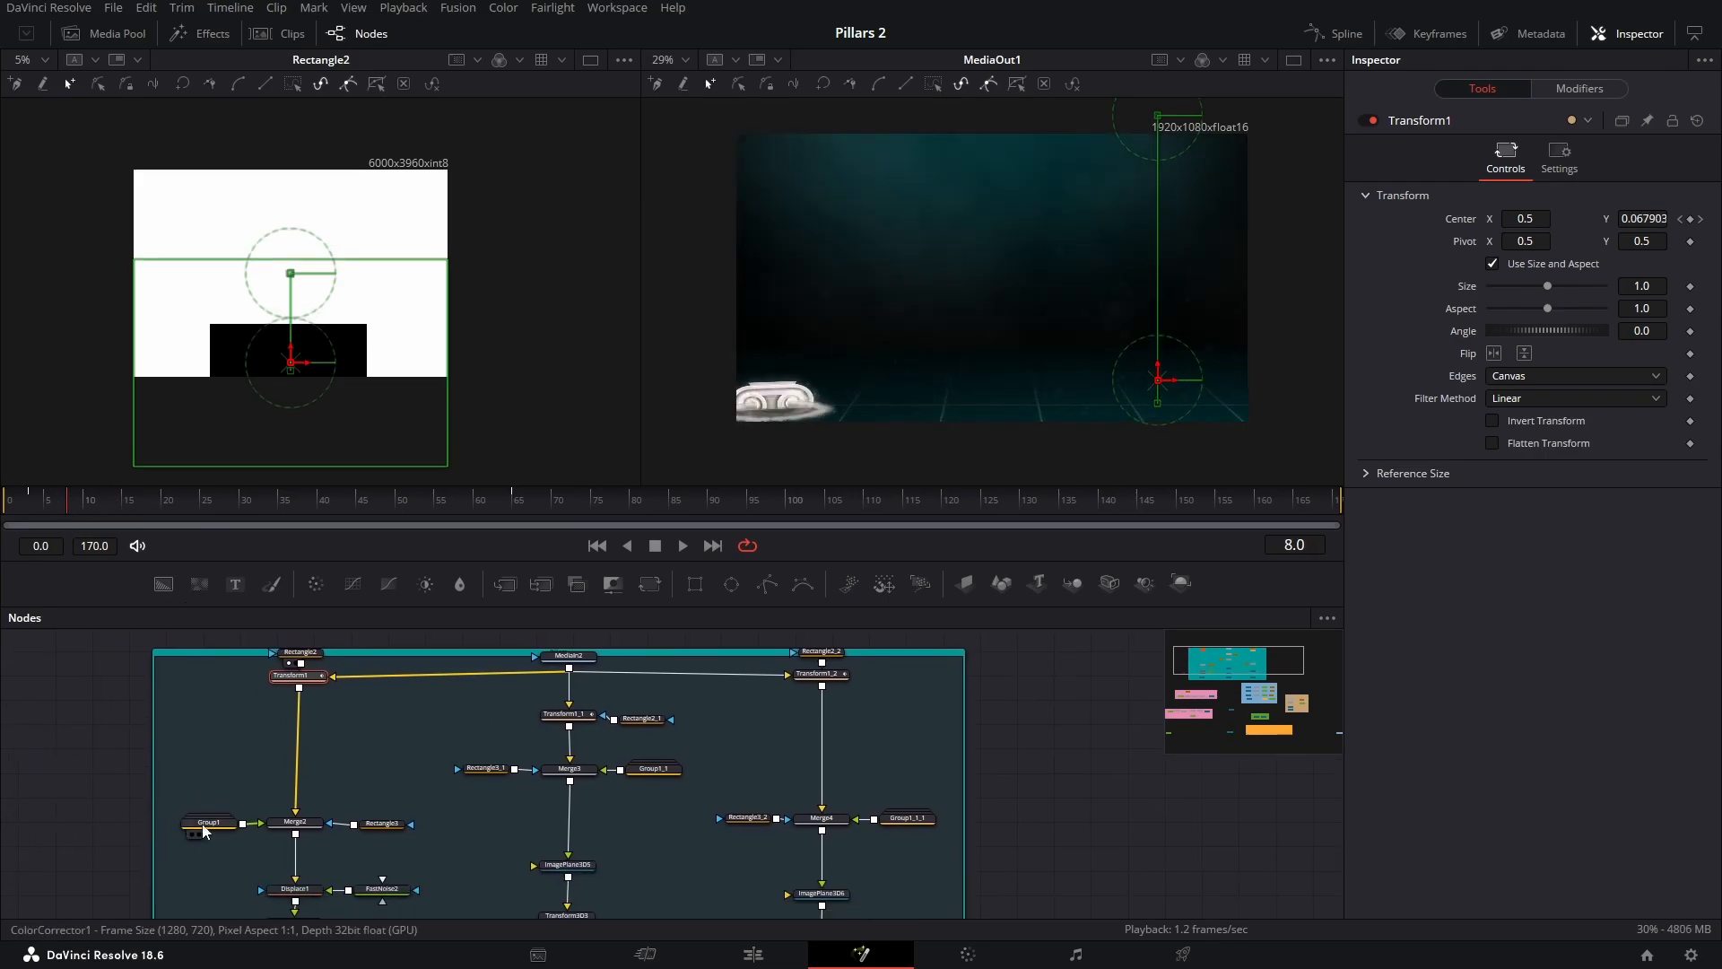
# Expand Group1, compare the green clip, DeltaKeyer1 and ColorCorrector1 outputs, check the clip's settings, and collapse the group
pyautogui.doubleClick(212, 827)
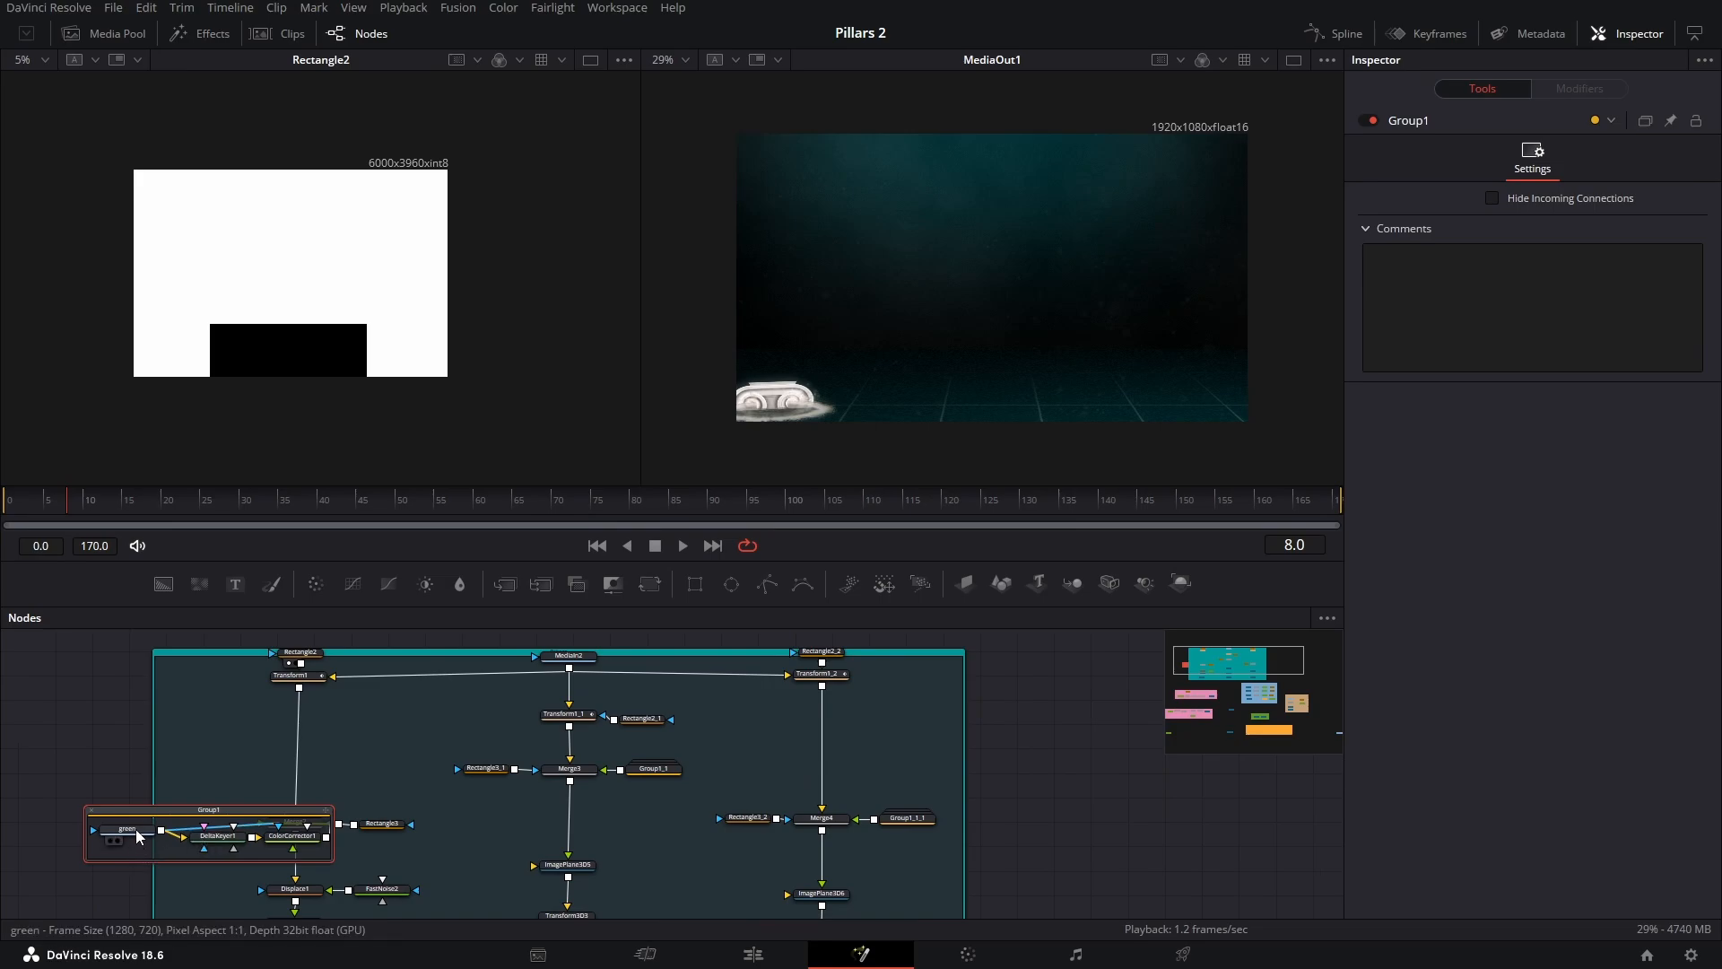
pyautogui.moveTo(136, 829); pyautogui.dragTo(231, 307)
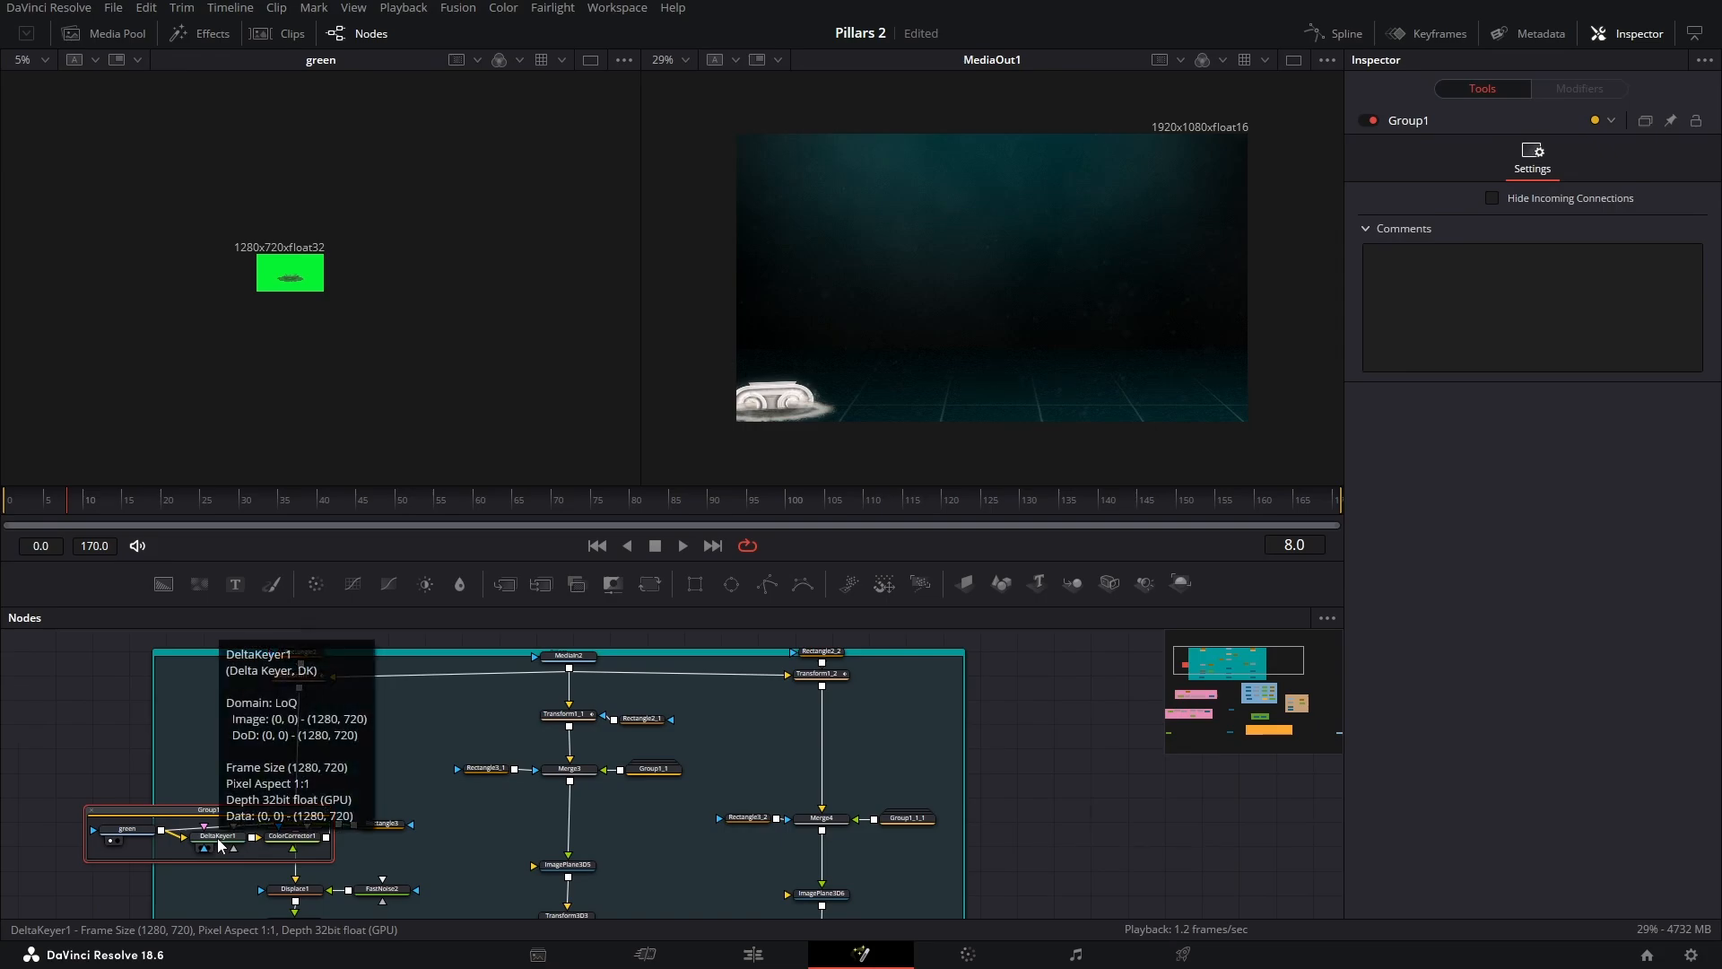
pyautogui.moveTo(217, 837); pyautogui.dragTo(260, 330)
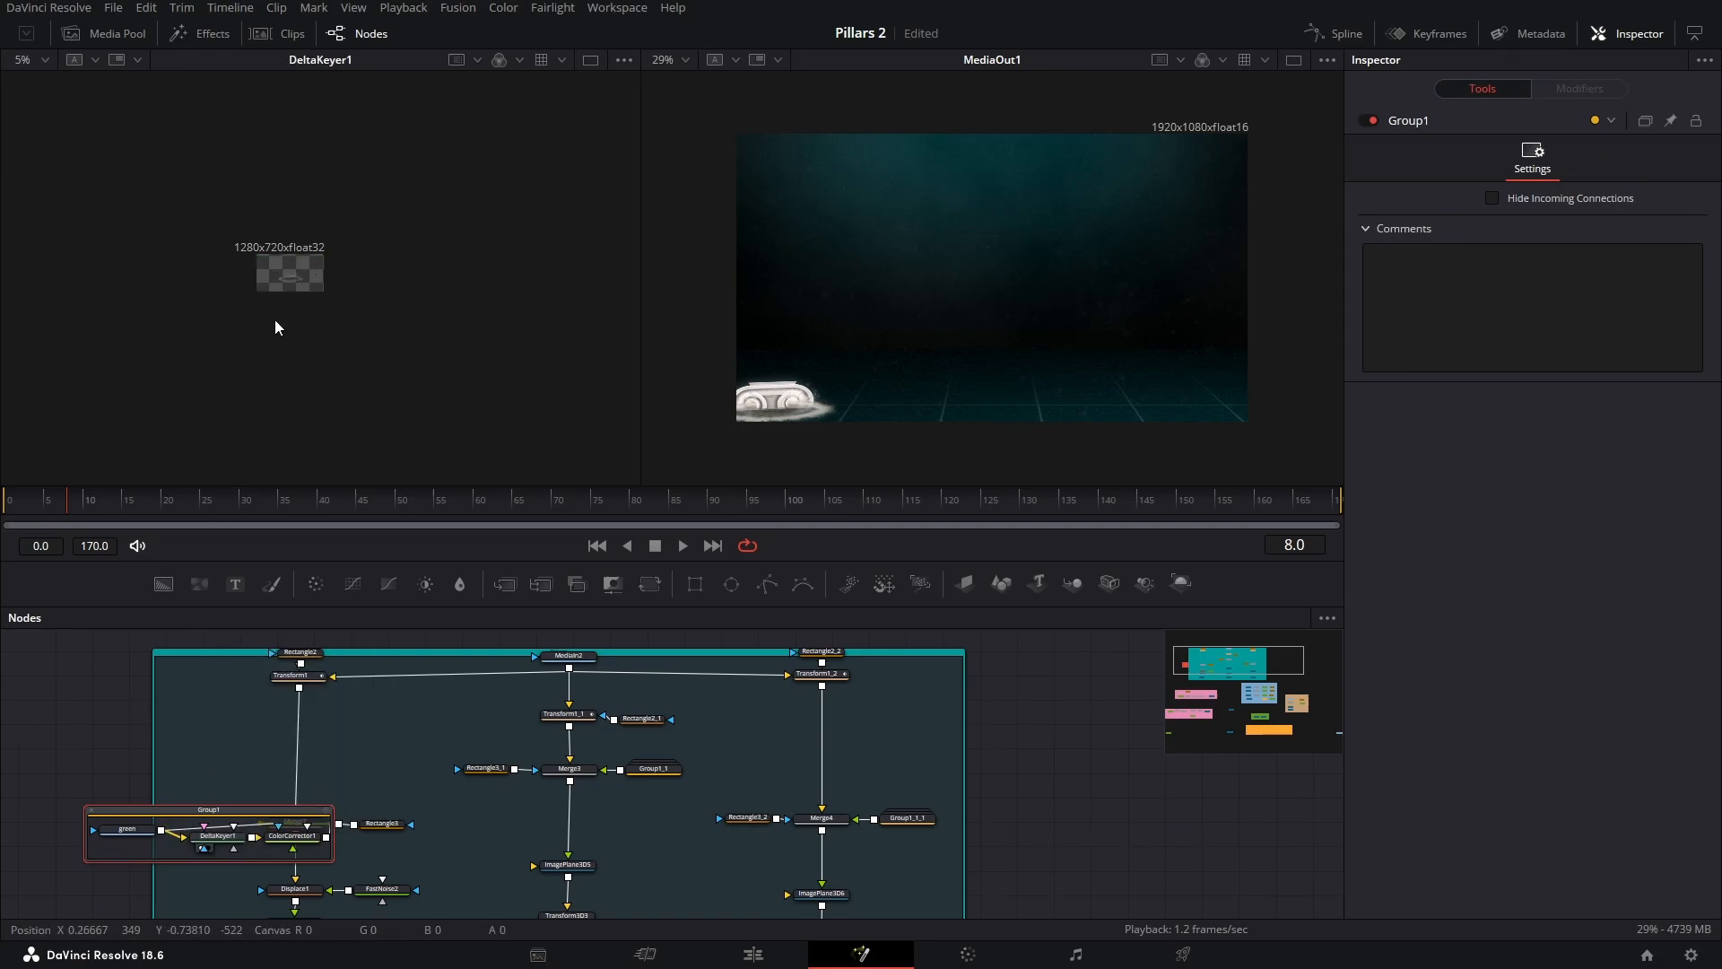
pyautogui.hotkey('ctrl', 'f')
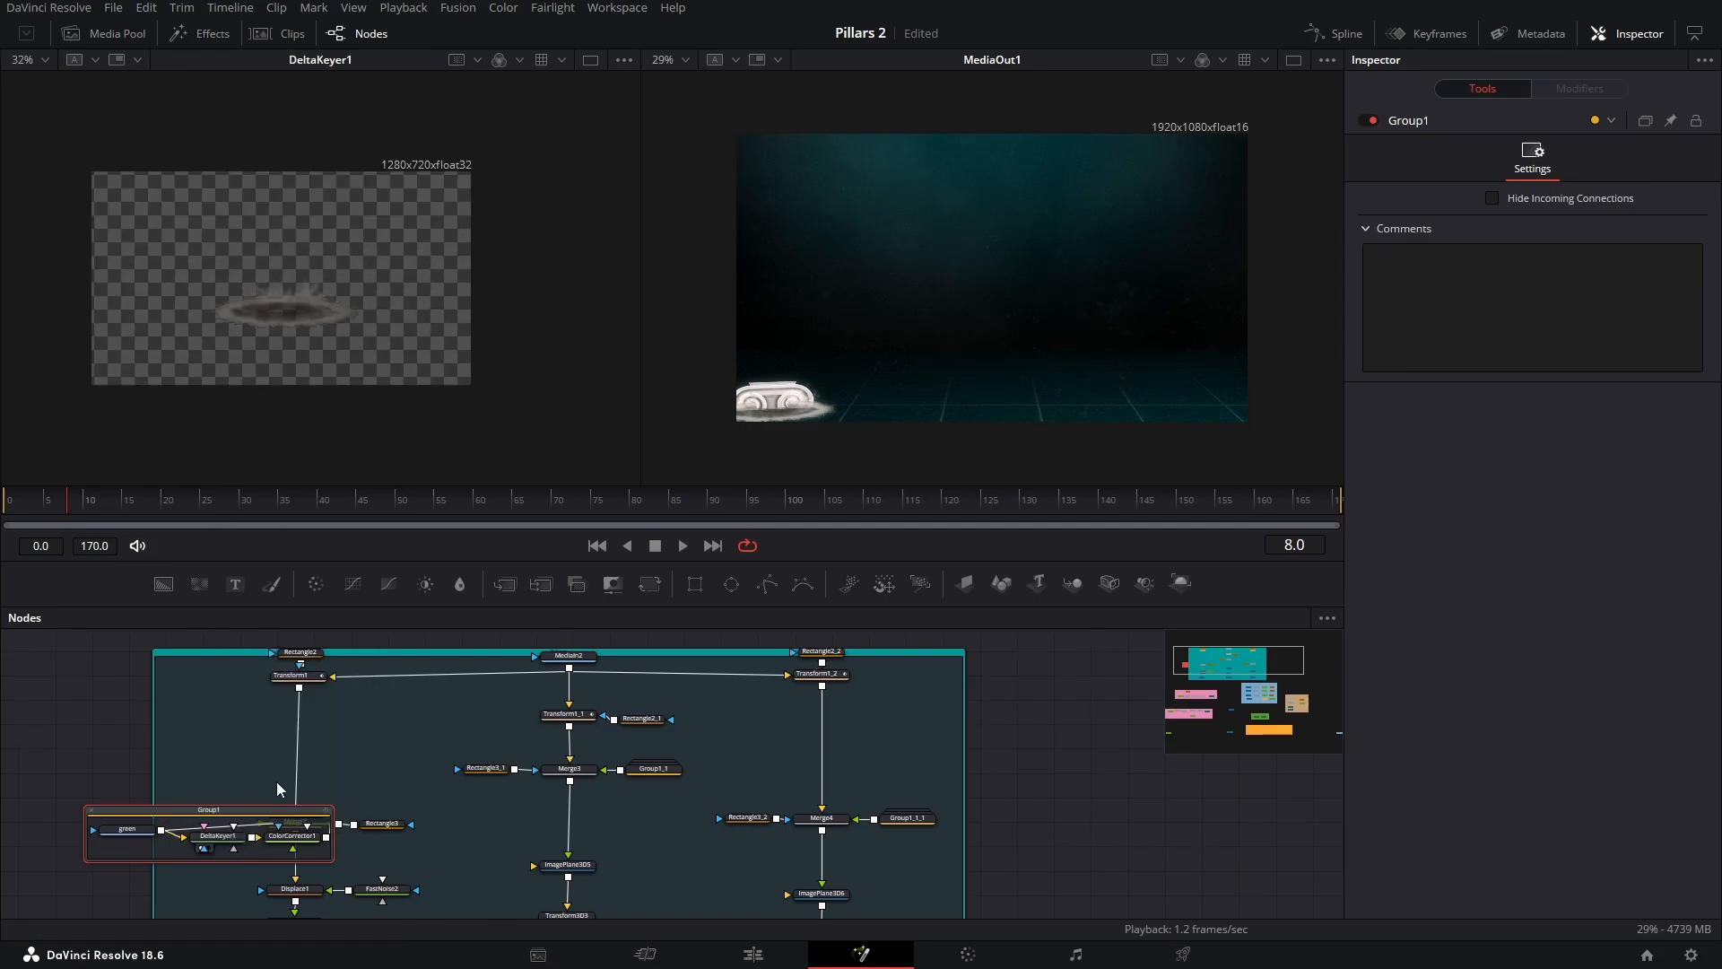
pyautogui.moveTo(292, 841); pyautogui.dragTo(226, 439)
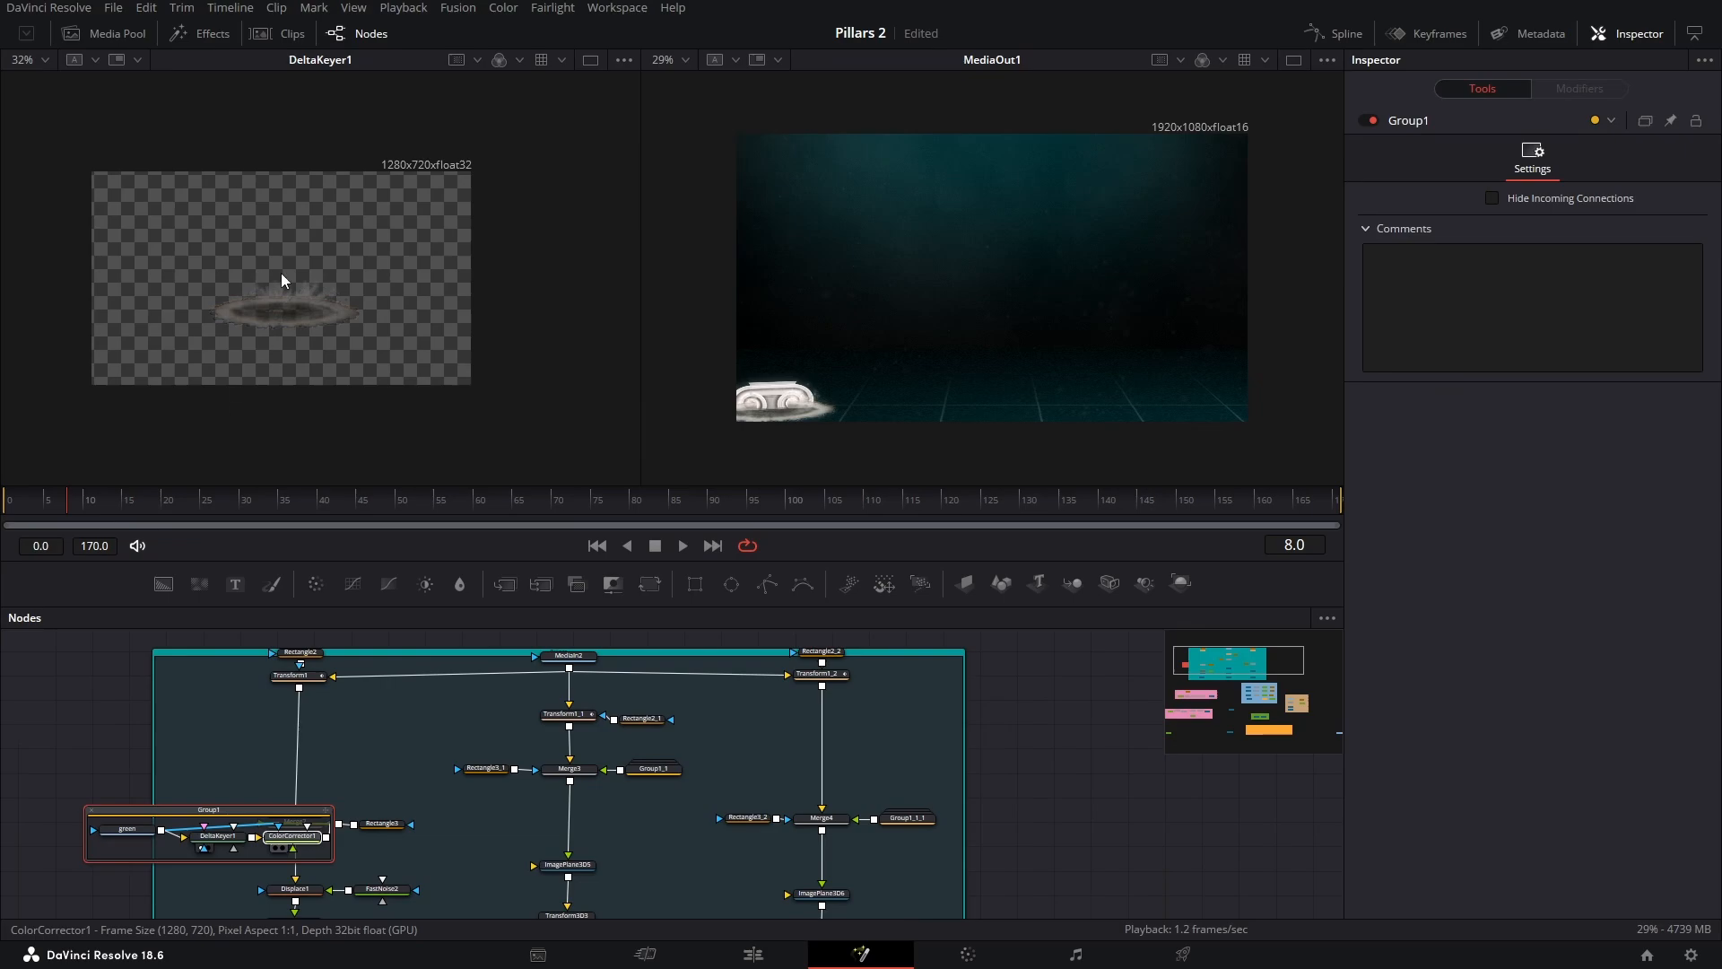
pyautogui.moveTo(282, 275); pyautogui.dragTo(281, 275)
pyautogui.click(126, 829)
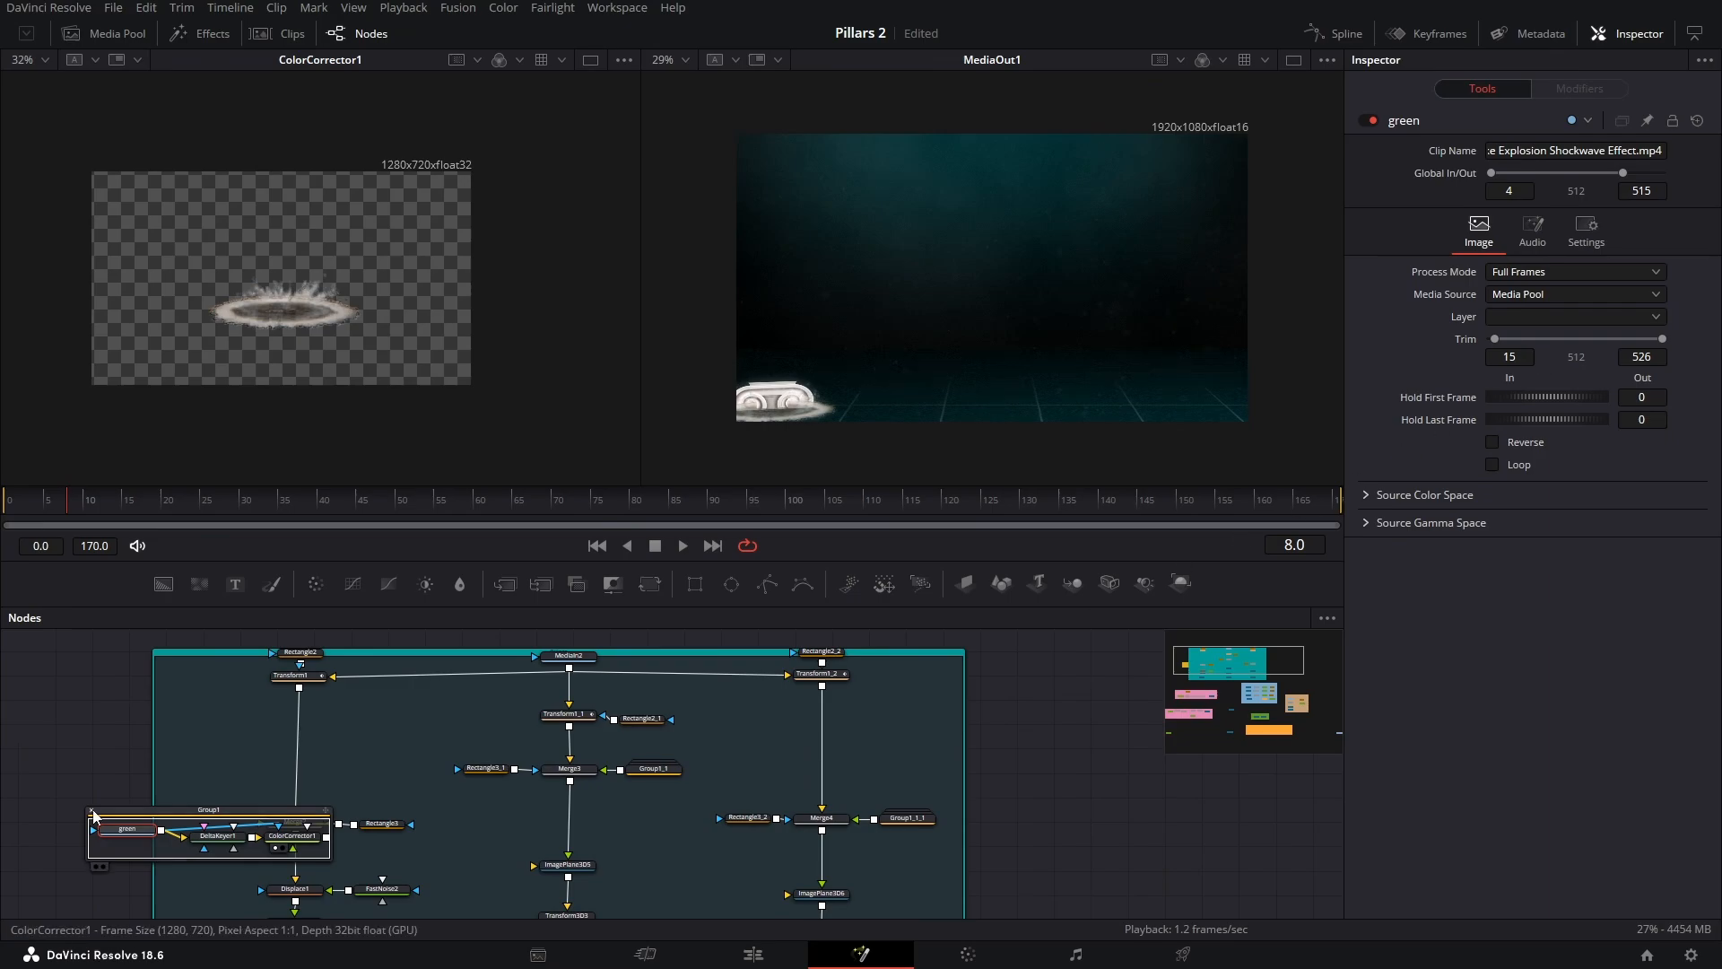
pyautogui.click(91, 809)
# View the Rectangle3 mask that feeds Merge2
pyautogui.moveTo(387, 829)
pyautogui.mouseDown()
pyautogui.moveTo(379, 810)
pyautogui.moveTo(364, 825)
pyautogui.moveTo(408, 818)
pyautogui.moveTo(387, 828)
pyautogui.mouseUp()
pyautogui.press('1')
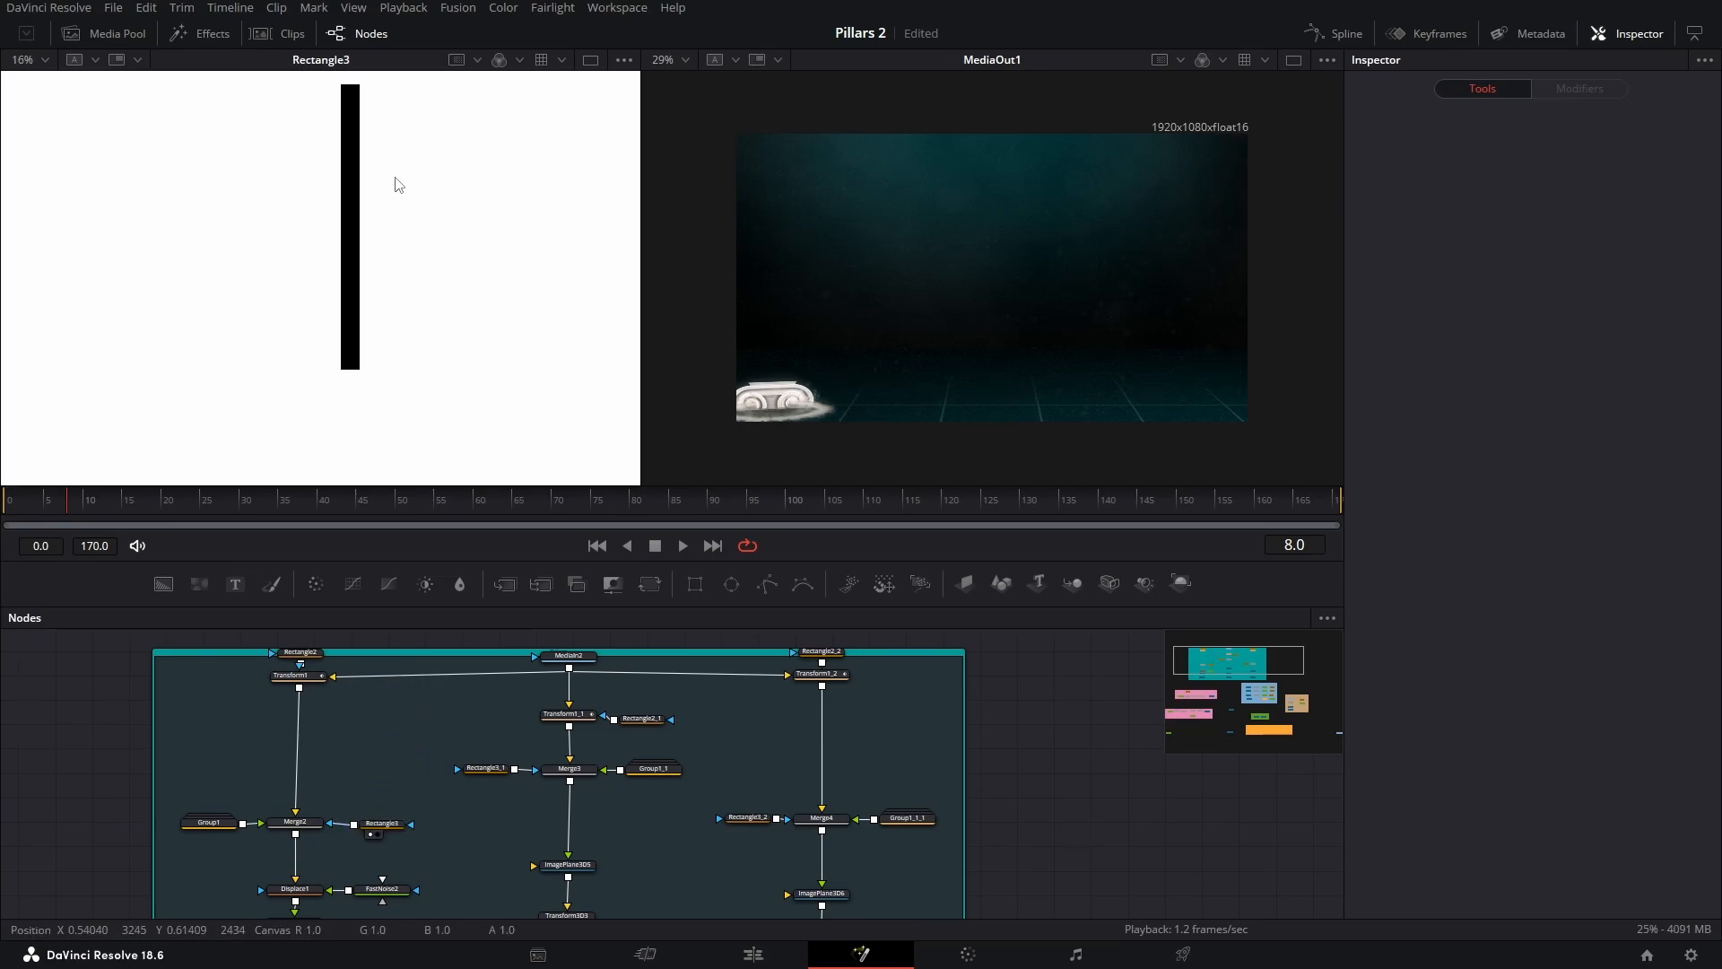
pyautogui.moveTo(392, 180); pyautogui.dragTo(376, 326)
# View Merge2's output up close at the pillar's base and scrub from frame 8 to frame 19
pyautogui.moveTo(303, 822); pyautogui.dragTo(356, 370)
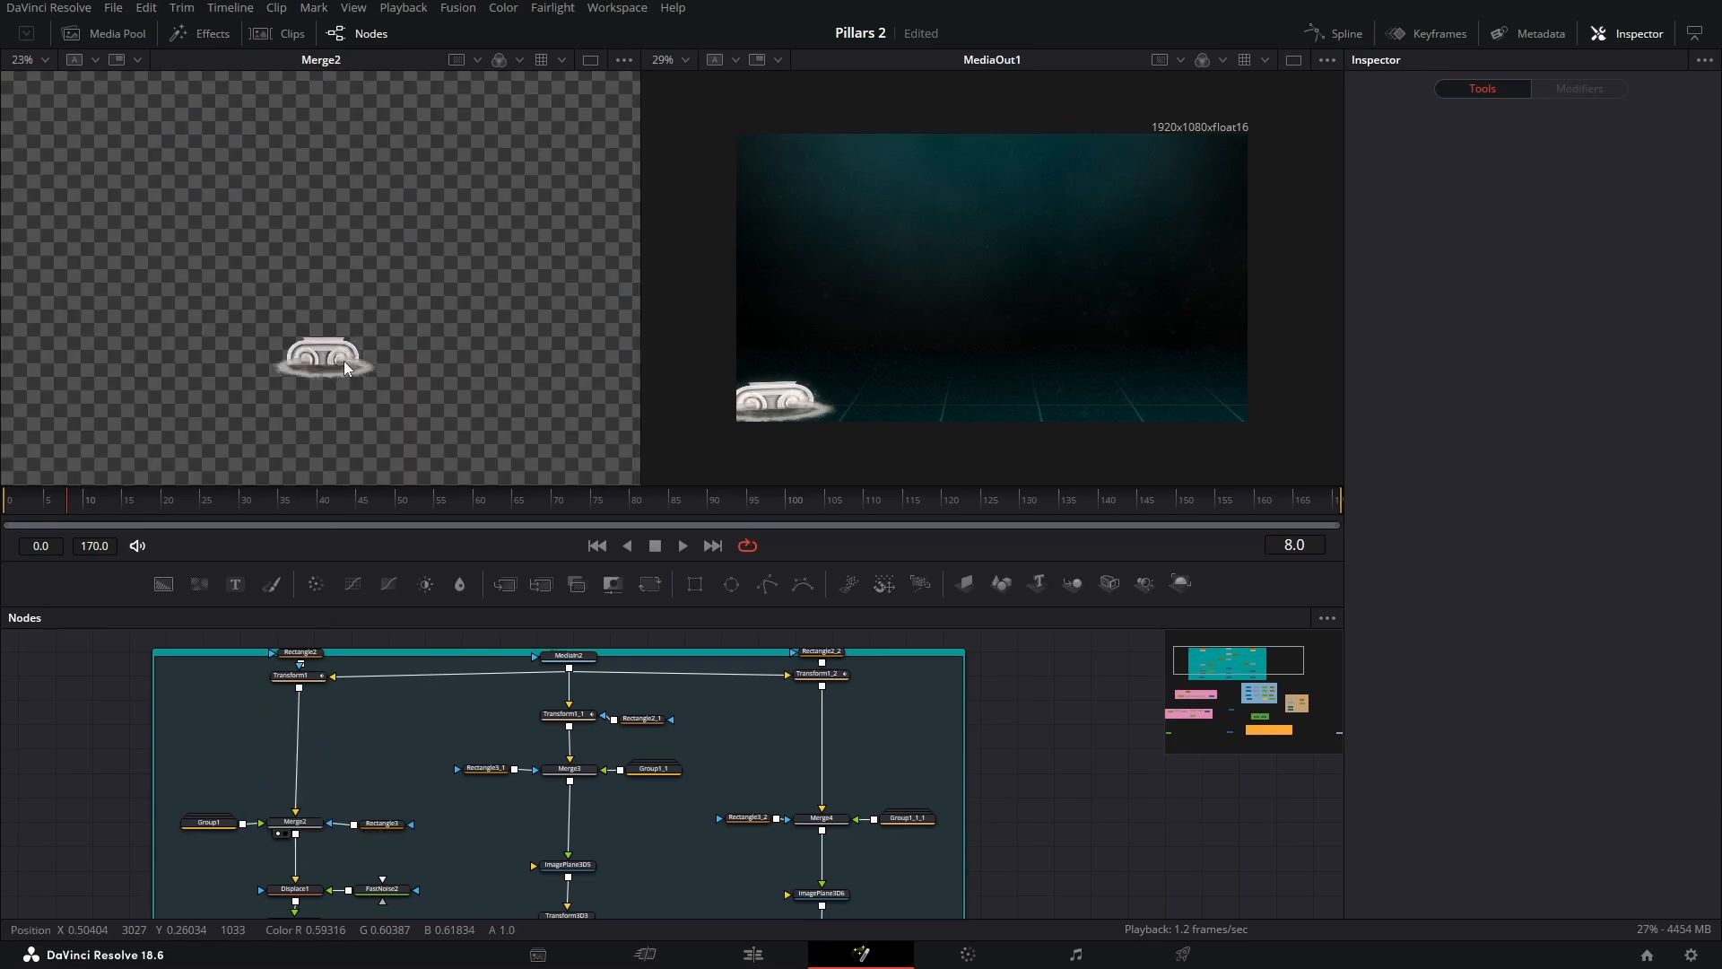
pyautogui.scroll(6, 332, 351)
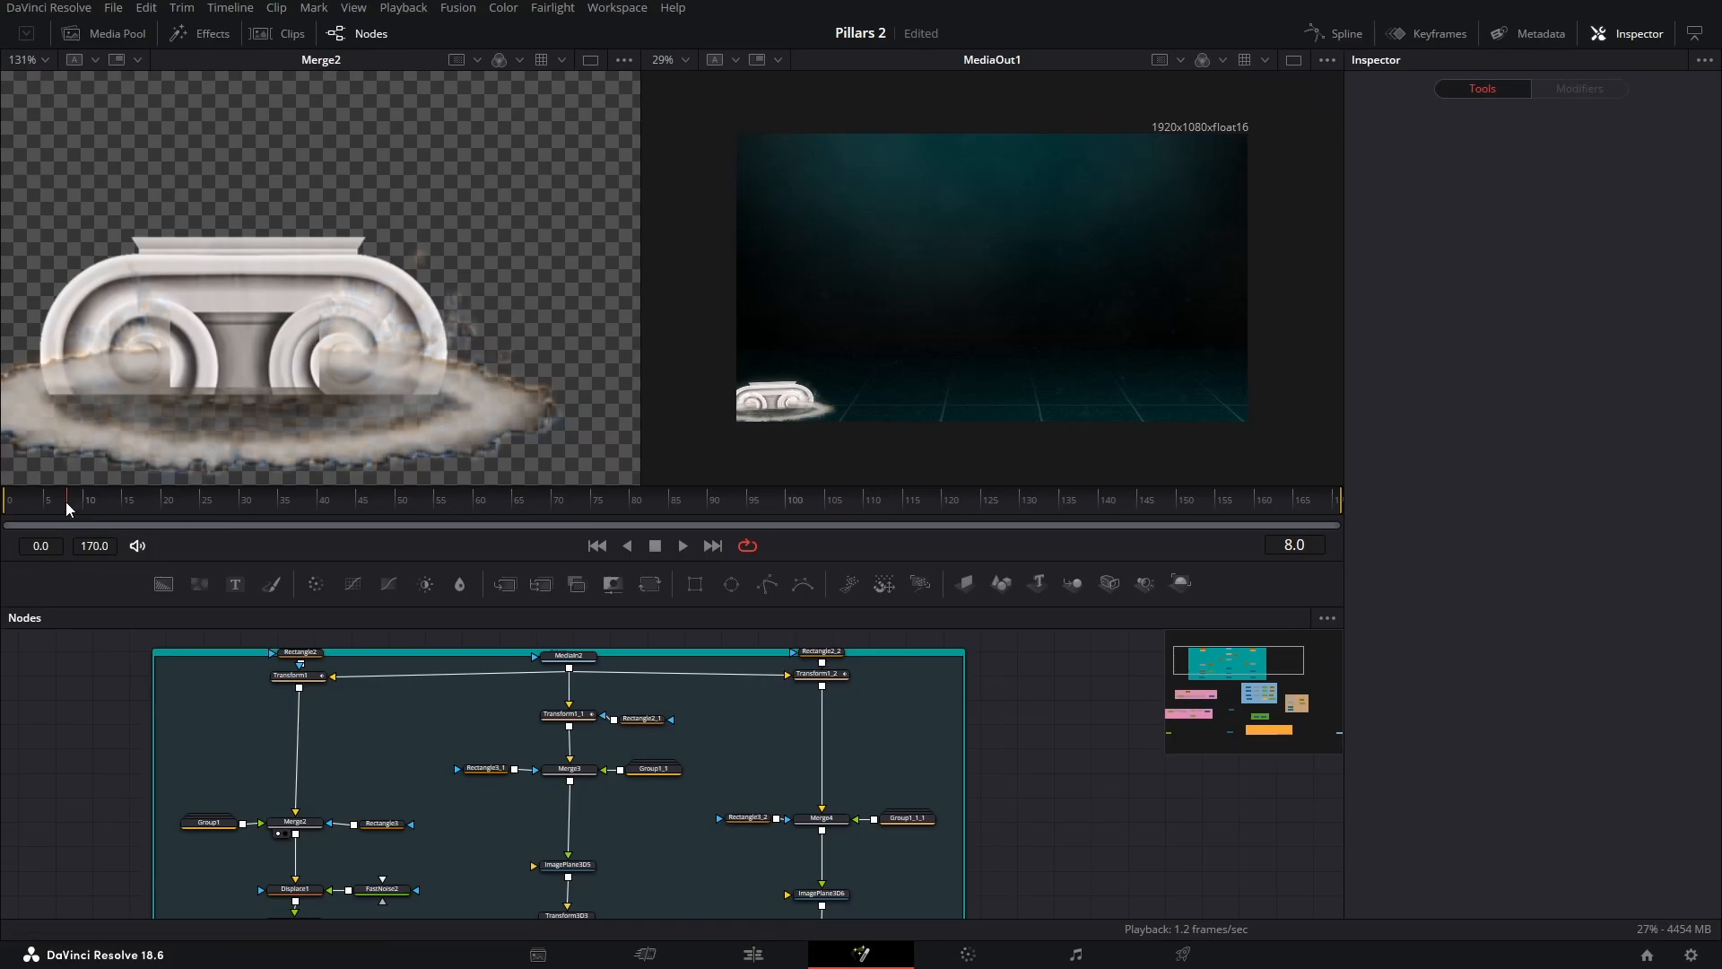
pyautogui.moveTo(67, 503); pyautogui.dragTo(154, 490)
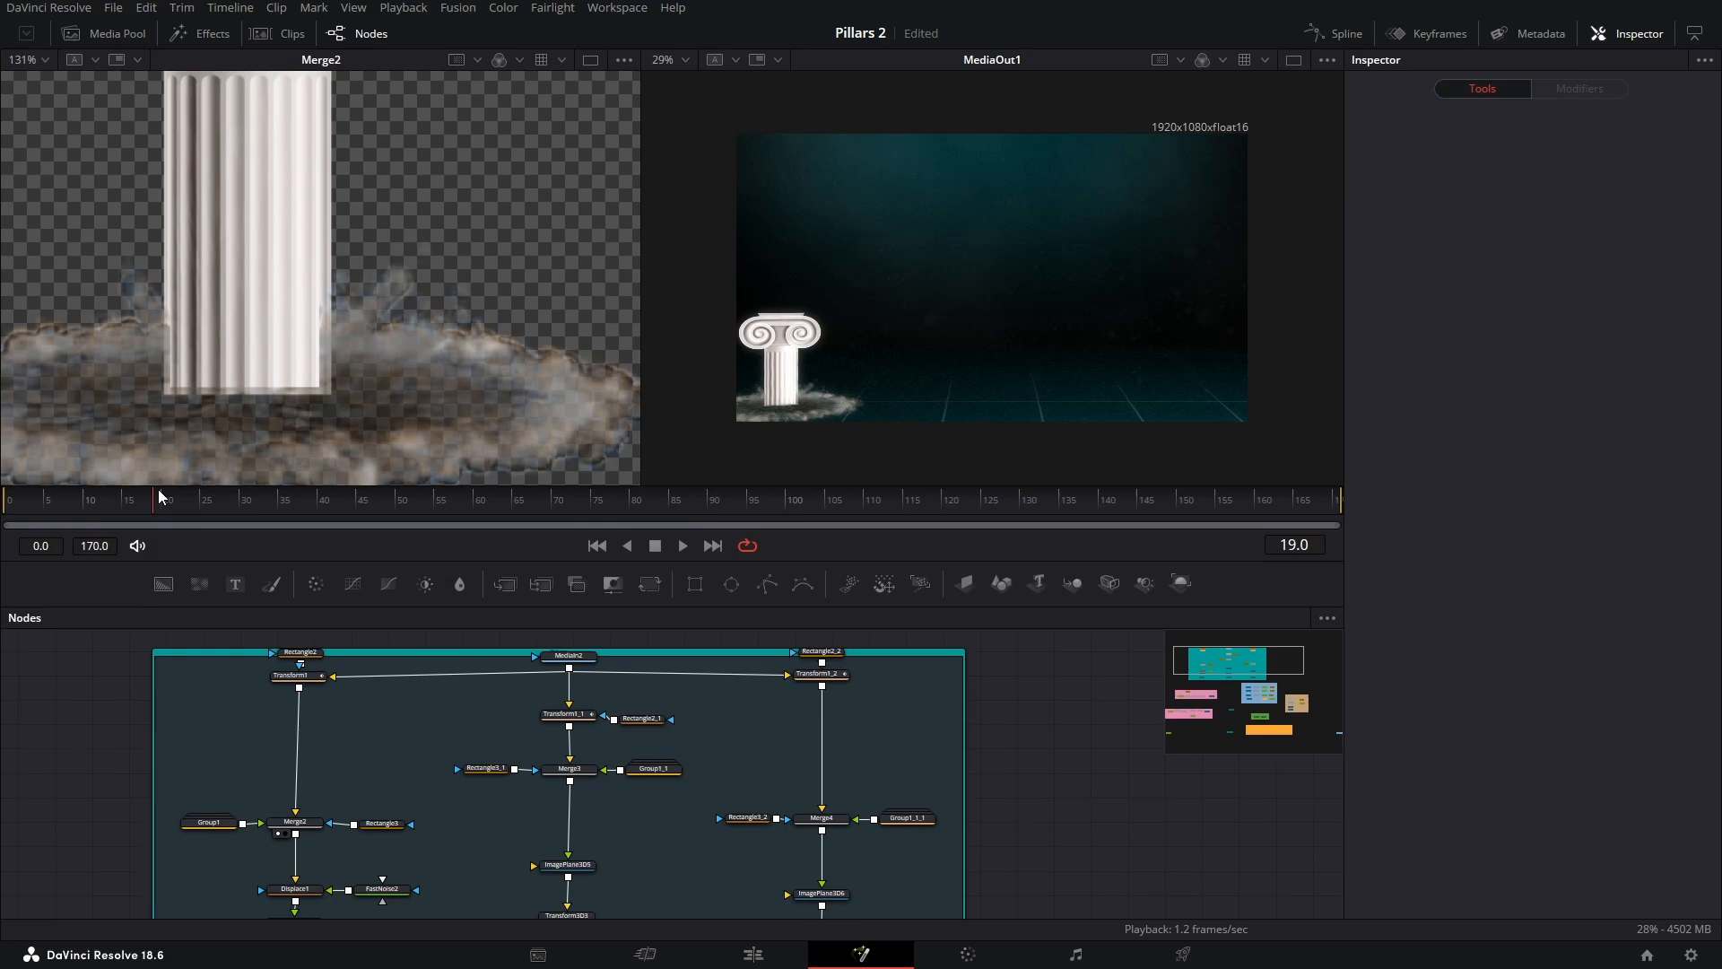
# Disconnect Rectangle3 from Merge2, inspect the unmasked dust up to frame 30, and reconnect the mask
pyautogui.click(341, 825)
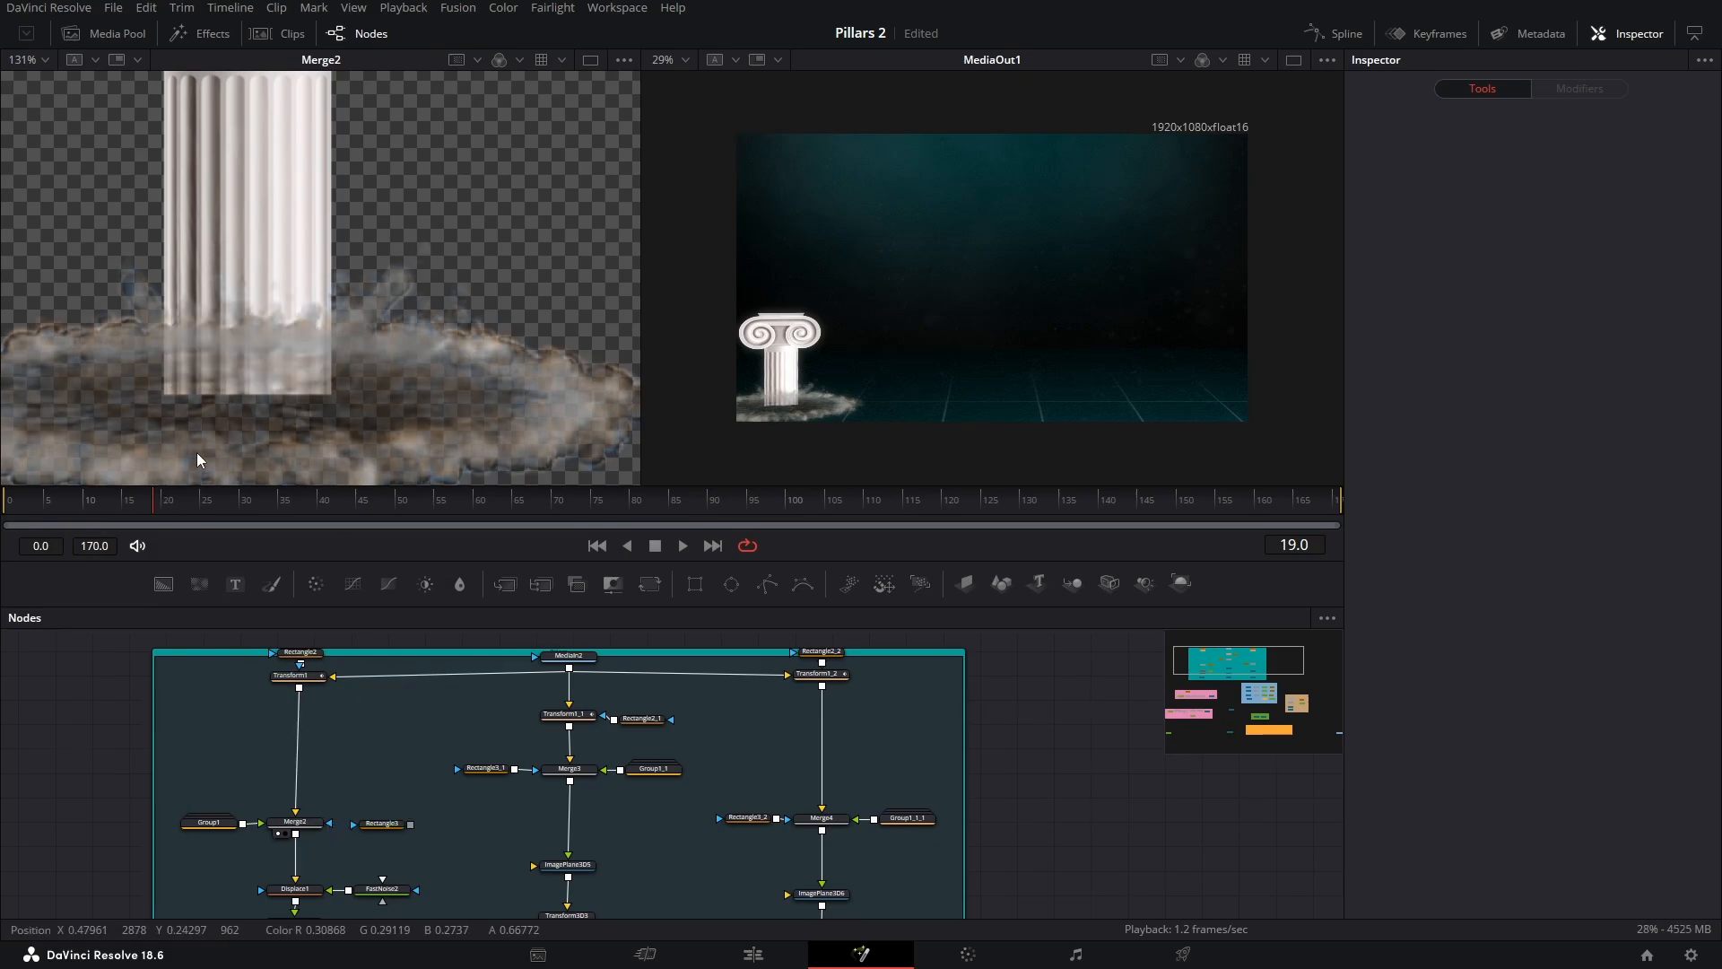
pyautogui.moveTo(154, 505); pyautogui.dragTo(242, 479)
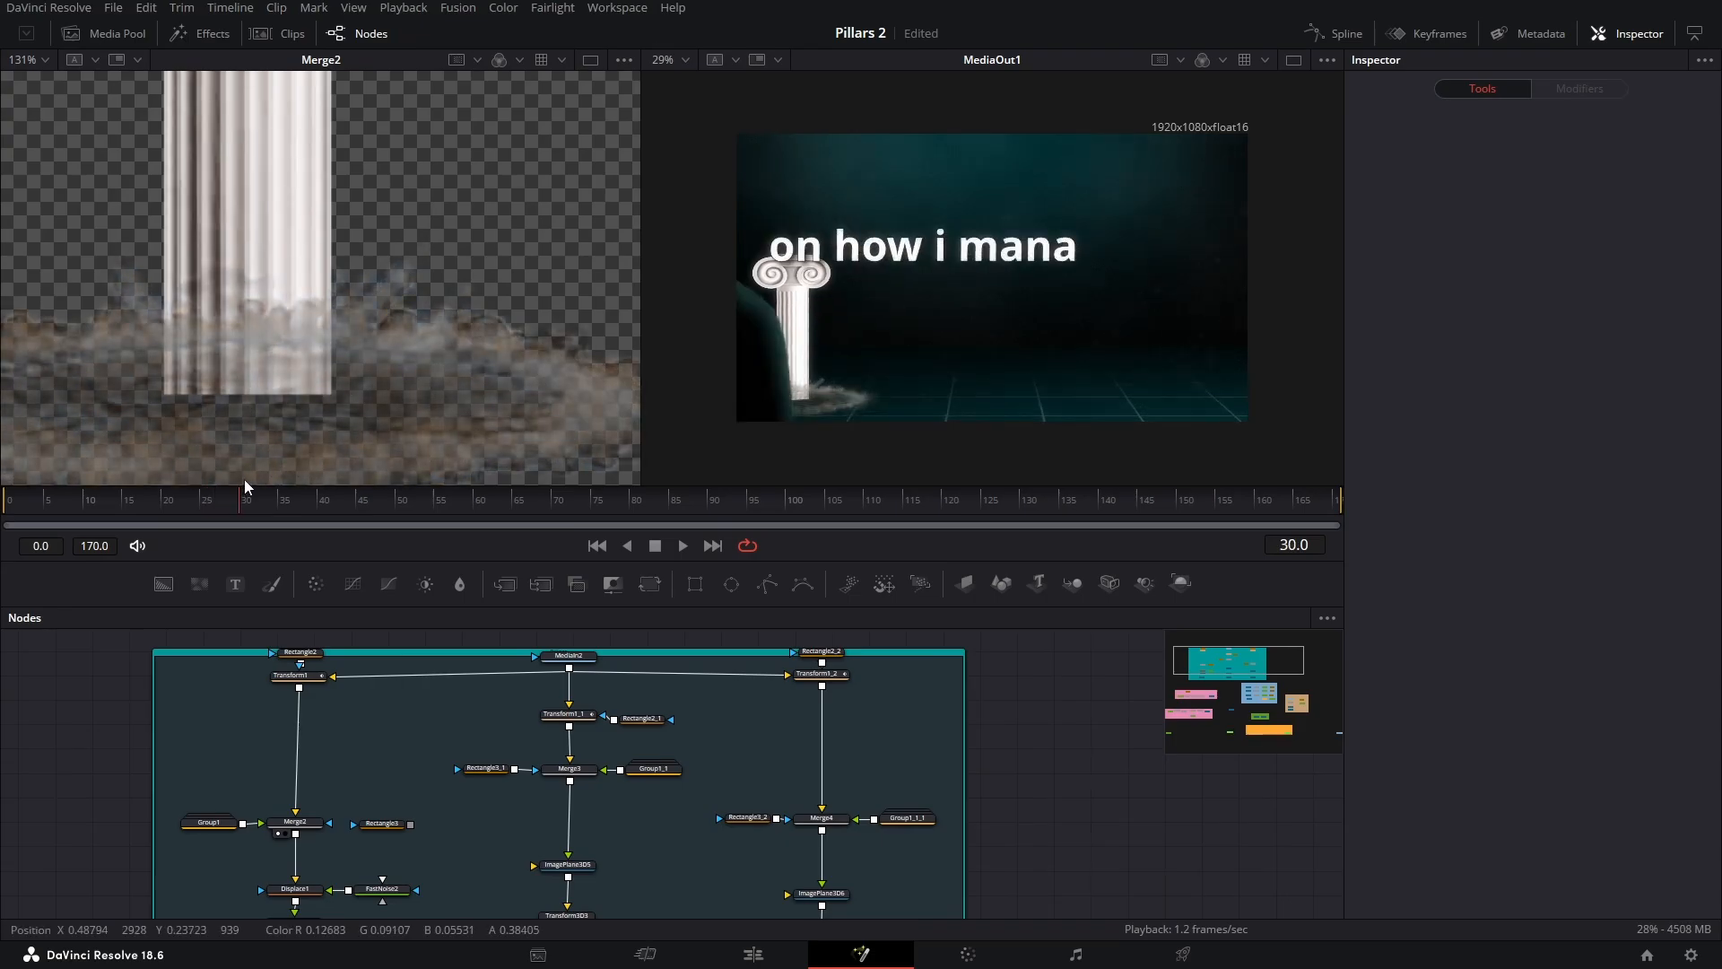
pyautogui.moveTo(411, 823); pyautogui.dragTo(346, 748)
# View Displace1's output, then delete the Displace1 and FastNoise2 nodes below Merge2
pyautogui.click(281, 841)
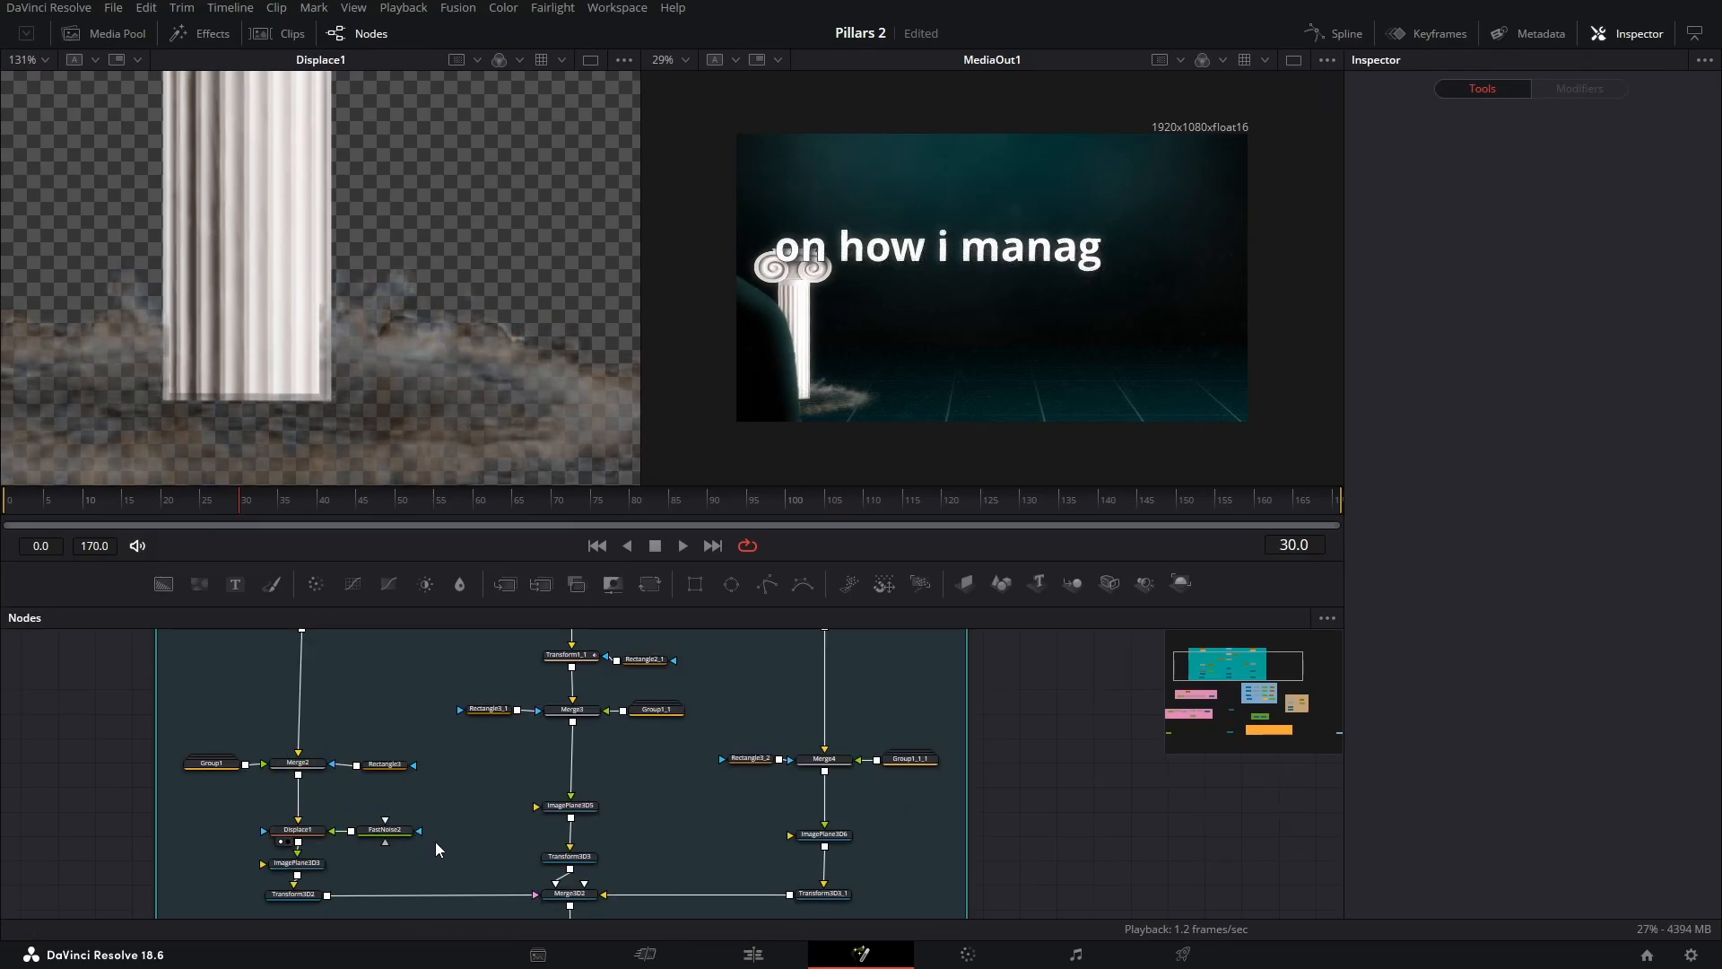
pyautogui.moveTo(428, 846); pyautogui.dragTo(278, 783)
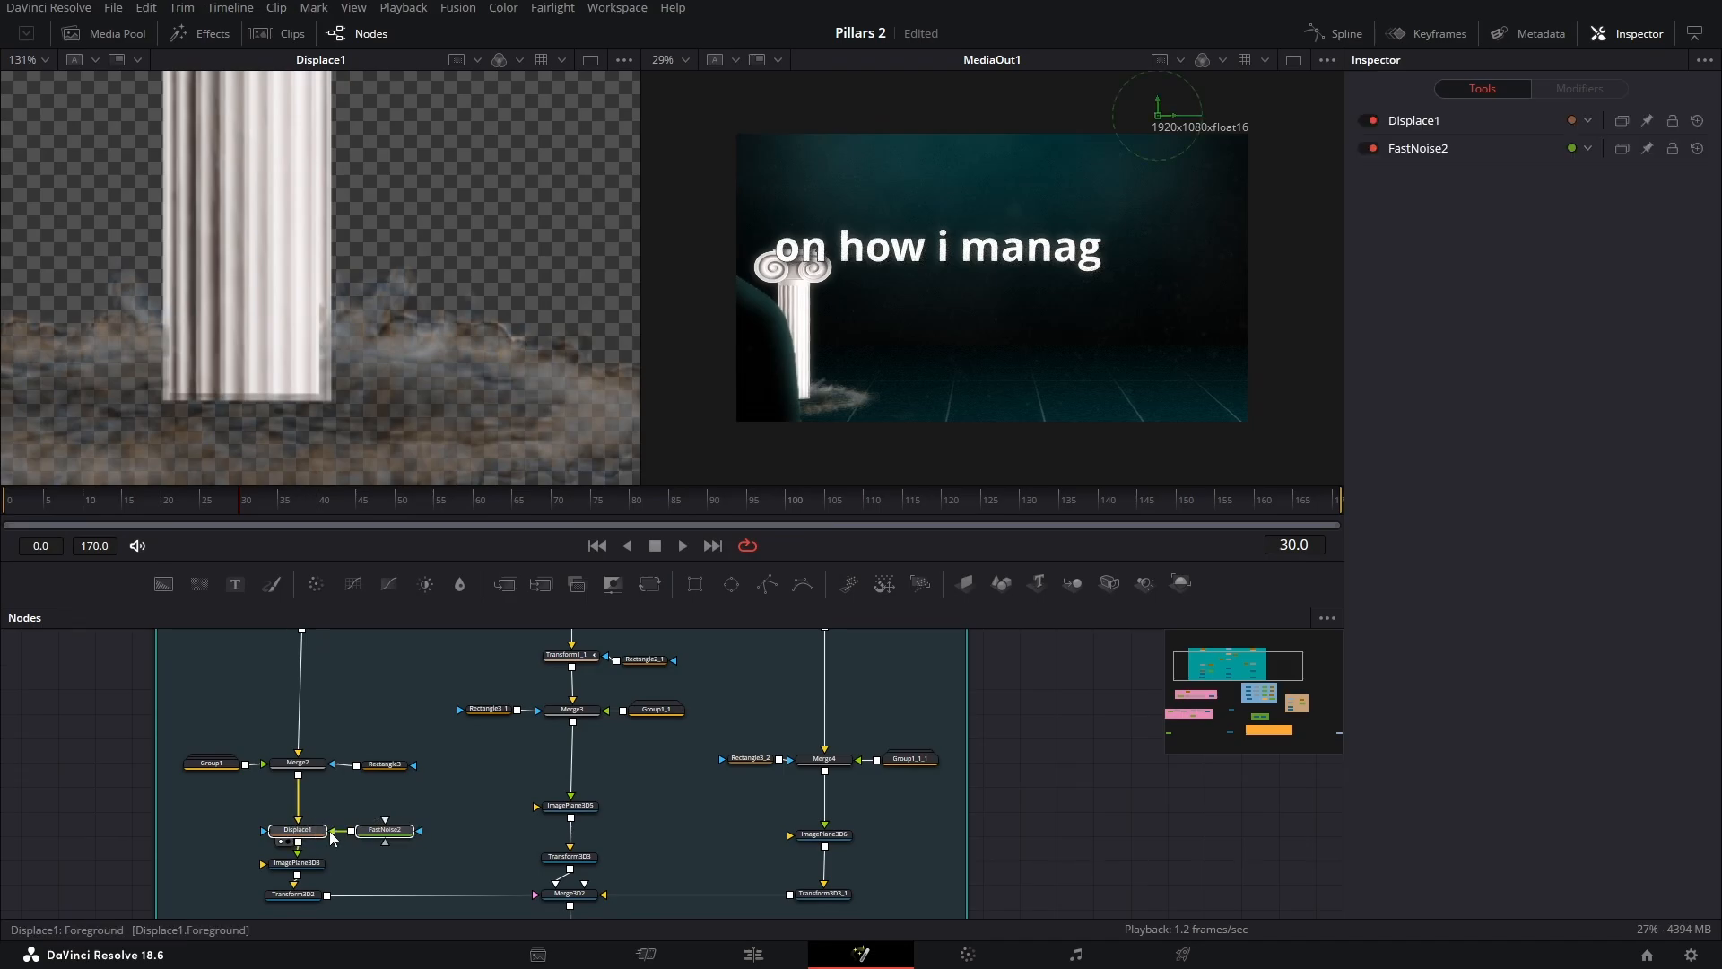
pyautogui.press('Delete')
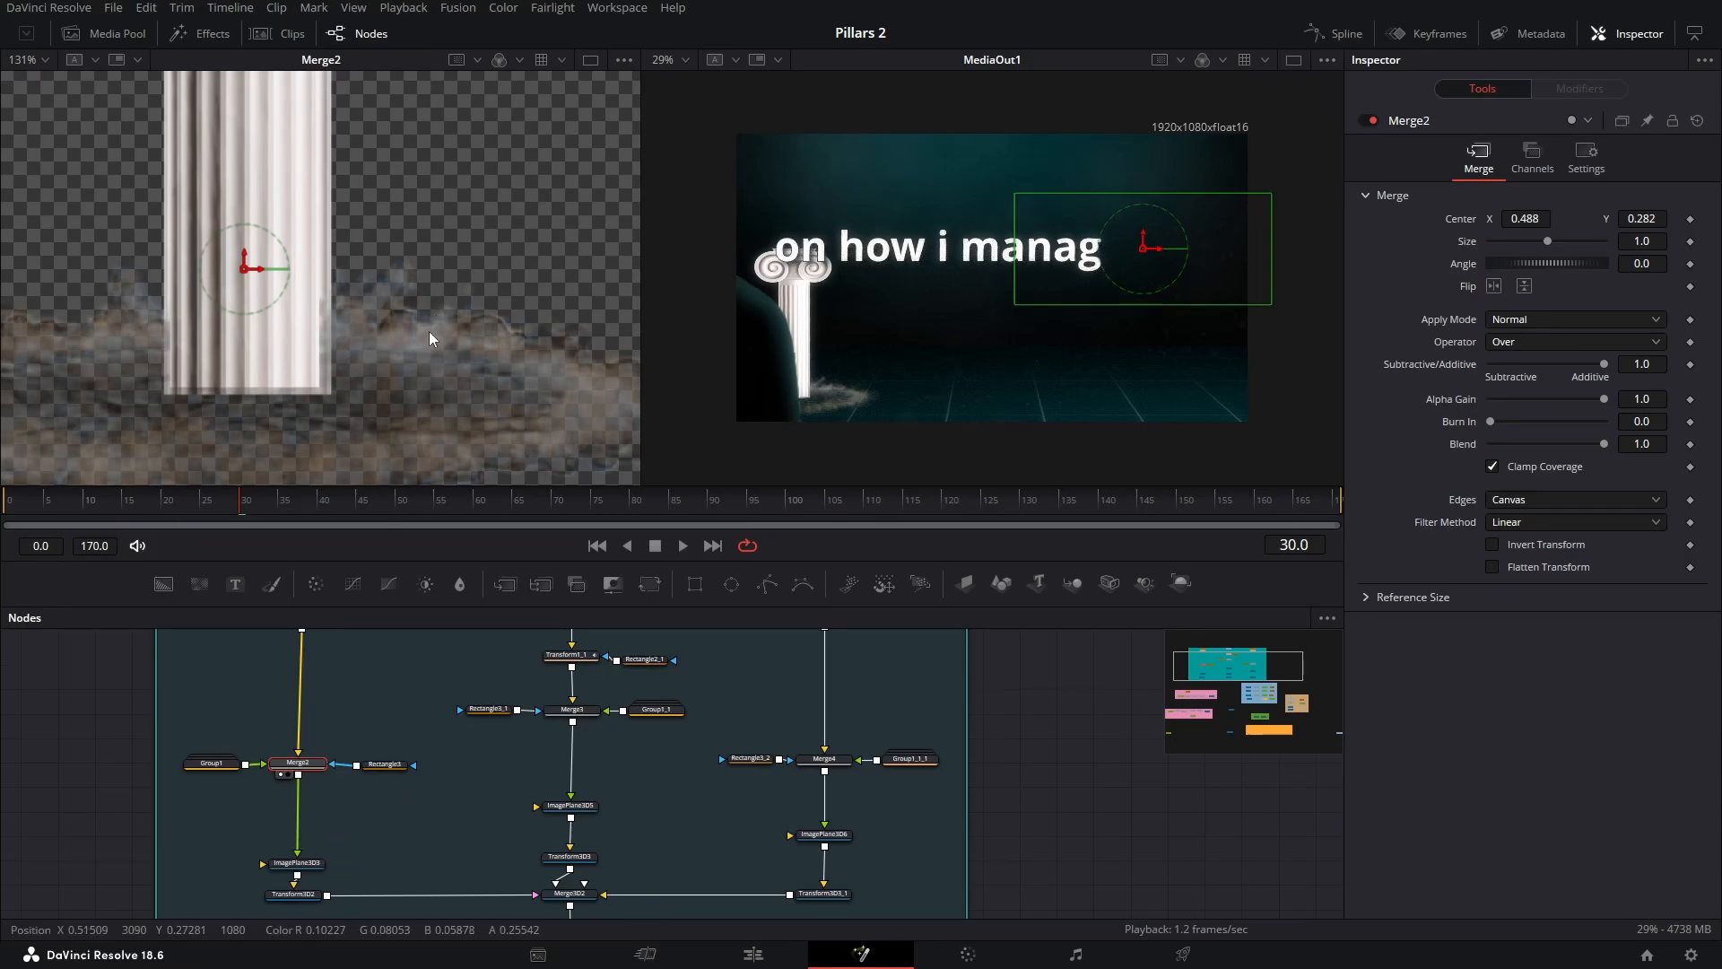
# View ImagePlane3D3's pillar up close in 3D and examine the node's settings
pyautogui.click(282, 875)
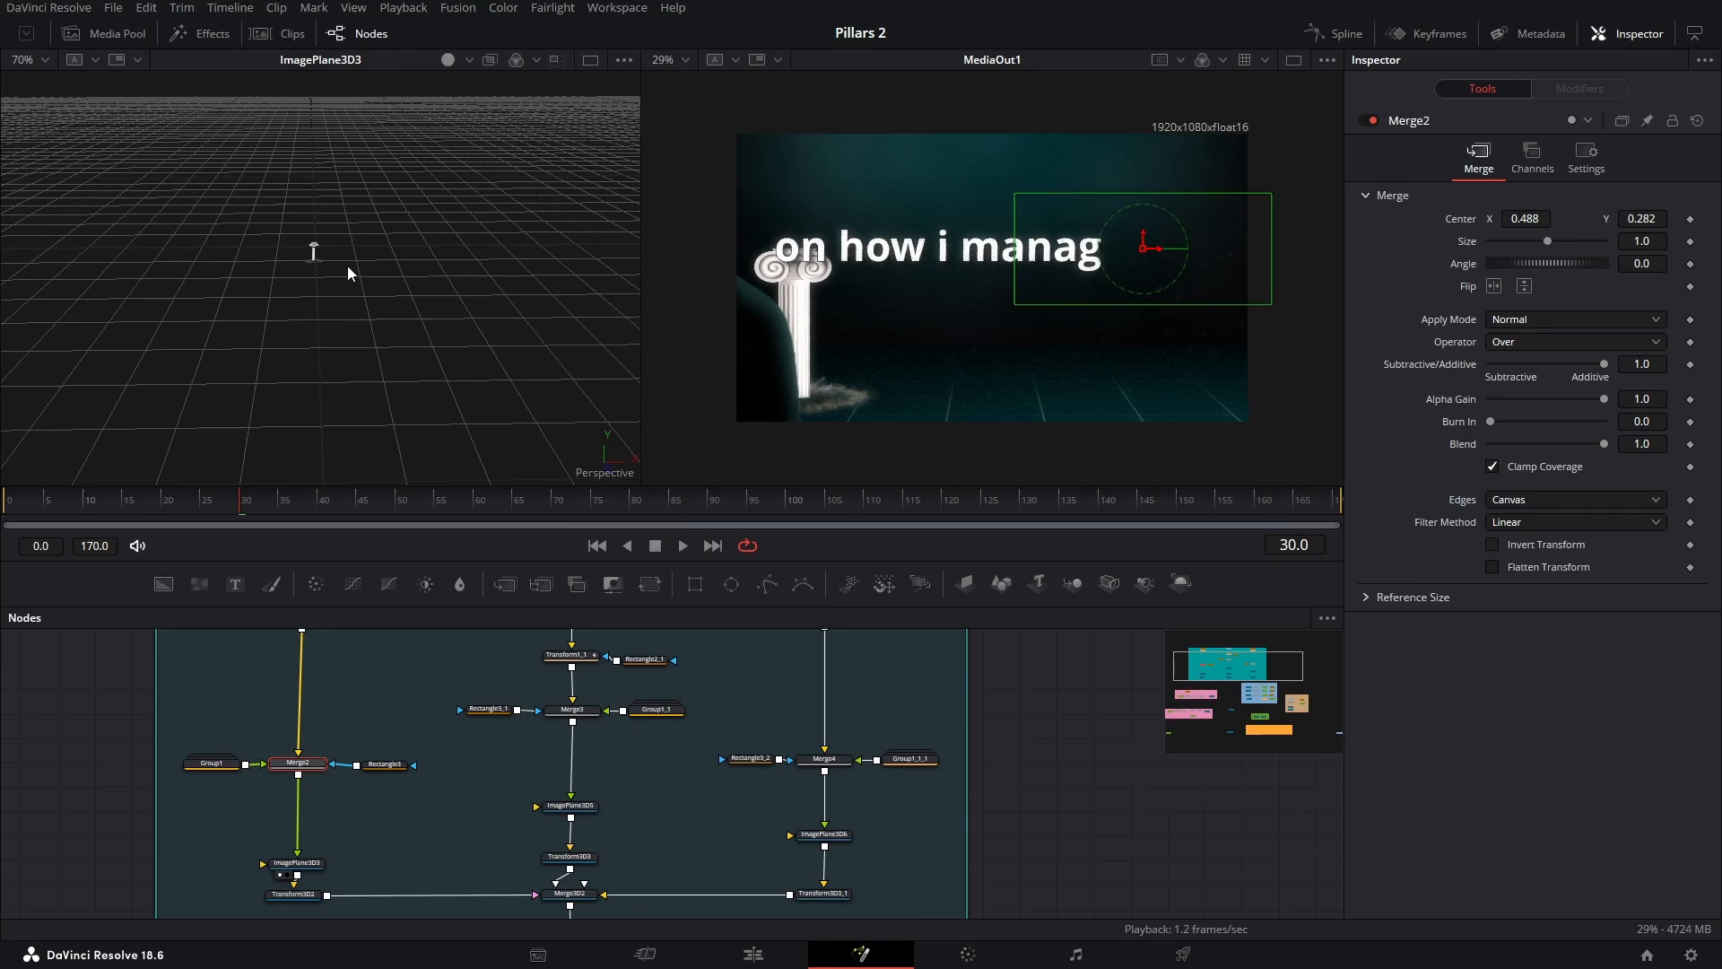
pyautogui.scroll(2, 322, 270)
pyautogui.scroll(10, 315, 374)
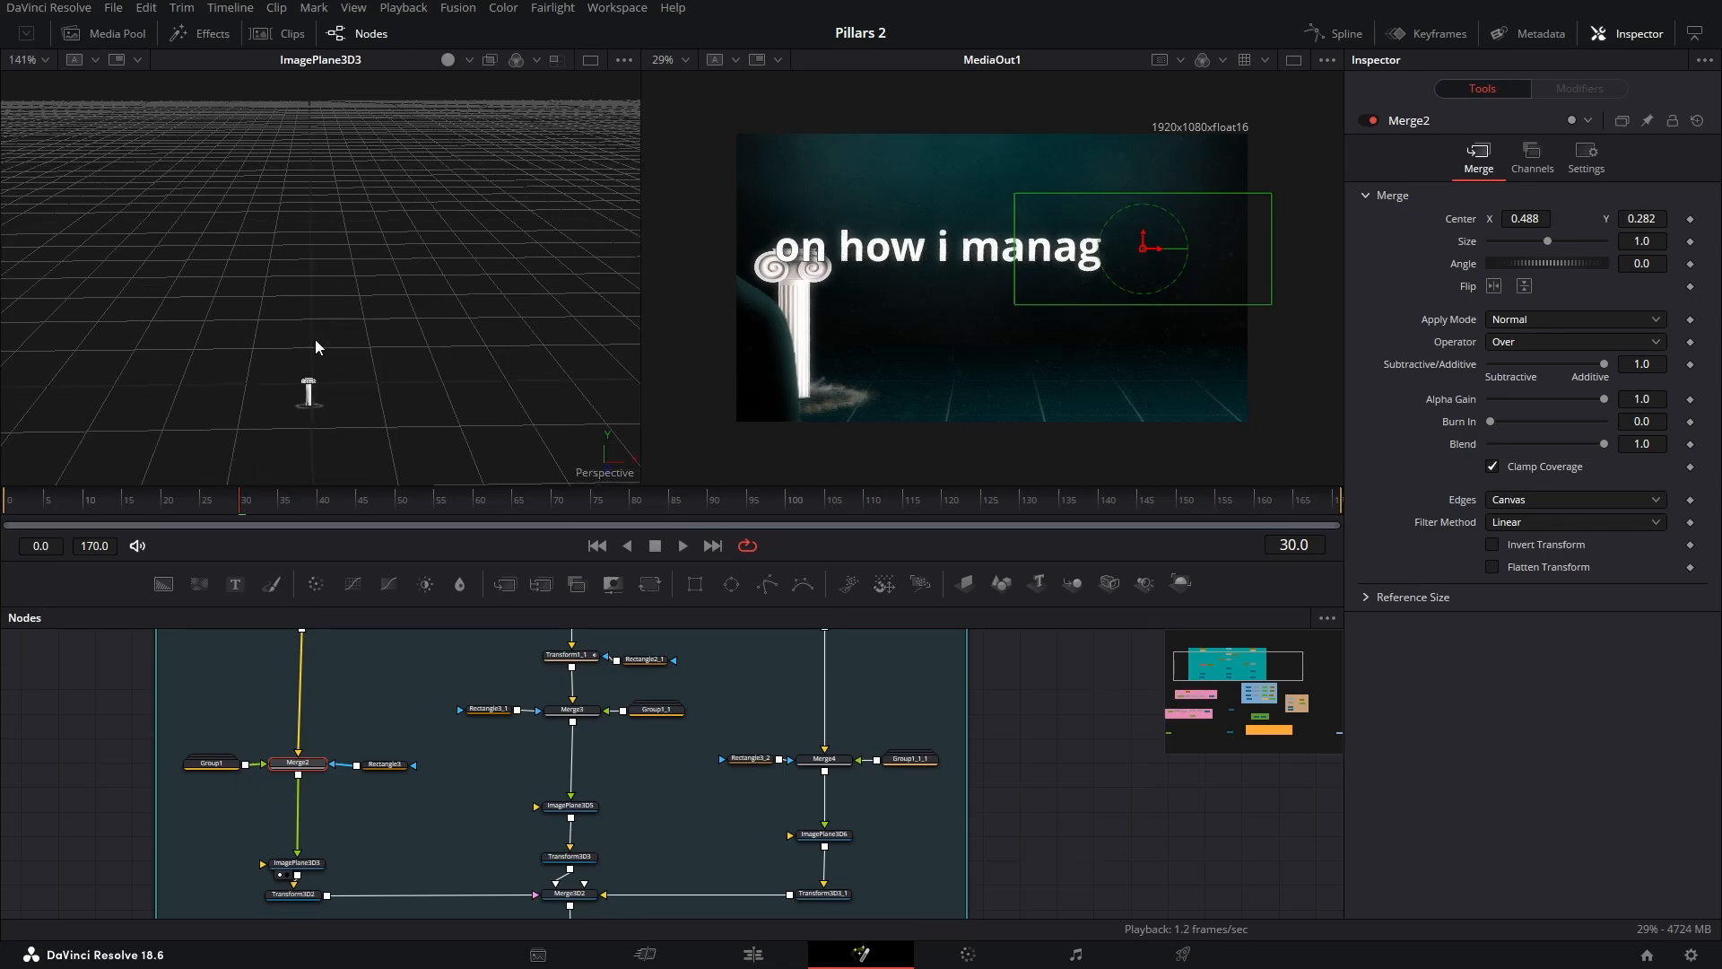
pyautogui.moveTo(368, 226); pyautogui.dragTo(383, 394)
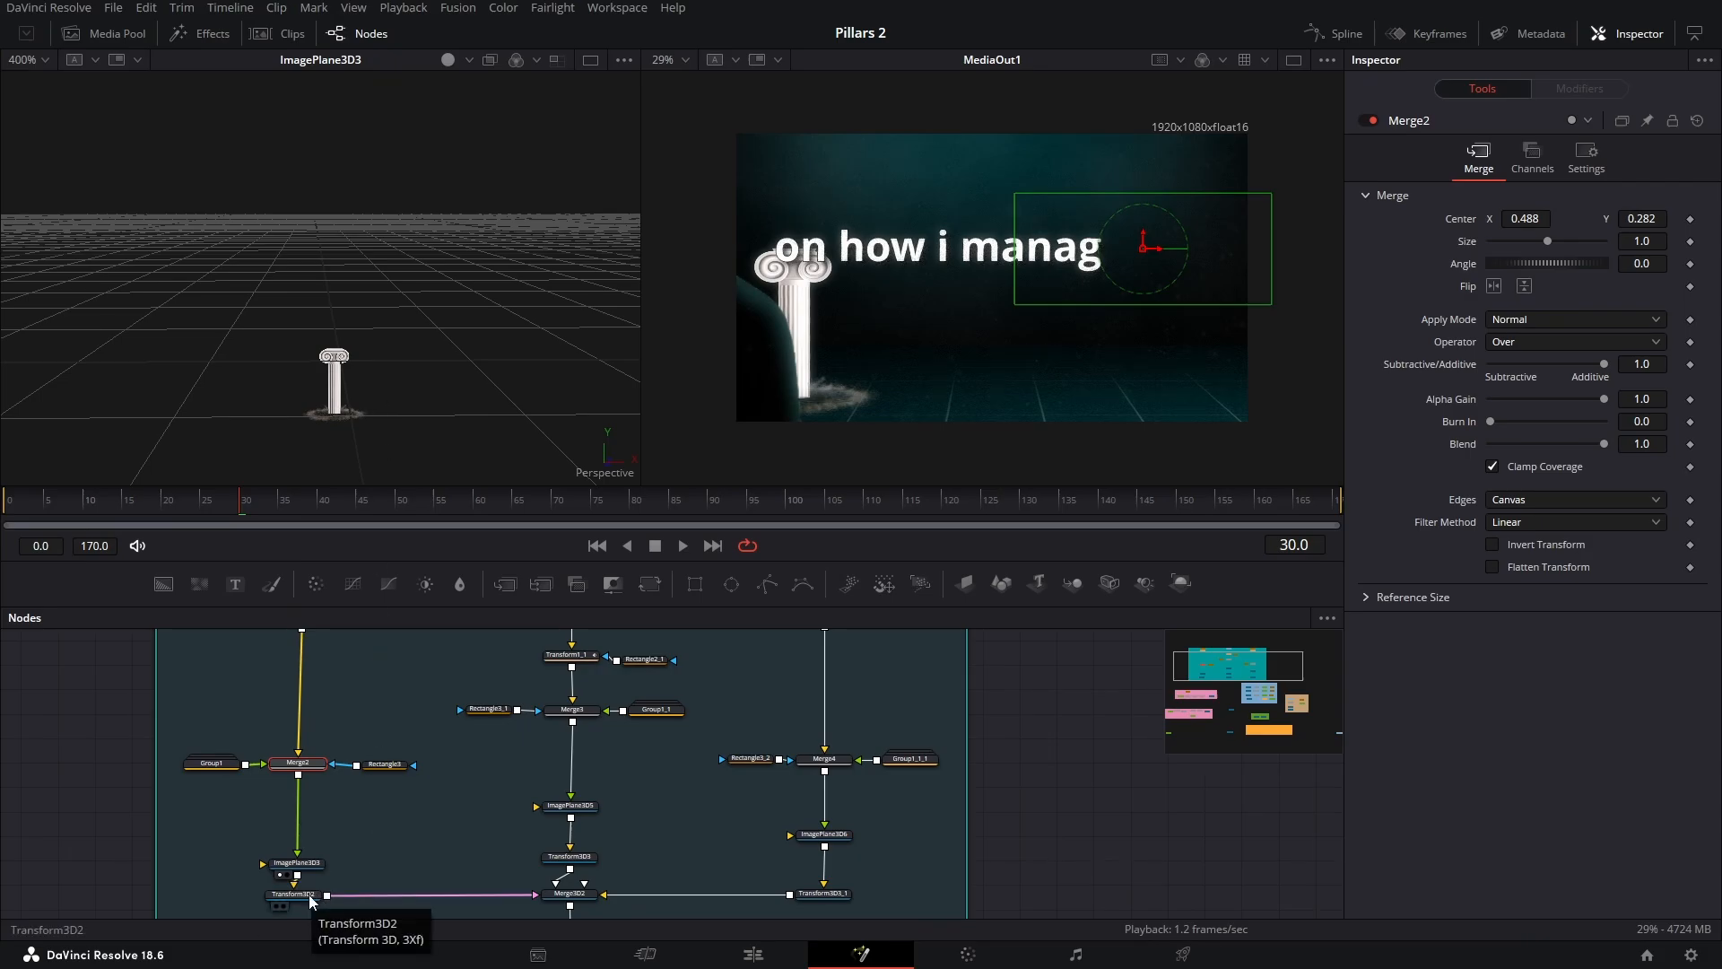
pyautogui.click(297, 863)
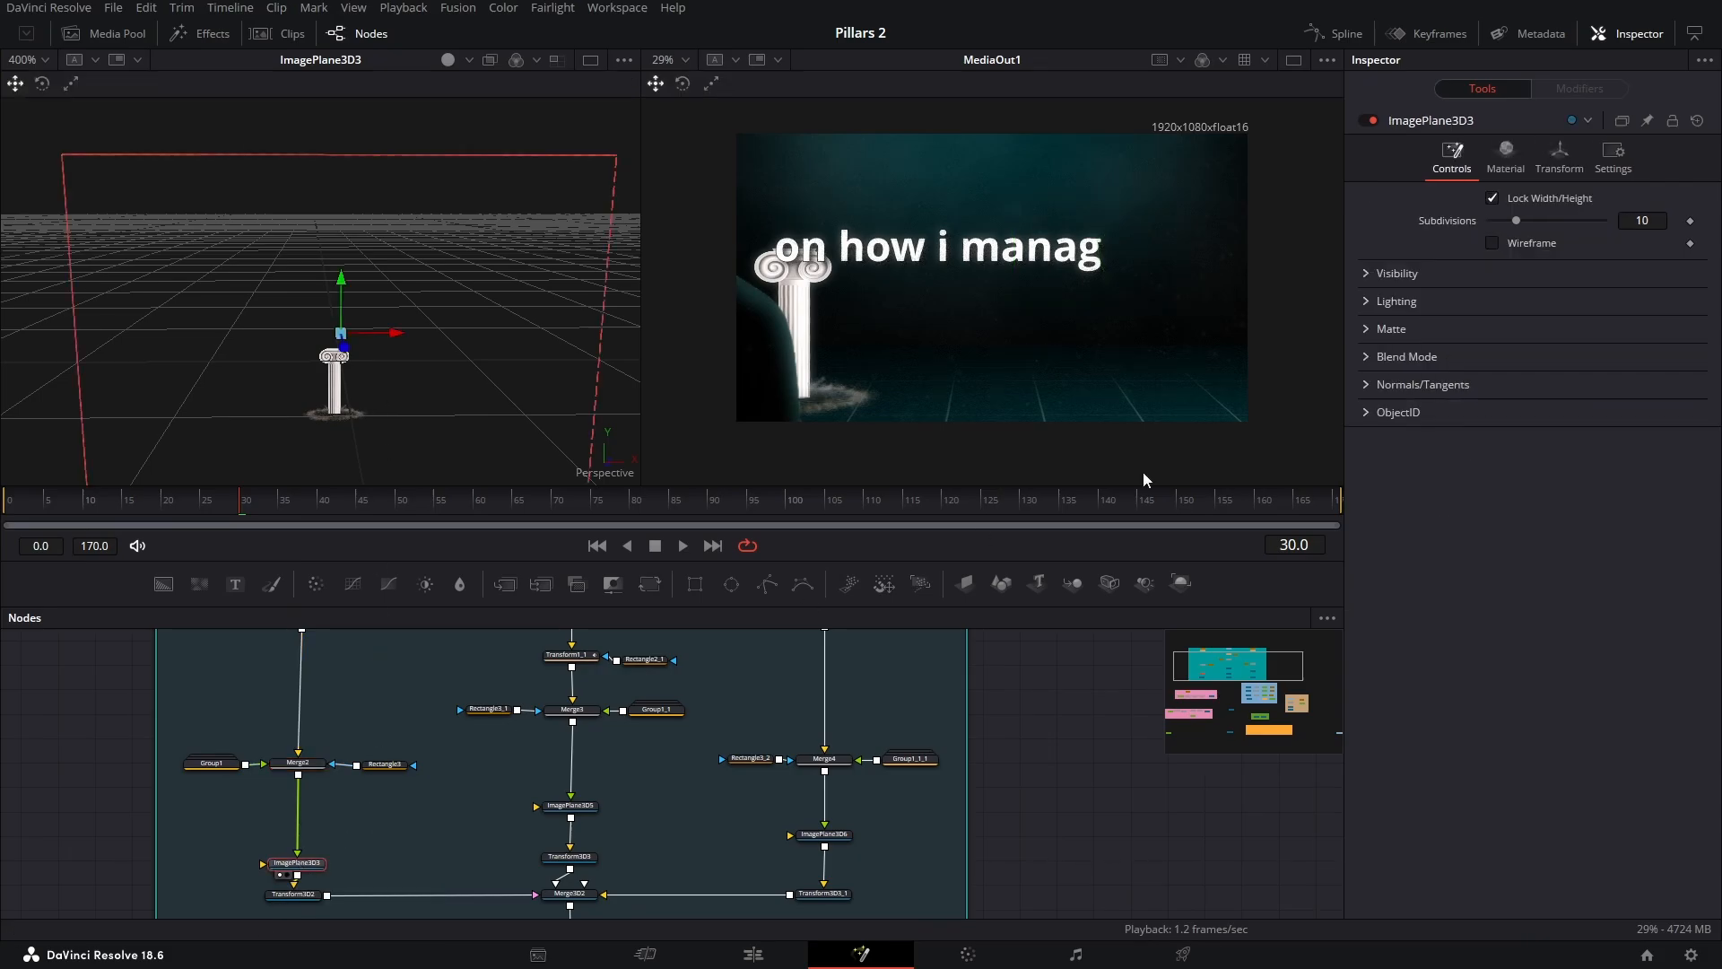
# Examine ImagePlane3D3's transform values, then view Transform3D2's pillar from an angle in 3D and inspect its transform settings
pyautogui.click(1558, 157)
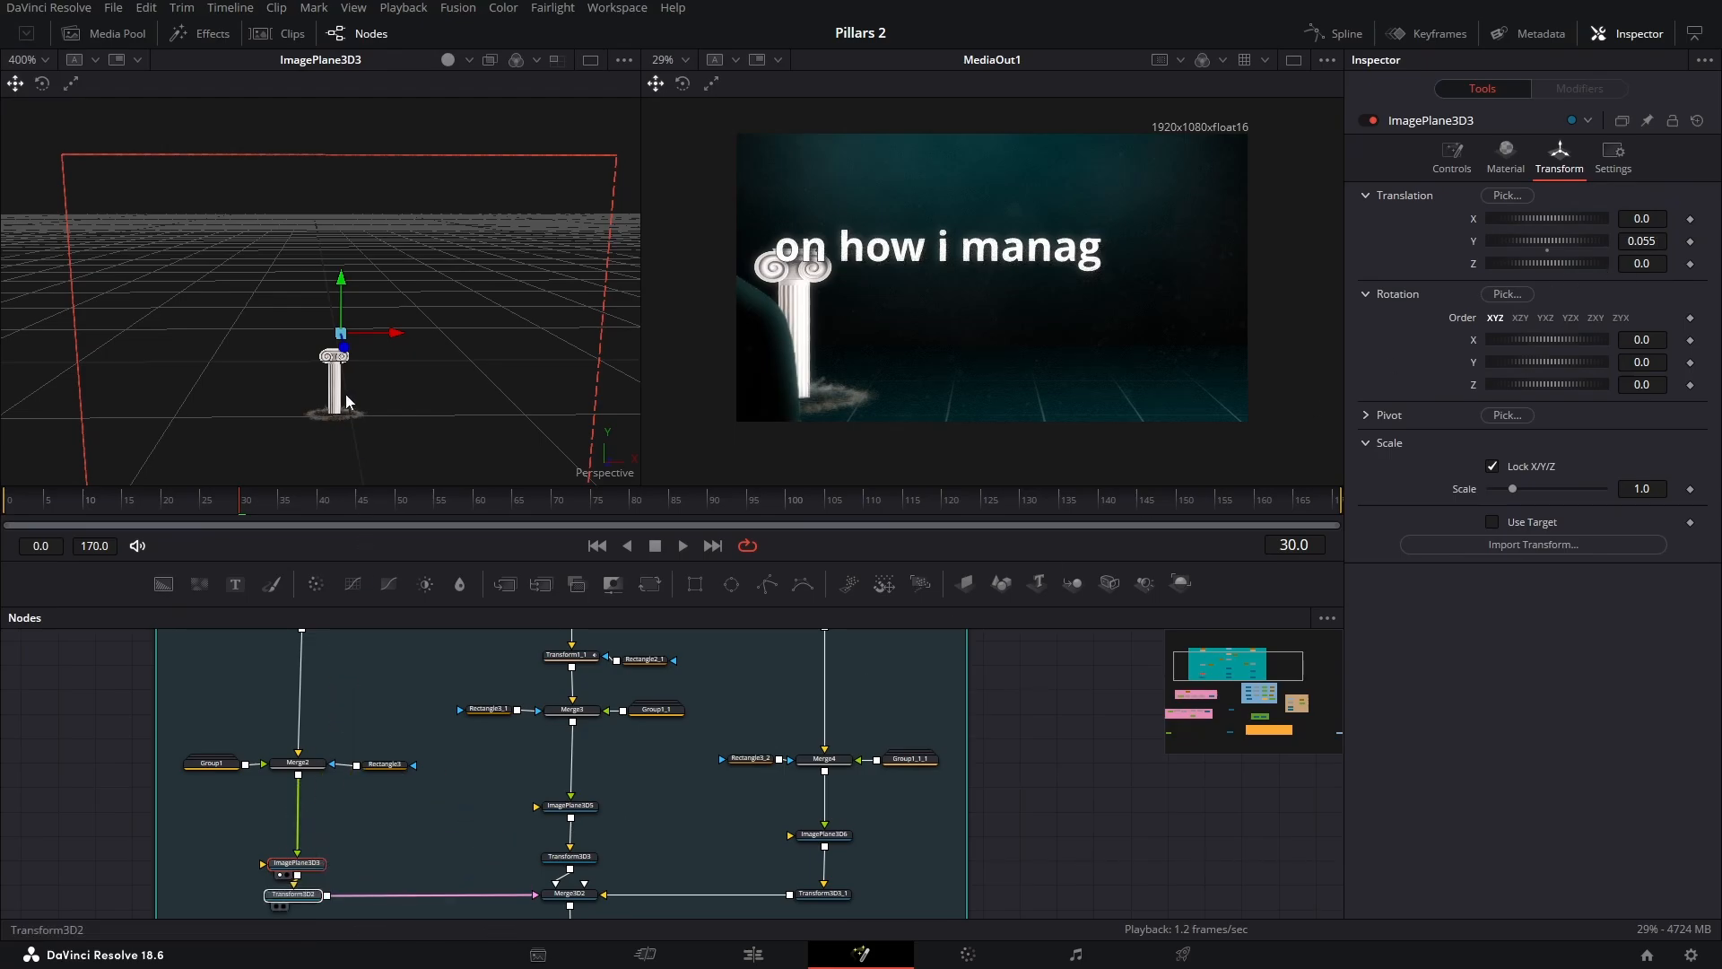
pyautogui.press('1')
pyautogui.moveTo(235, 391); pyautogui.dragTo(569, 306)
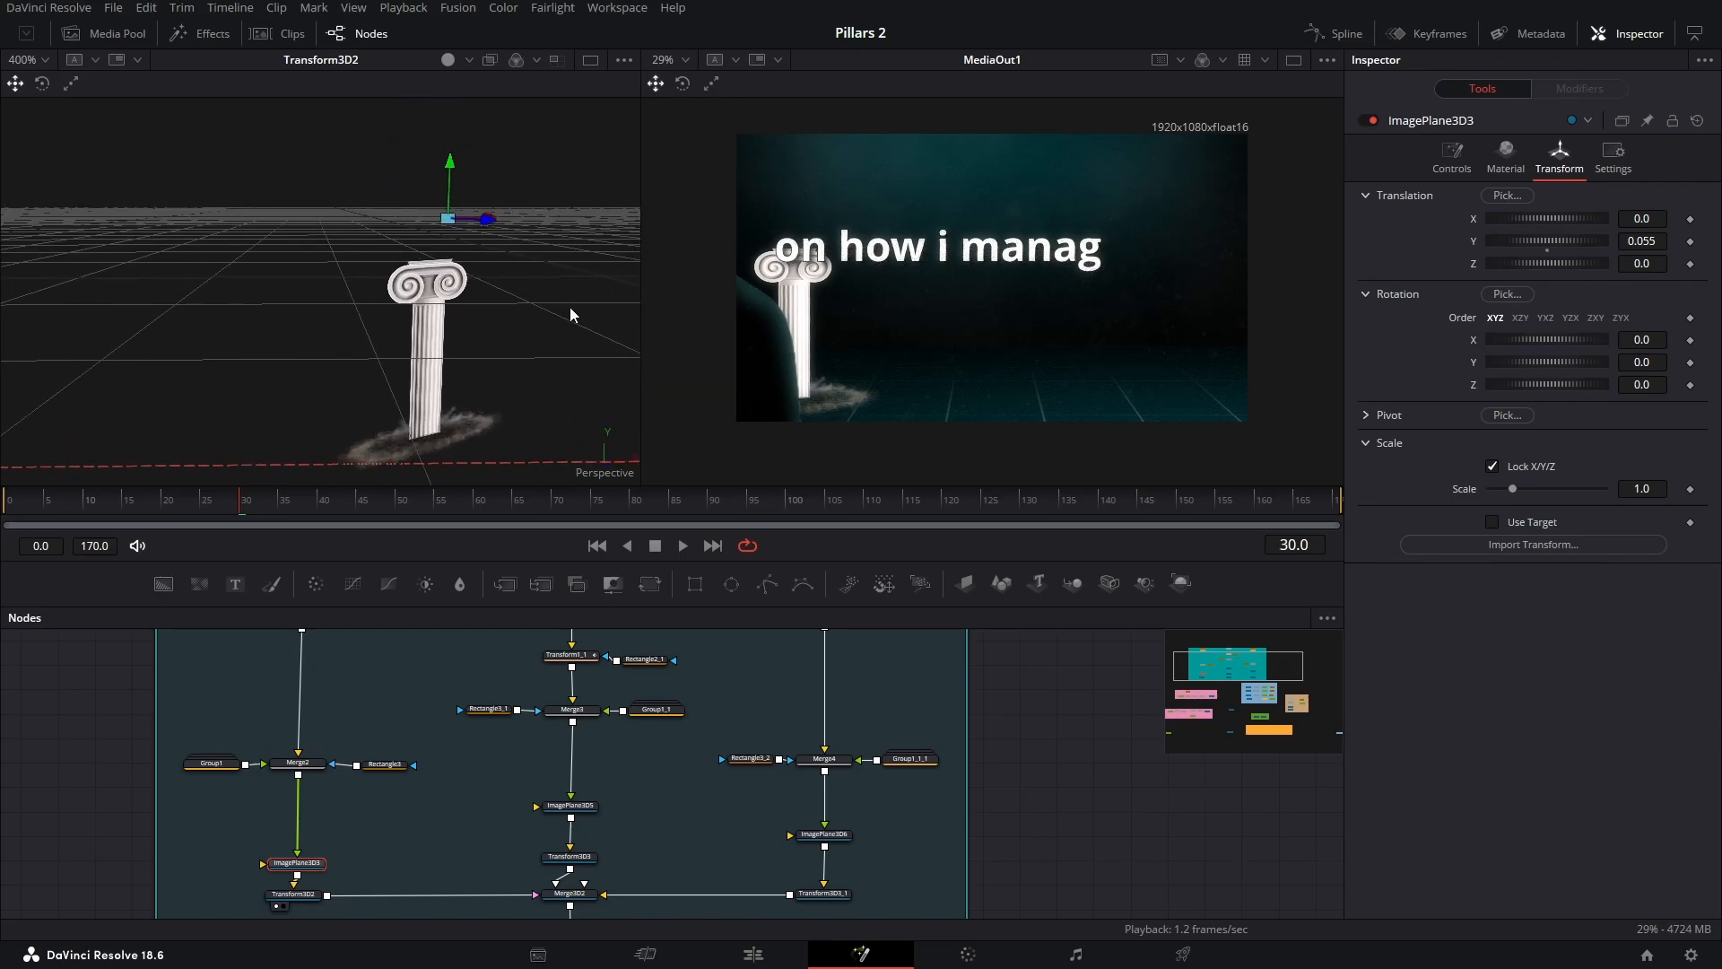
pyautogui.click(295, 895)
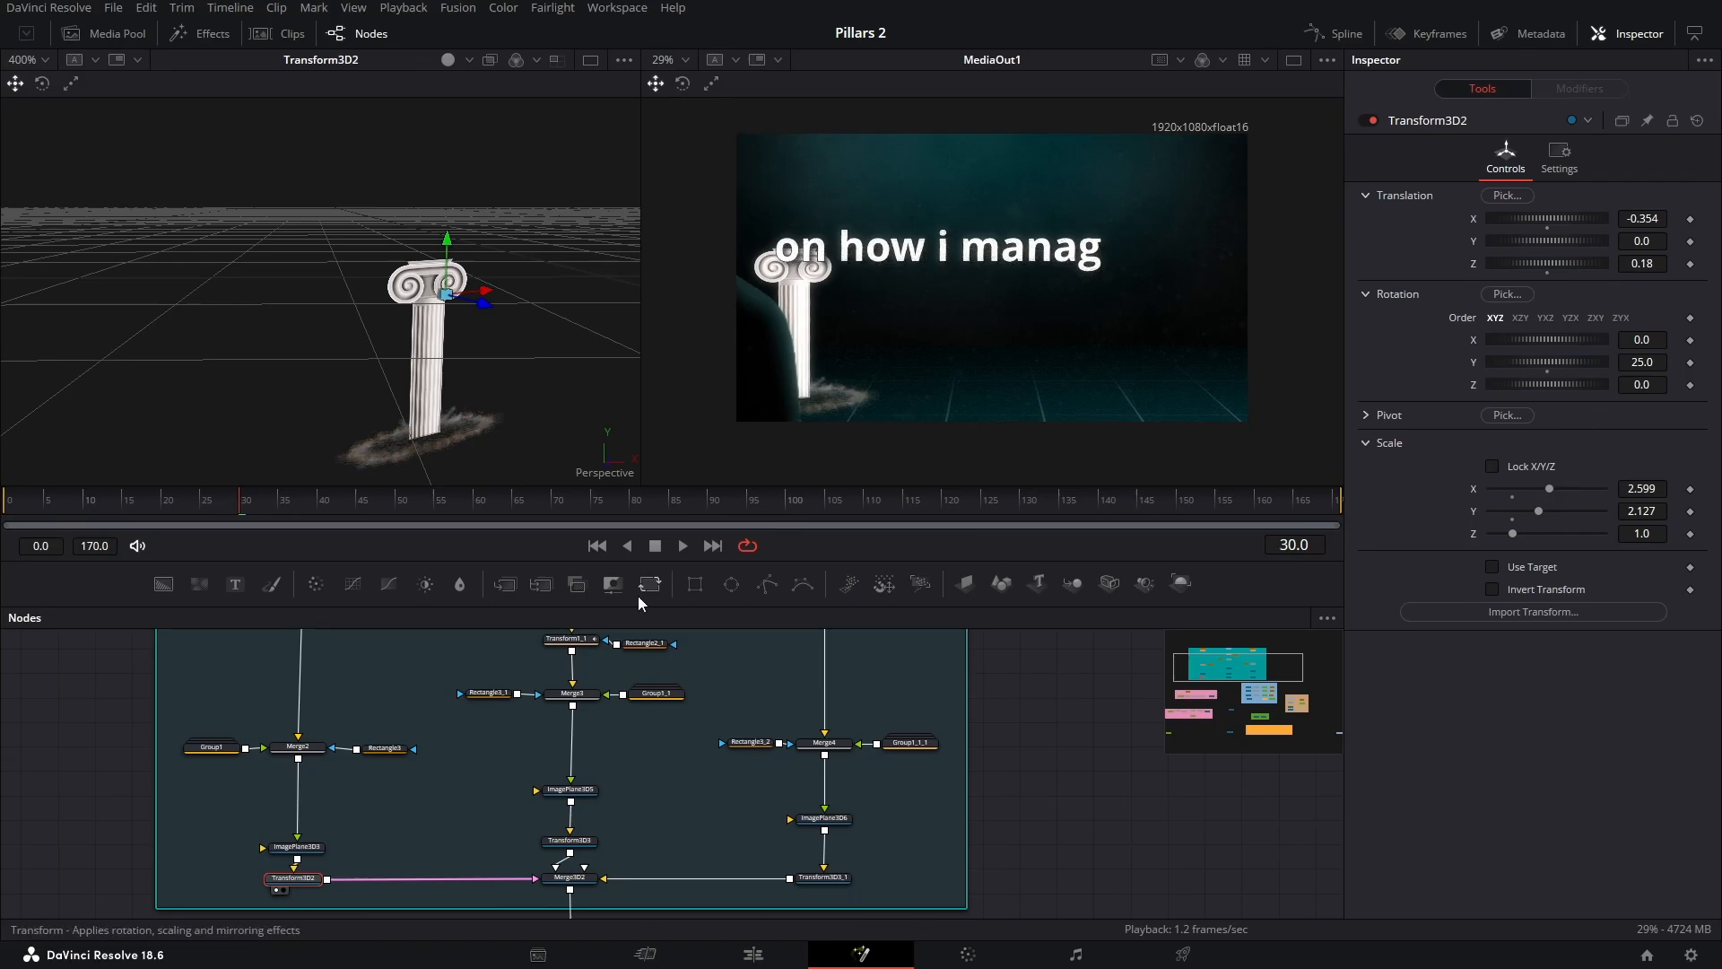
pyautogui.moveTo(477, 840); pyautogui.dragTo(445, 809)
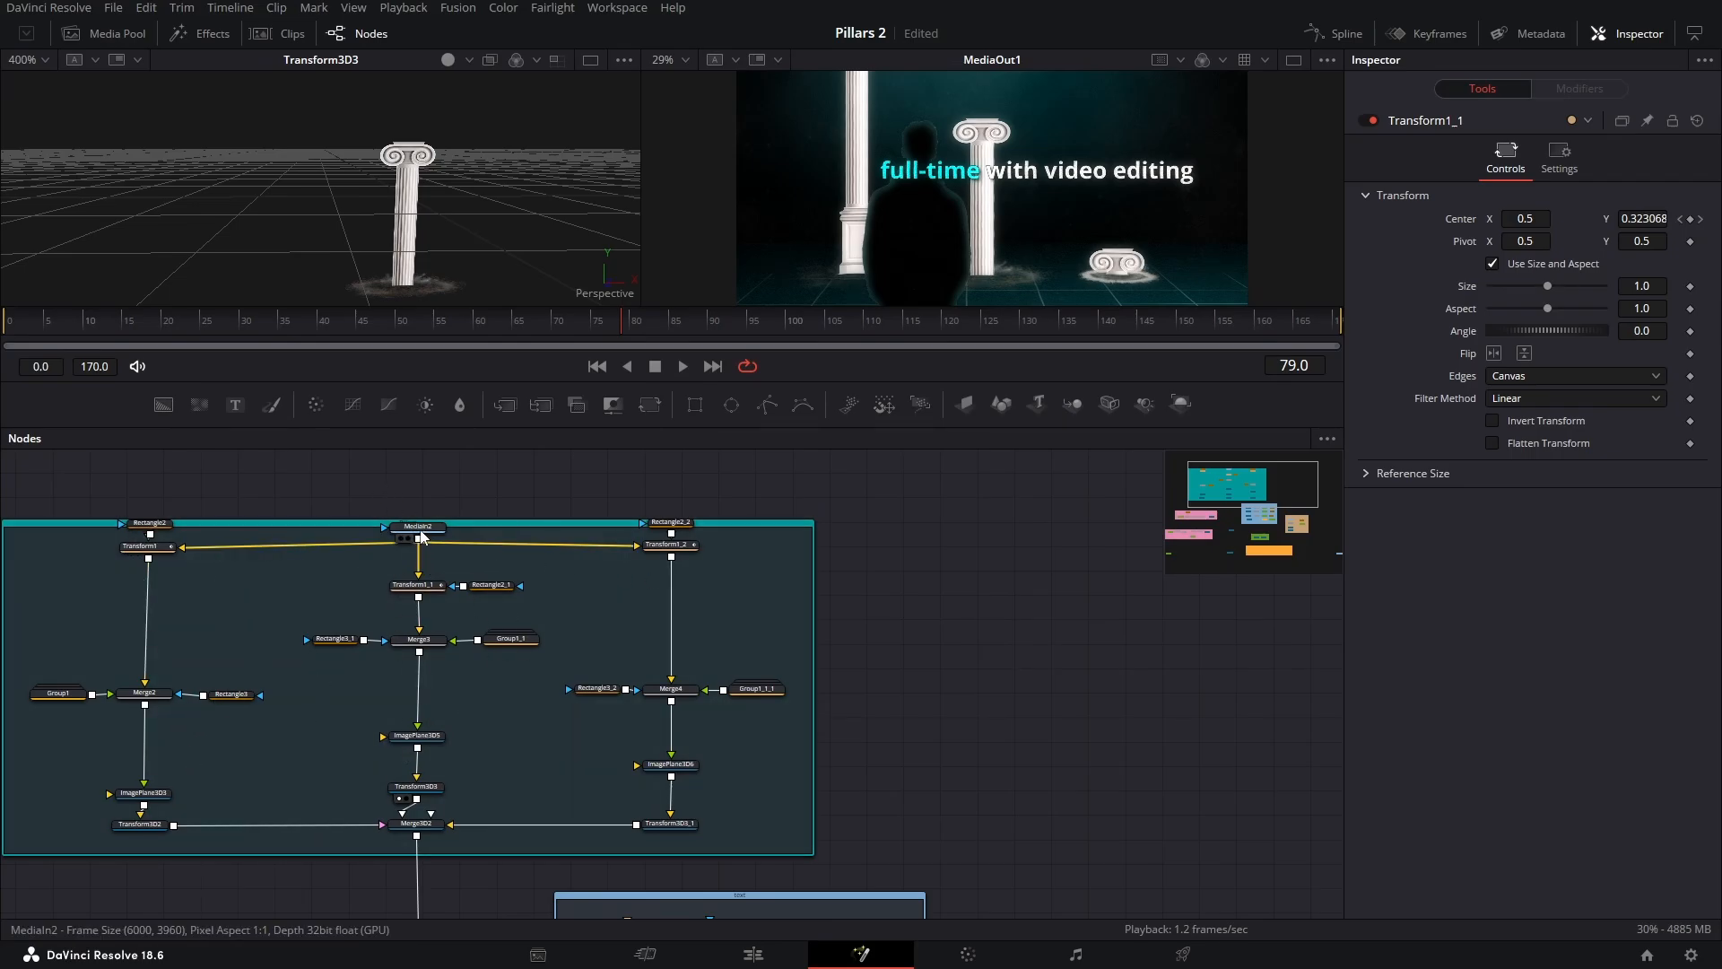
# View MediaIn2's pillar image, scrub back to frame 41 and examine Transform1_1's Center animation among its keyframes
pyautogui.click(401, 538)
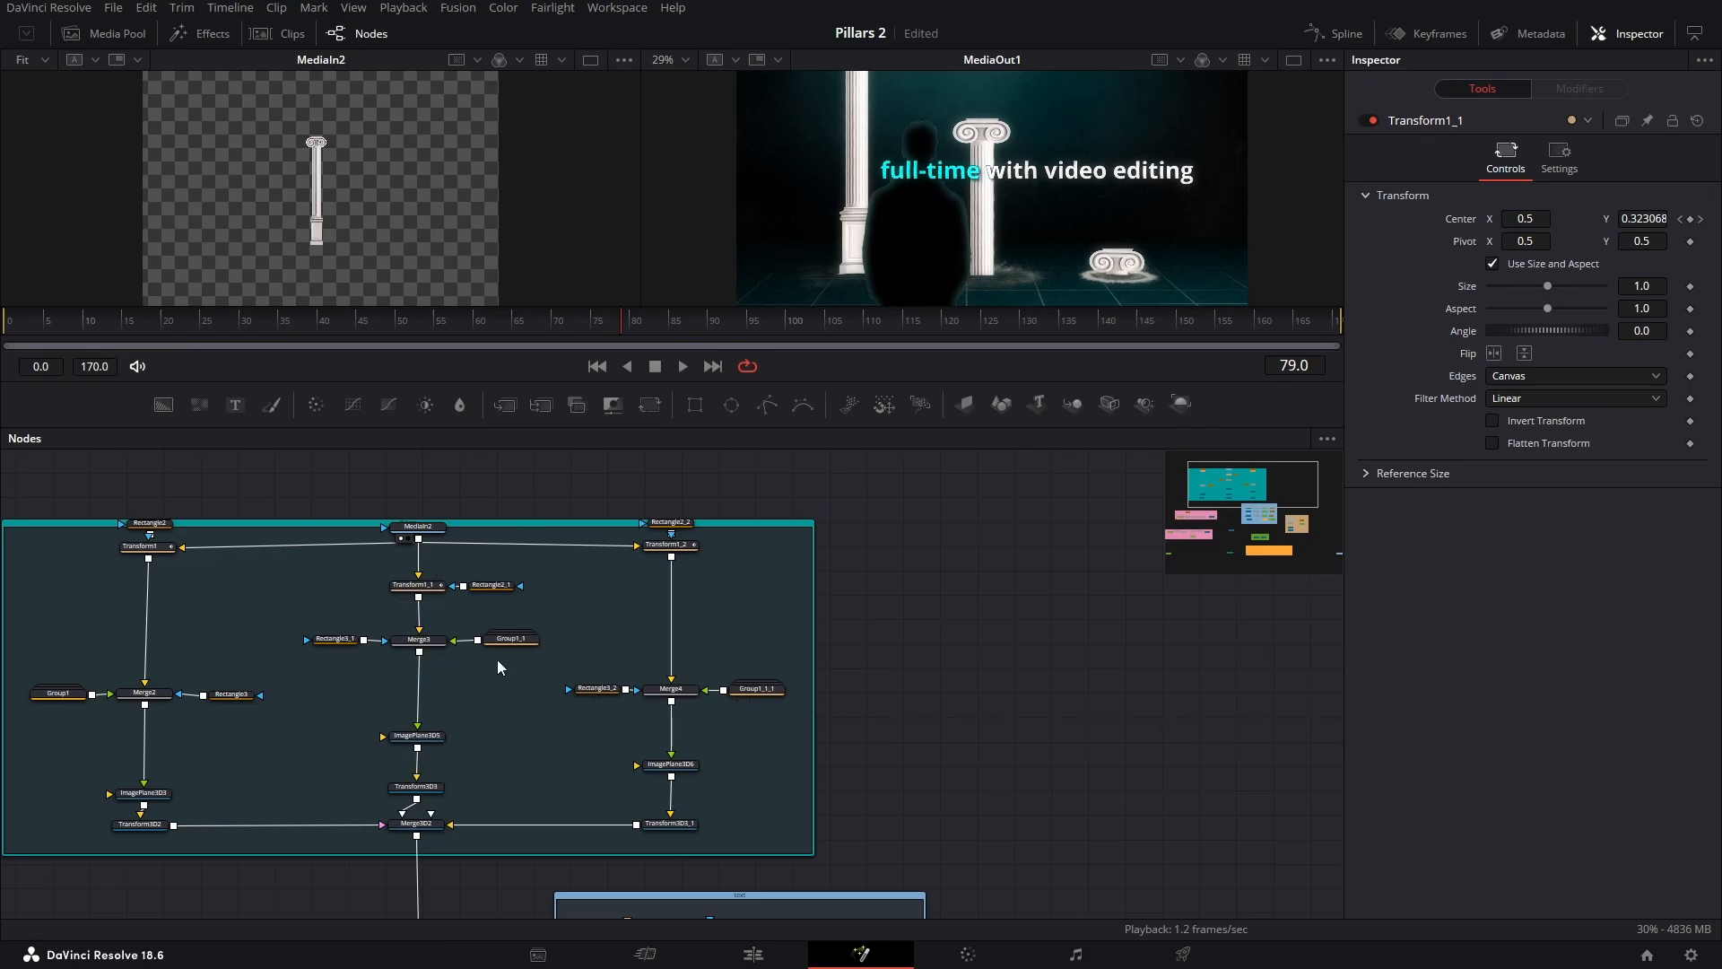
pyautogui.click(414, 585)
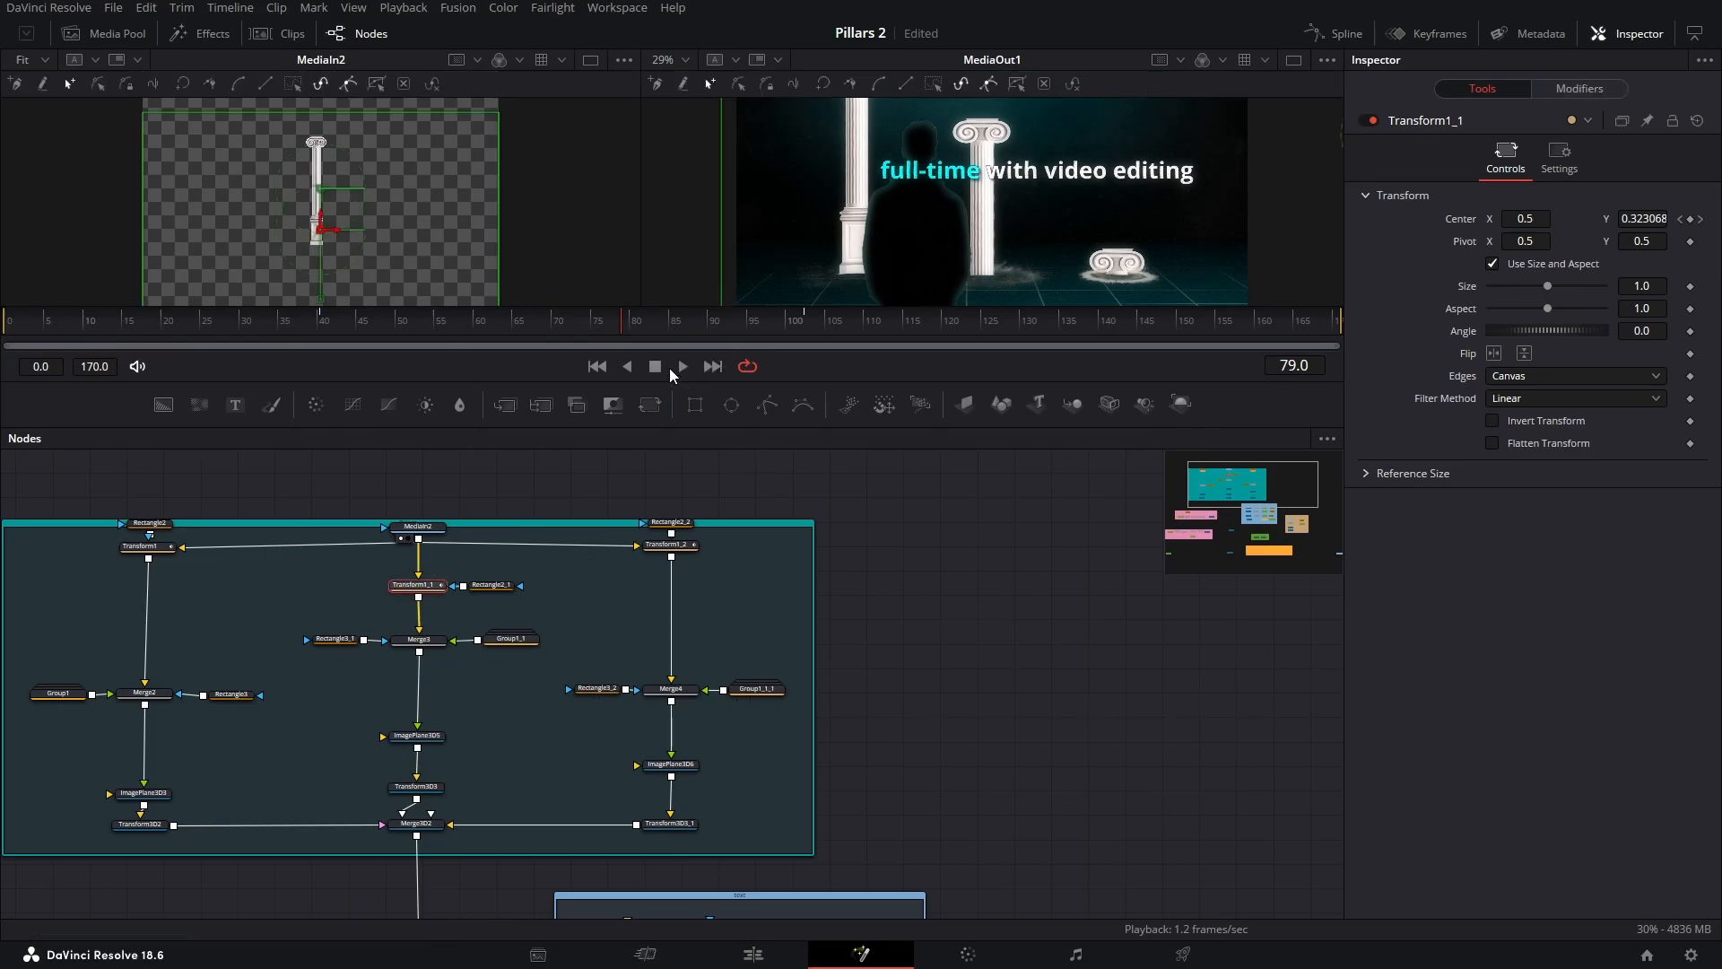
pyautogui.moveTo(583, 334); pyautogui.dragTo(323, 325)
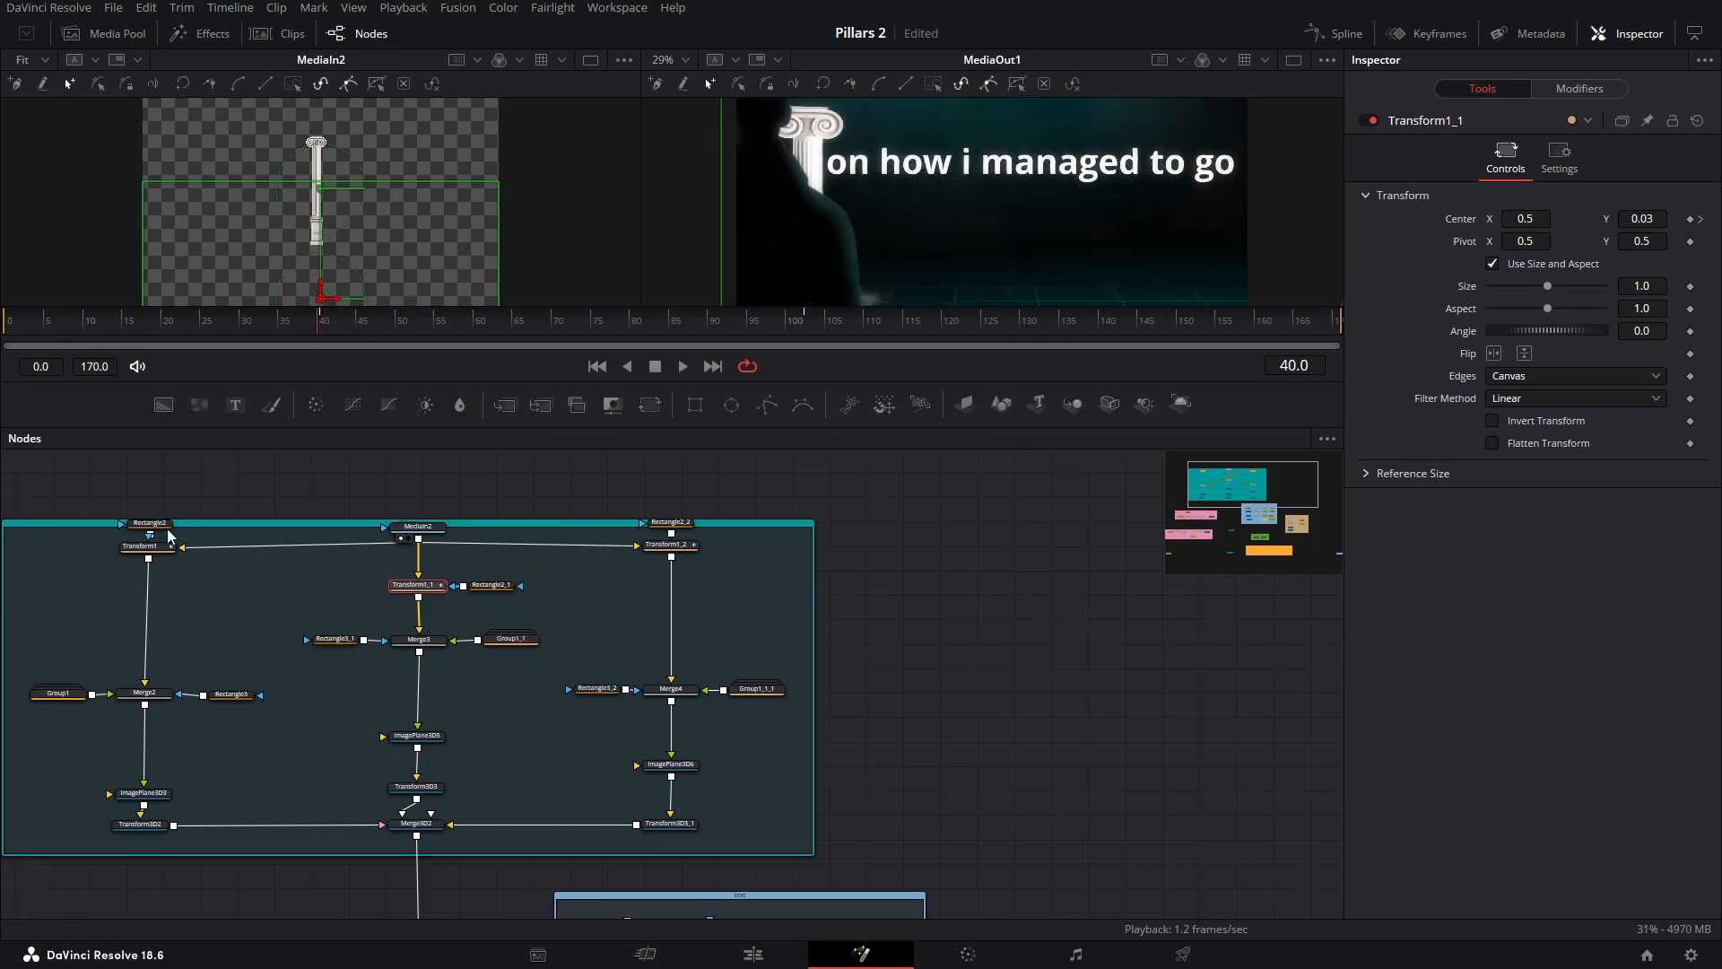
pyautogui.click(327, 320)
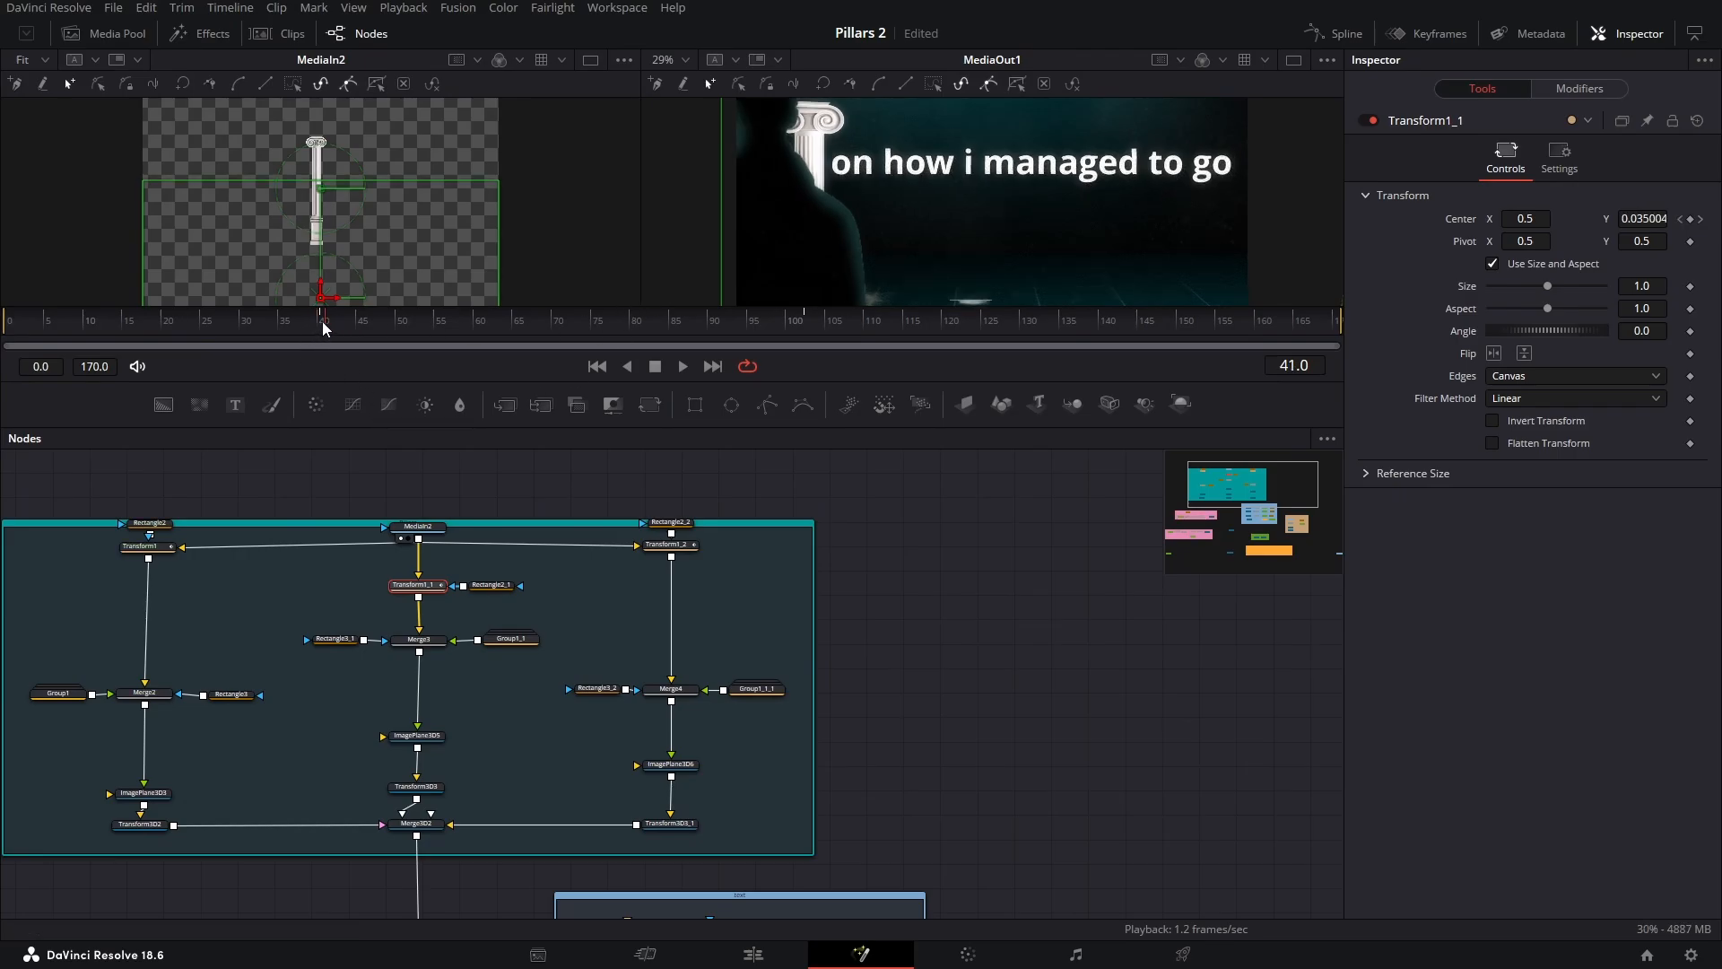
pyautogui.click(1411, 34)
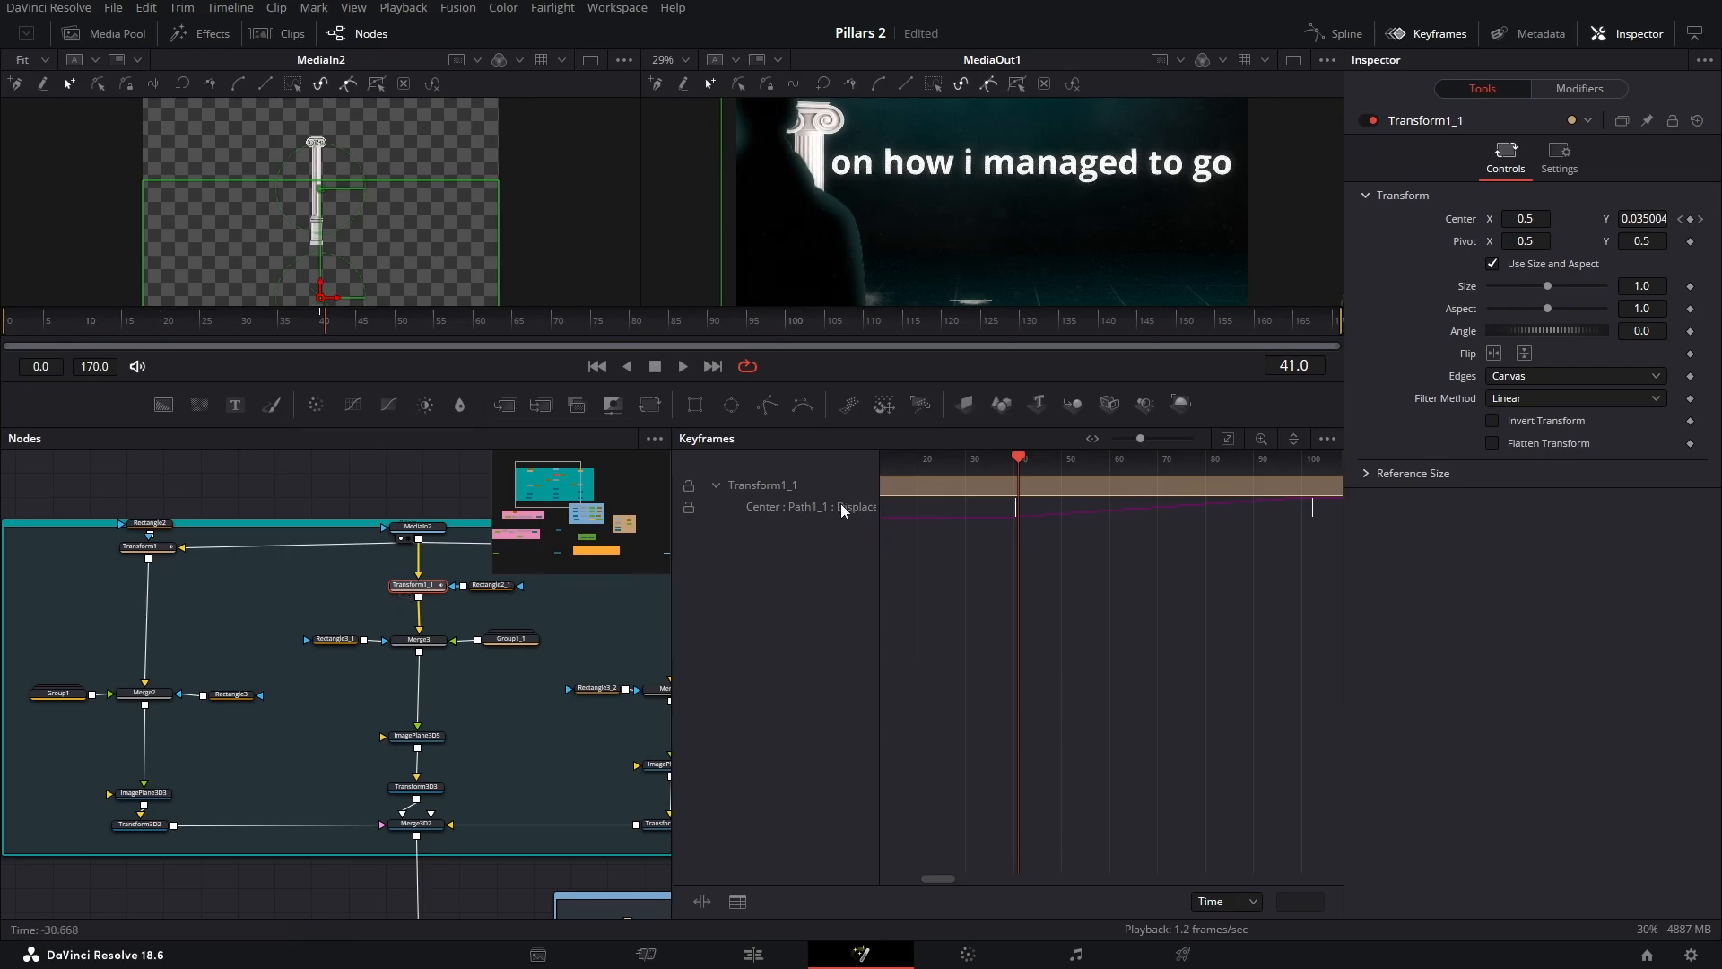
pyautogui.click(717, 486)
pyautogui.click(717, 486)
# Examine Transform1's Center keyframes and move the playhead to its first keyframe at frame 3
pyautogui.click(148, 547)
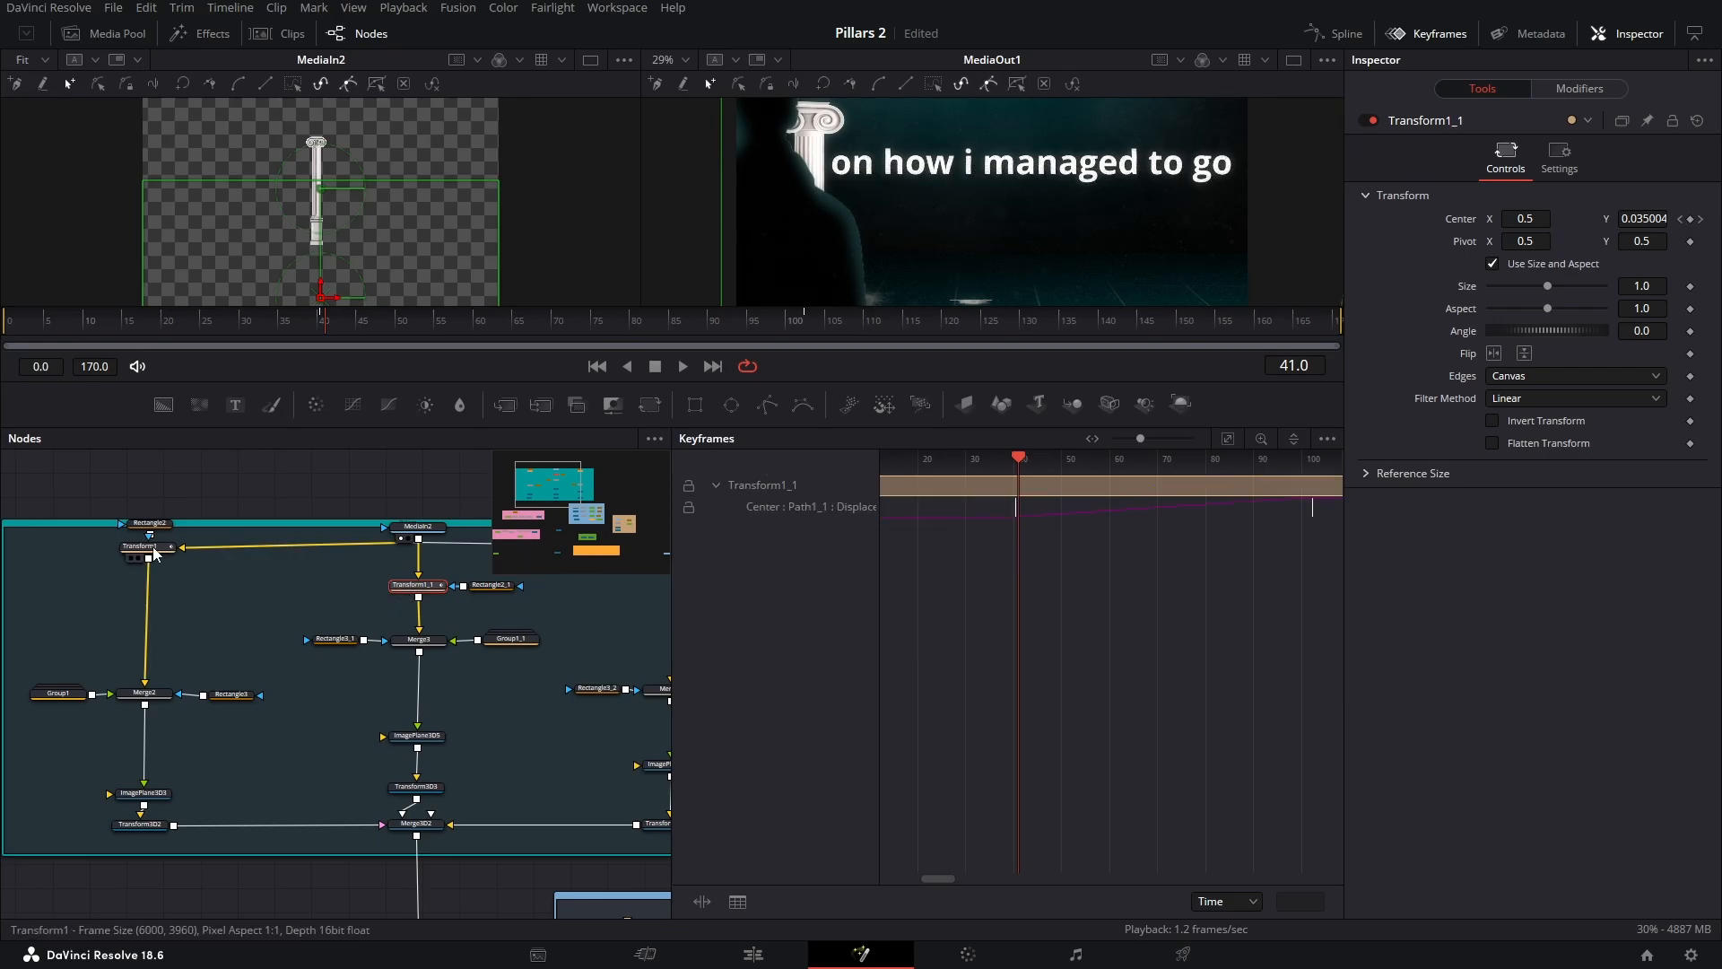
pyautogui.click(718, 486)
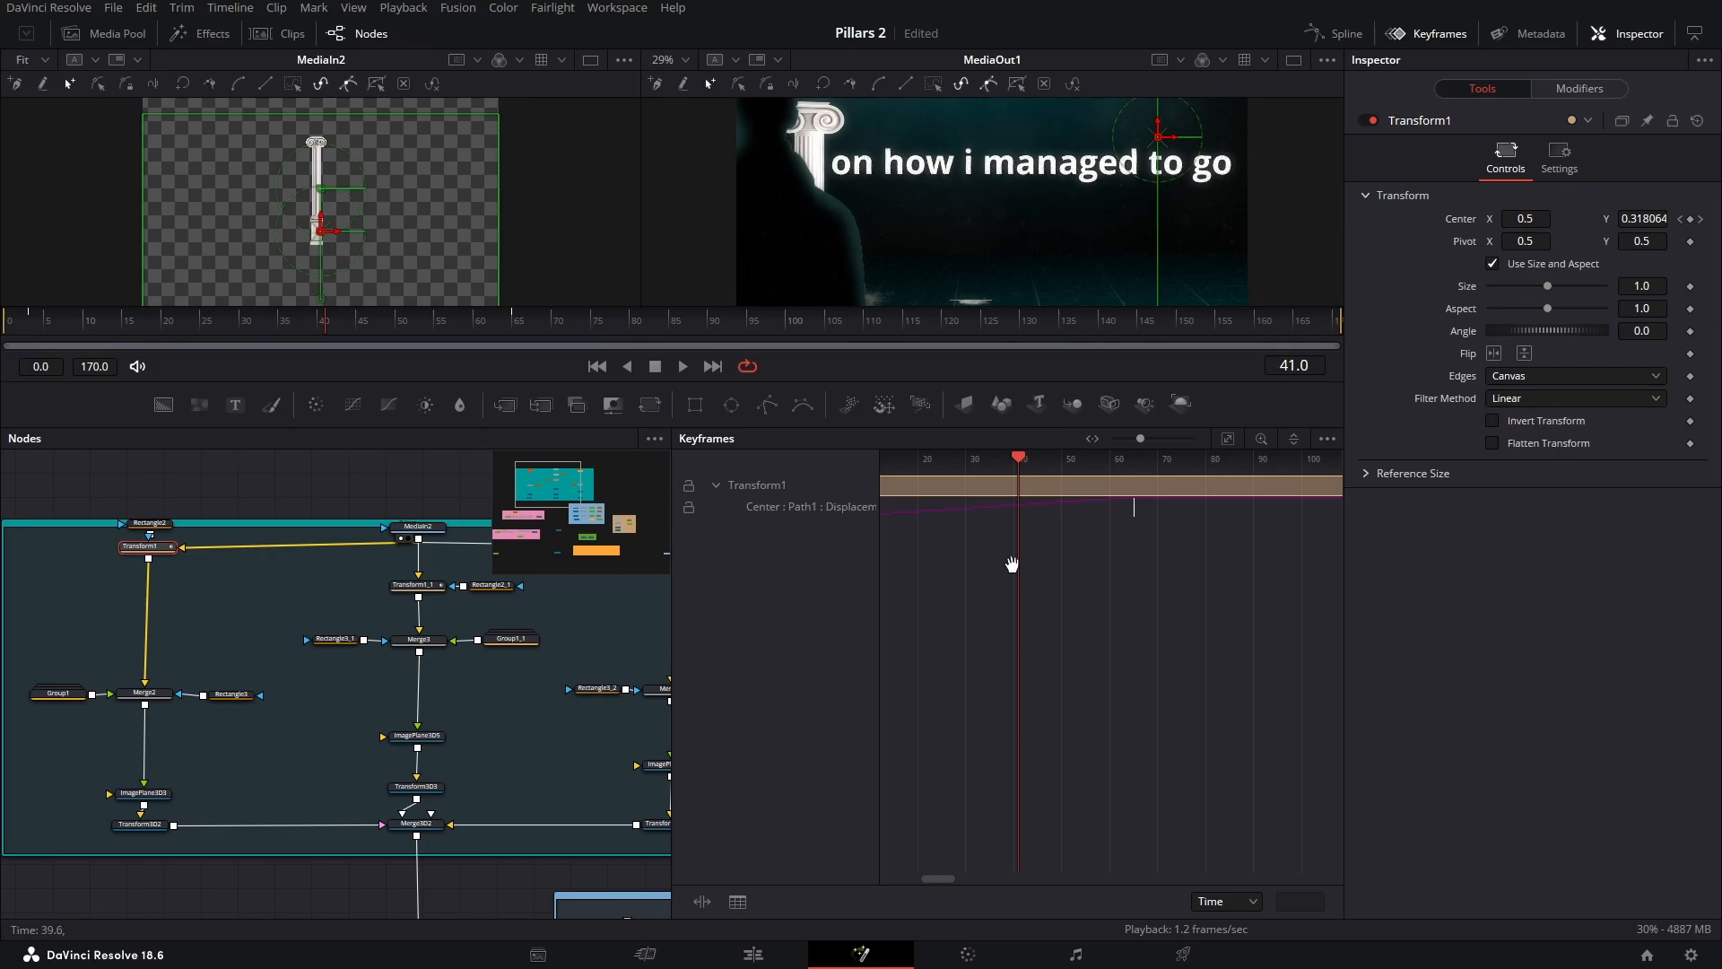
pyautogui.moveTo(1008, 569); pyautogui.dragTo(1192, 584)
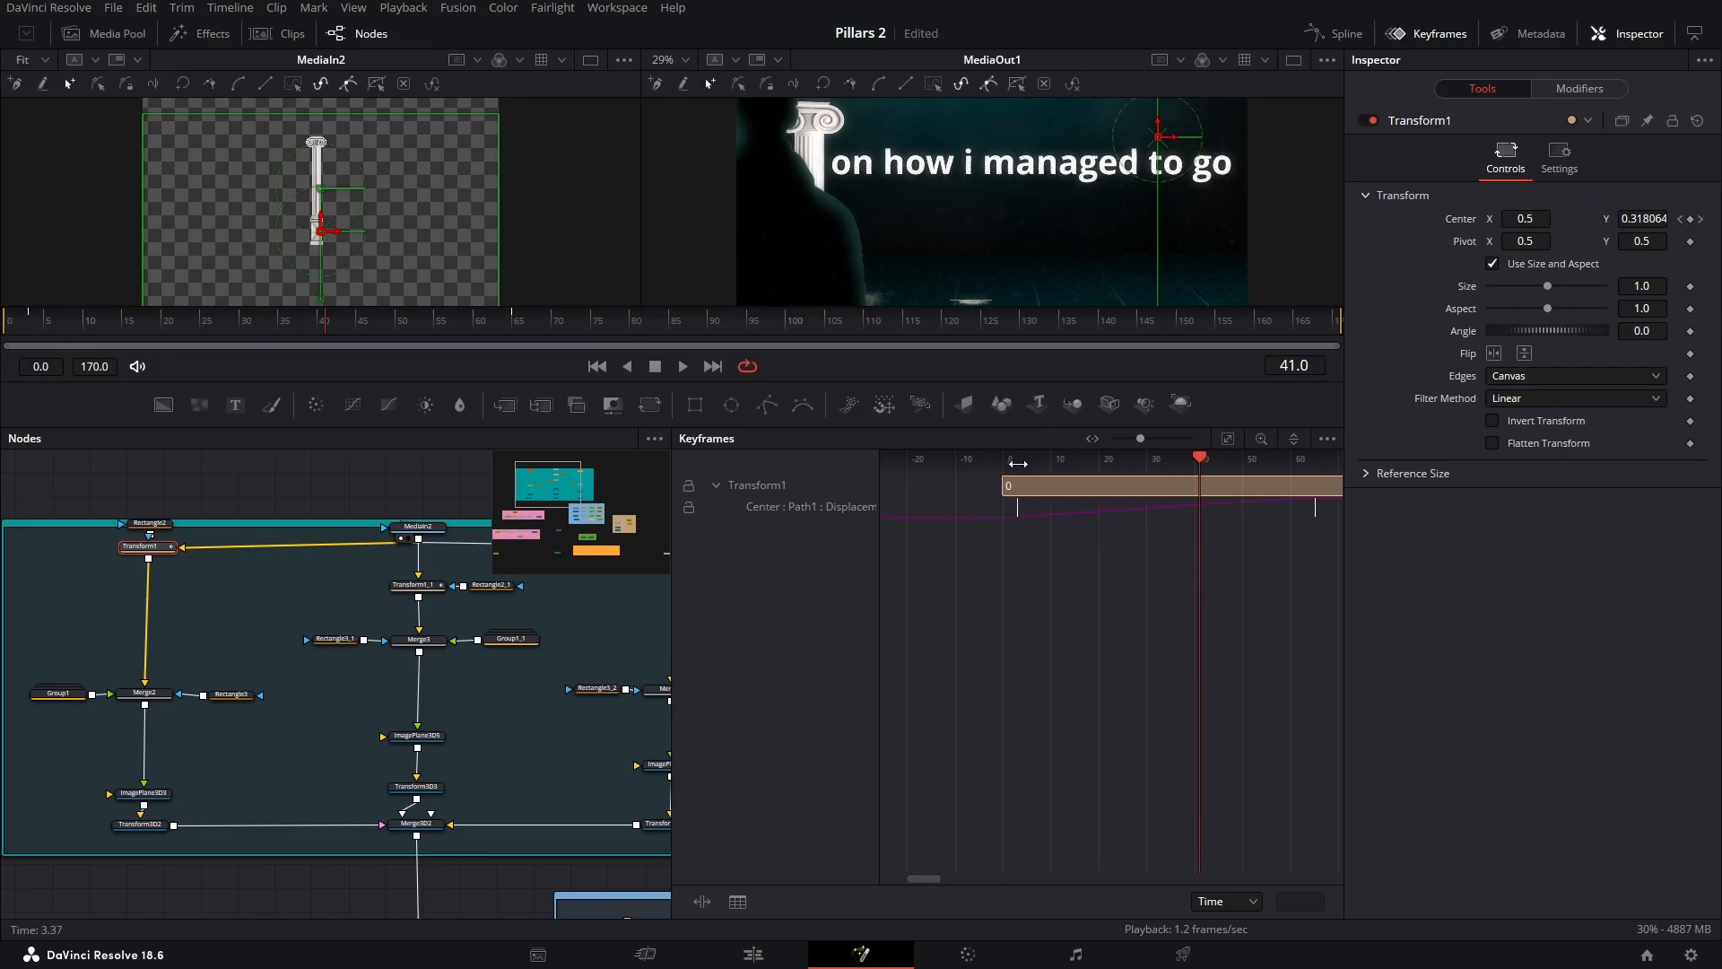
pyautogui.moveTo(1203, 464); pyautogui.dragTo(1021, 464)
# Examine Transform1_1's two Center keyframes and move the playhead to frame 40
pyautogui.click(427, 591)
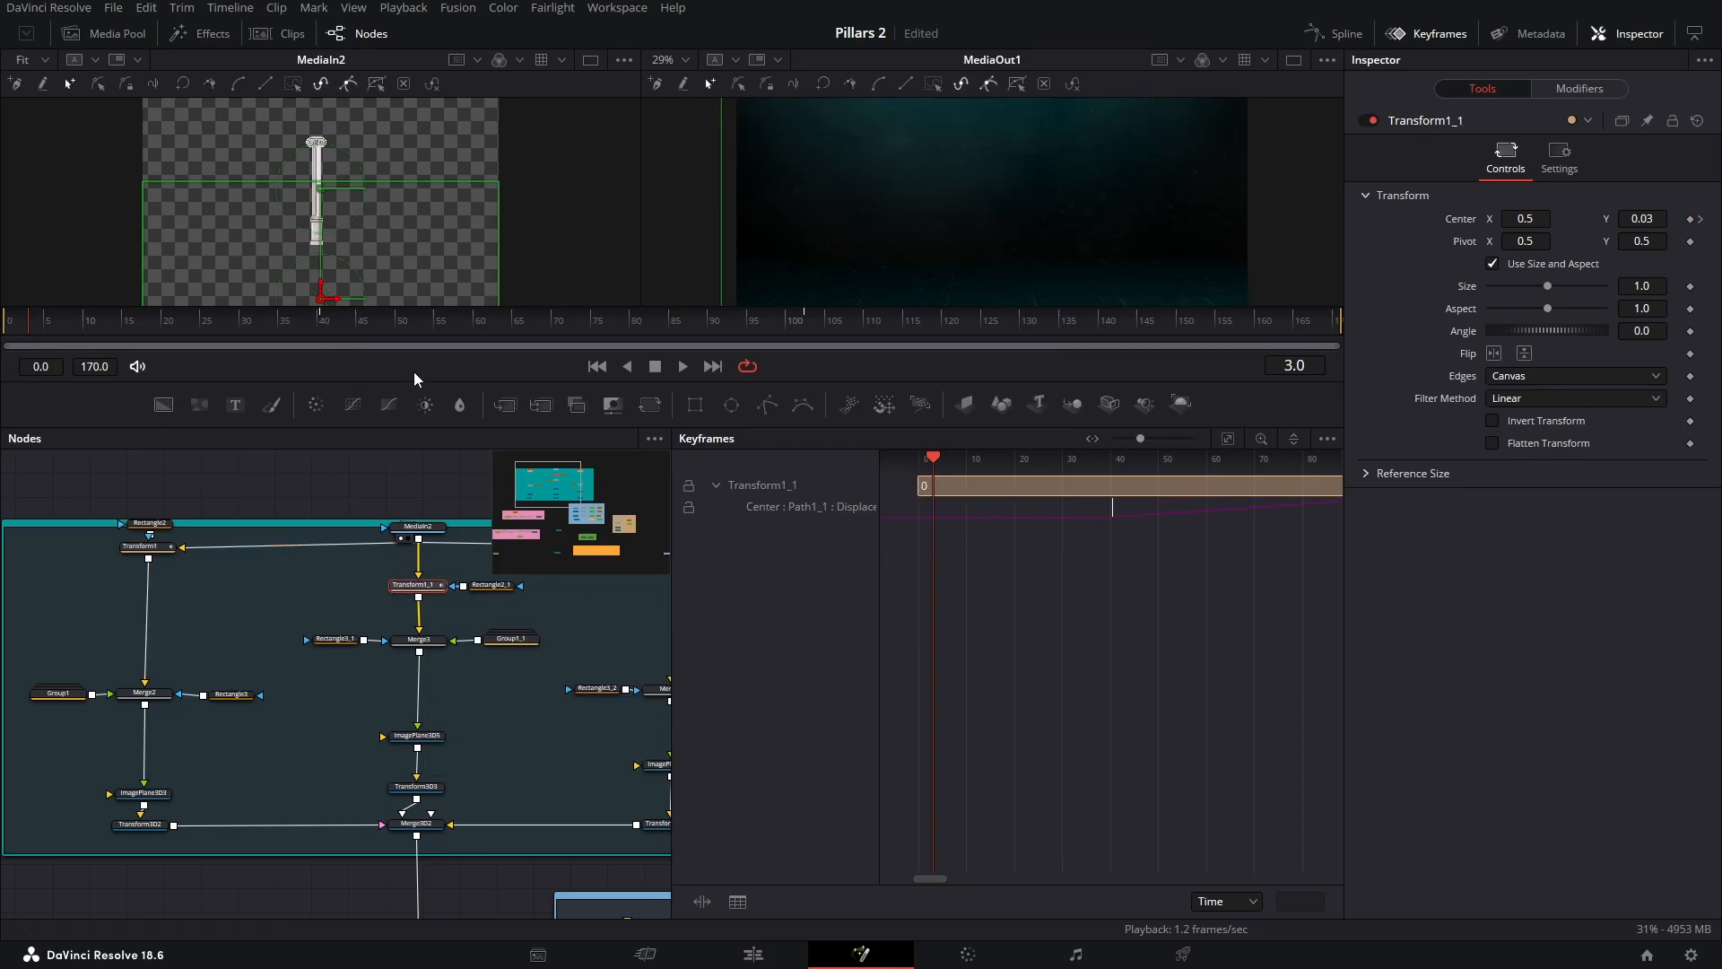
pyautogui.hscroll(3, 1104, 623)
pyautogui.moveTo(1255, 601); pyautogui.dragTo(917, 512)
pyautogui.hscroll(-1, 969, 556)
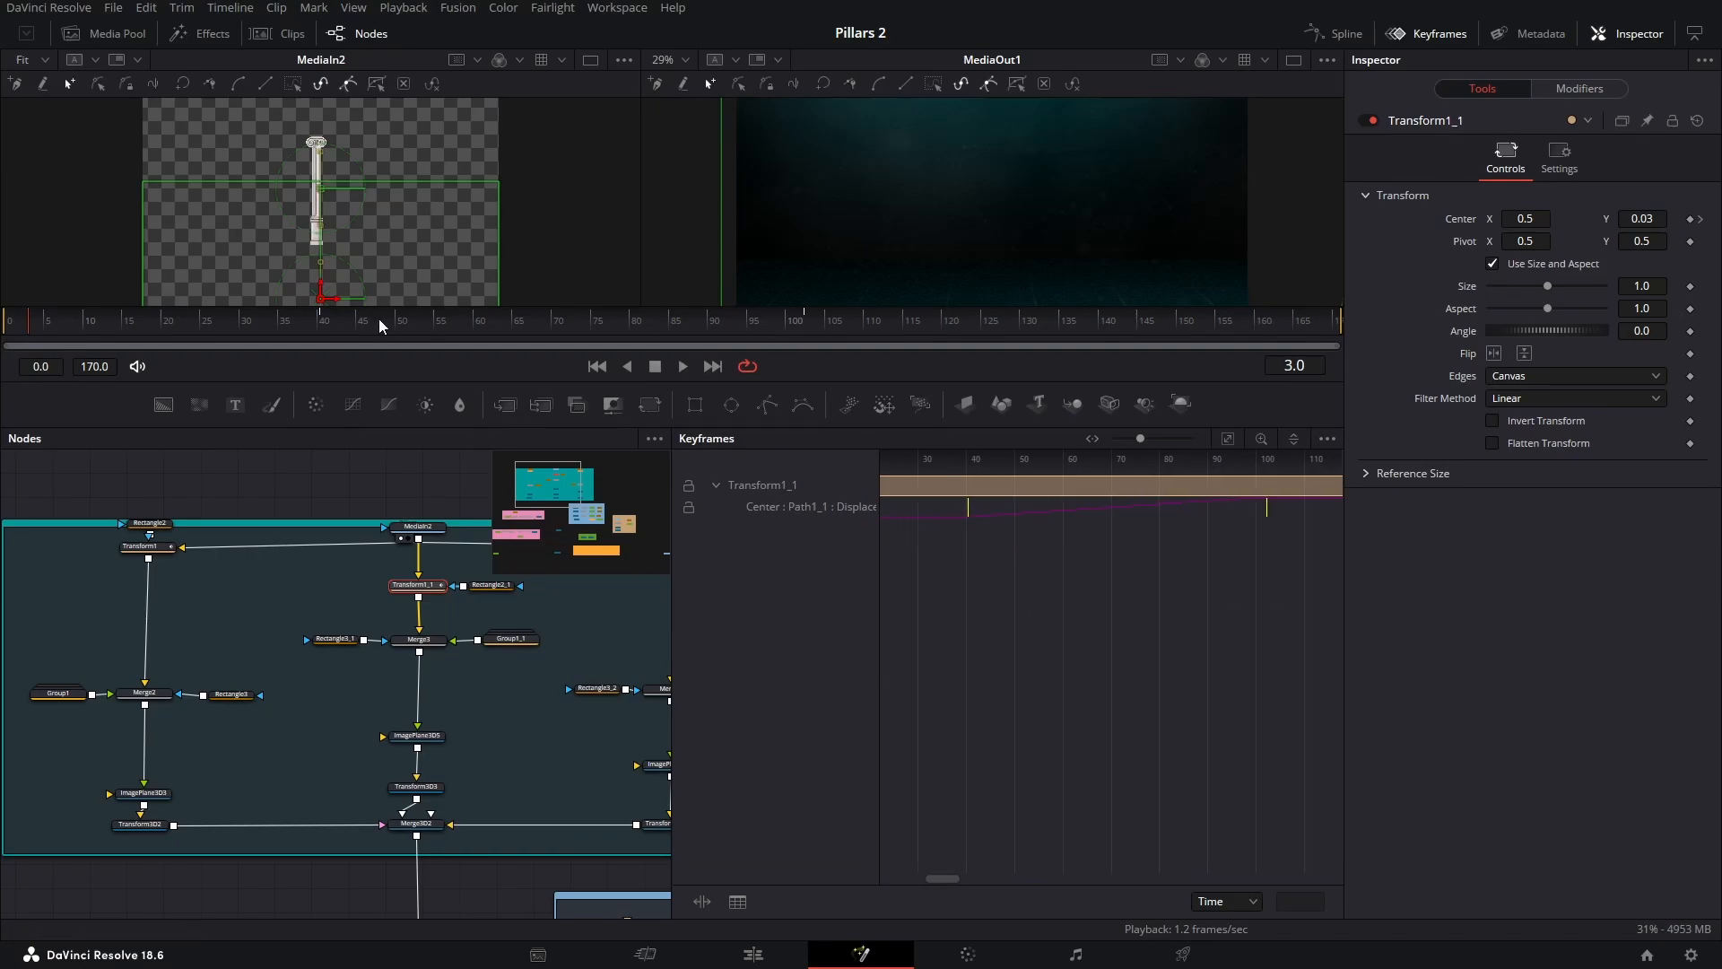
pyautogui.click(320, 323)
pyautogui.moveTo(535, 659); pyautogui.dragTo(257, 724)
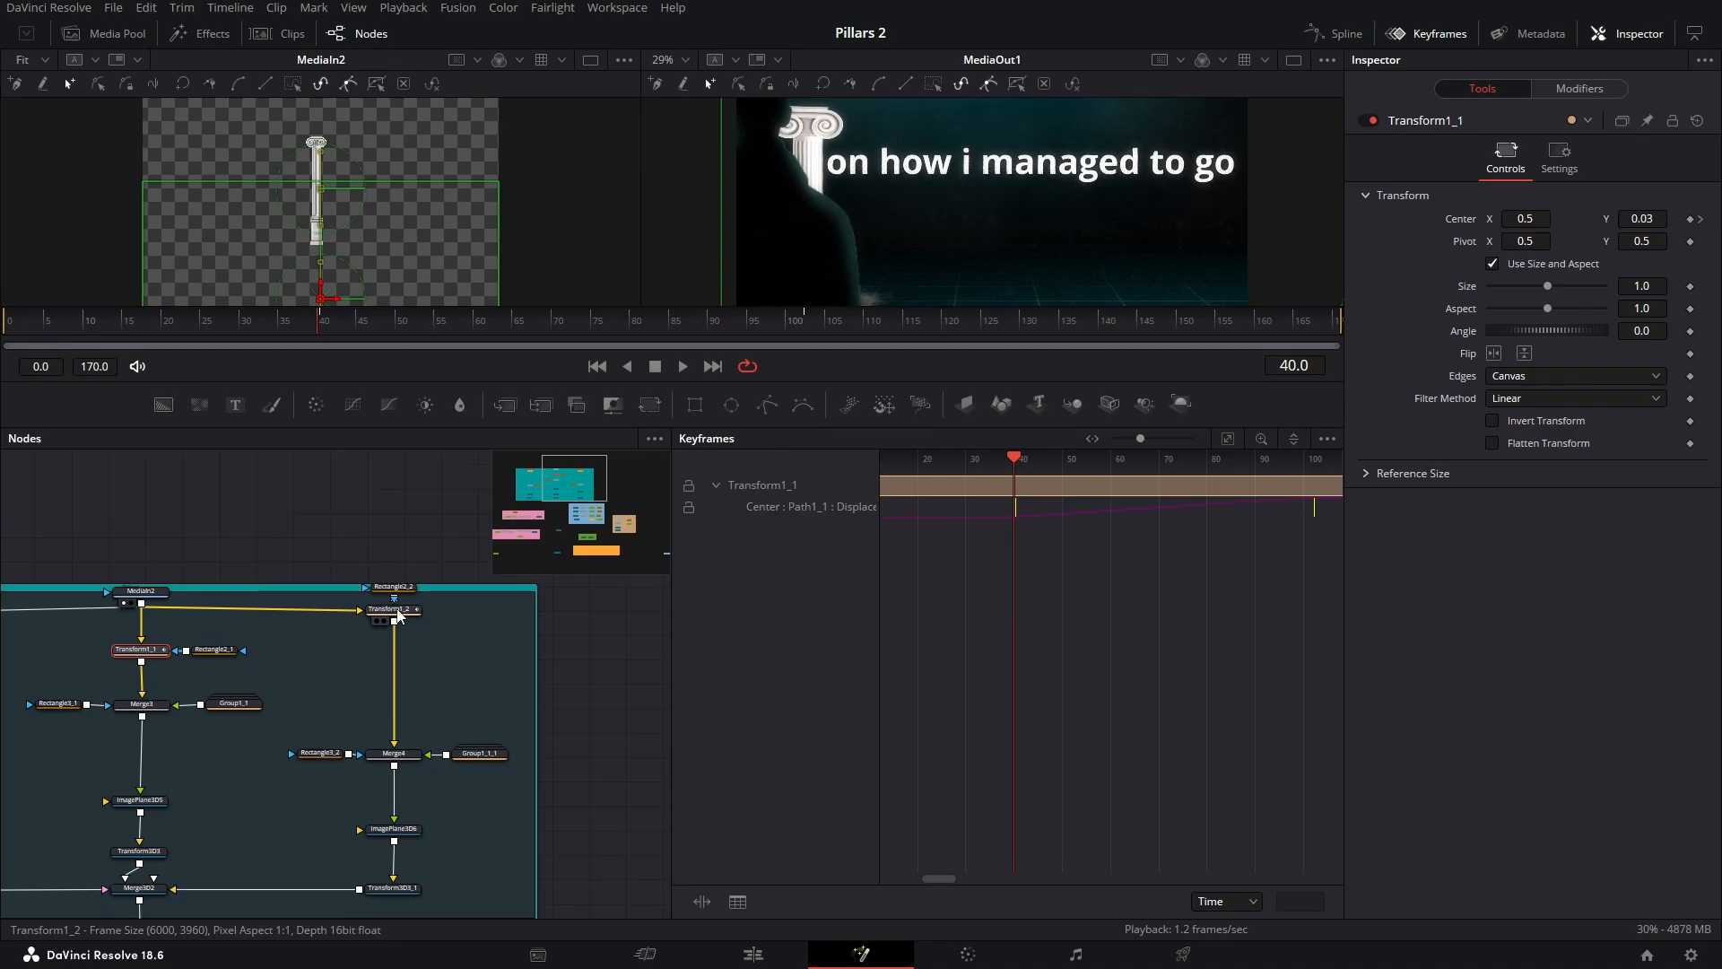
# Examine Transform1_2's Center keyframes and move the playhead to its first keyframe at frame 72
pyautogui.click(399, 616)
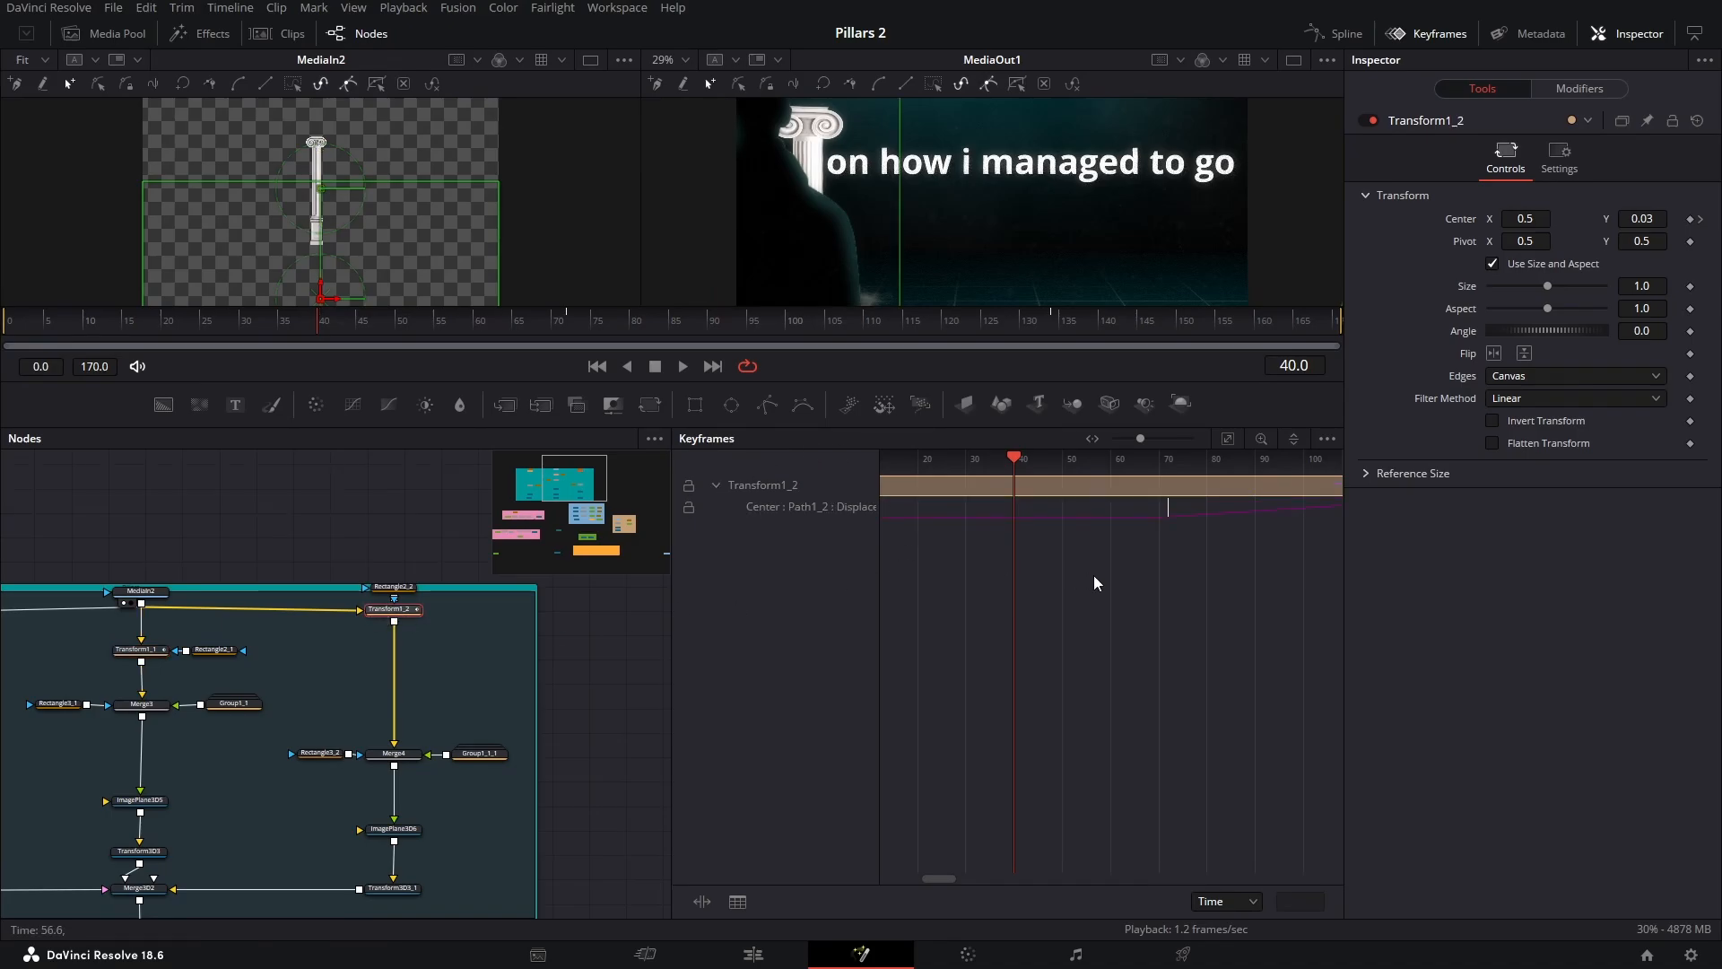
pyautogui.hscroll(3, 1081, 578)
pyautogui.moveTo(921, 459); pyautogui.dragTo(1082, 471)
pyautogui.moveTo(322, 698); pyautogui.dragTo(466, 669)
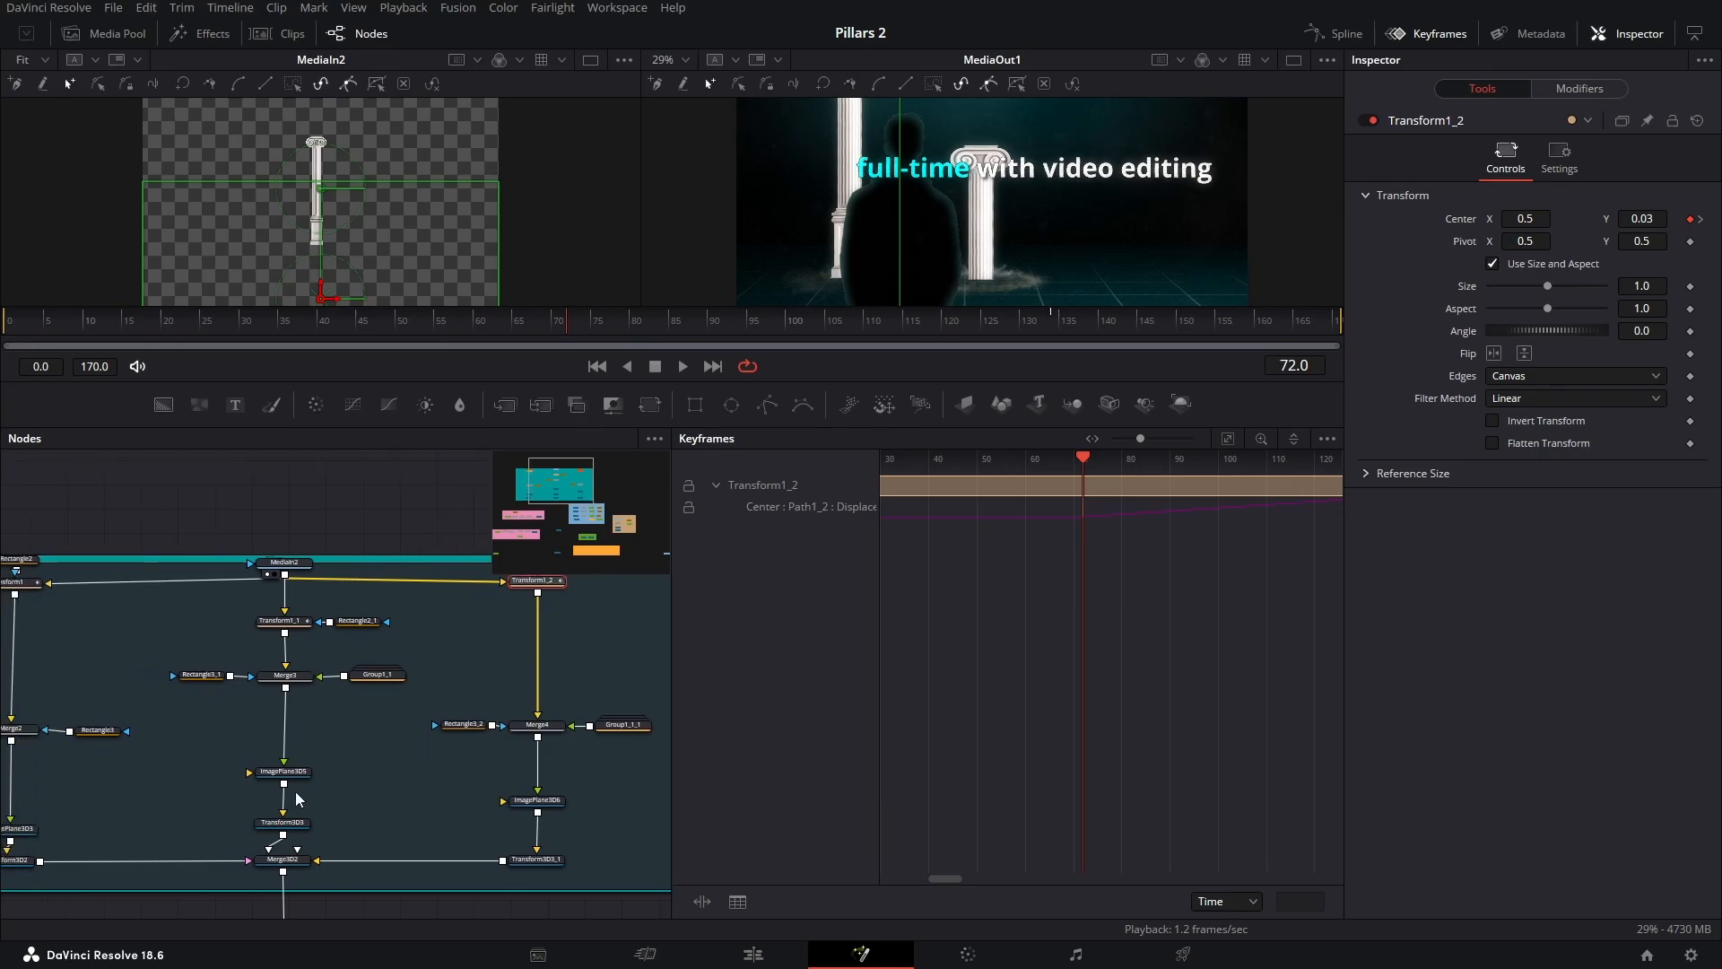
# Compare the transform values of ImagePlane3D5 and ImagePlane3D6
pyautogui.click(289, 771)
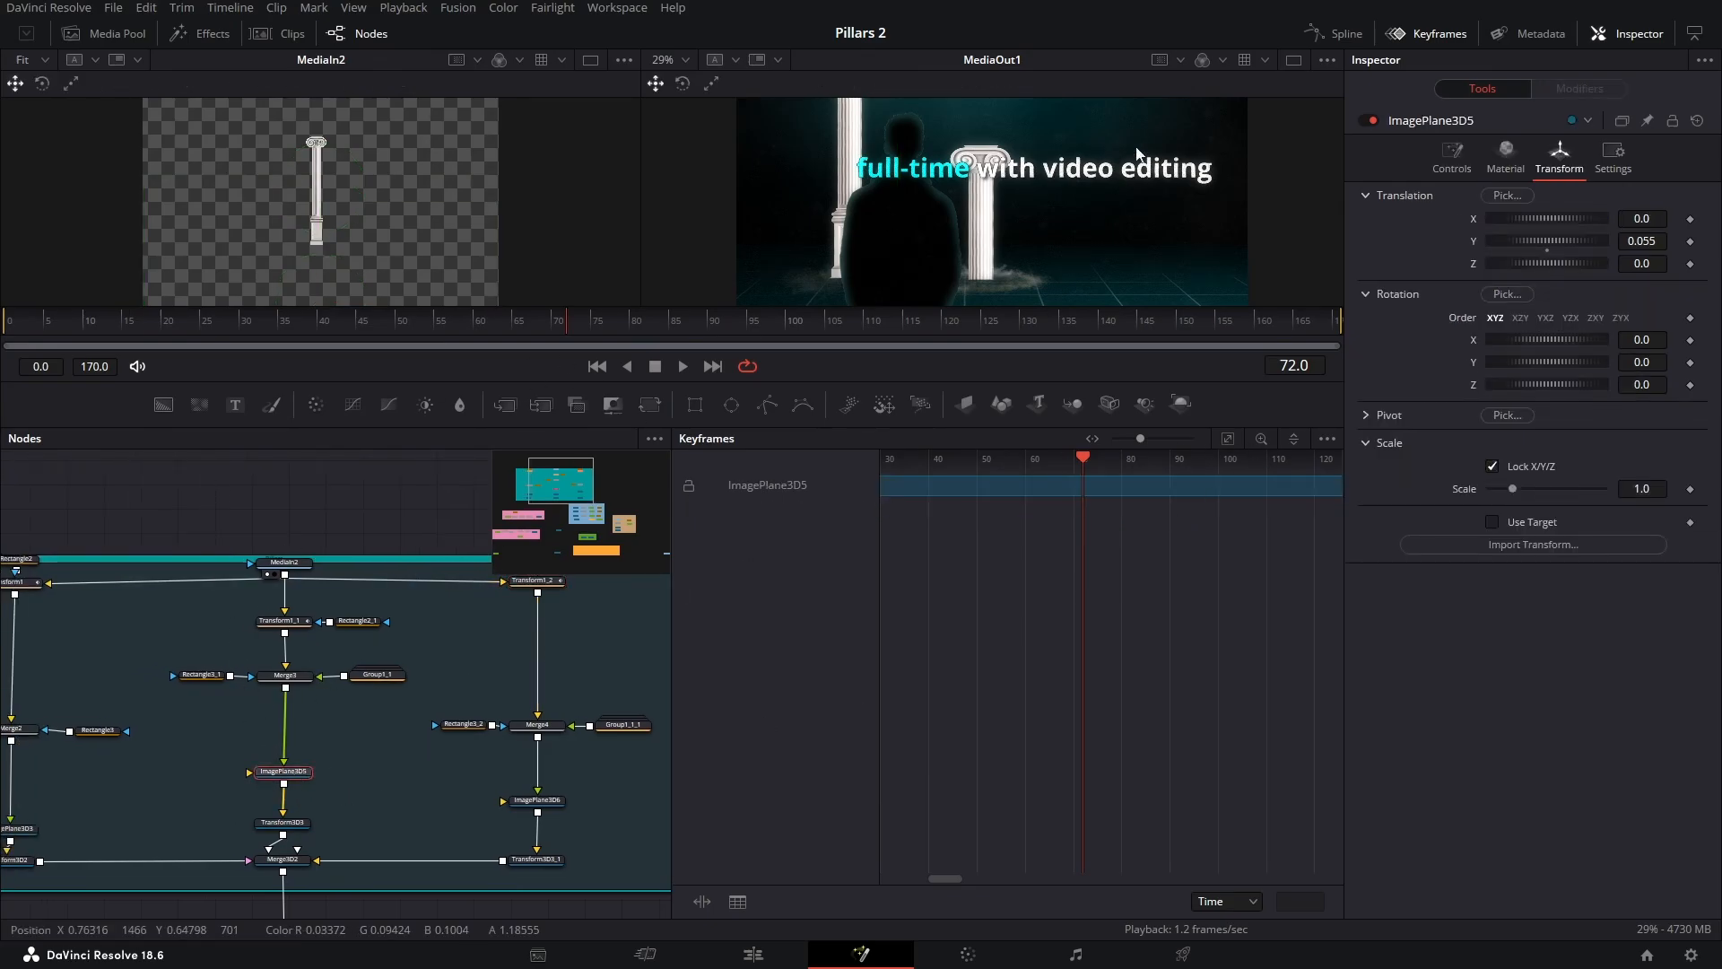
pyautogui.moveTo(994, 161)
pyautogui.mouseDown()
pyautogui.moveTo(984, 238)
pyautogui.moveTo(1025, 217)
pyautogui.moveTo(1018, 162)
pyautogui.mouseUp()
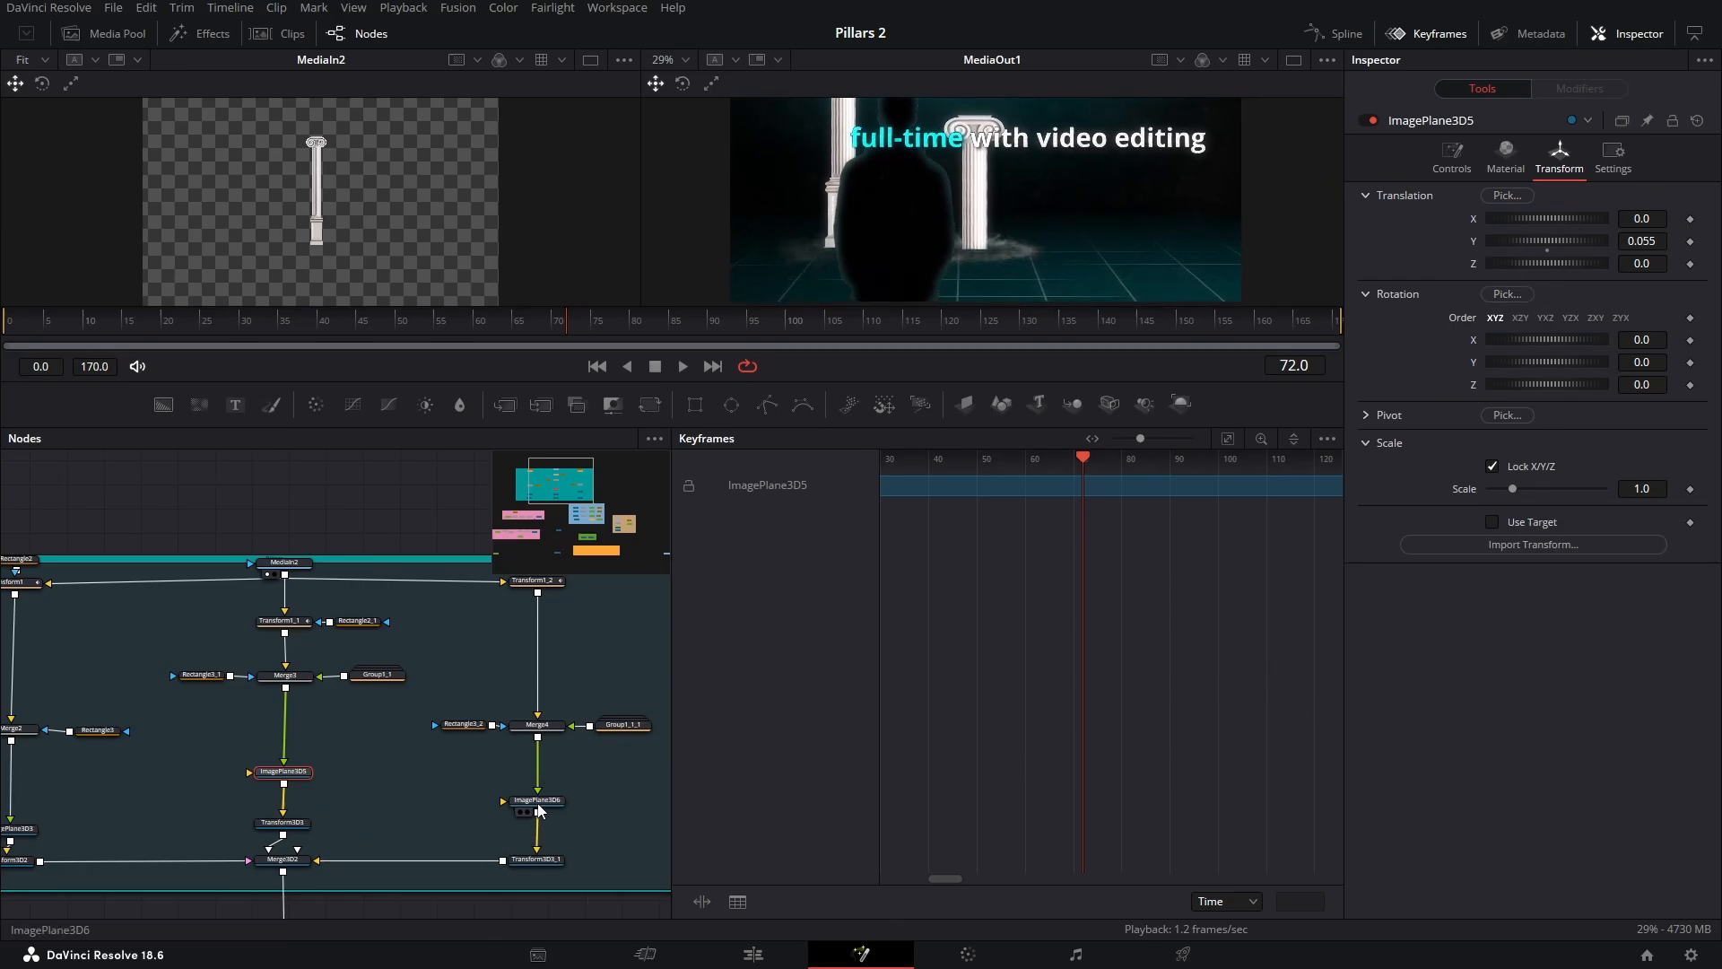
pyautogui.click(539, 811)
pyautogui.click(1560, 157)
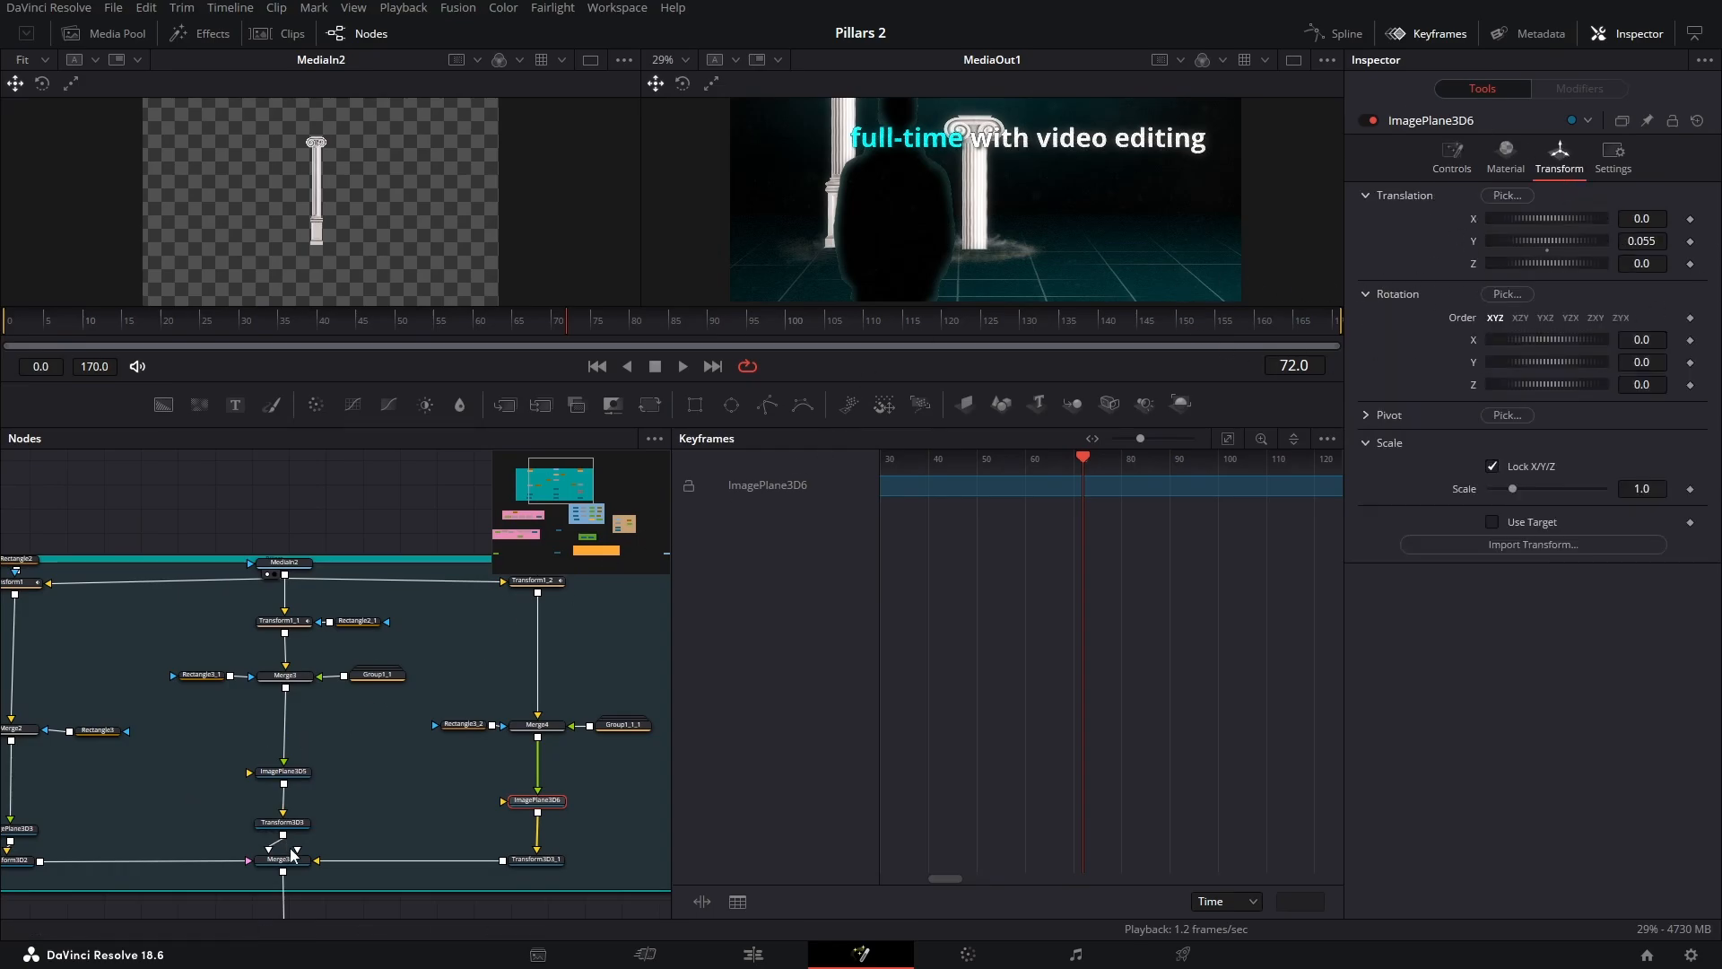
pyautogui.moveTo(422, 815); pyautogui.dragTo(464, 805)
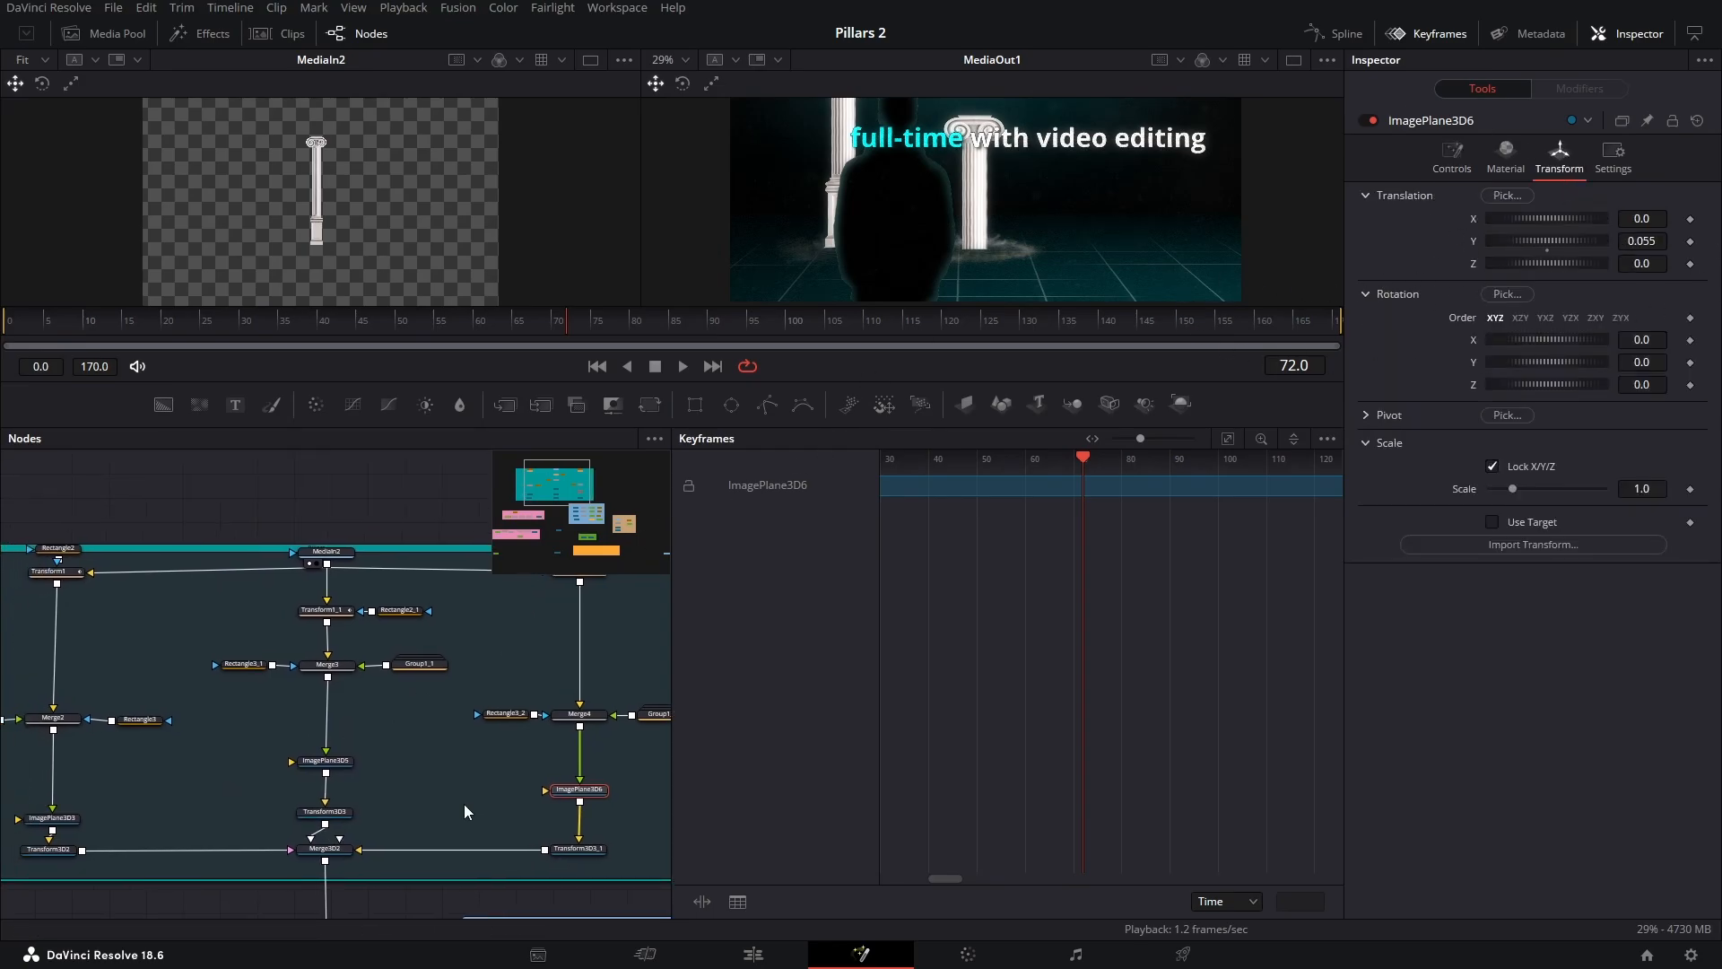
# Inspect the translation, rotation and scale settings of Transform3D3 and Transform3D3_1
pyautogui.click(309, 811)
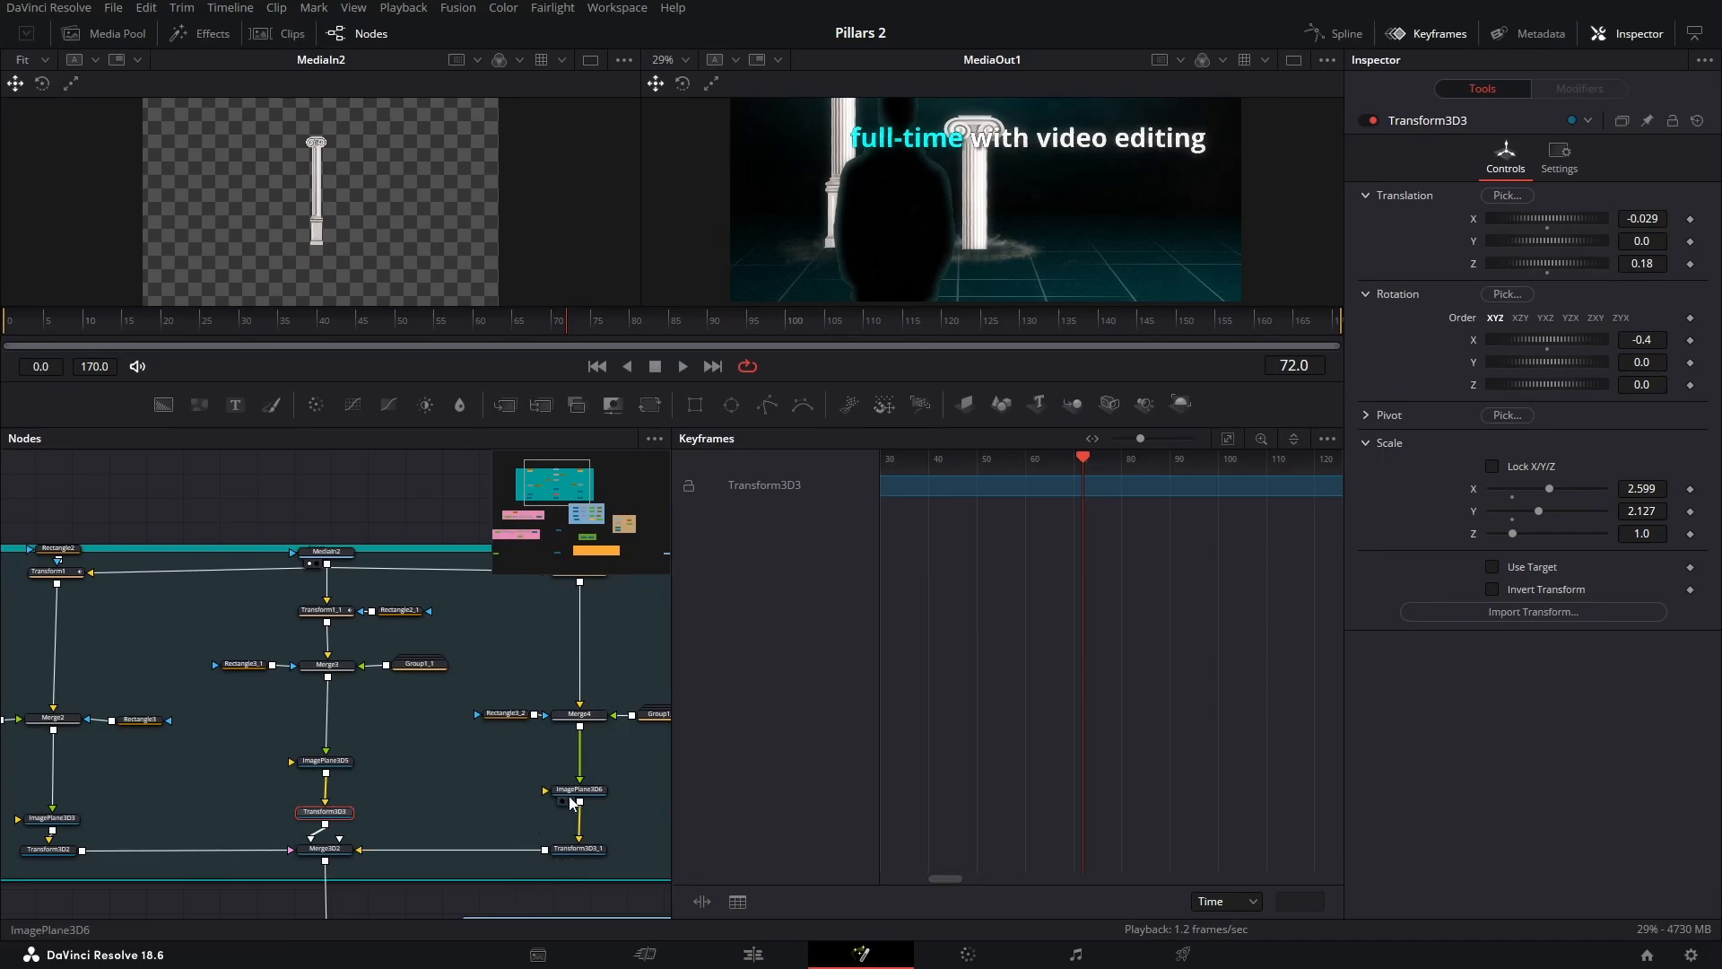
pyautogui.moveTo(467, 803); pyautogui.dragTo(374, 819)
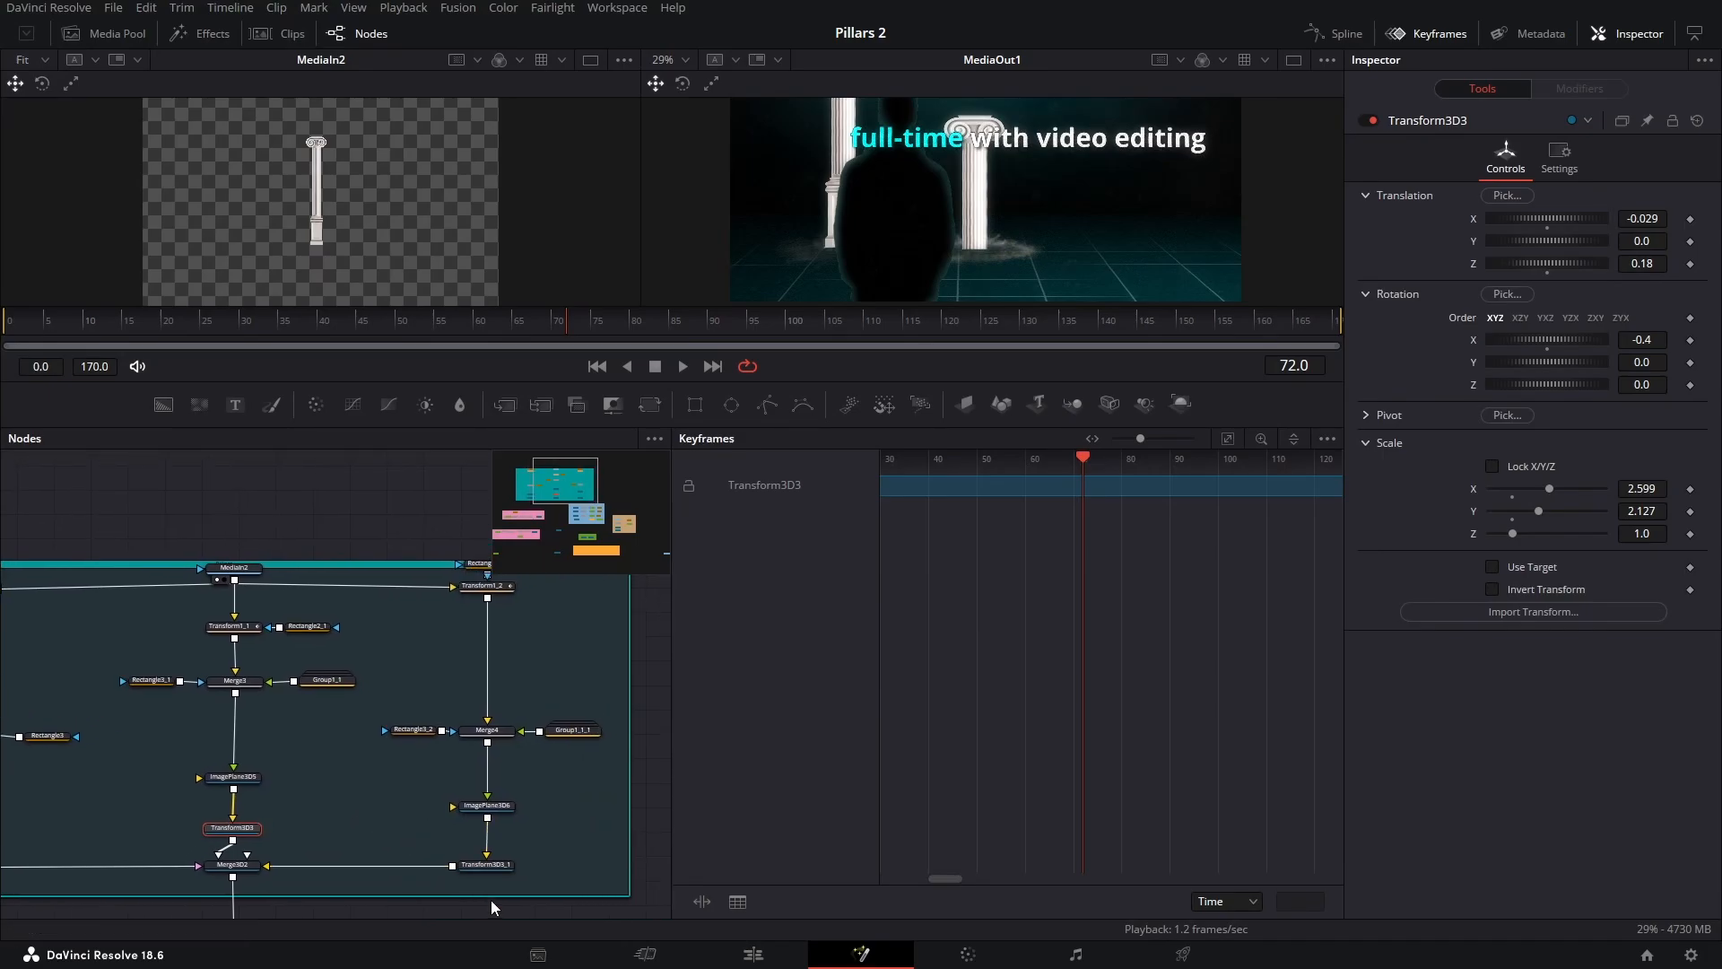
pyautogui.click(497, 866)
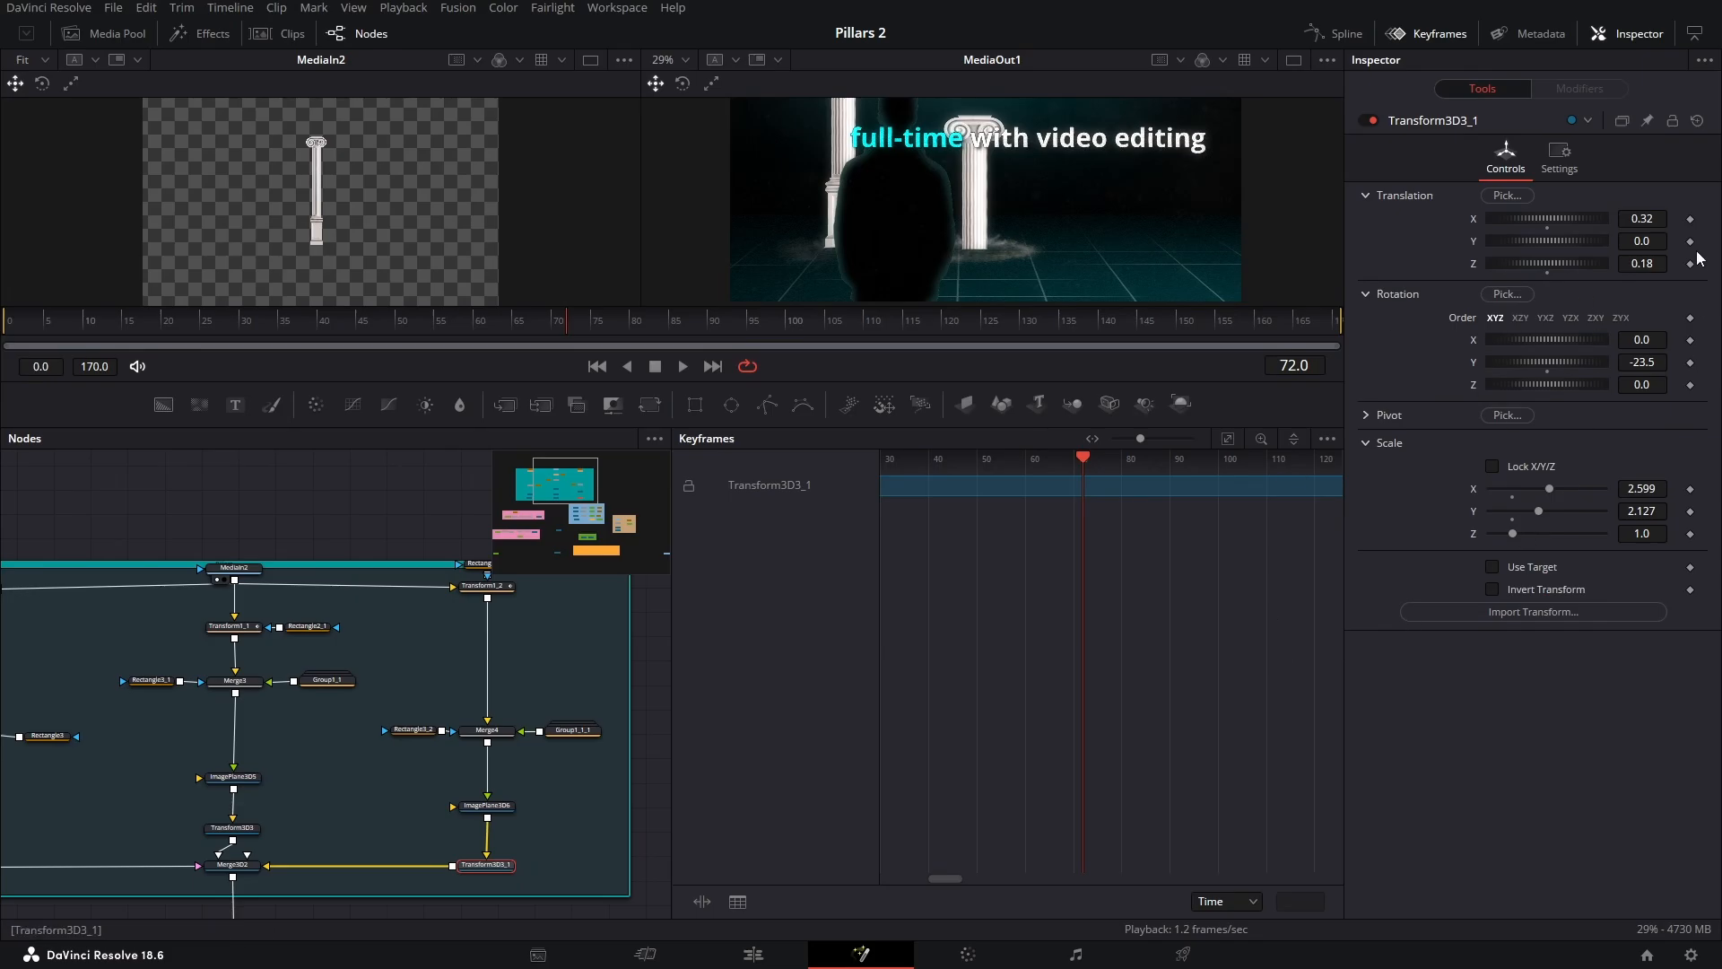
# Scrub back to frame 29, select Text1 and view its output up close in a second viewer beside MediaOut1
pyautogui.scroll(-5, 298, 835)
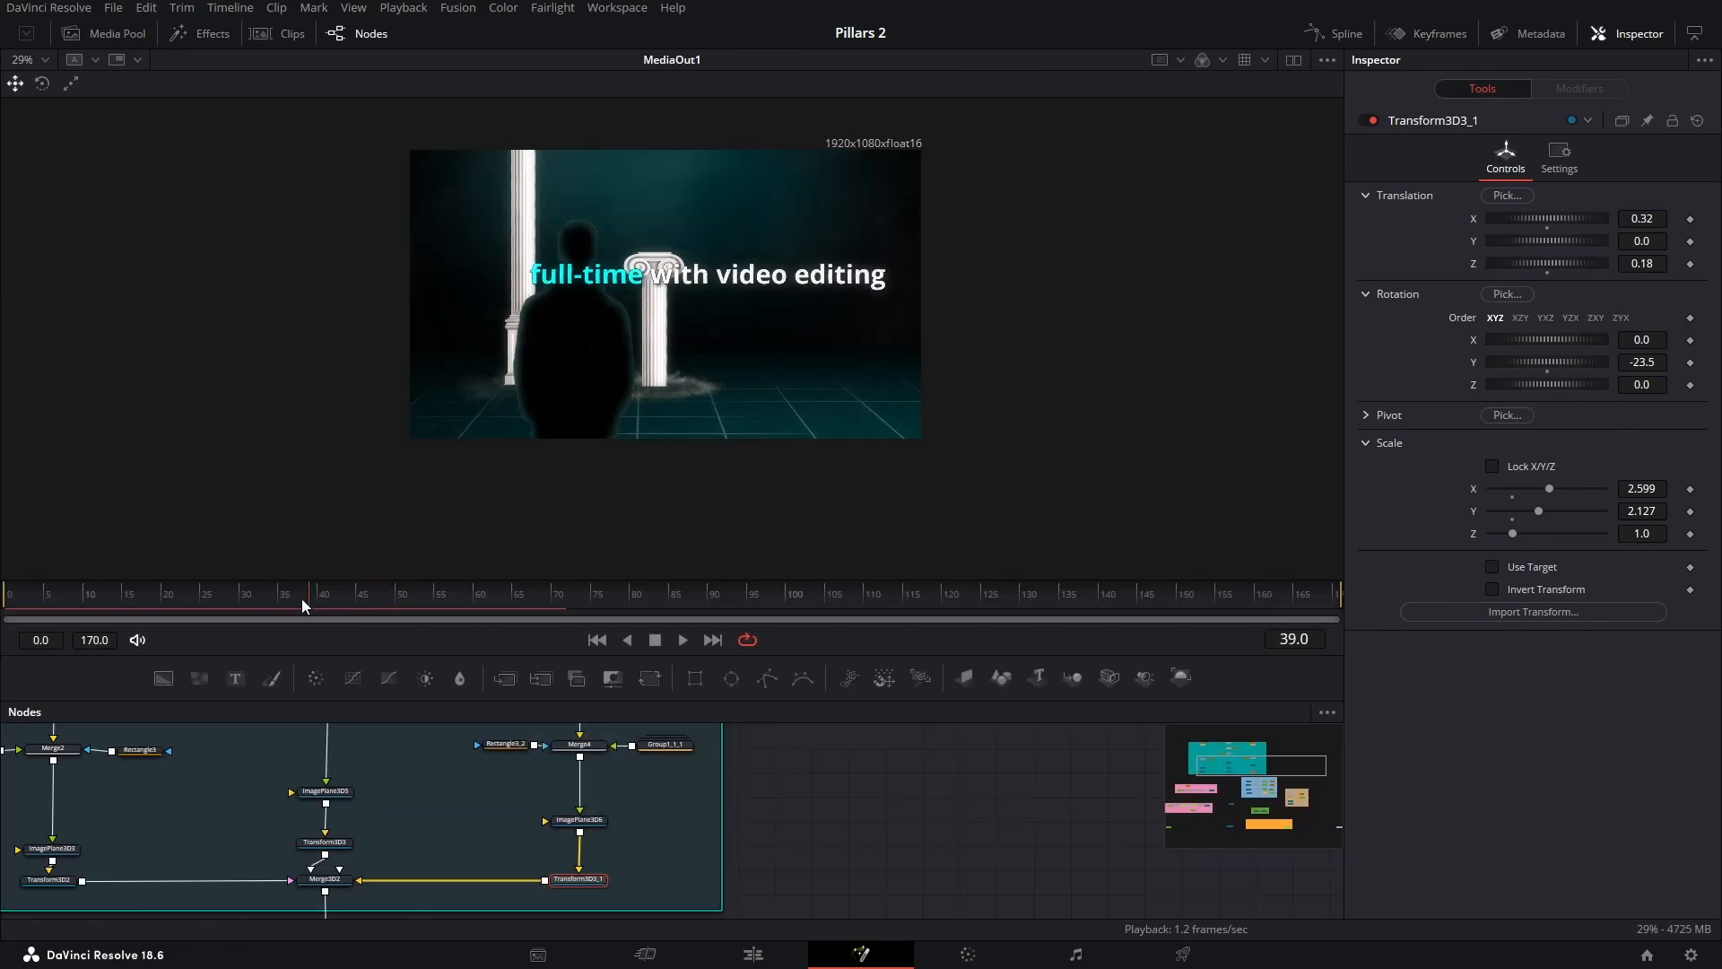
pyautogui.moveTo(302, 599)
pyautogui.mouseDown()
pyautogui.moveTo(15, 617)
pyautogui.moveTo(165, 571)
pyautogui.moveTo(299, 584)
pyautogui.mouseUp()
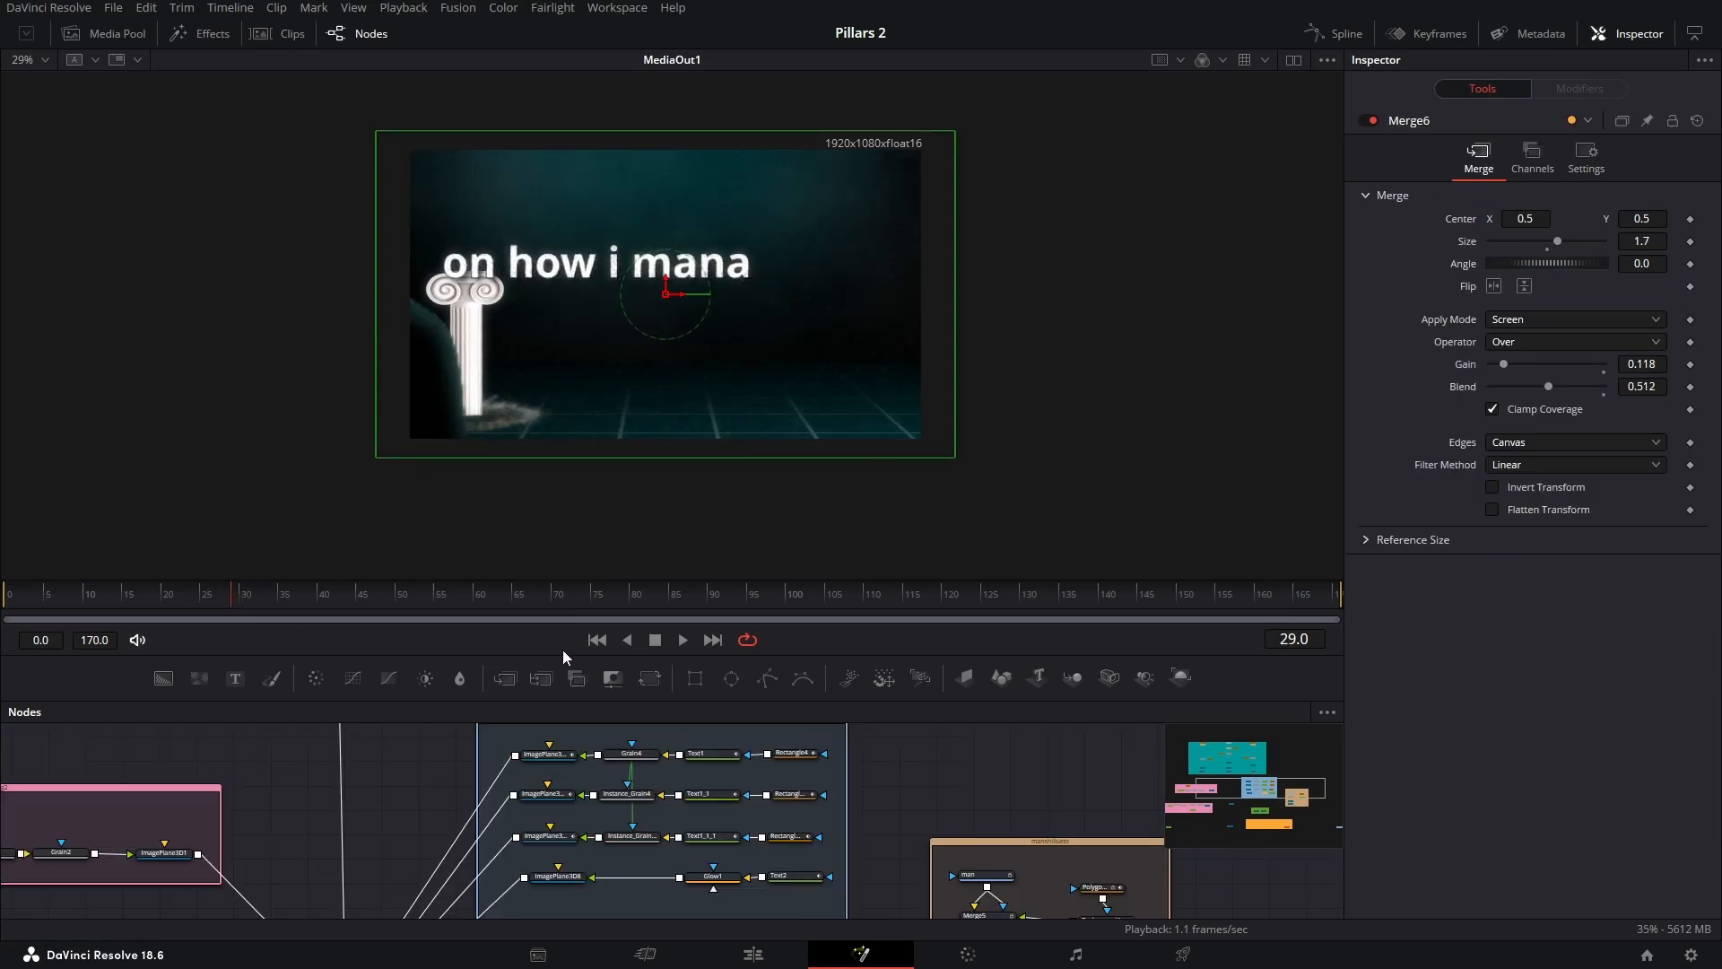
pyautogui.click(717, 757)
pyautogui.moveTo(720, 759); pyautogui.dragTo(729, 753)
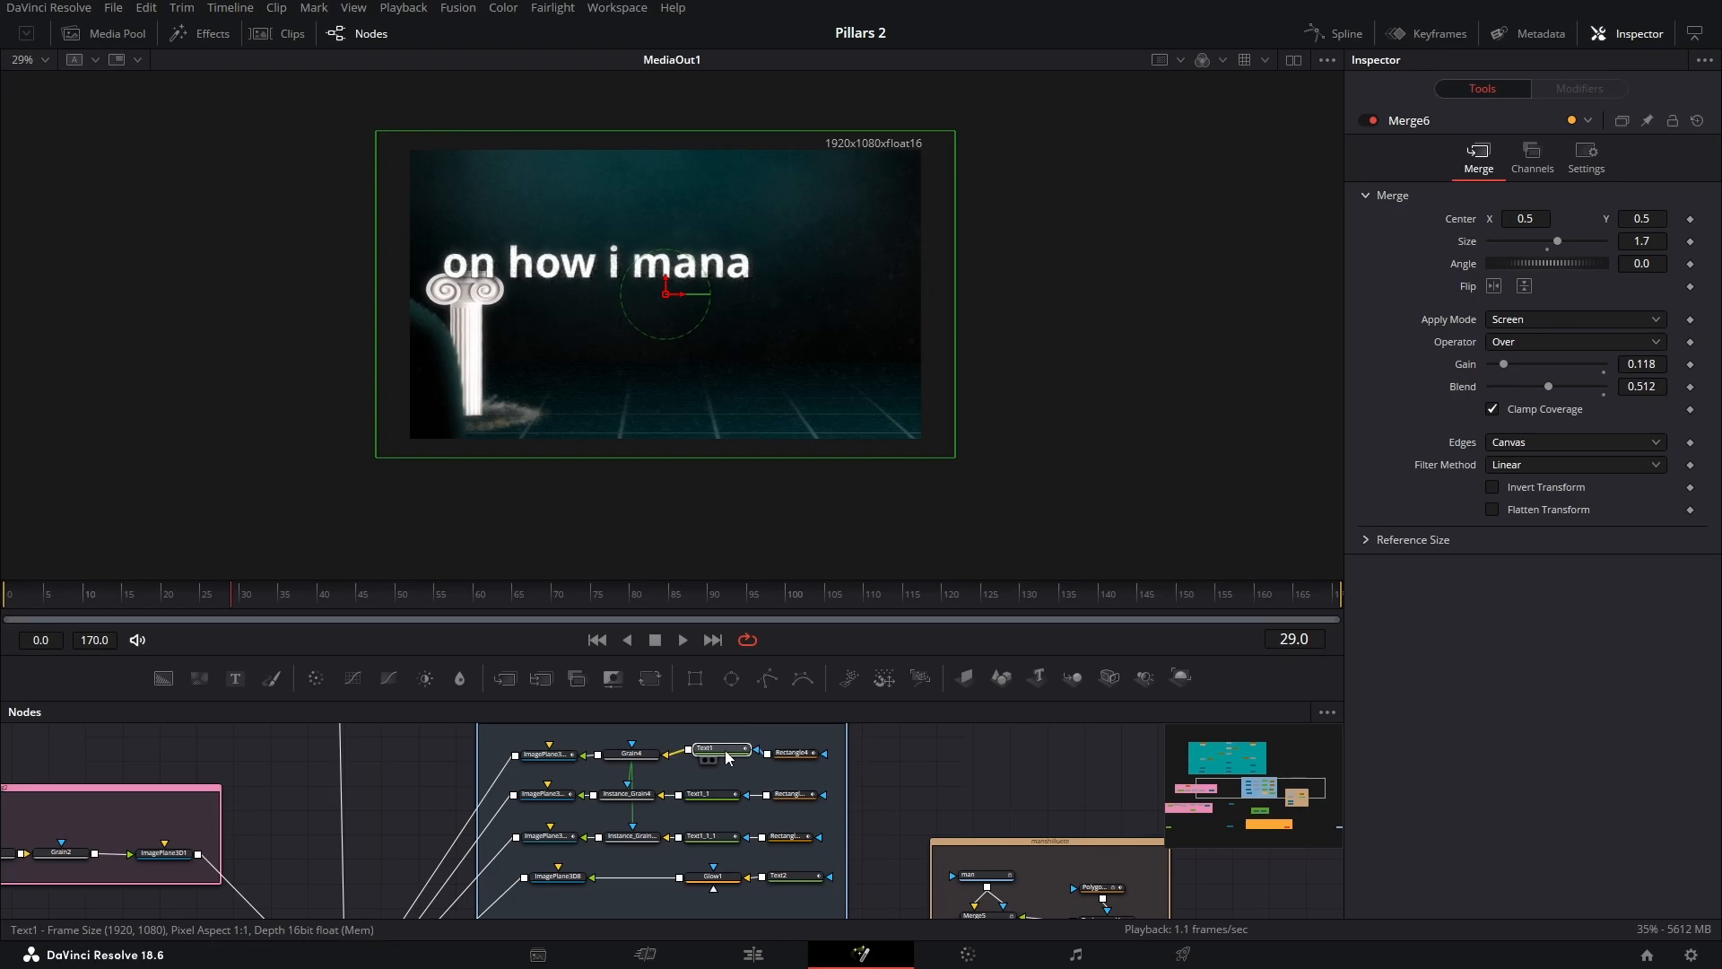
pyautogui.click(1293, 61)
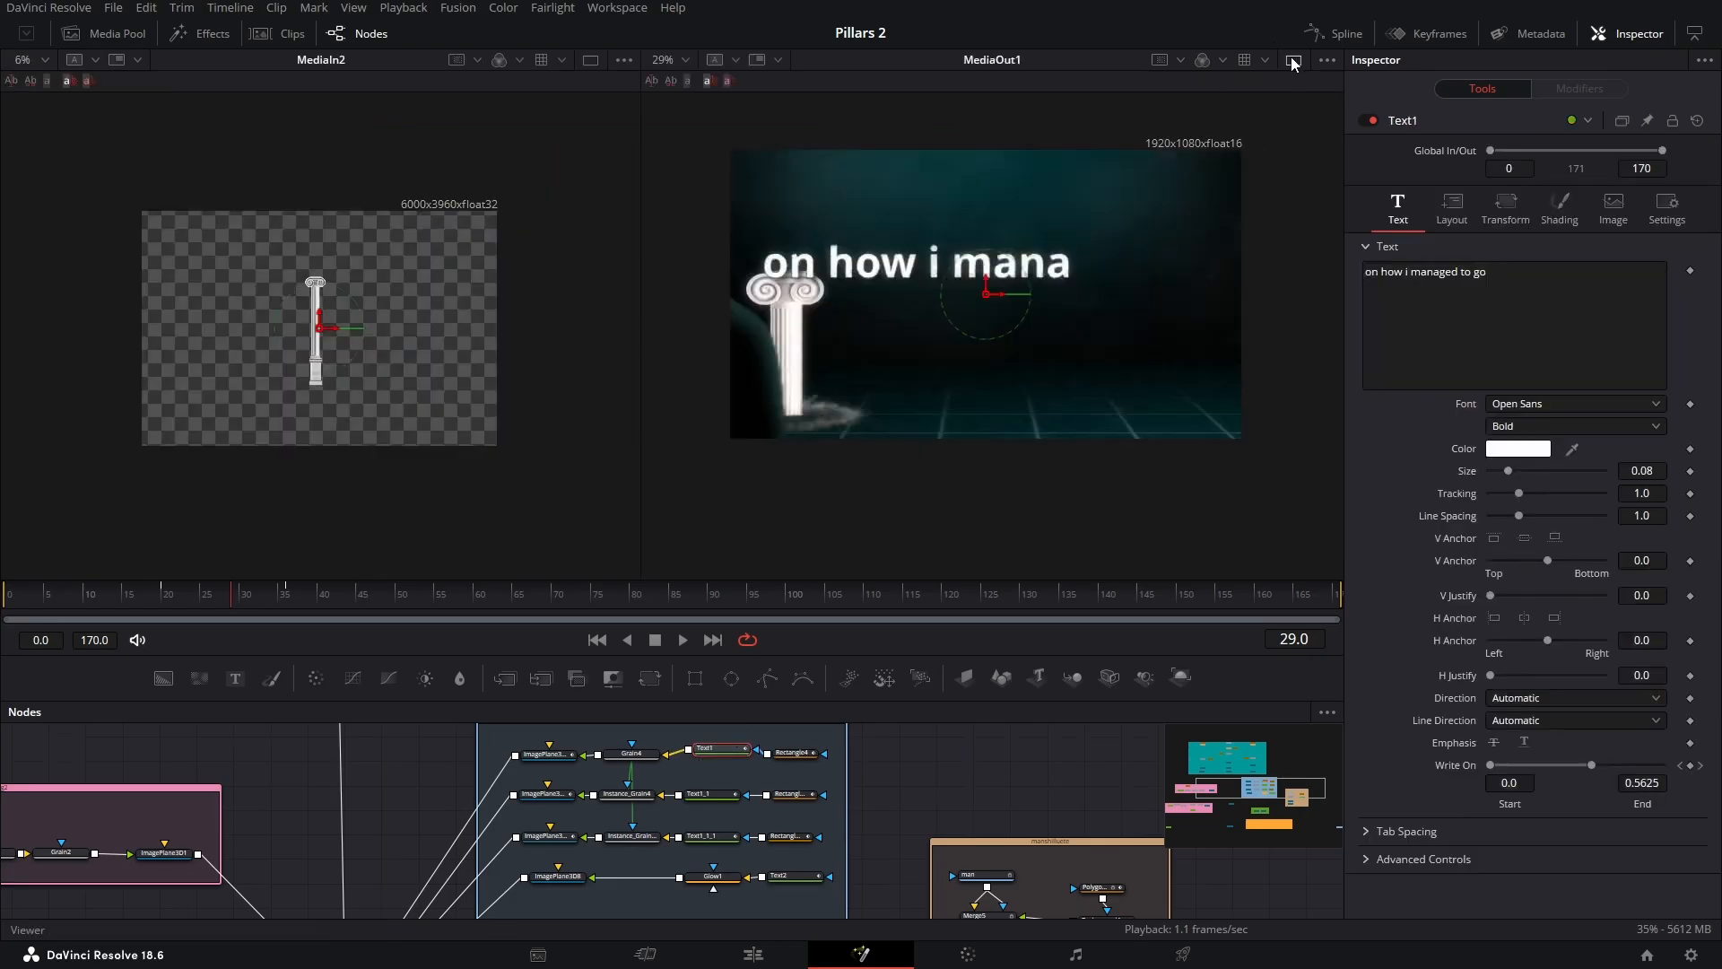
pyautogui.click(705, 760)
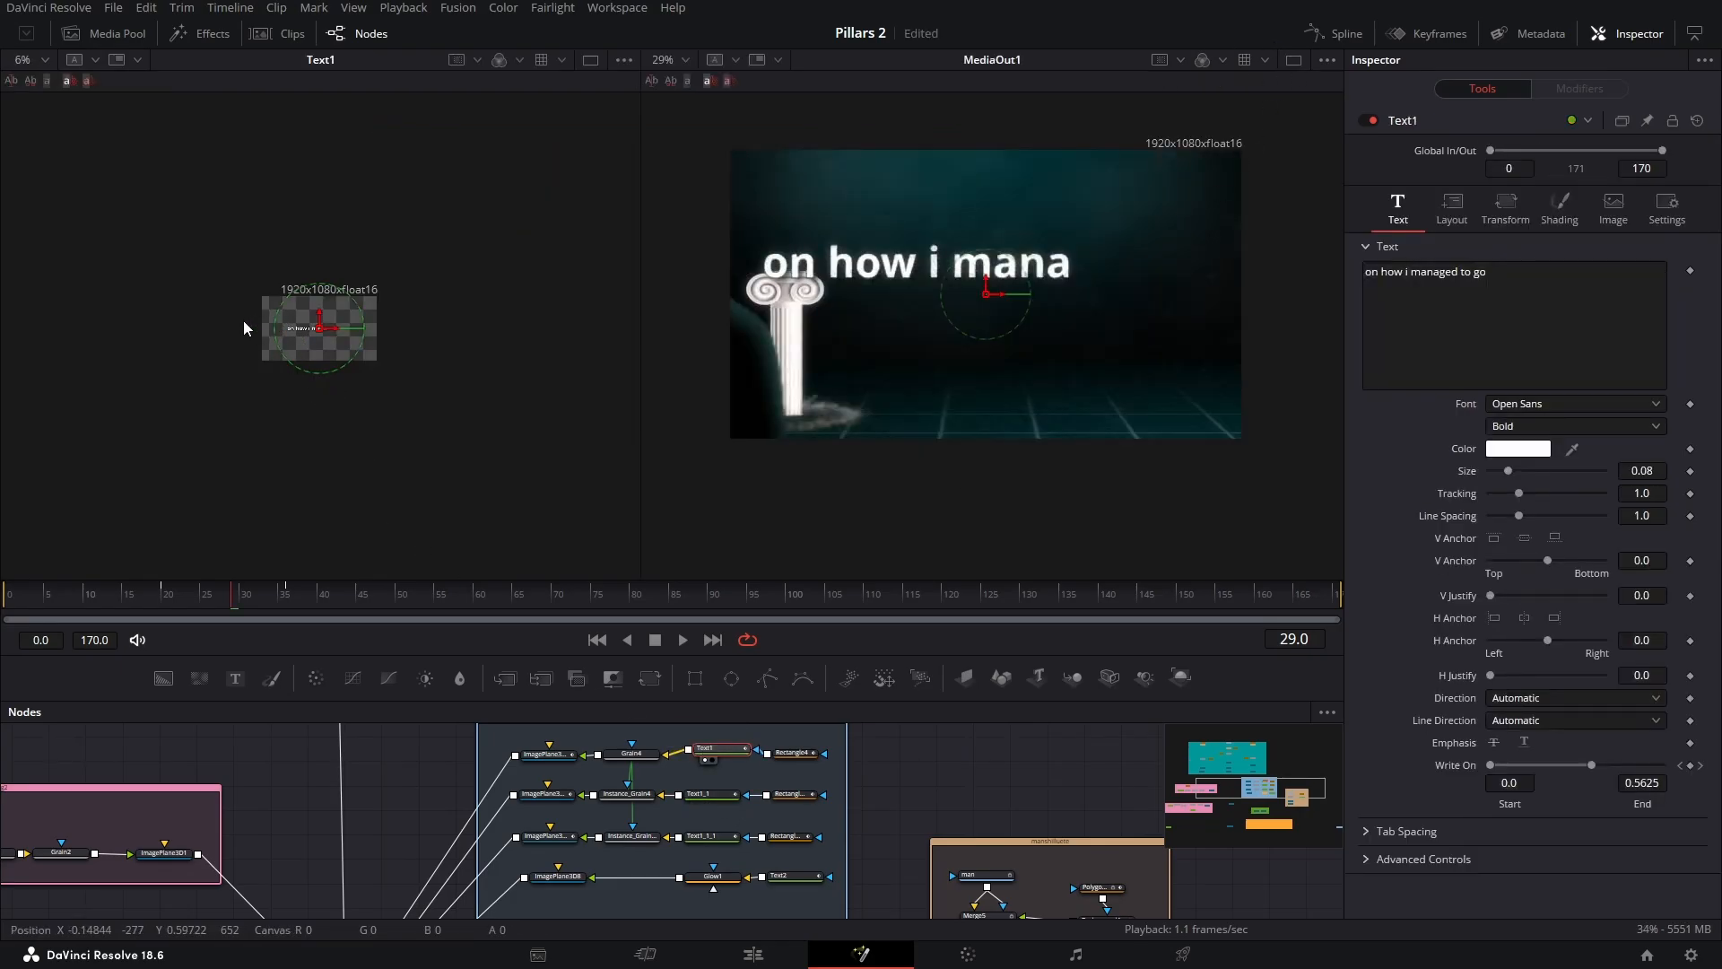
pyautogui.scroll(5, 278, 332)
pyautogui.moveTo(393, 346); pyautogui.dragTo(323, 368)
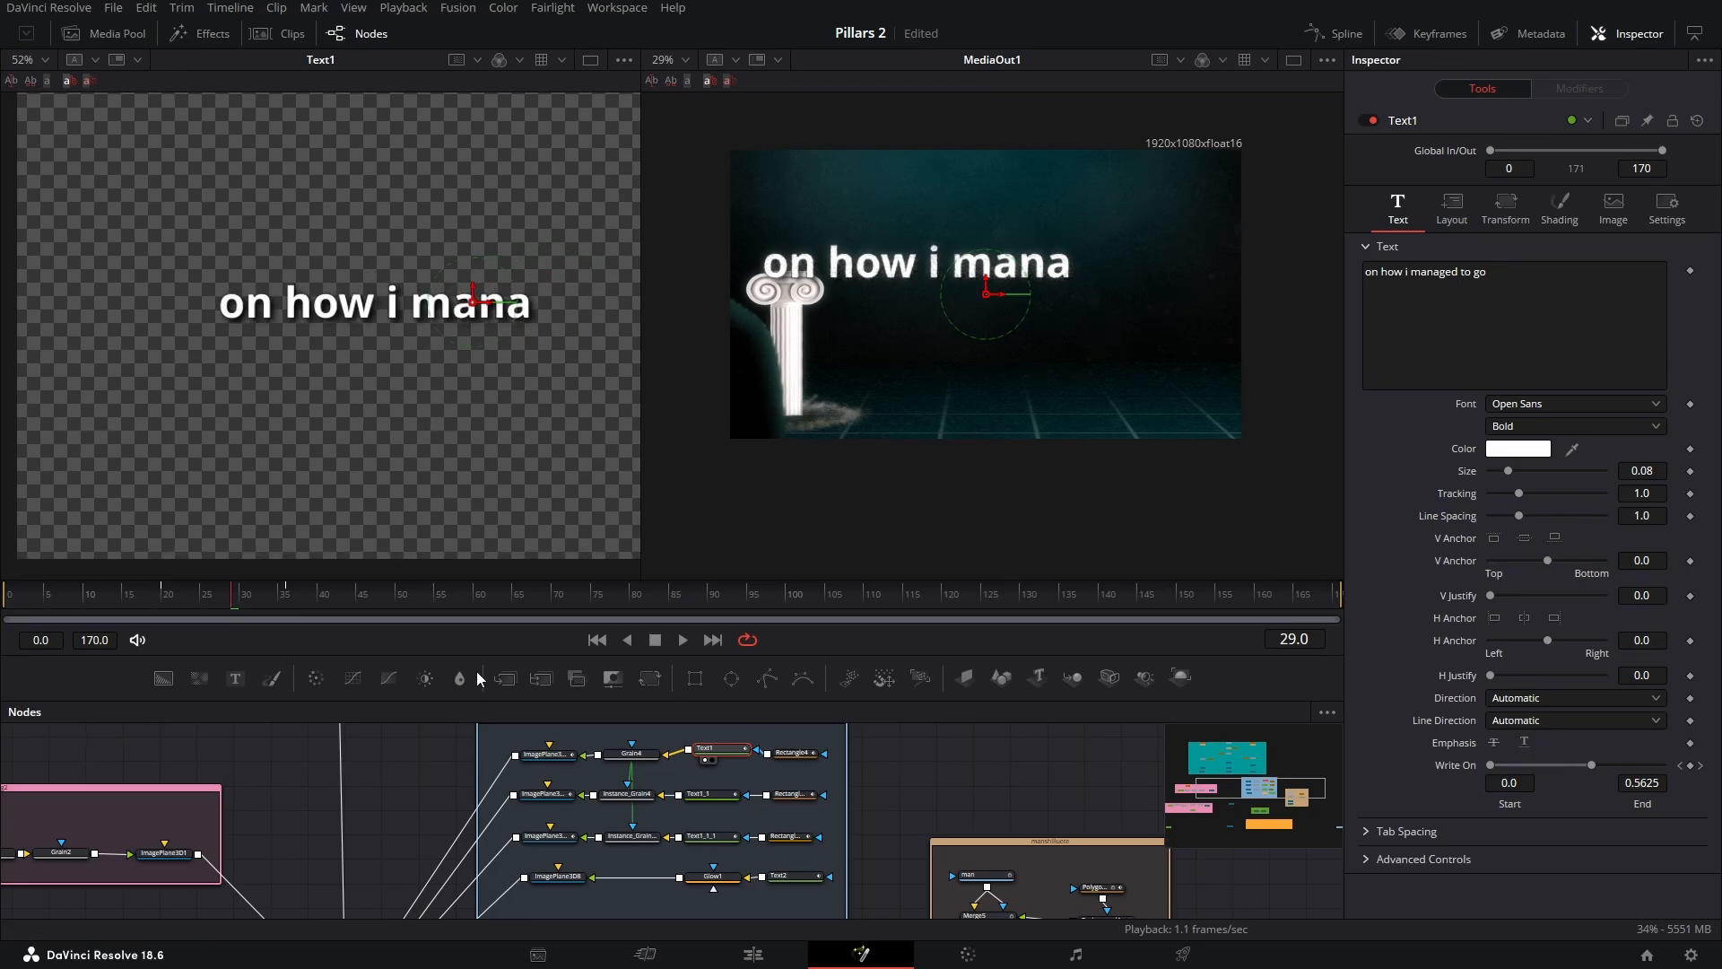
# Scrub Text1's Write On animation from frame 20 to frame 36 and examine its text content
pyautogui.moveTo(192, 594); pyautogui.dragTo(165, 601)
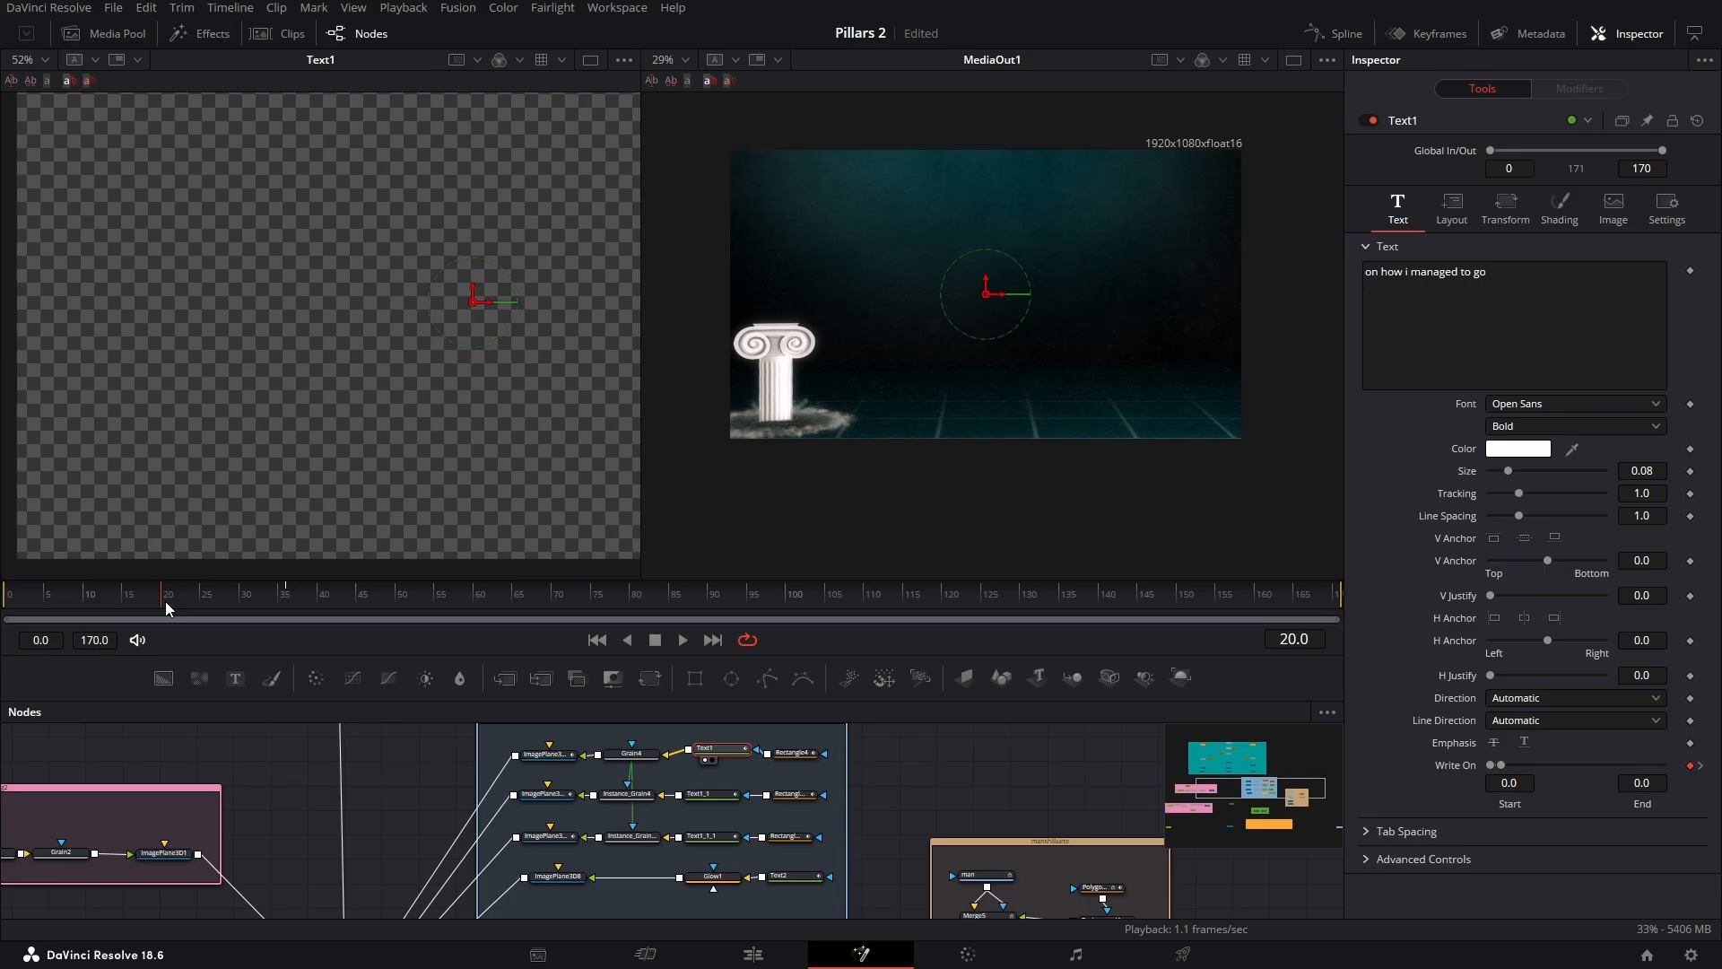
pyautogui.moveTo(166, 601); pyautogui.dragTo(289, 606)
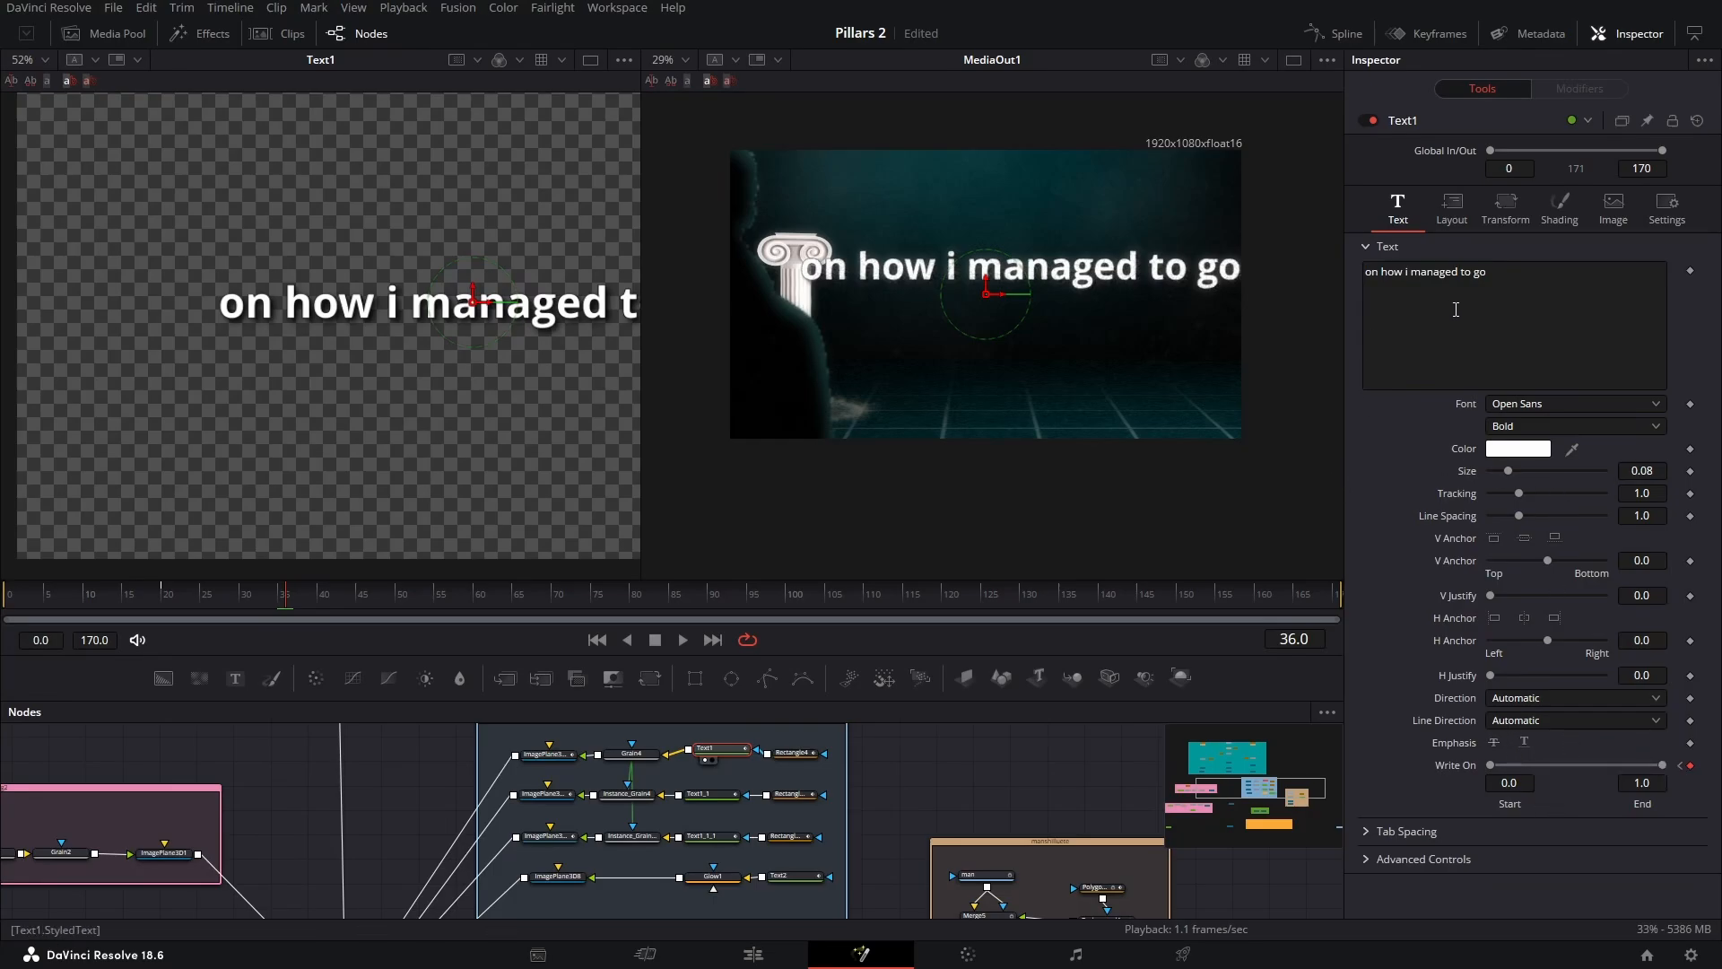
pyautogui.click(1499, 274)
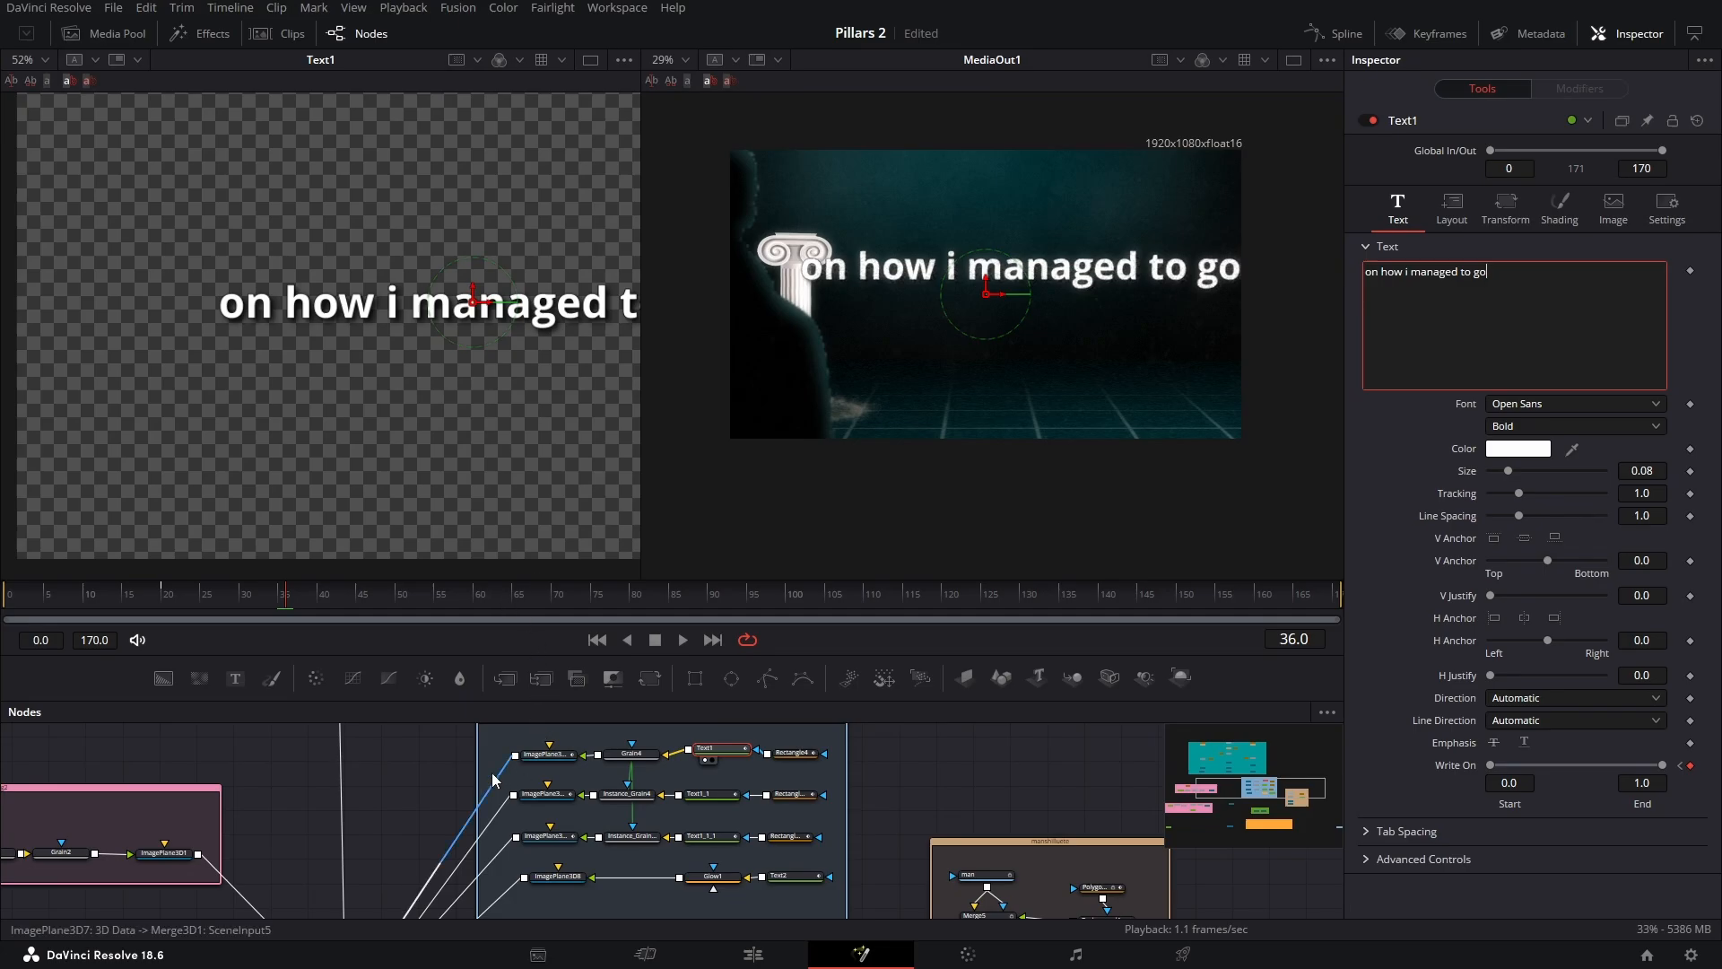
# View the output of Rectangle4, the mask feeding Text1
pyautogui.click(805, 758)
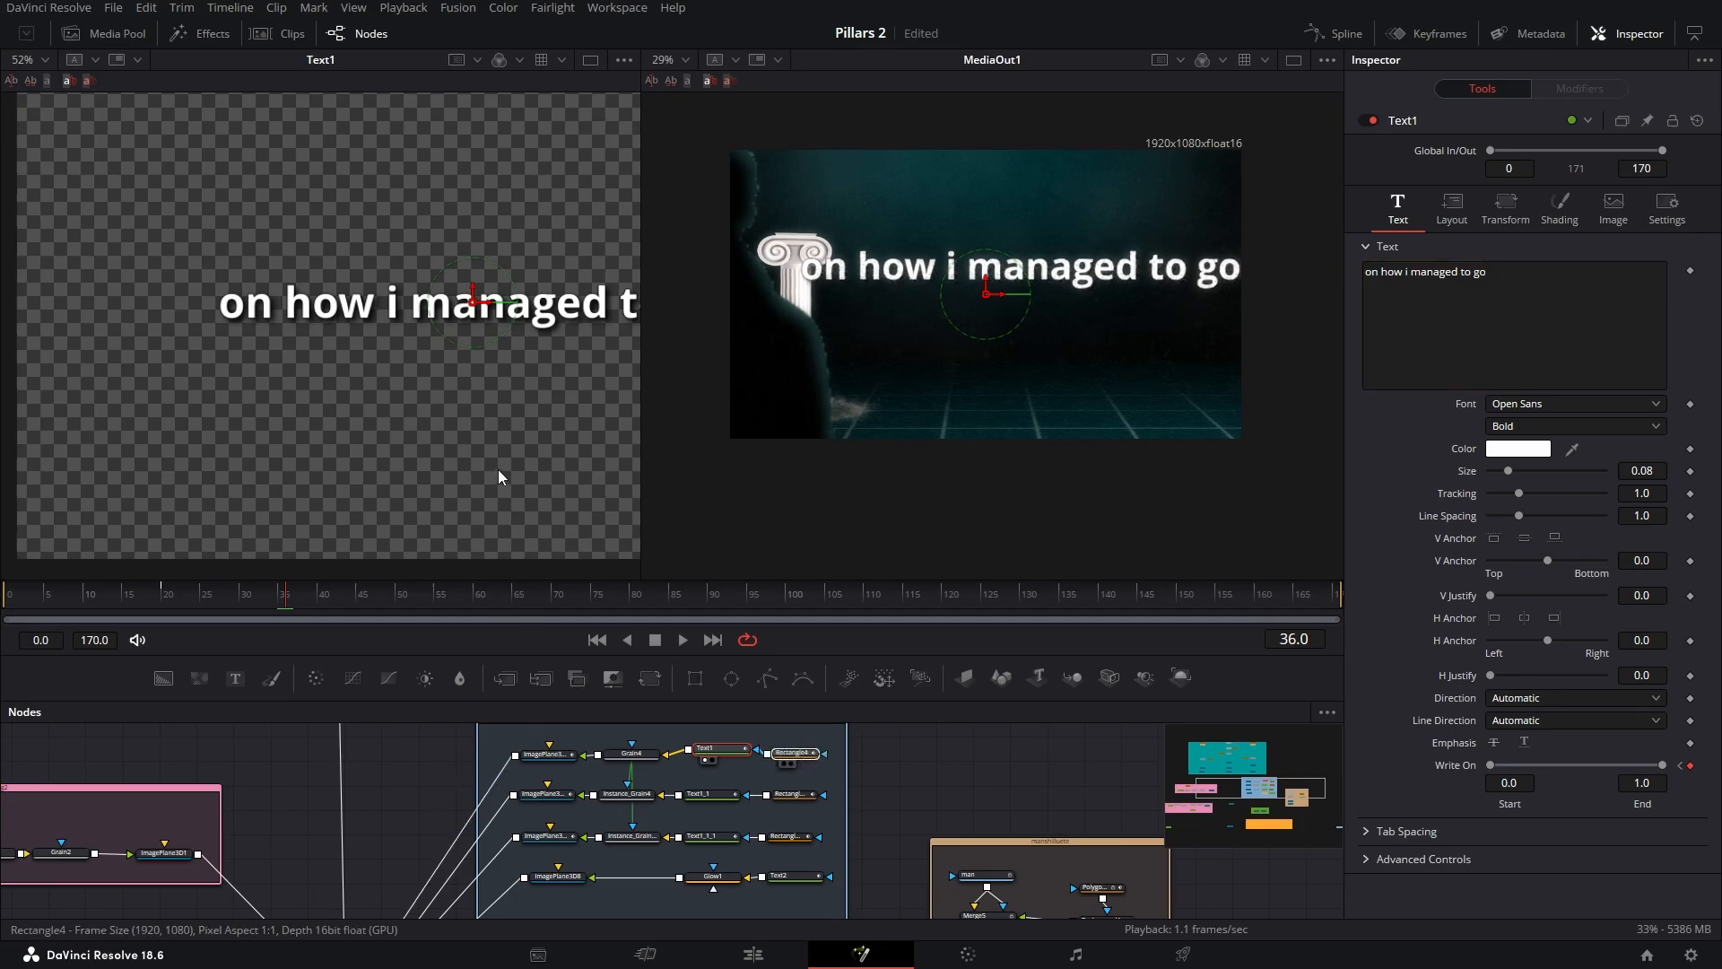
pyautogui.press('1')
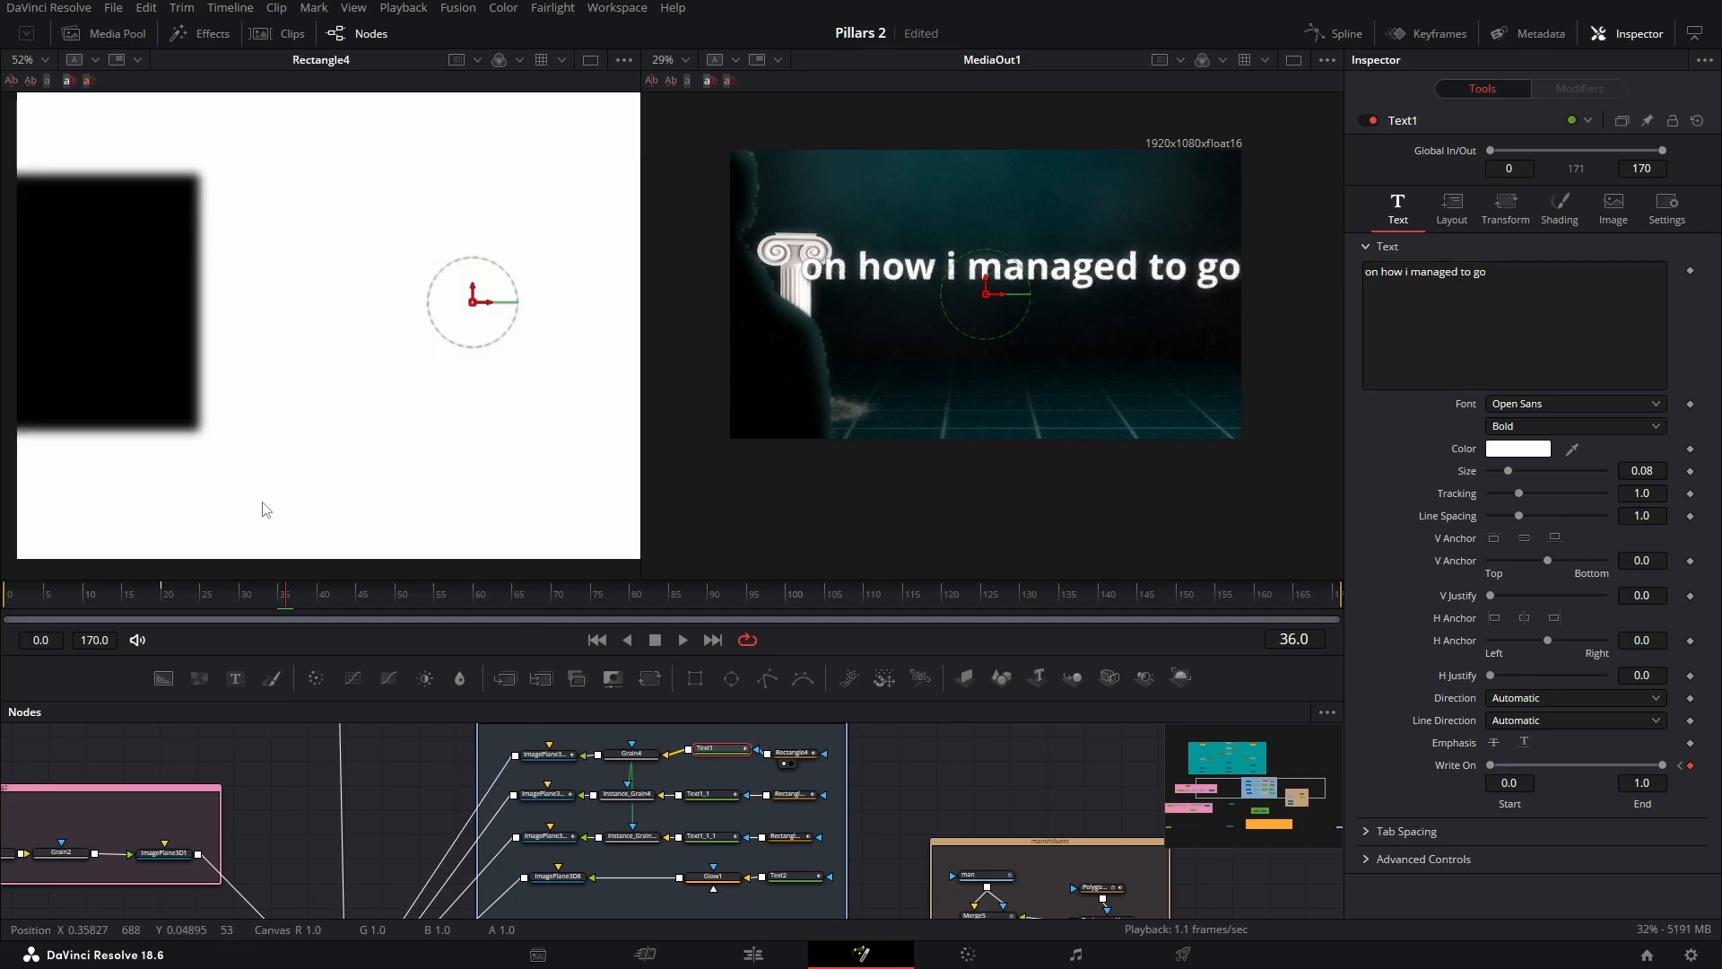
# Inspect Rectangle4's keyframed Center position while scrubbing from frame 36 through frame 45 to frame 62
pyautogui.click(792, 754)
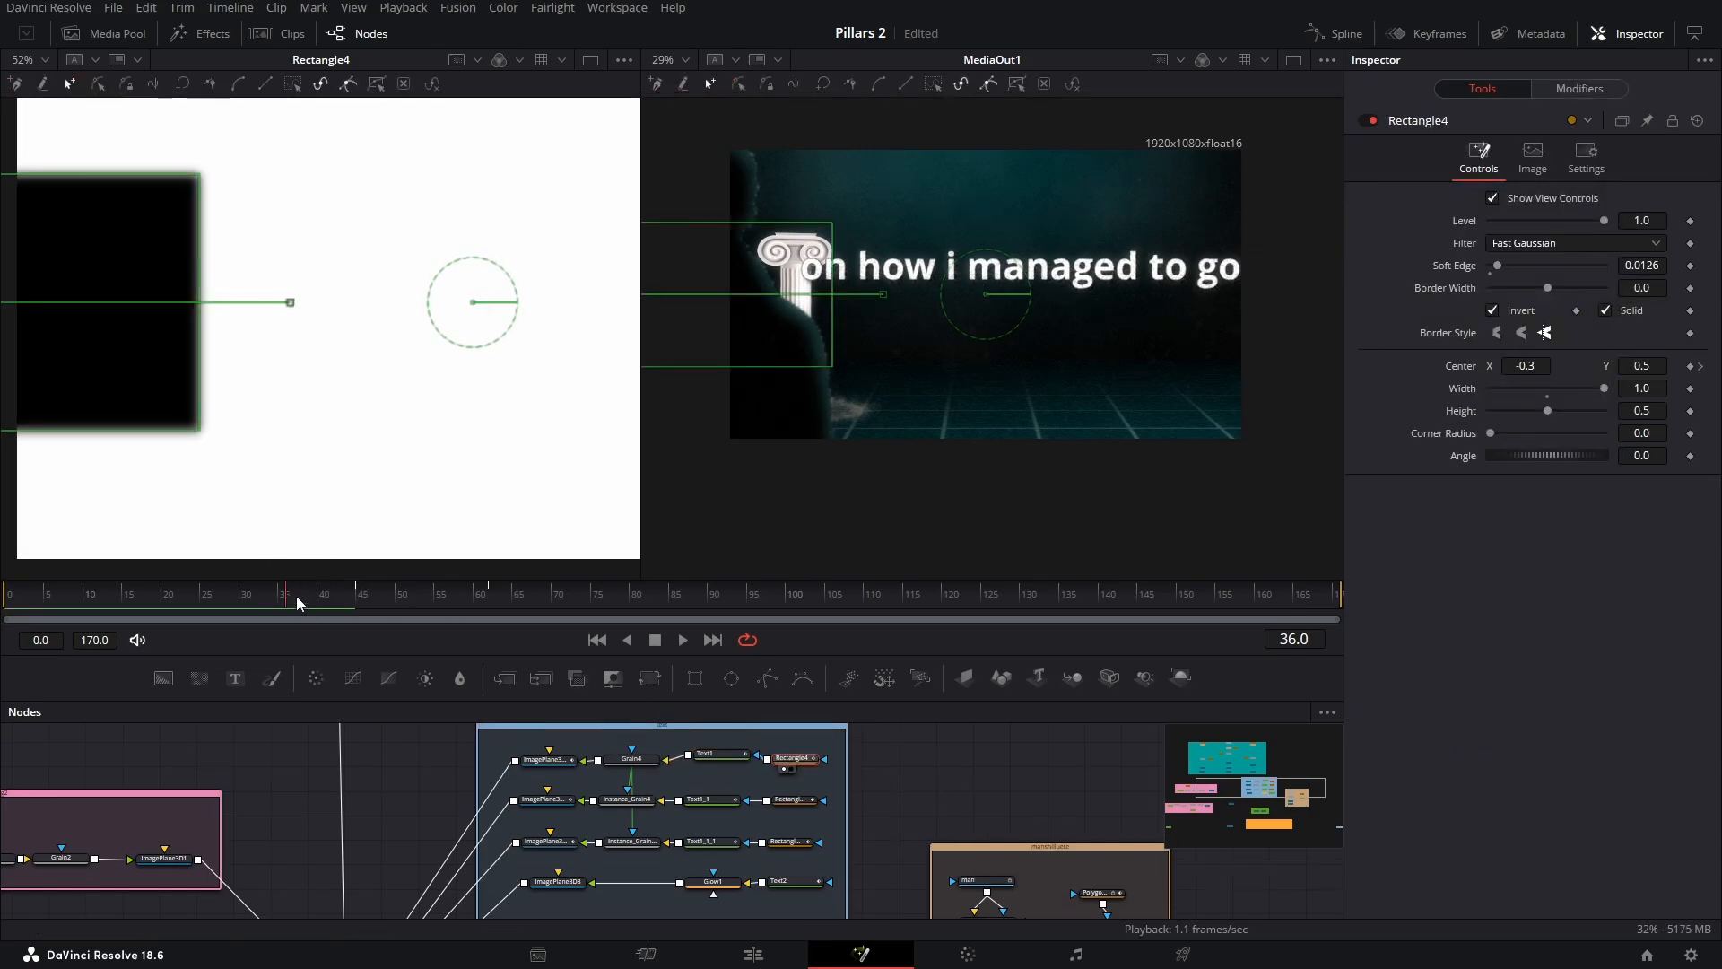
pyautogui.moveTo(293, 597); pyautogui.dragTo(359, 596)
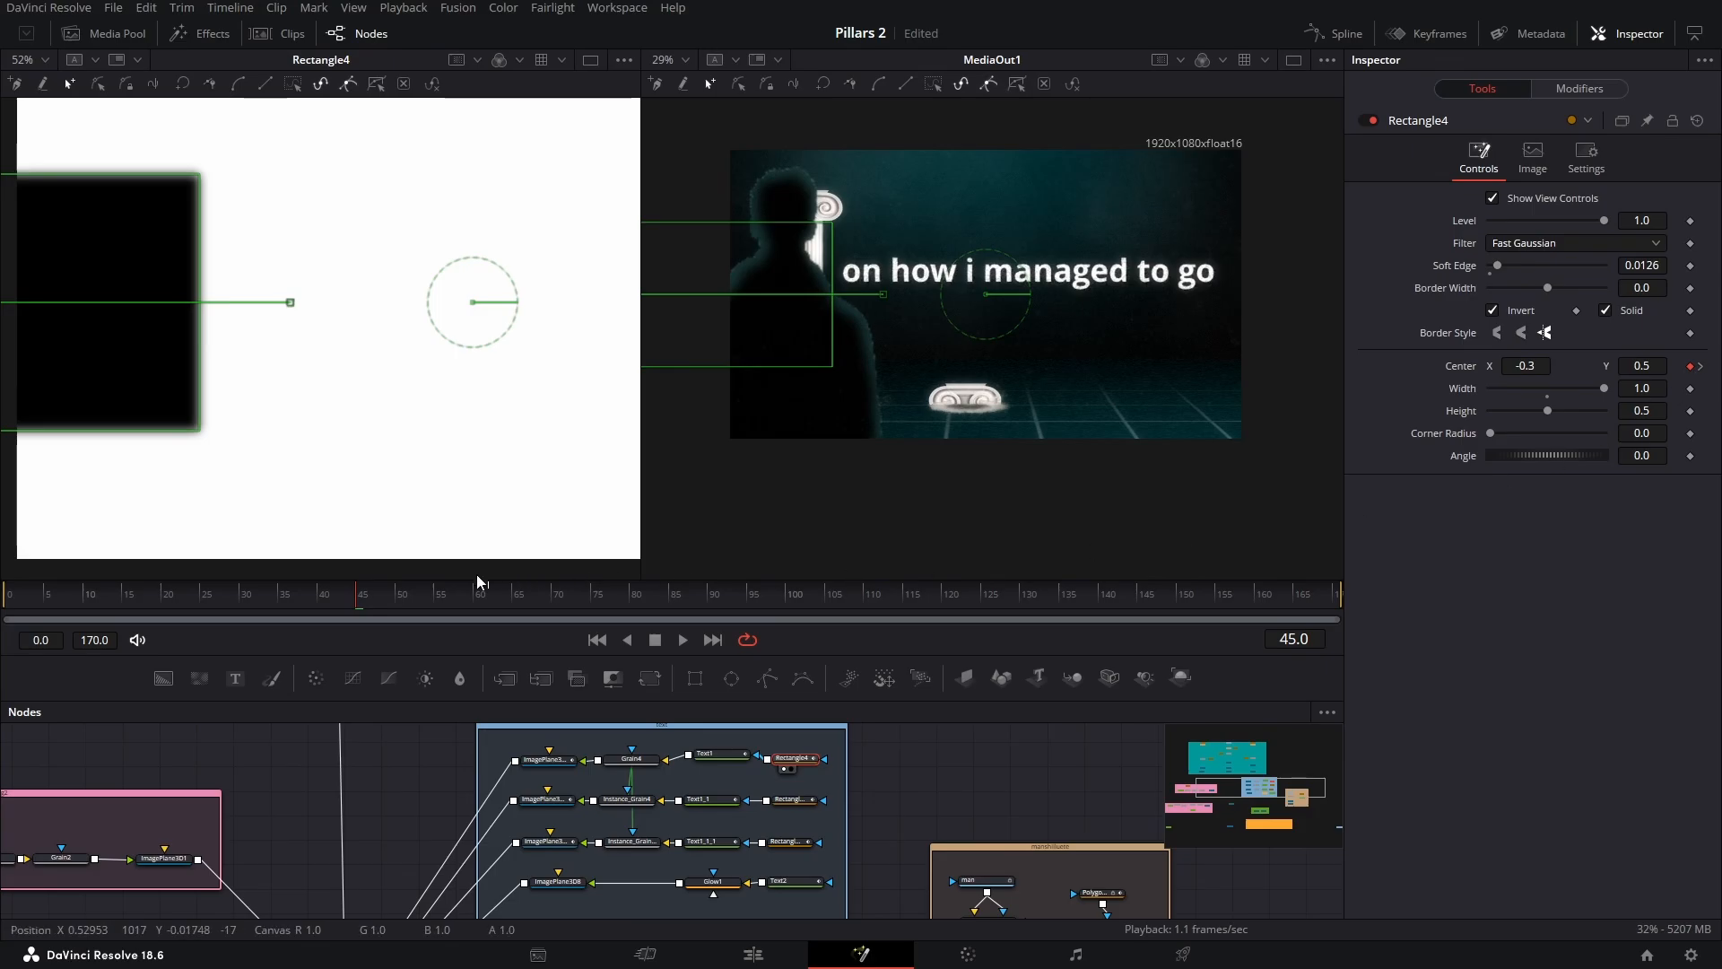
pyautogui.moveTo(357, 604); pyautogui.dragTo(493, 597)
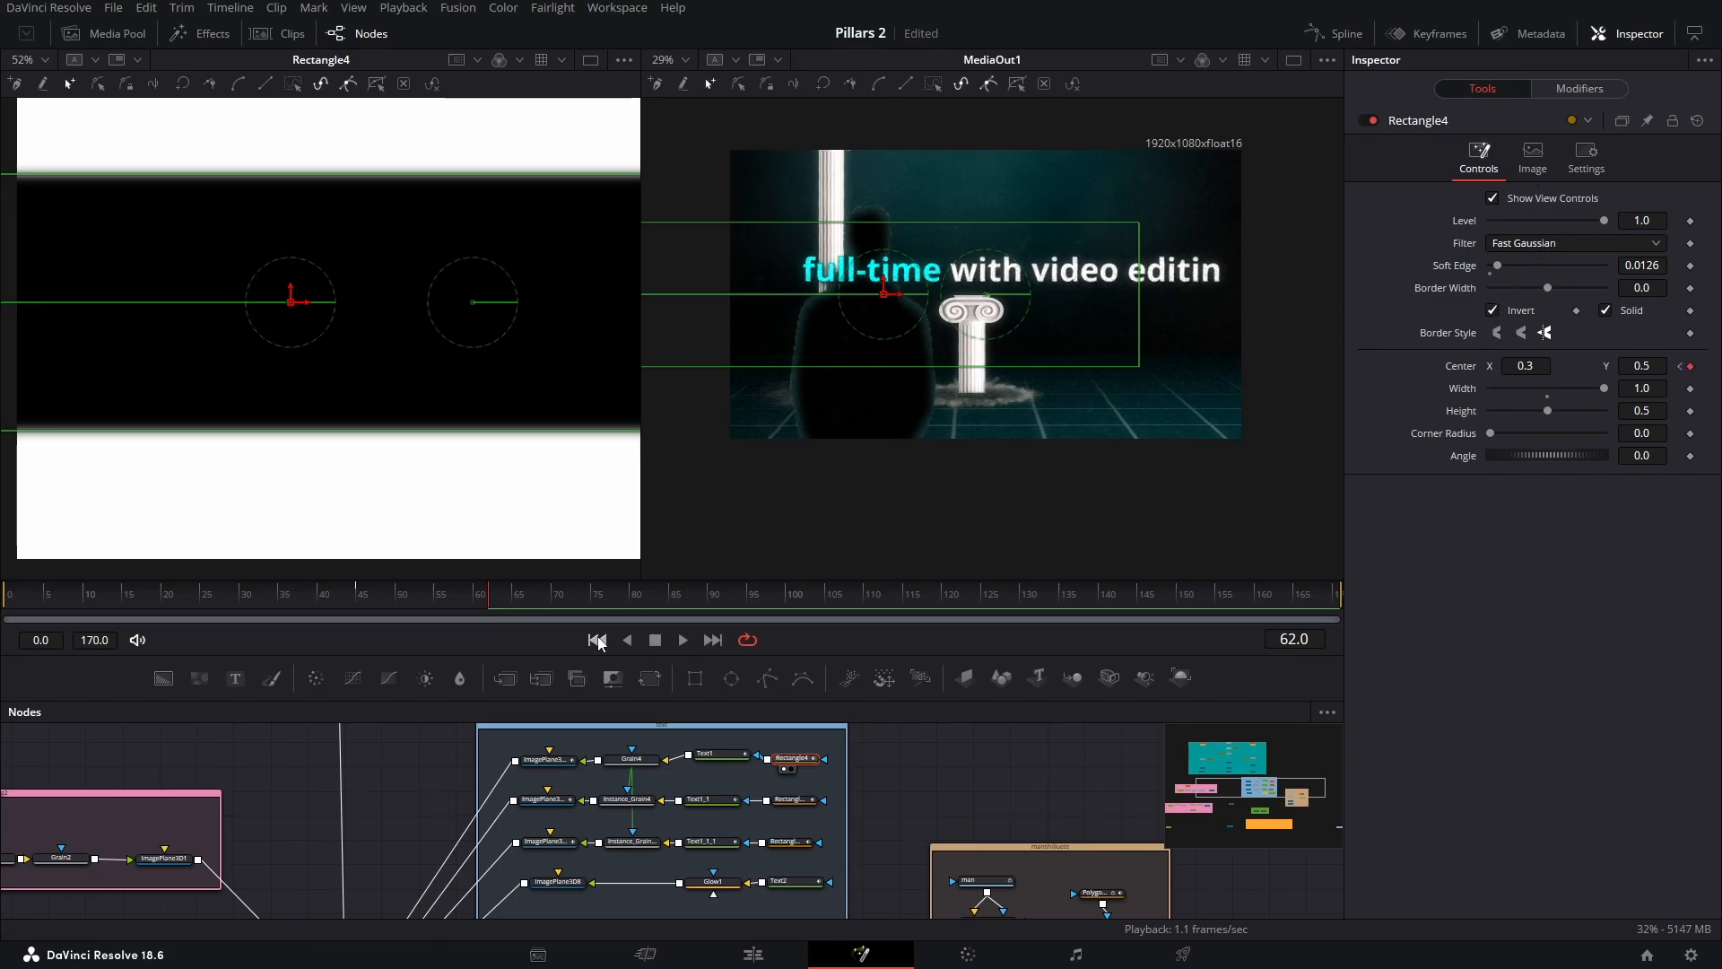
# View the outputs of Grain4 and ImagePlane3D7, scrubbing back to frame 48 to see the text on its 3D plane
pyautogui.moveTo(632, 765); pyautogui.dragTo(413, 443)
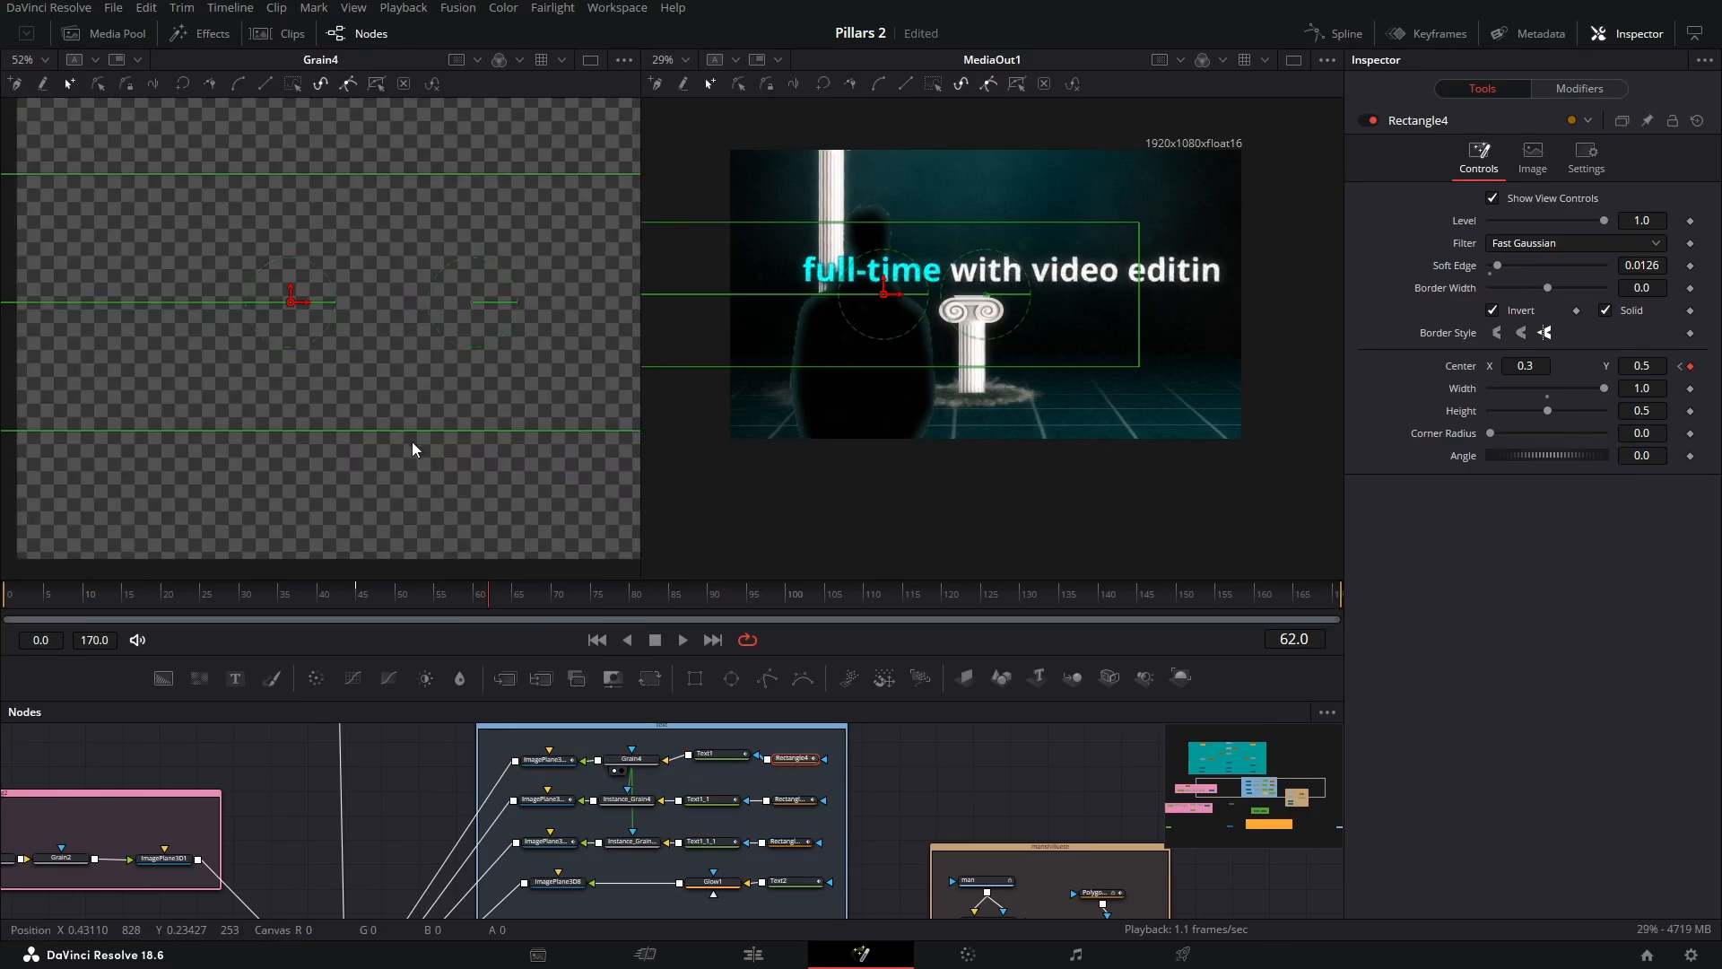
pyautogui.moveTo(545, 760); pyautogui.dragTo(340, 420)
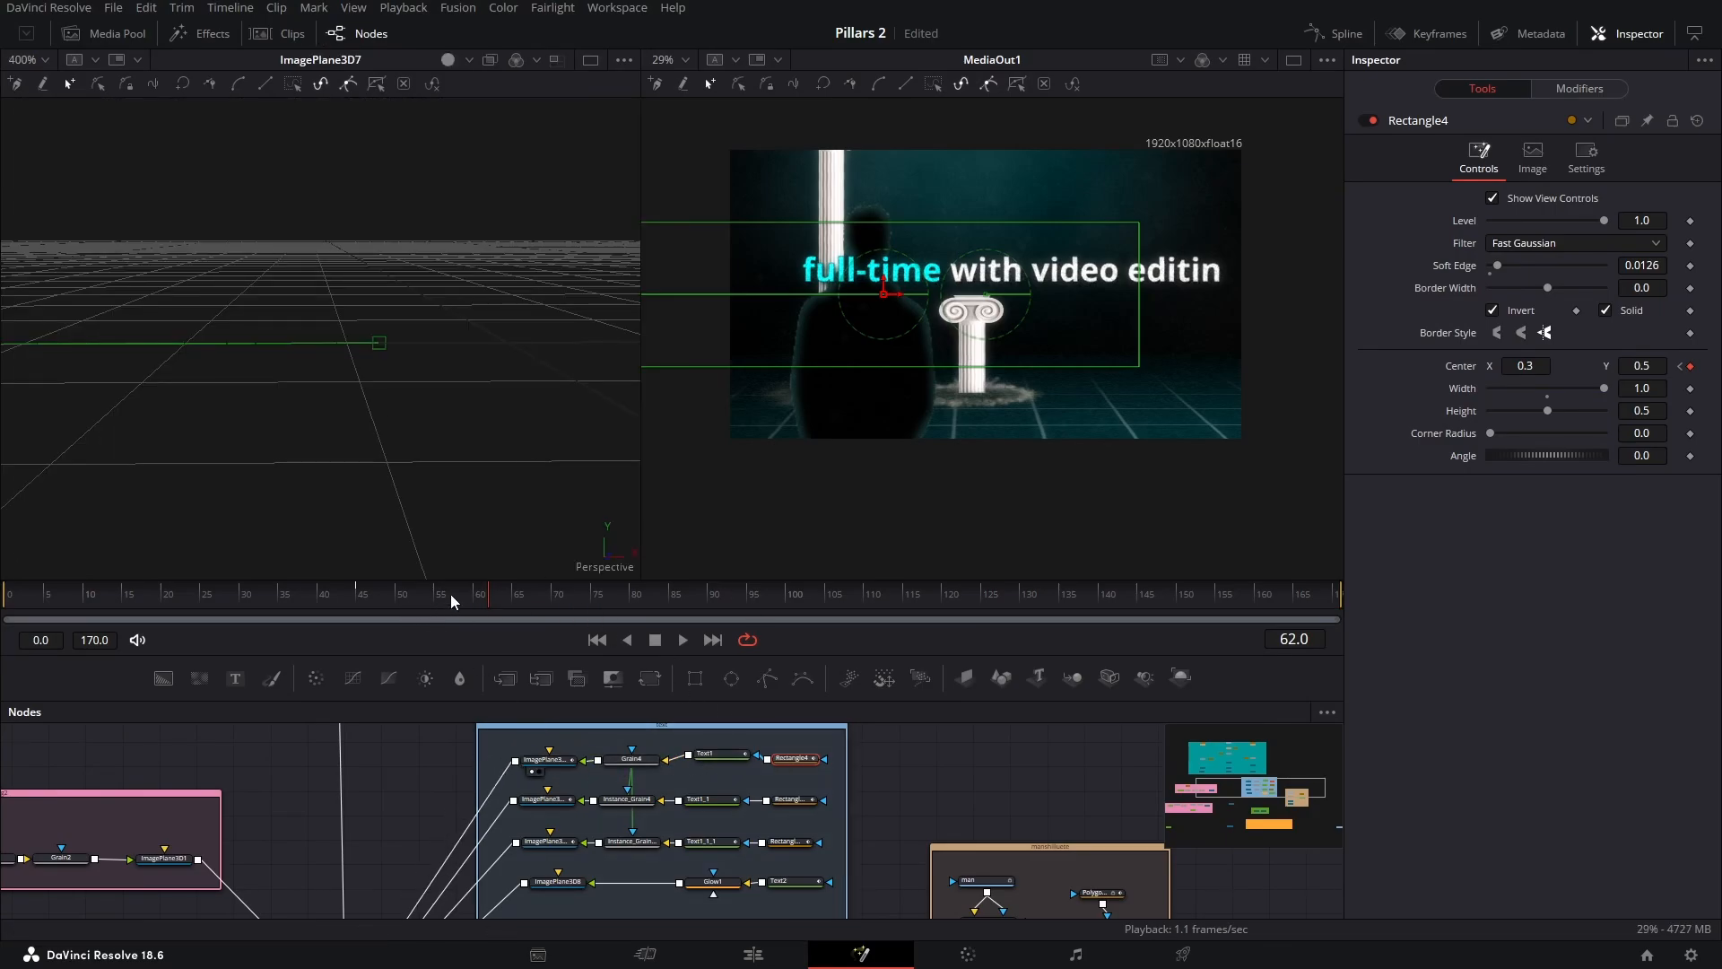
pyautogui.moveTo(450, 594); pyautogui.dragTo(379, 594)
pyautogui.scroll(-3, 461, 445)
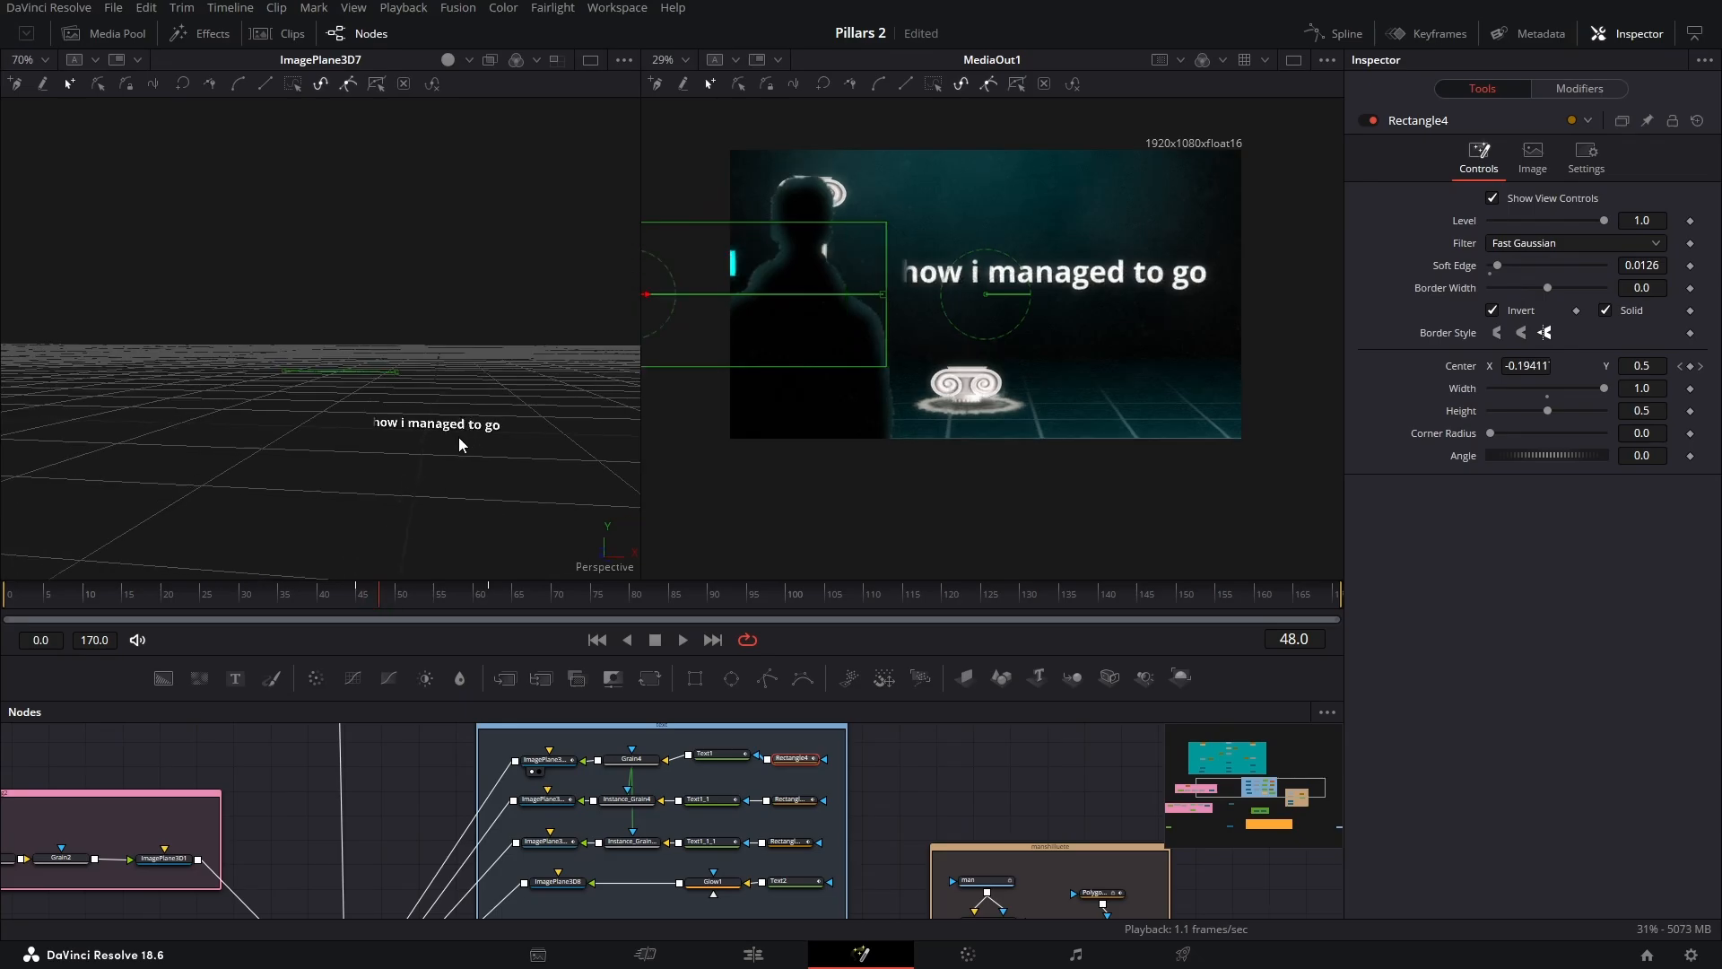
pyautogui.moveTo(459, 439); pyautogui.dragTo(466, 439)
# Inspect ImagePlane3D7's transform values and examine its material opacity keyframes from frame 21 to 24, scrubbing on to frame 45
pyautogui.click(553, 767)
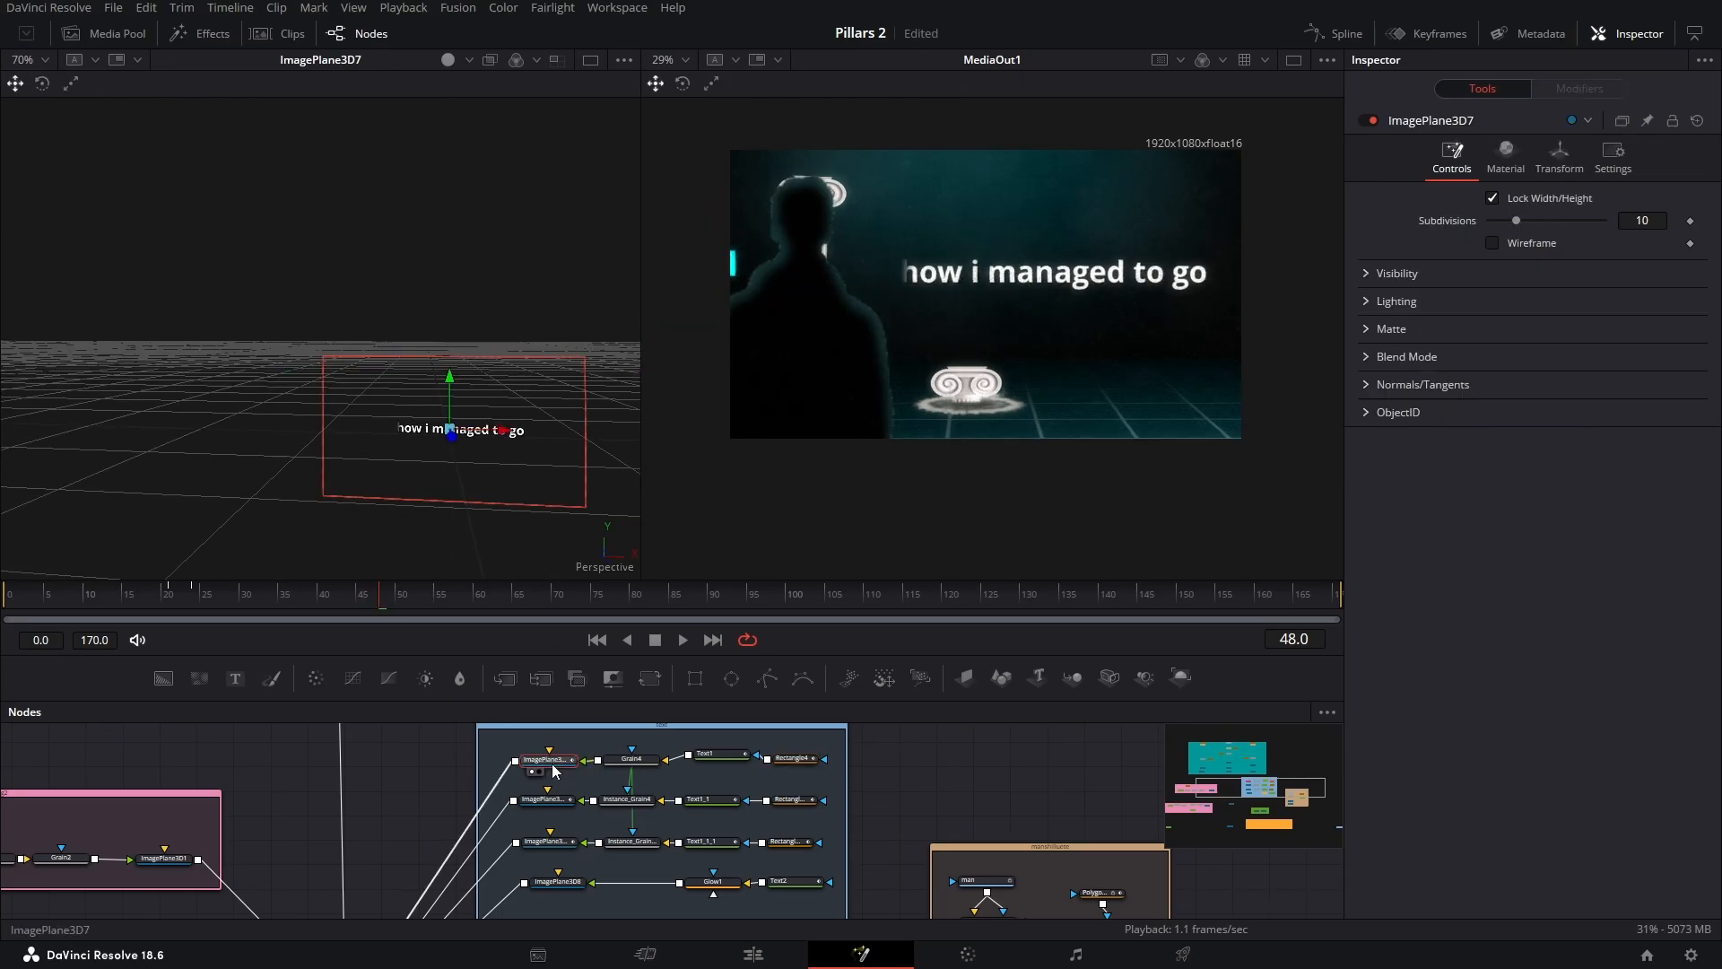
pyautogui.click(1559, 158)
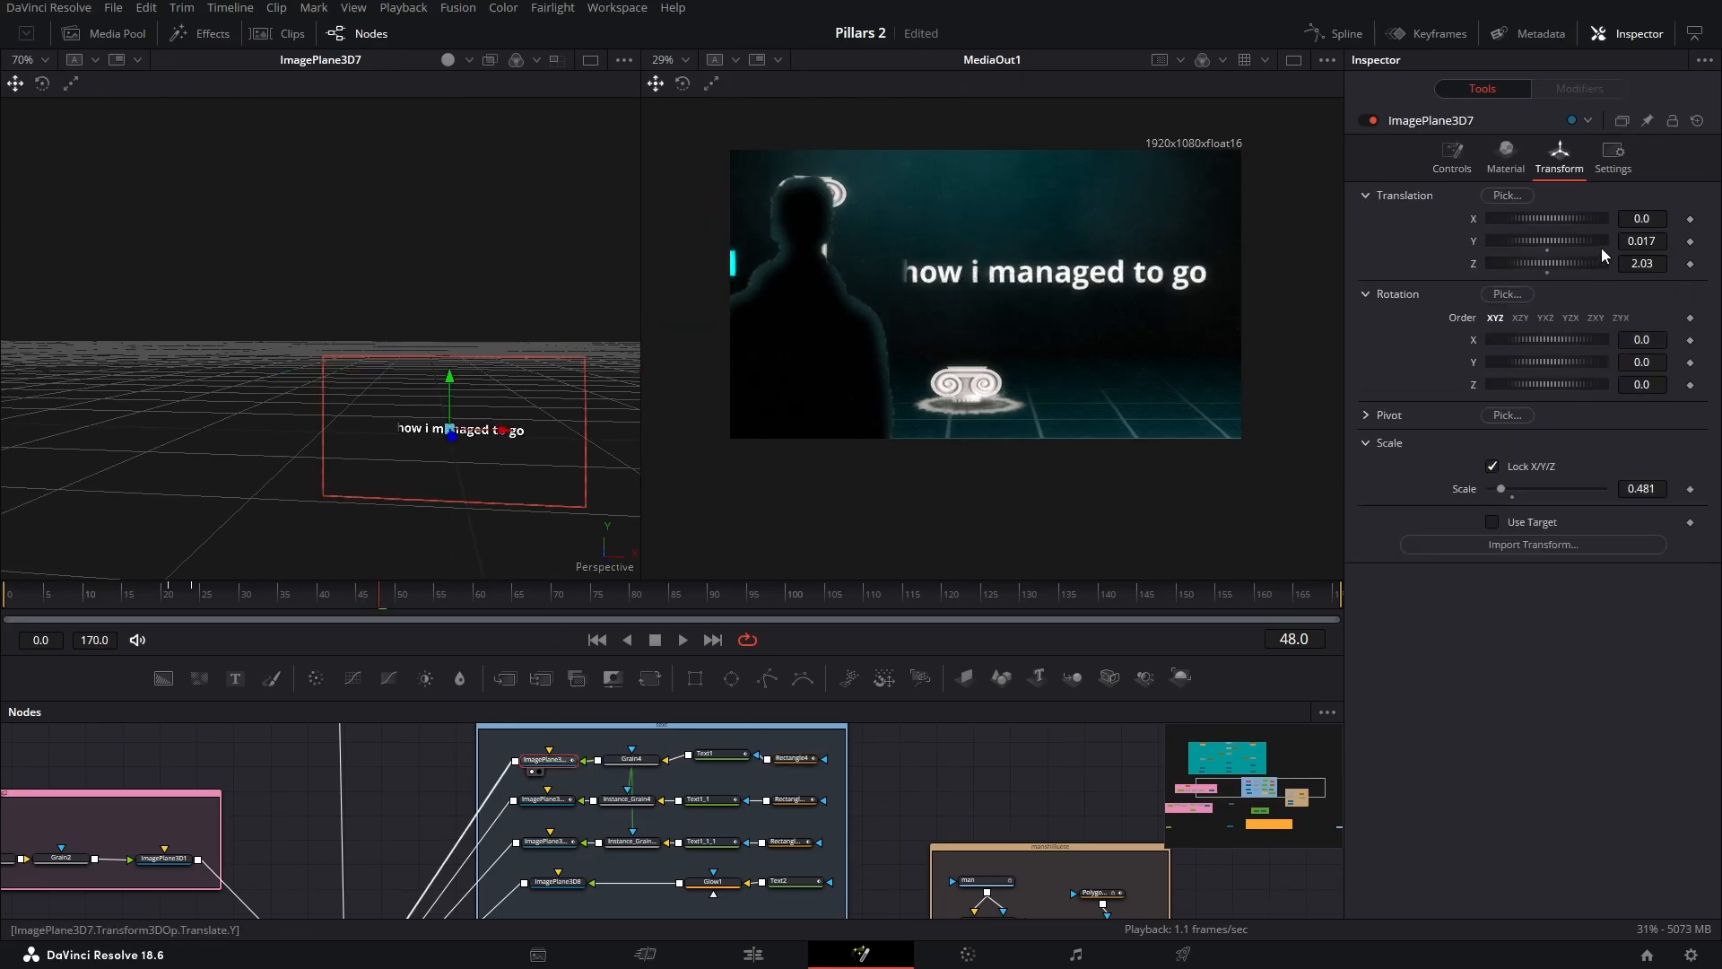
pyautogui.click(1507, 154)
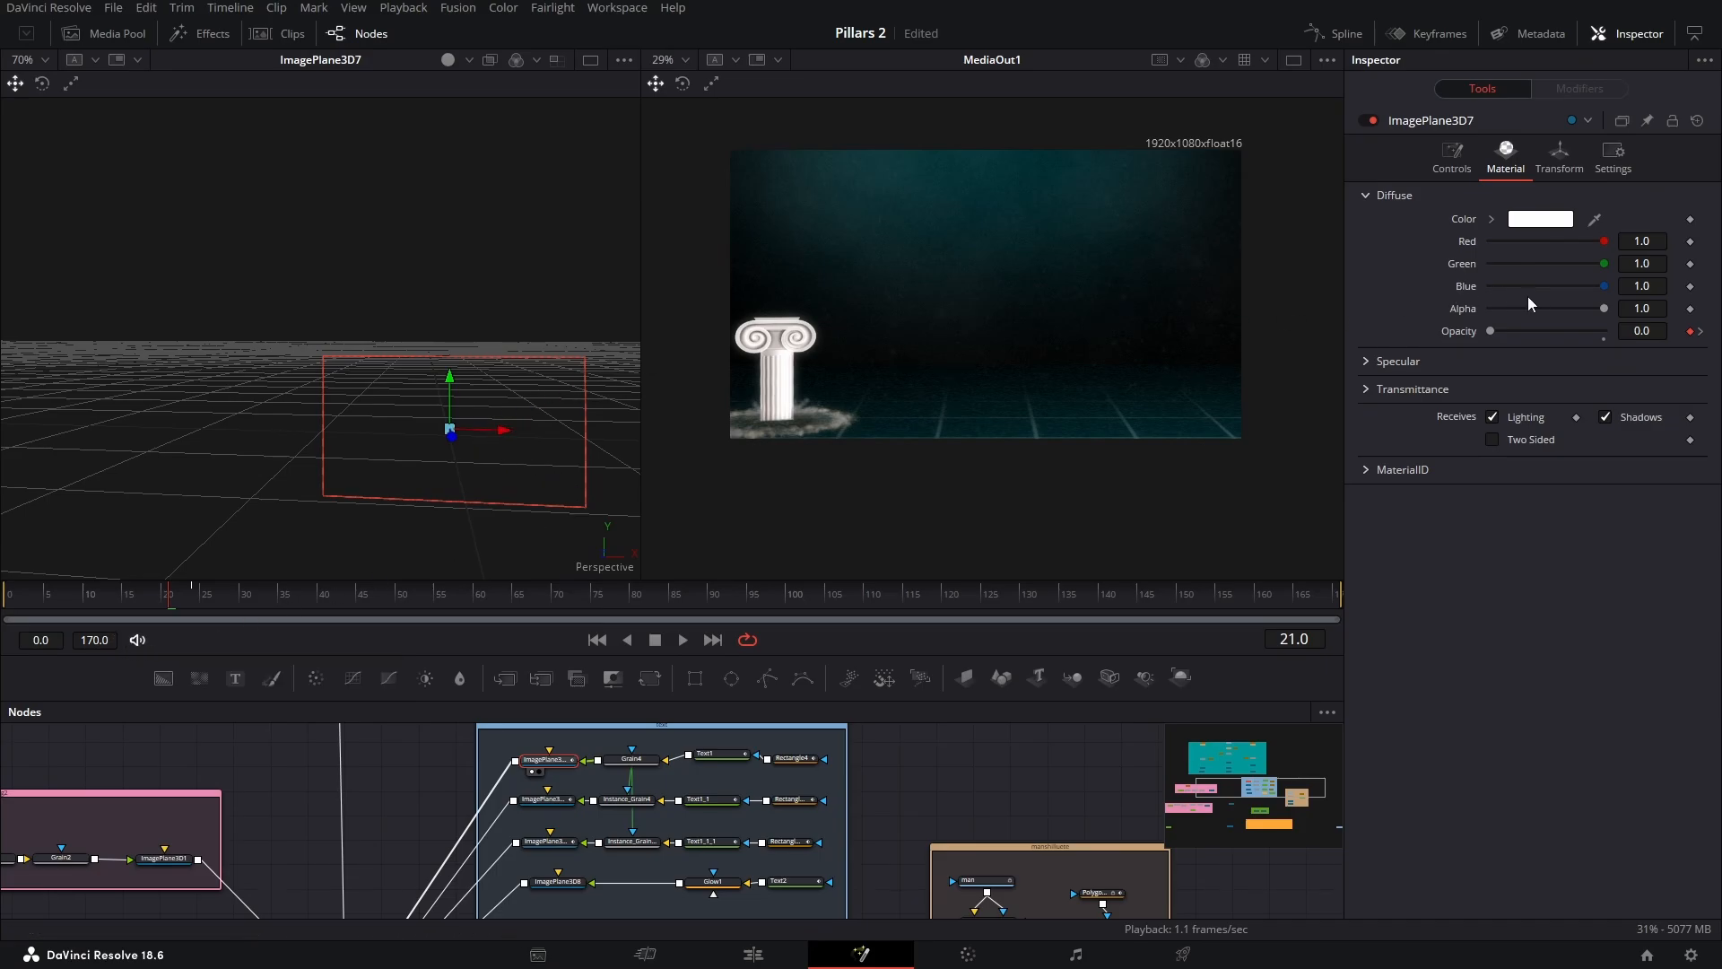
pyautogui.click(185, 598)
pyautogui.moveTo(185, 597); pyautogui.dragTo(196, 599)
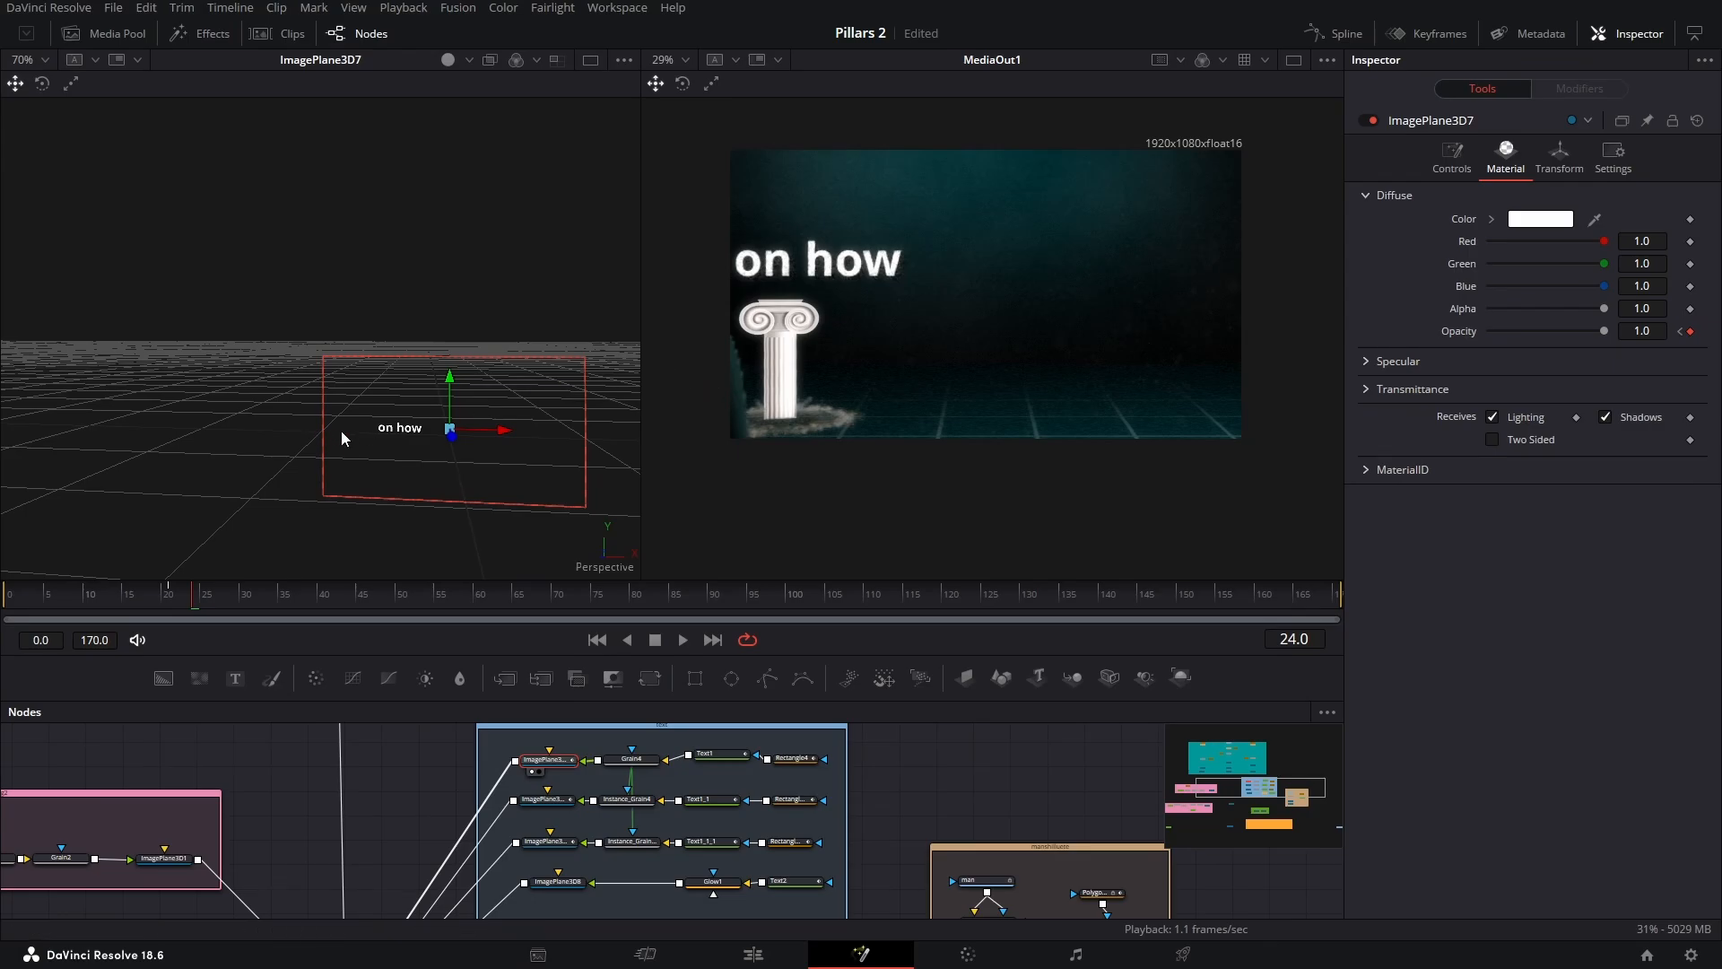
pyautogui.moveTo(186, 600); pyautogui.dragTo(357, 579)
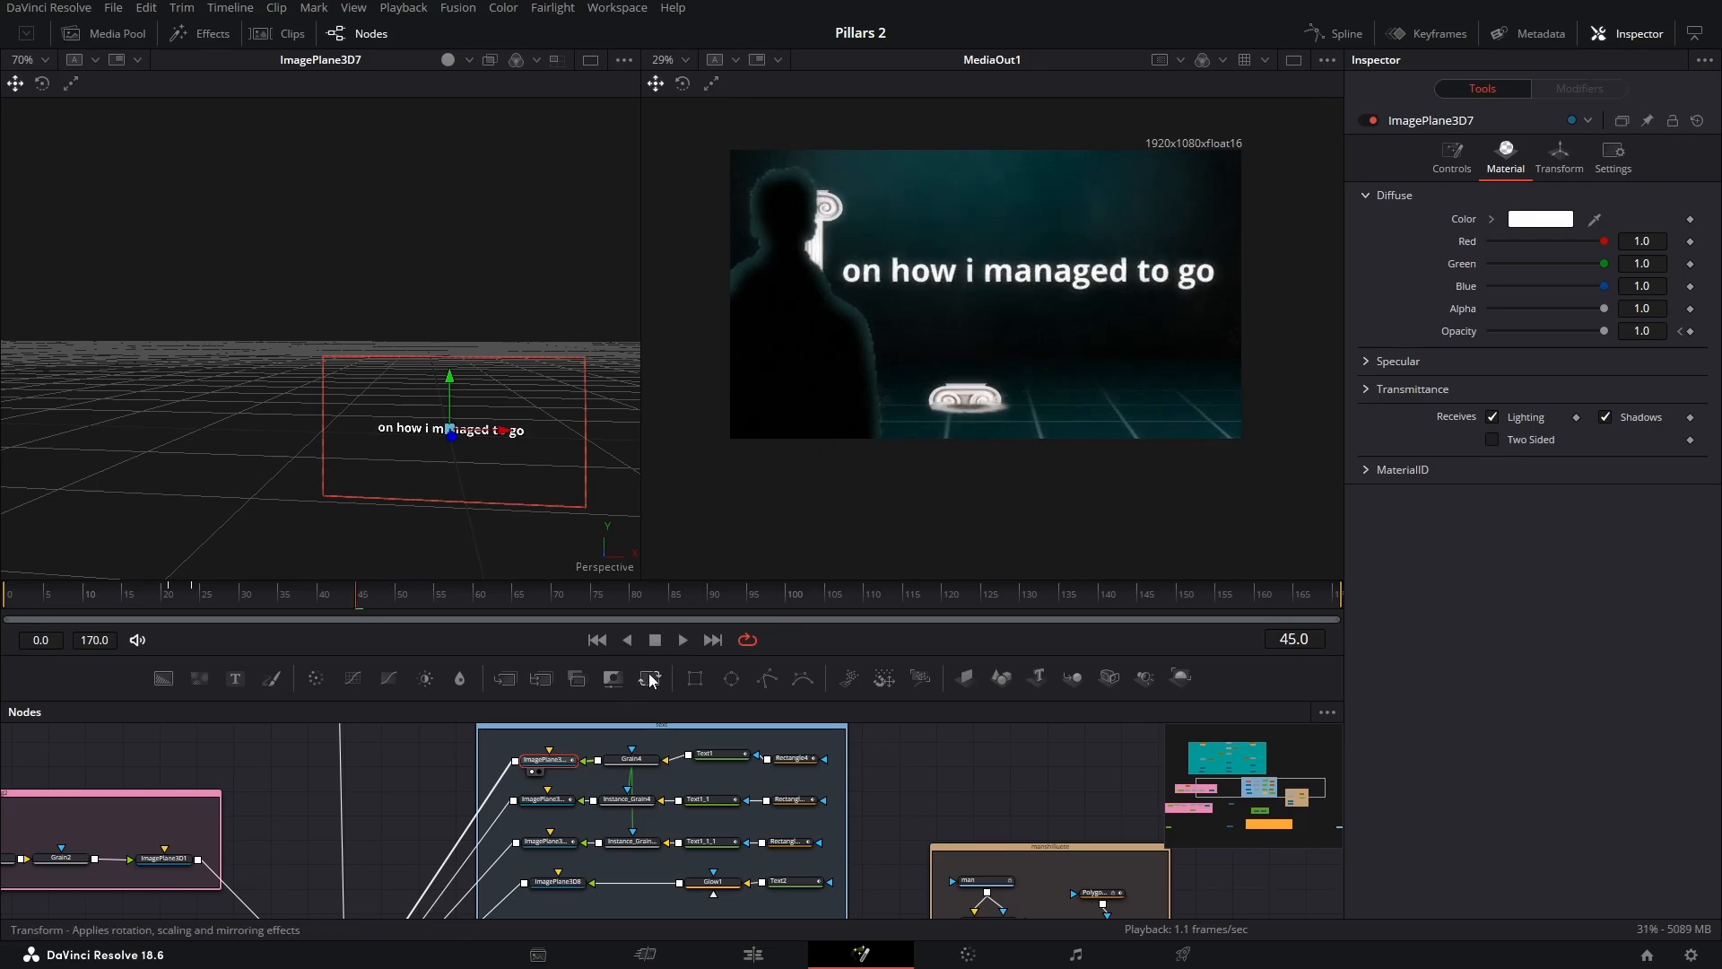
# Inspect Text1_1's text settings and view the output of its mask, Rectangle4_1
pyautogui.click(715, 799)
pyautogui.press('1')
pyautogui.moveTo(791, 799); pyautogui.dragTo(437, 456)
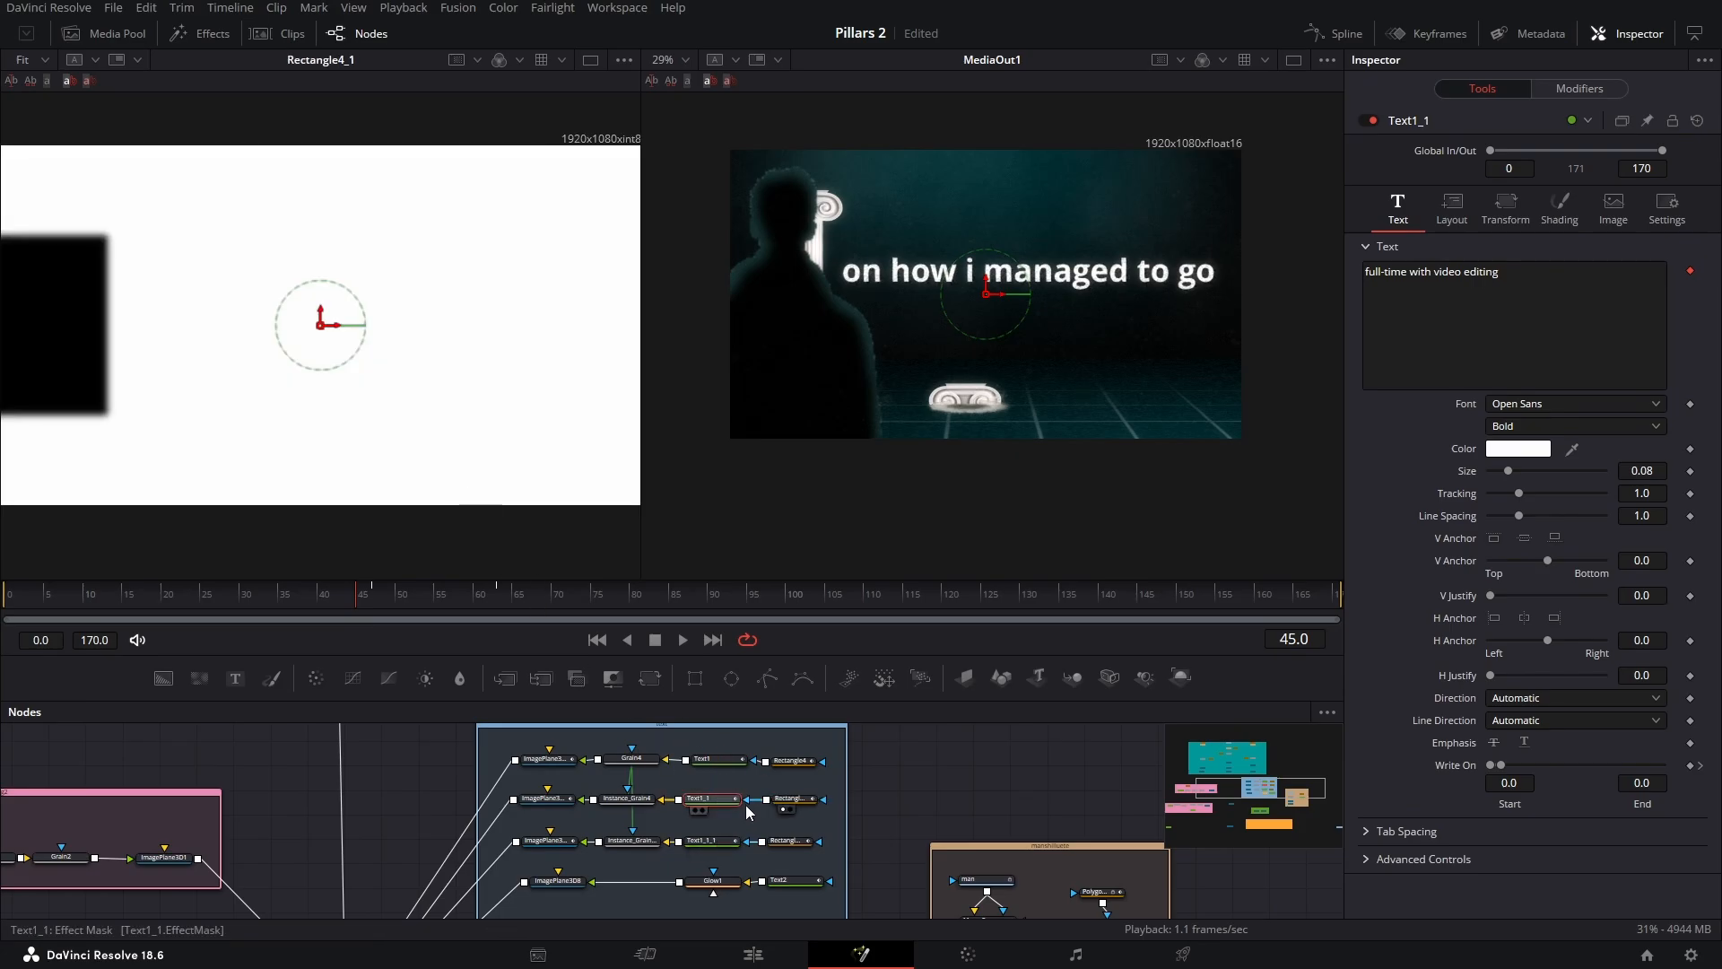
# Inspect Grain4's grain settings and show the Paste Instance command used for its copies, without running it
pyautogui.click(631, 762)
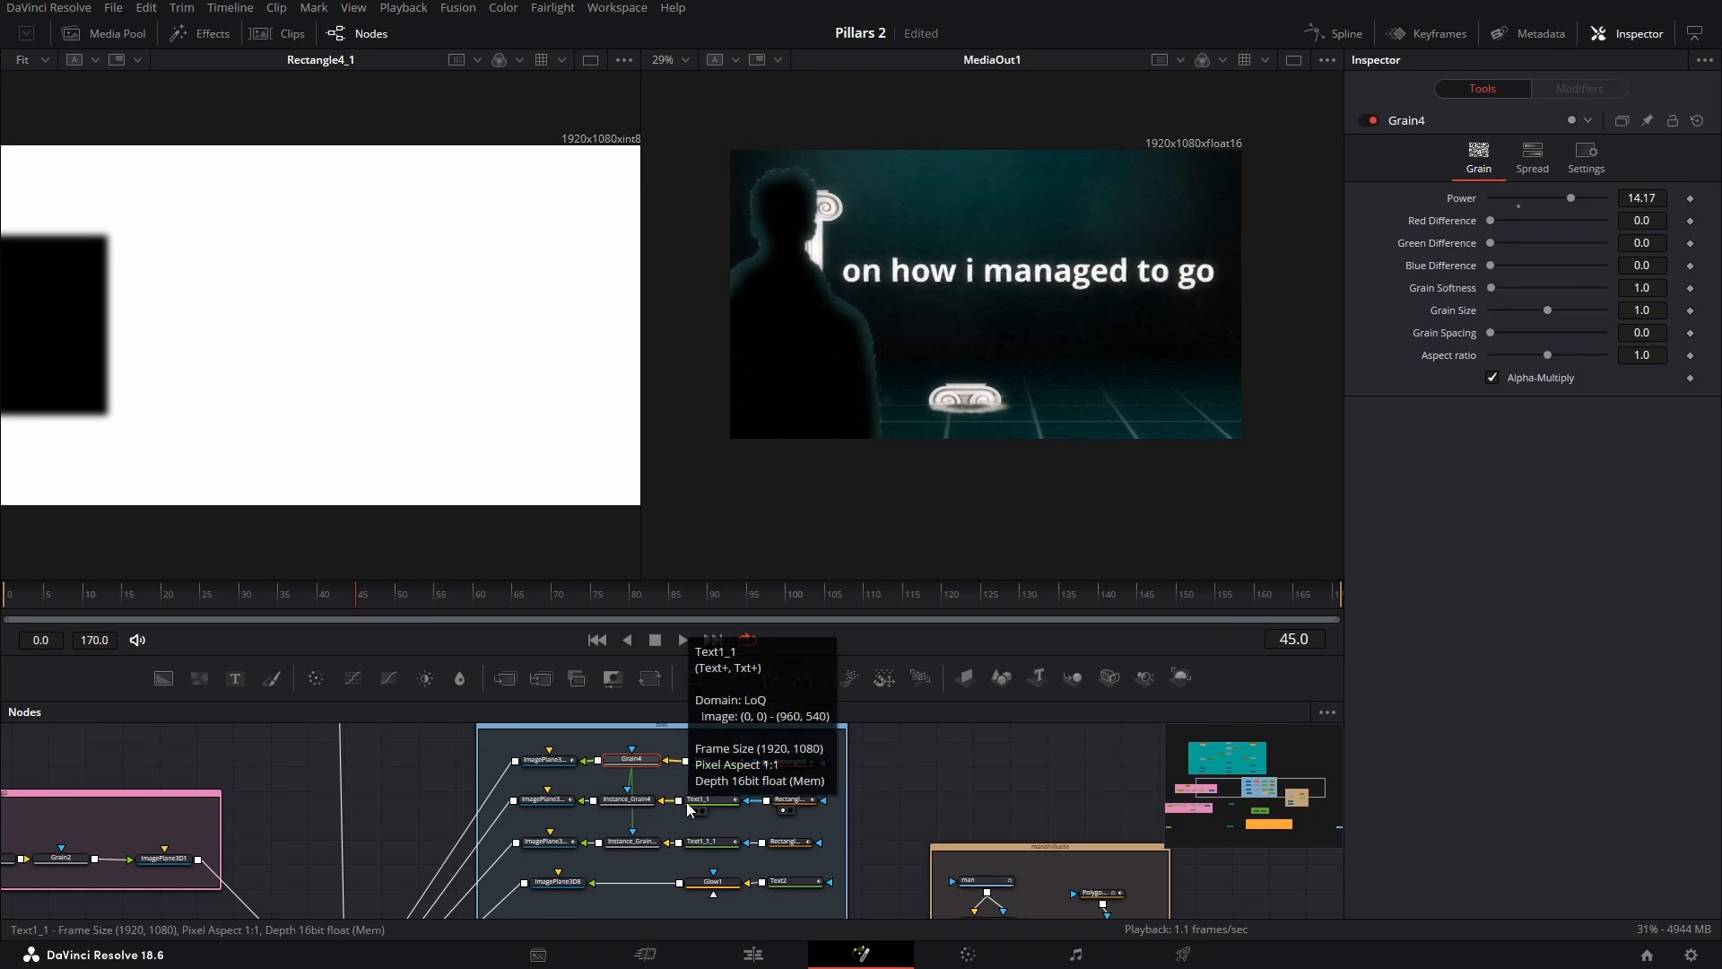
pyautogui.click(651, 786)
pyautogui.rightClick(653, 789)
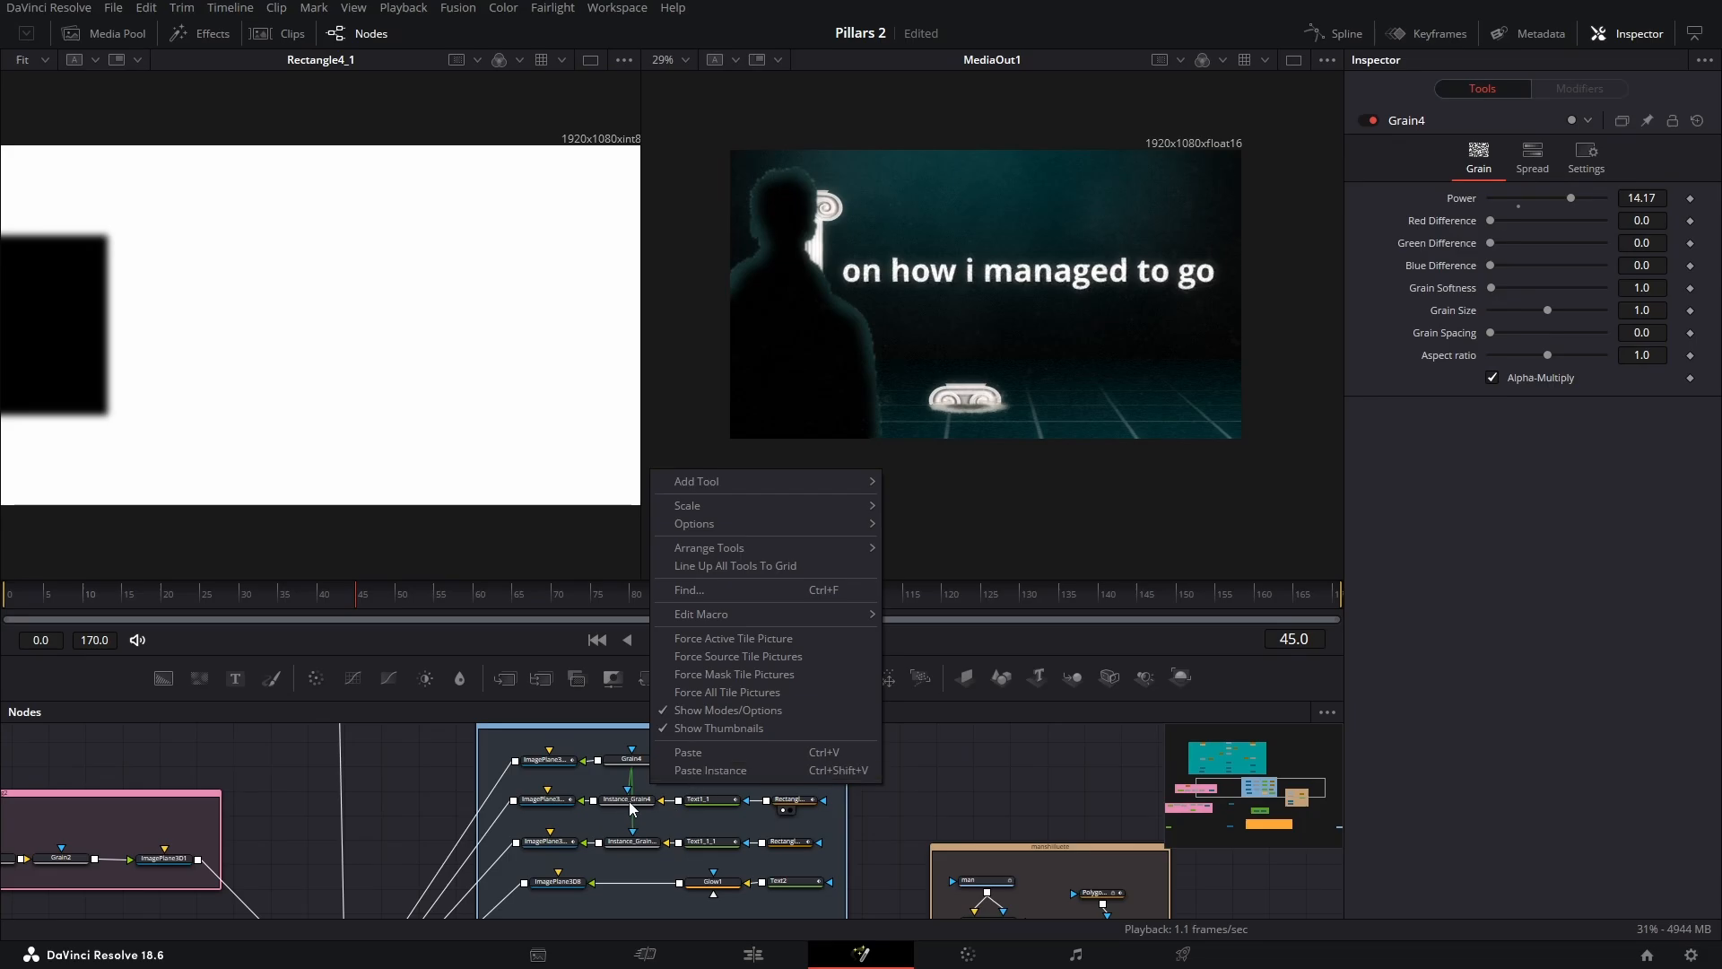
pyautogui.click(891, 784)
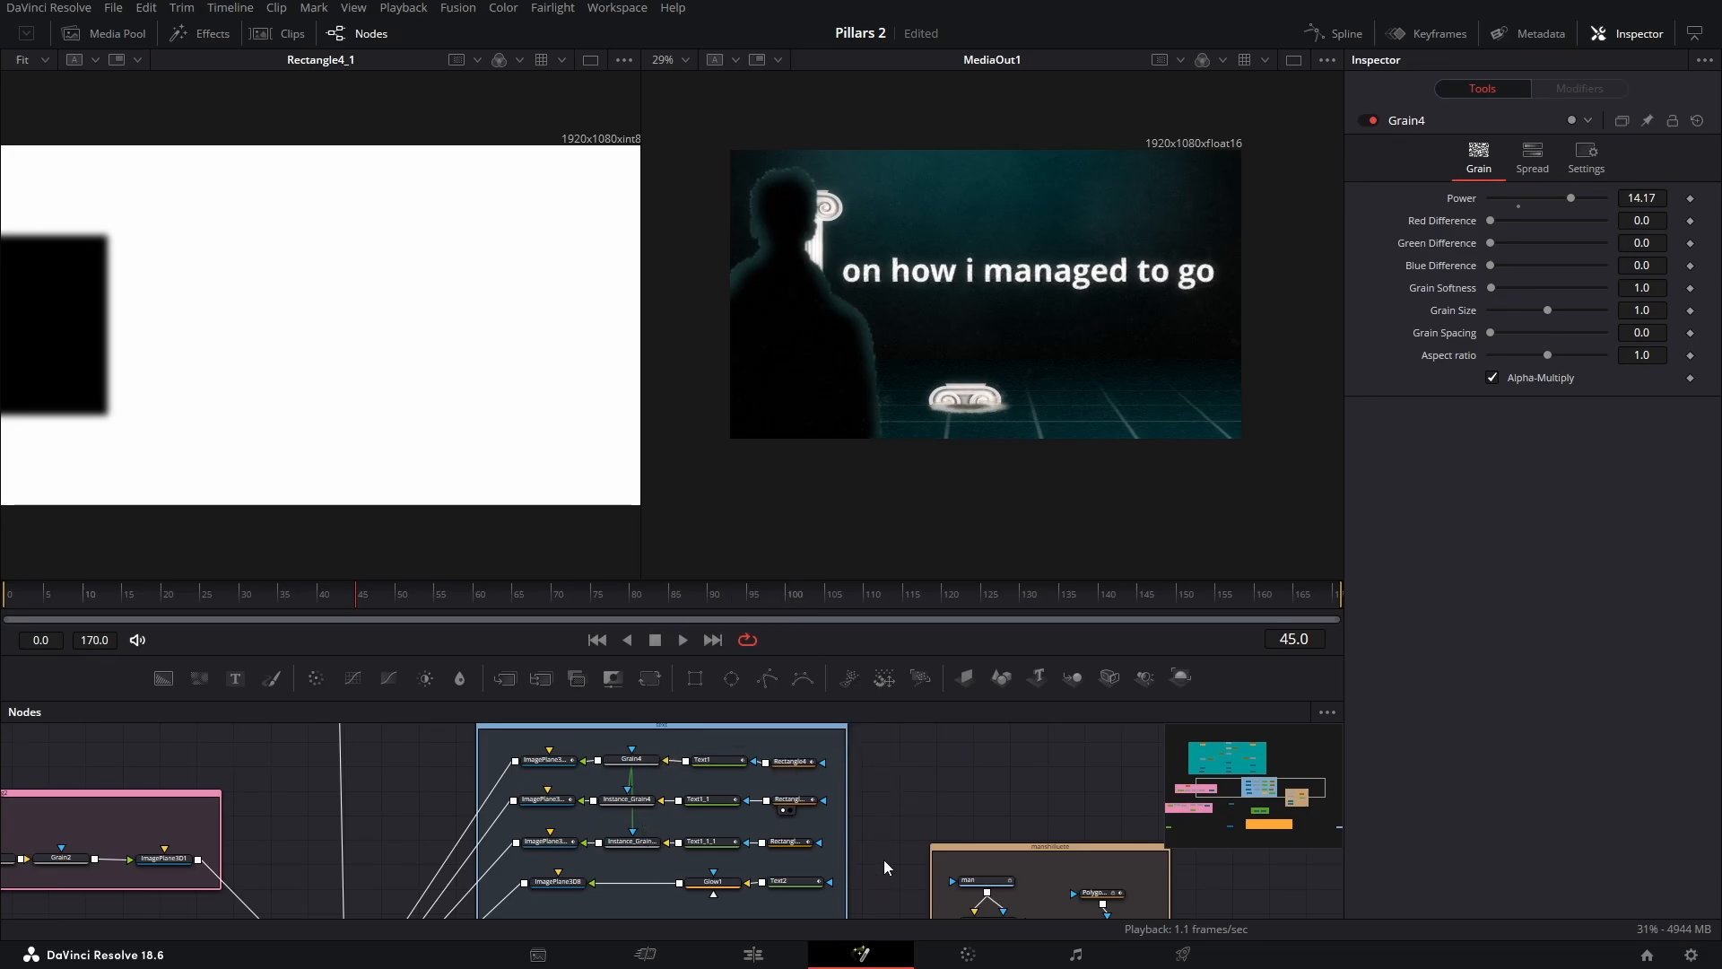
# View ImagePlane3D7_1 while scrubbing Text1_1's Write On animation, and inspect the plane's transform values
pyautogui.click(708, 800)
pyautogui.moveTo(552, 801); pyautogui.dragTo(356, 491)
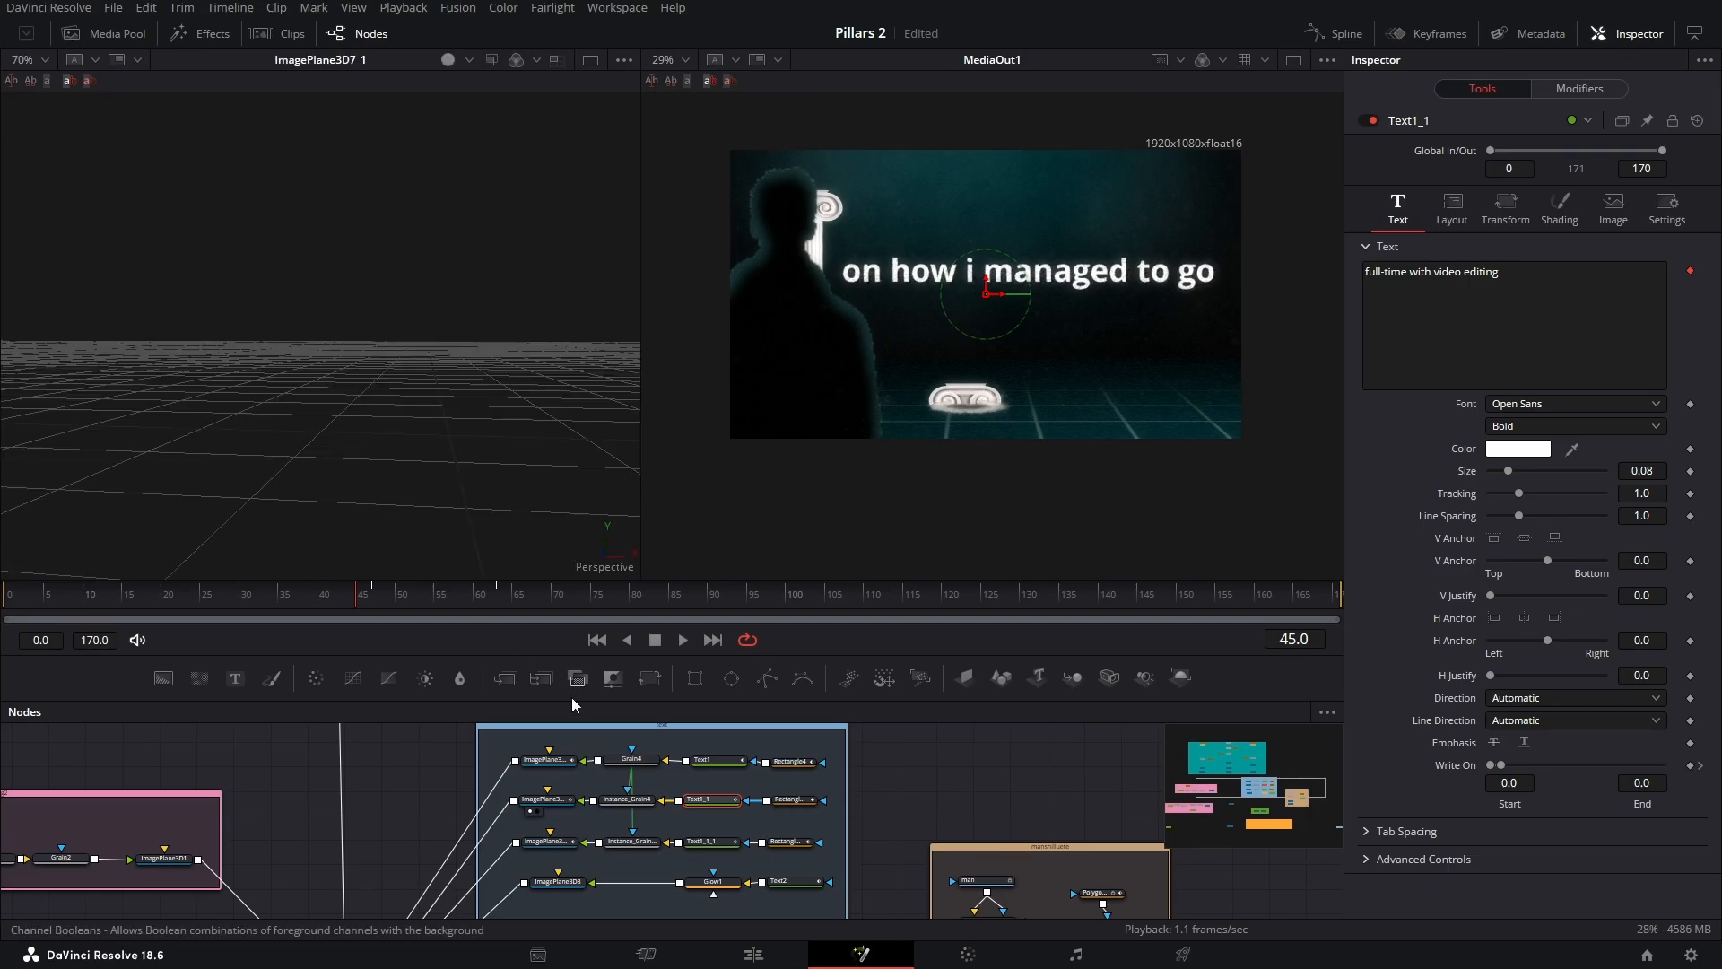
pyautogui.moveTo(397, 593); pyautogui.dragTo(497, 593)
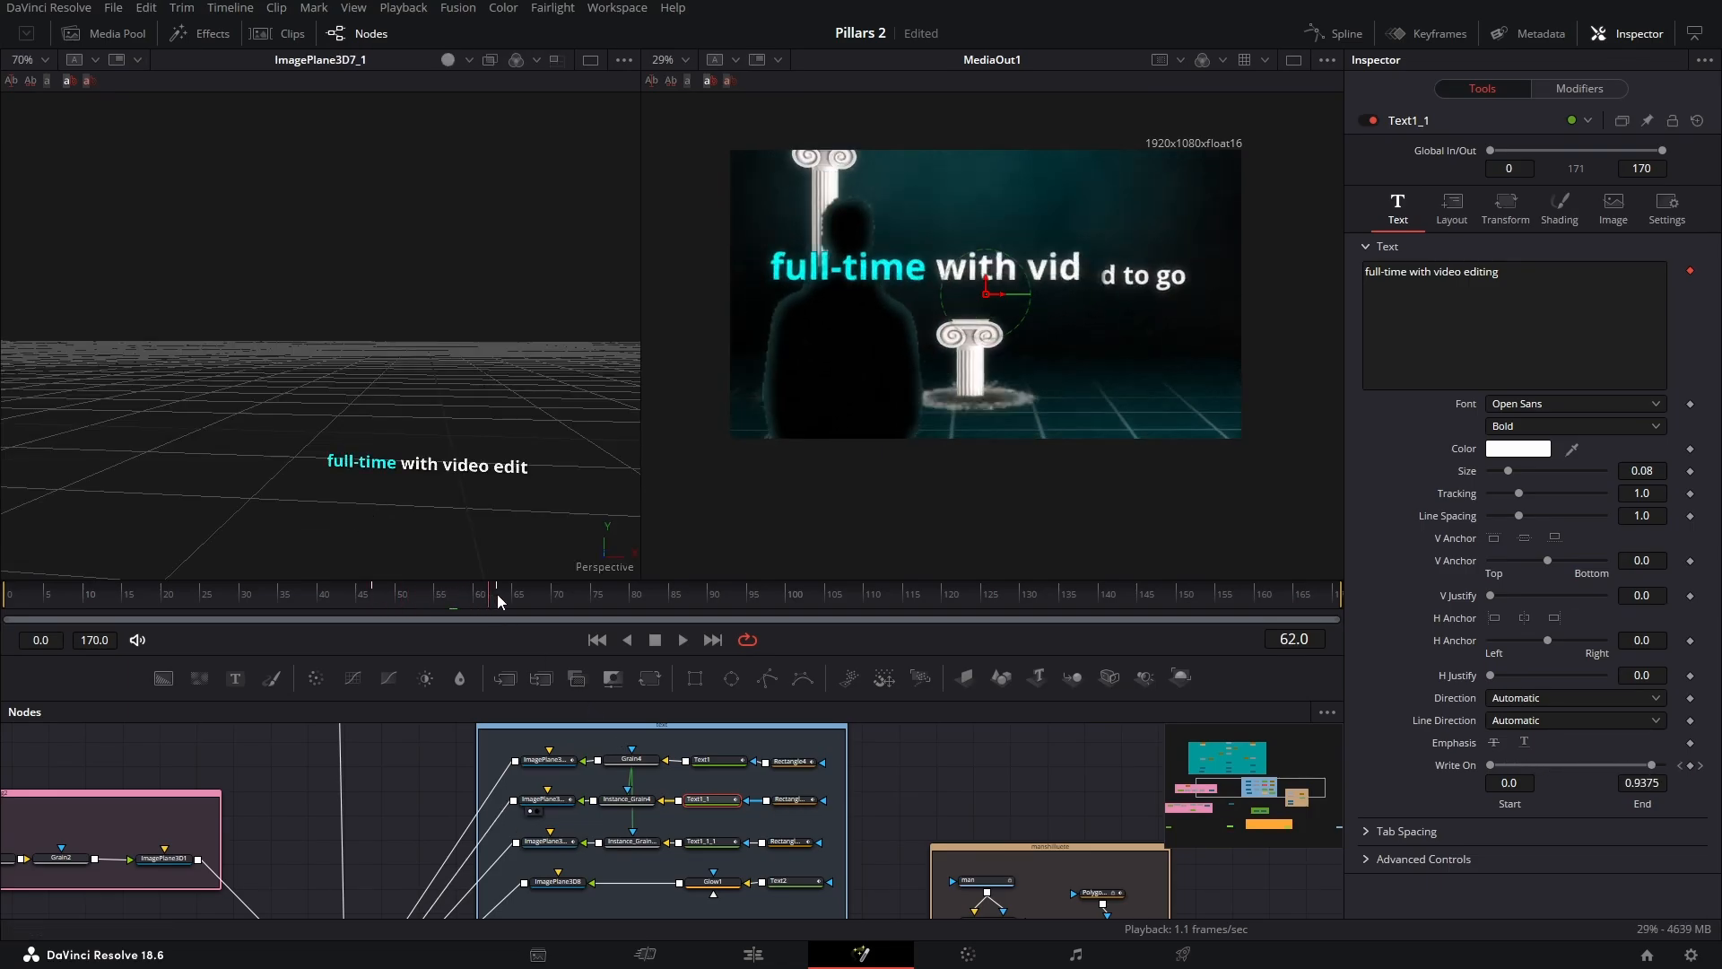
pyautogui.click(557, 804)
pyautogui.click(1560, 158)
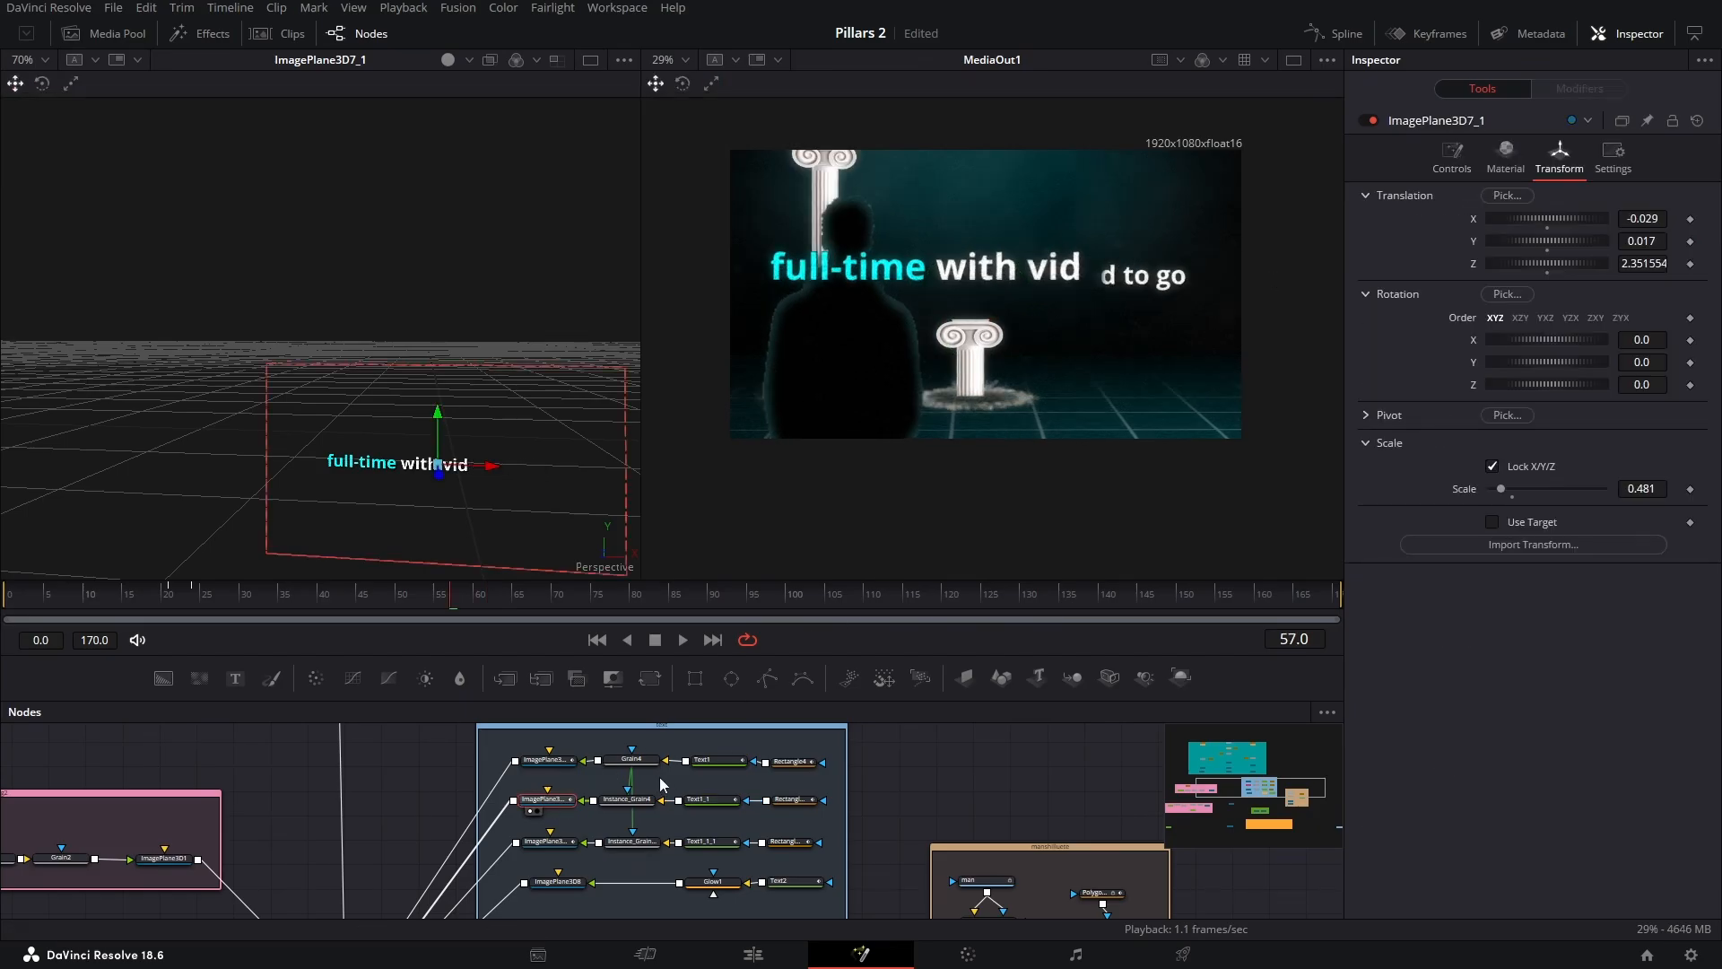
# View ImagePlane3D7_1_1's output, select Text1_1_1 and scrub its Write On animation to frame 90
pyautogui.click(533, 853)
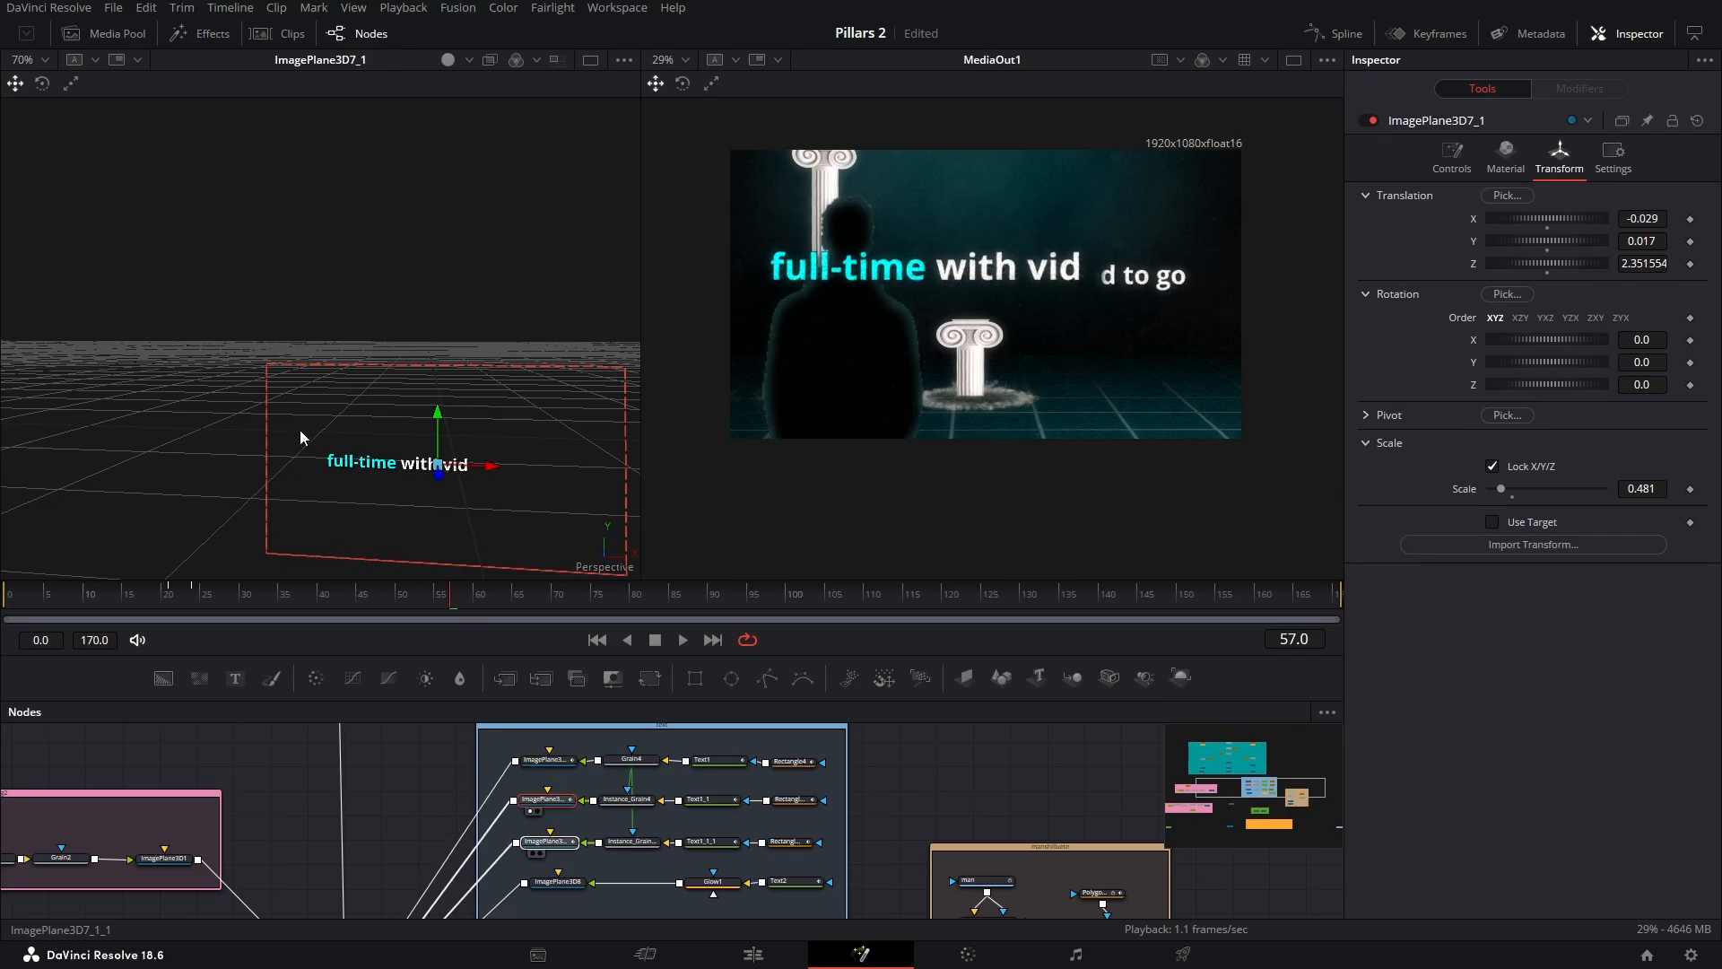
pyautogui.moveTo(327, 494); pyautogui.dragTo(438, 406)
pyautogui.scroll(-2, 296, 417)
pyautogui.scroll(-3, 439, 406)
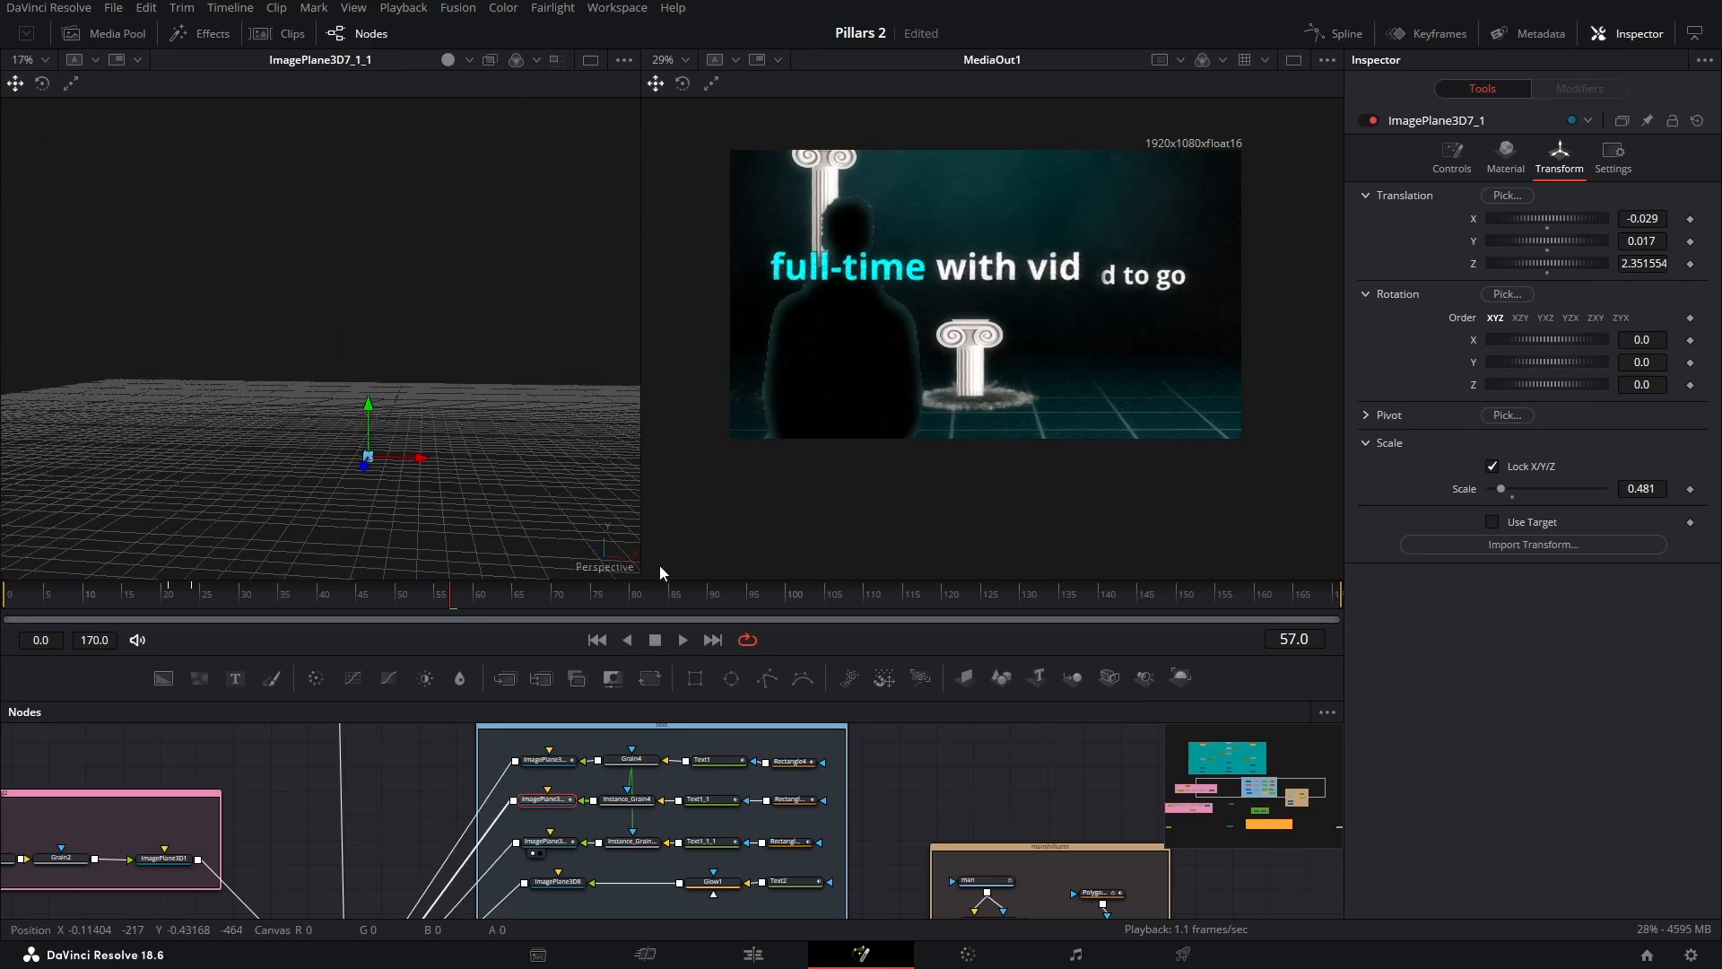
pyautogui.click(709, 841)
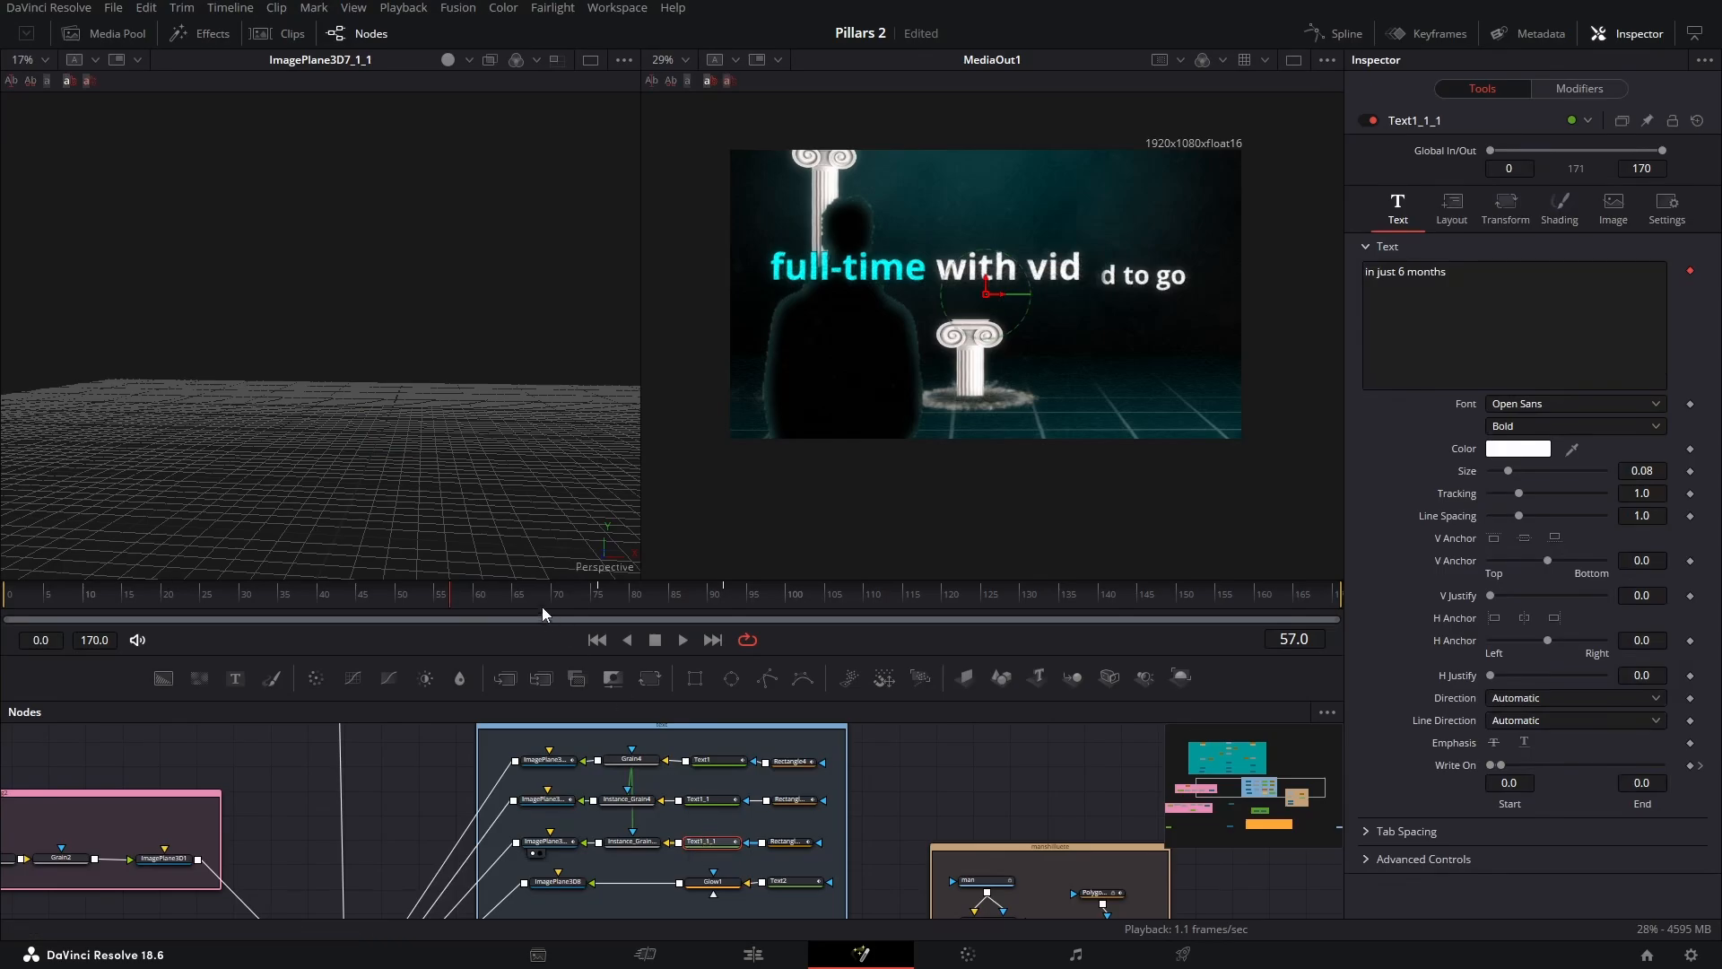
pyautogui.click(604, 605)
pyautogui.moveTo(604, 606); pyautogui.dragTo(713, 599)
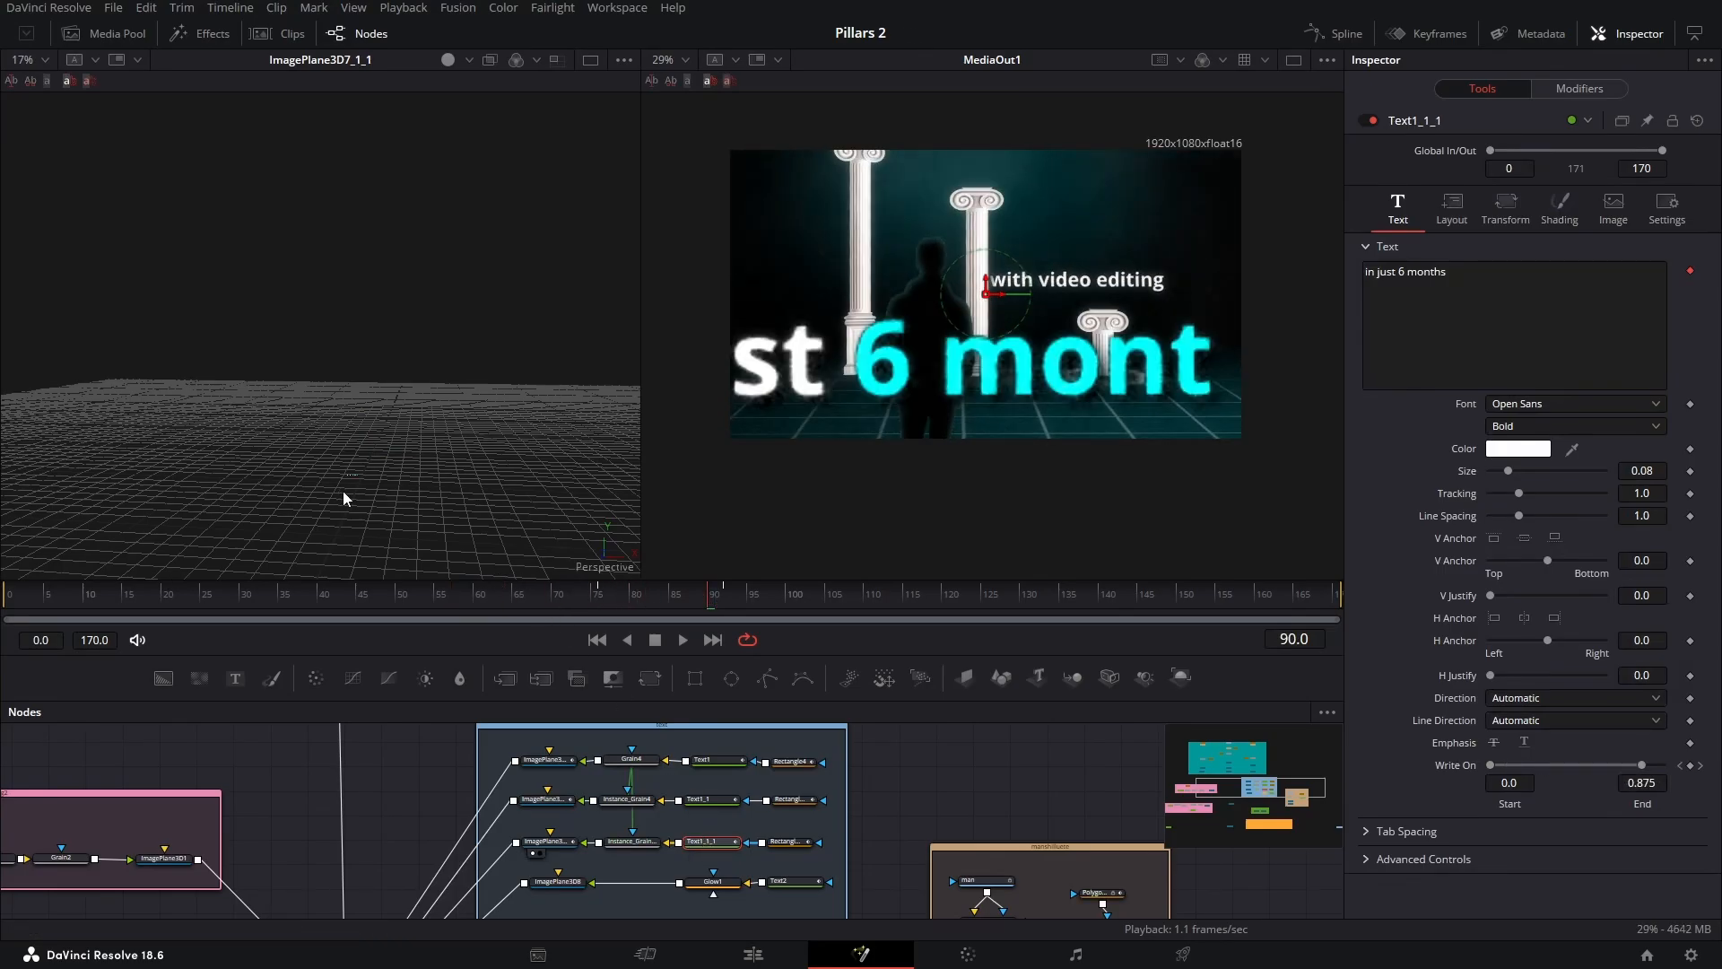
# Look for the third text plane in the 3D viewer of ImagePlane3D7_1_1 and scrub further ahead from frame 90
pyautogui.scroll(-2, 346, 499)
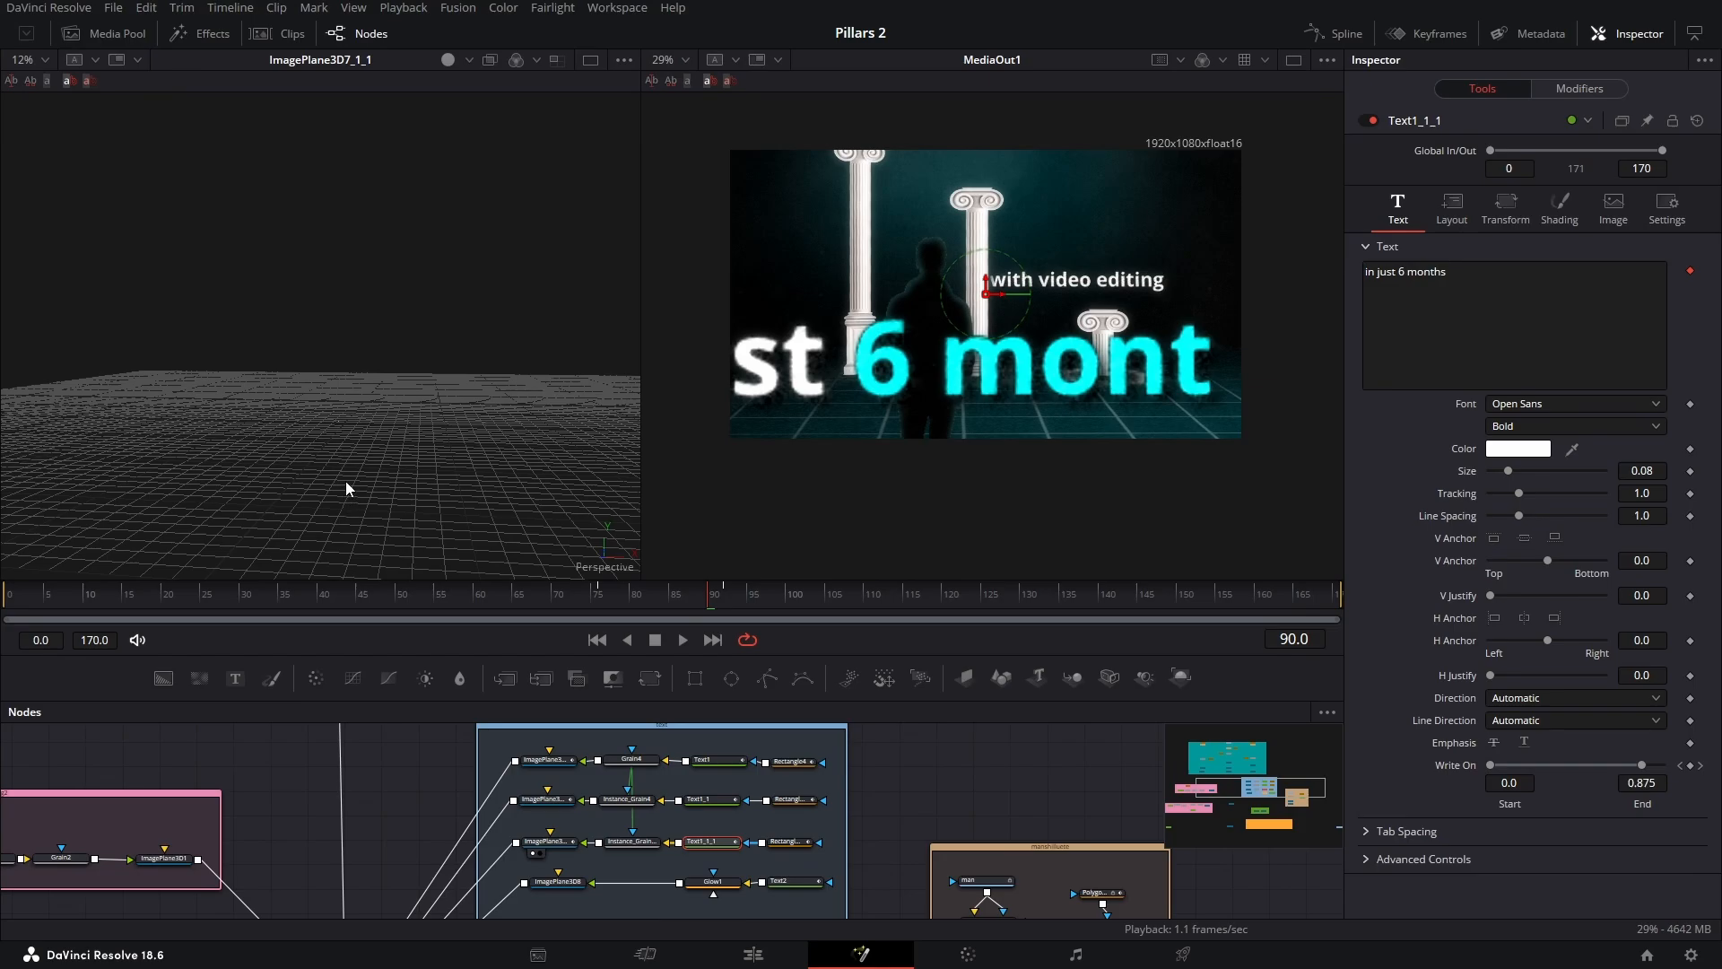
pyautogui.moveTo(346, 481); pyautogui.dragTo(405, 519)
pyautogui.scroll(3, 400, 491)
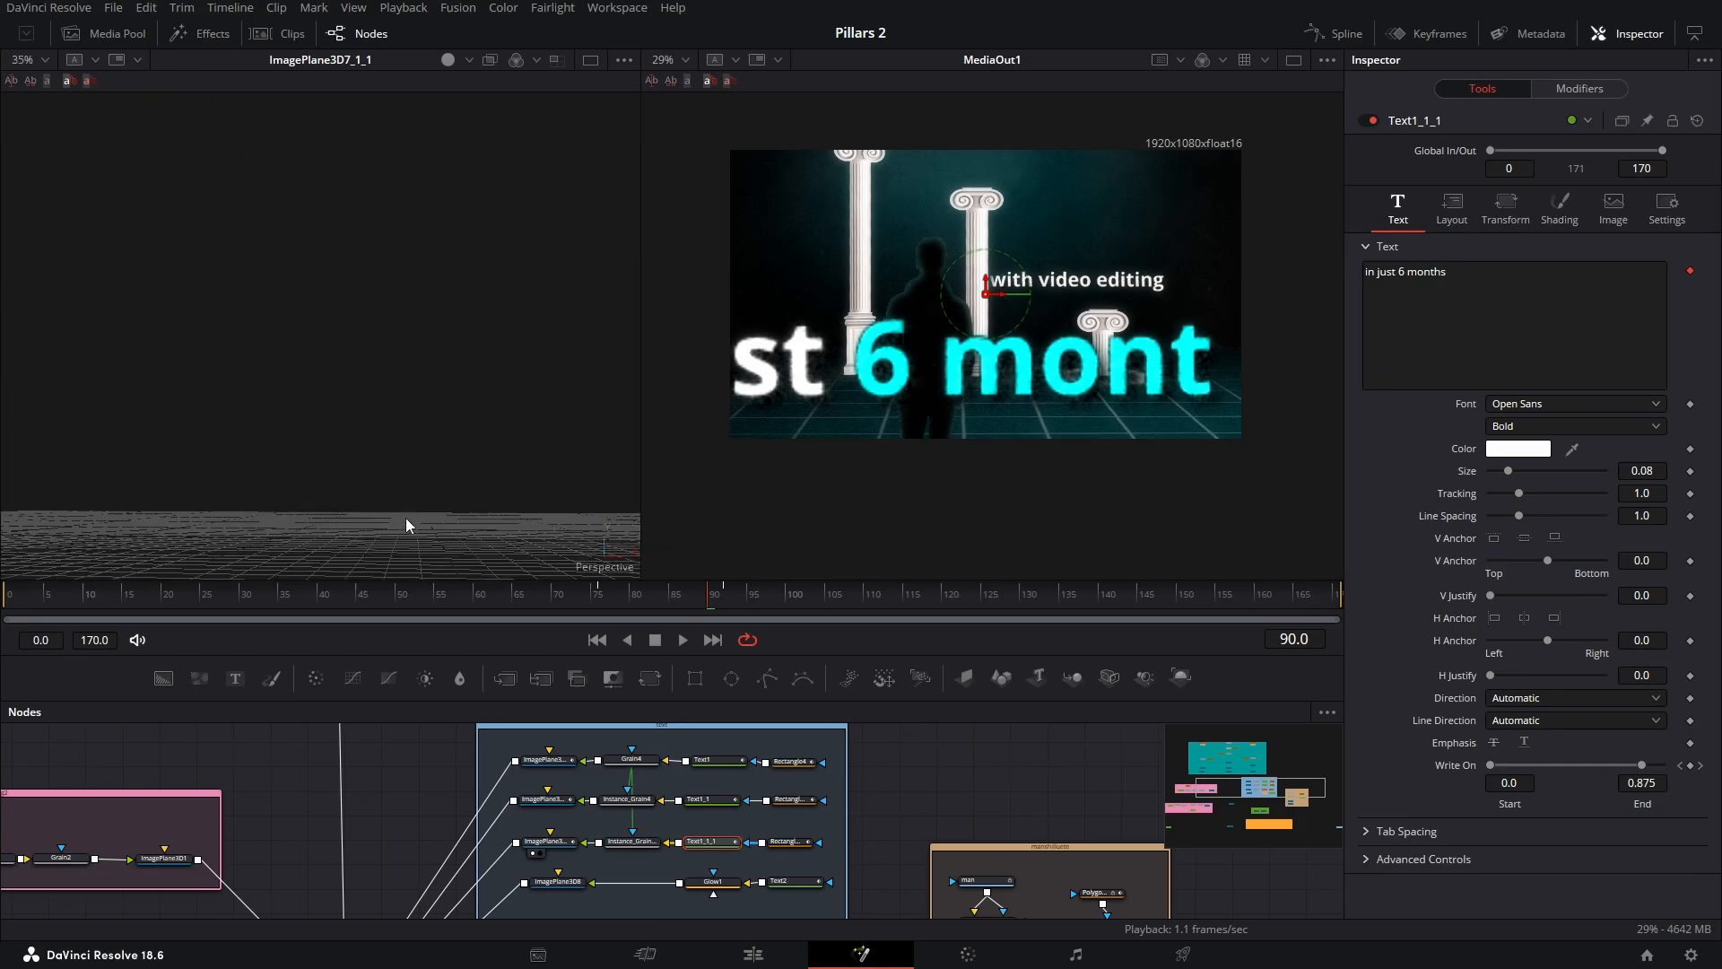
pyautogui.scroll(3, 405, 518)
pyautogui.moveTo(691, 590); pyautogui.dragTo(888, 603)
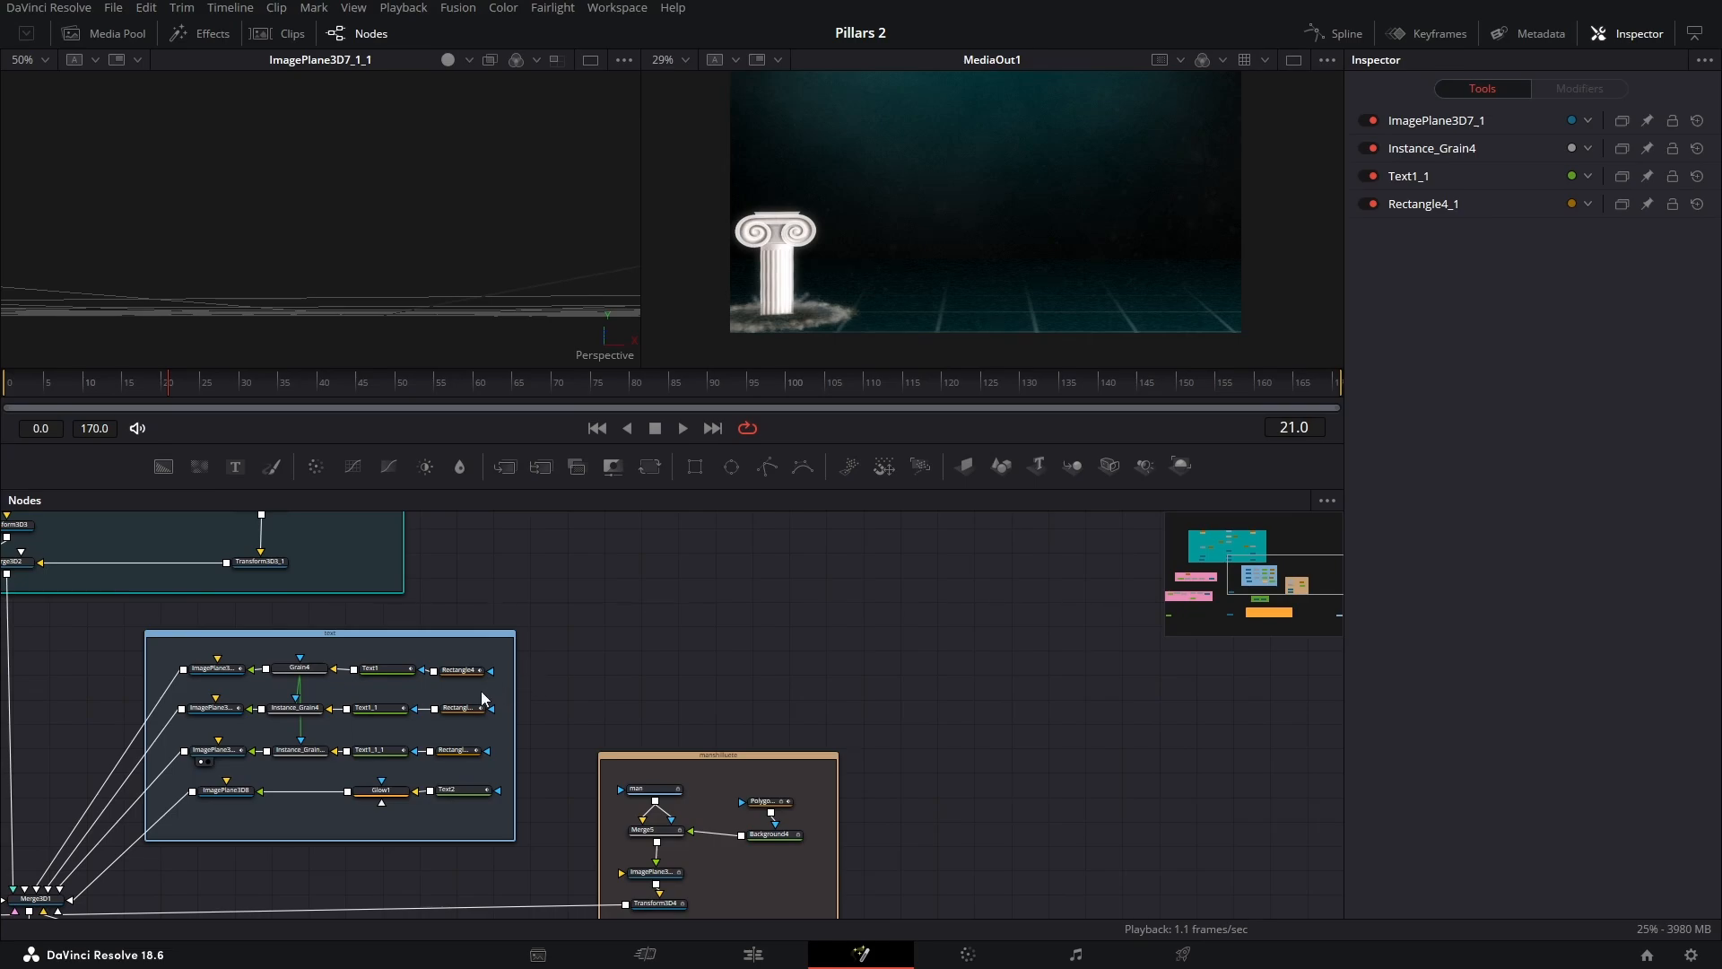
# Select the ImagePlane3D7, Grain4, Text1 and Rectangle4 nodes and examine their animation in the Keyframes editor
pyautogui.moveTo(492, 685); pyautogui.dragTo(208, 656)
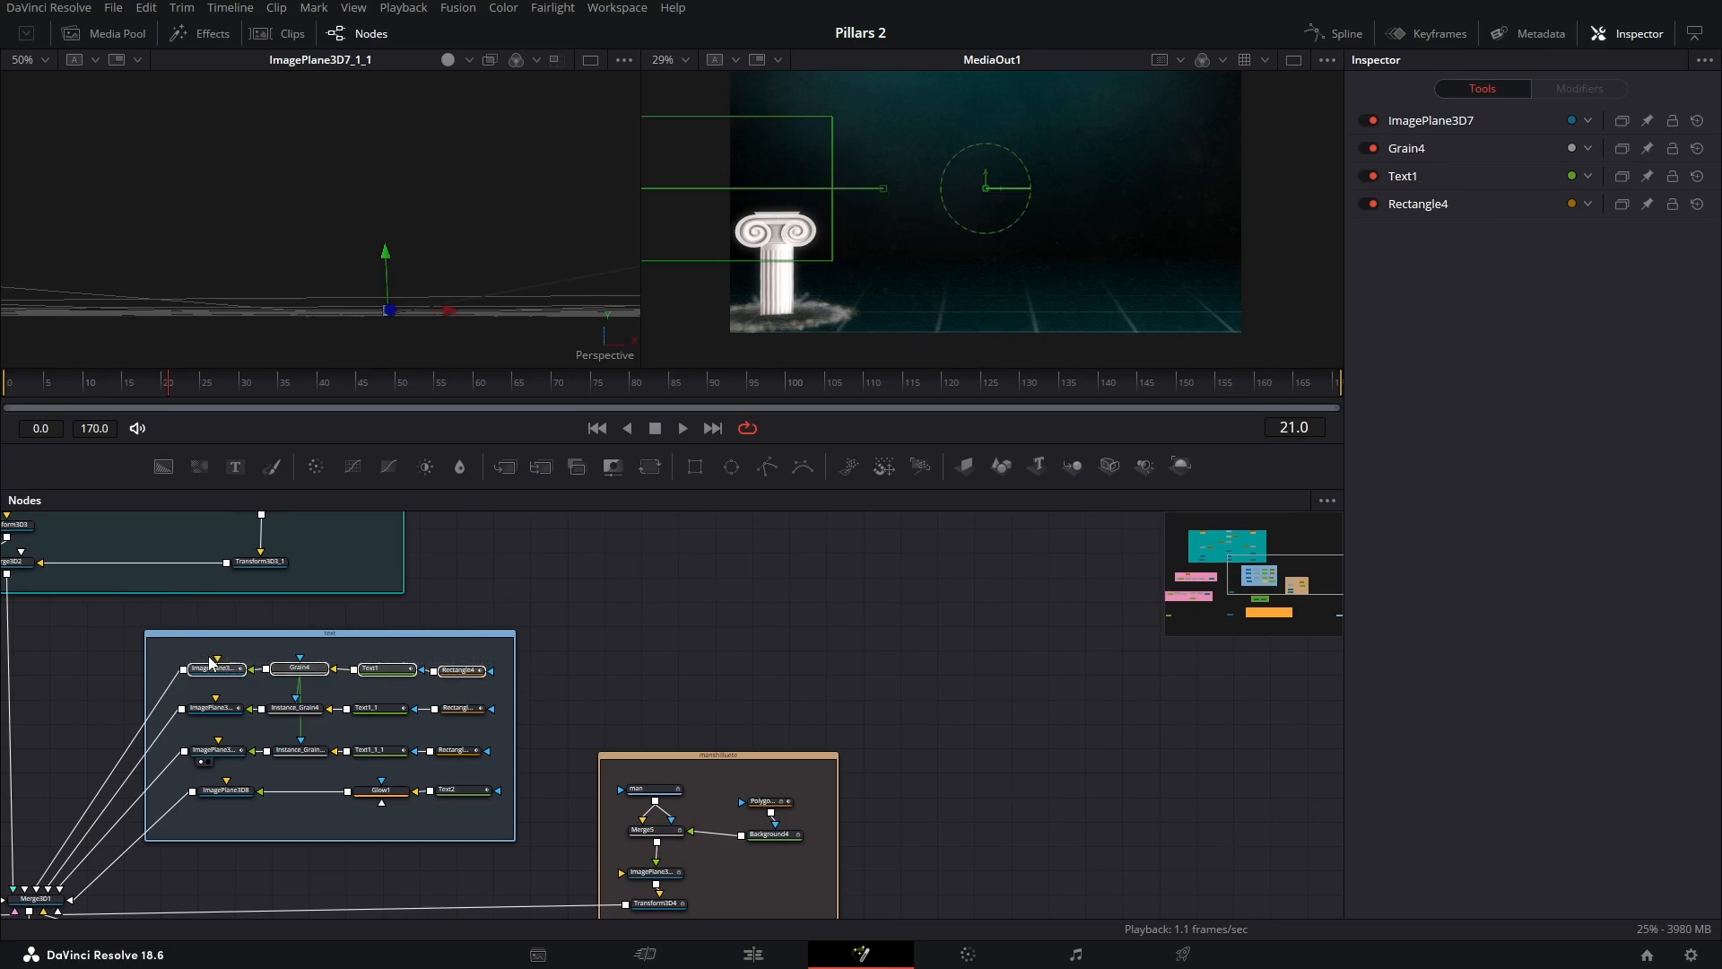
pyautogui.click(1435, 32)
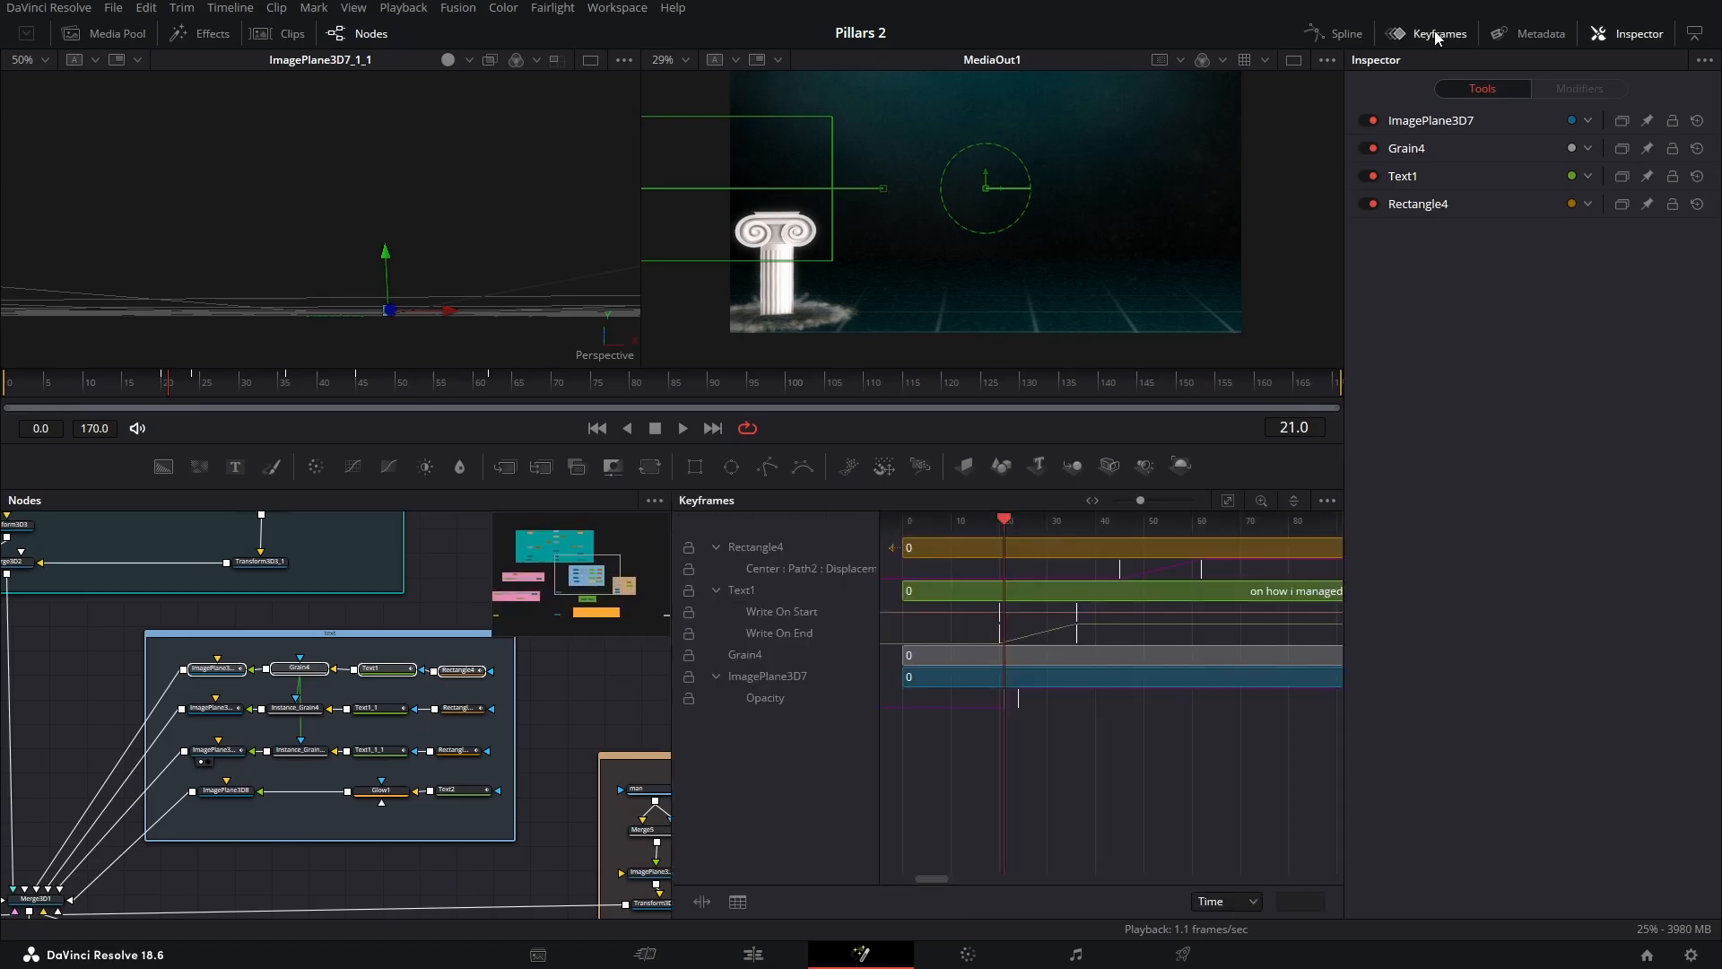
pyautogui.click(1000, 522)
pyautogui.scroll(3, 1001, 529)
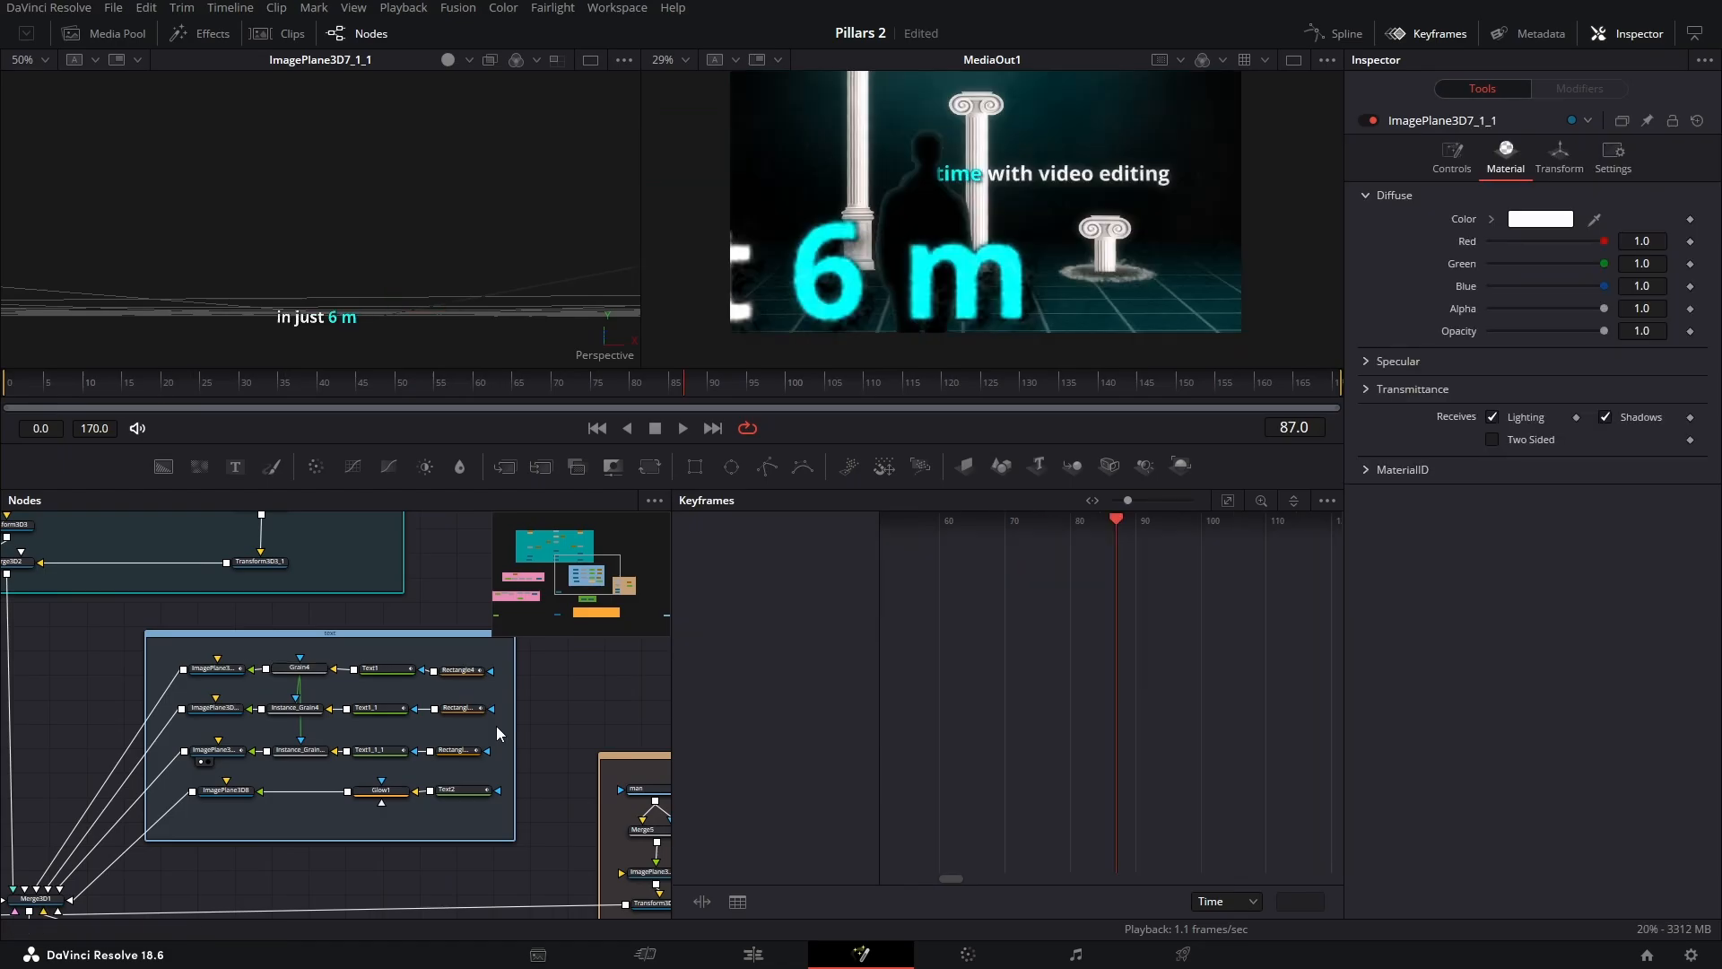
# Select the ImagePlane3D7_1, Instance_Grain4, Text1_1 and Rectangle4_1 nodes and examine their keyframes, scrubbing to frame 47
pyautogui.moveTo(503, 737); pyautogui.dragTo(190, 696)
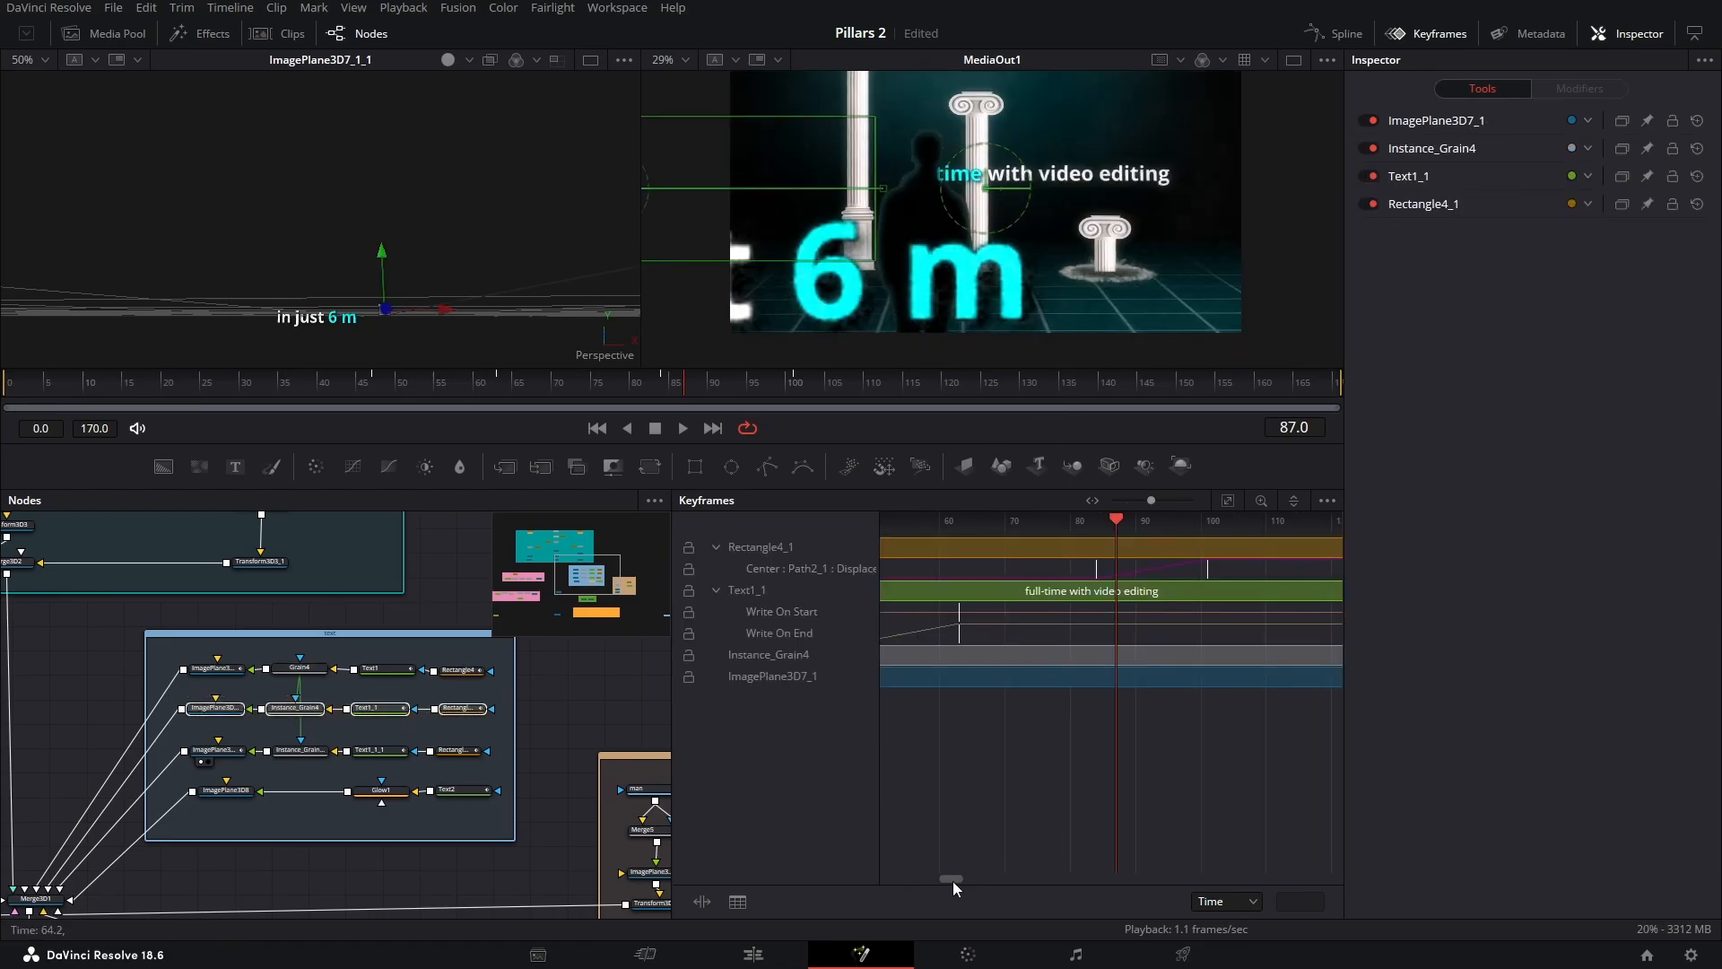
pyautogui.moveTo(952, 881); pyautogui.dragTo(938, 890)
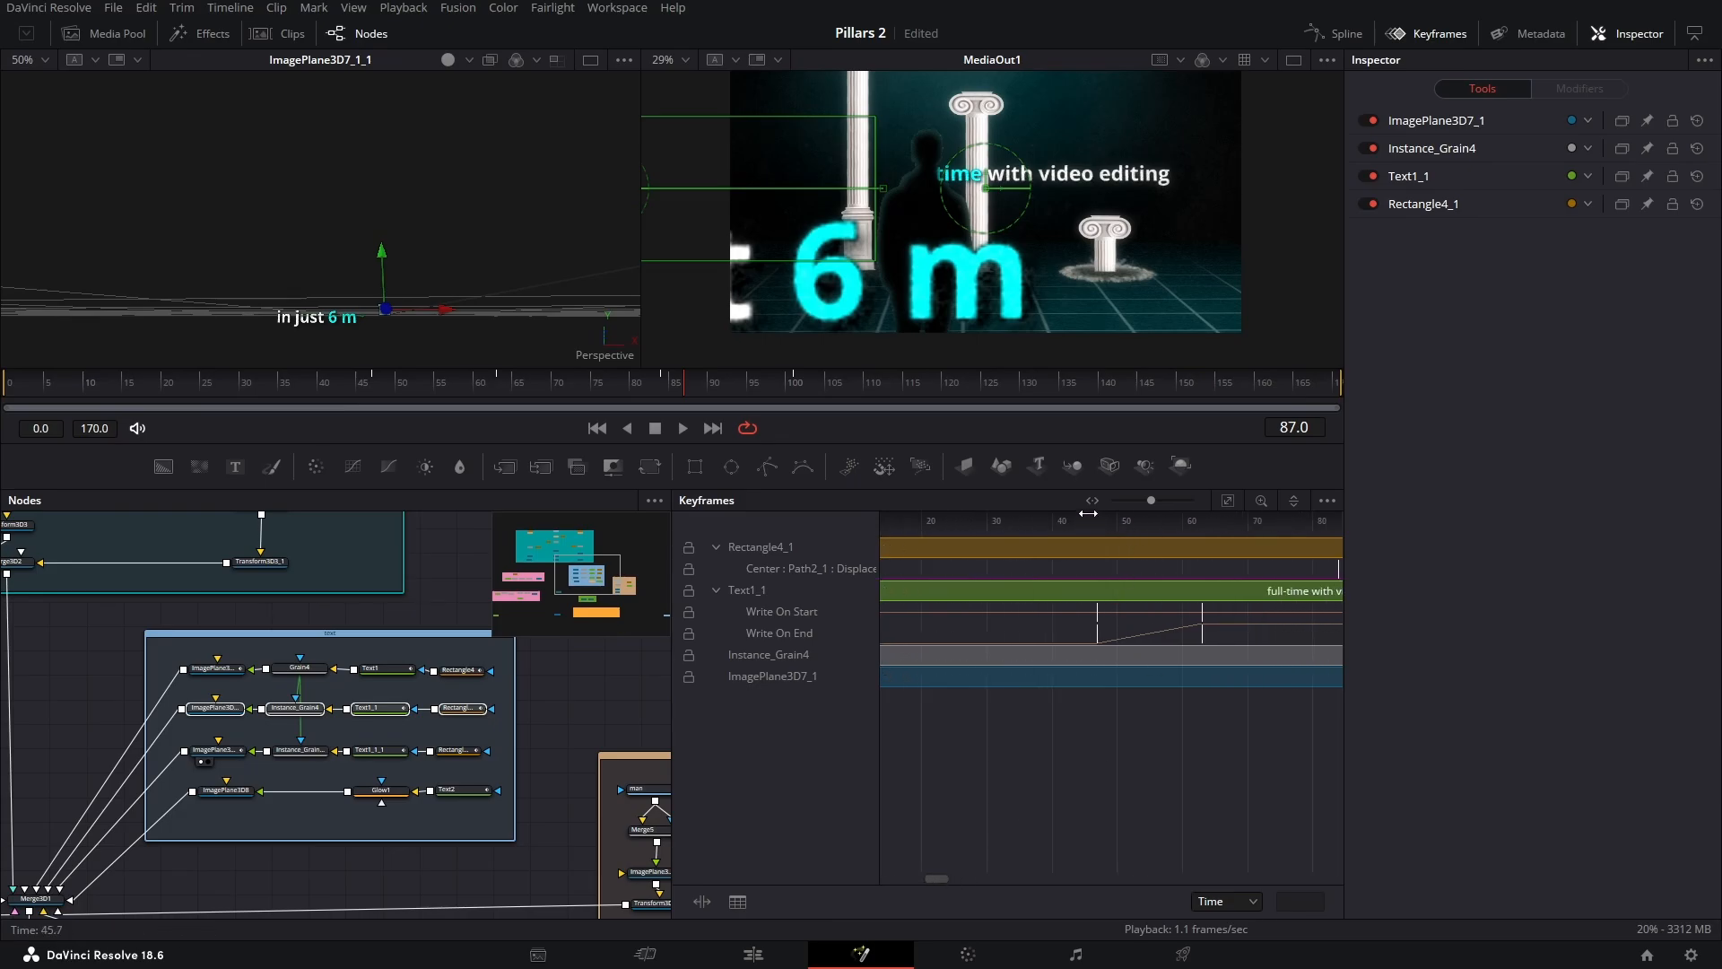
pyautogui.moveTo(502, 385); pyautogui.dragTo(375, 385)
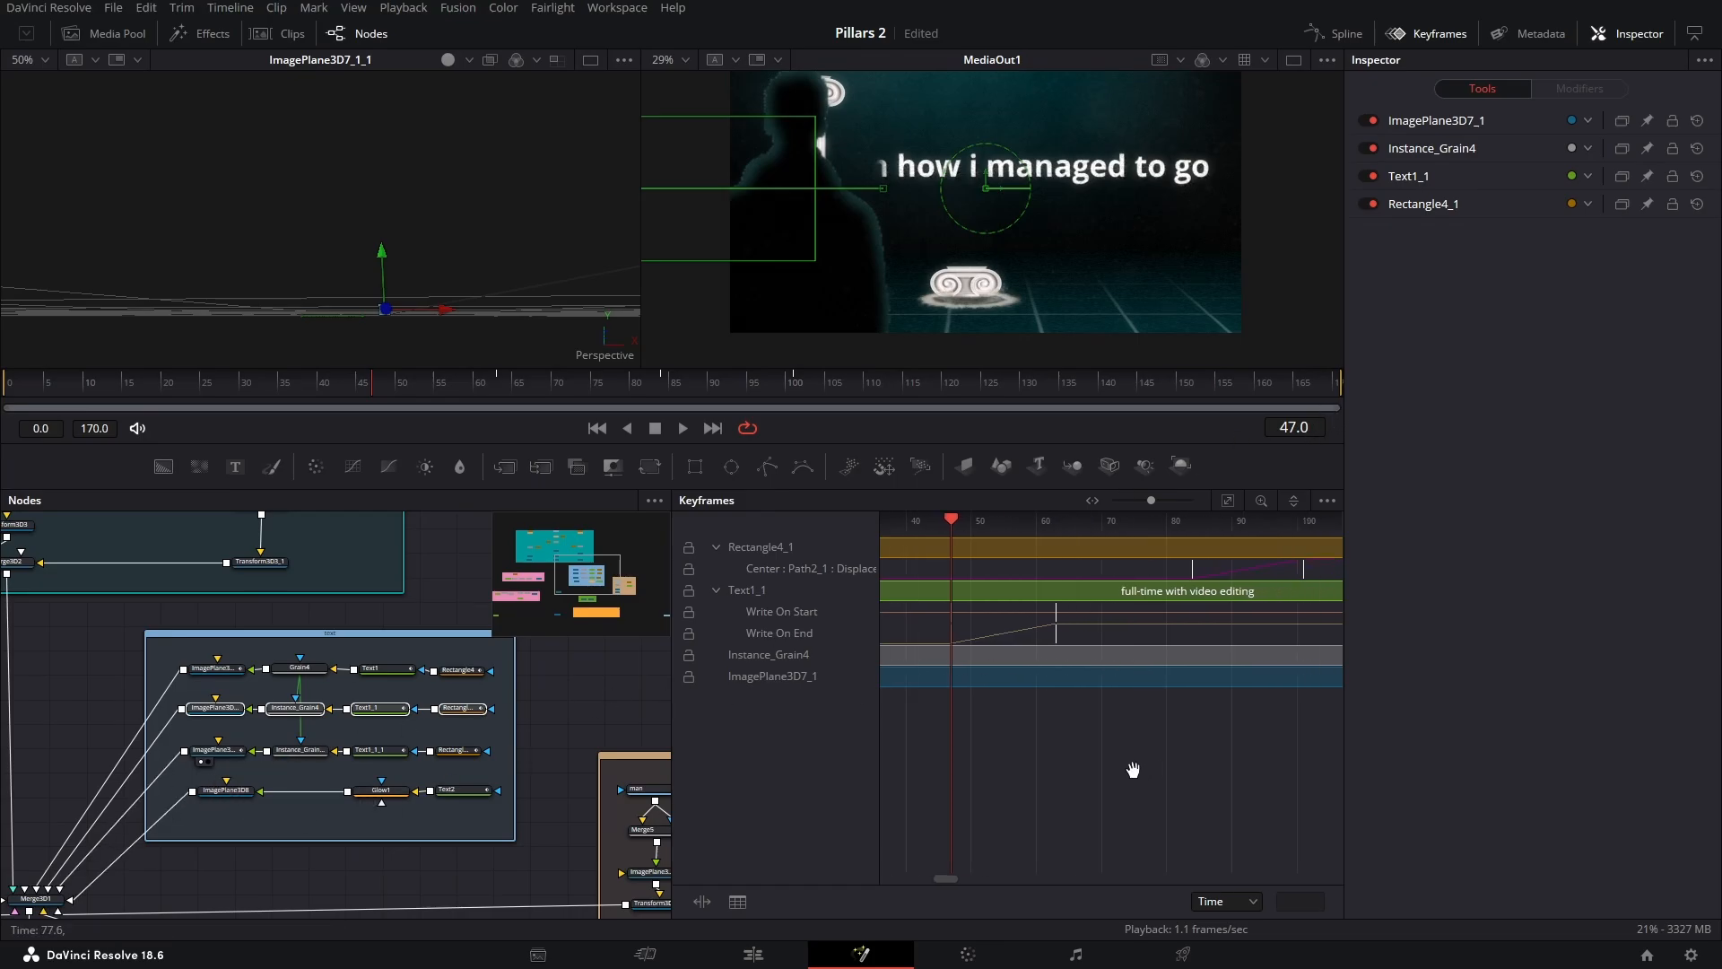
pyautogui.hscroll(3, 1127, 762)
pyautogui.scroll(-3, 1140, 735)
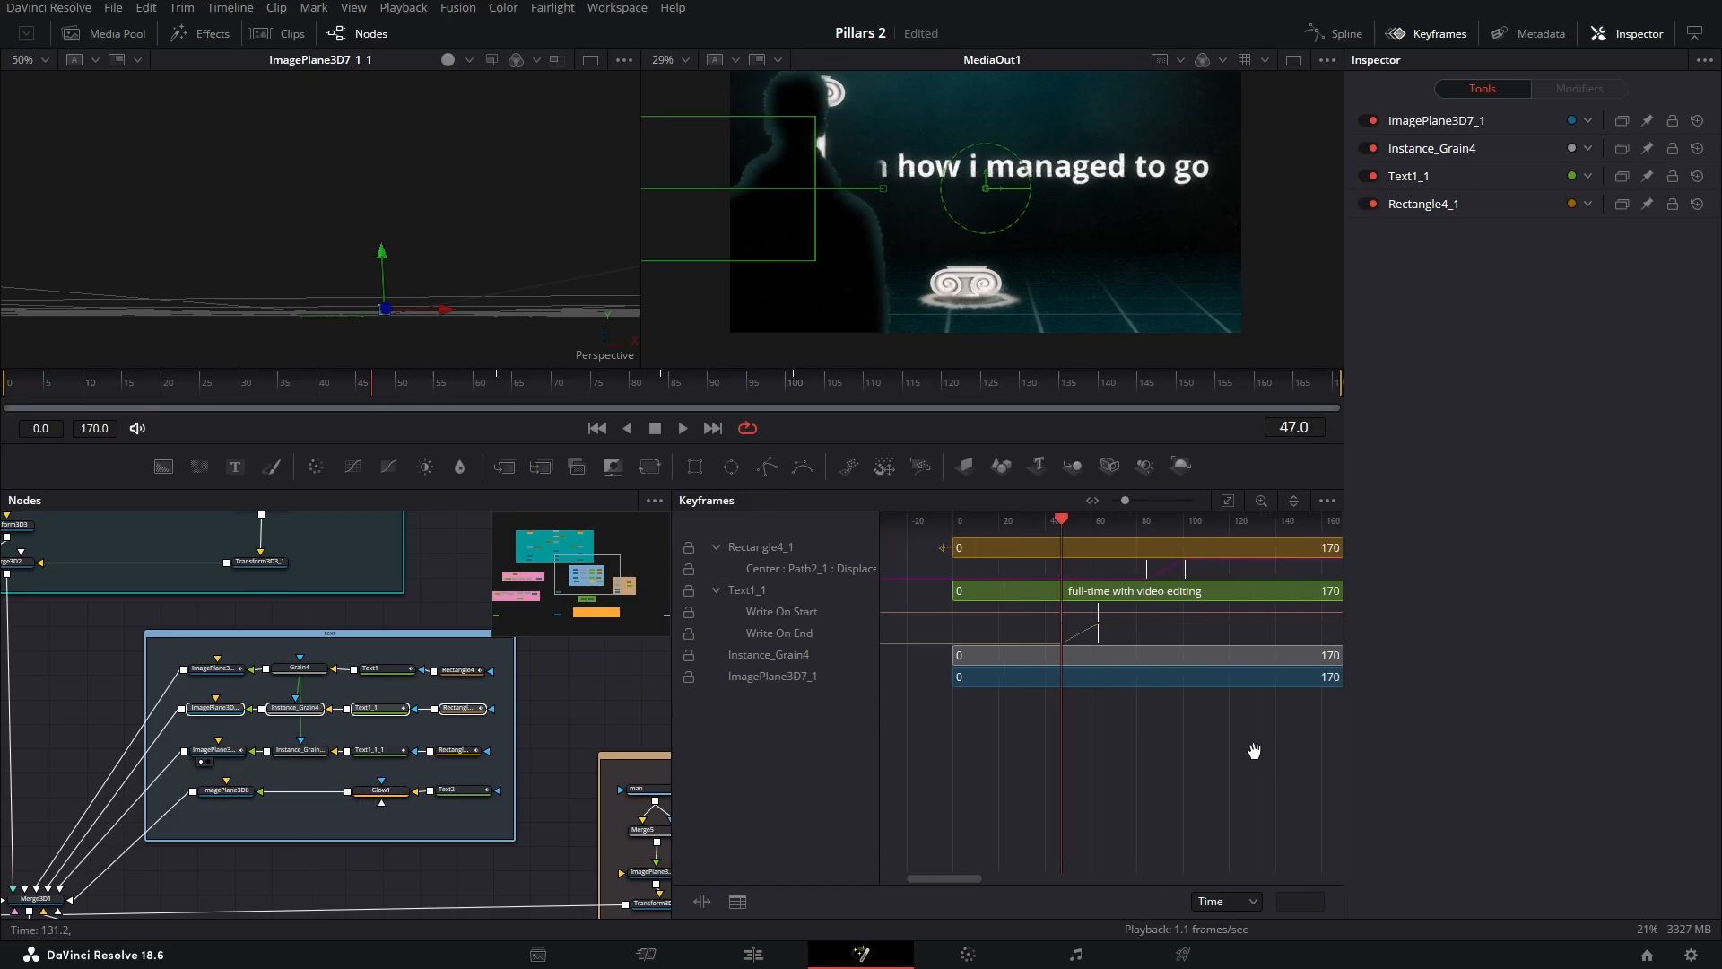
pyautogui.moveTo(1254, 751); pyautogui.dragTo(901, 536)
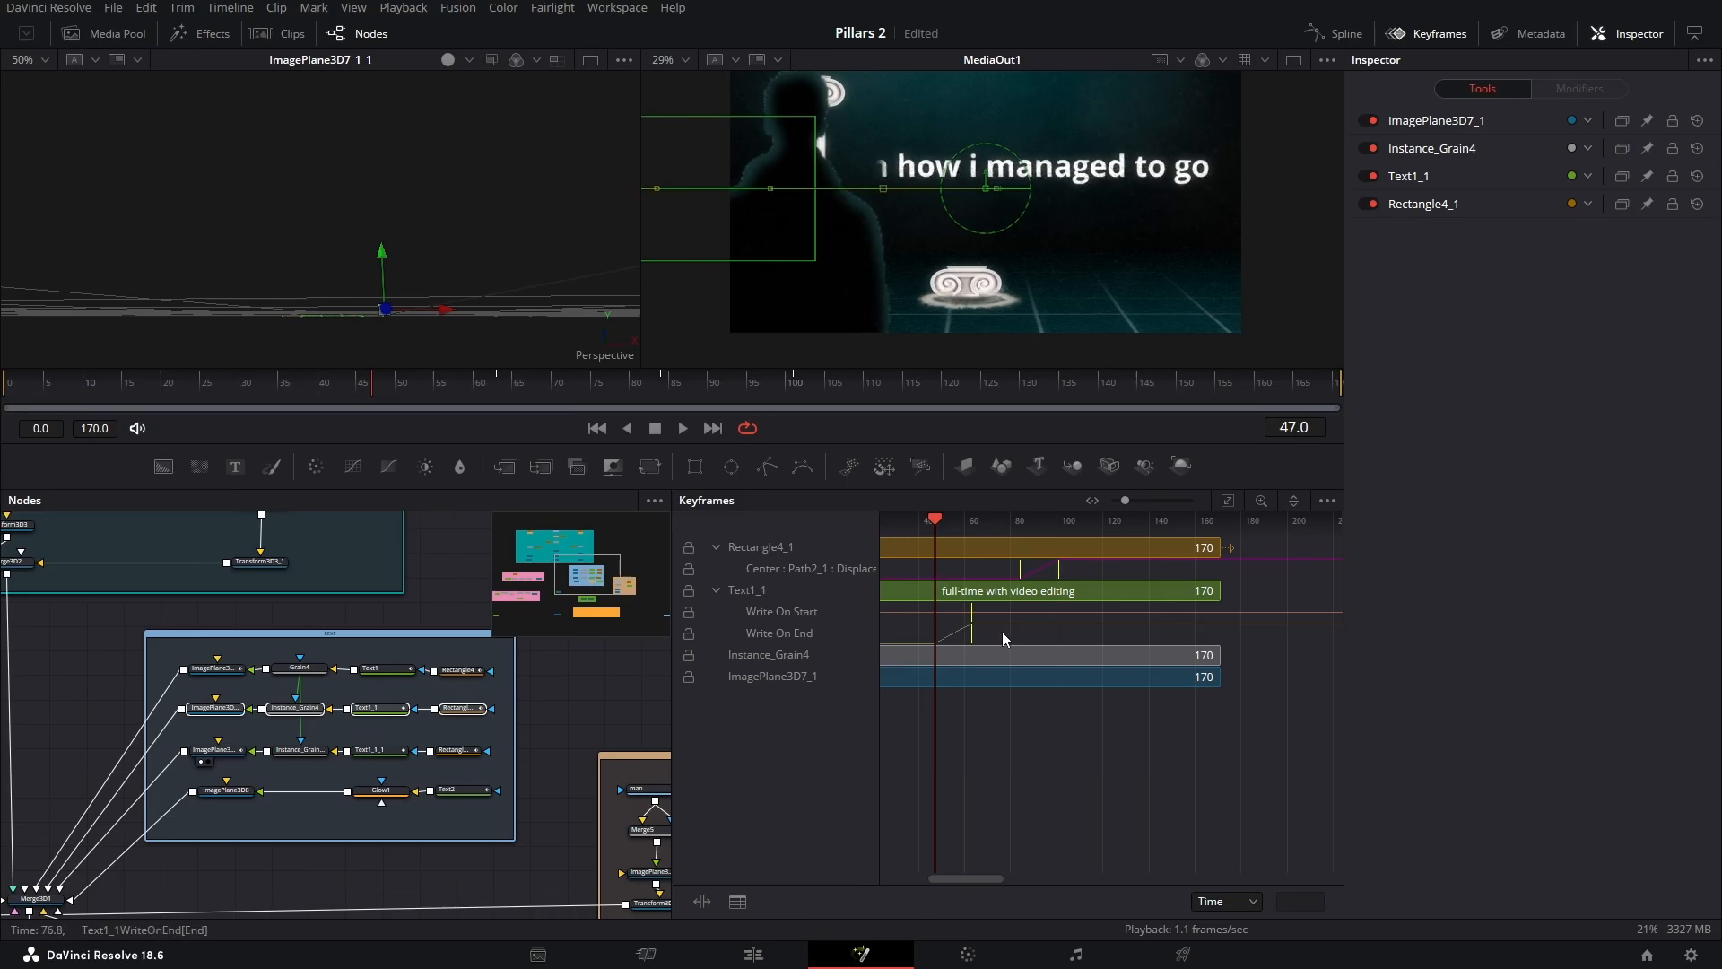
pyautogui.moveTo(1096, 614); pyautogui.dragTo(972, 614)
# Select the ImagePlane3D7_1_1, Instance_Grain4_1, Text1_1_1 and Rectangle4_1_1 nodes and examine their keyframes, scrubbing to frames 76 and 105
pyautogui.moveTo(500, 764); pyautogui.dragTo(188, 737)
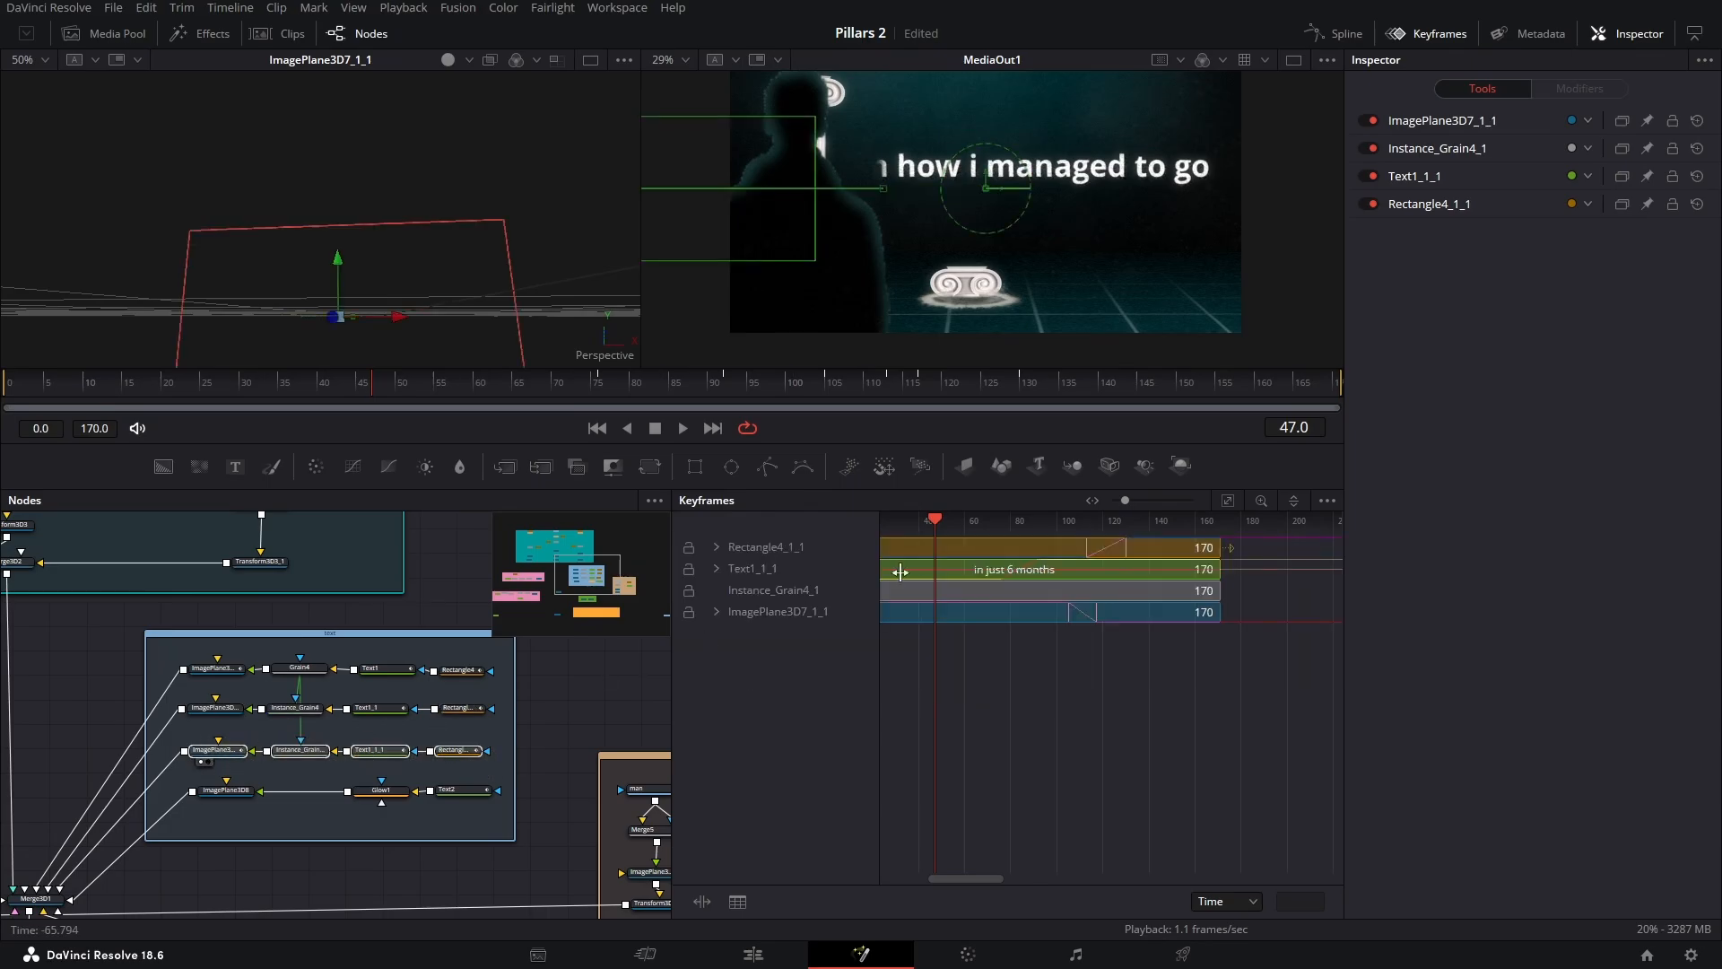
pyautogui.click(715, 547)
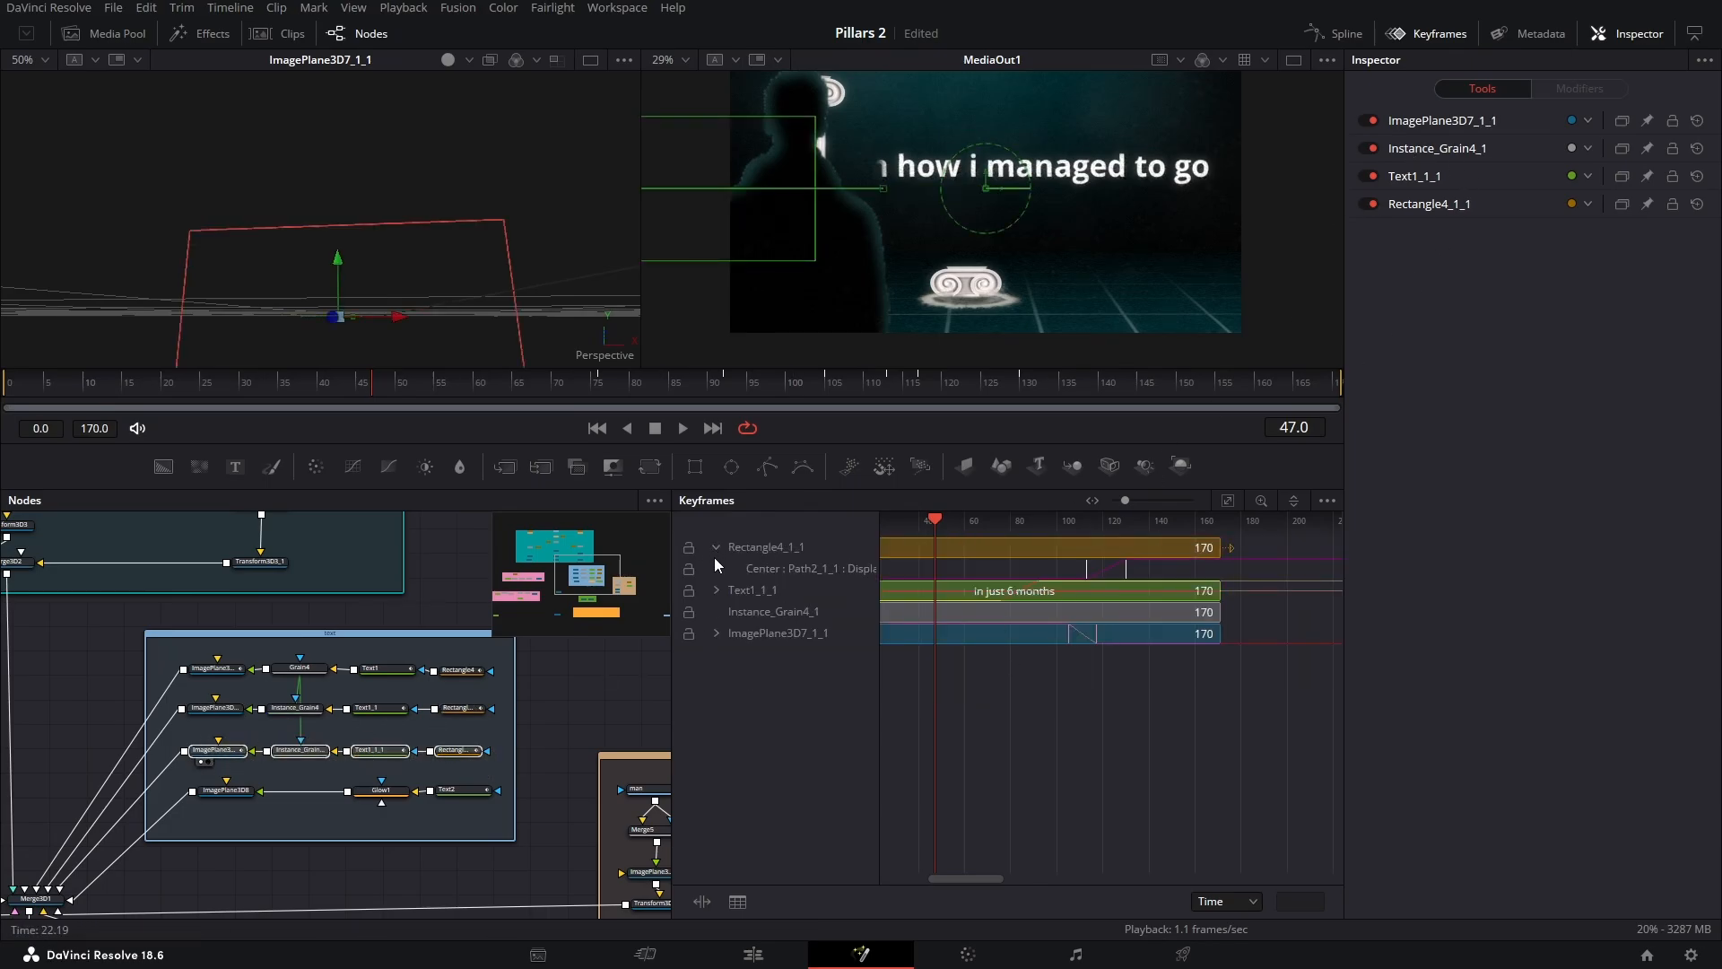
pyautogui.click(716, 590)
pyautogui.click(717, 676)
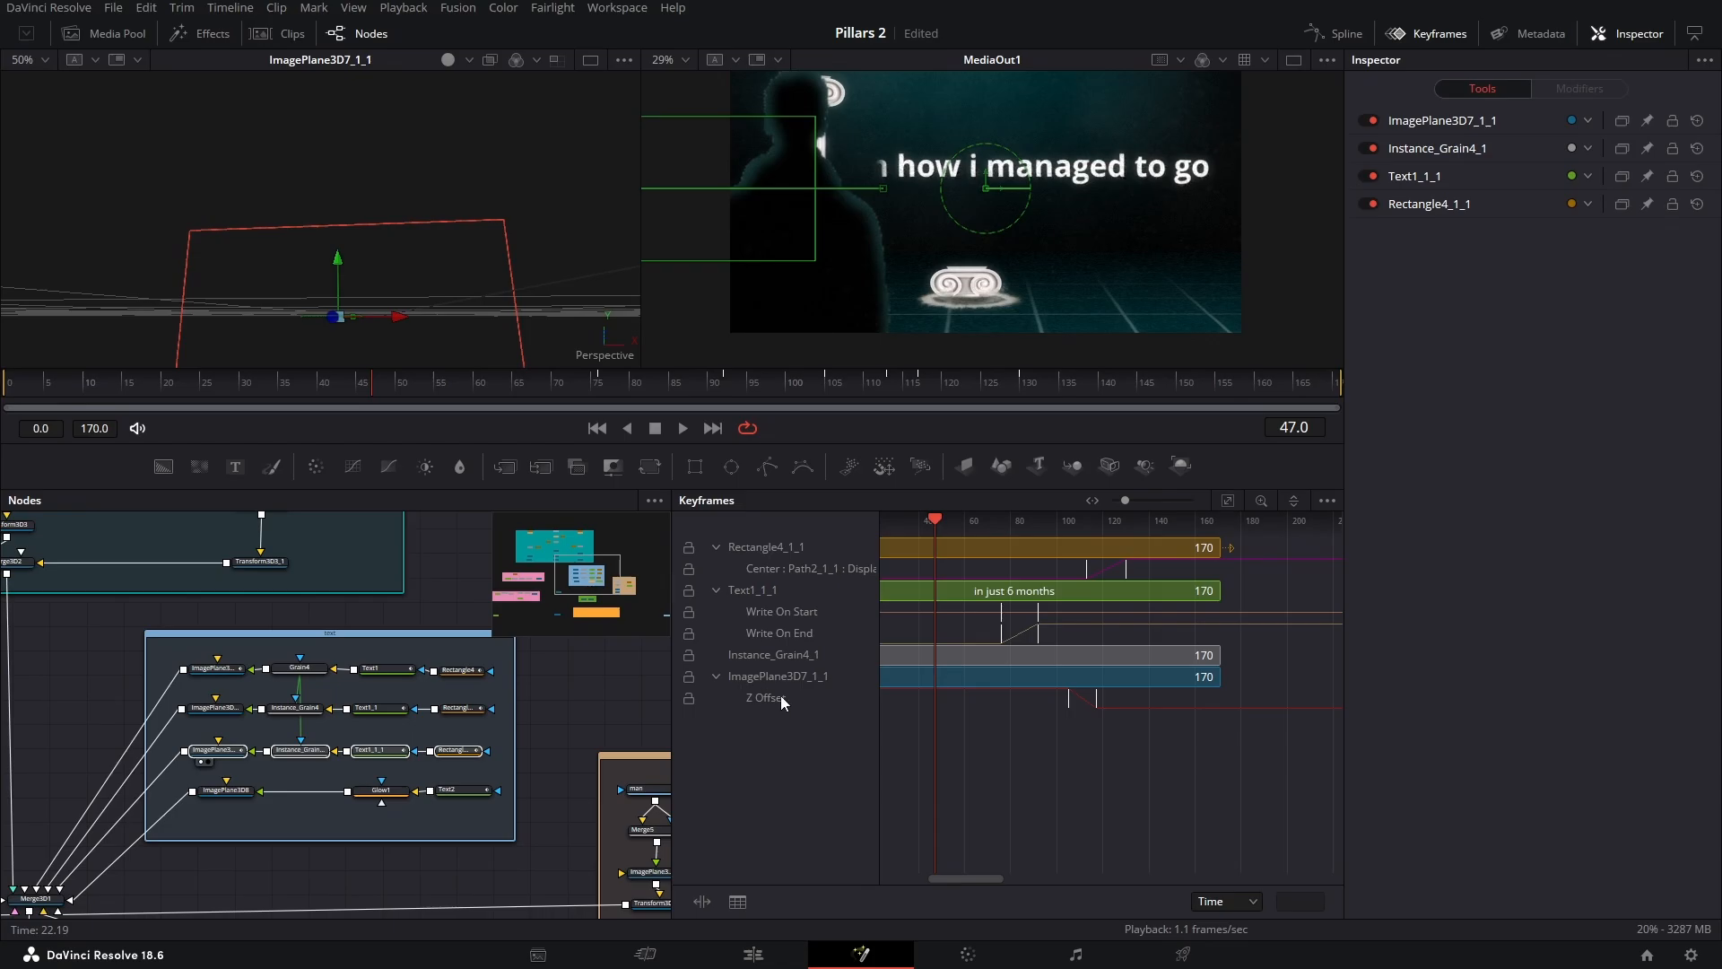
pyautogui.moveTo(1234, 779); pyautogui.dragTo(999, 521)
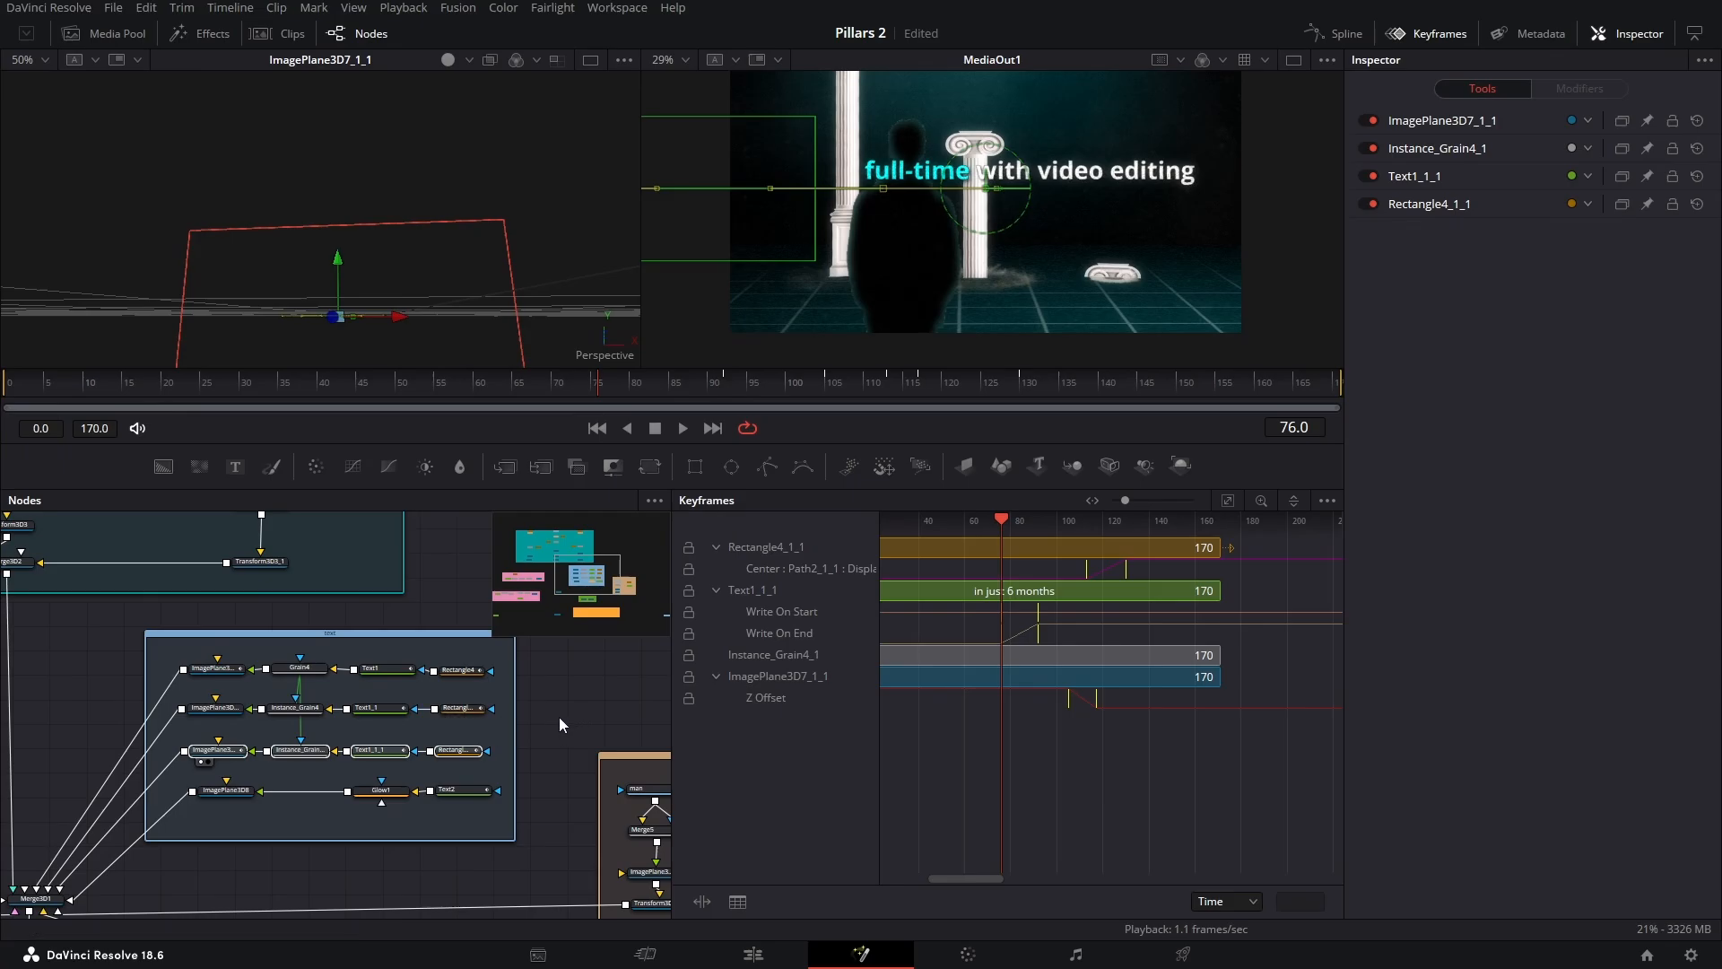
pyautogui.moveTo(885, 380); pyautogui.dragTo(829, 401)
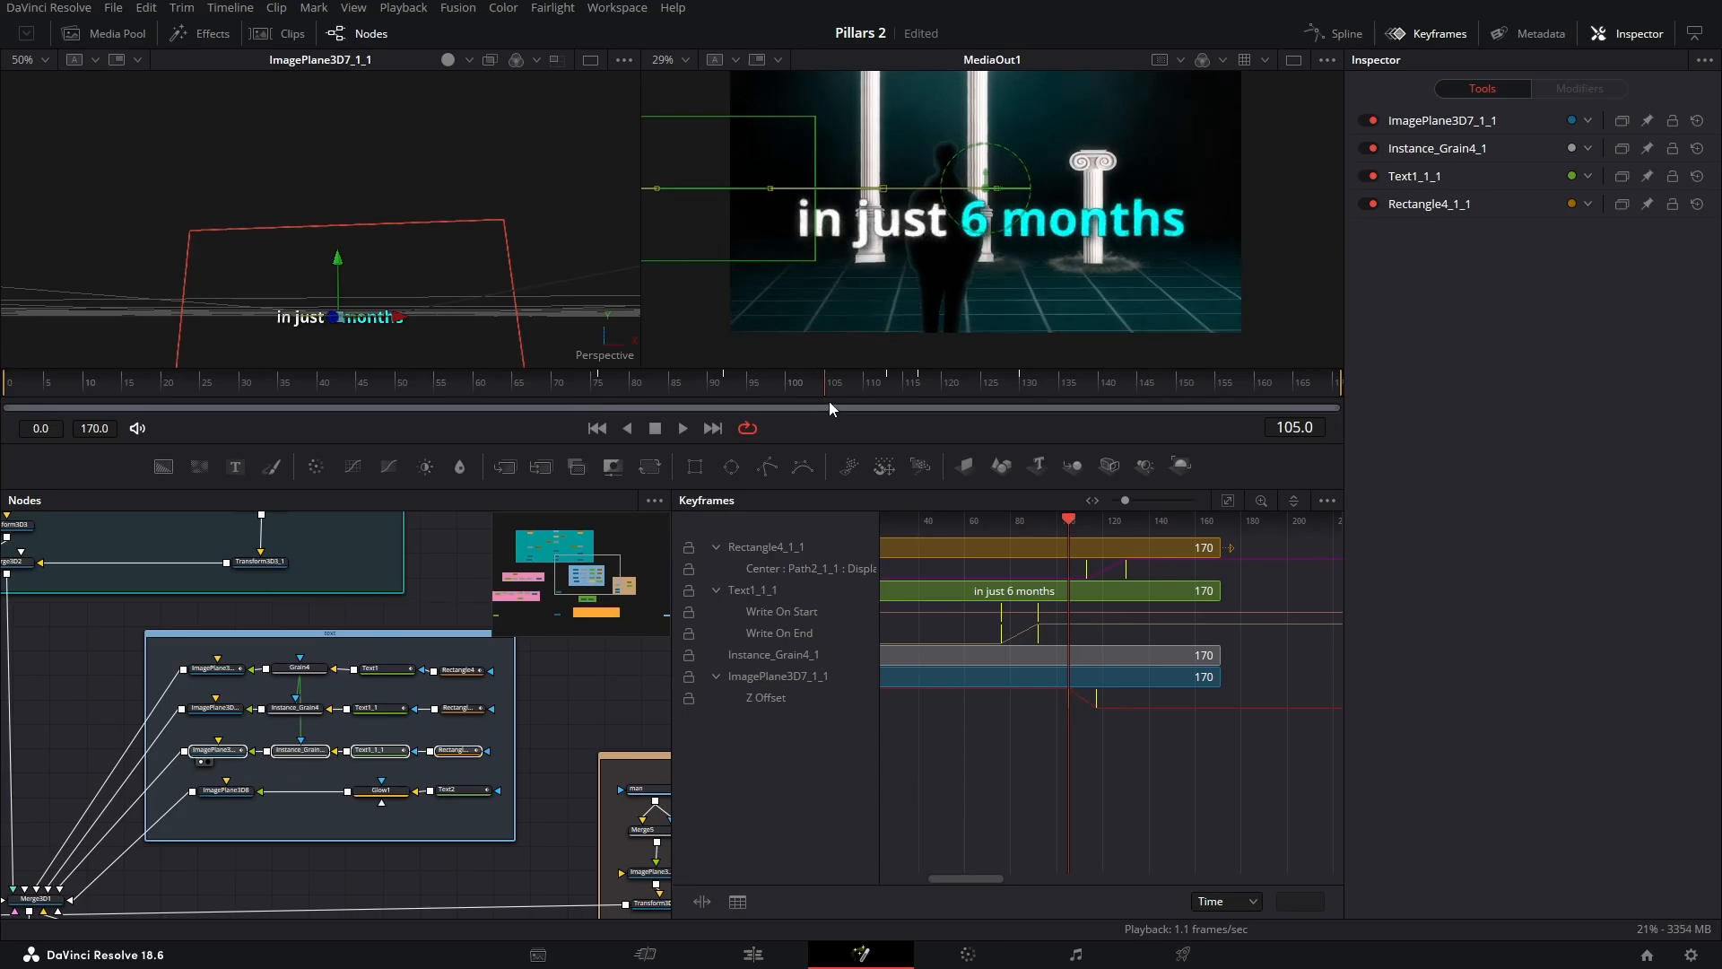
# Inspect the Transform settings of ImagePlane3D7_1_1 and scrub from frame 105 to 118 to examine its Z translation animation
pyautogui.click(214, 751)
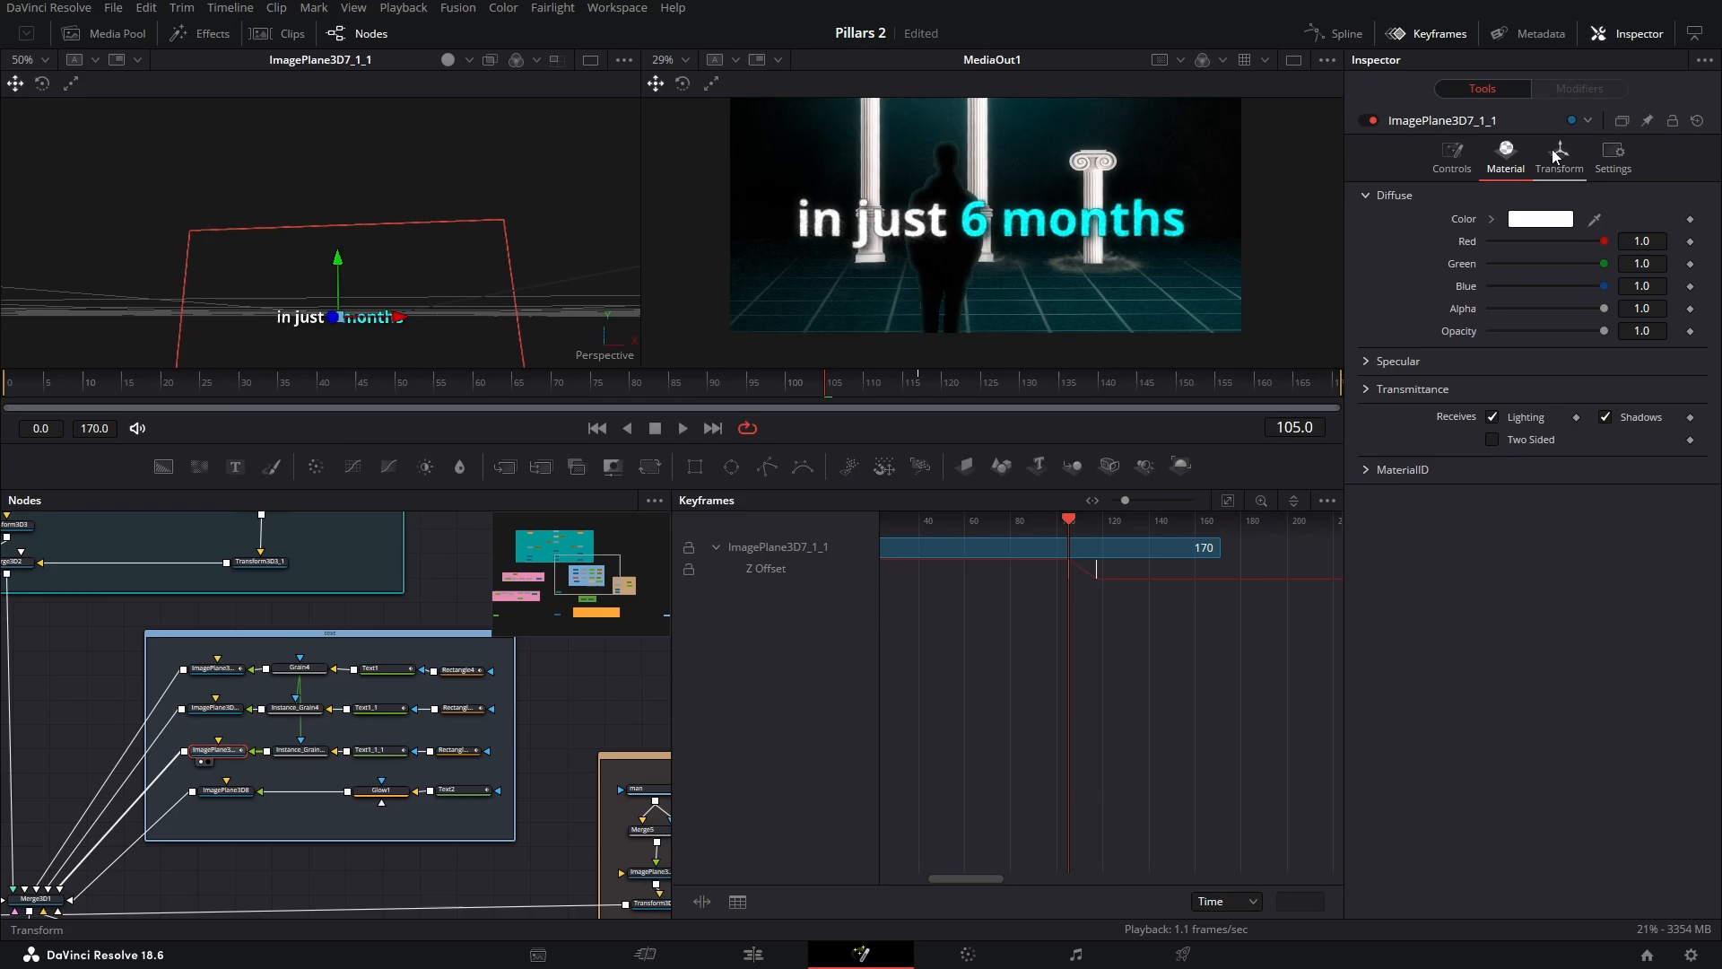
pyautogui.click(1559, 157)
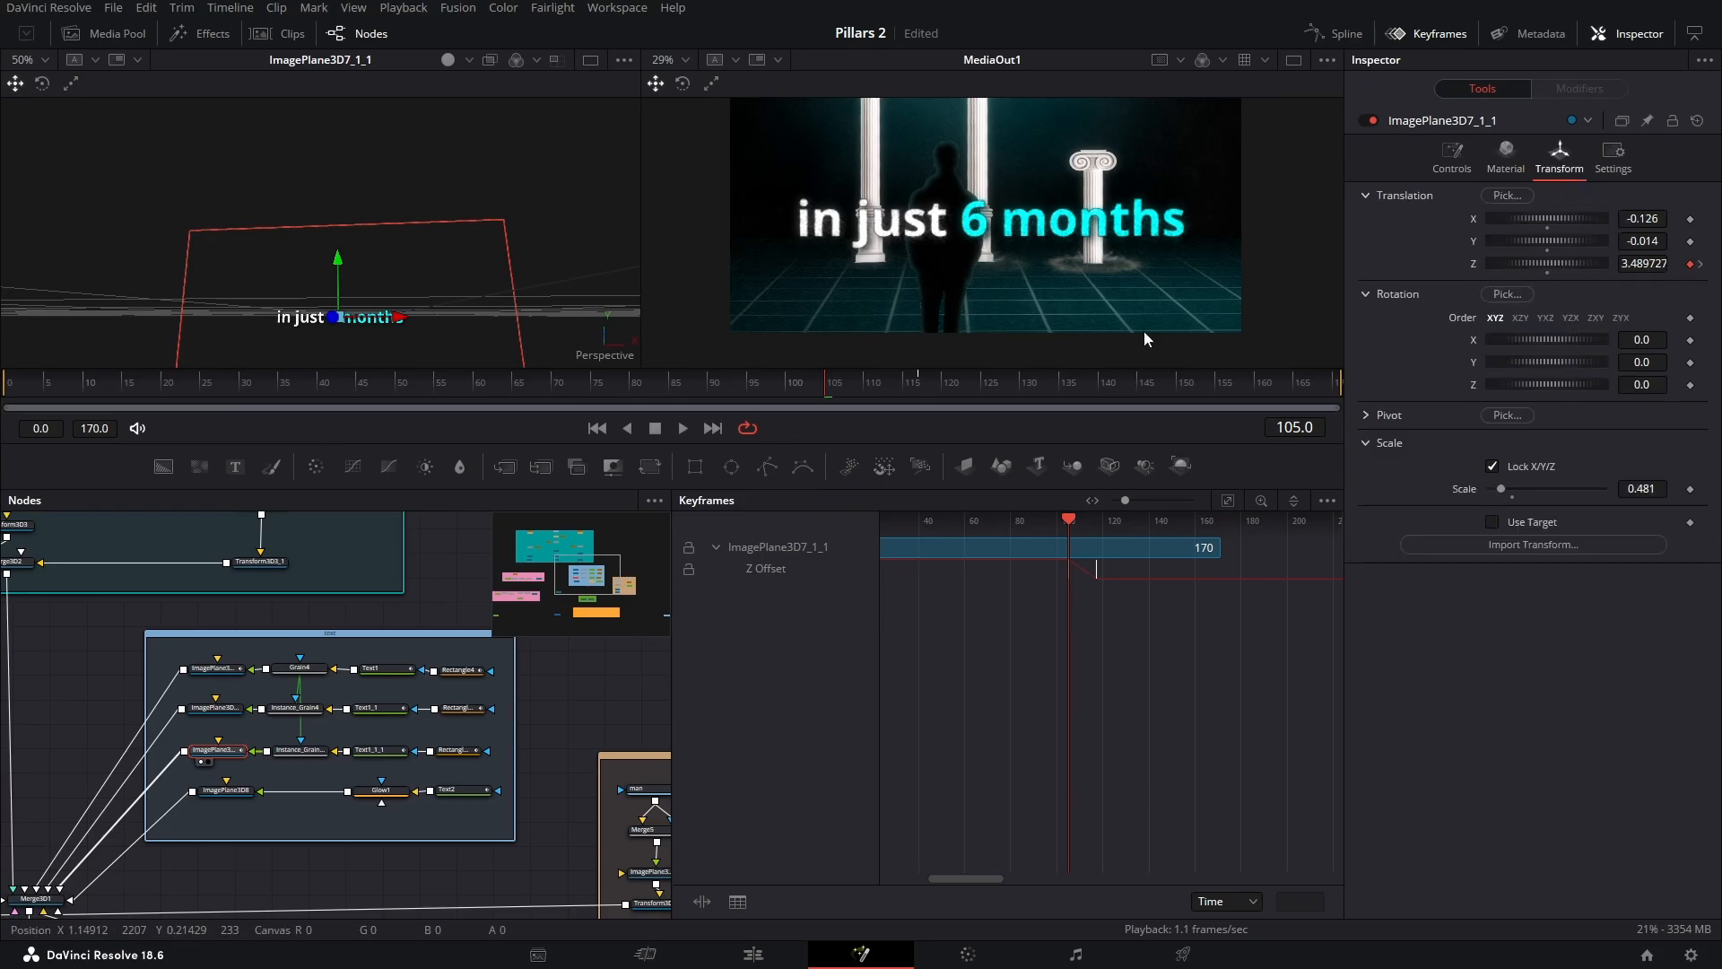
pyautogui.moveTo(828, 390); pyautogui.dragTo(933, 378)
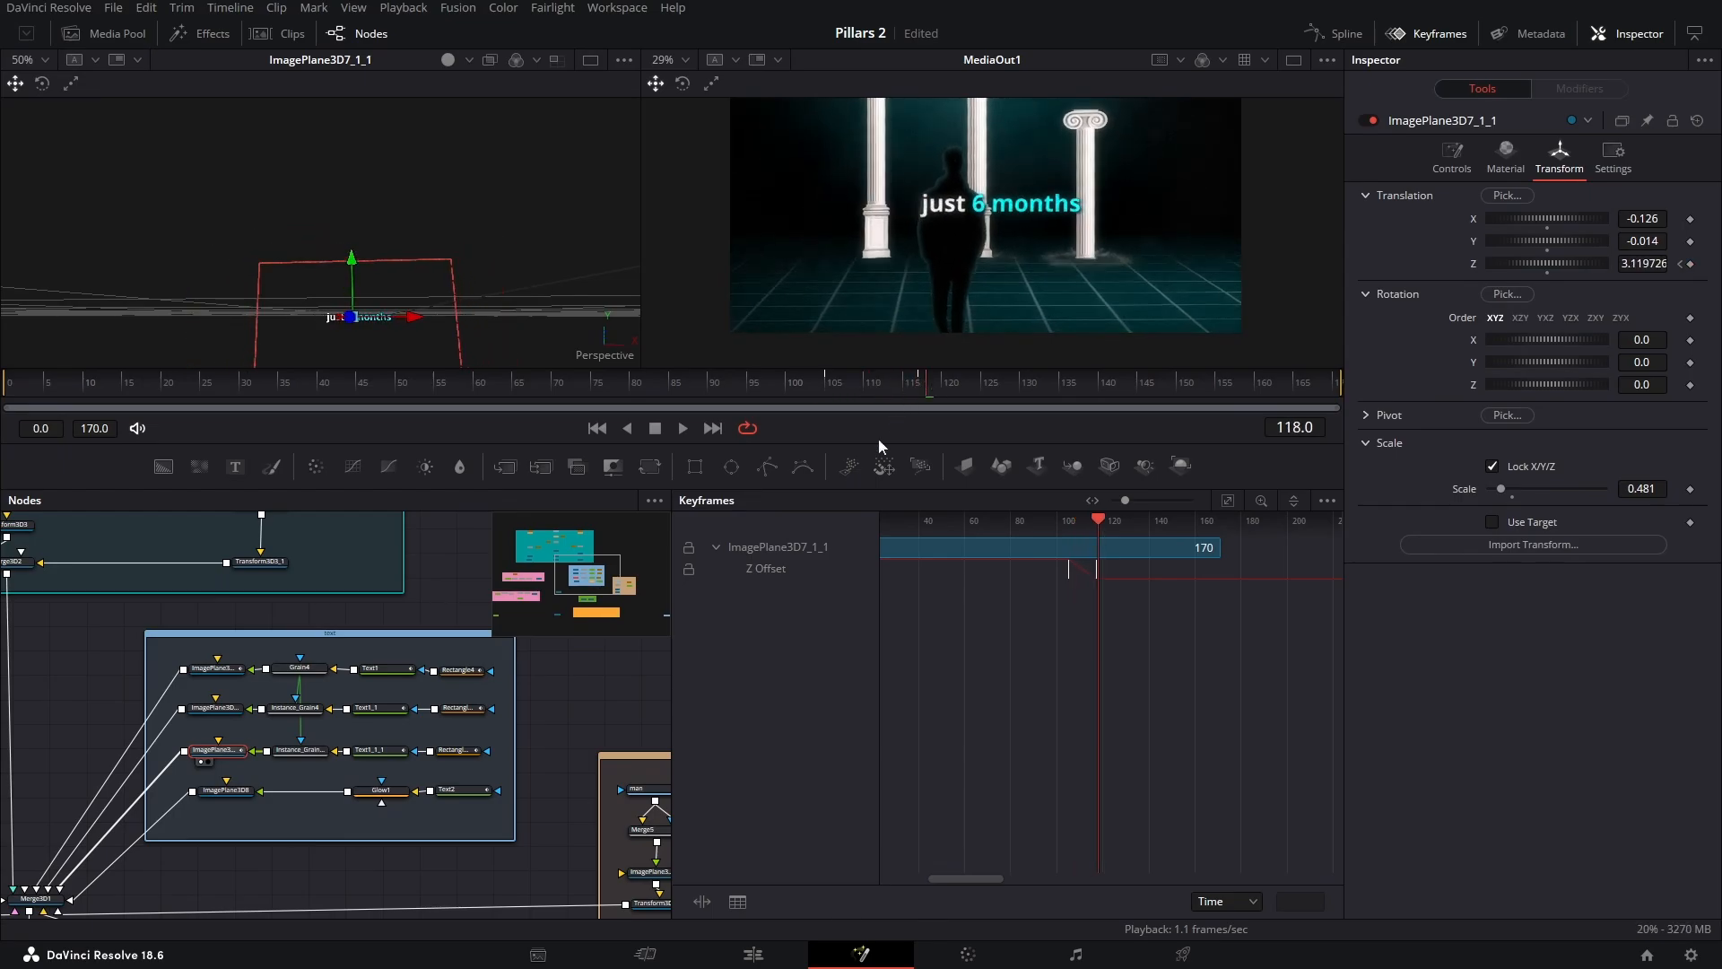
# Examine the Transform values of ImagePlane3D7 and ImagePlane3D7_1 to compare the text planes' depth
pyautogui.click(213, 669)
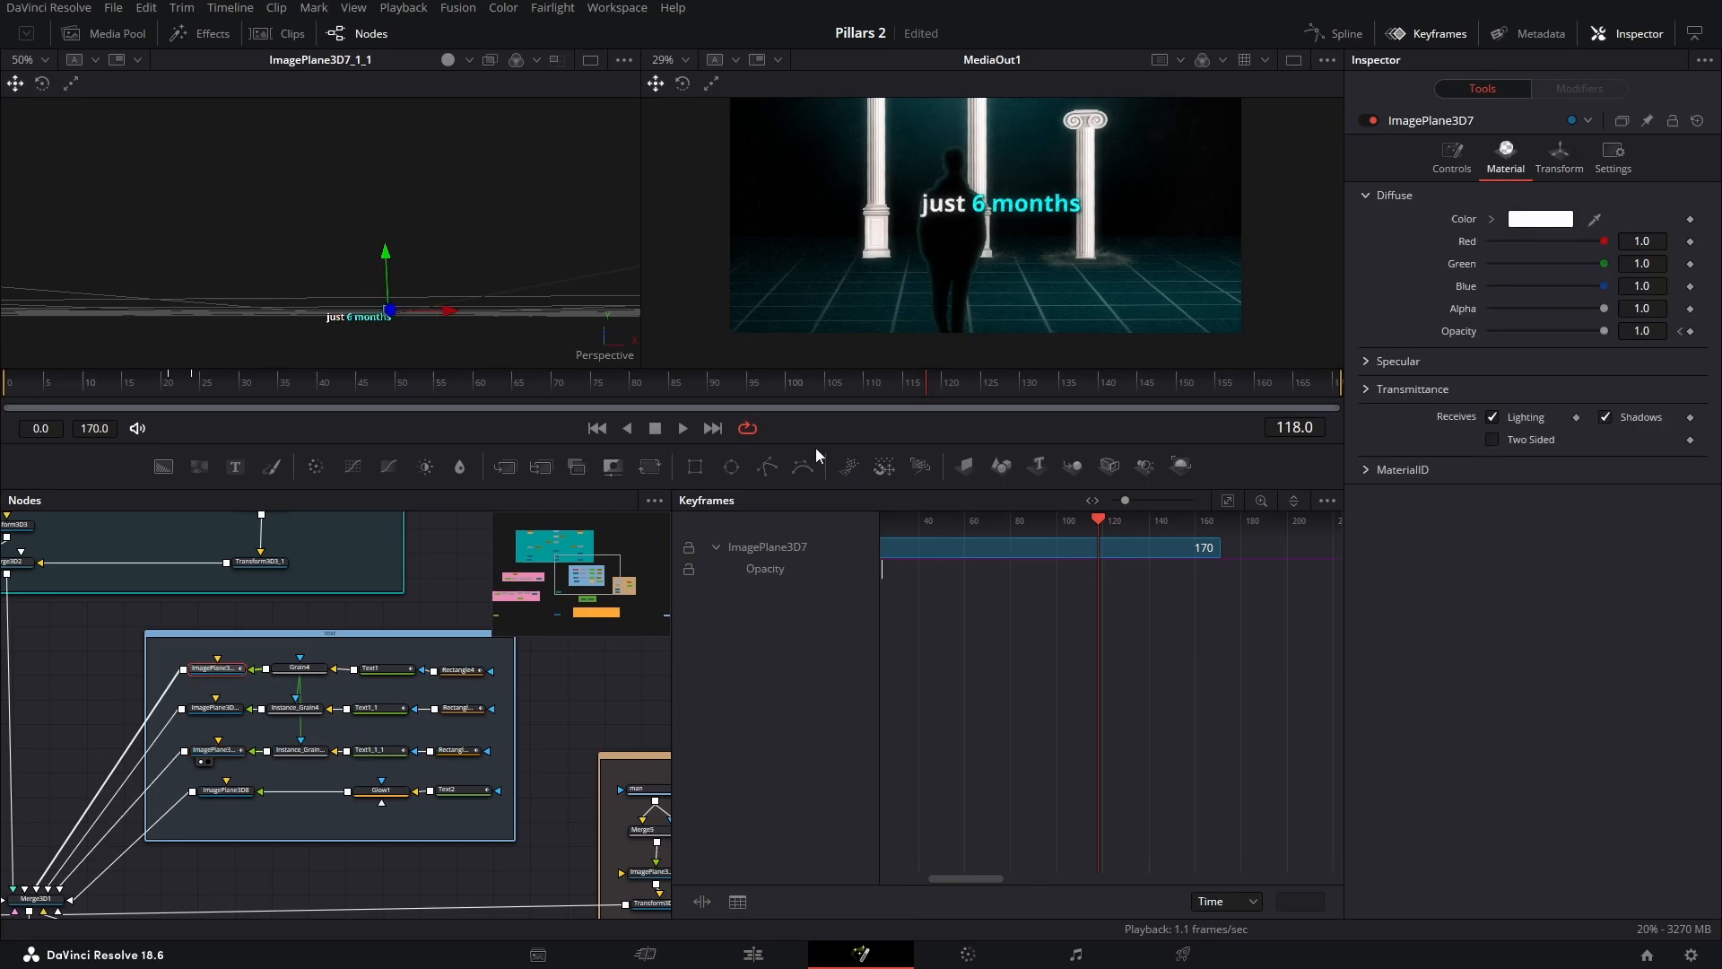
pyautogui.click(1562, 151)
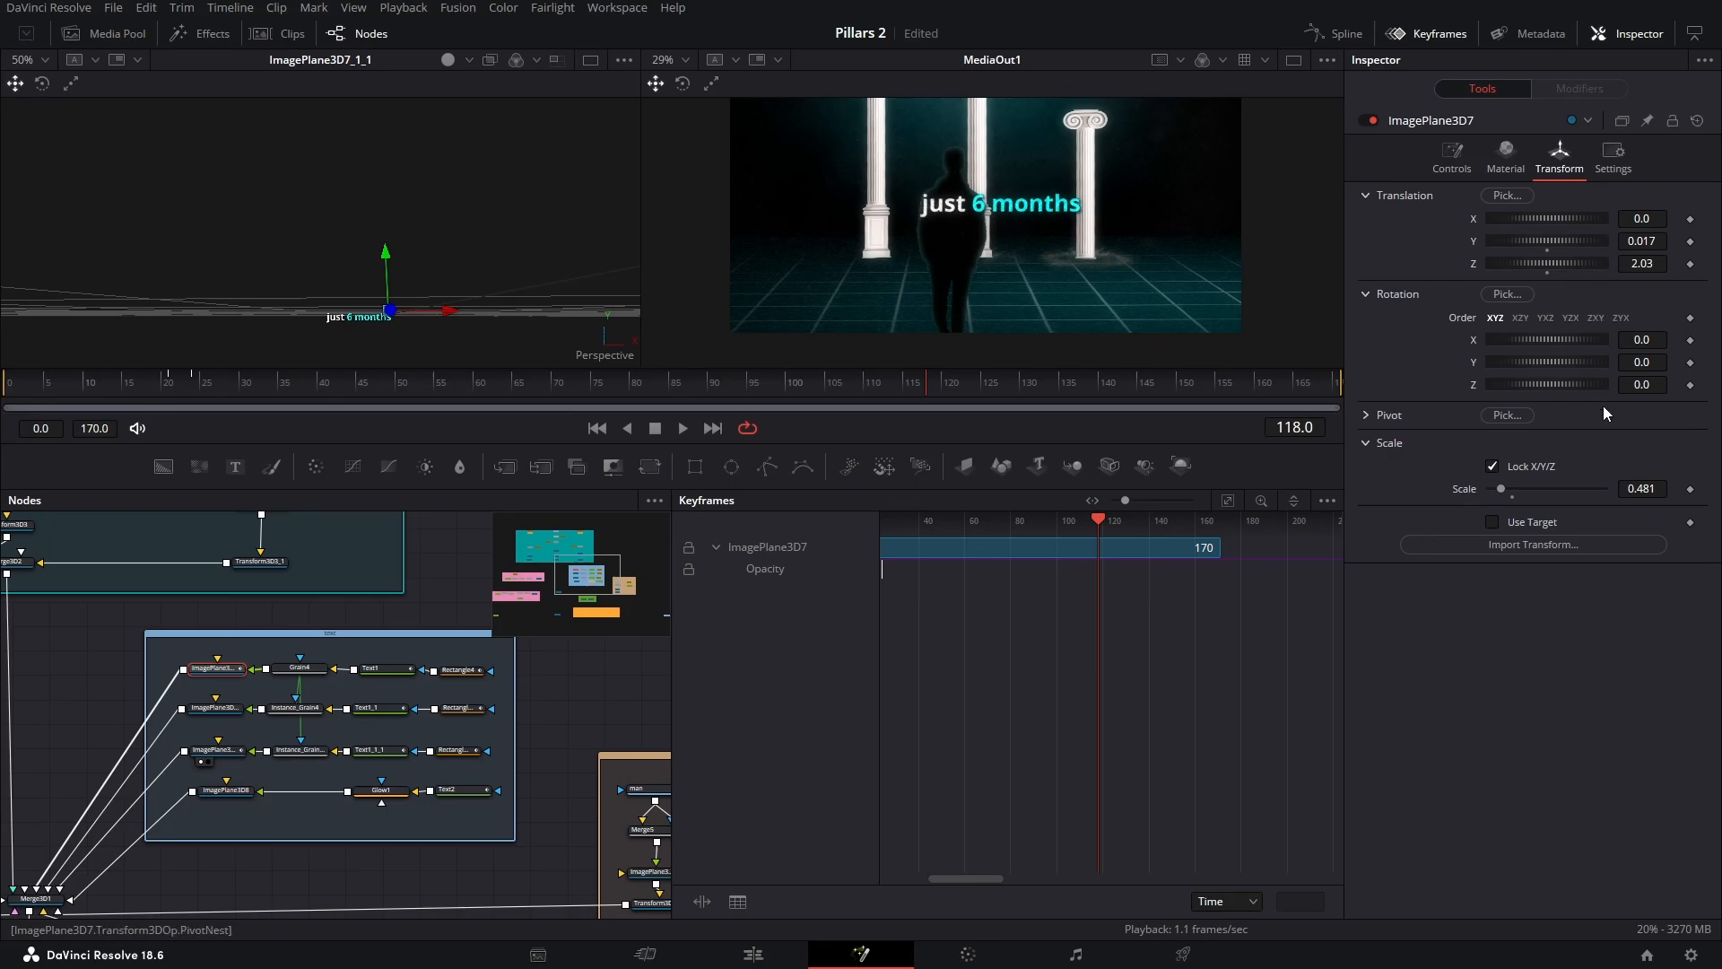
pyautogui.click(213, 708)
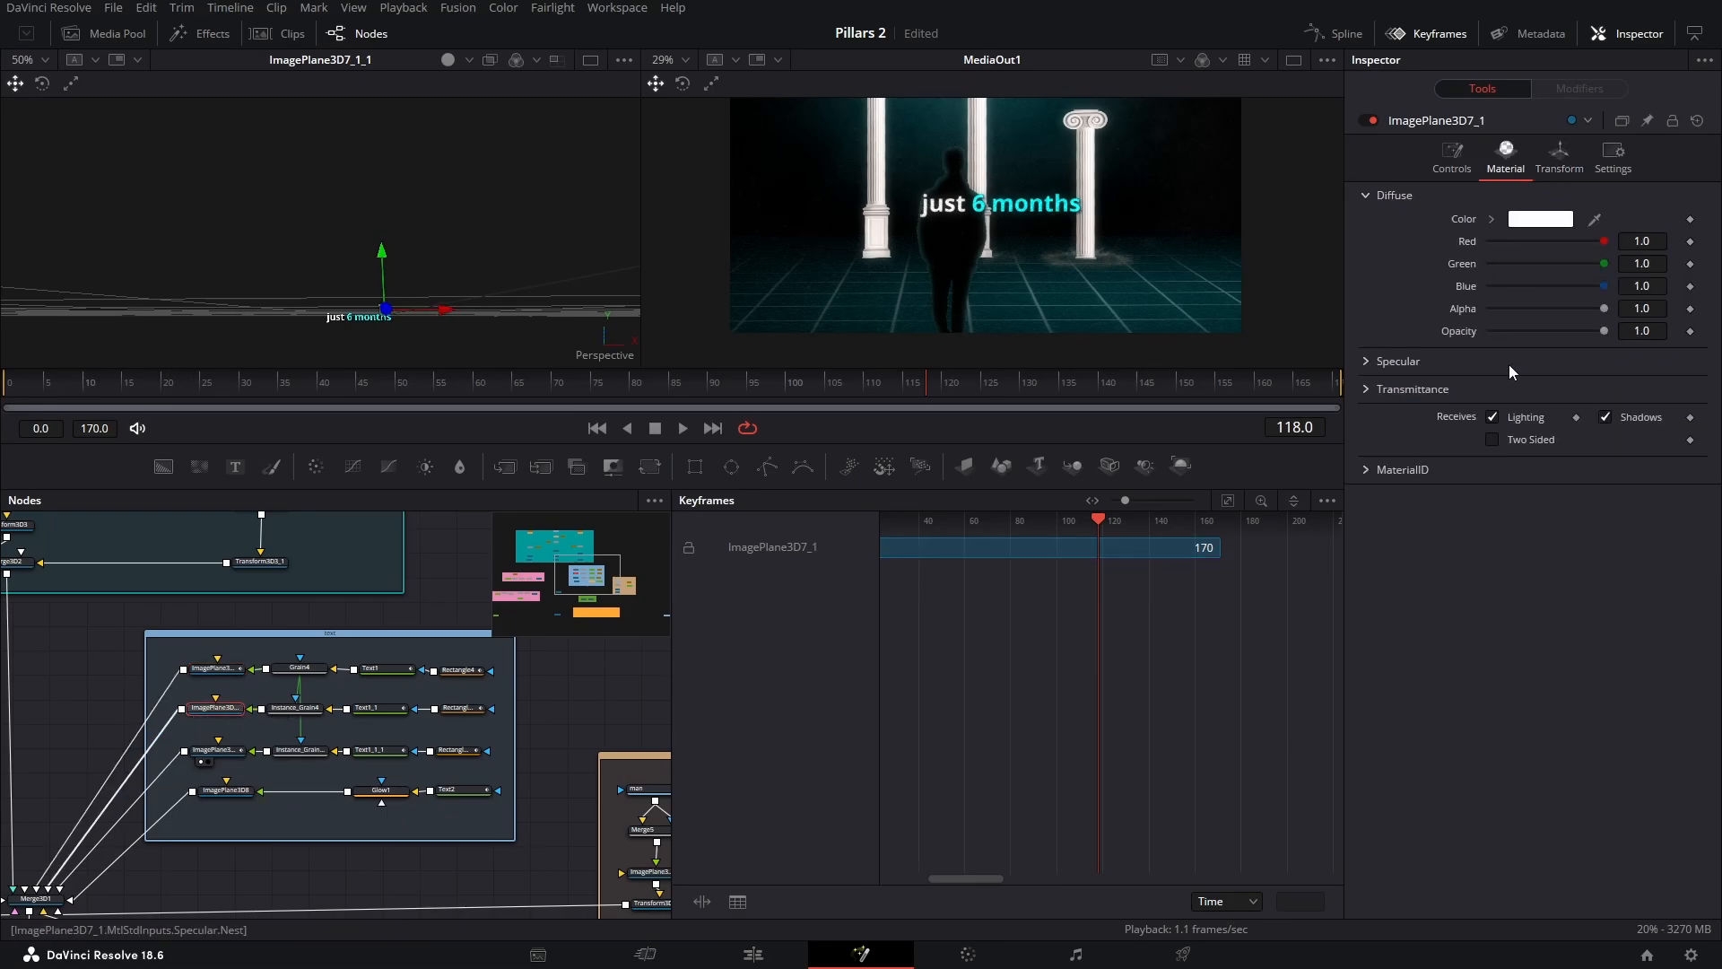
pyautogui.click(1559, 154)
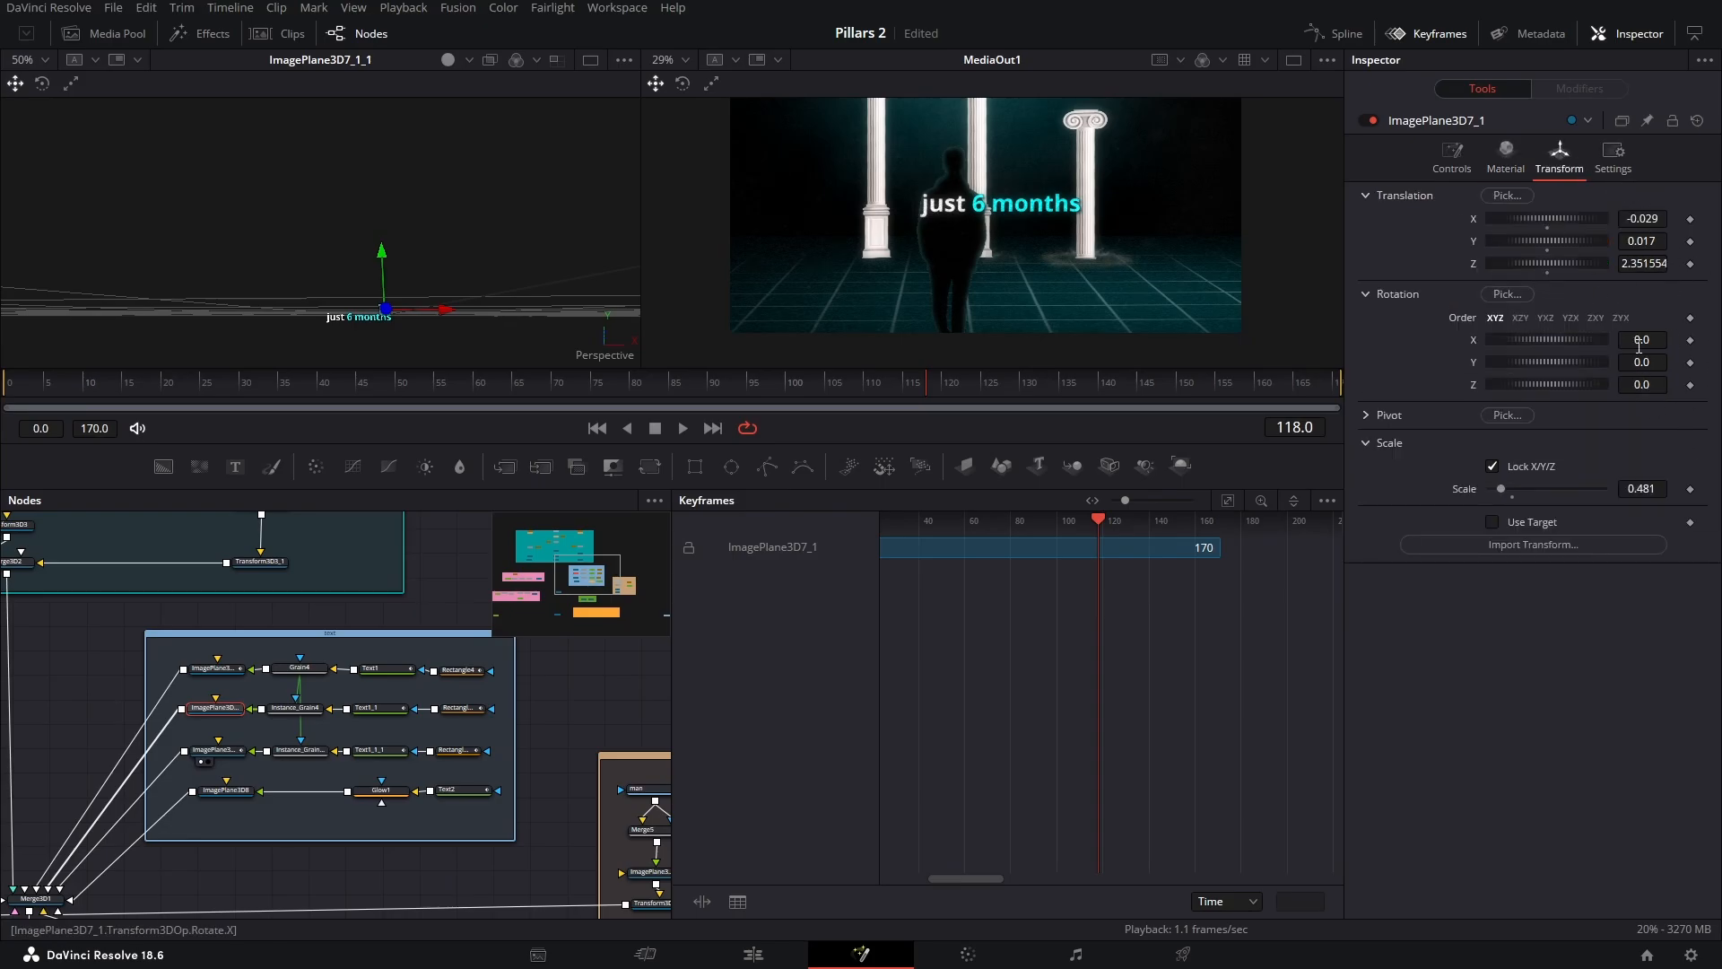
# Step between the Z translation keyframes of ImagePlane3D7_1_1 at frames 105 and 117 to compare their values
pyautogui.click(218, 754)
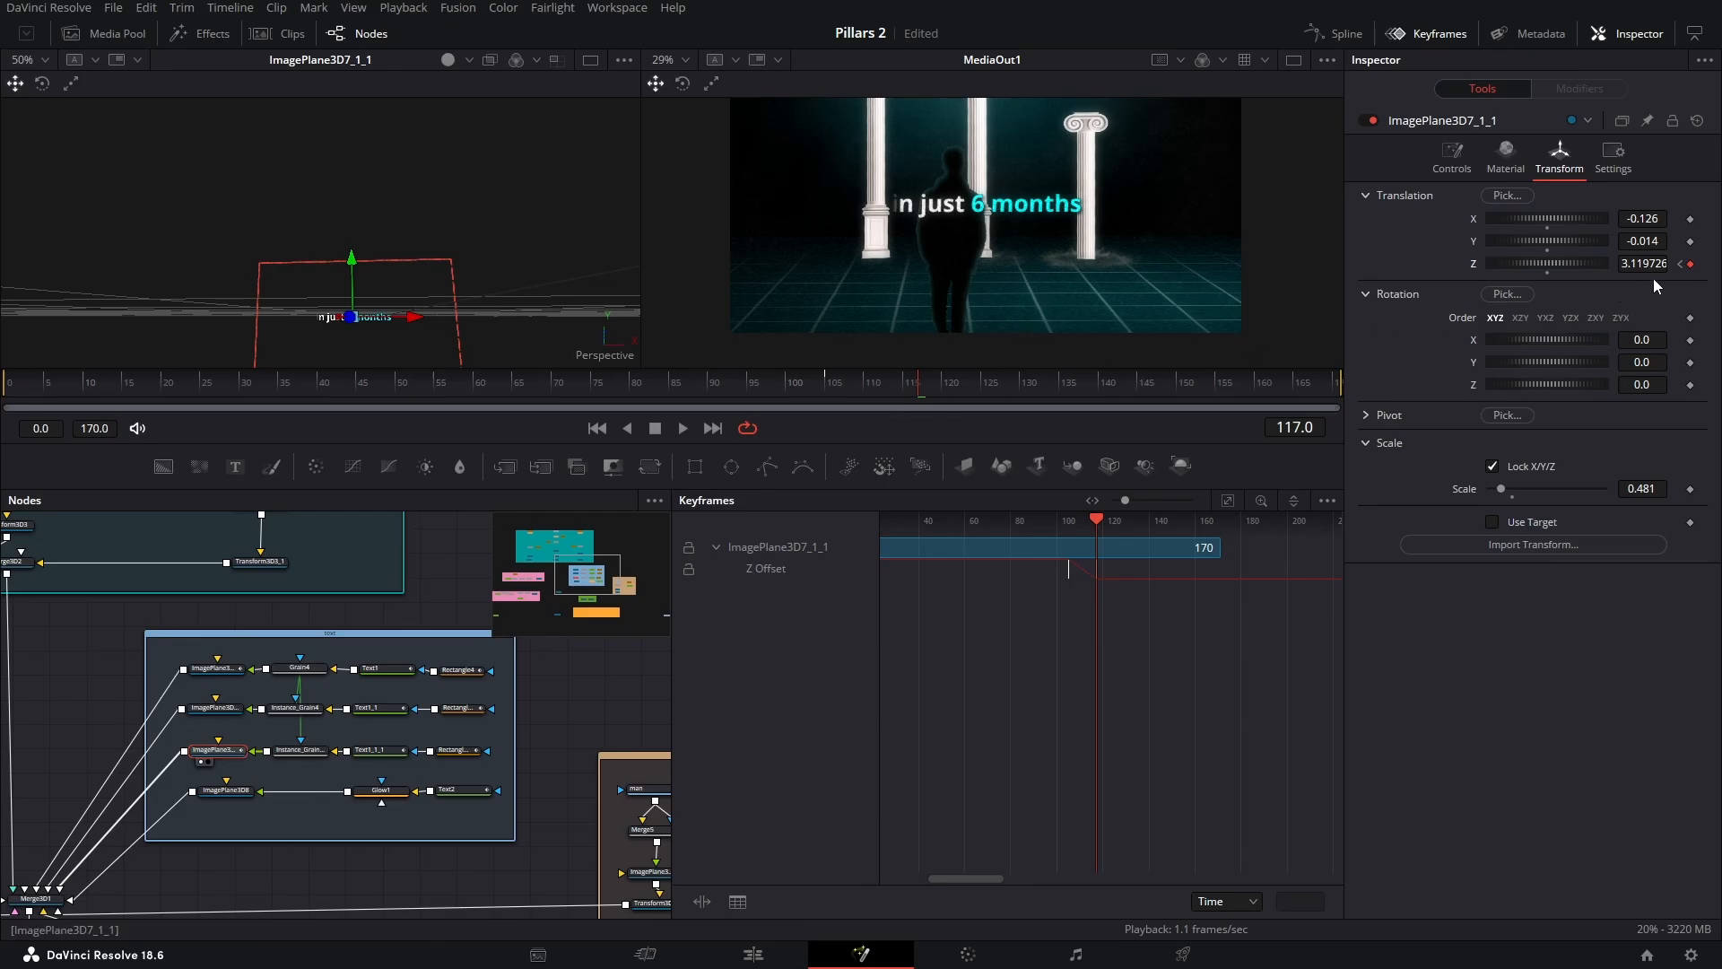
pyautogui.click(1680, 264)
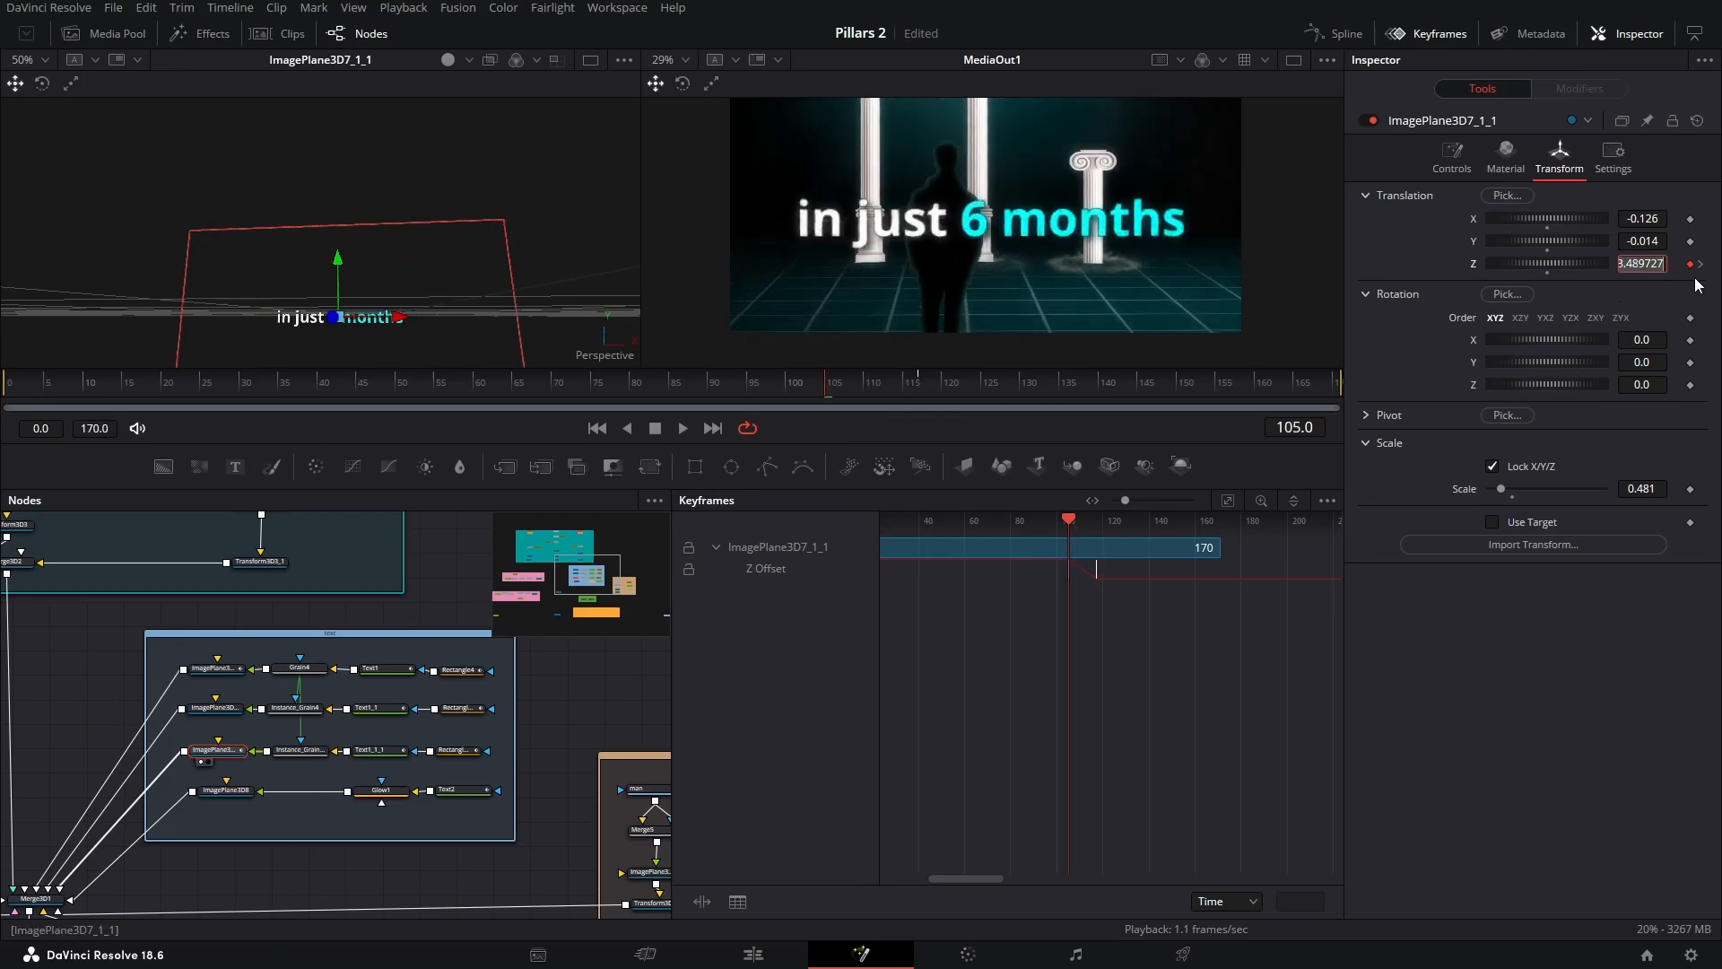
pyautogui.click(1644, 264)
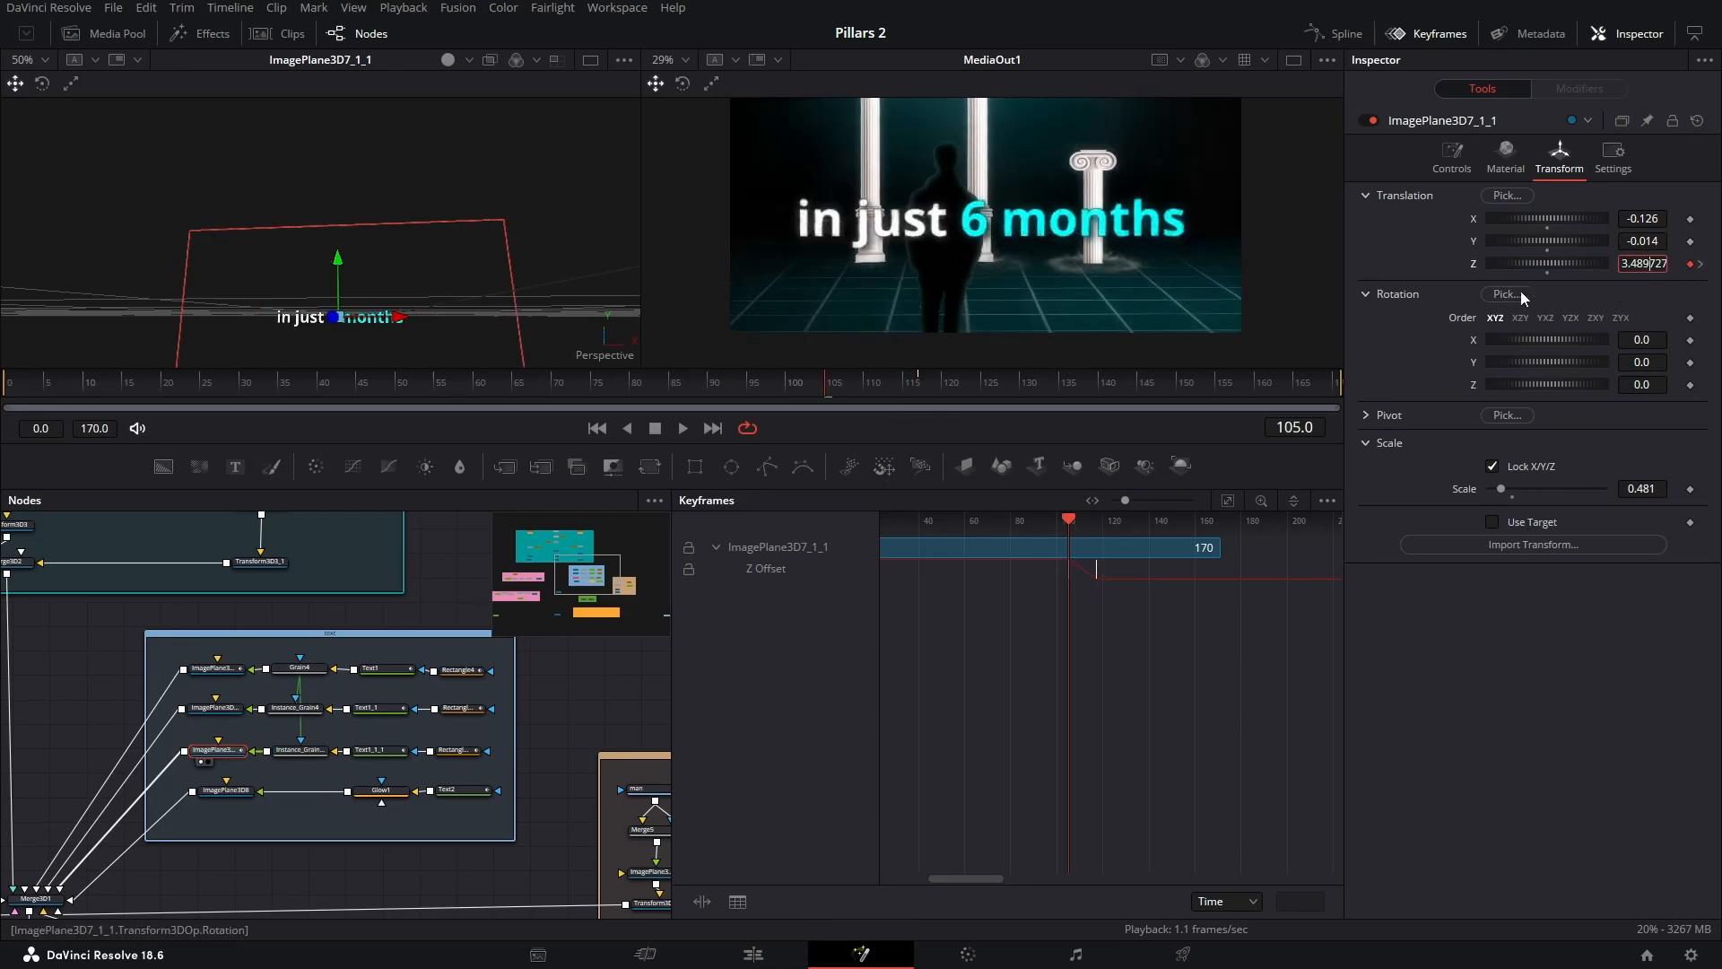
pyautogui.click(1702, 264)
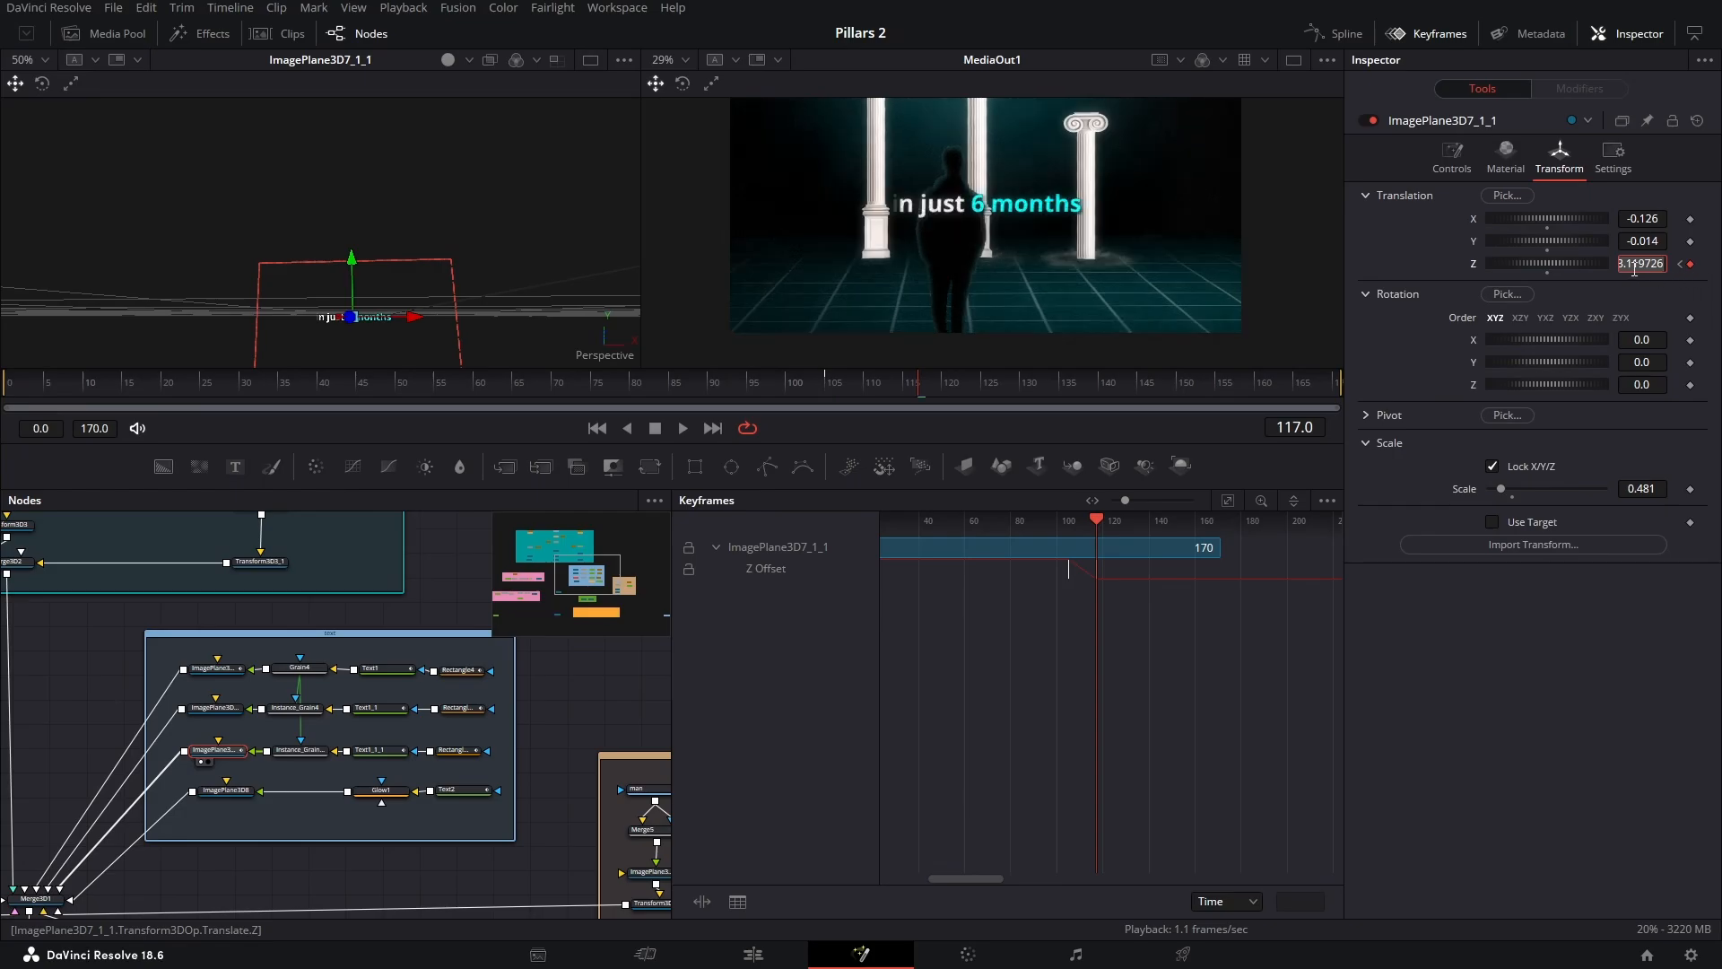
pyautogui.hotkey('shift', 'Tab')
# Hide the Keyframes editor, view the Text2 node's output and scrub to frame 153
pyautogui.click(1427, 33)
pyautogui.click(1004, 385)
pyautogui.moveTo(1004, 385); pyautogui.dragTo(1164, 391)
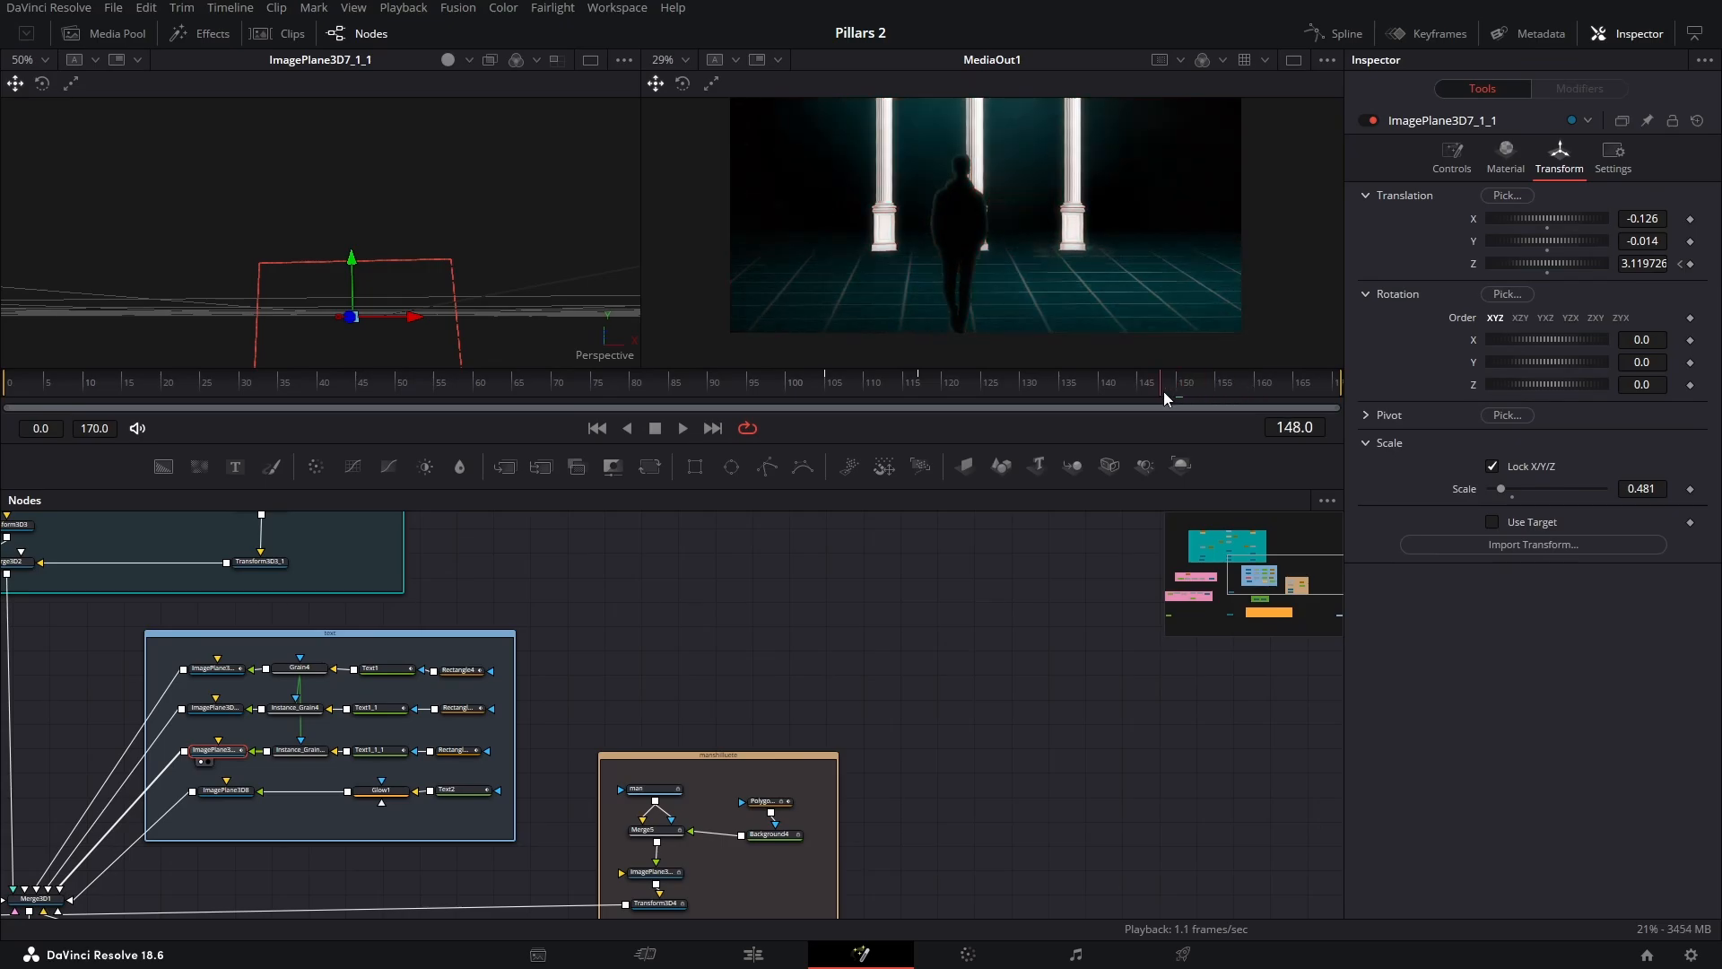
pyautogui.click(446, 801)
pyautogui.moveTo(1117, 387); pyautogui.dragTo(1202, 390)
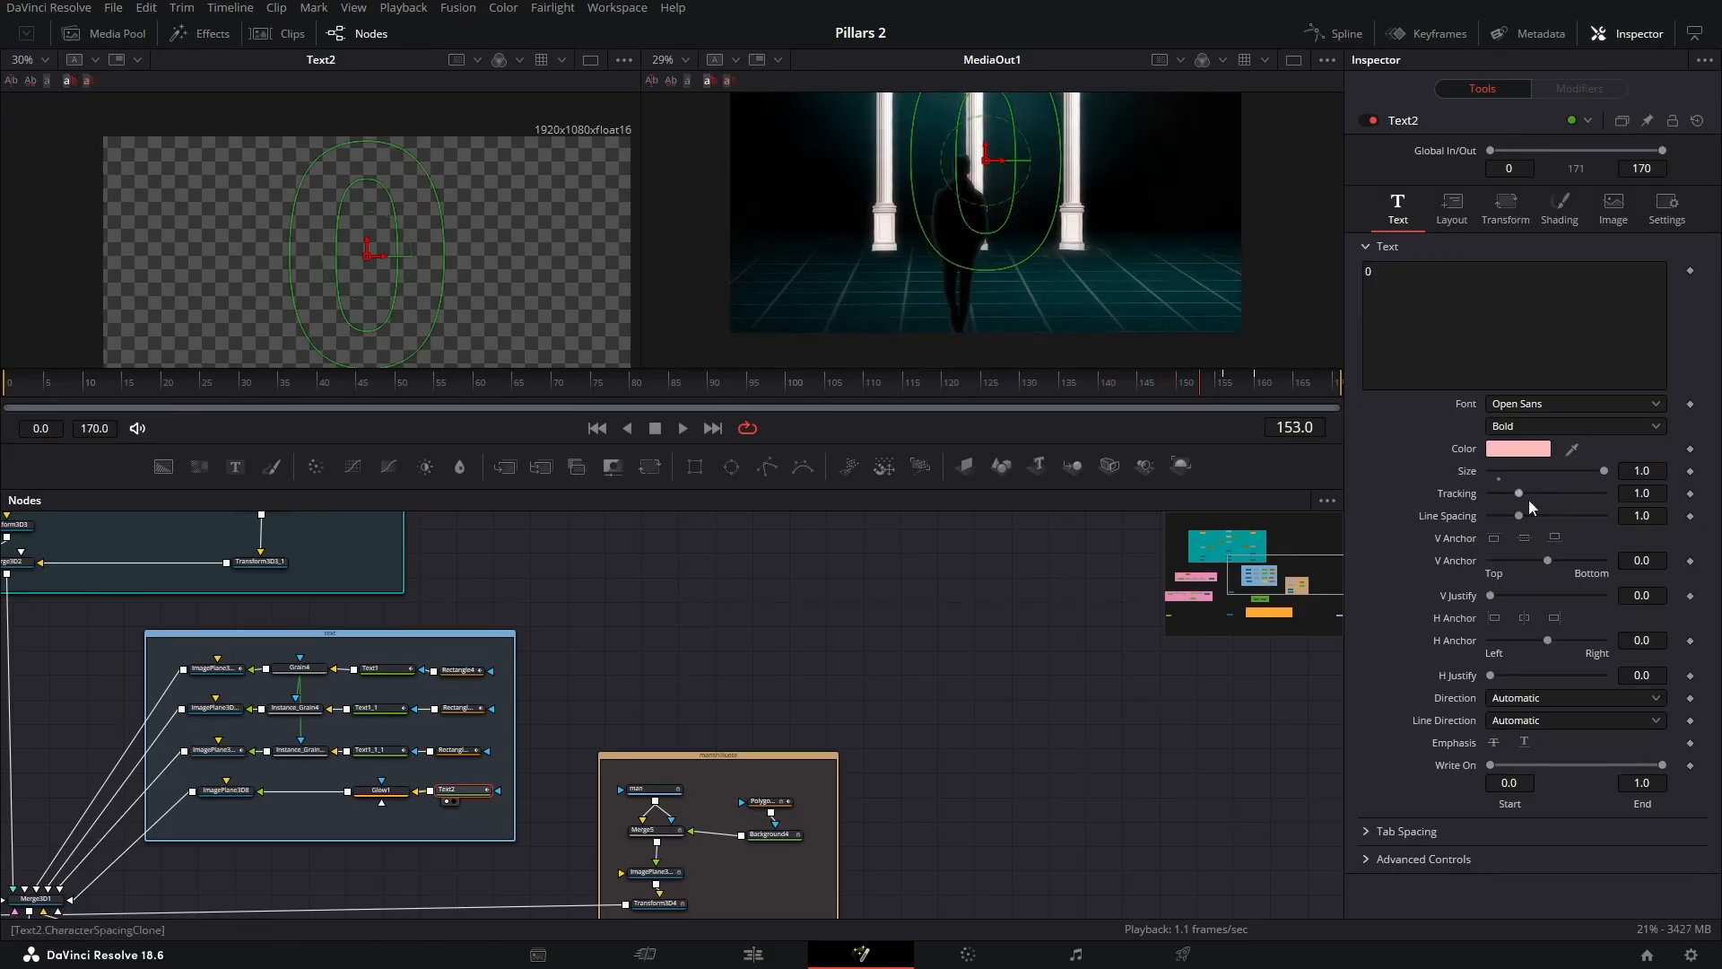
# Open the White Solid Fill shading element of Text2 and set its color to #ffbdbd
pyautogui.click(1566, 202)
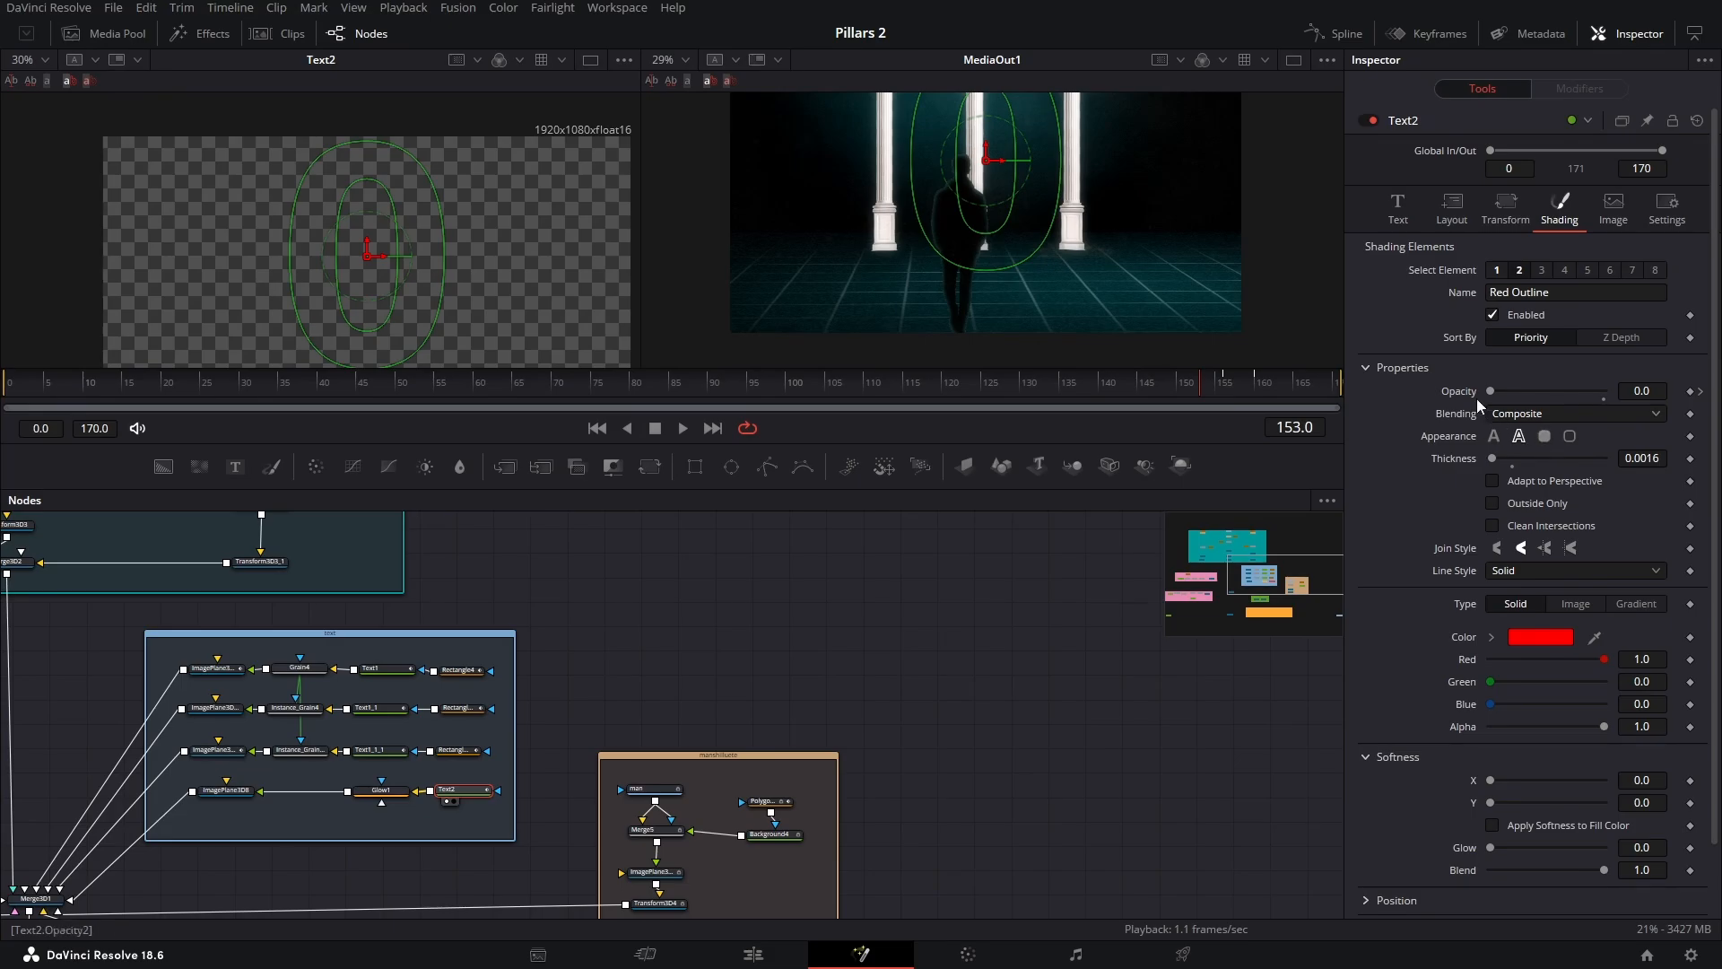
pyautogui.click(1496, 270)
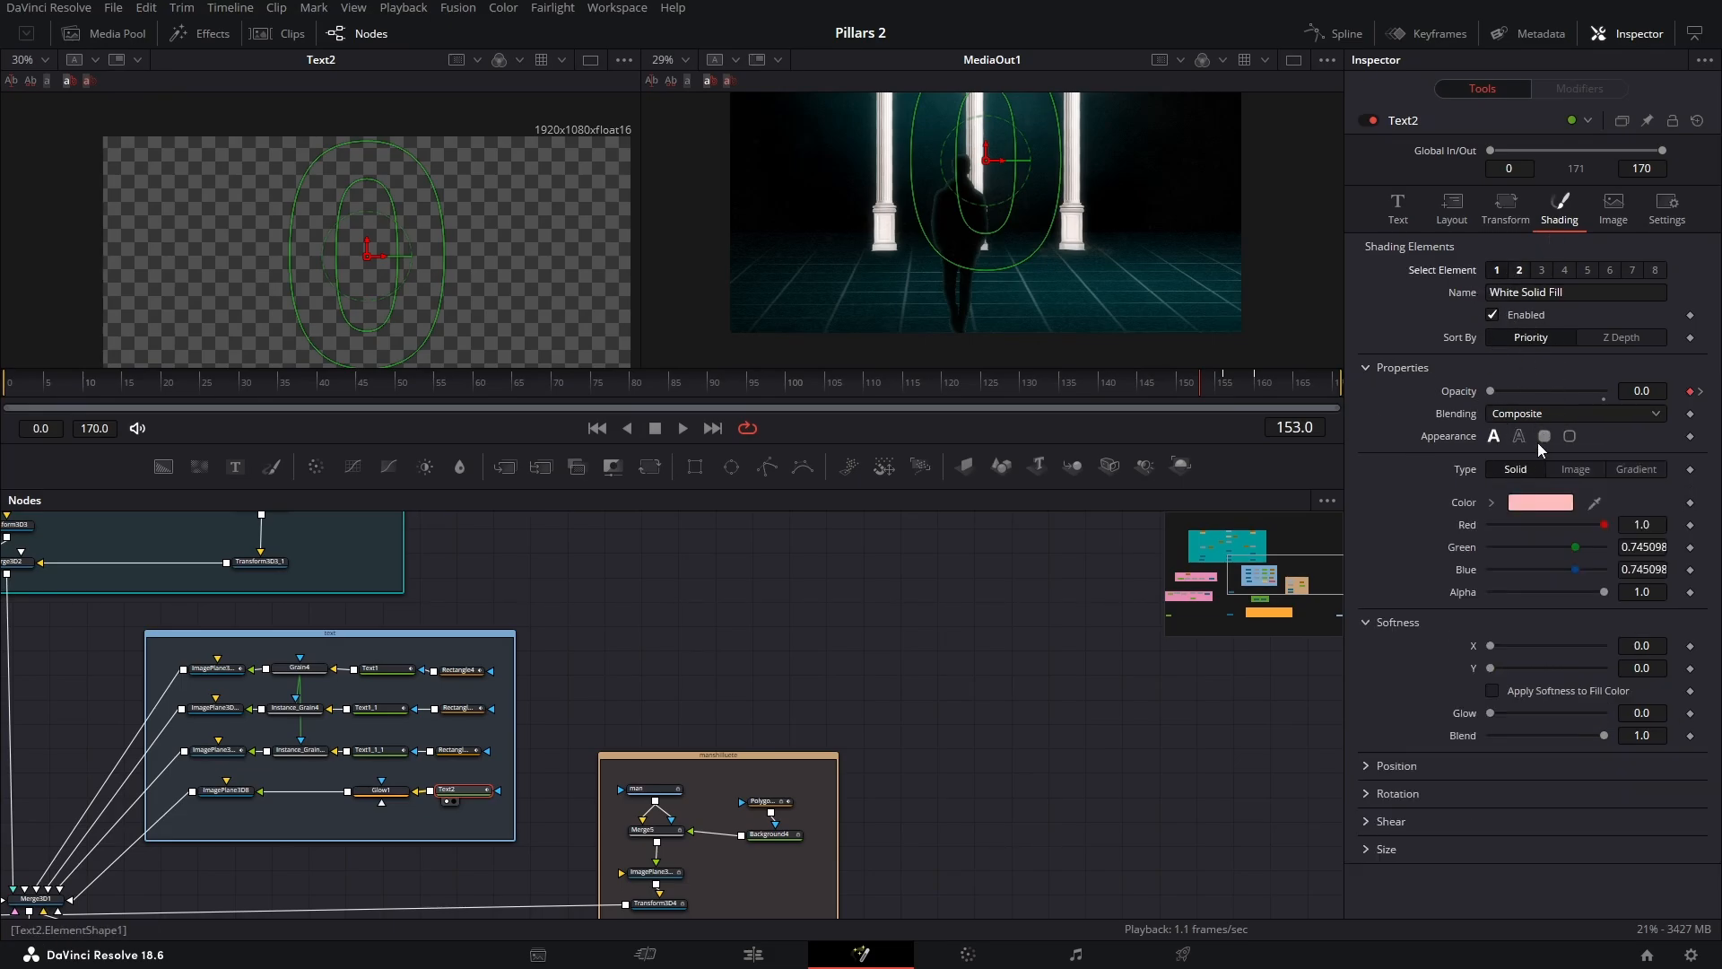
pyautogui.click(1534, 504)
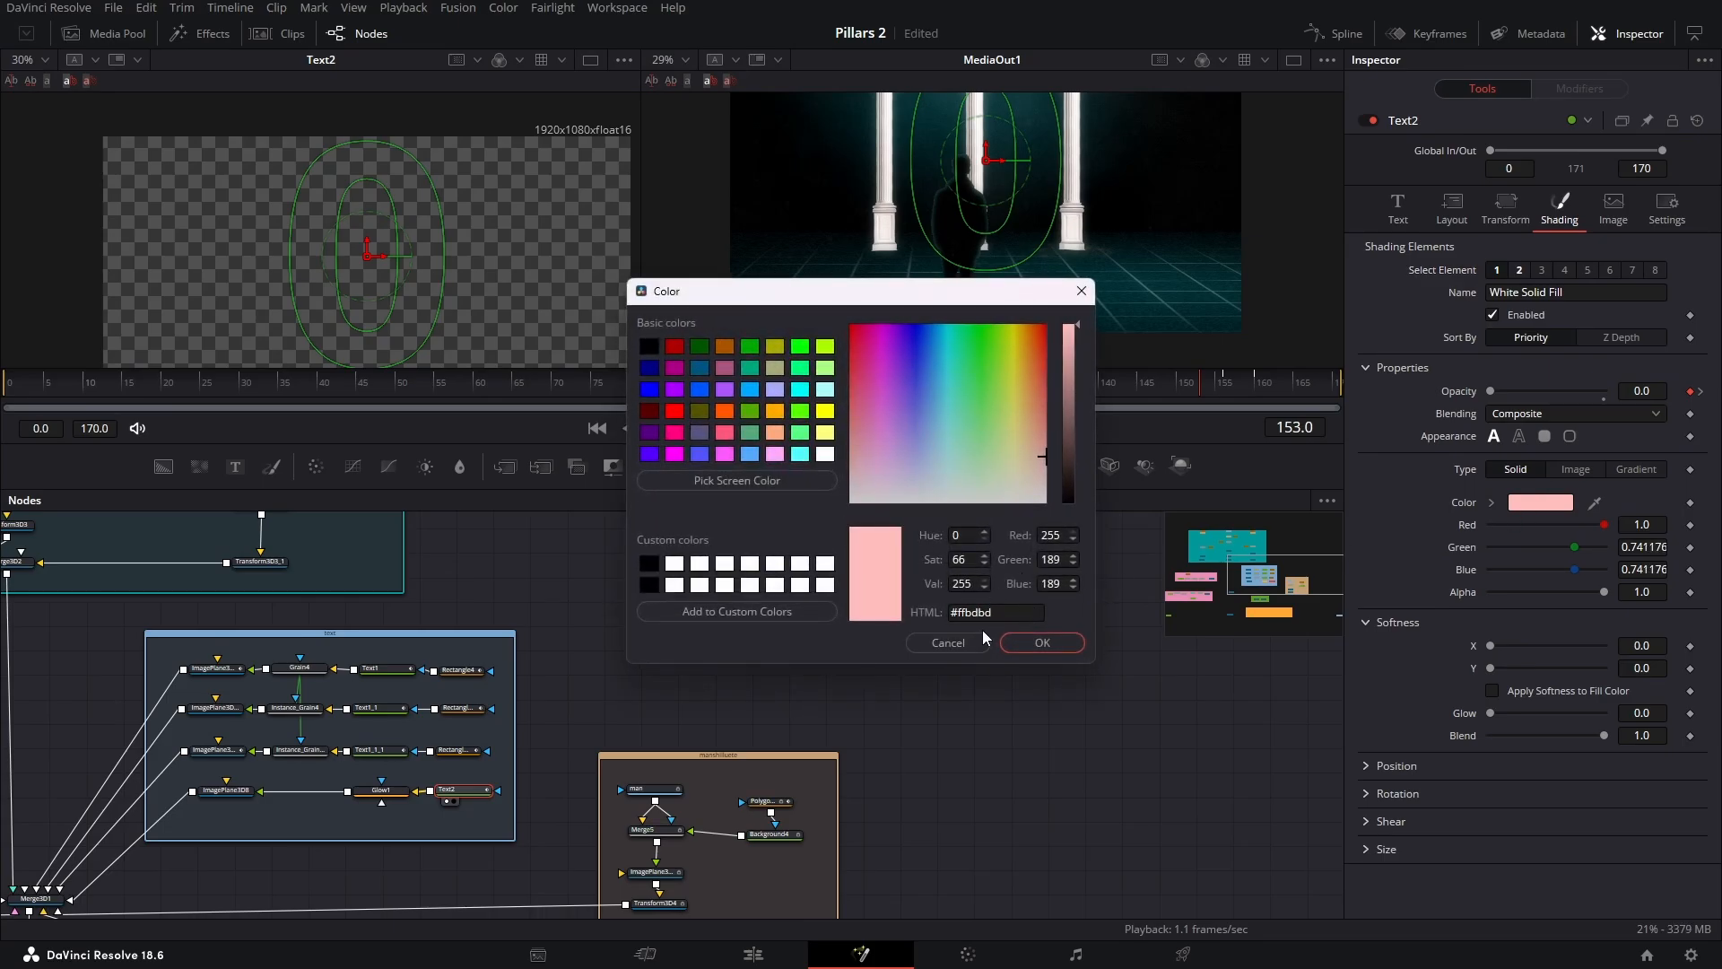
pyautogui.click(1038, 646)
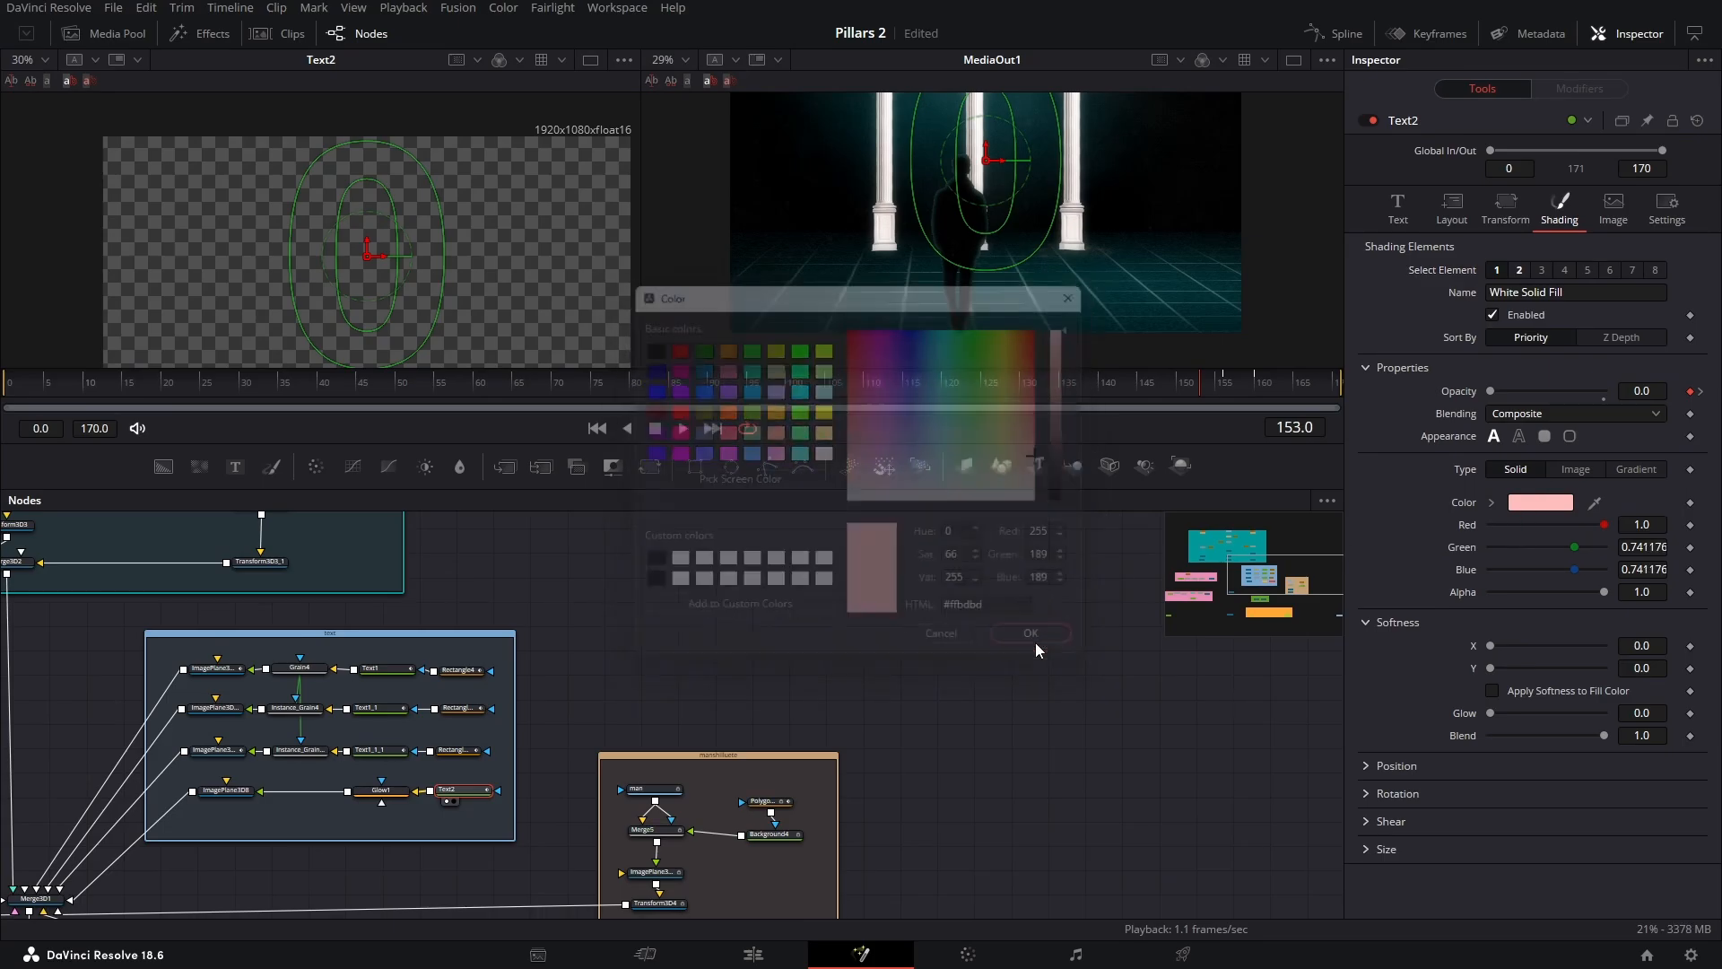
# Examine the White Solid Fill's opacity animation by scrubbing from frame 153 to 156 and jumping to the keyframe at frame 160
pyautogui.click(1214, 385)
pyautogui.click(1203, 385)
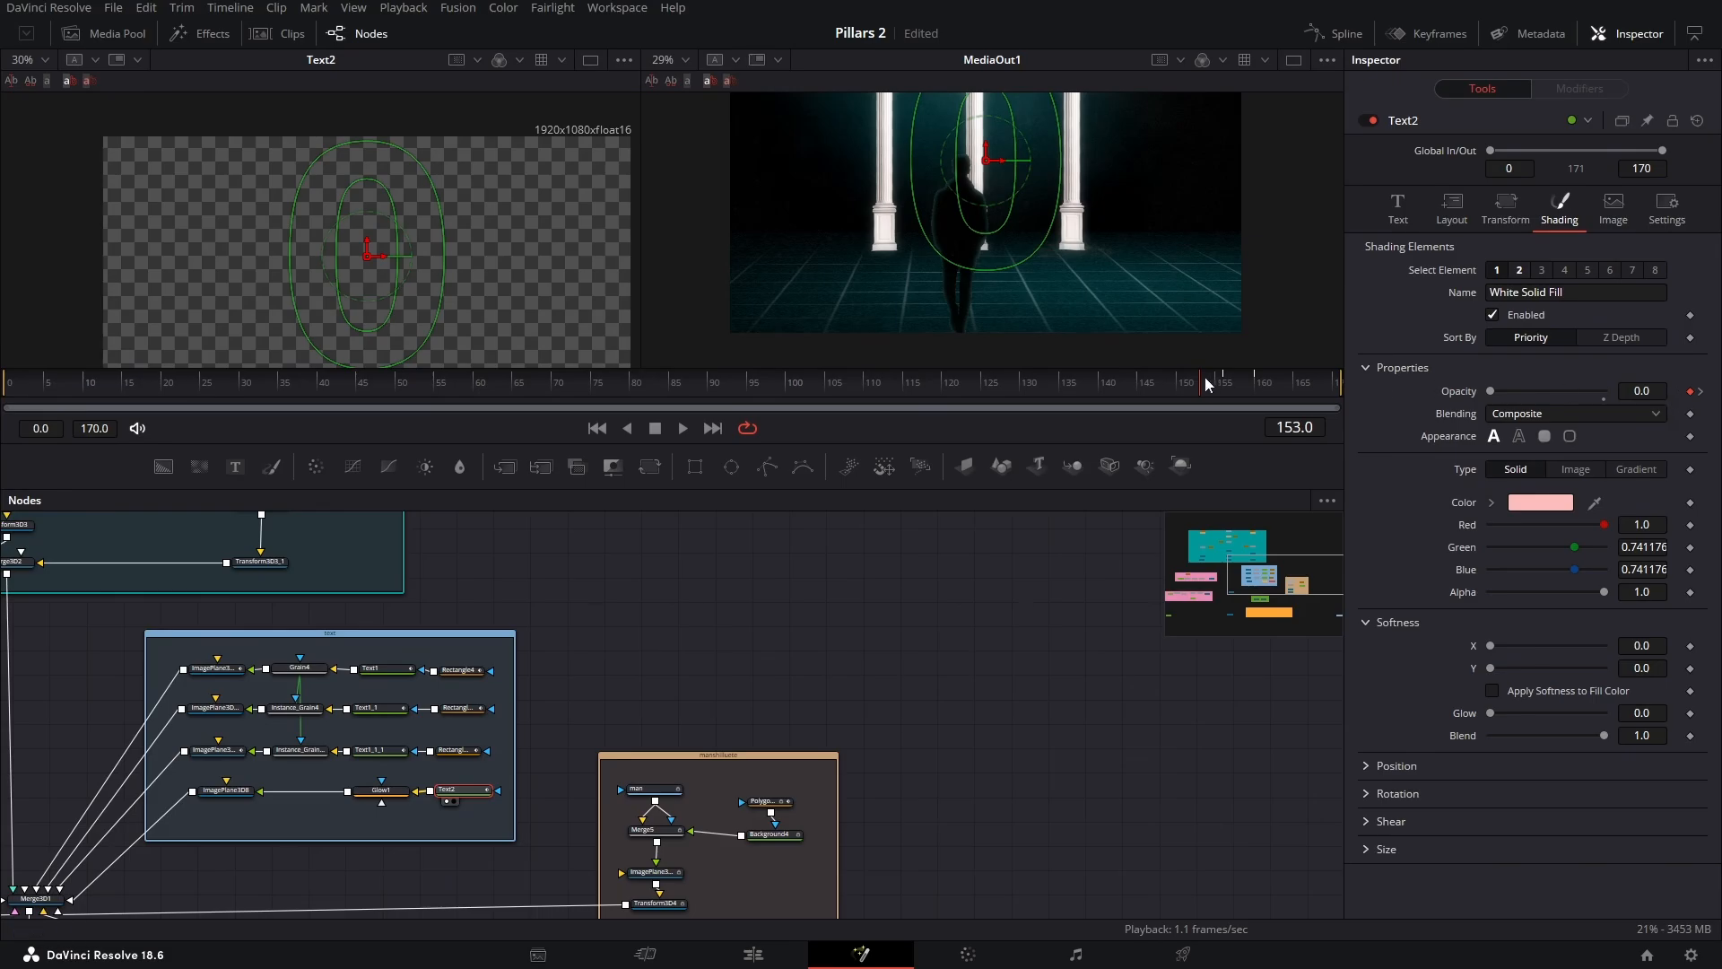
pyautogui.moveTo(1205, 386); pyautogui.dragTo(1228, 384)
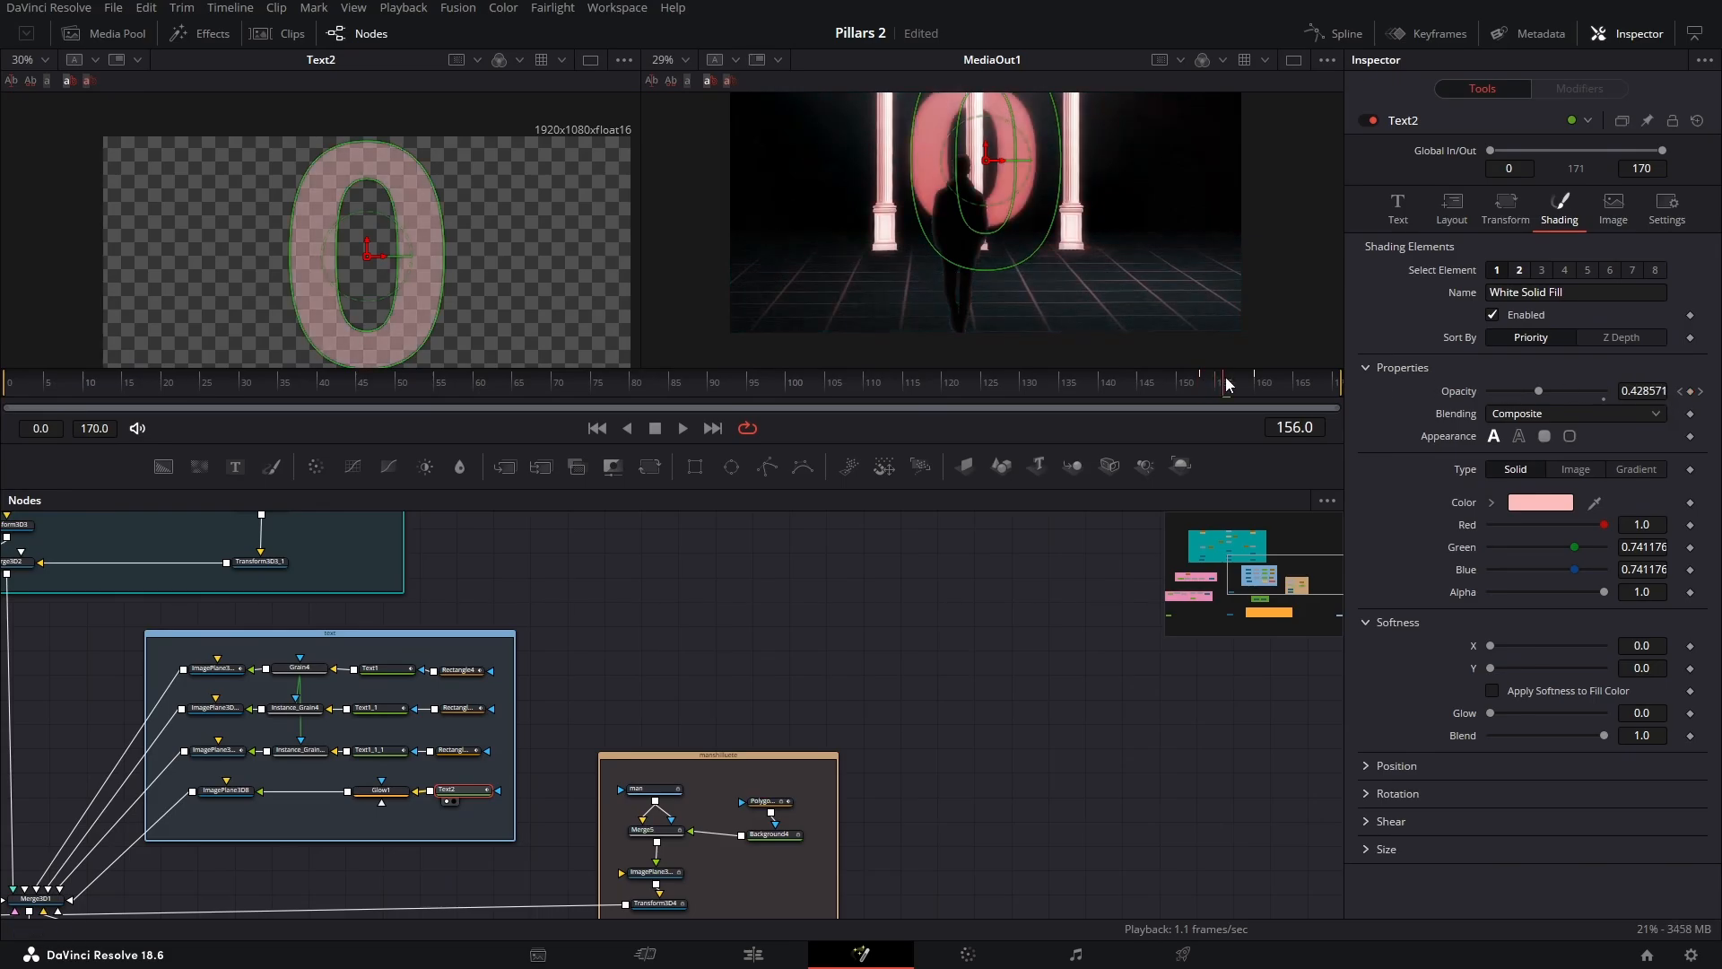
pyautogui.click(1702, 392)
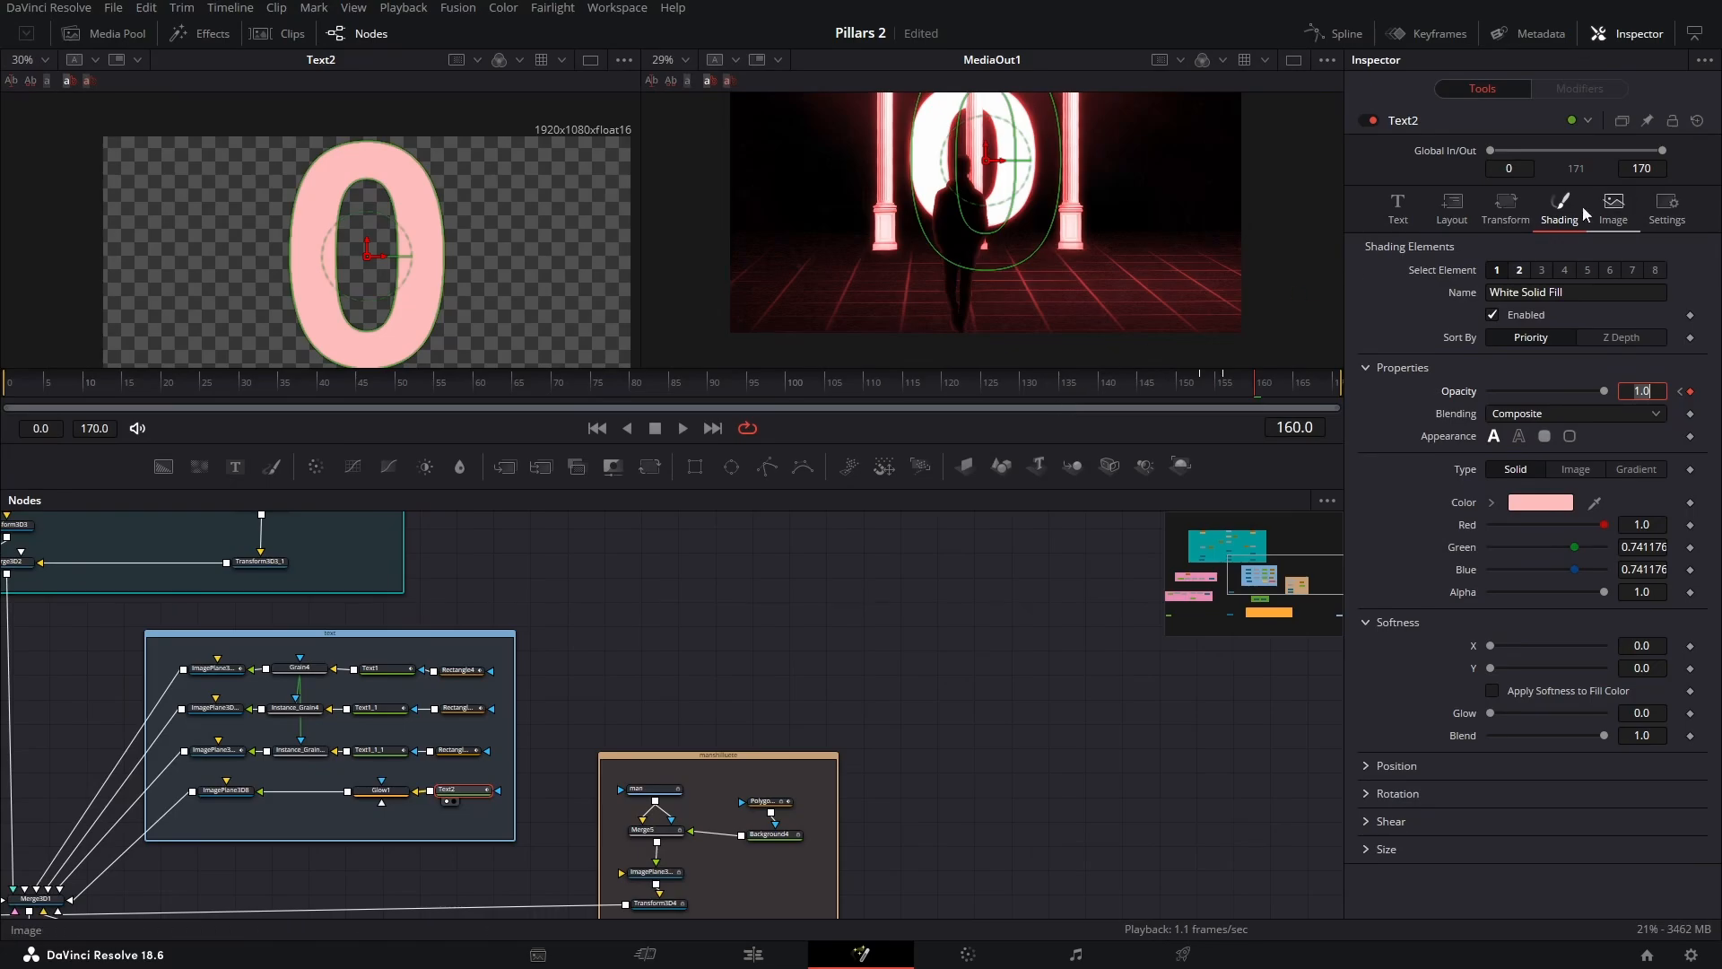
# Switch to Text2's Red Outline shading element and scrub from frame 153 to 160 to examine its opacity animation
pyautogui.click(1520, 272)
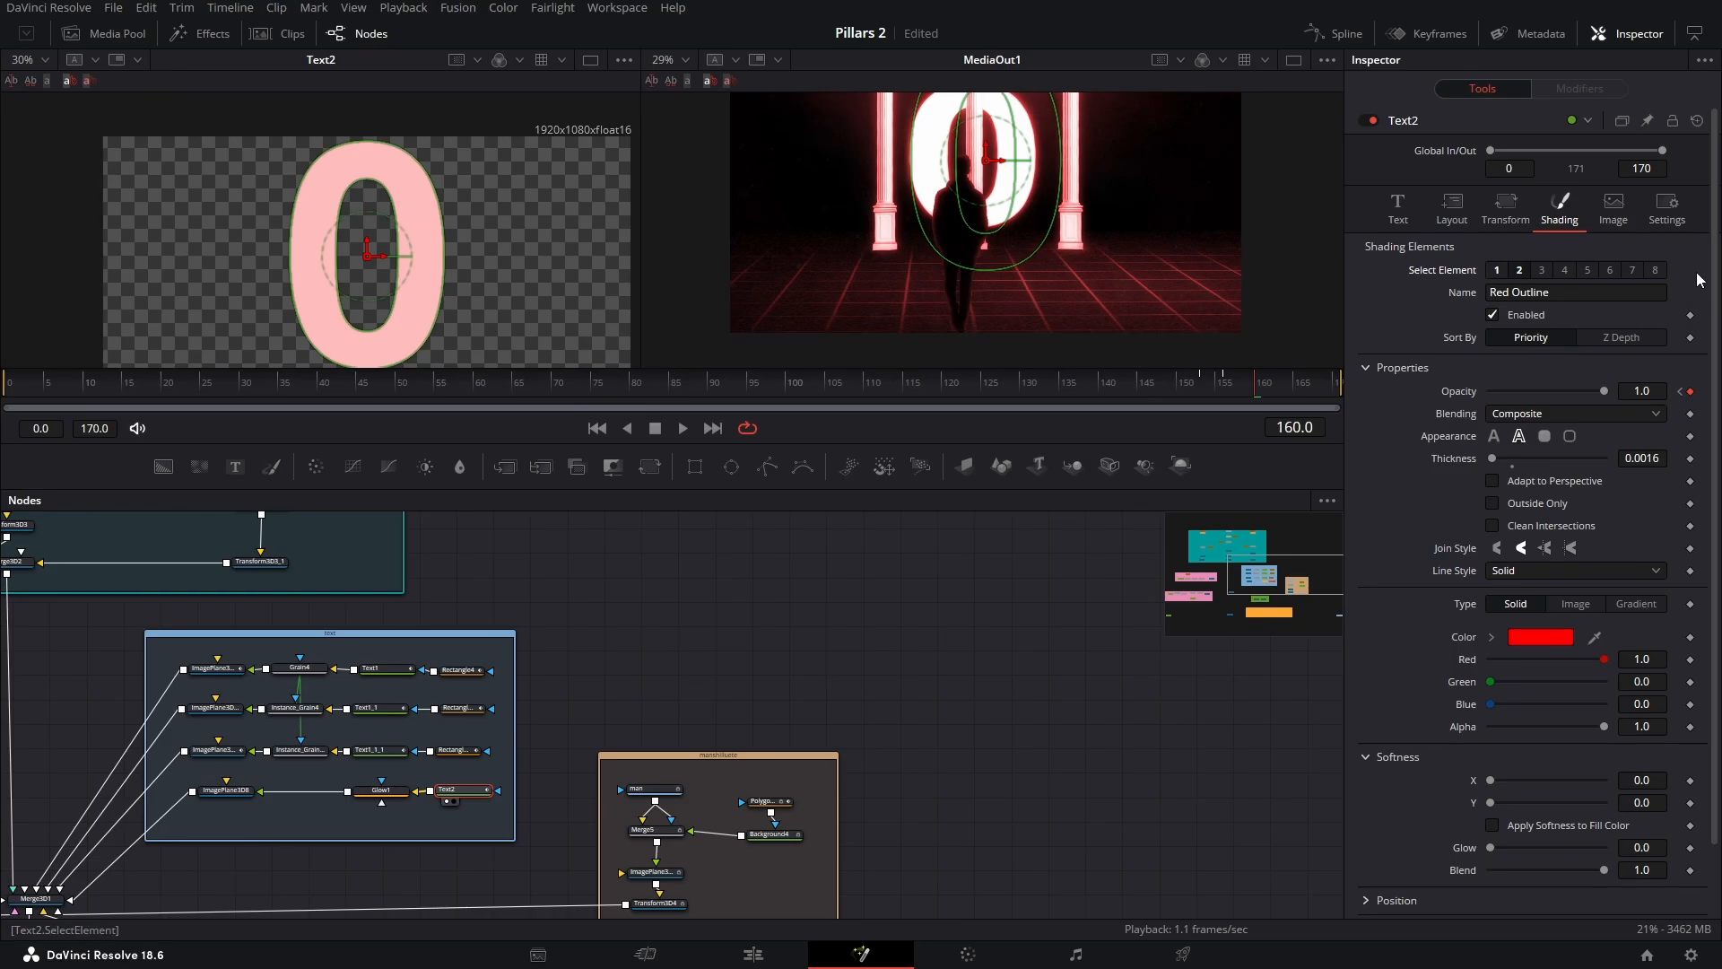
pyautogui.click(1208, 387)
pyautogui.click(1202, 390)
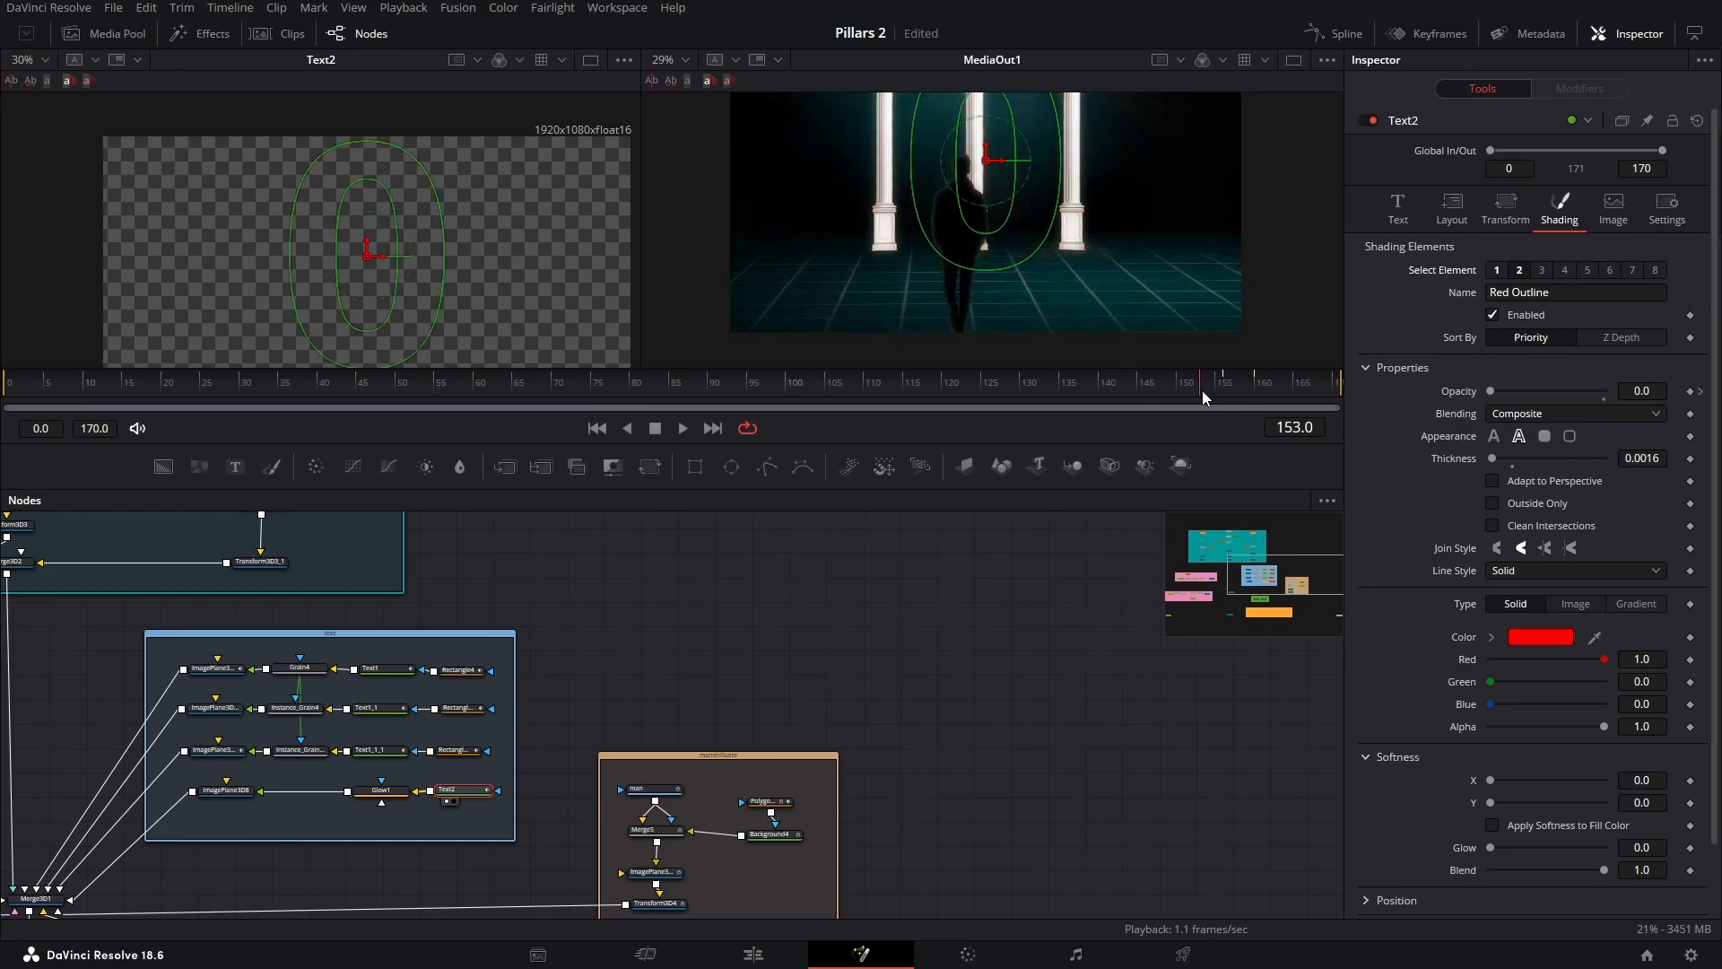
pyautogui.moveTo(1203, 390); pyautogui.dragTo(1261, 388)
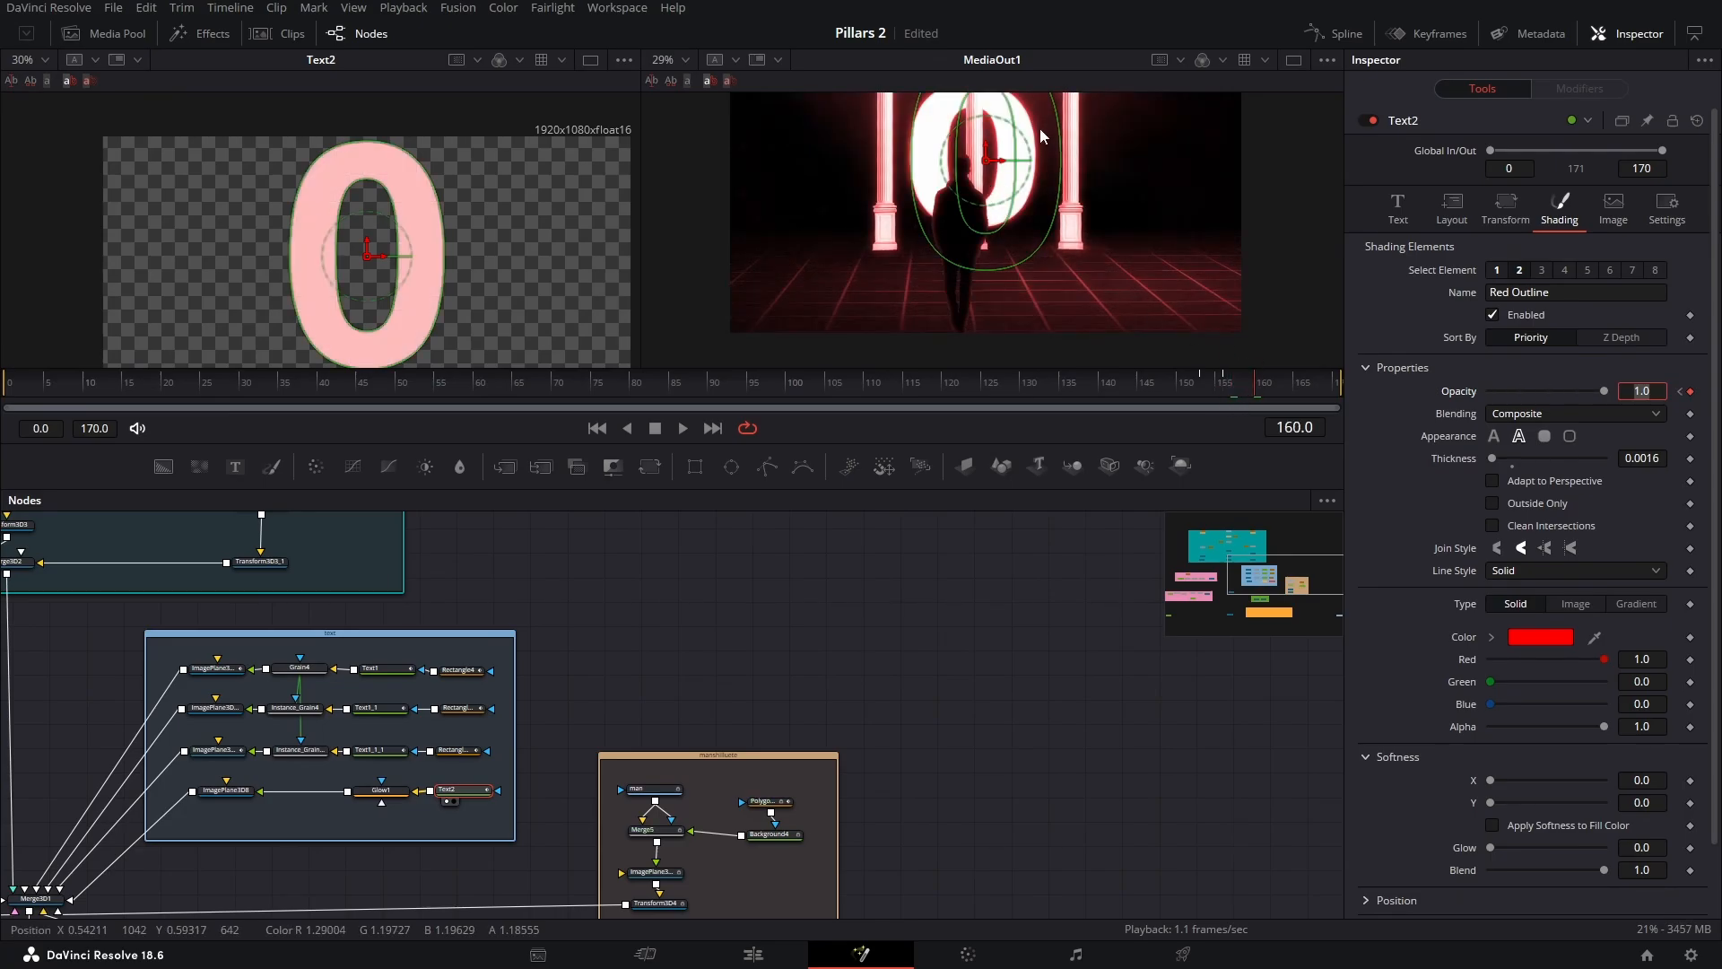
# Deselect the node and examine the red outline of the 0 up close in the Text2 and MediaOut1 viewers
pyautogui.click(681, 604)
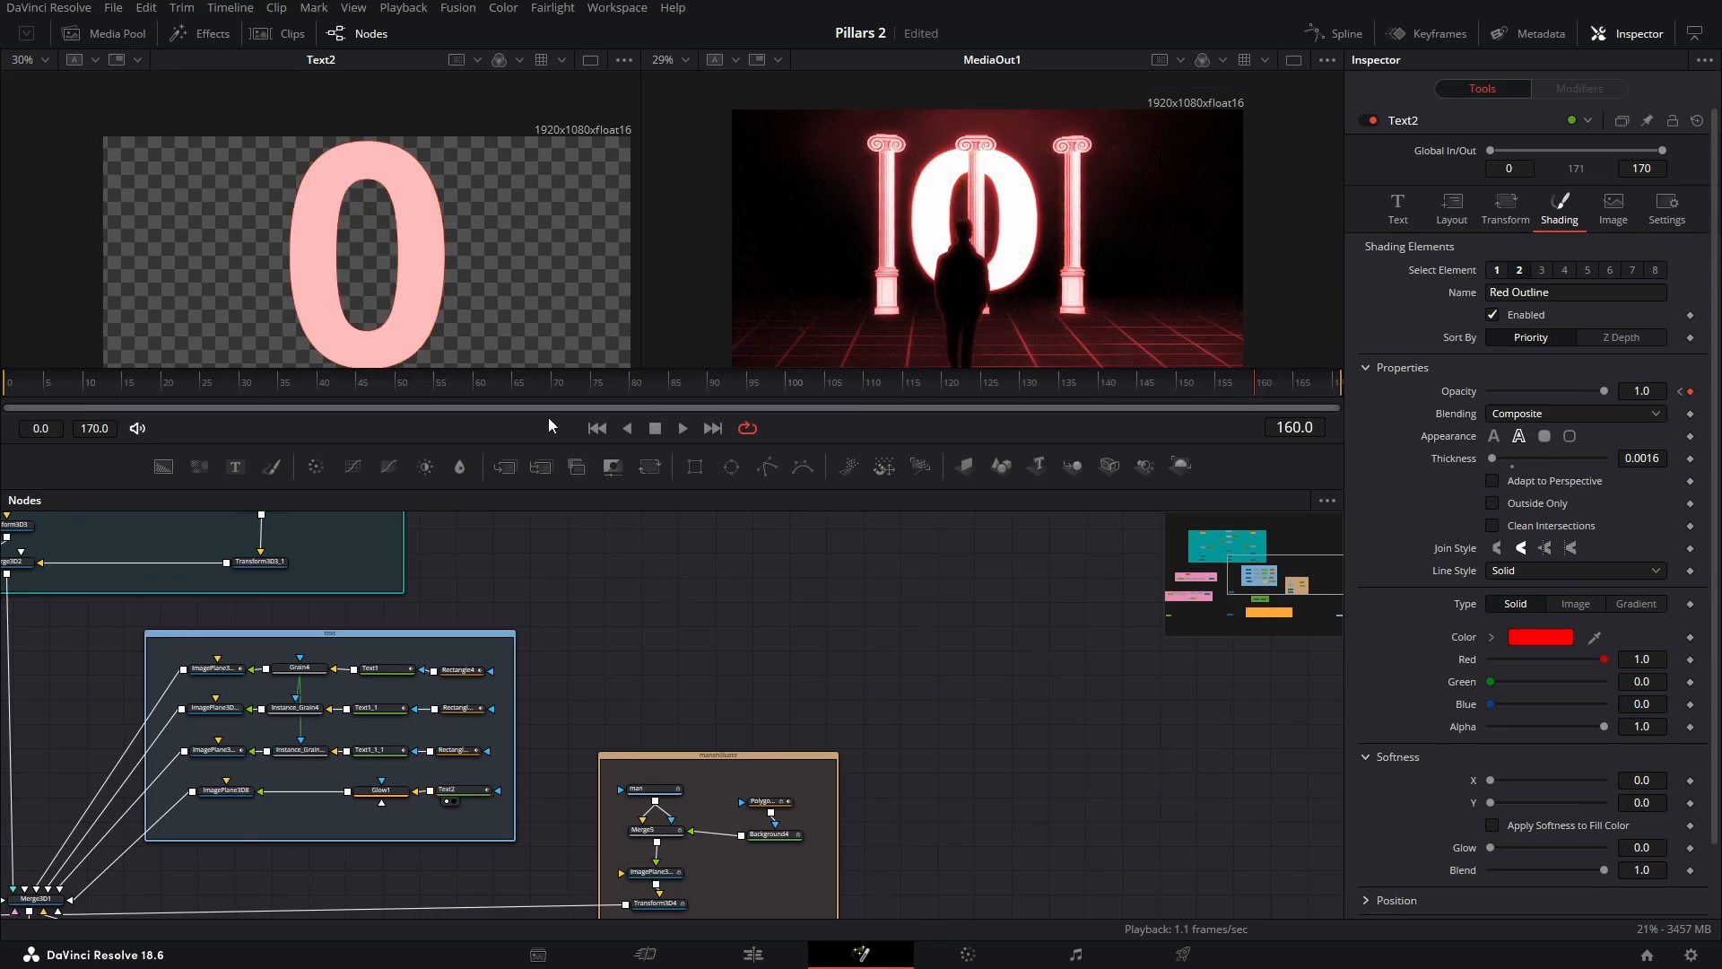
pyautogui.scroll(5, 260, 189)
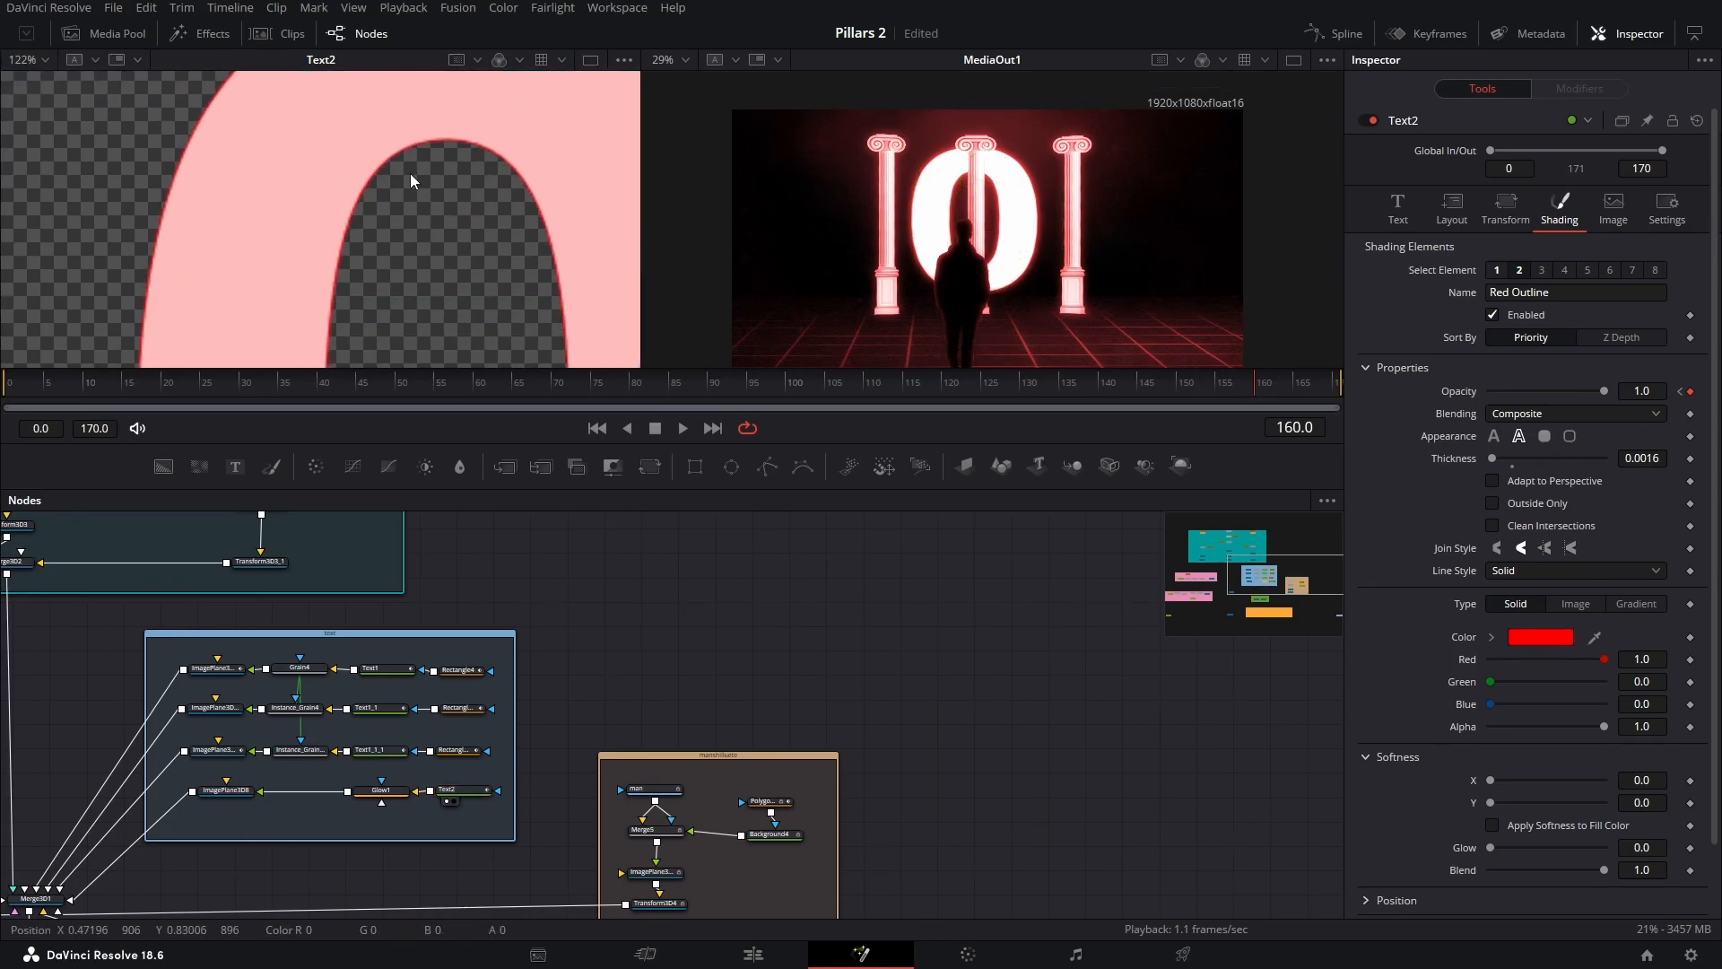
pyautogui.moveTo(520, 172); pyautogui.dragTo(474, 195)
pyautogui.scroll(5, 895, 172)
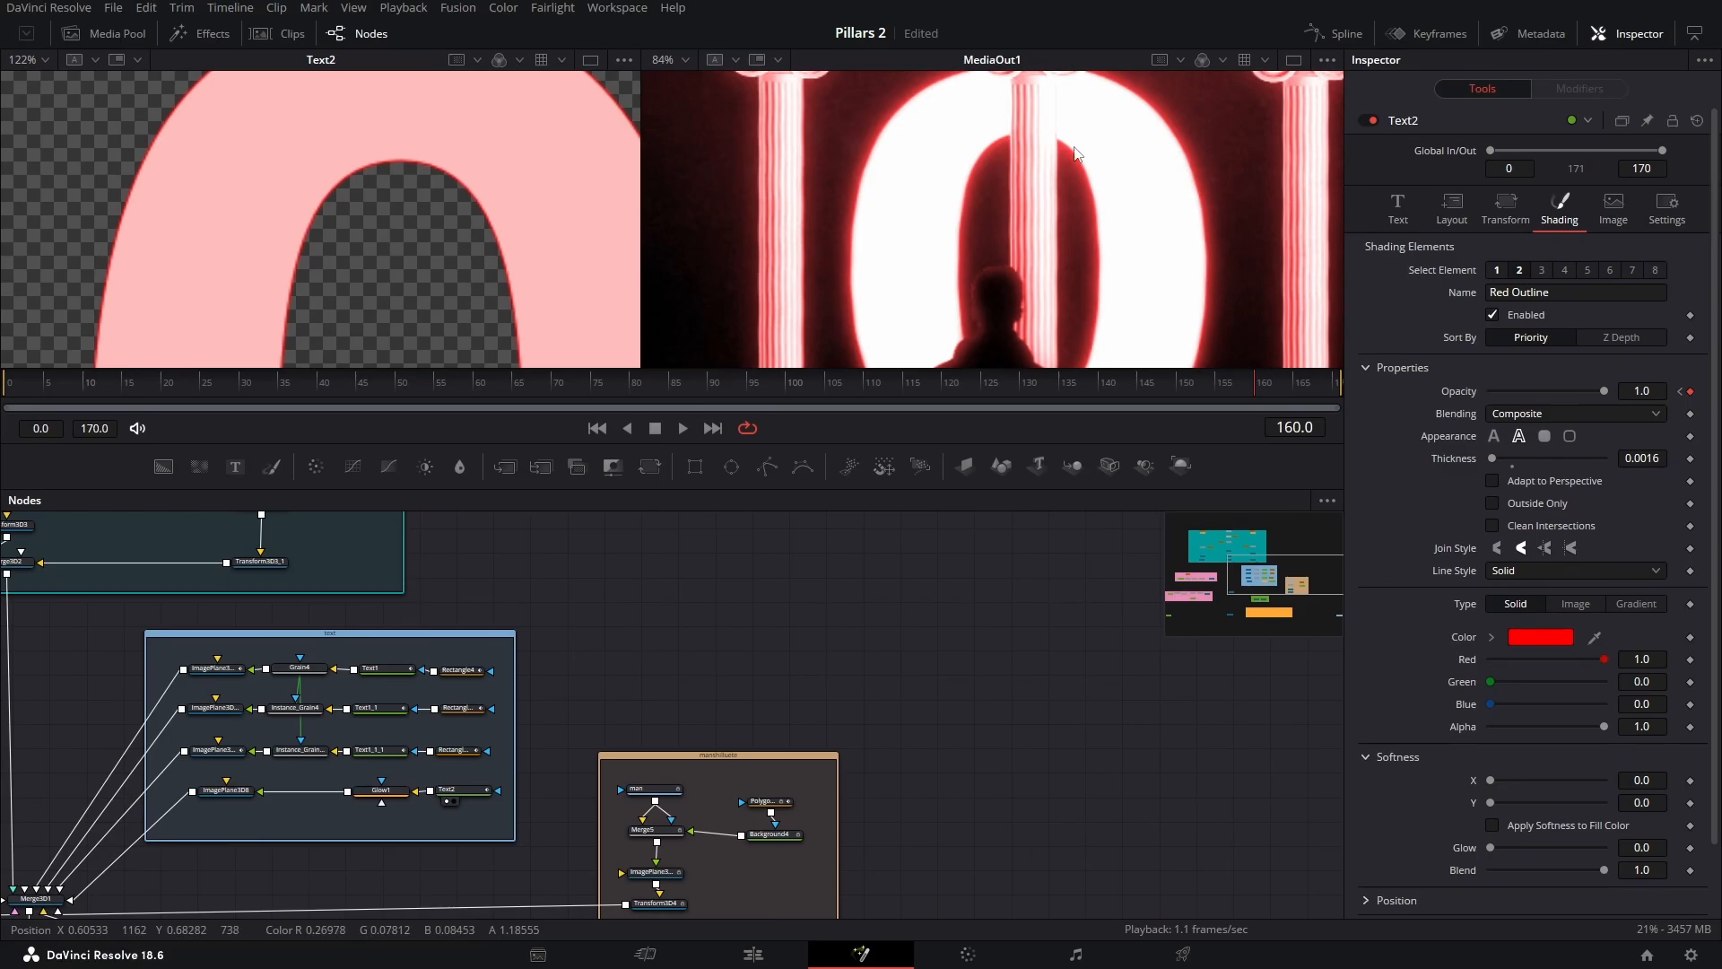
pyautogui.scroll(-5, 1040, 195)
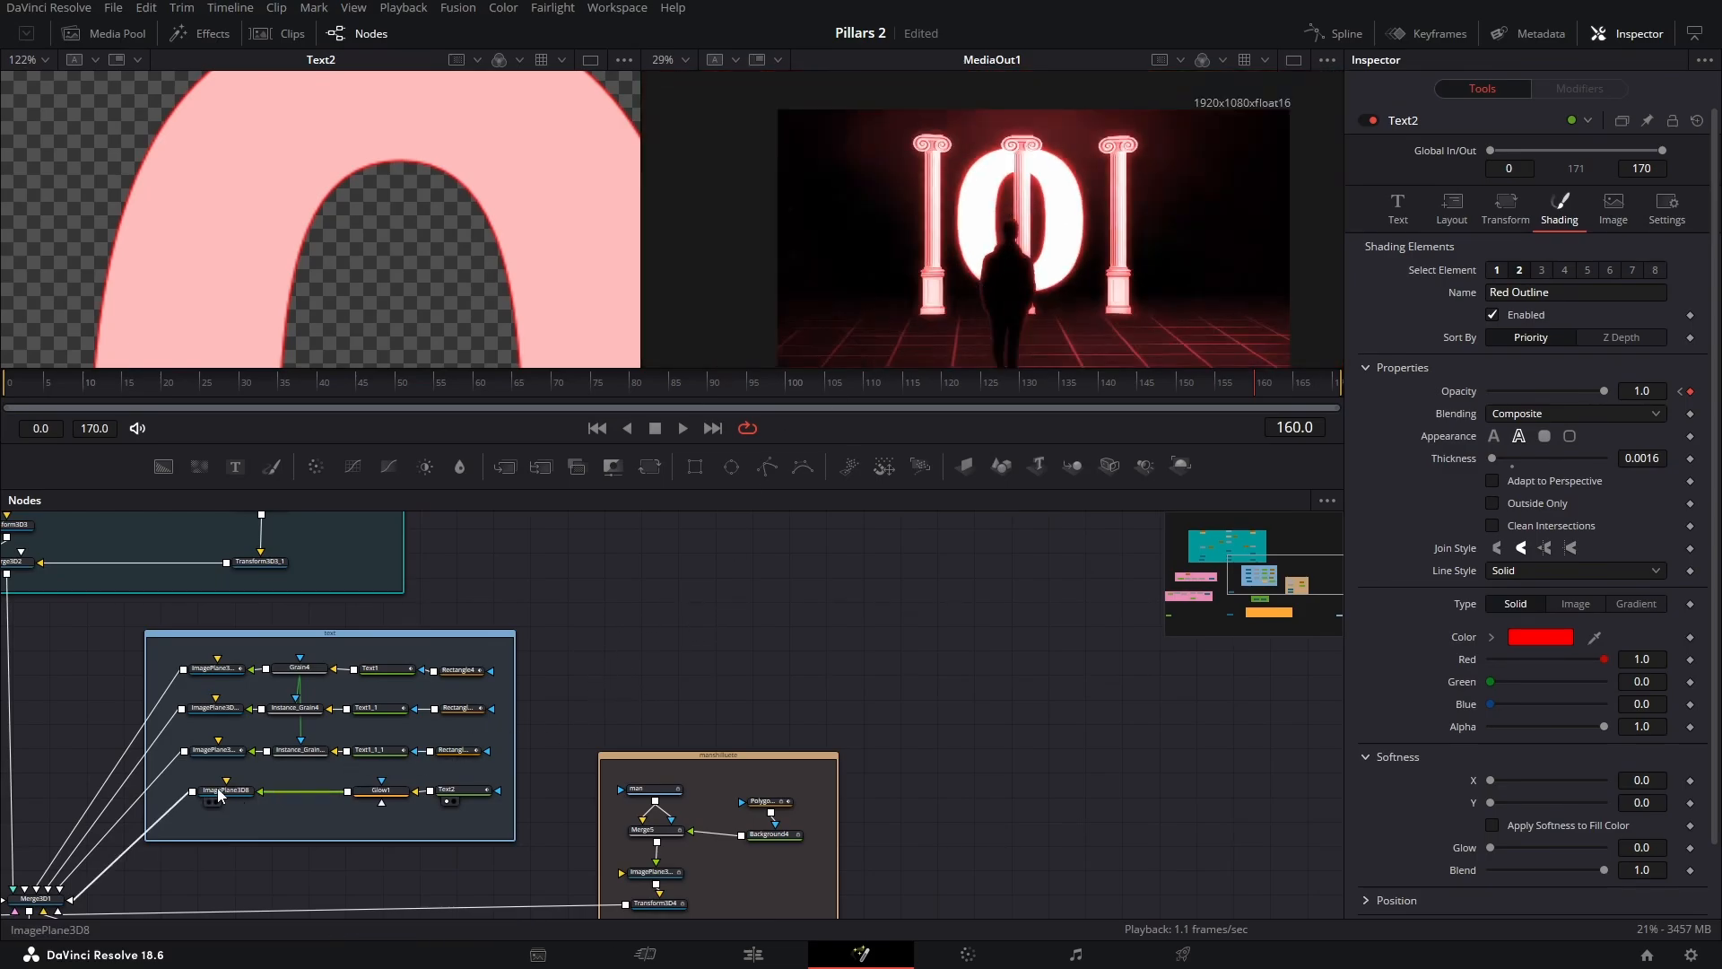
# Select Glow1, view its output in place of Text2 and examine the glow around the 0
pyautogui.click(377, 798)
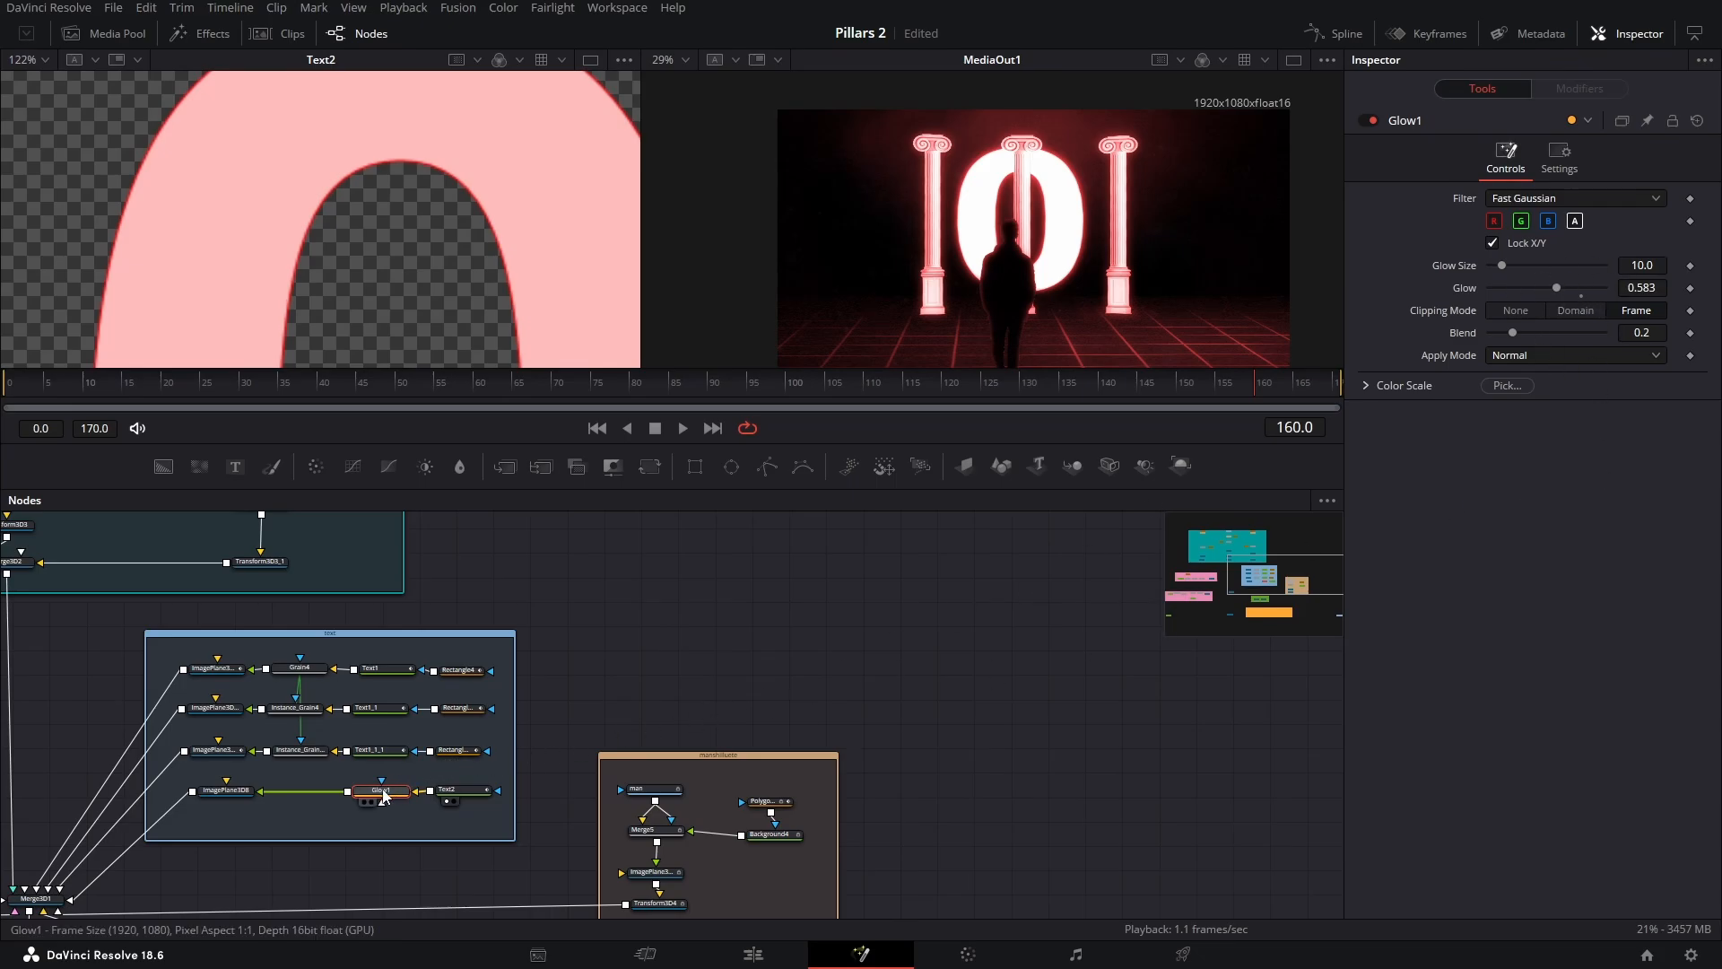
pyautogui.press('1')
pyautogui.scroll(-10, 392, 219)
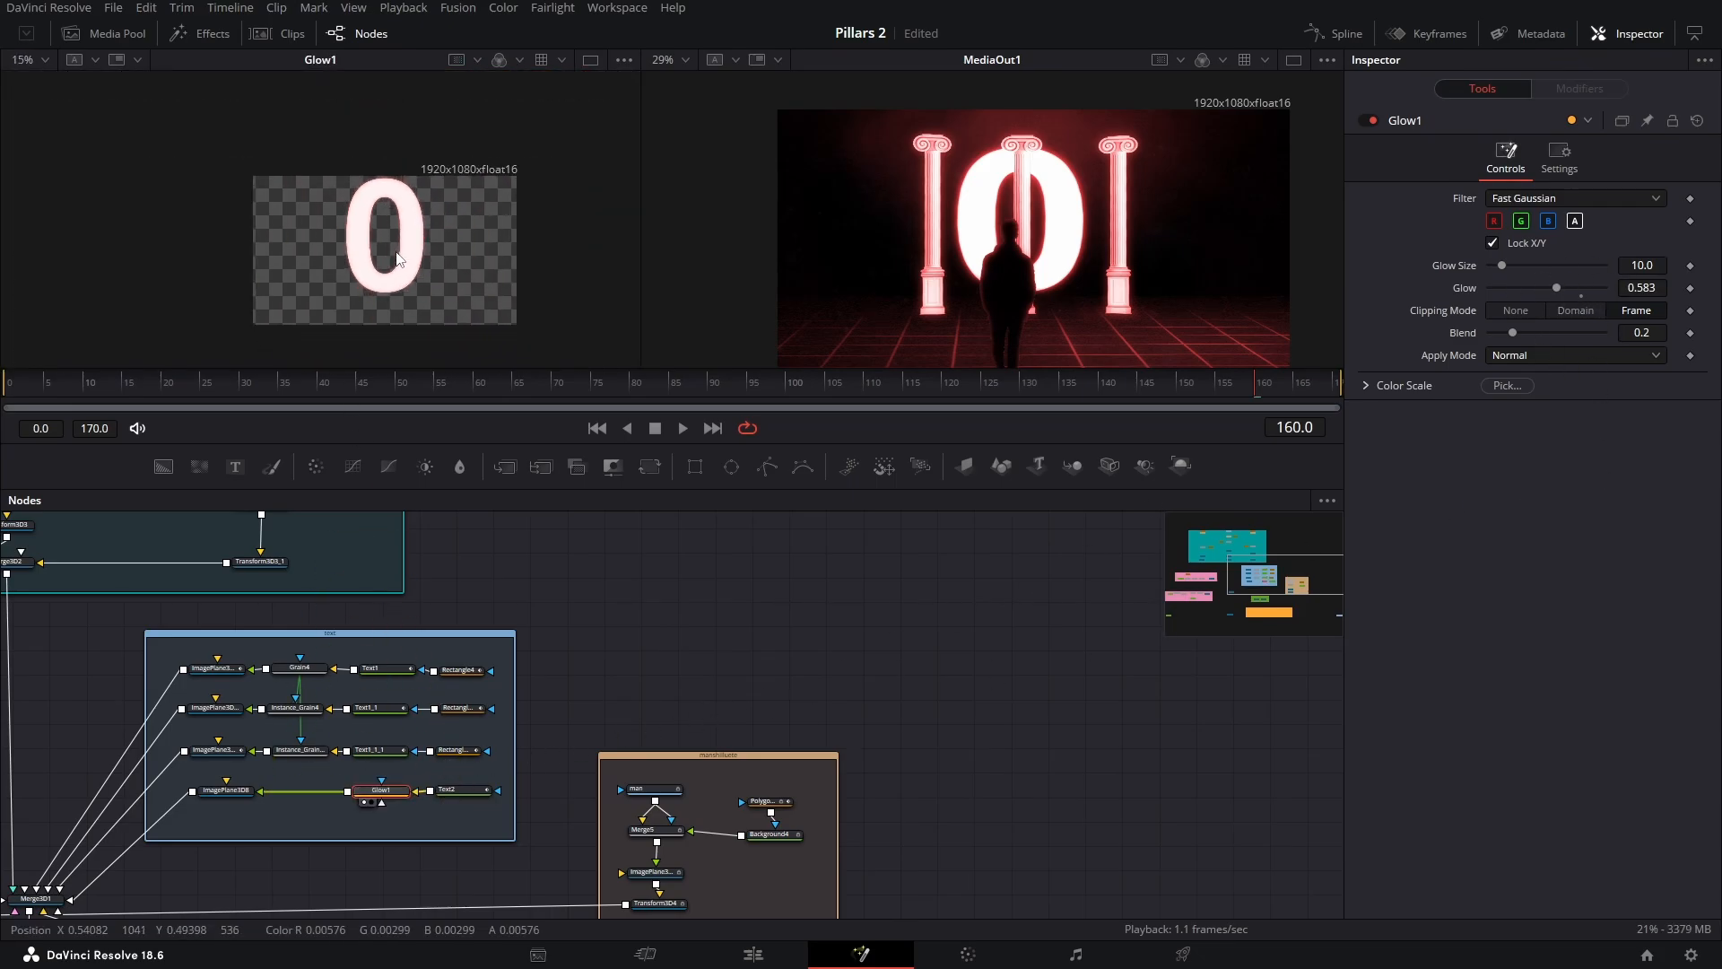
pyautogui.scroll(5, 408, 273)
pyautogui.scroll(-3, 413, 287)
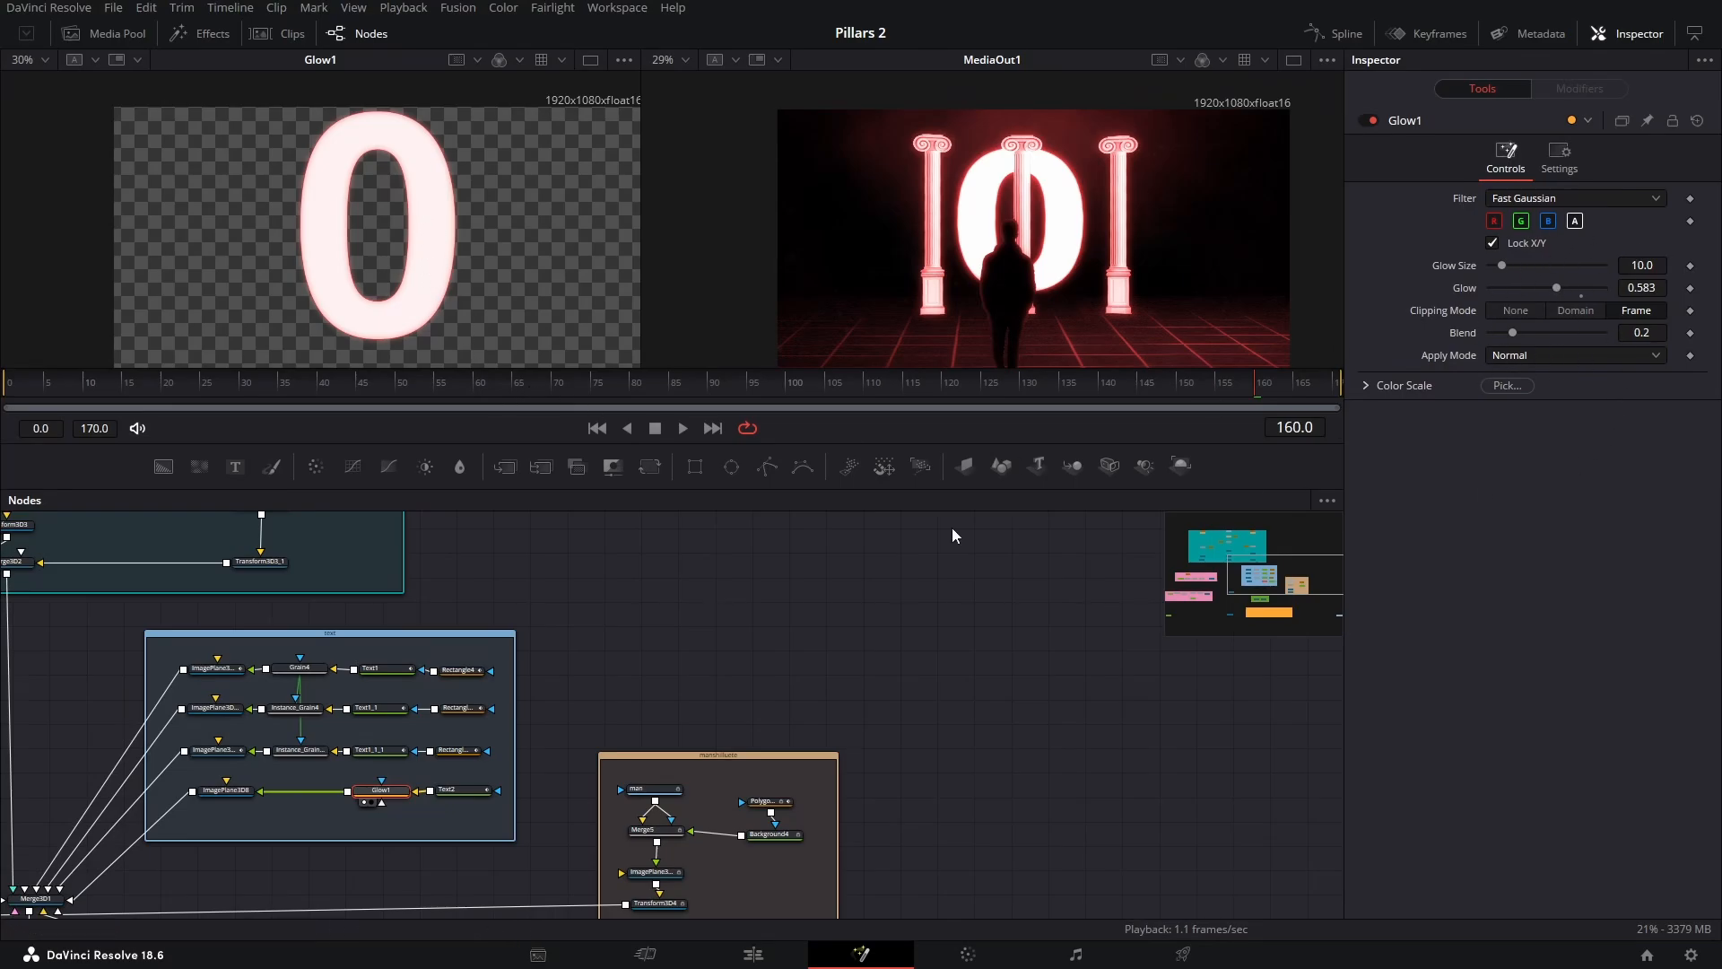
# View ImagePlane3D8 in 3D in place of Glow1, and switch that viewer to Merge3D1's output
pyautogui.moveTo(220, 791); pyautogui.dragTo(337, 224)
pyautogui.moveTo(422, 319); pyautogui.dragTo(400, 320)
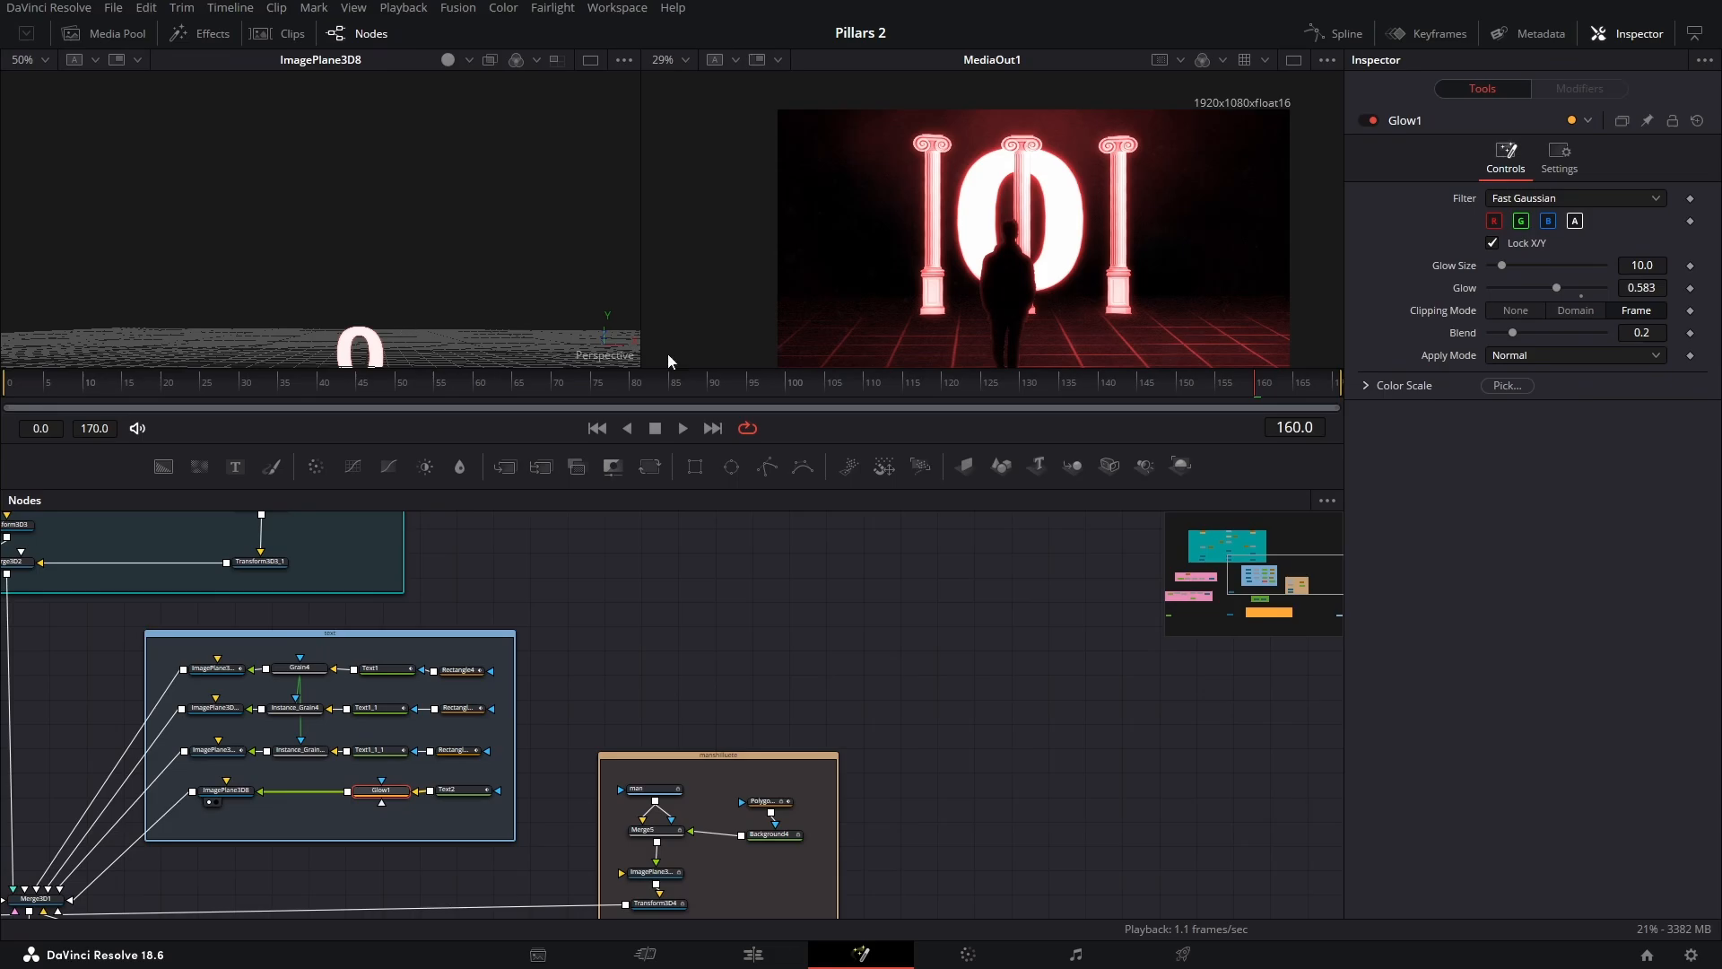
pyautogui.moveTo(626, 573); pyautogui.dragTo(689, 512)
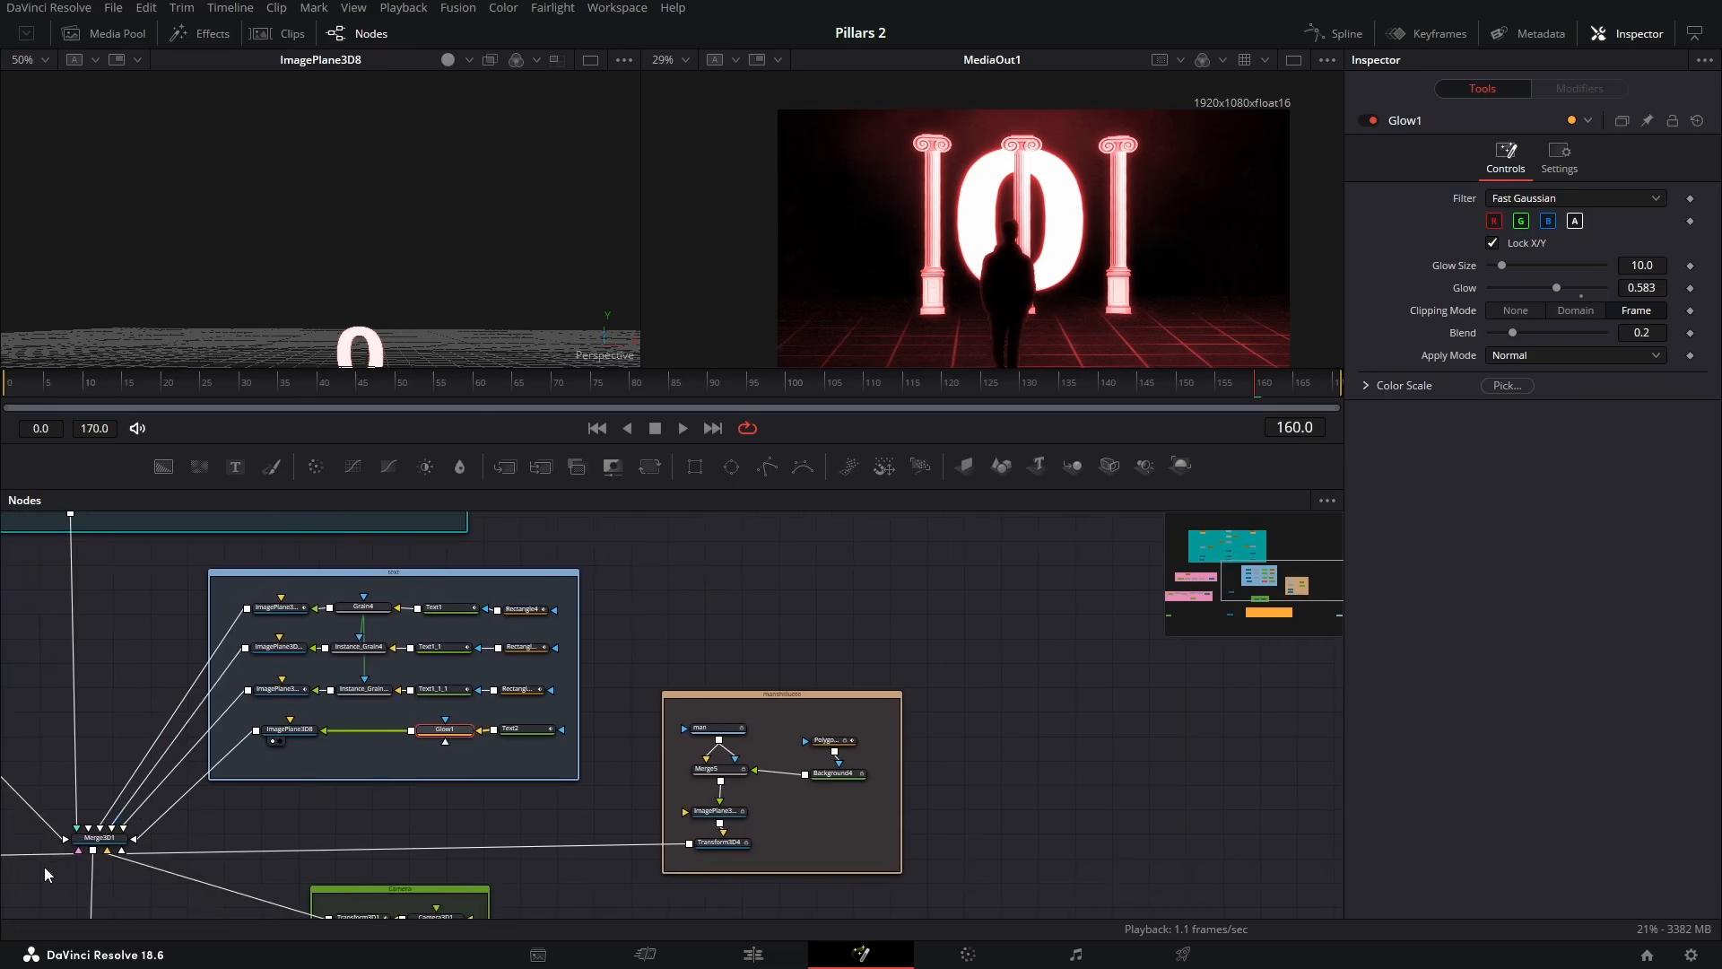
pyautogui.moveTo(121, 685); pyautogui.dragTo(300, 642)
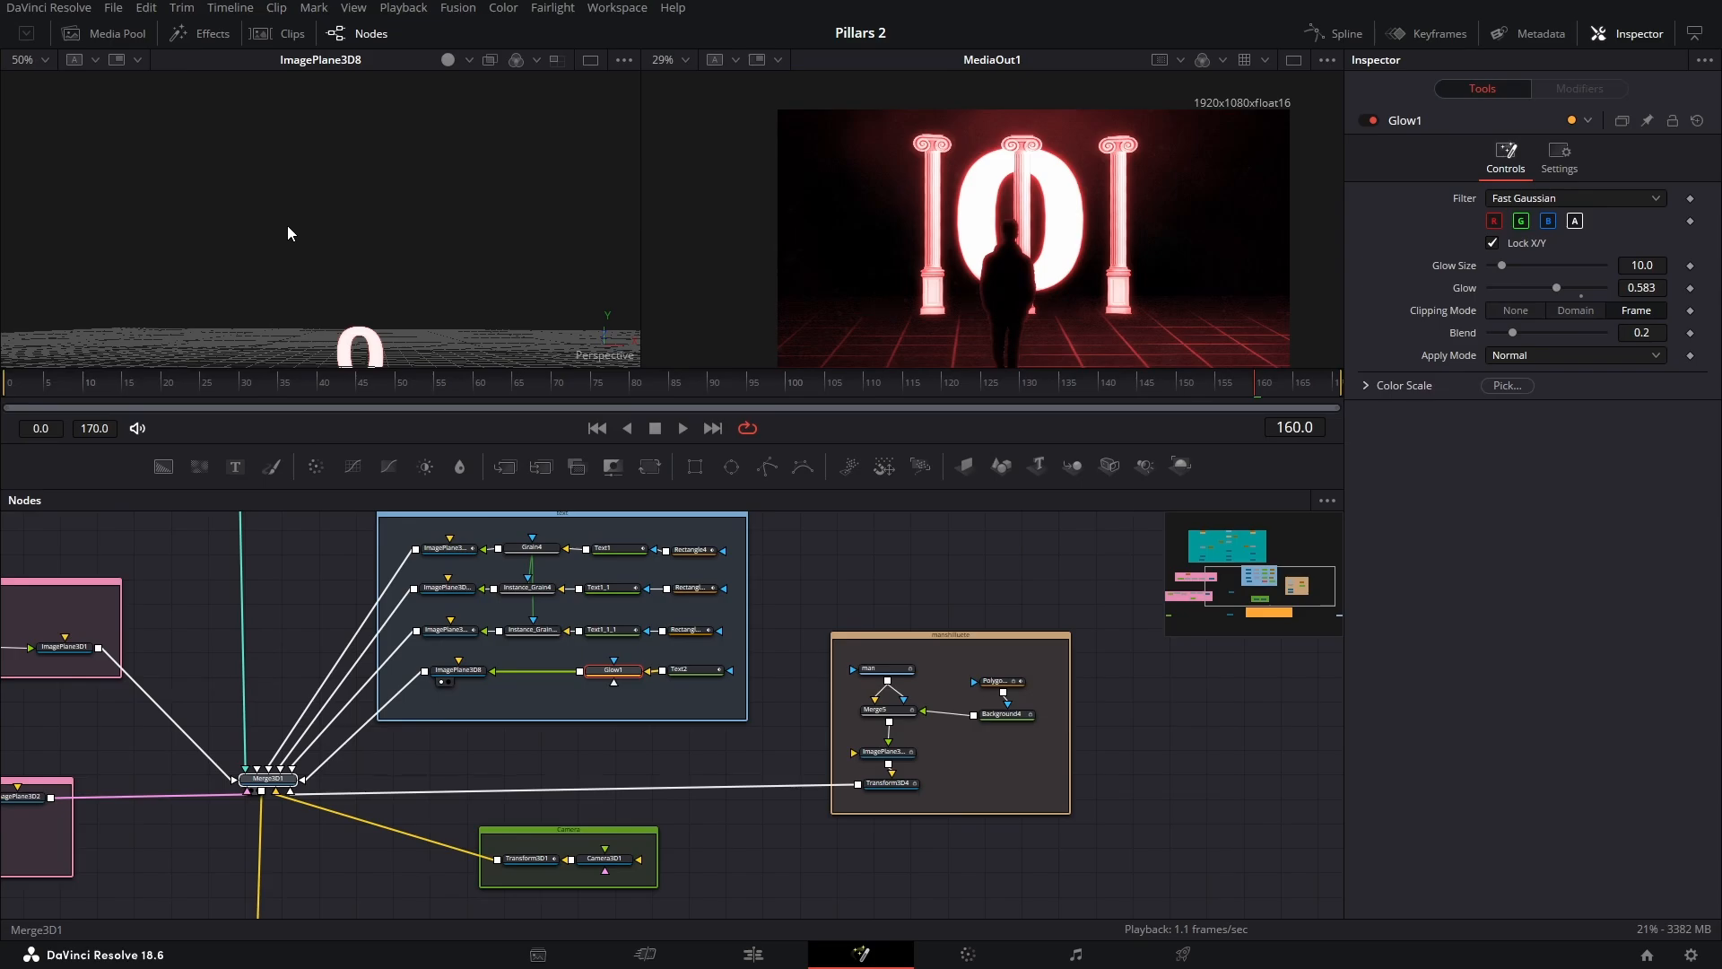
pyautogui.press('1')
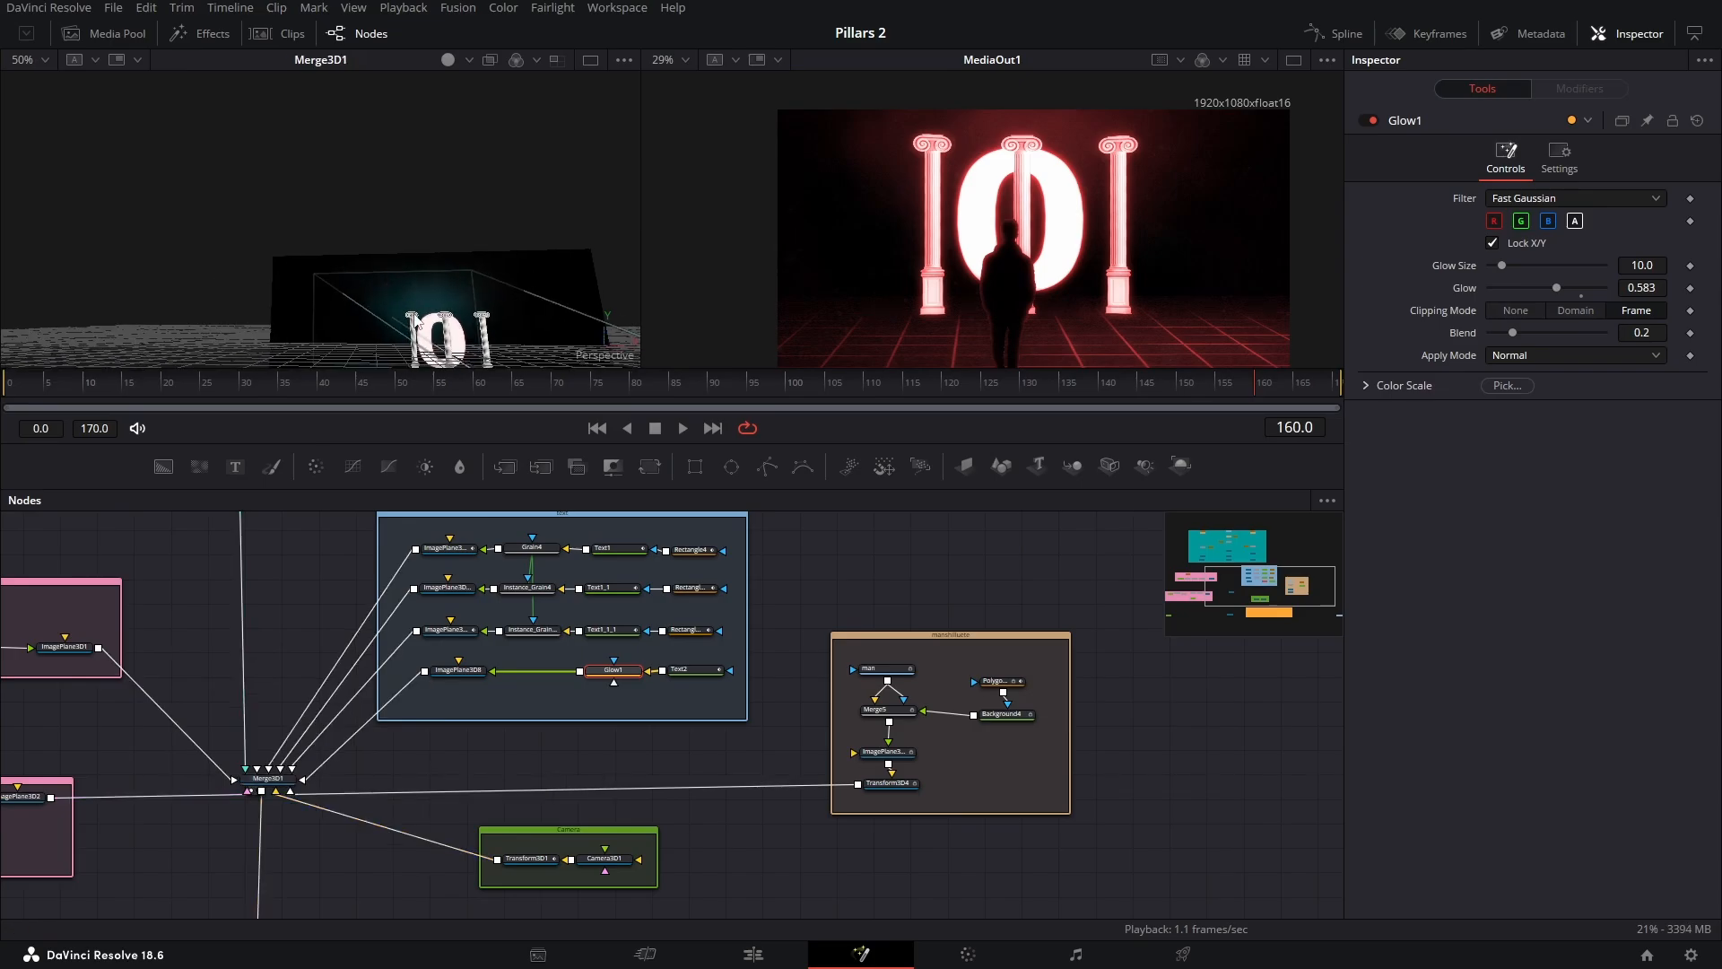
# Enlarge the viewers and examine the pillars, the 0 and the camera in Merge3D1 from several perspective angles
pyautogui.scroll(-3, 414, 320)
pyautogui.moveTo(405, 258); pyautogui.dragTo(564, 513)
pyautogui.scroll(3, 393, 305)
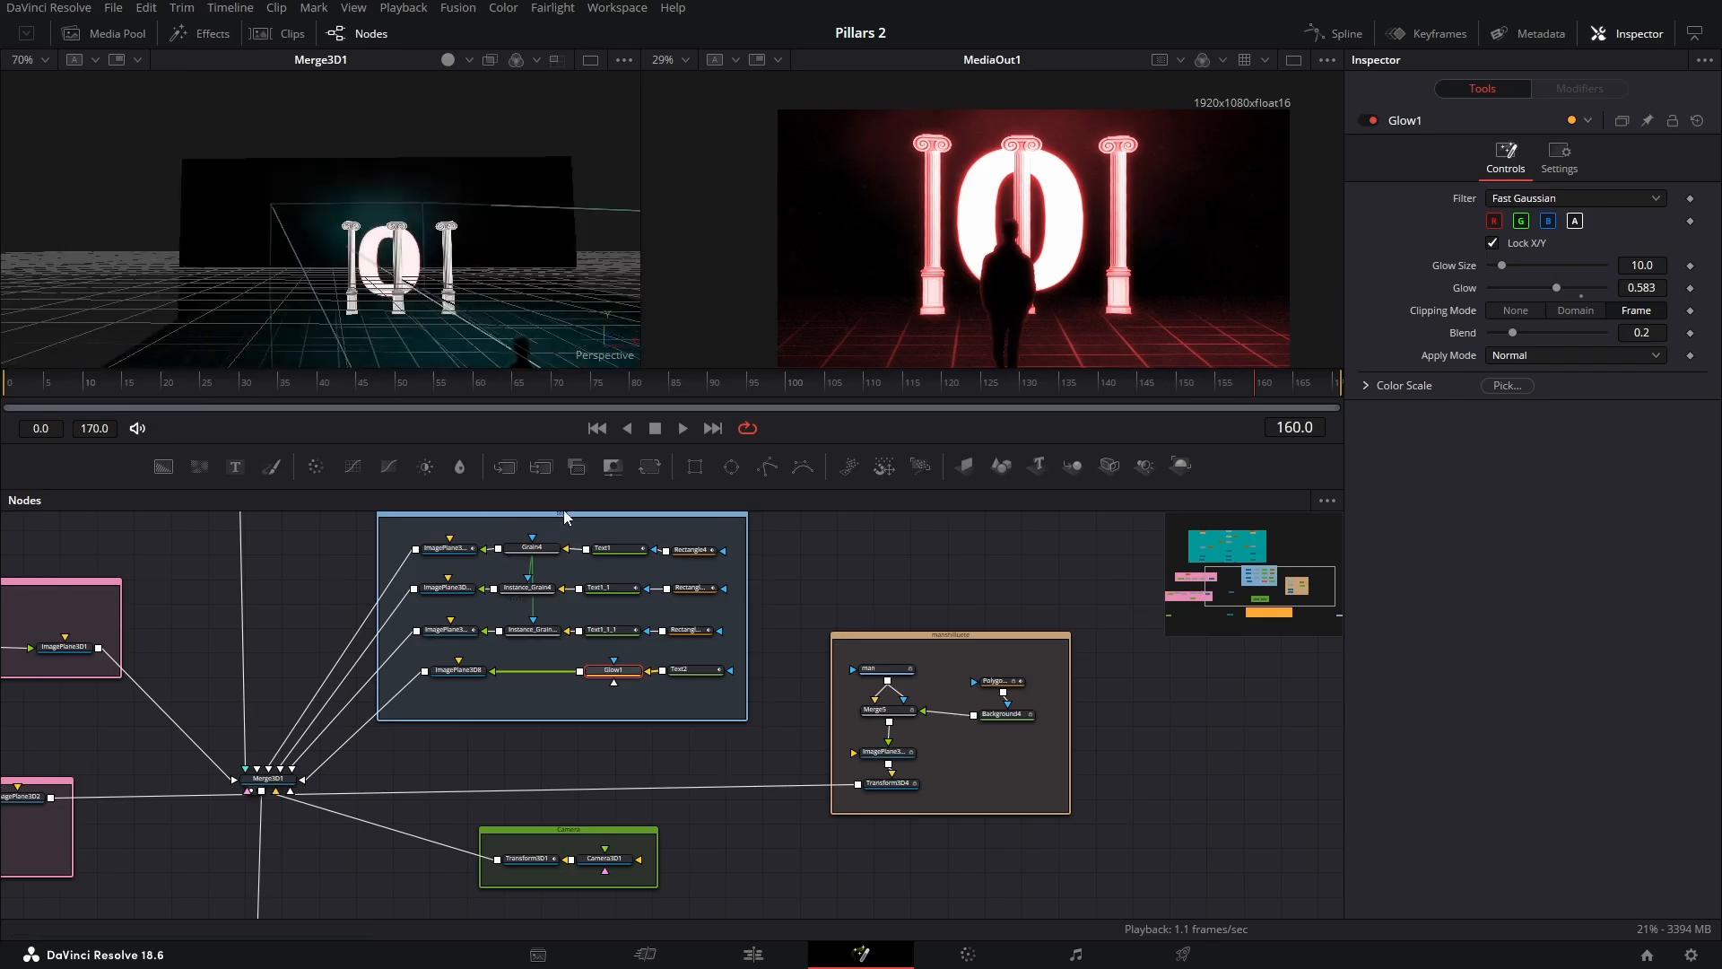
pyautogui.moveTo(423, 339); pyautogui.dragTo(370, 309)
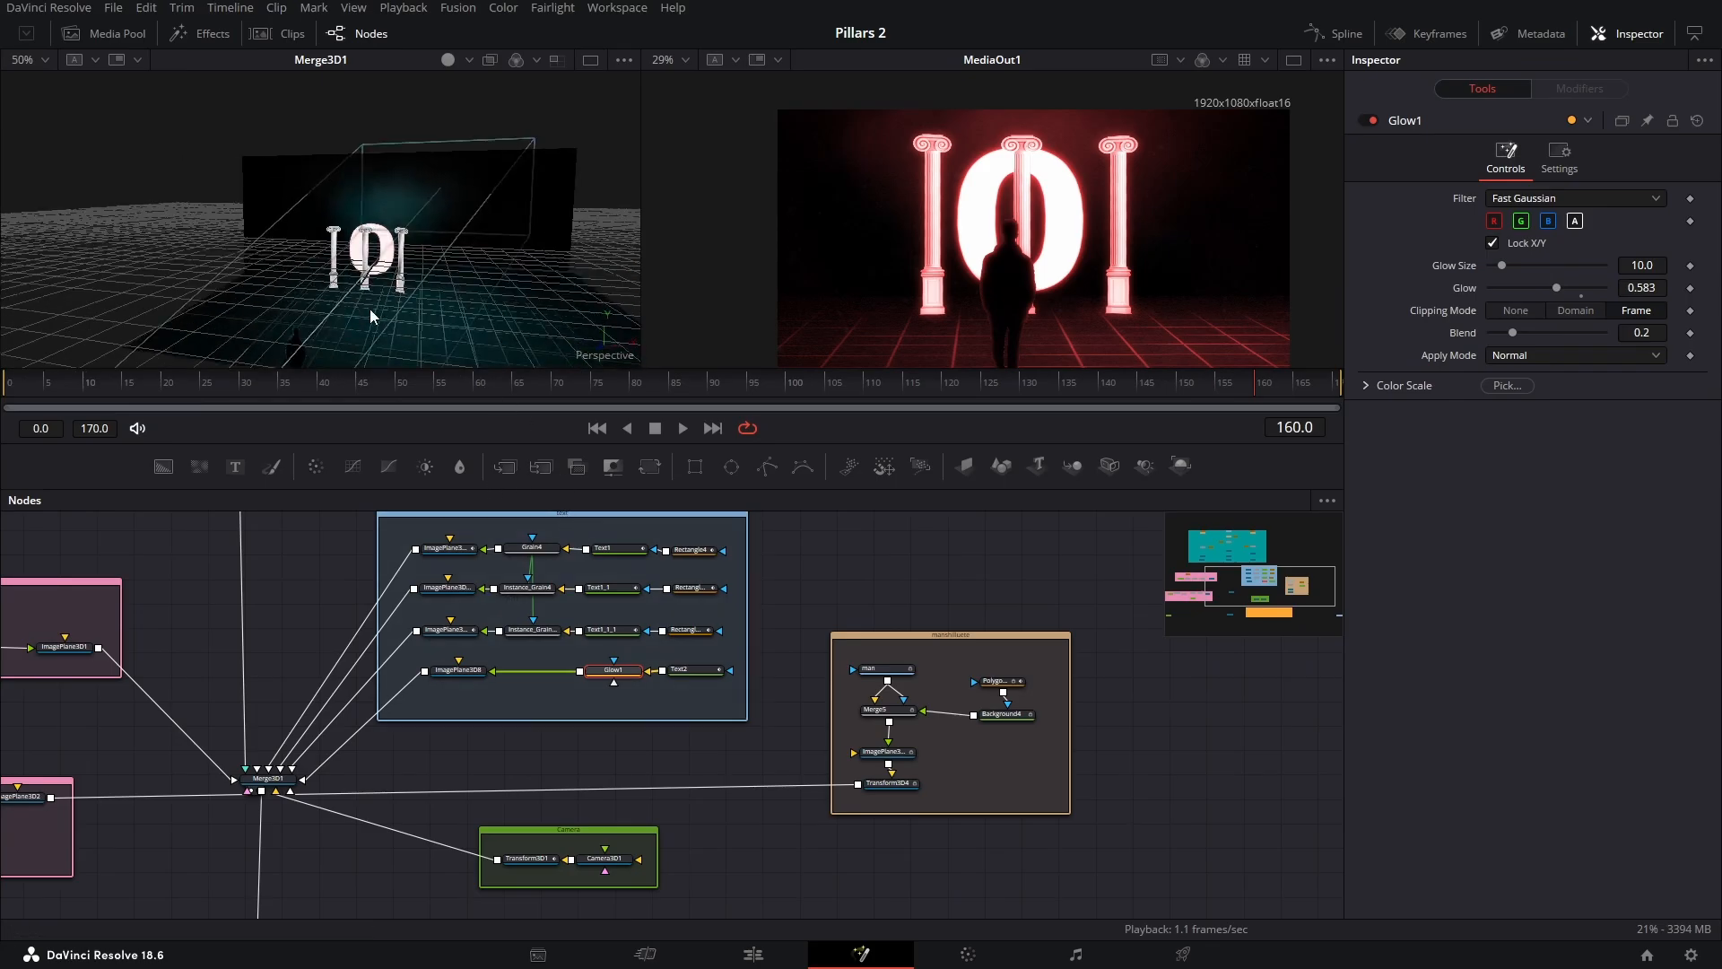
pyautogui.scroll(-2, 374, 311)
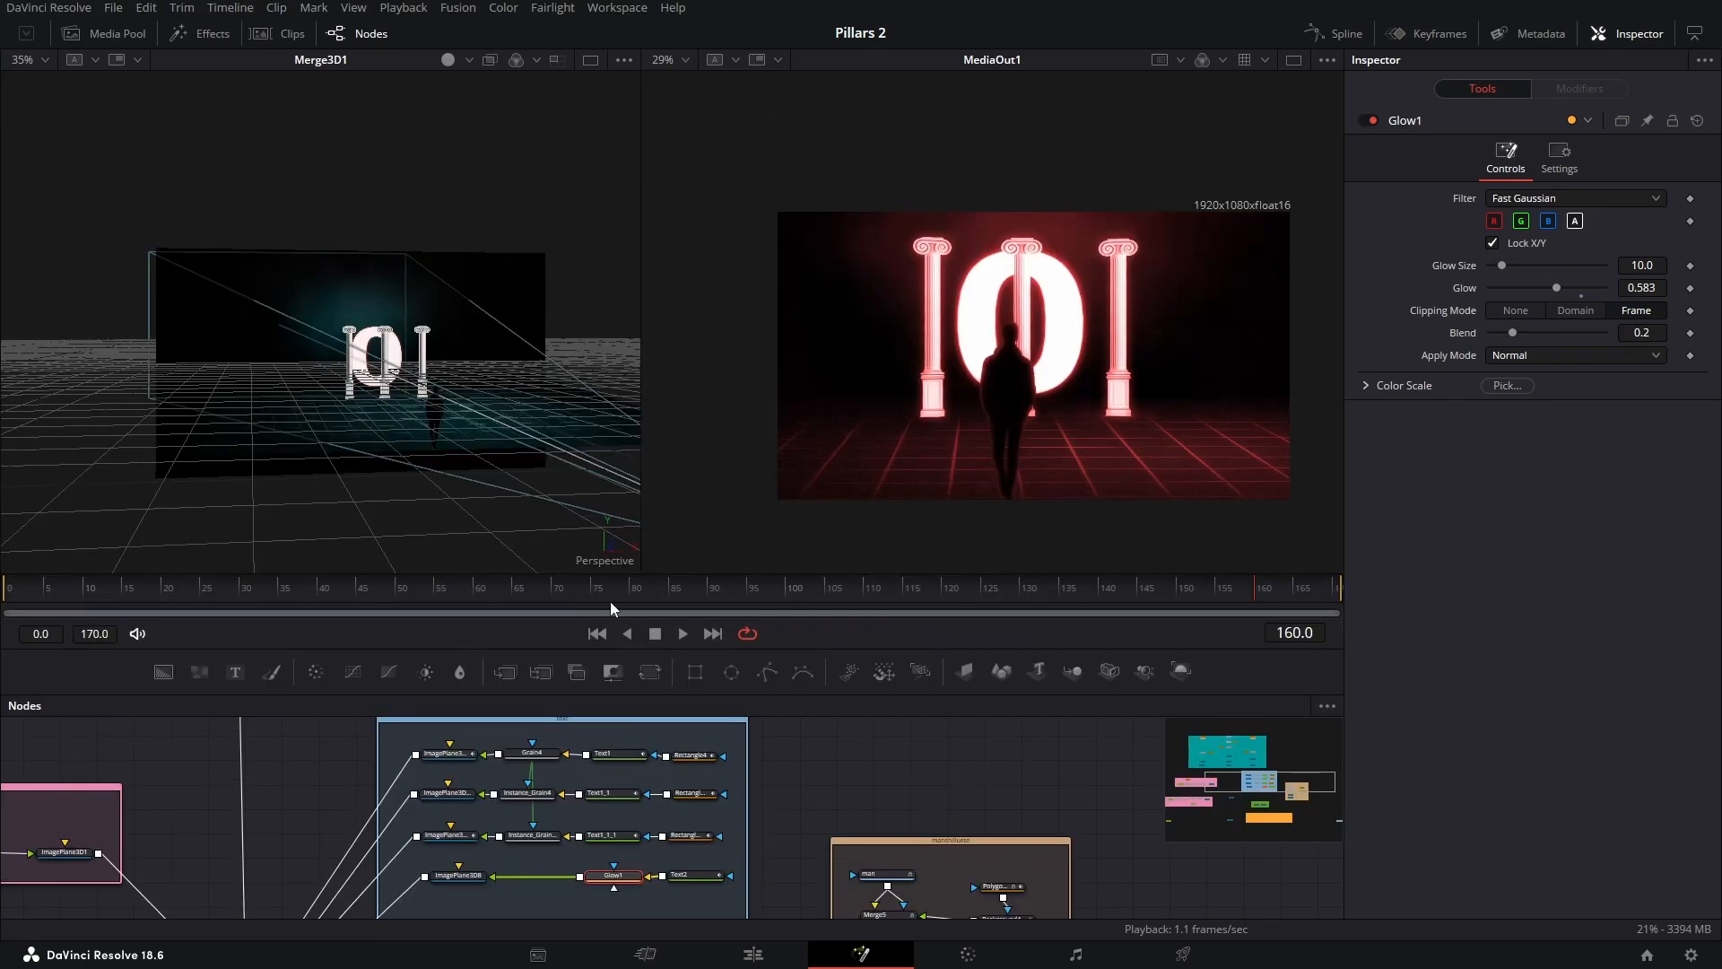
pyautogui.moveTo(396, 423); pyautogui.dragTo(335, 458)
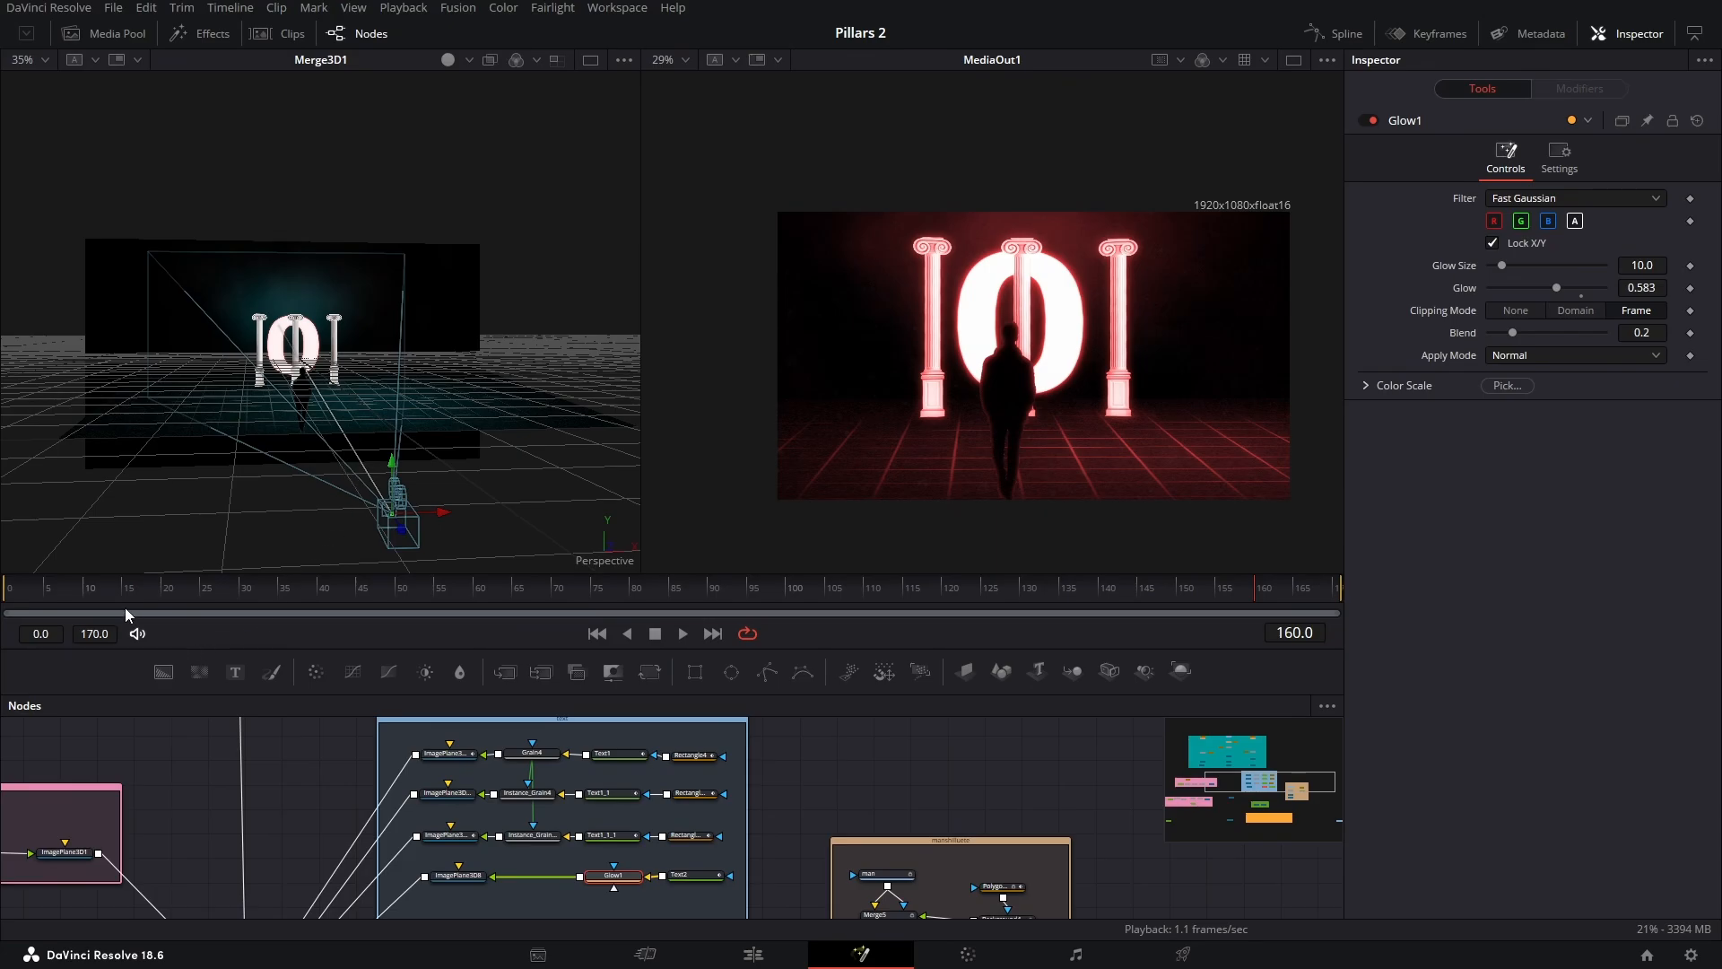
# Return to frame 0 and examine the camera and the silhouetted man up close in Merge3D1
pyautogui.click(24, 595)
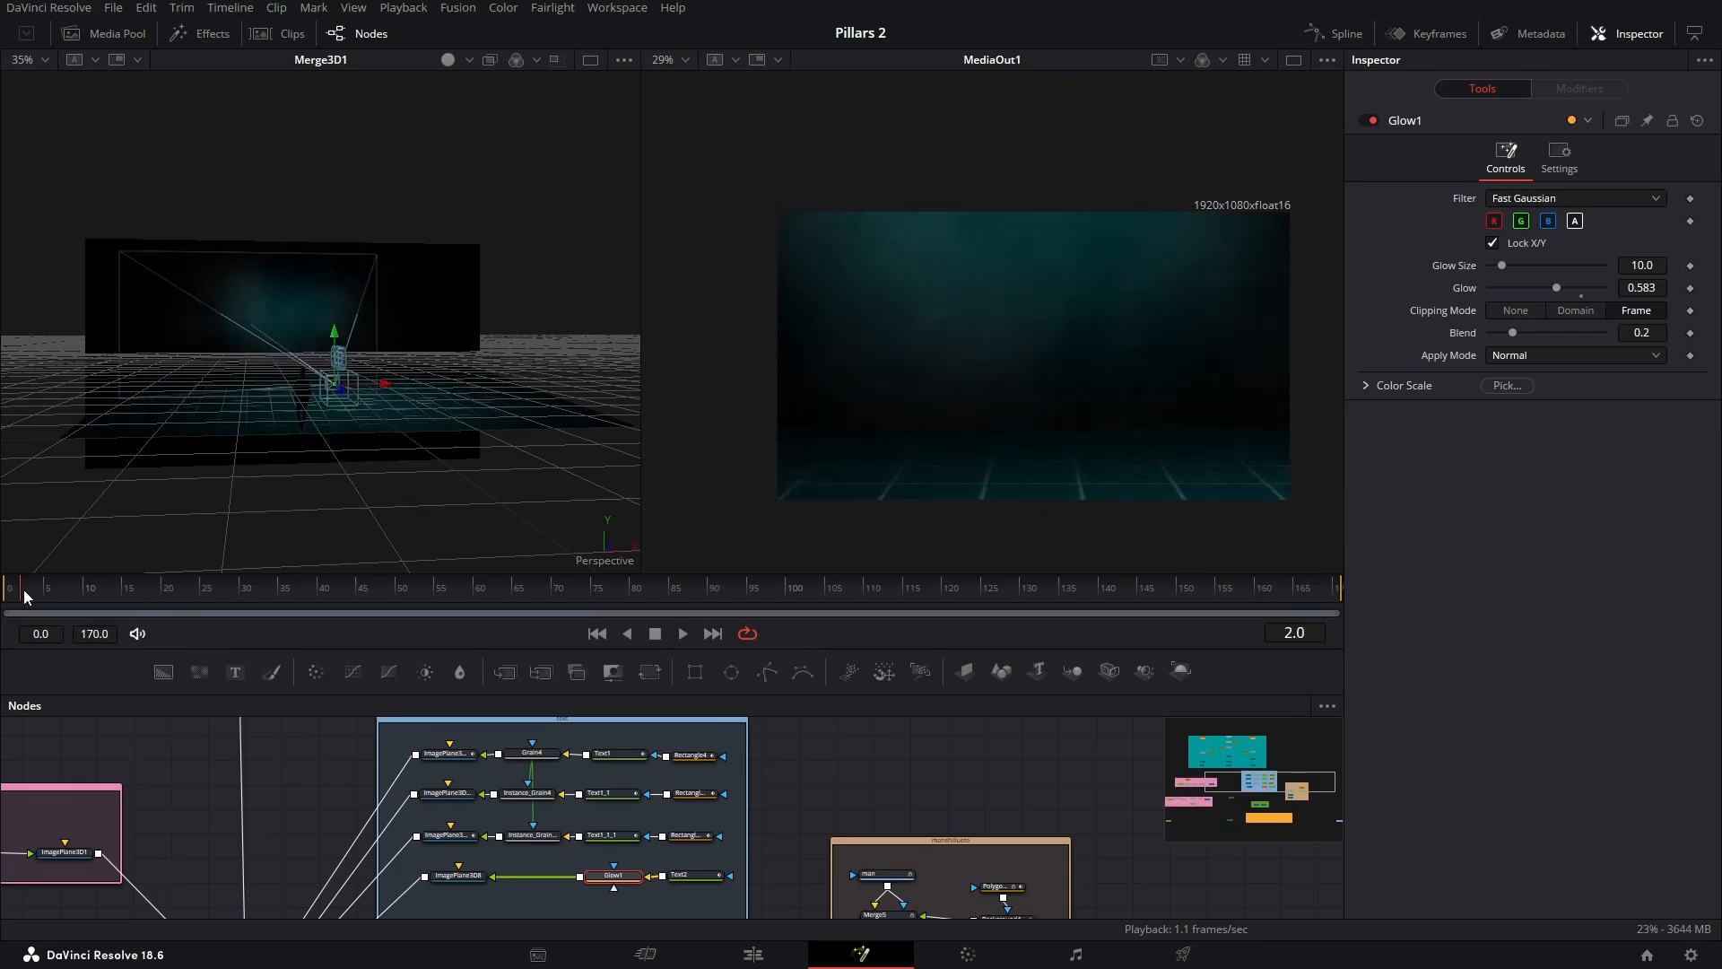
pyautogui.click(17, 600)
pyautogui.moveTo(294, 352); pyautogui.dragTo(224, 330)
pyautogui.scroll(3, 351, 510)
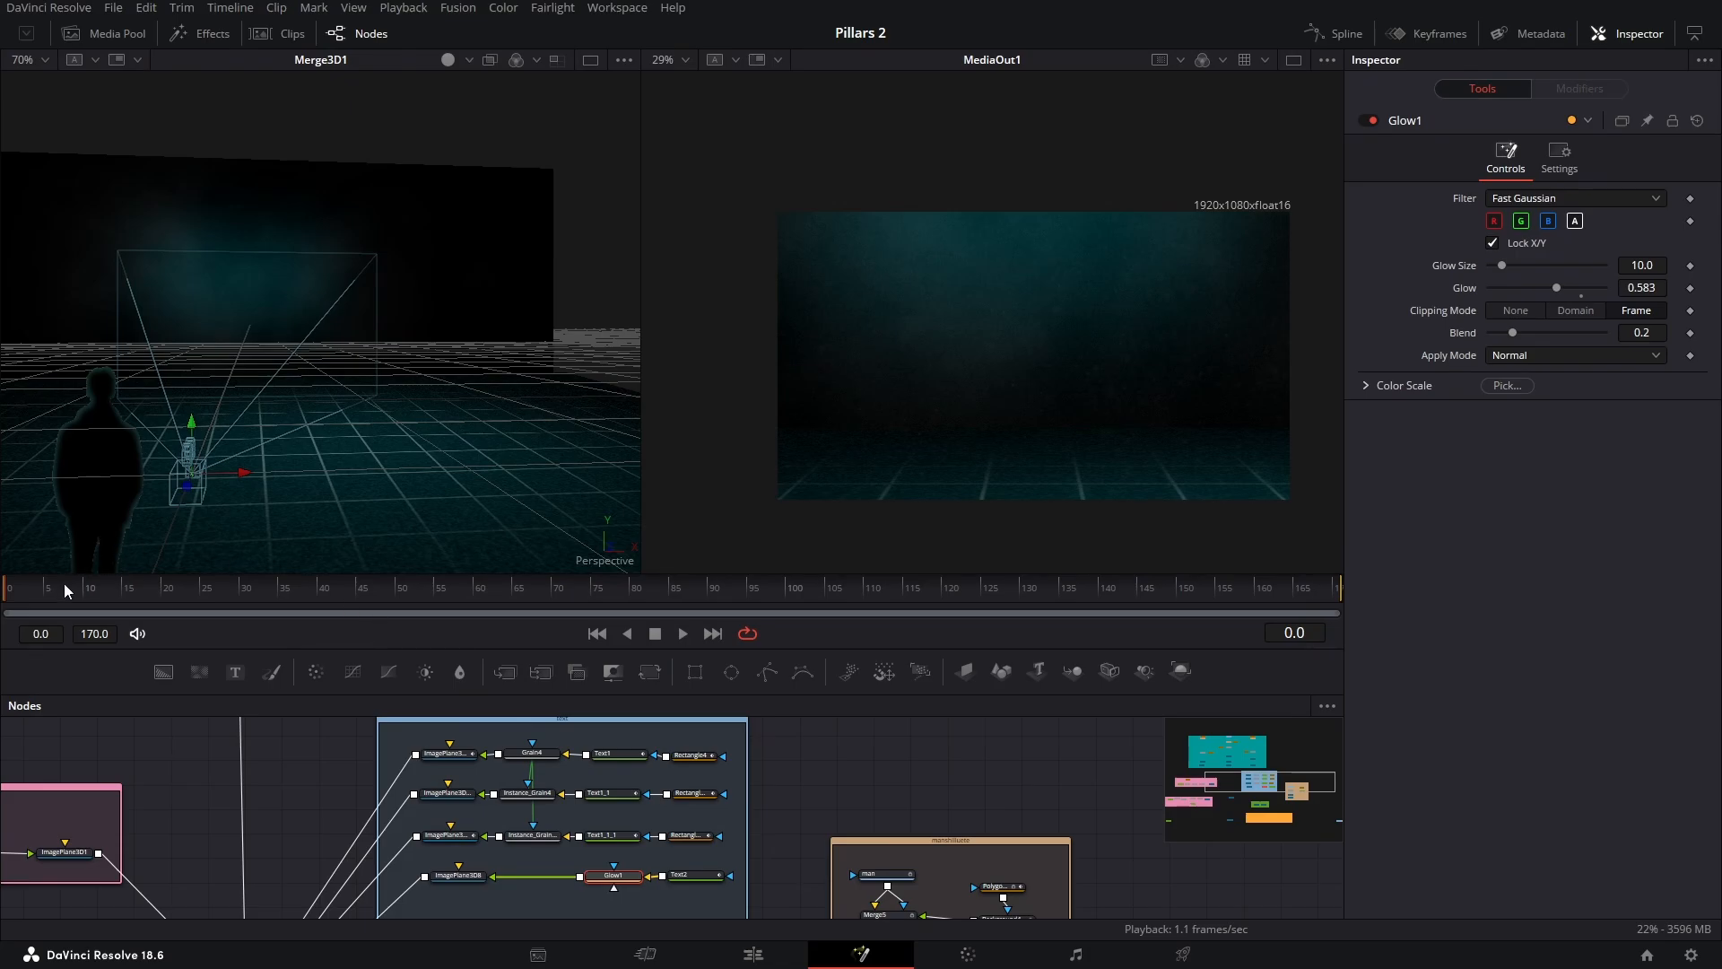
# Scrub from frame 0 through 28 to 31, examining the first pillar and the first text row in Merge3D1
pyautogui.moveTo(16, 601); pyautogui.dragTo(226, 600)
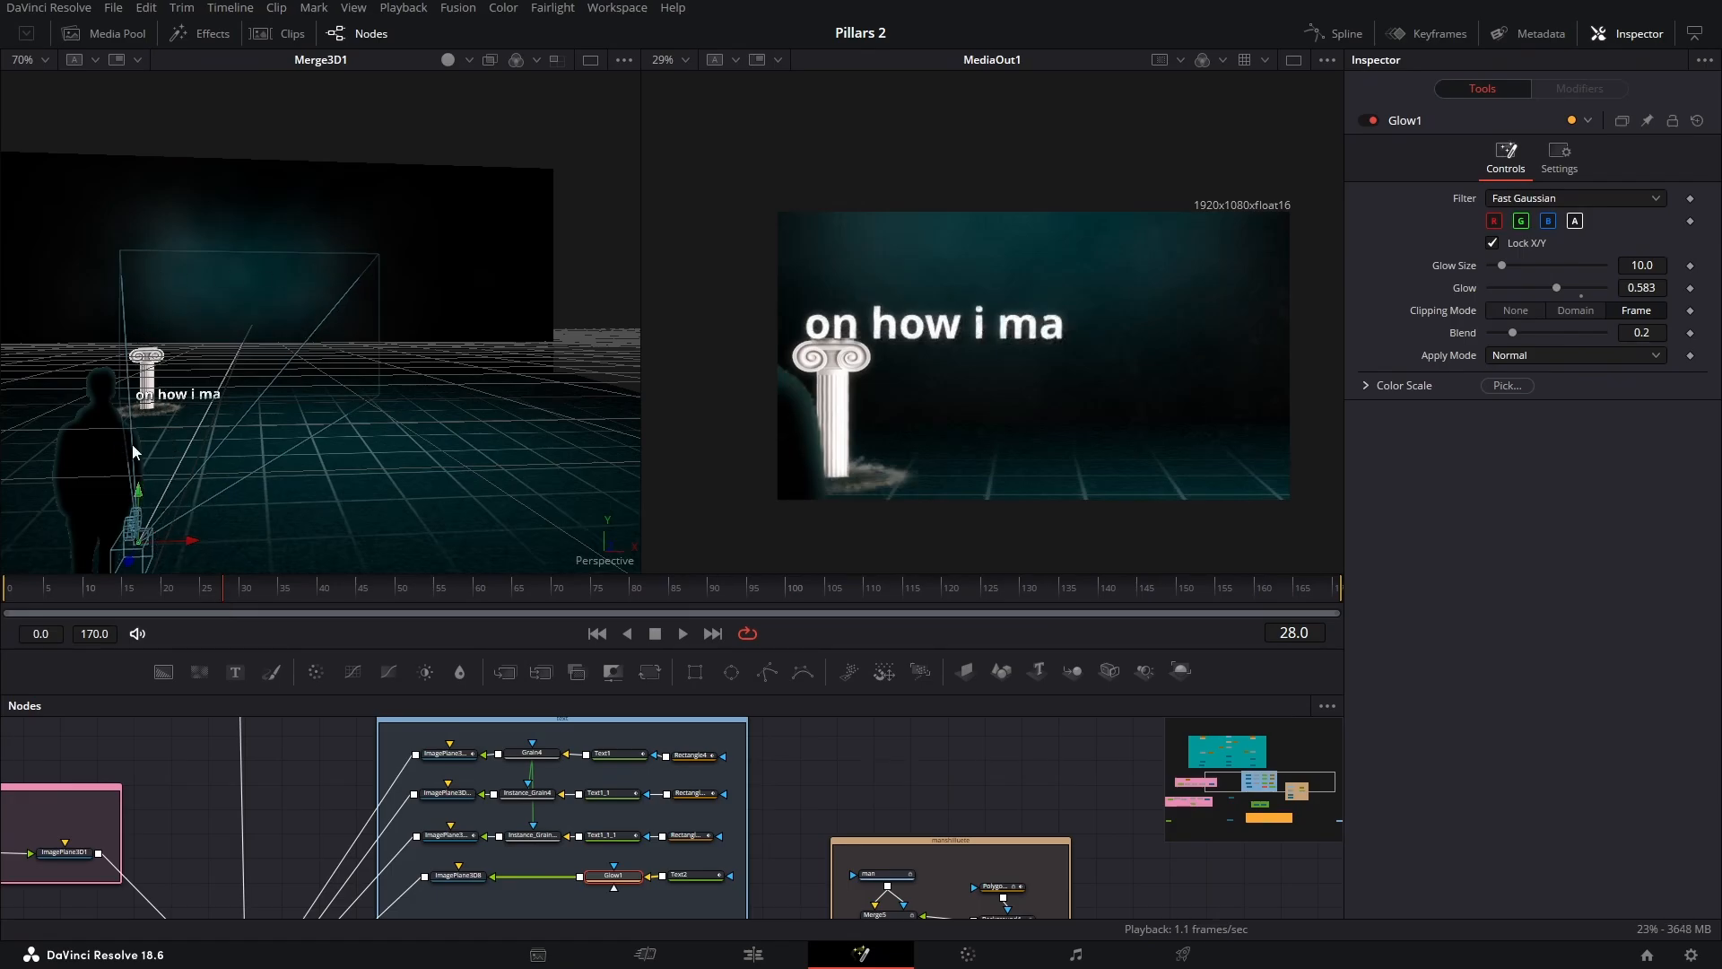
pyautogui.scroll(-2, 266, 451)
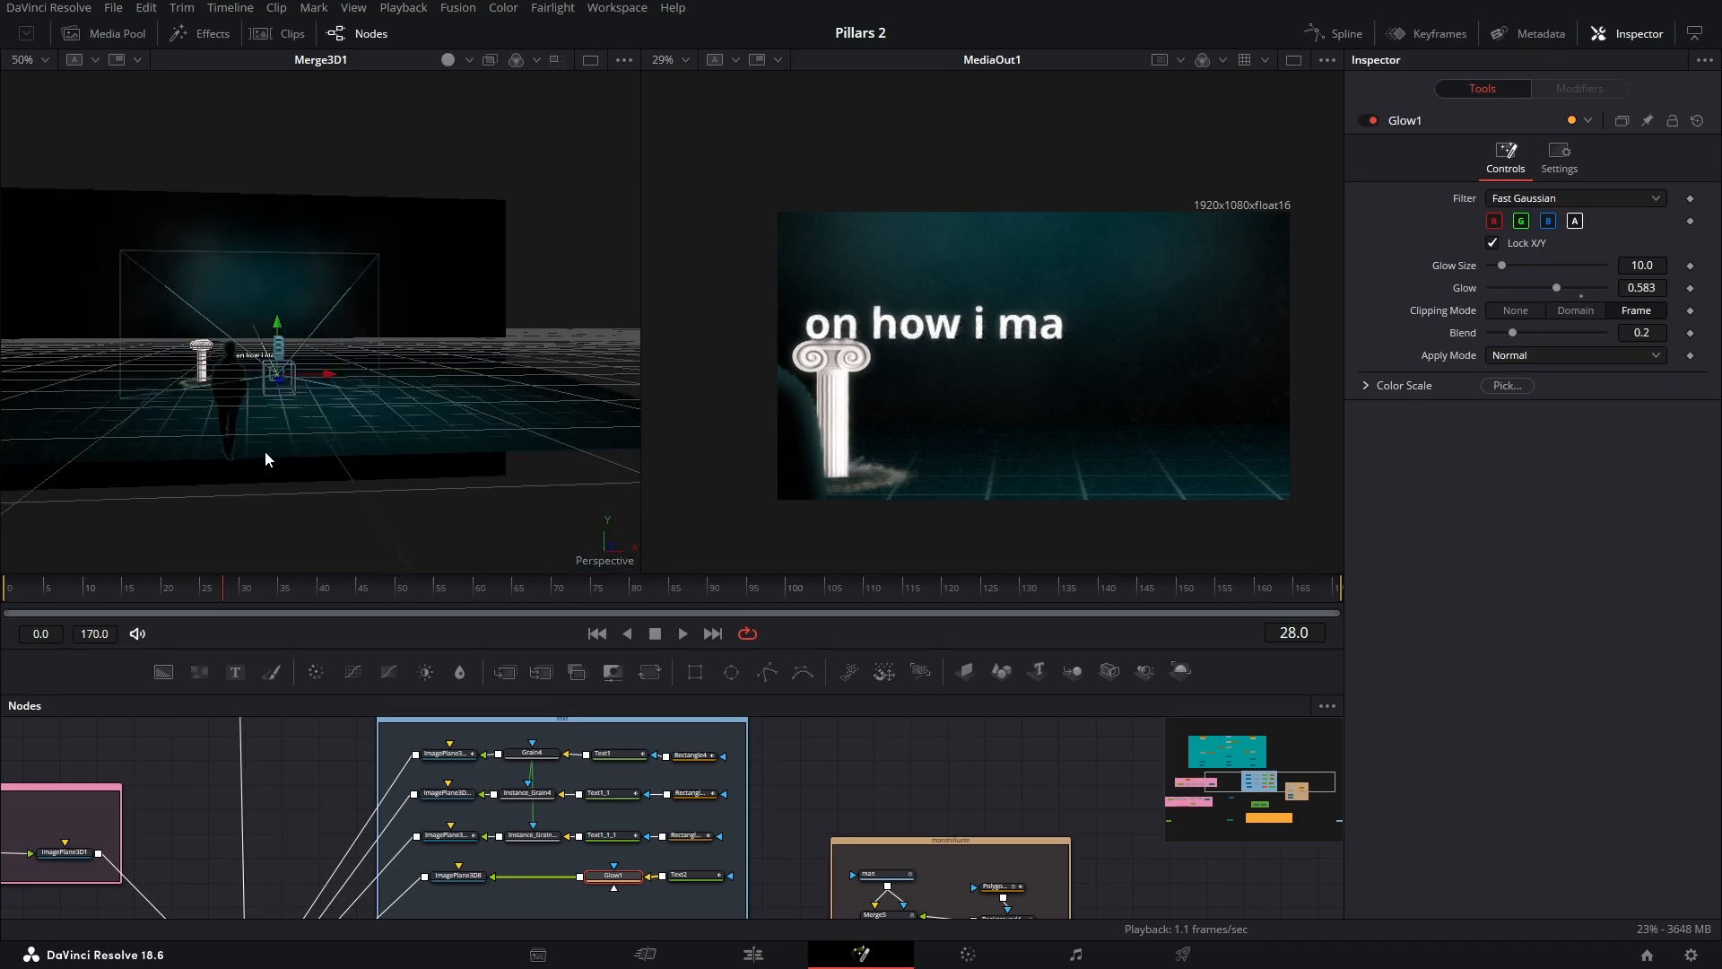
pyautogui.moveTo(314, 341); pyautogui.dragTo(342, 435)
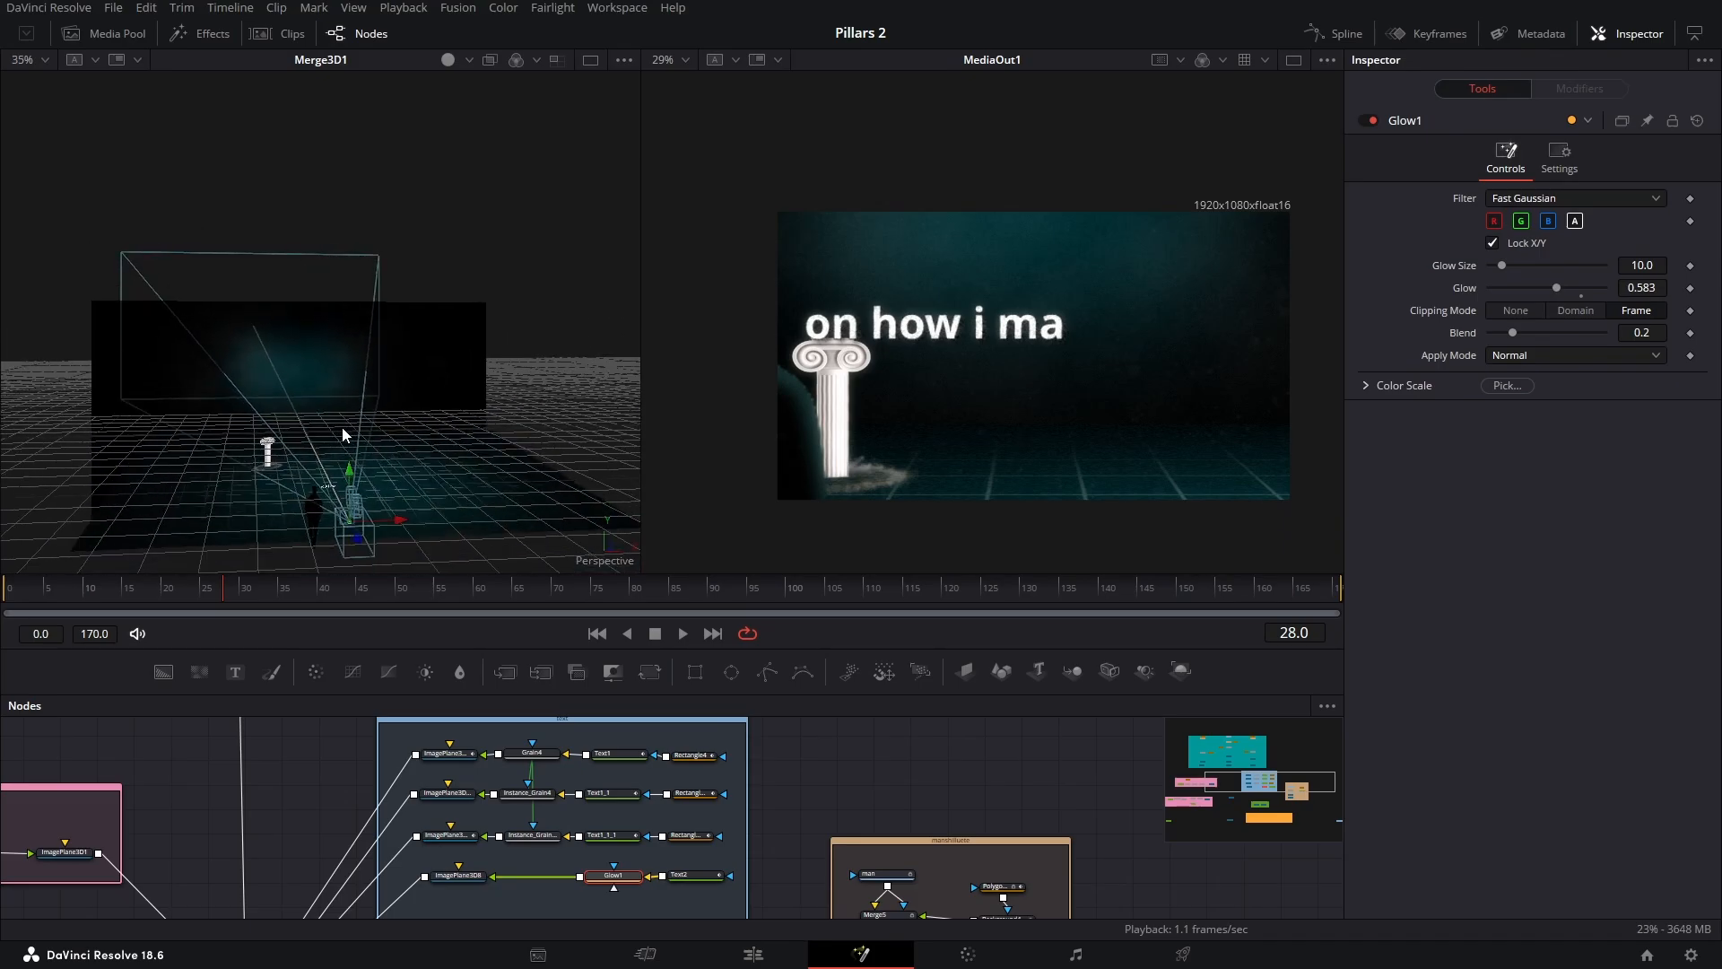
pyautogui.moveTo(241, 588); pyautogui.dragTo(245, 590)
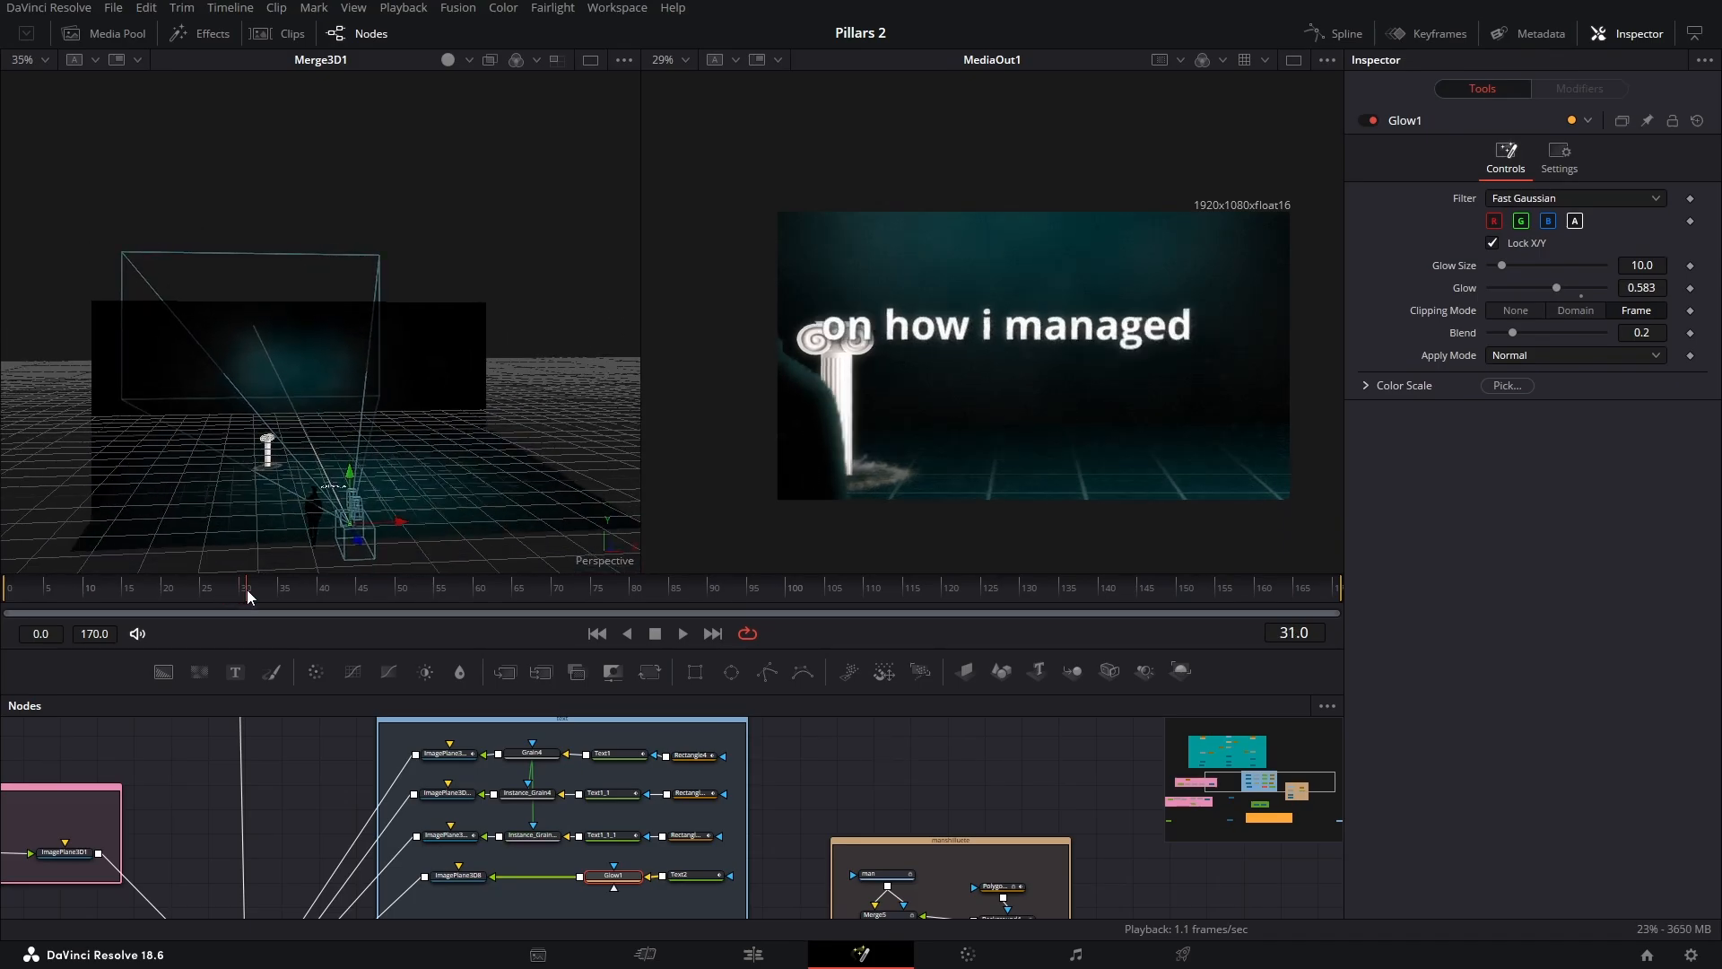
# Scrub to frame 53 and examine how the full-time text, the man and the camera are placed in depth
pyautogui.scroll(2, 291, 522)
pyautogui.moveTo(304, 526); pyautogui.dragTo(420, 606)
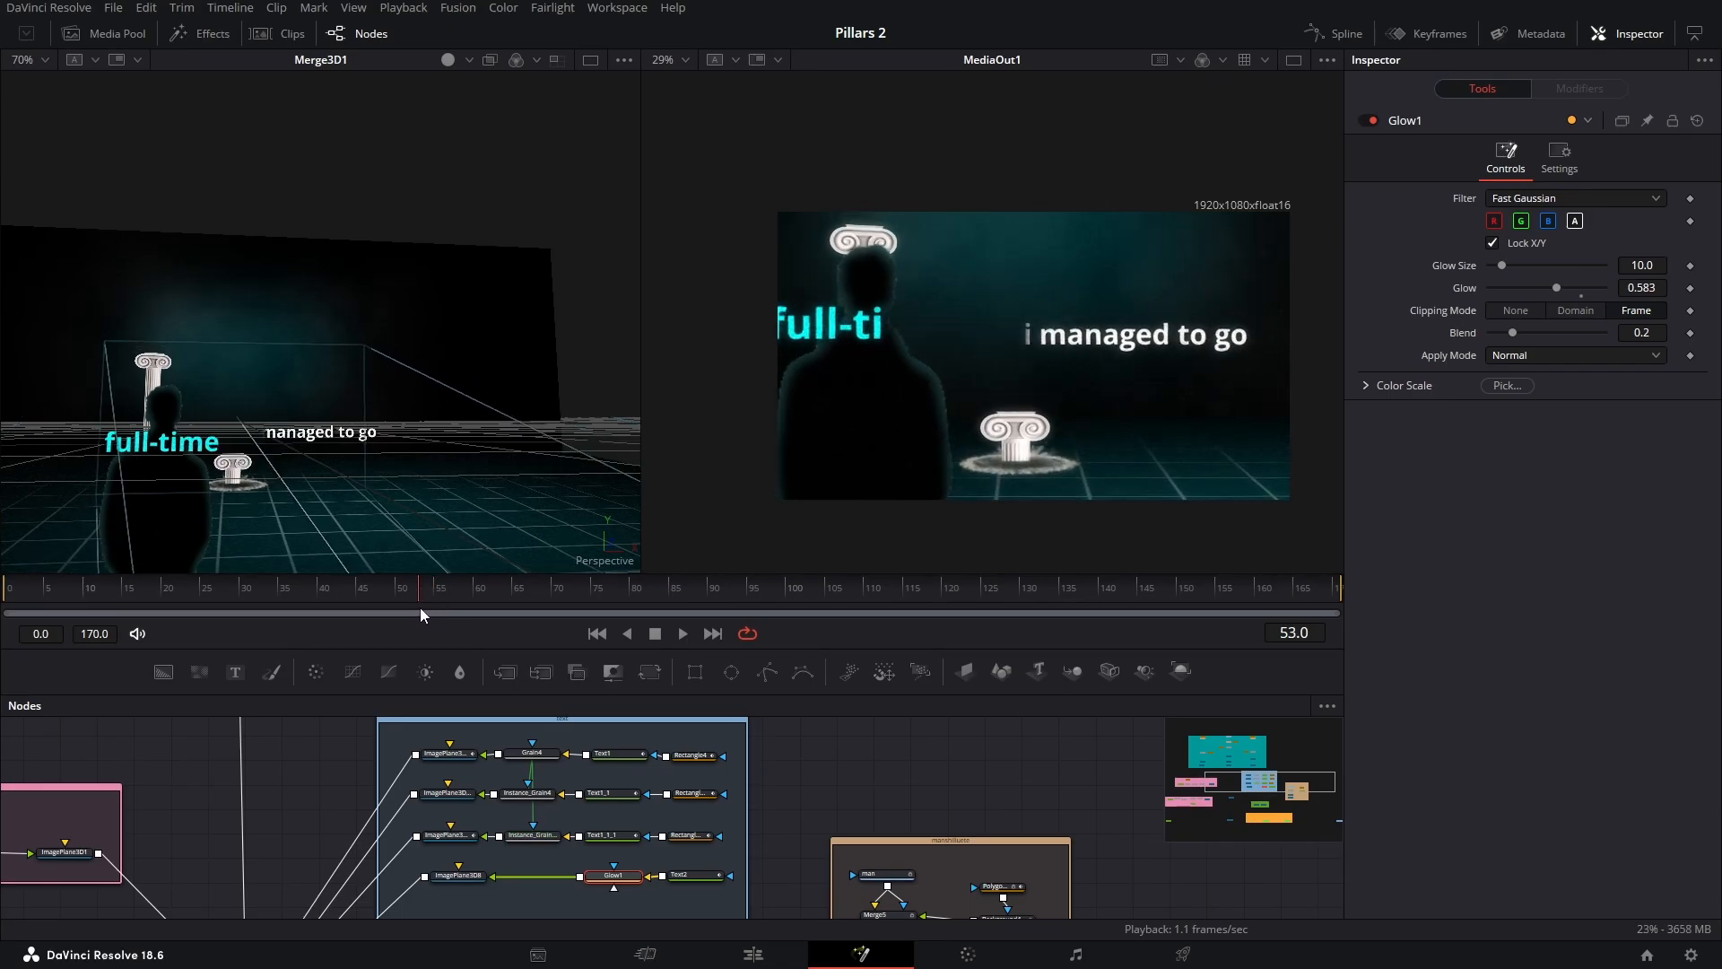
pyautogui.scroll(-5, 334, 484)
pyautogui.moveTo(334, 484); pyautogui.dragTo(324, 413)
pyautogui.scroll(1, 287, 486)
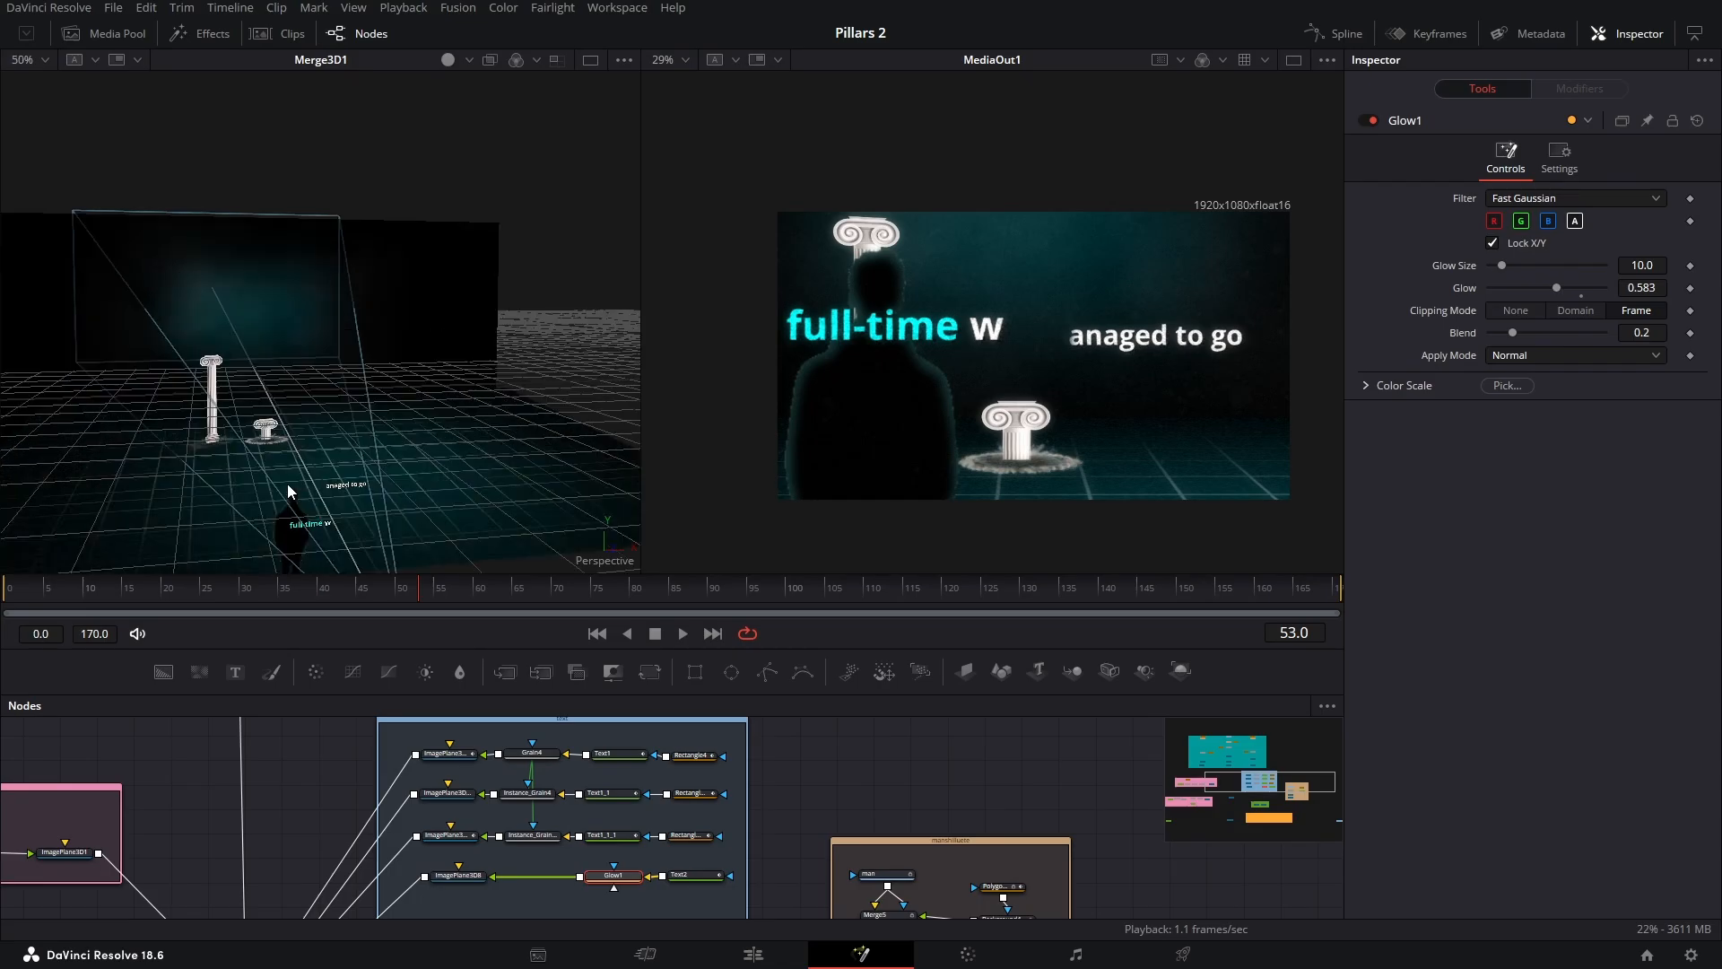
pyautogui.moveTo(315, 518); pyautogui.dragTo(314, 388)
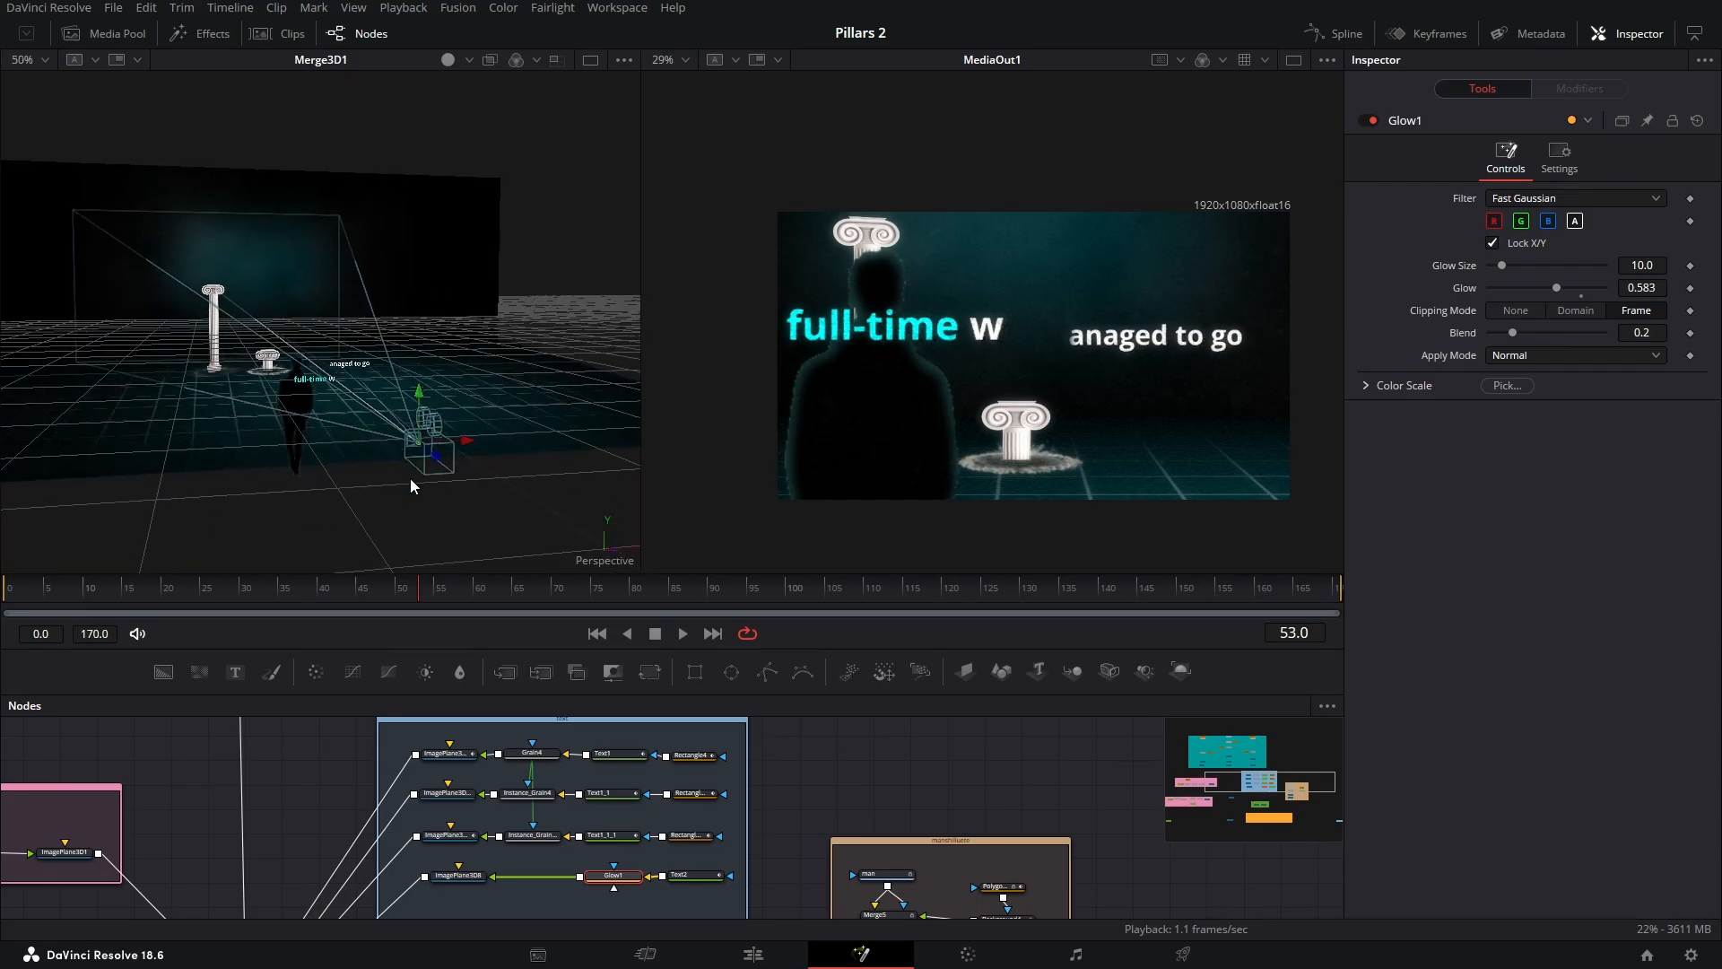
# Scrub to frame 100 and back to 85 to examine the "in just 6 months" text near the camera
pyautogui.moveTo(432, 590); pyautogui.dragTo(787, 593)
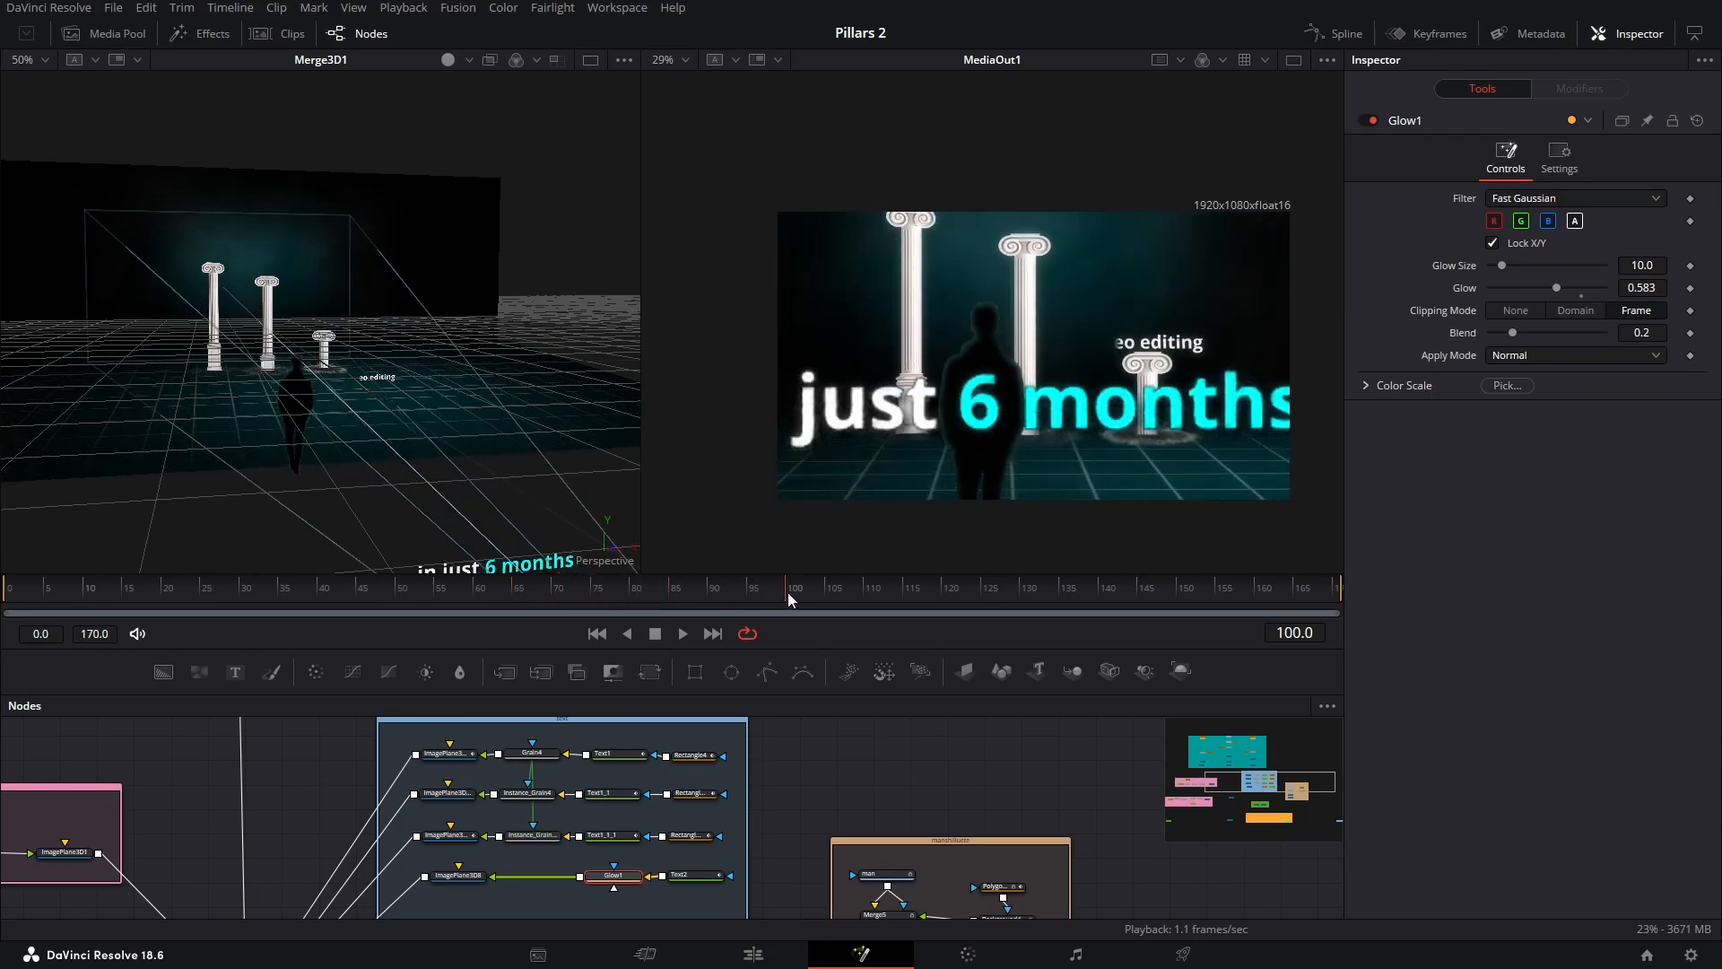
pyautogui.moveTo(502, 515); pyautogui.dragTo(449, 505)
pyautogui.moveTo(775, 594); pyautogui.dragTo(670, 589)
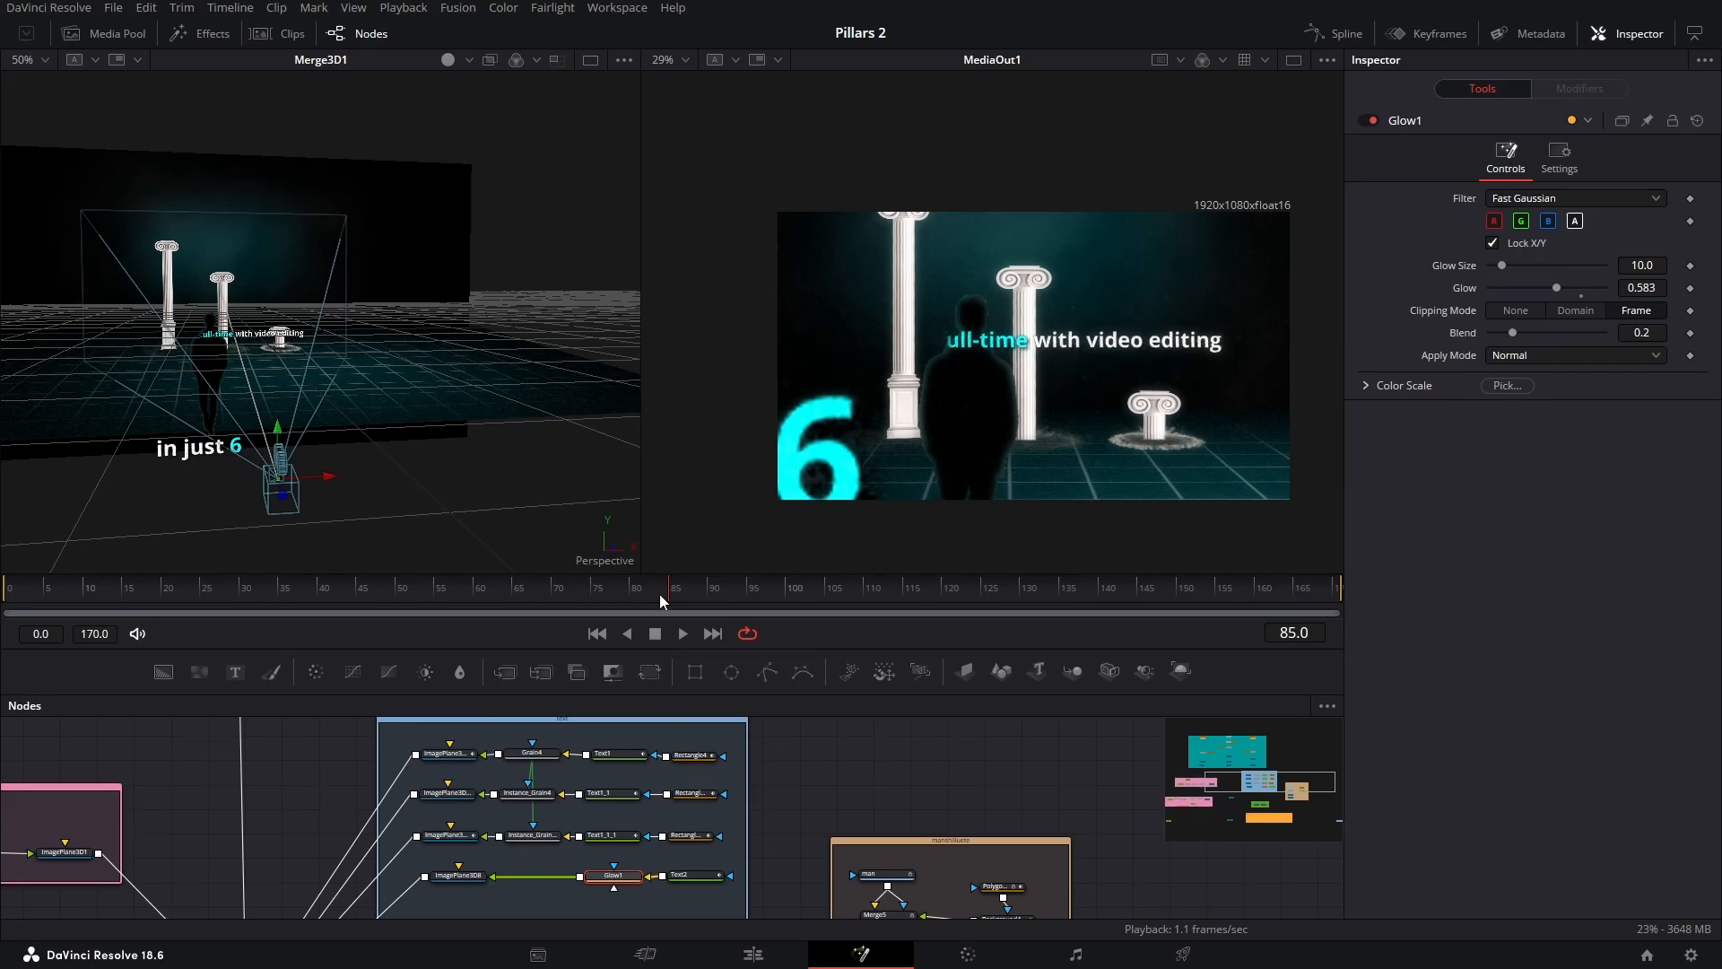
# Scrub to frame 155 and examine from the side how far the 0 stands behind the pillars
pyautogui.moveTo(680, 594); pyautogui.dragTo(1217, 596)
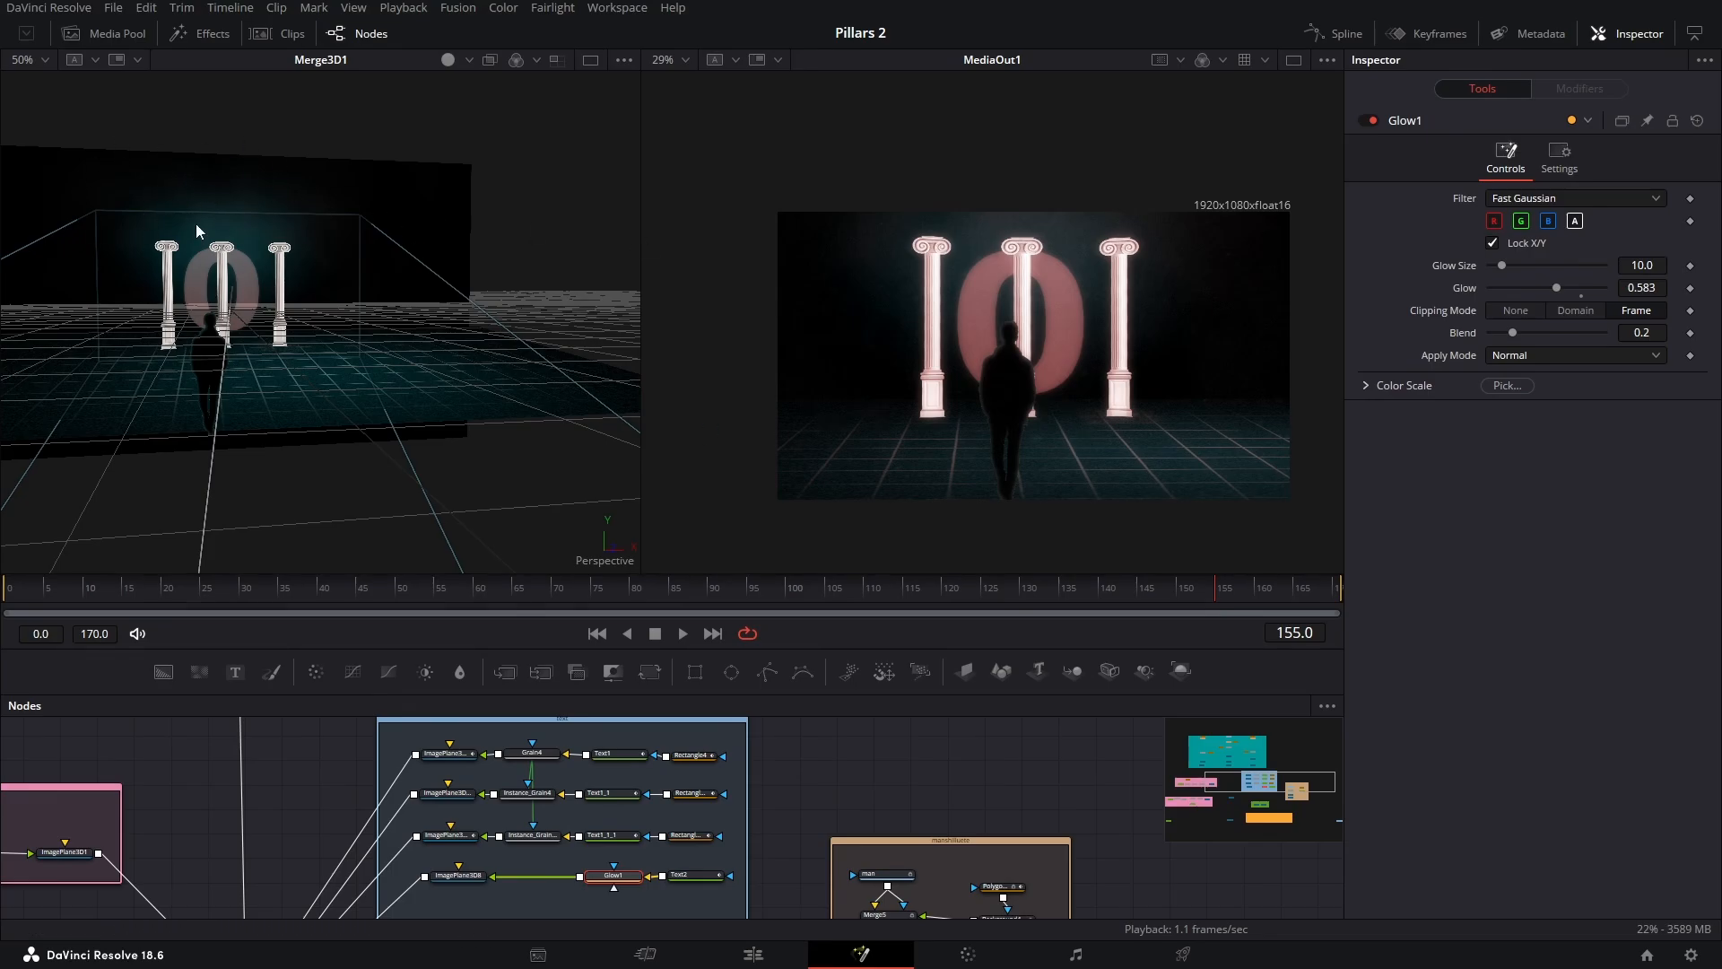
pyautogui.moveTo(196, 223); pyautogui.dragTo(567, 293)
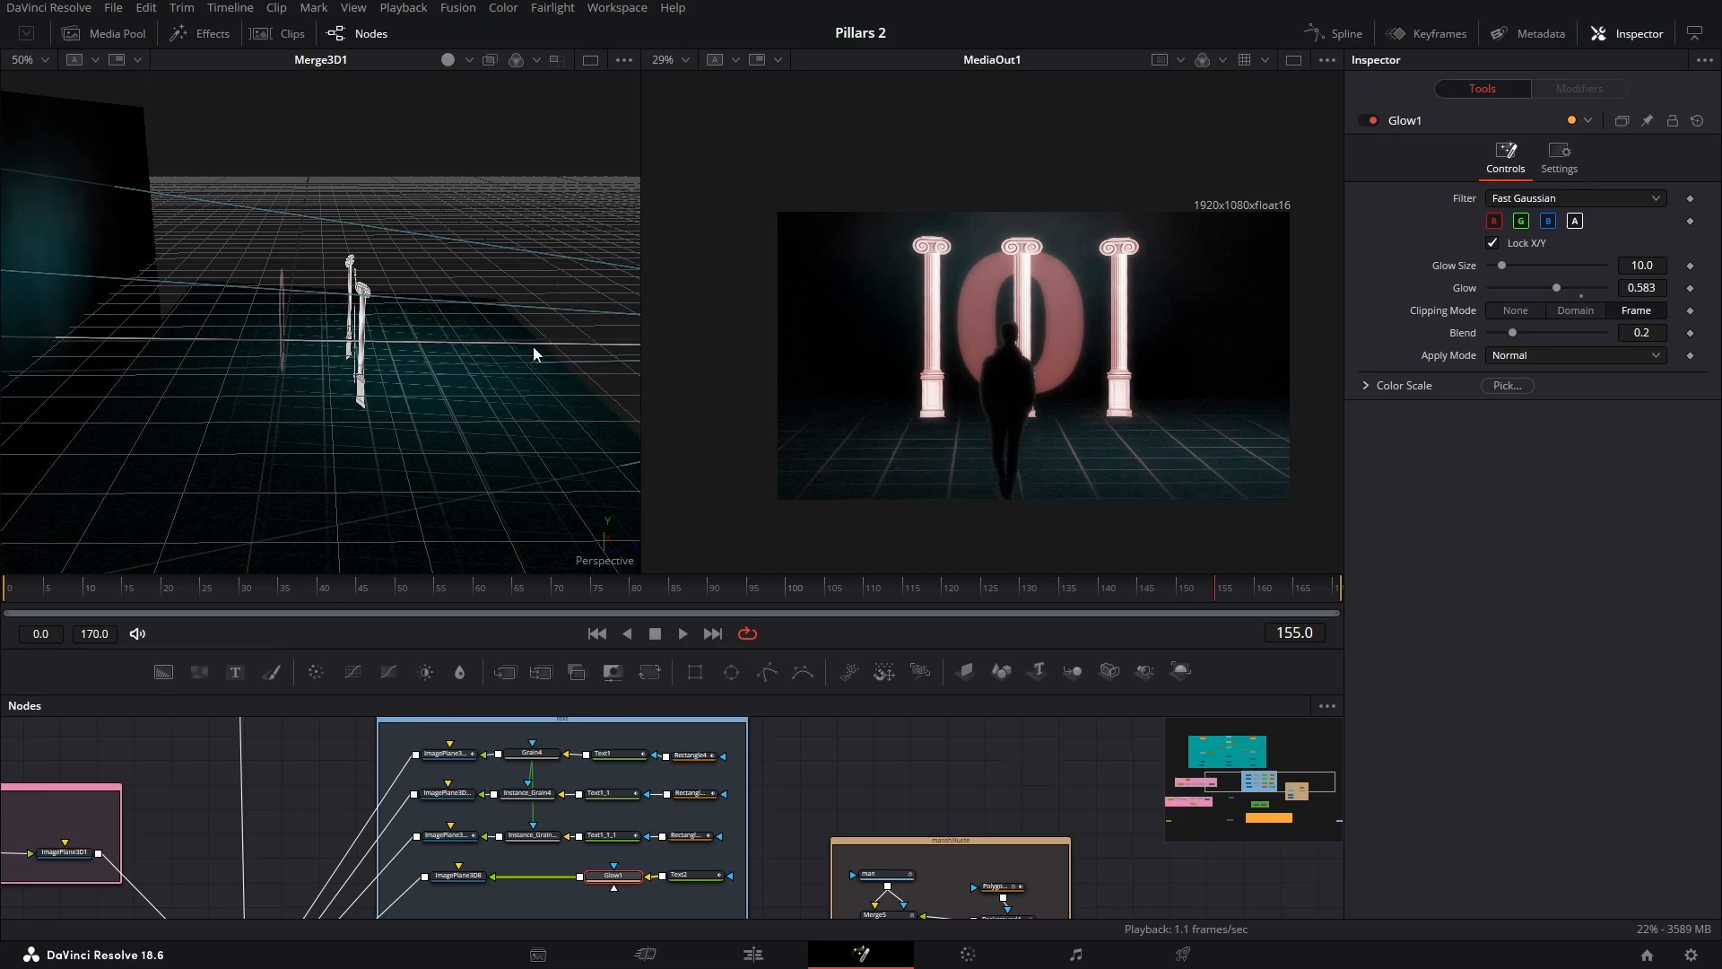
pyautogui.moveTo(551, 362); pyautogui.dragTo(411, 328)
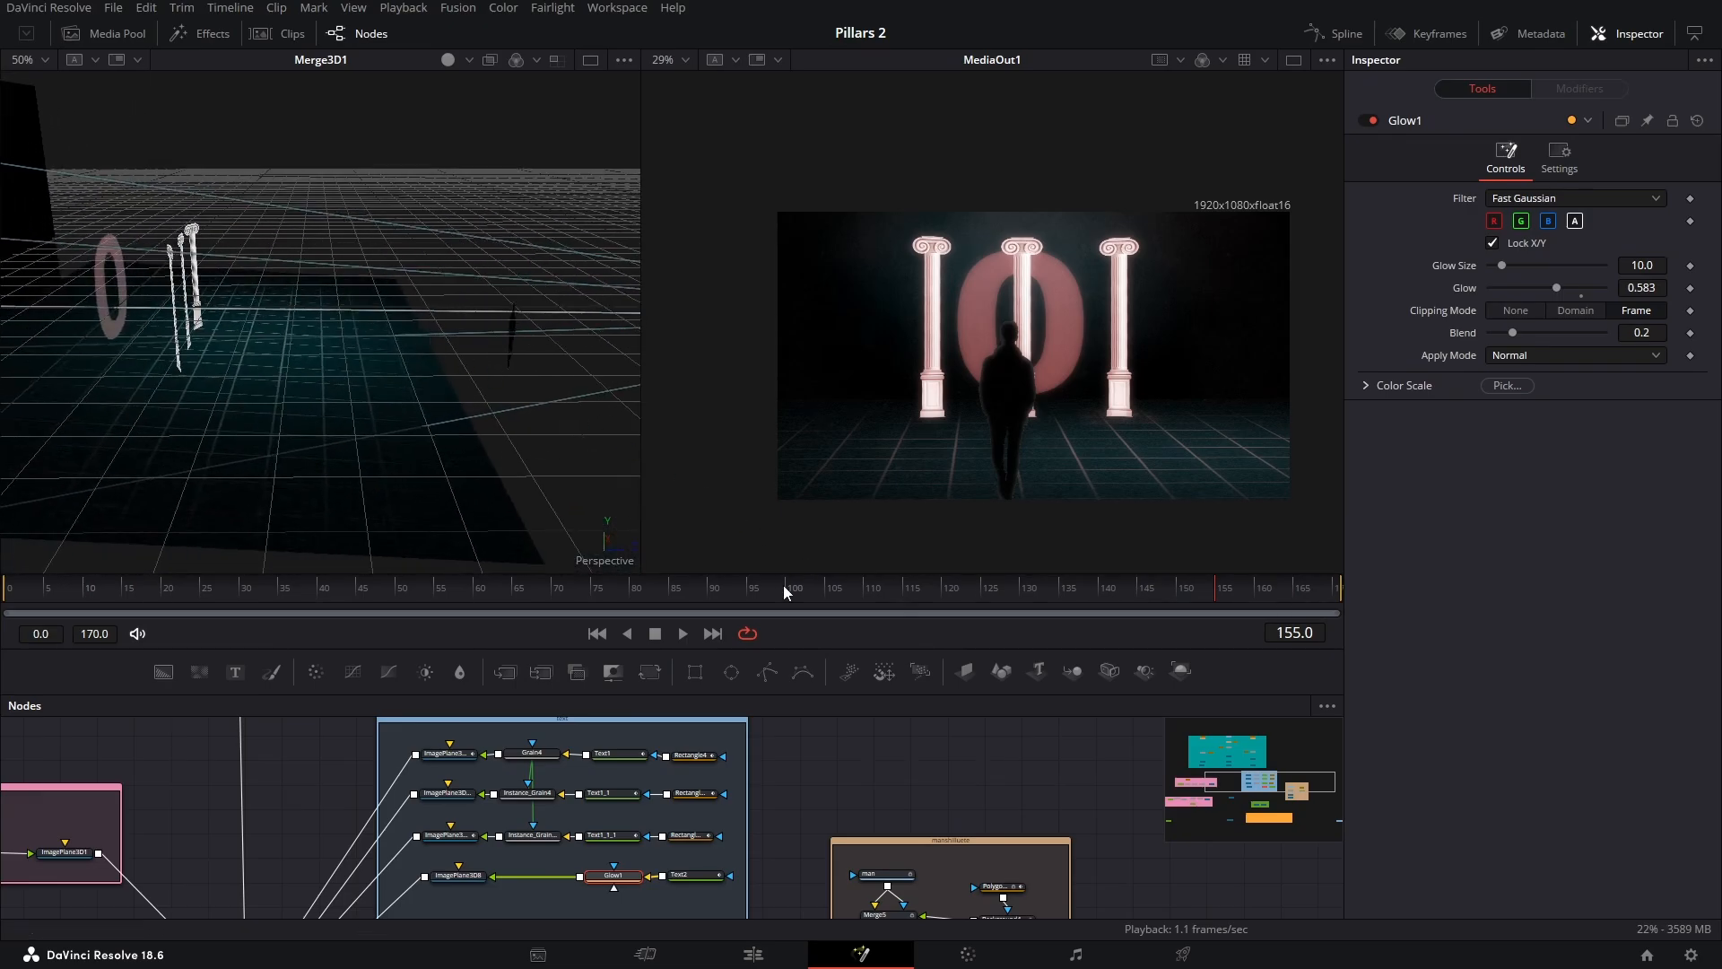
# Go back to frame 94, orbit to a wide angled view of the camera, and scrub to frame 168 to follow its movement
pyautogui.moveTo(681, 589); pyautogui.dragTo(739, 584)
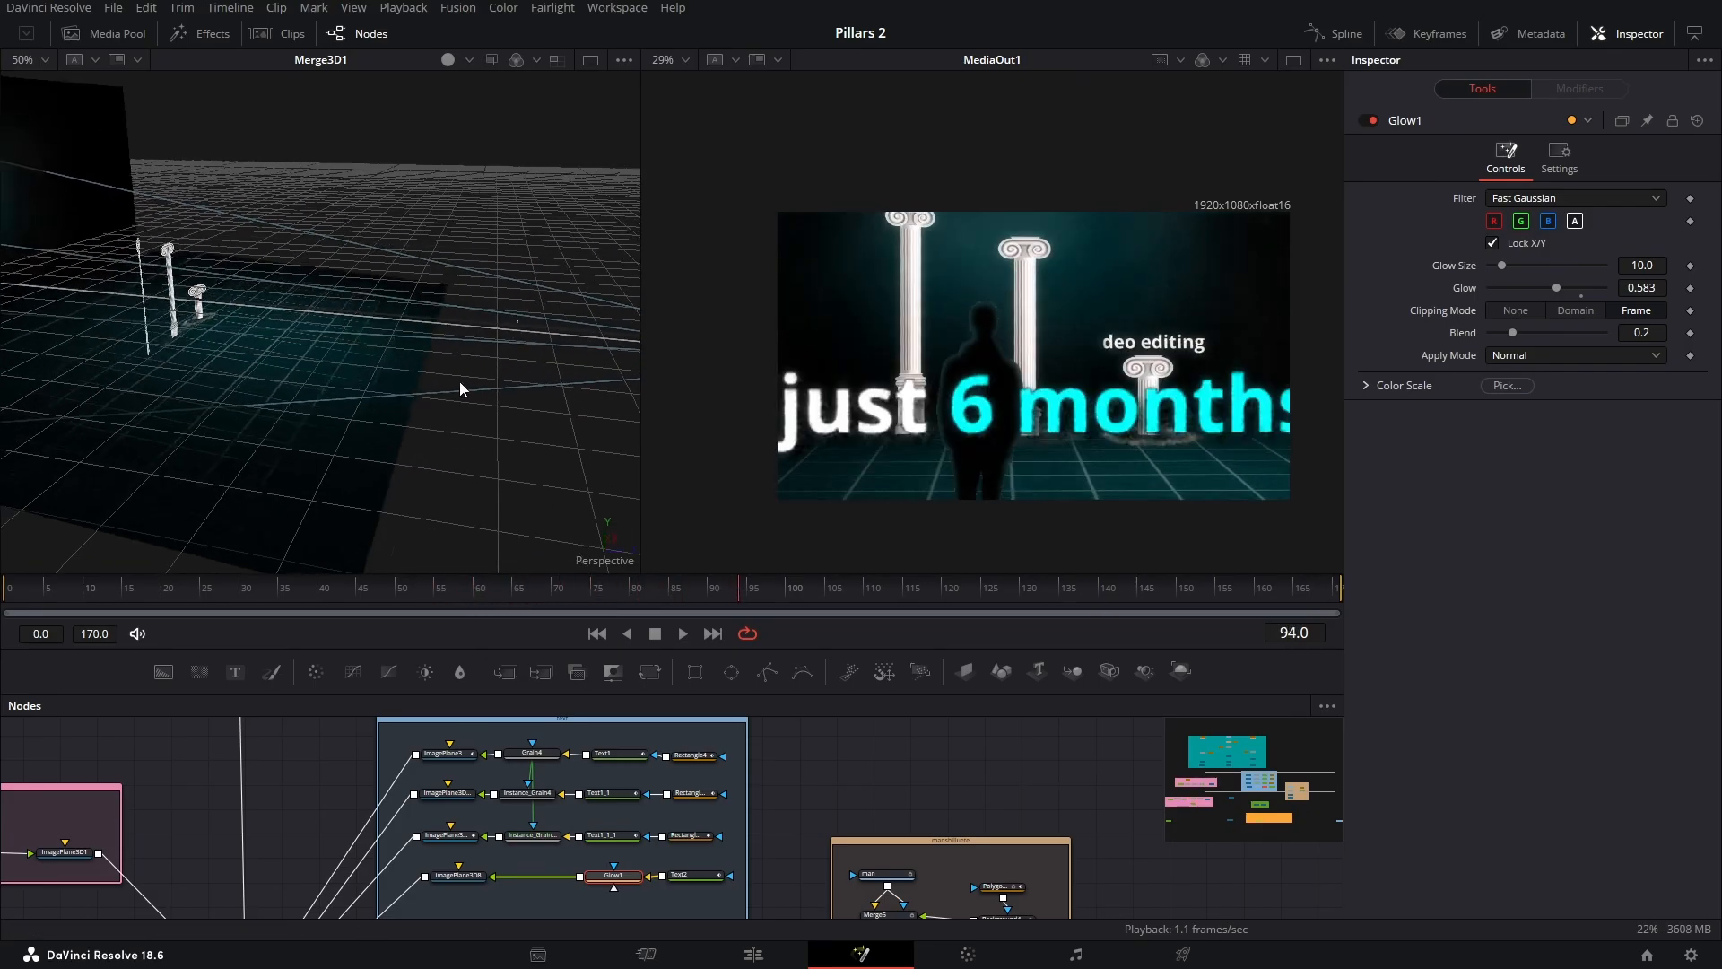
pyautogui.moveTo(460, 383); pyautogui.dragTo(357, 461)
pyautogui.rightClick(364, 476)
pyautogui.click(190, 433)
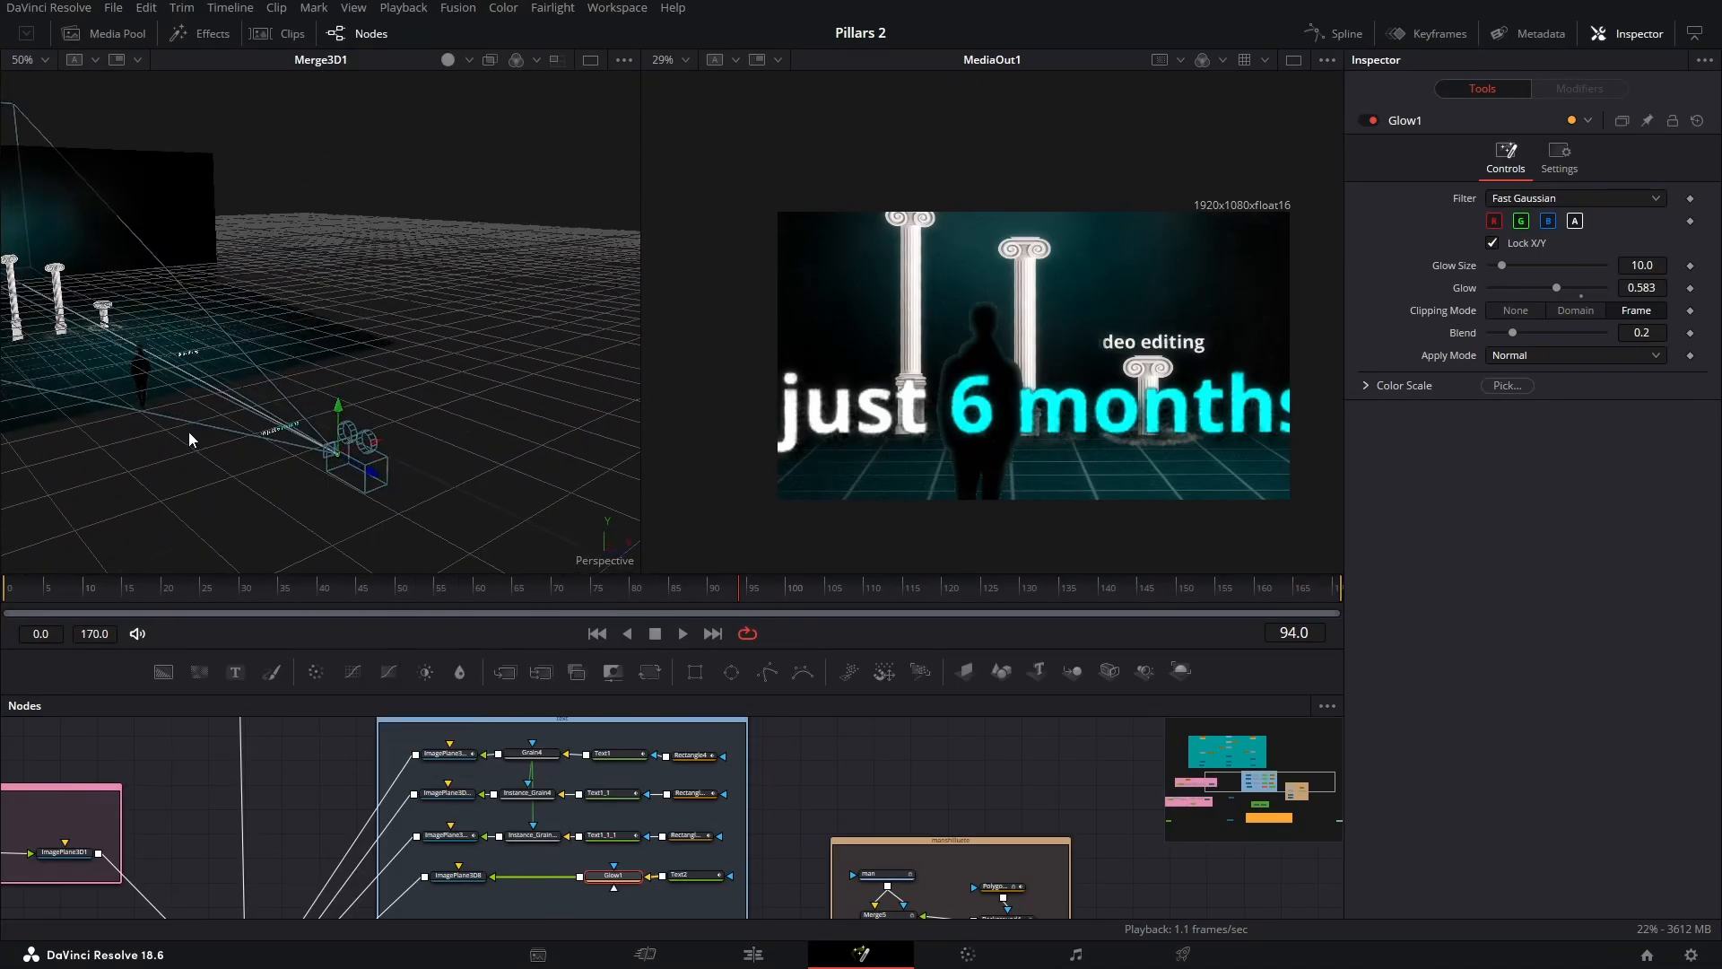
pyautogui.moveTo(190, 440); pyautogui.dragTo(368, 422)
pyautogui.scroll(-3, 296, 402)
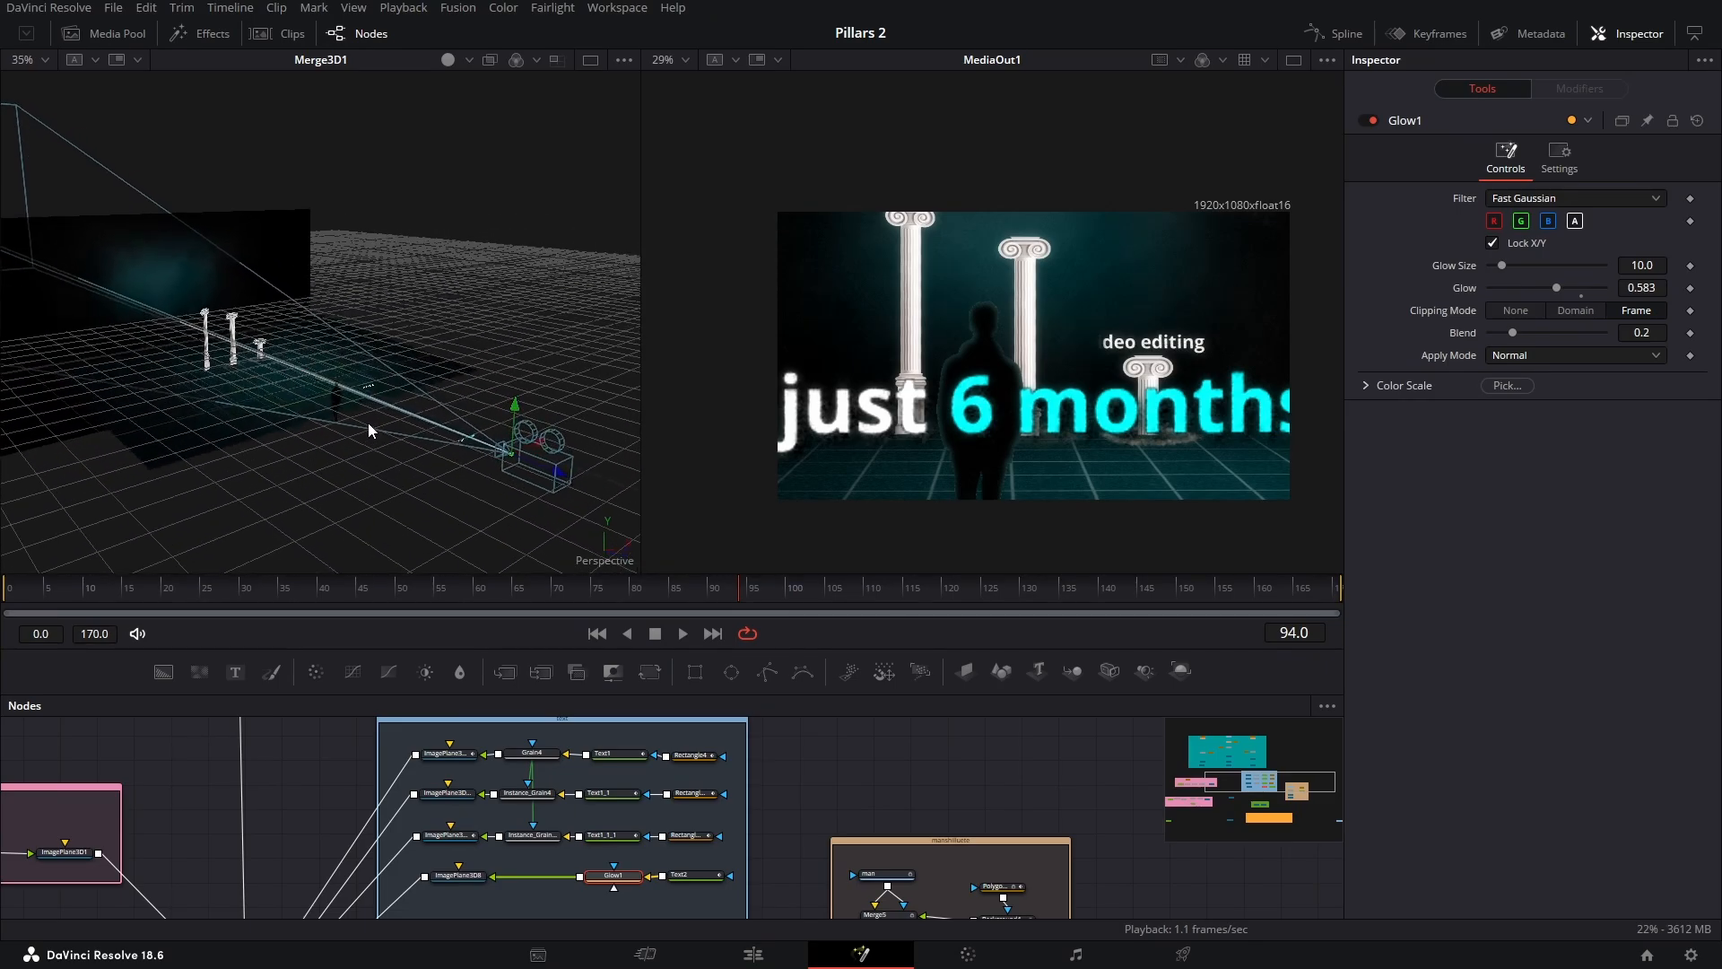
pyautogui.moveTo(761, 590); pyautogui.dragTo(1317, 589)
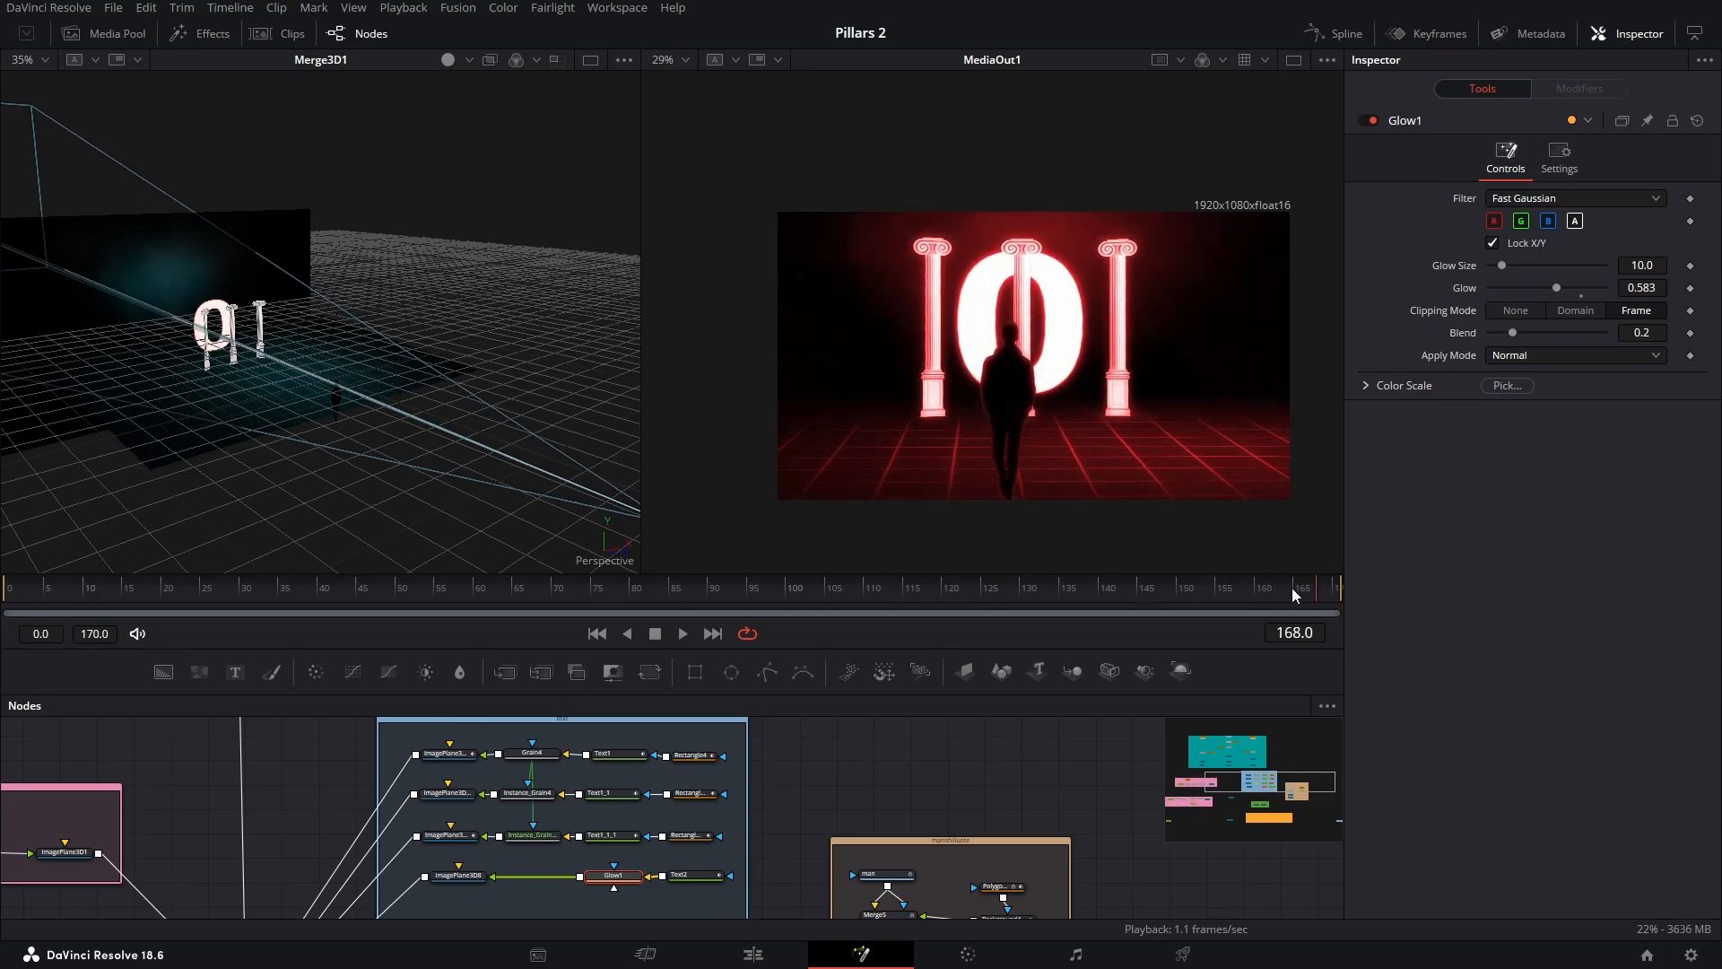
# Select Camera3D1 in the node tree and examine its lens settings and its translation and rotation values
pyautogui.moveTo(852, 798); pyautogui.dragTo(836, 711)
pyautogui.moveTo(764, 861); pyautogui.dragTo(748, 729)
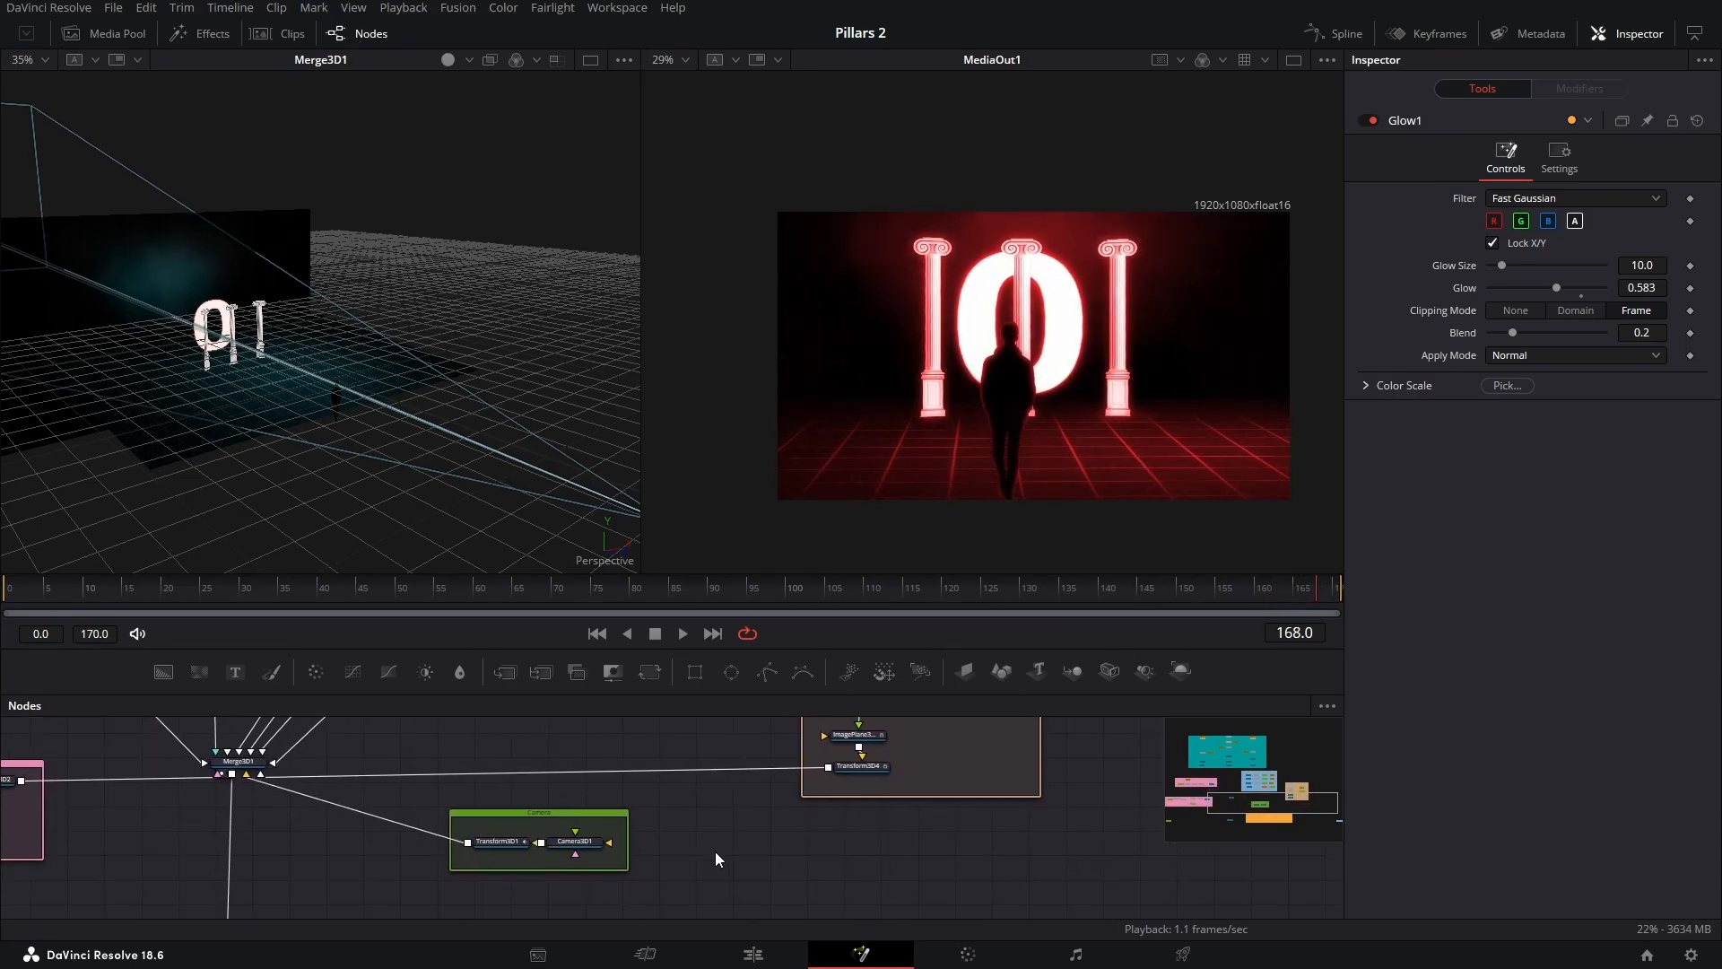
pyautogui.click(576, 843)
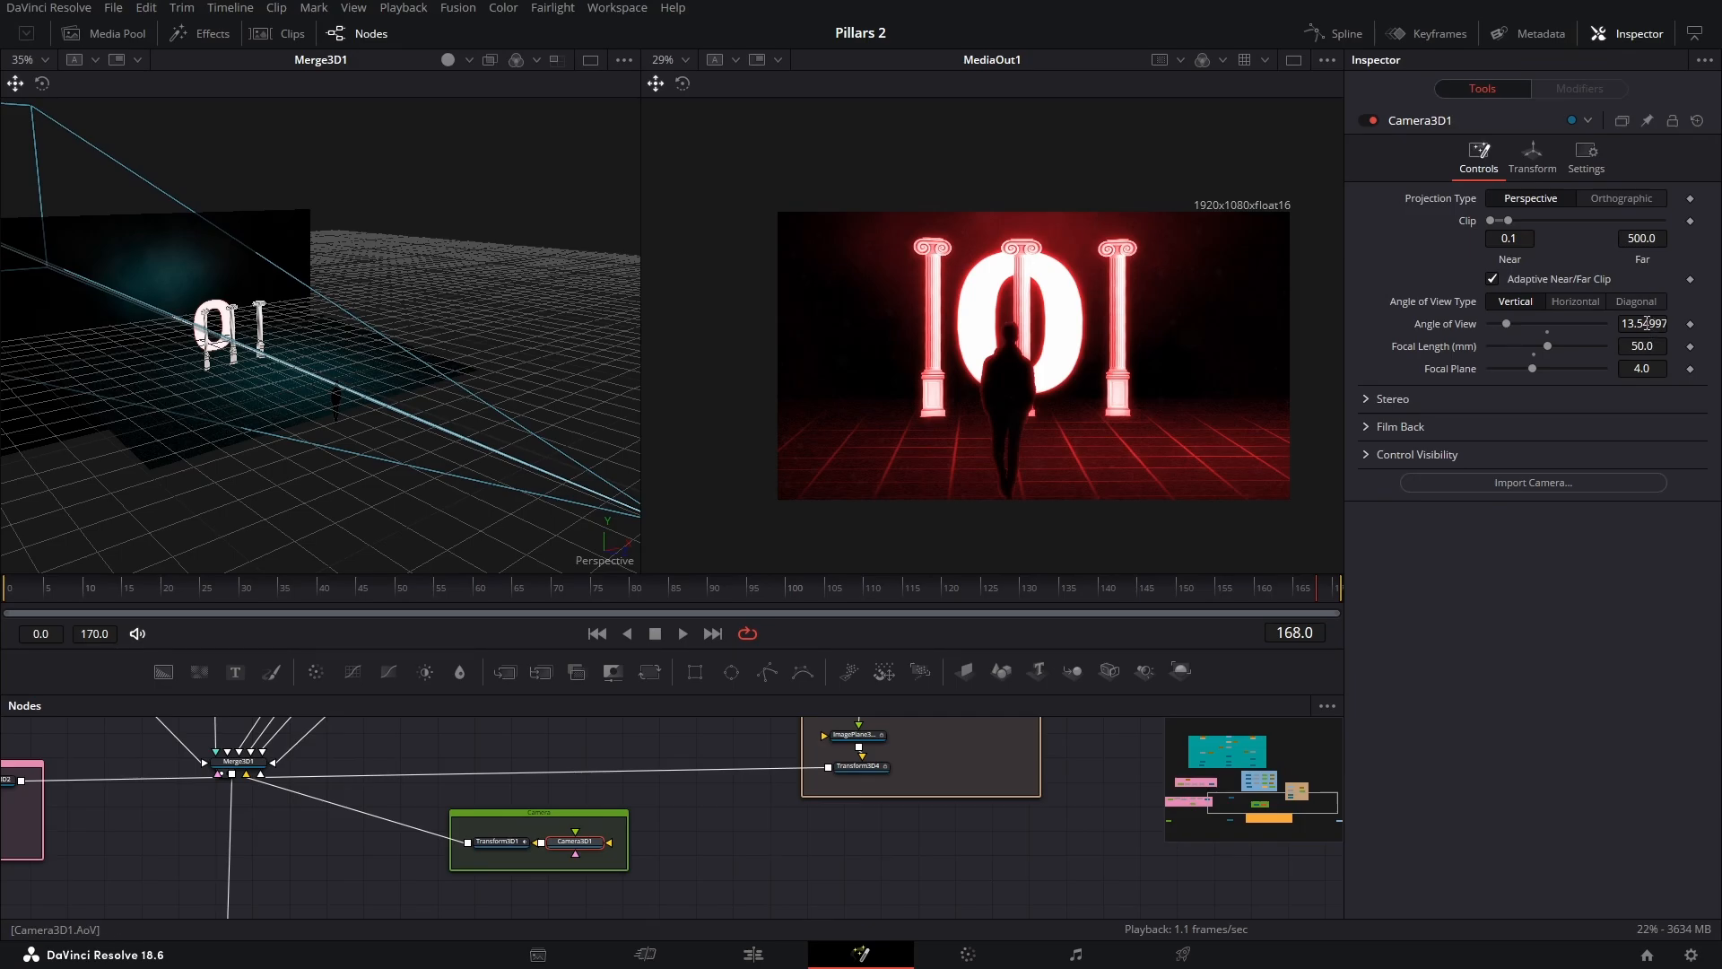
pyautogui.click(1535, 150)
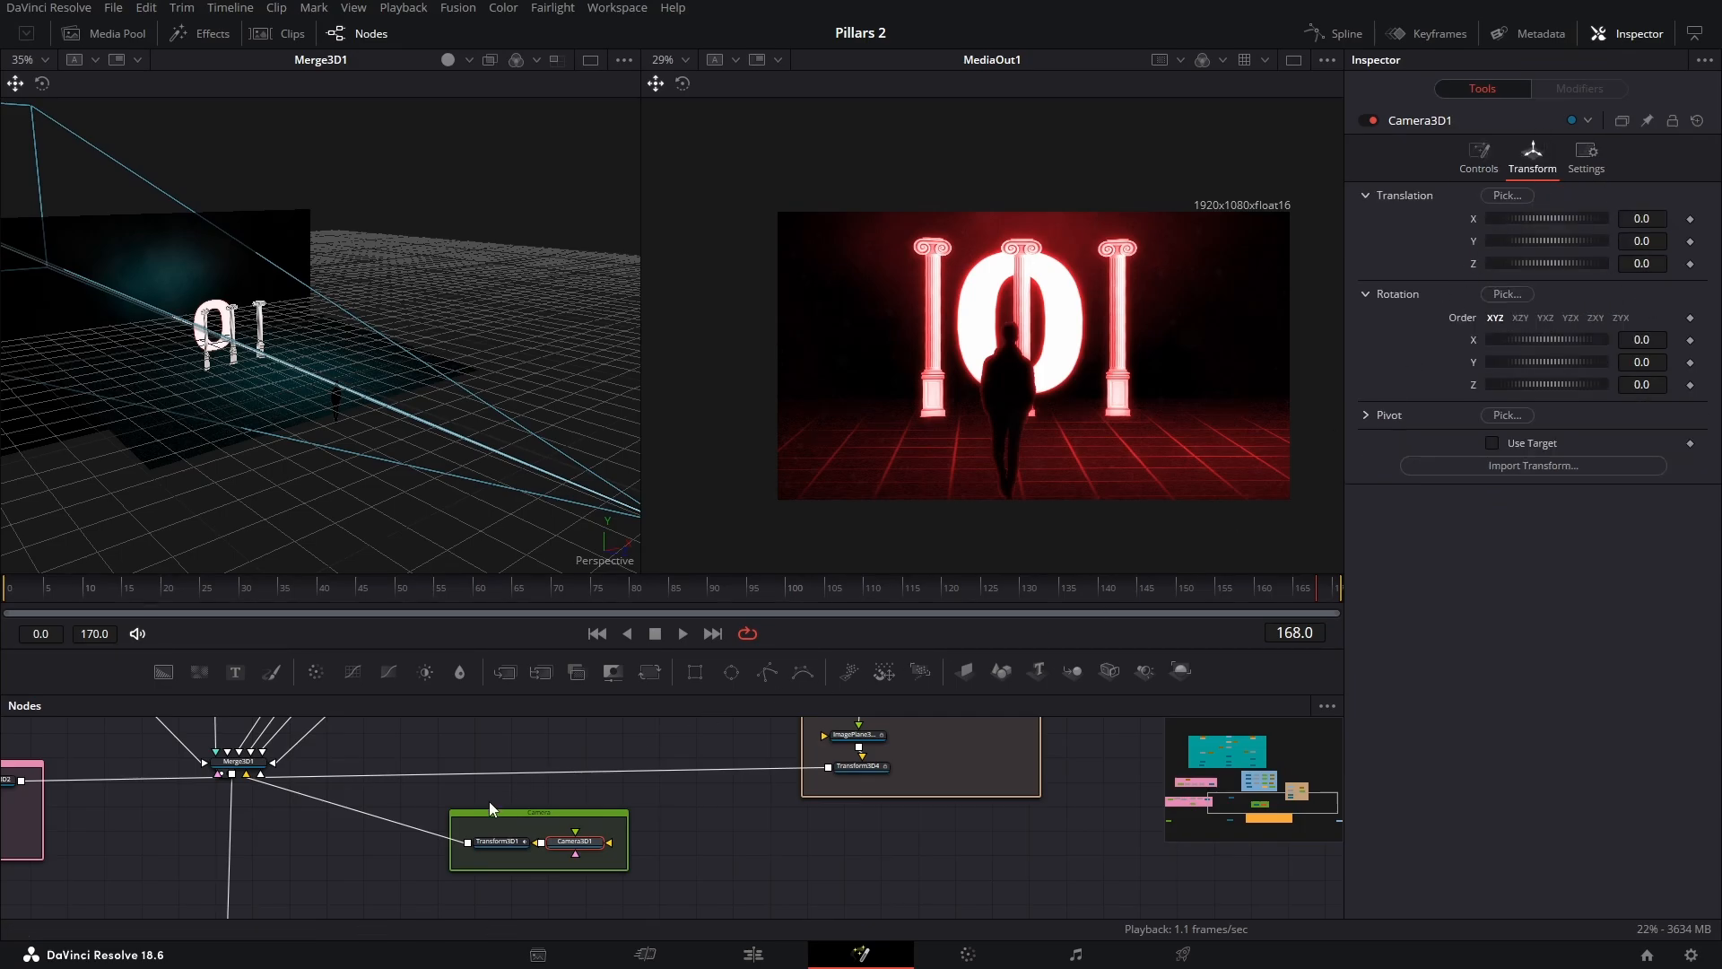
# Select Transform3D1 and examine its translation and Y rotation keyframes at frames 0 and 170
pyautogui.click(499, 841)
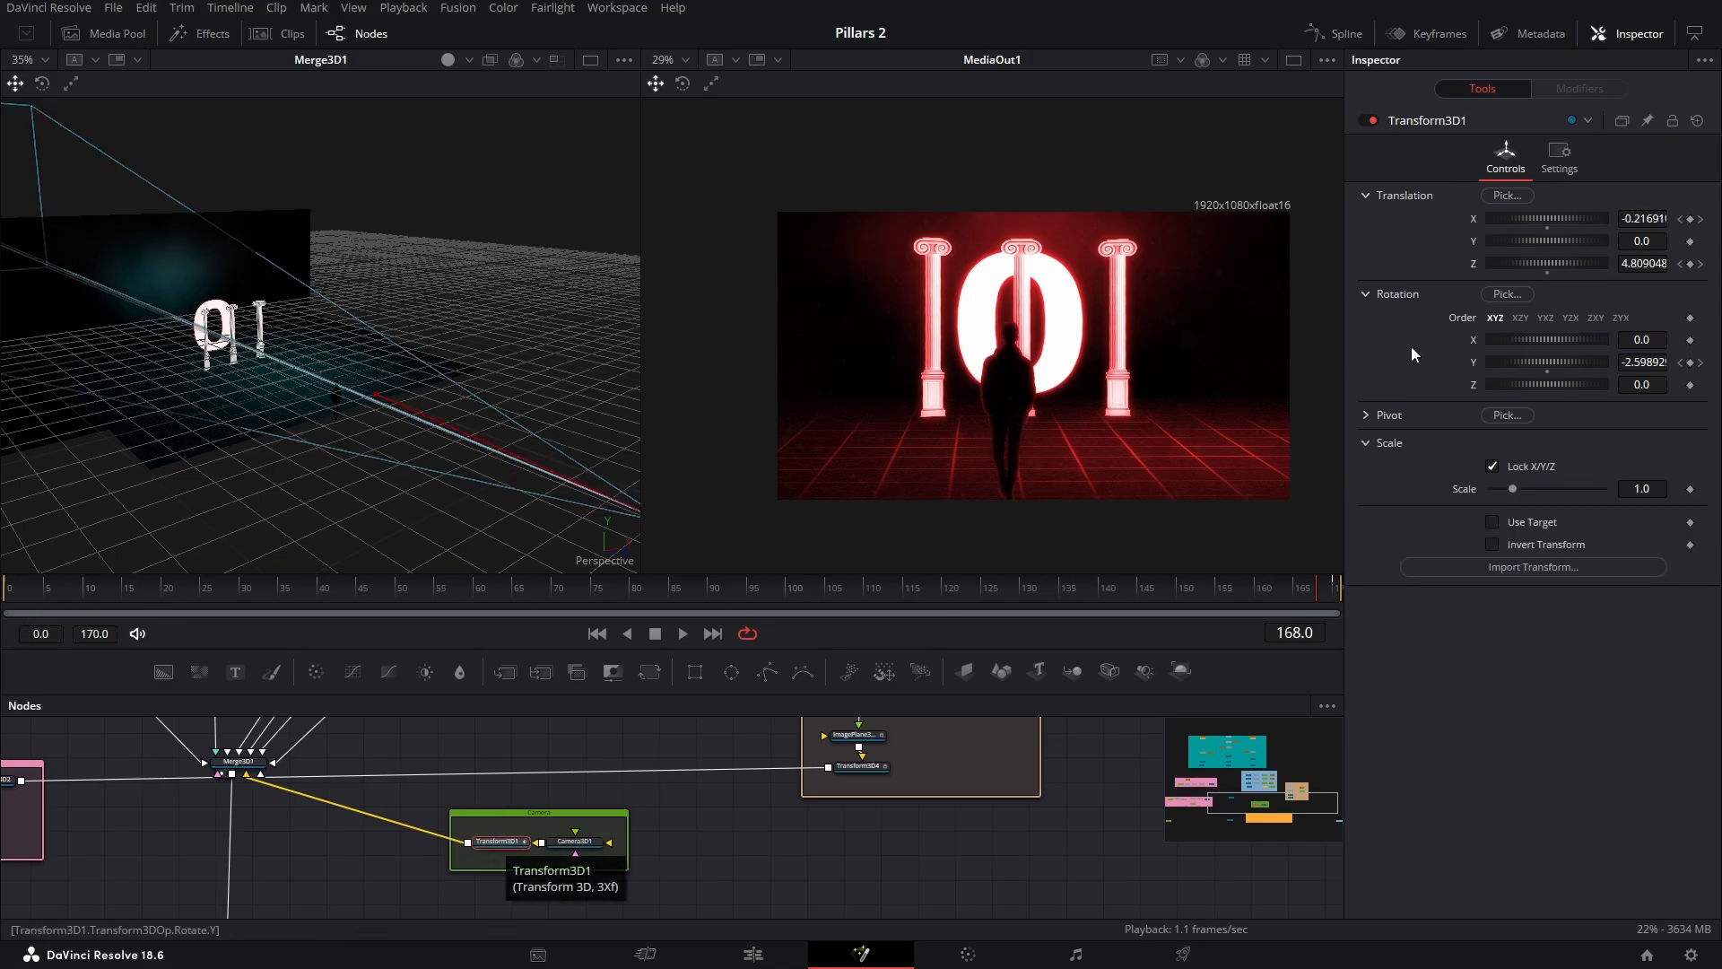
pyautogui.press('Home')
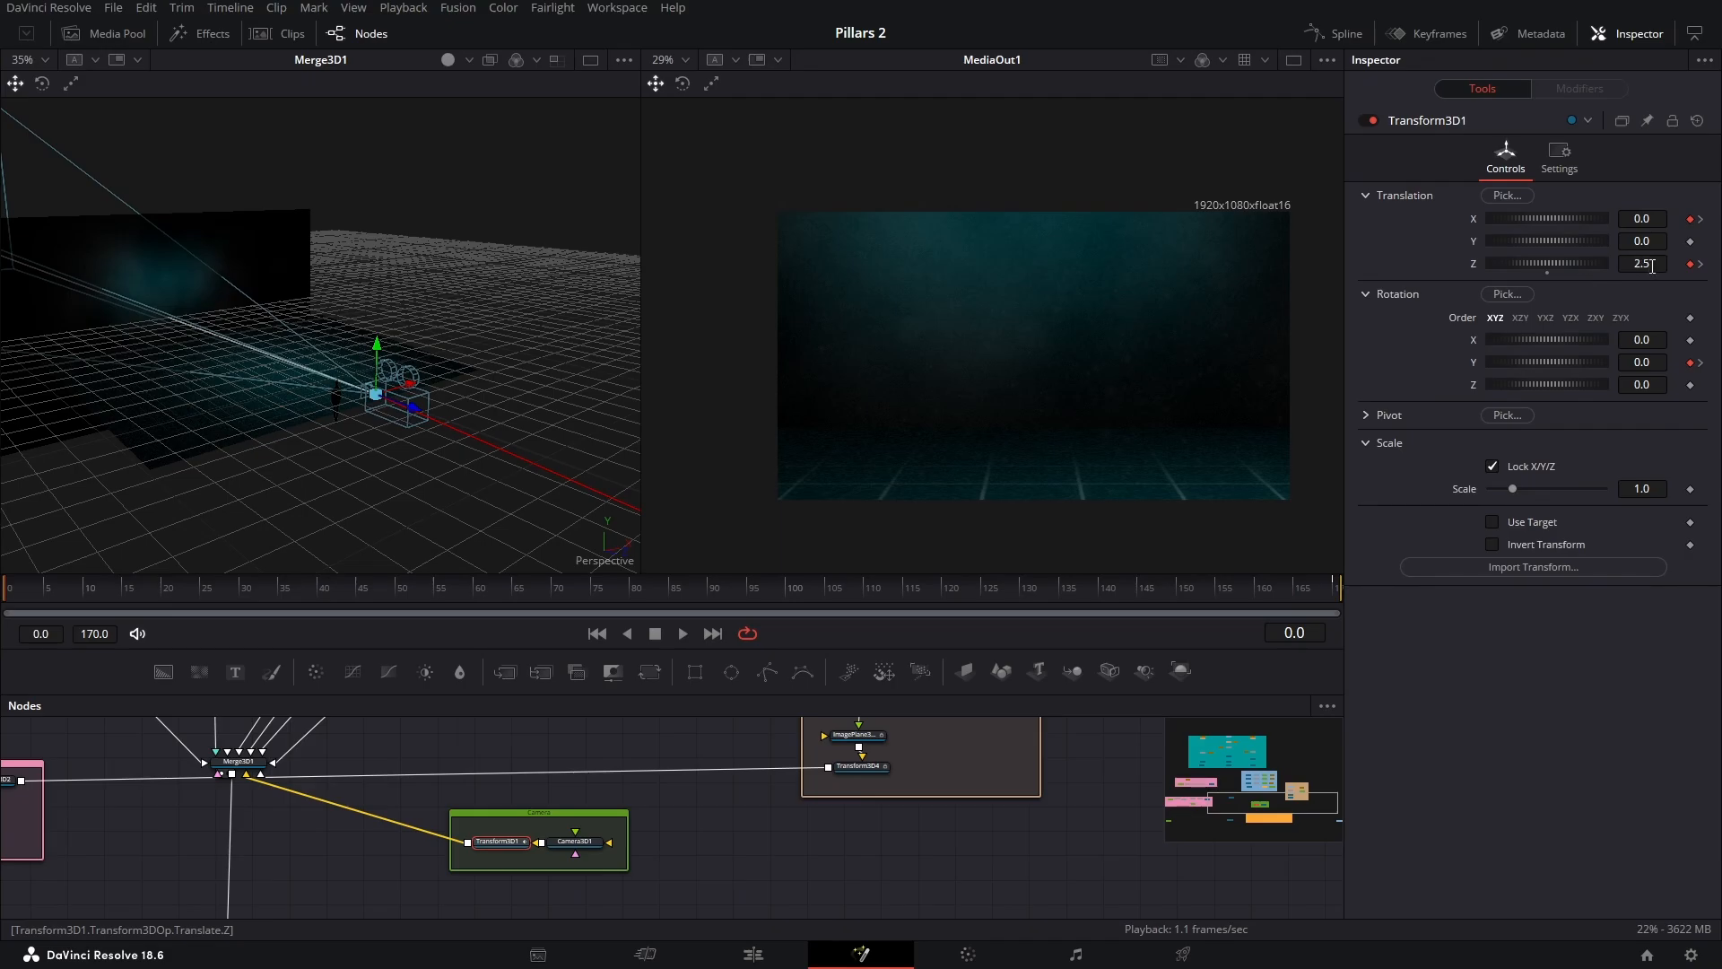
pyautogui.click(1701, 266)
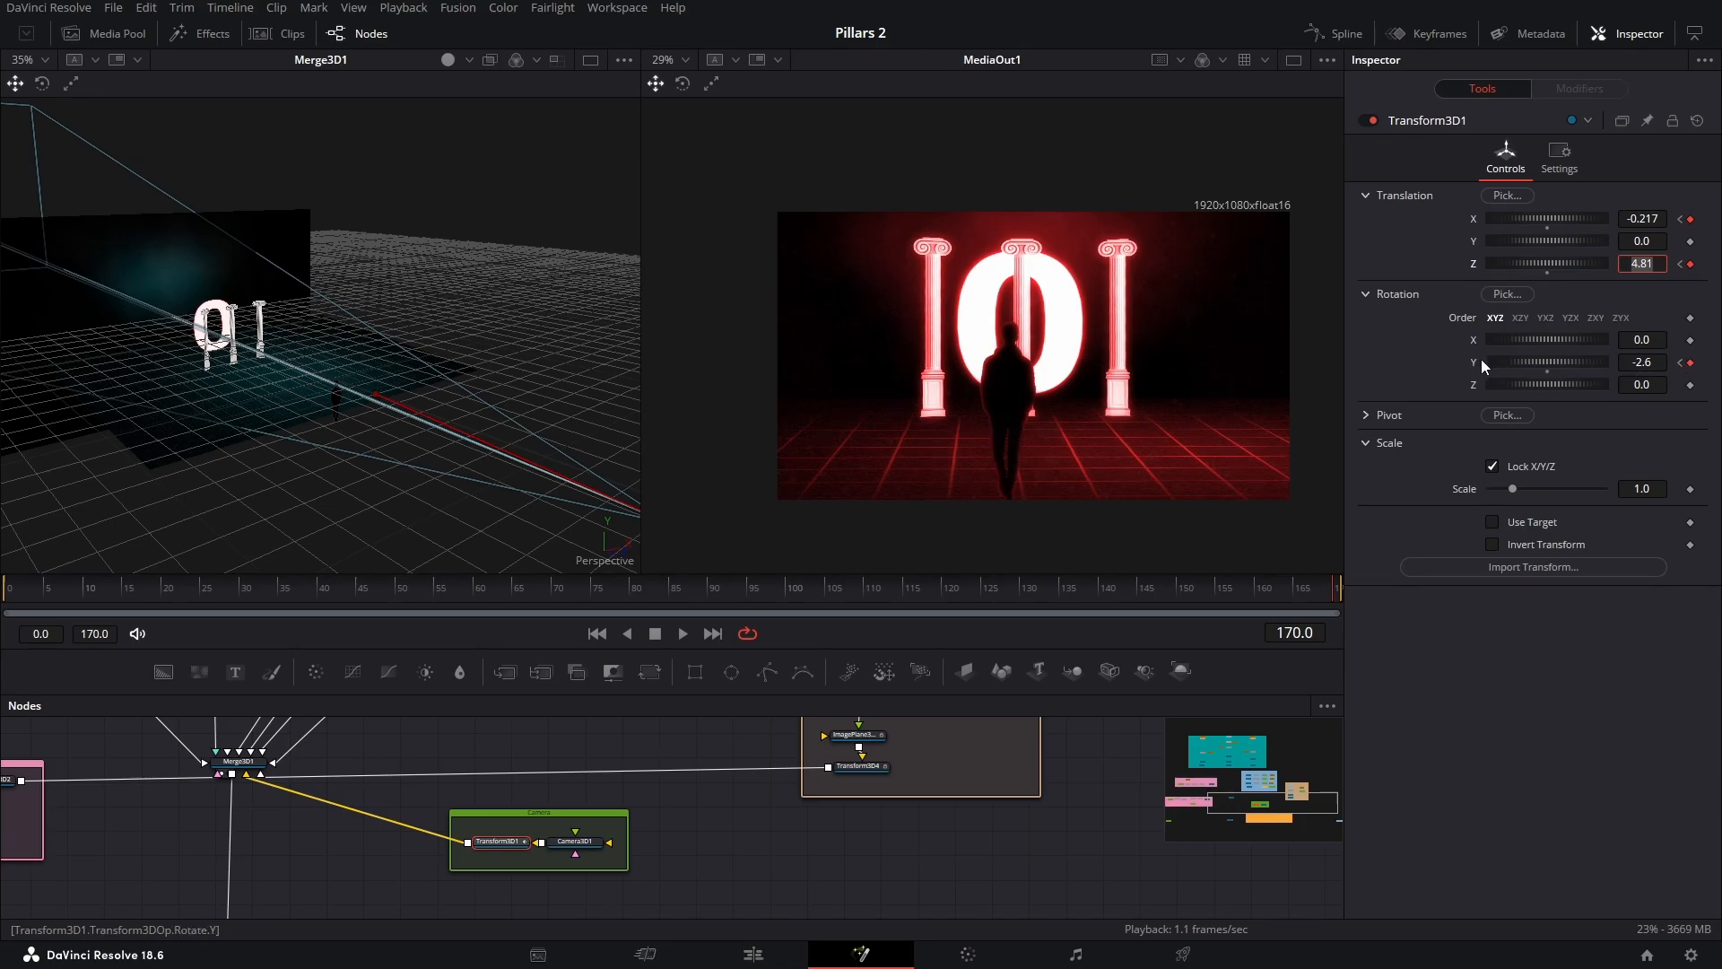
# Scrub the whole timeline from frame 0 to 170 to examine the camera move driven by Transform3D1
pyautogui.moveTo(670, 827); pyautogui.dragTo(698, 751)
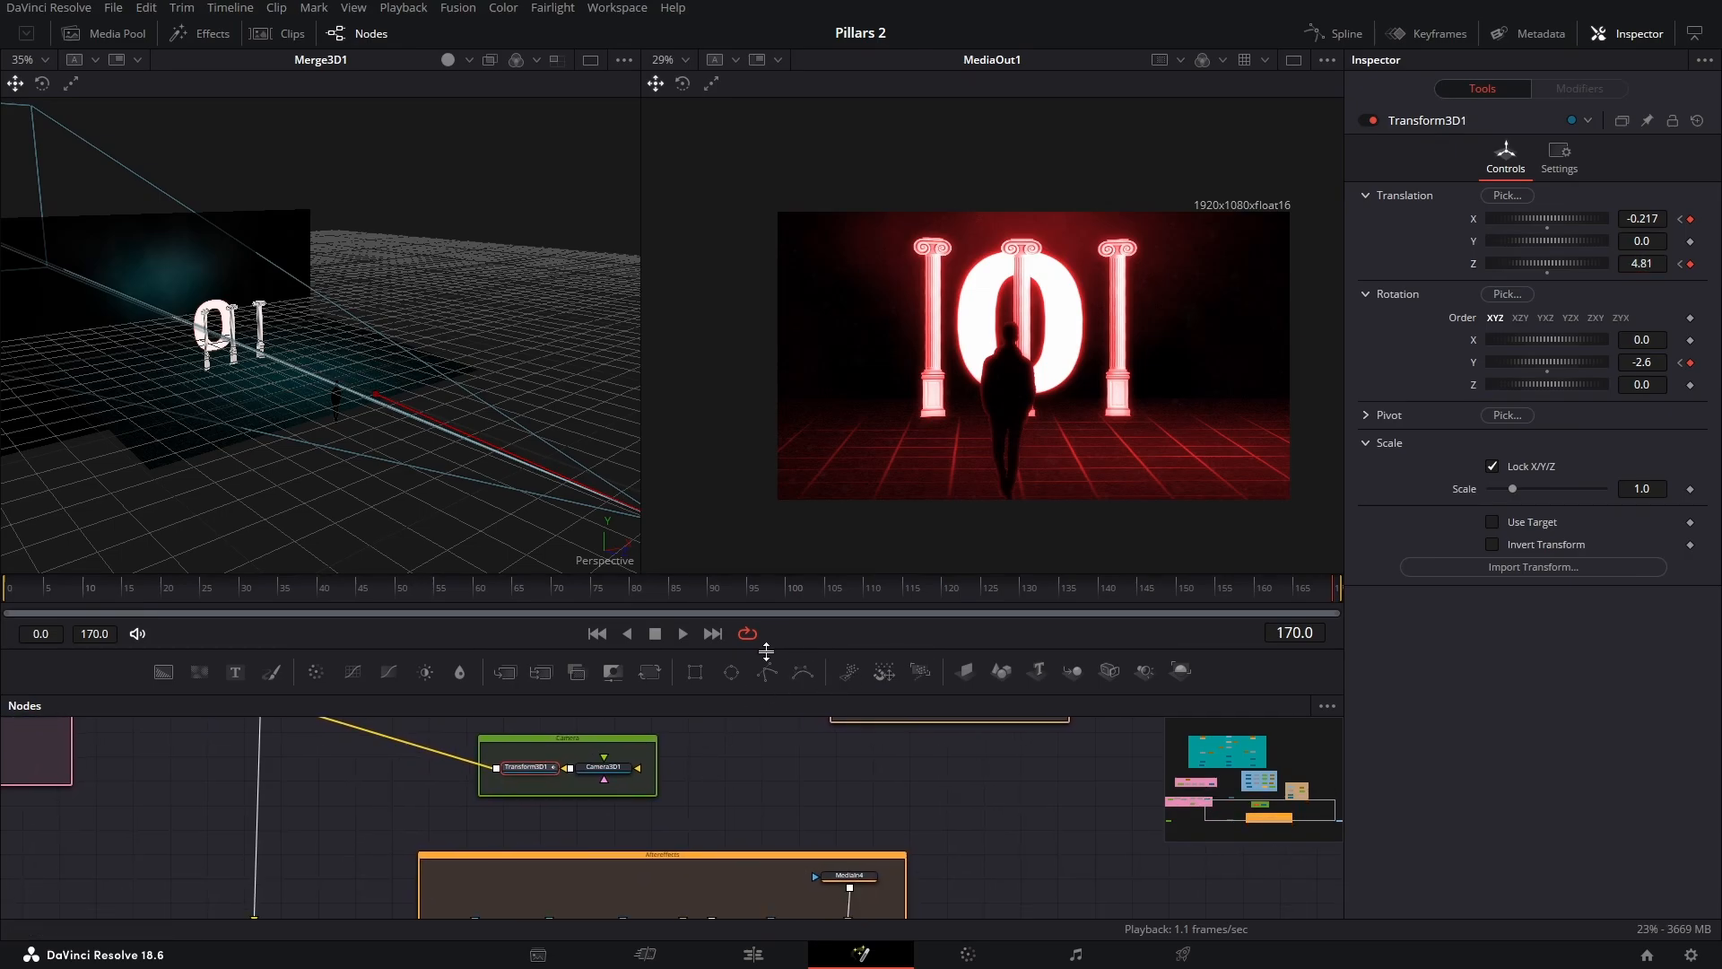
pyautogui.moveTo(26, 592); pyautogui.dragTo(2, 596)
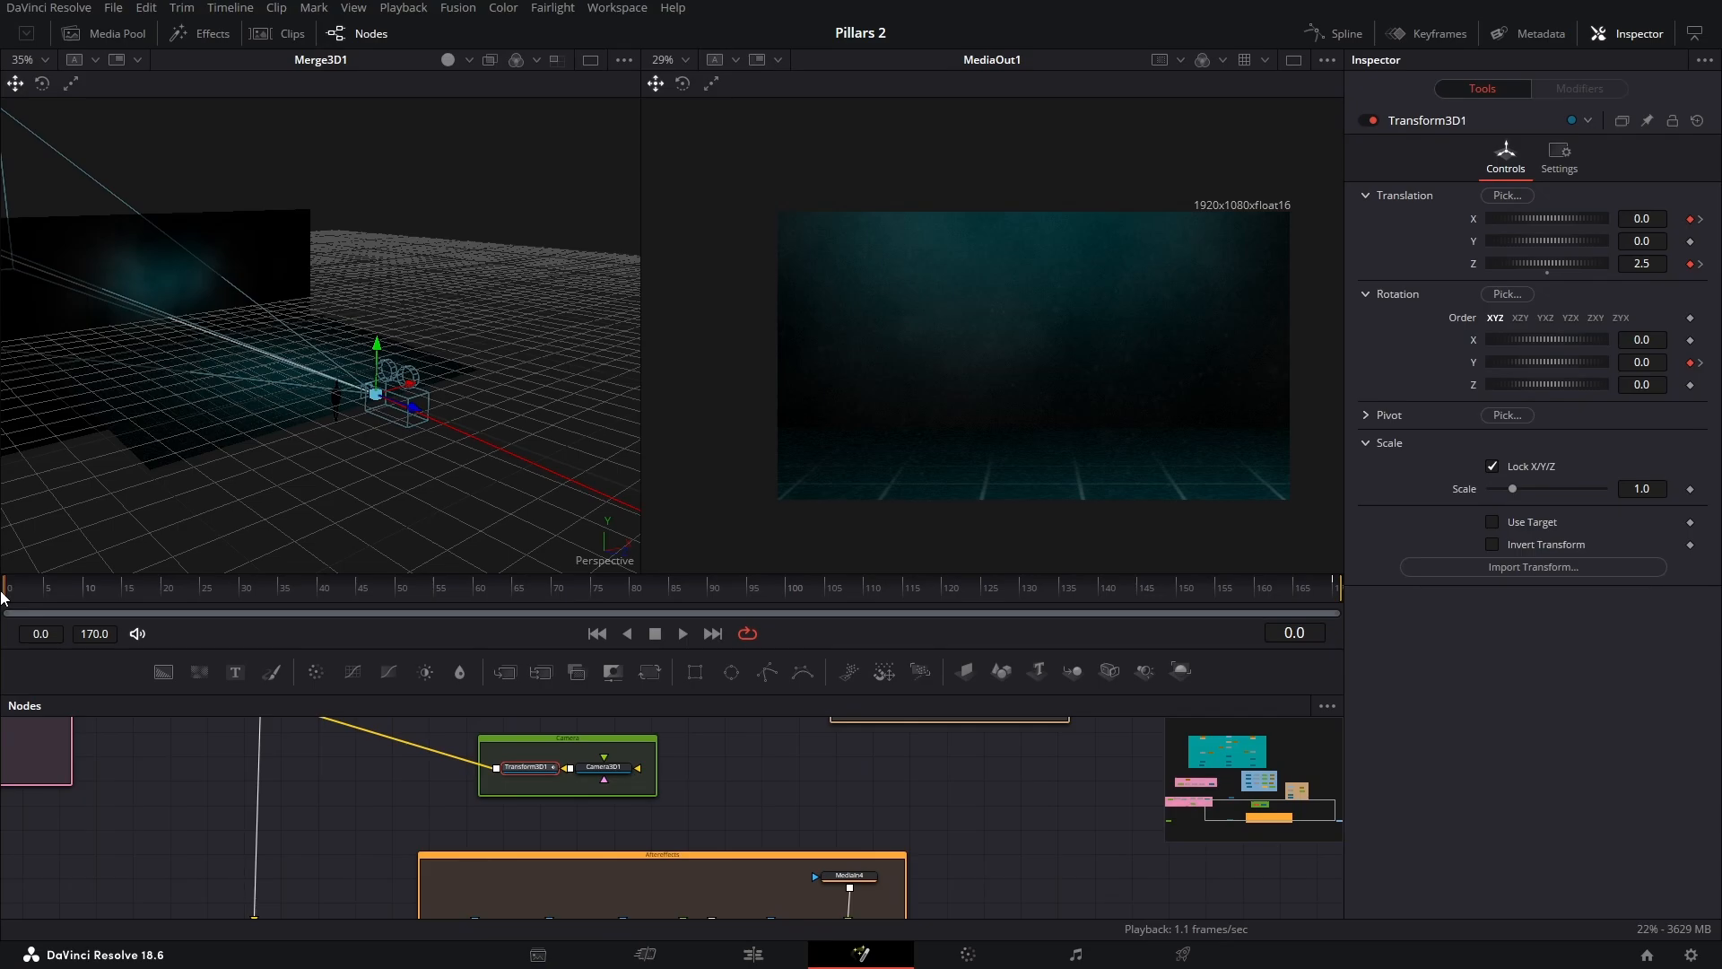
pyautogui.moveTo(4, 596); pyautogui.dragTo(1348, 614)
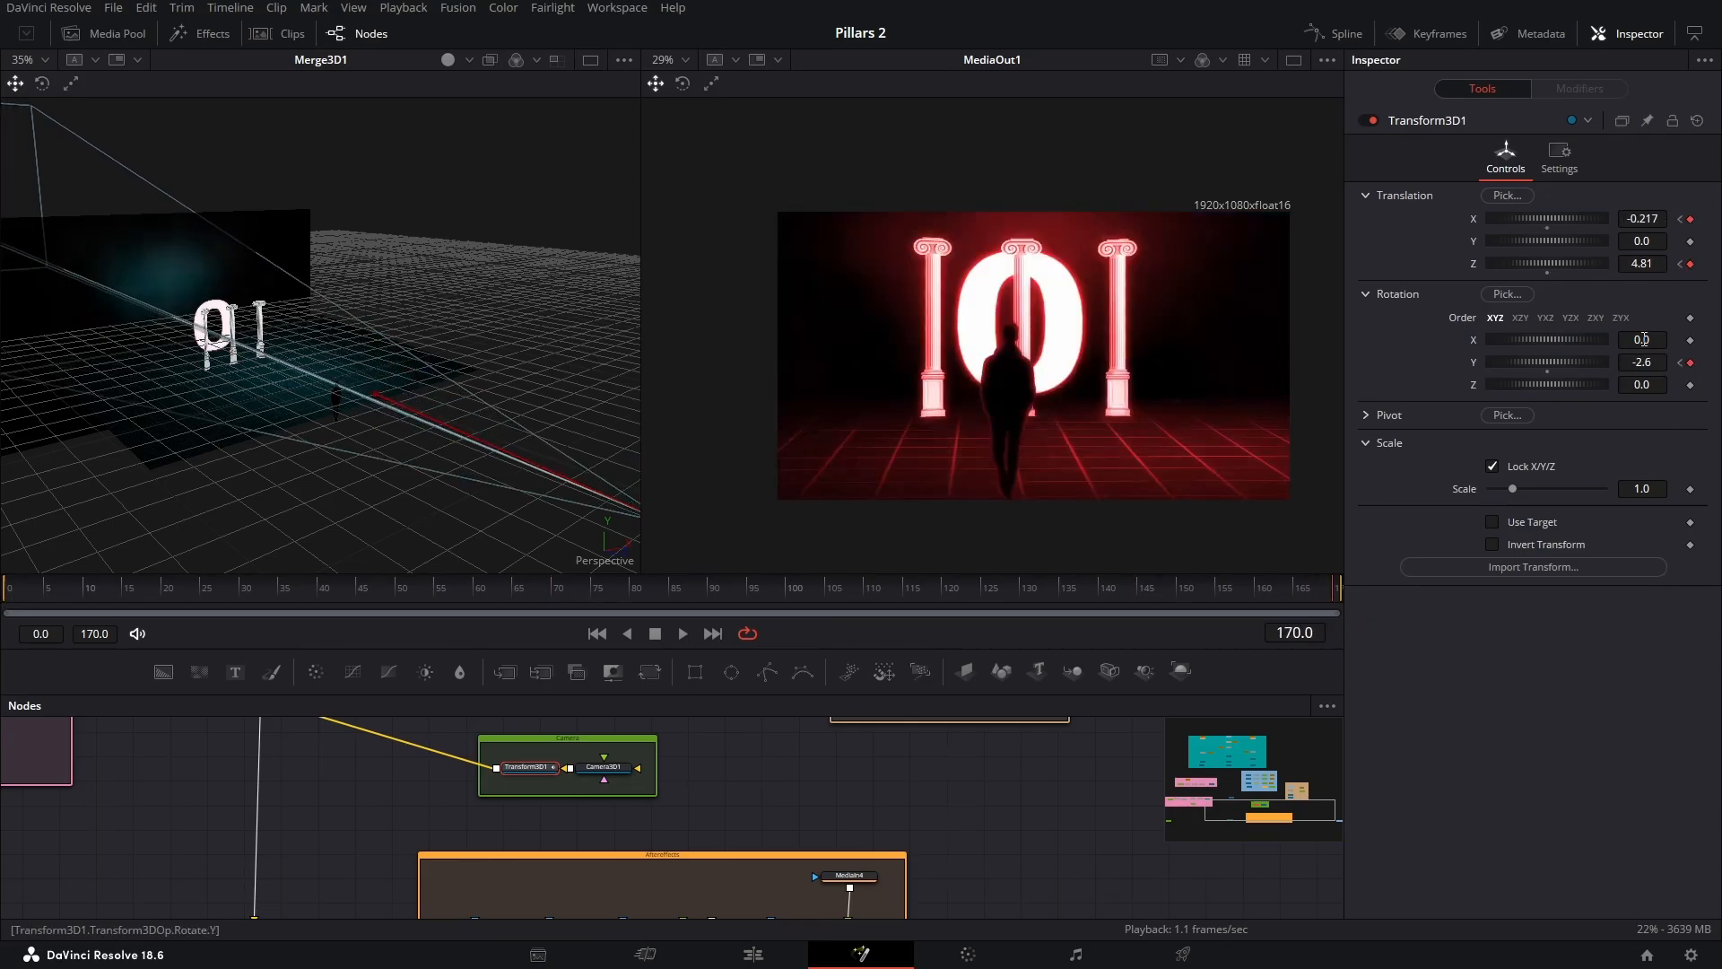
# Show the Renderer3D1 output in a single viewer to inspect the render before the Aftereffects group
pyautogui.moveTo(779, 786); pyautogui.dragTo(826, 677)
pyautogui.moveTo(456, 757); pyautogui.dragTo(423, 786)
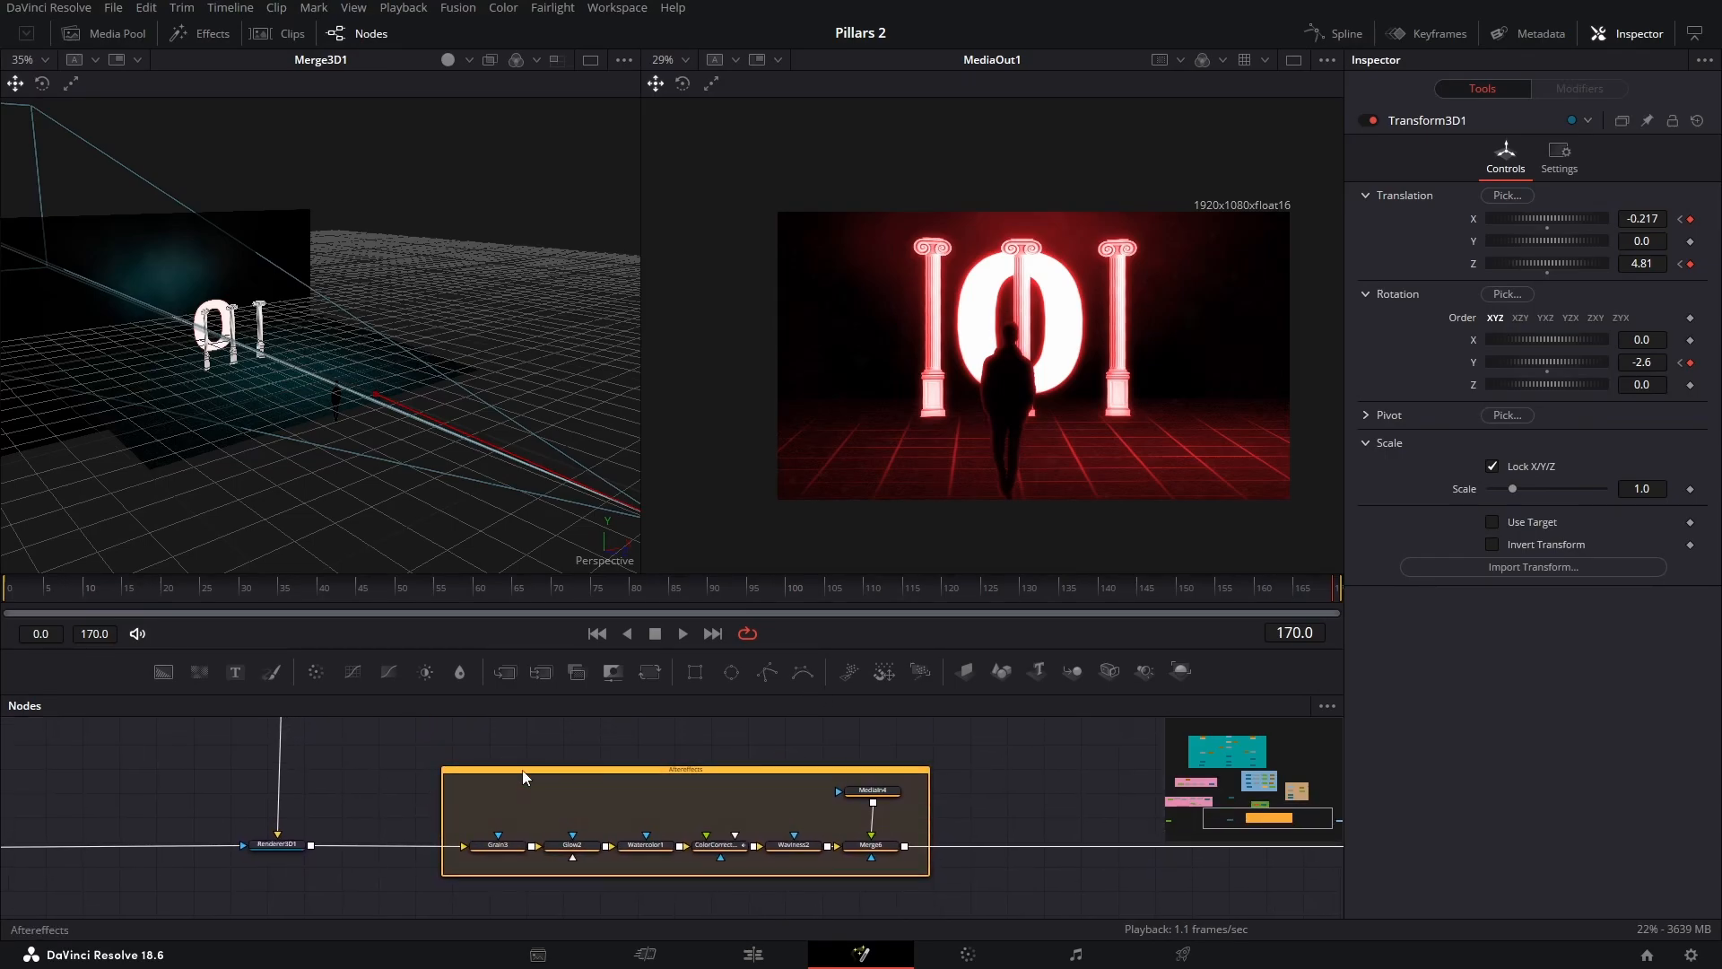
pyautogui.click(278, 844)
pyautogui.press('1')
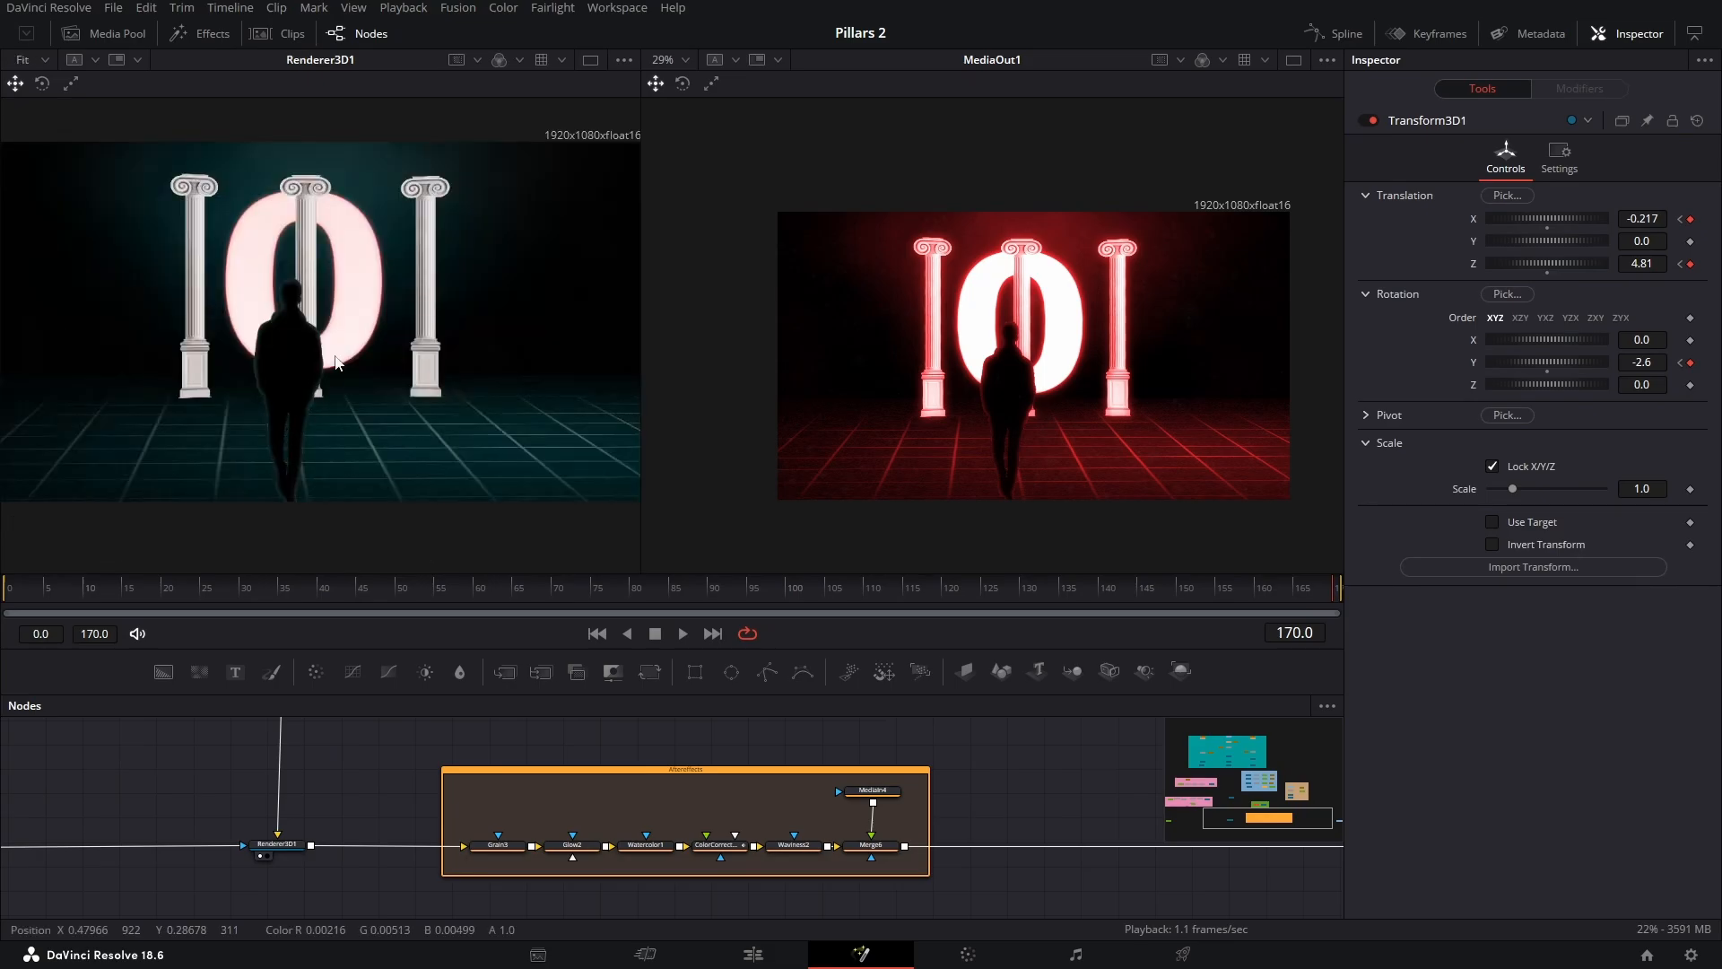
pyautogui.click(1294, 63)
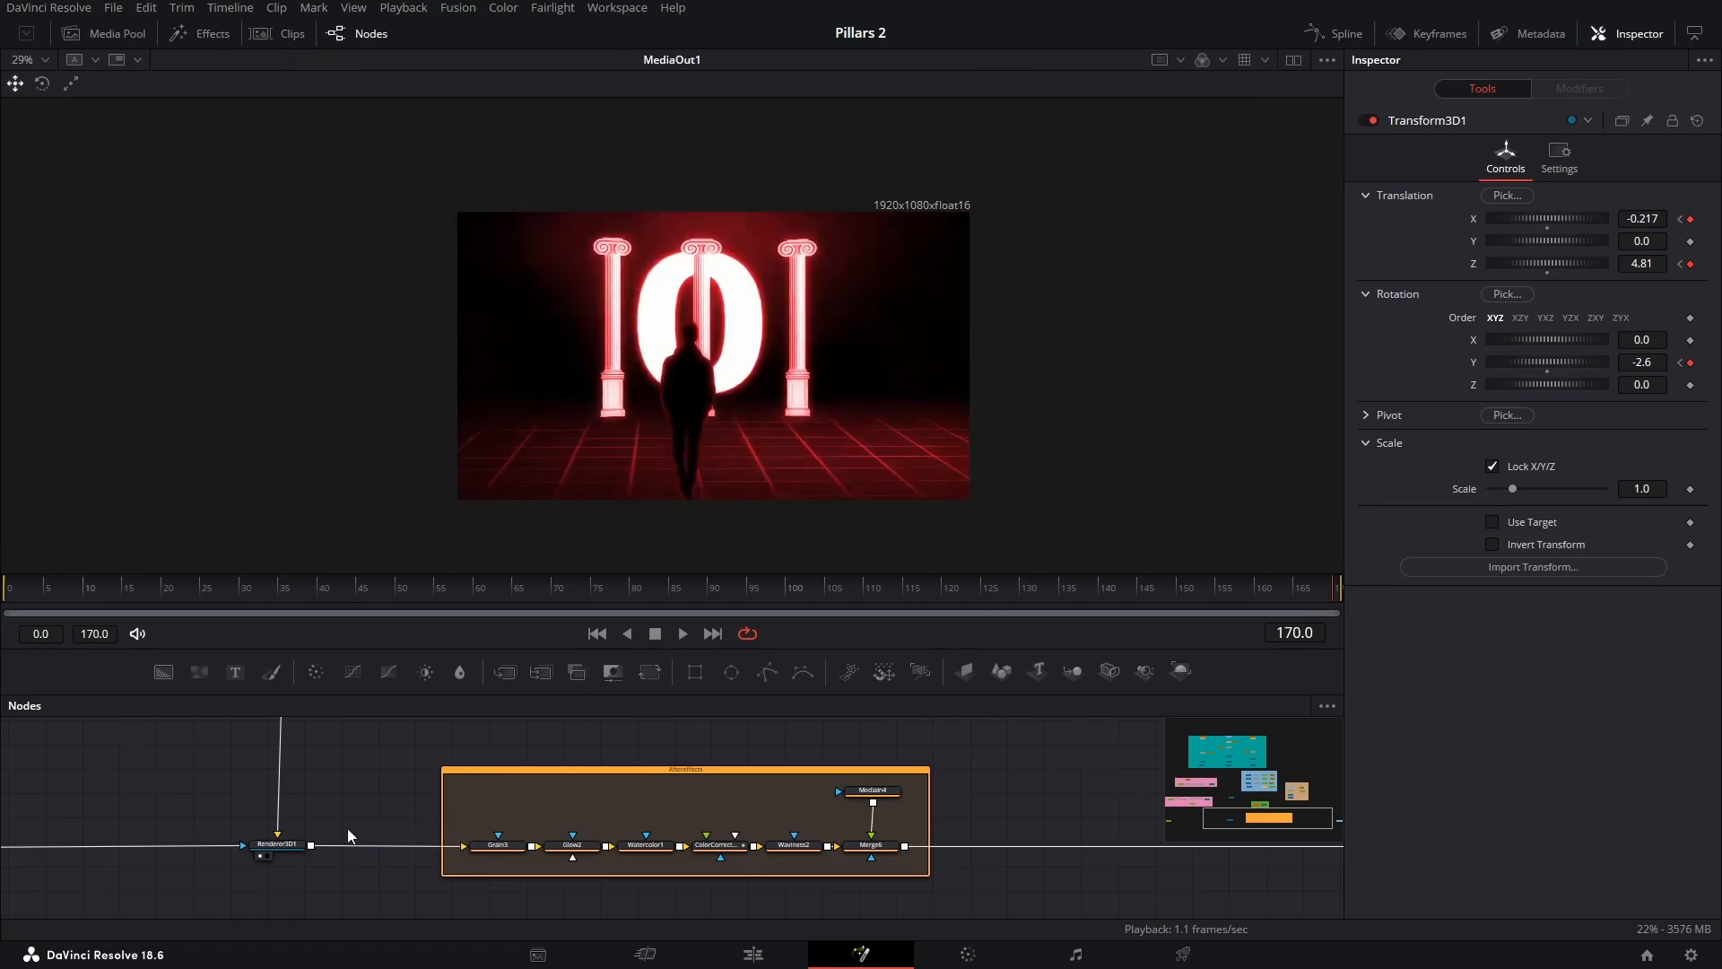
pyautogui.click(278, 844)
pyautogui.press('1')
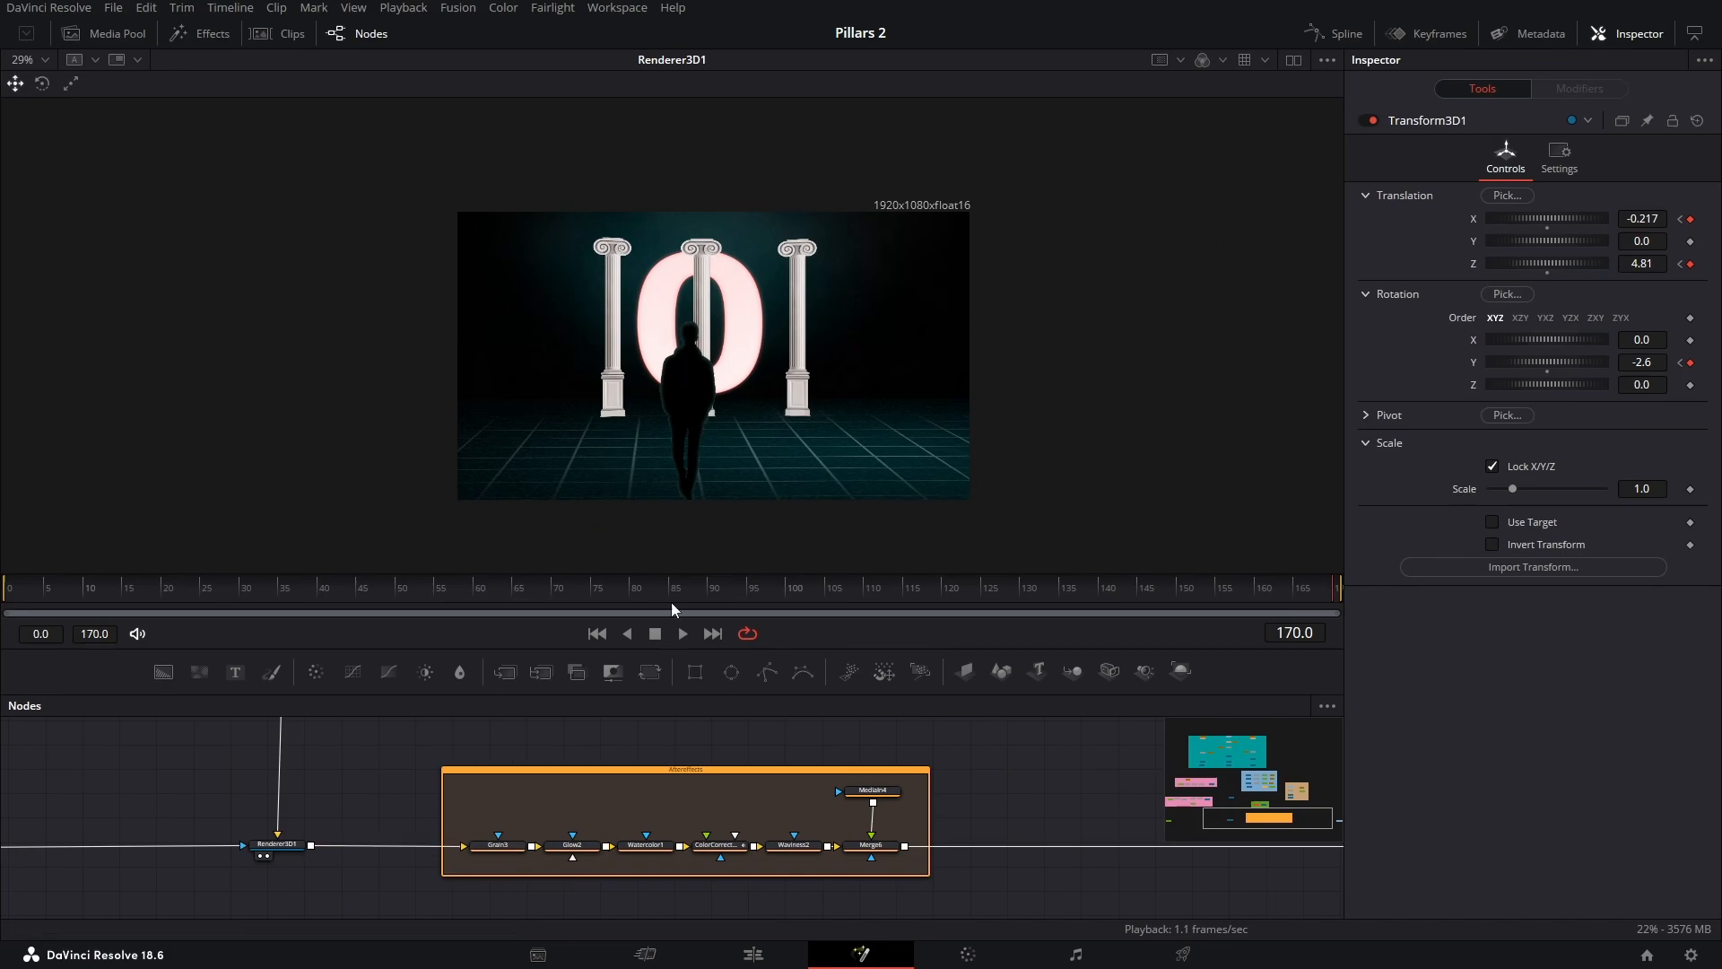
# View the Grain3 and Glow2 outputs in turn and examine each node's settings
pyautogui.moveTo(503, 850); pyautogui.dragTo(574, 454)
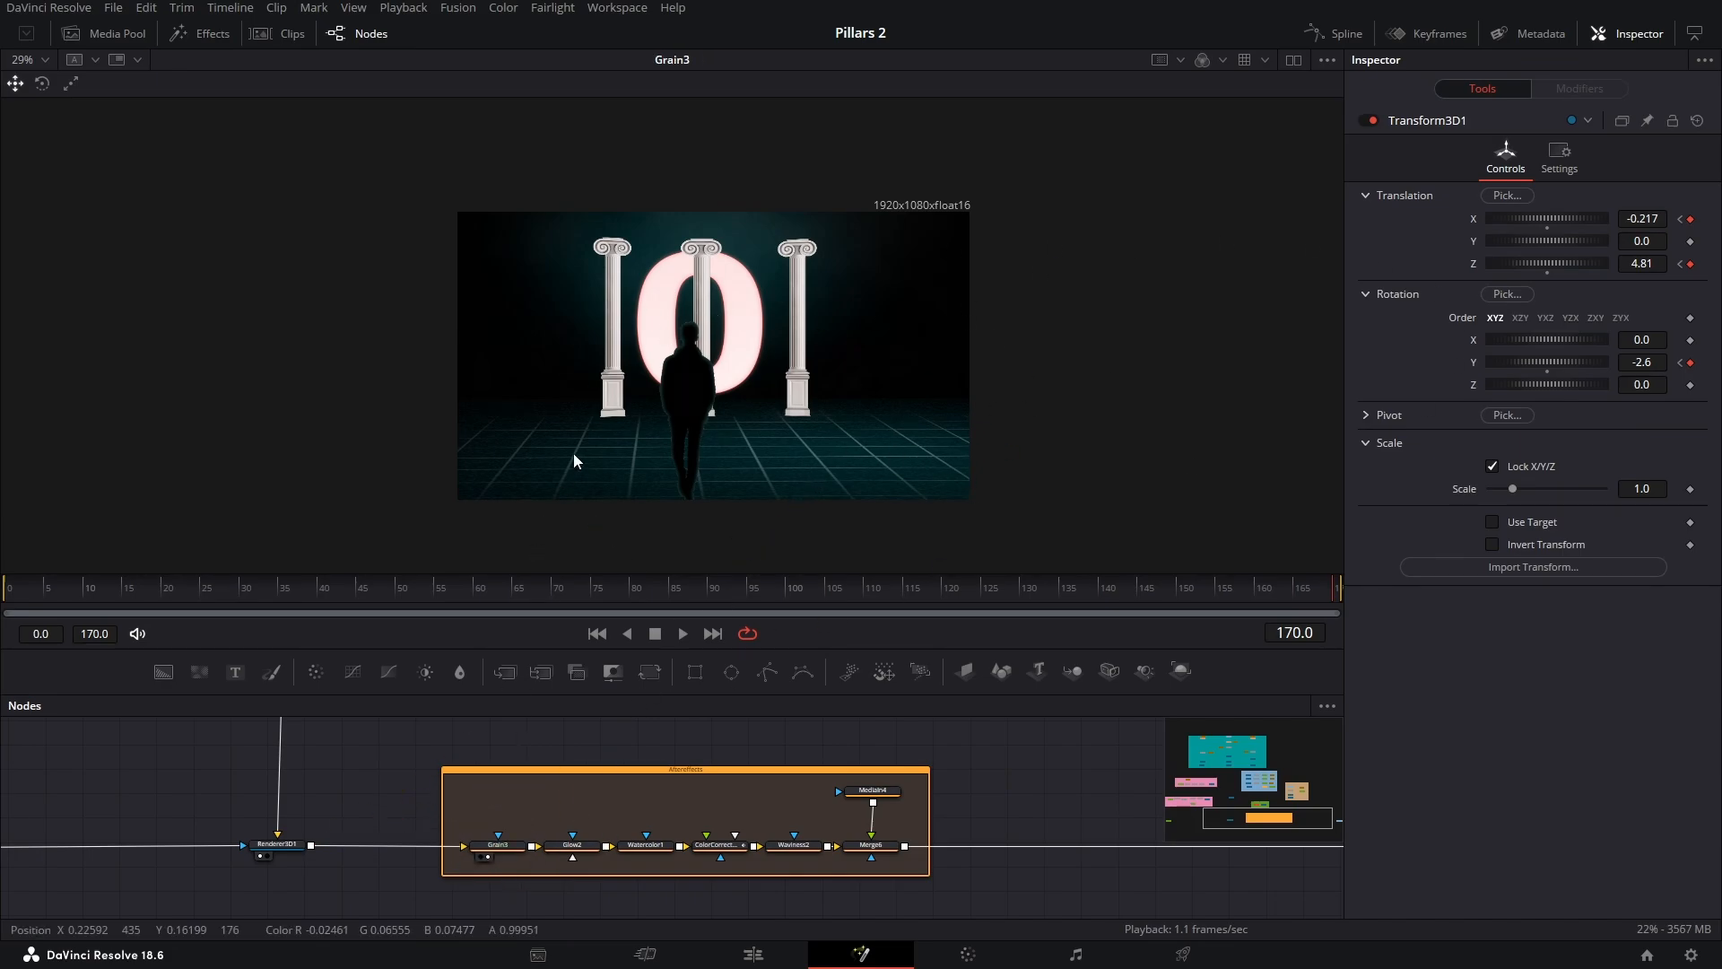
pyautogui.click(501, 848)
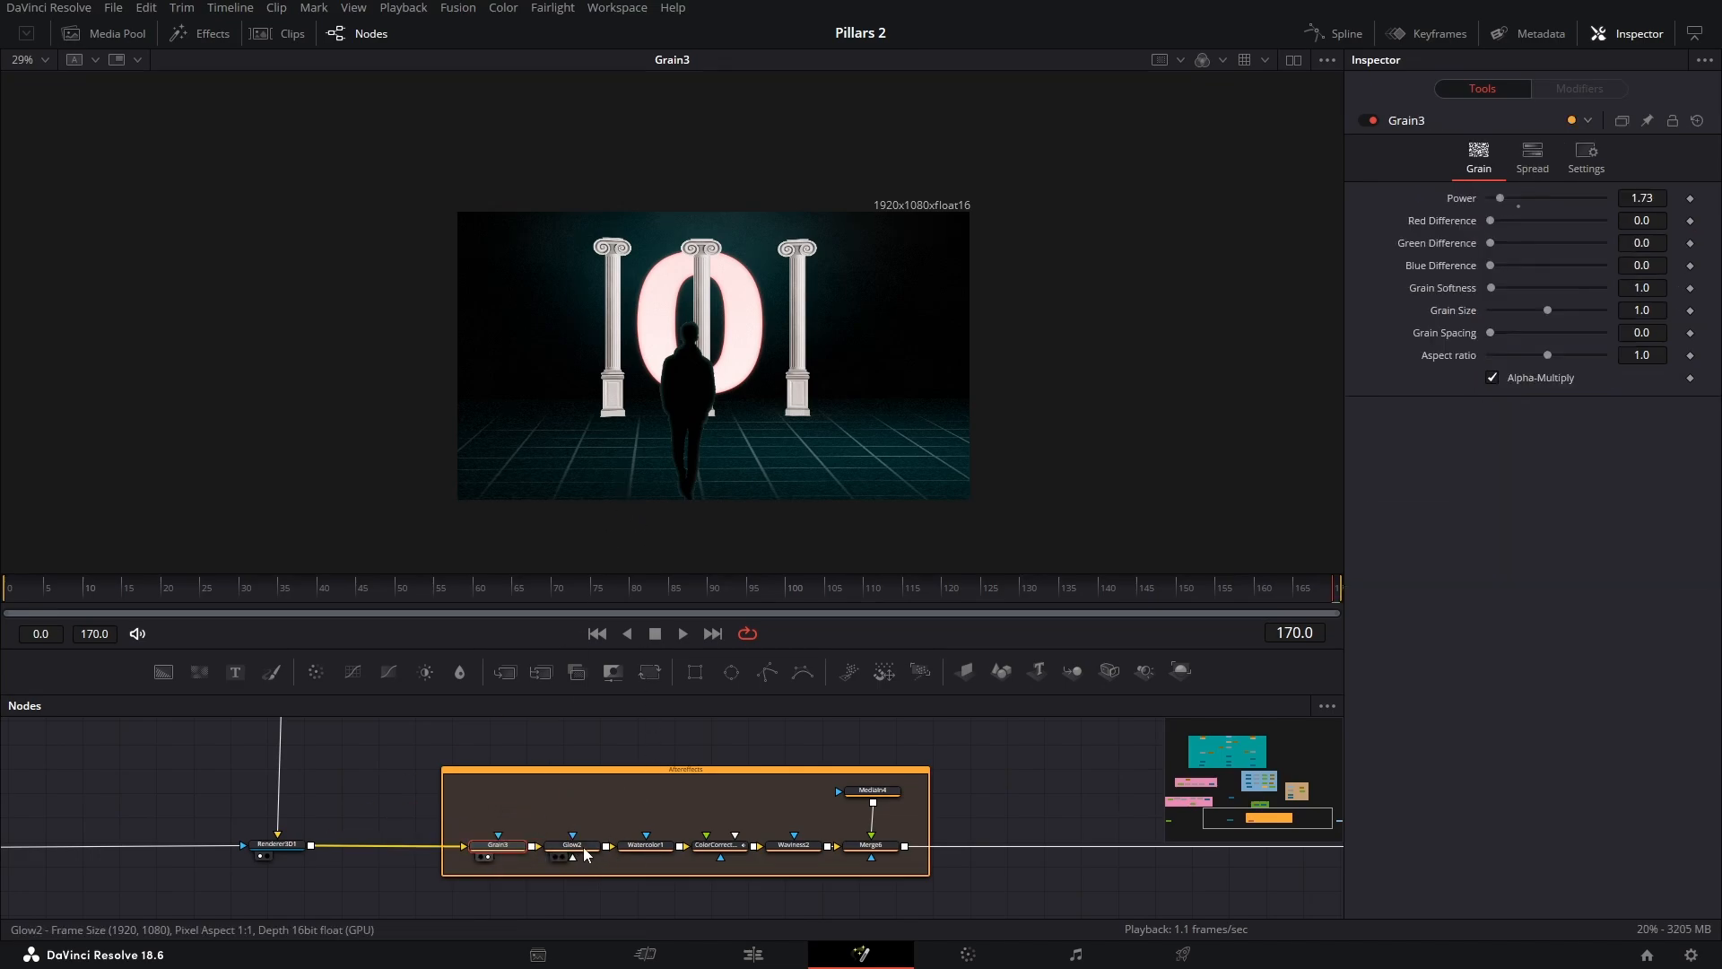
pyautogui.moveTo(586, 854); pyautogui.dragTo(660, 424)
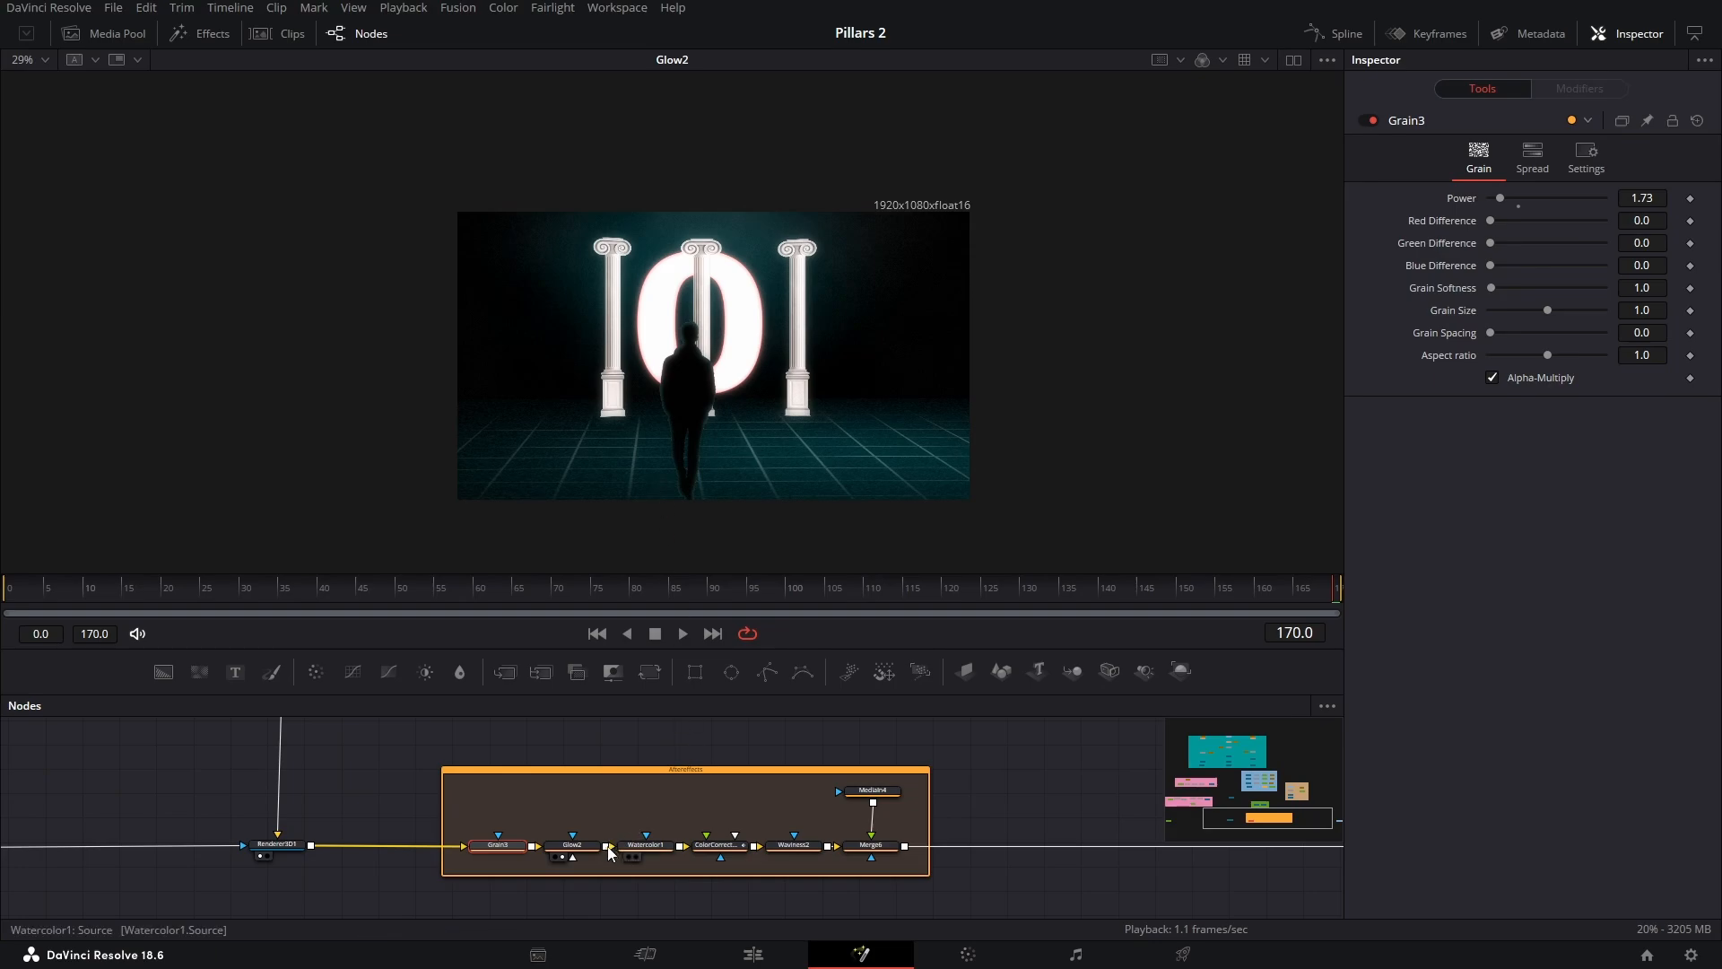
pyautogui.click(574, 845)
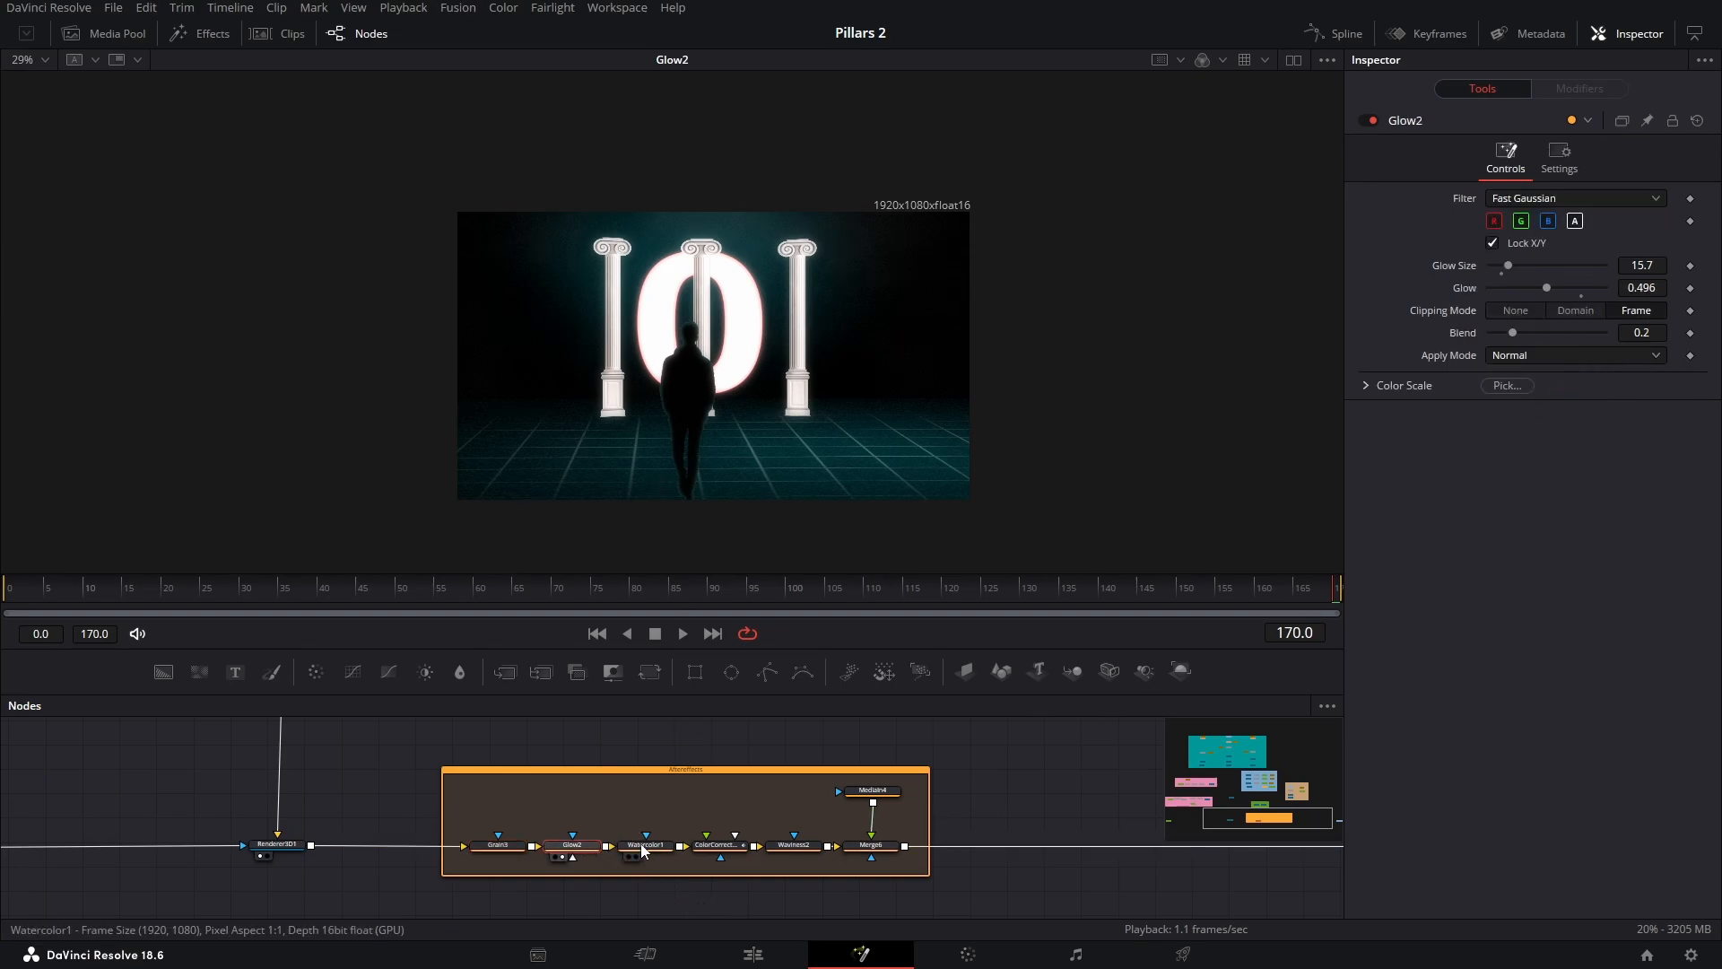
# View the Watercolor1 output, examine its smoothness setting, and inspect the effect close up on the figure and pillars
pyautogui.moveTo(650, 847); pyautogui.dragTo(707, 452)
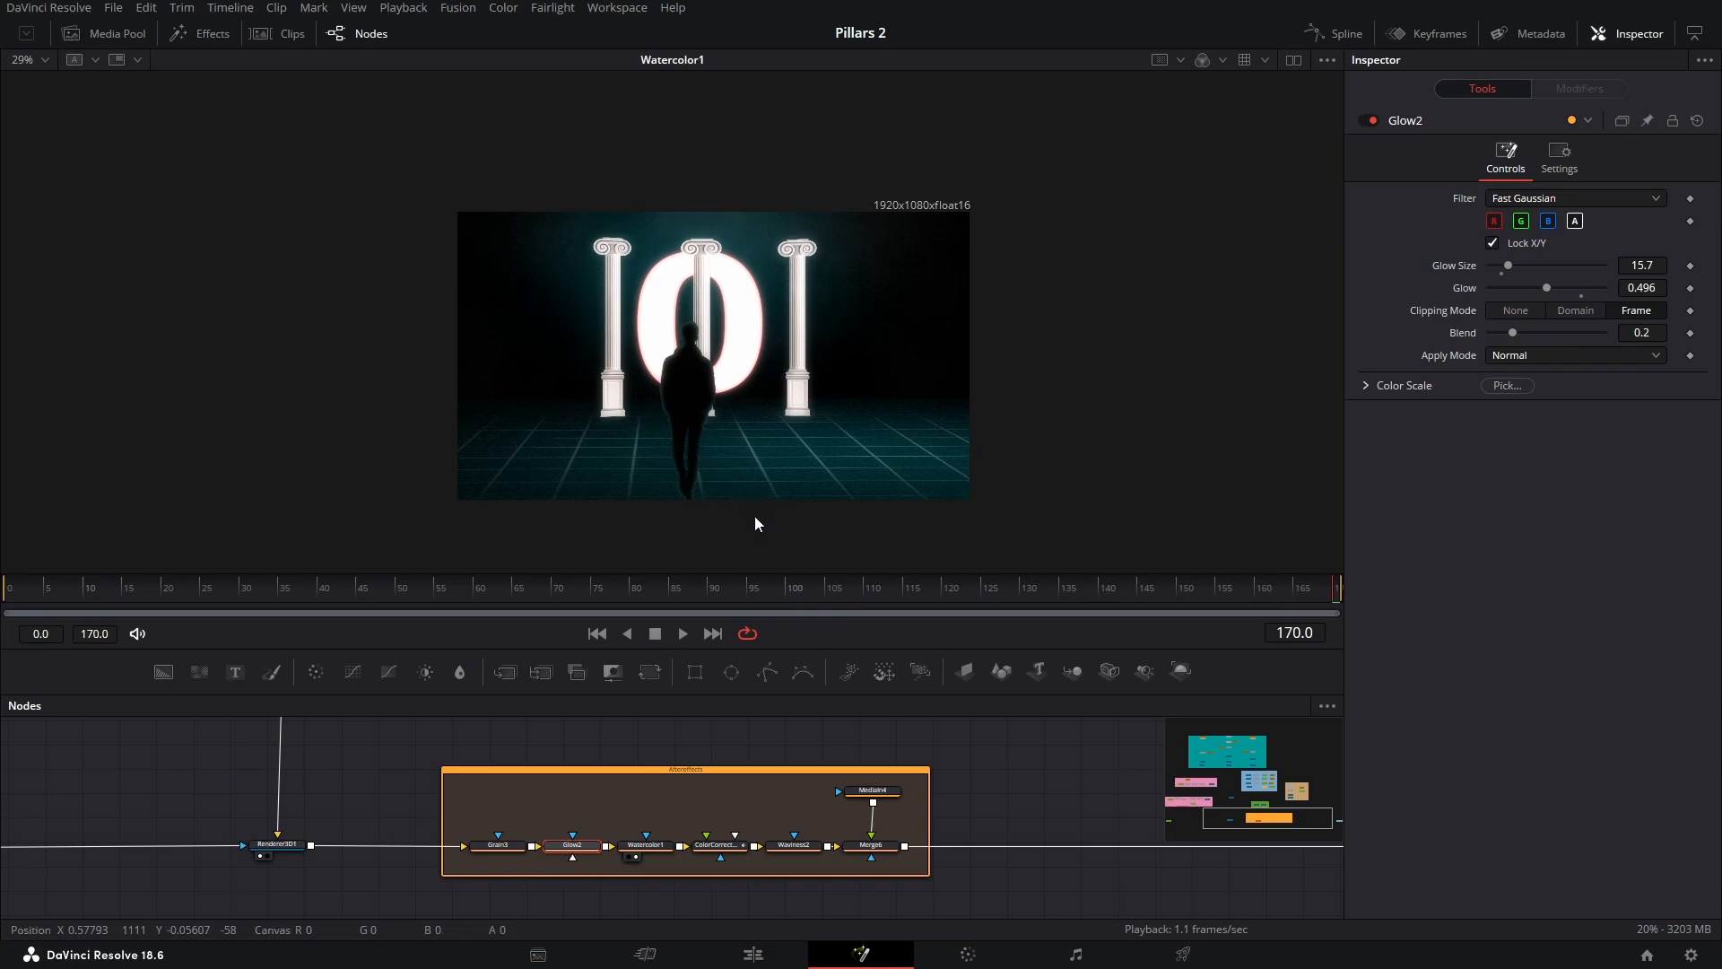
pyautogui.click(645, 844)
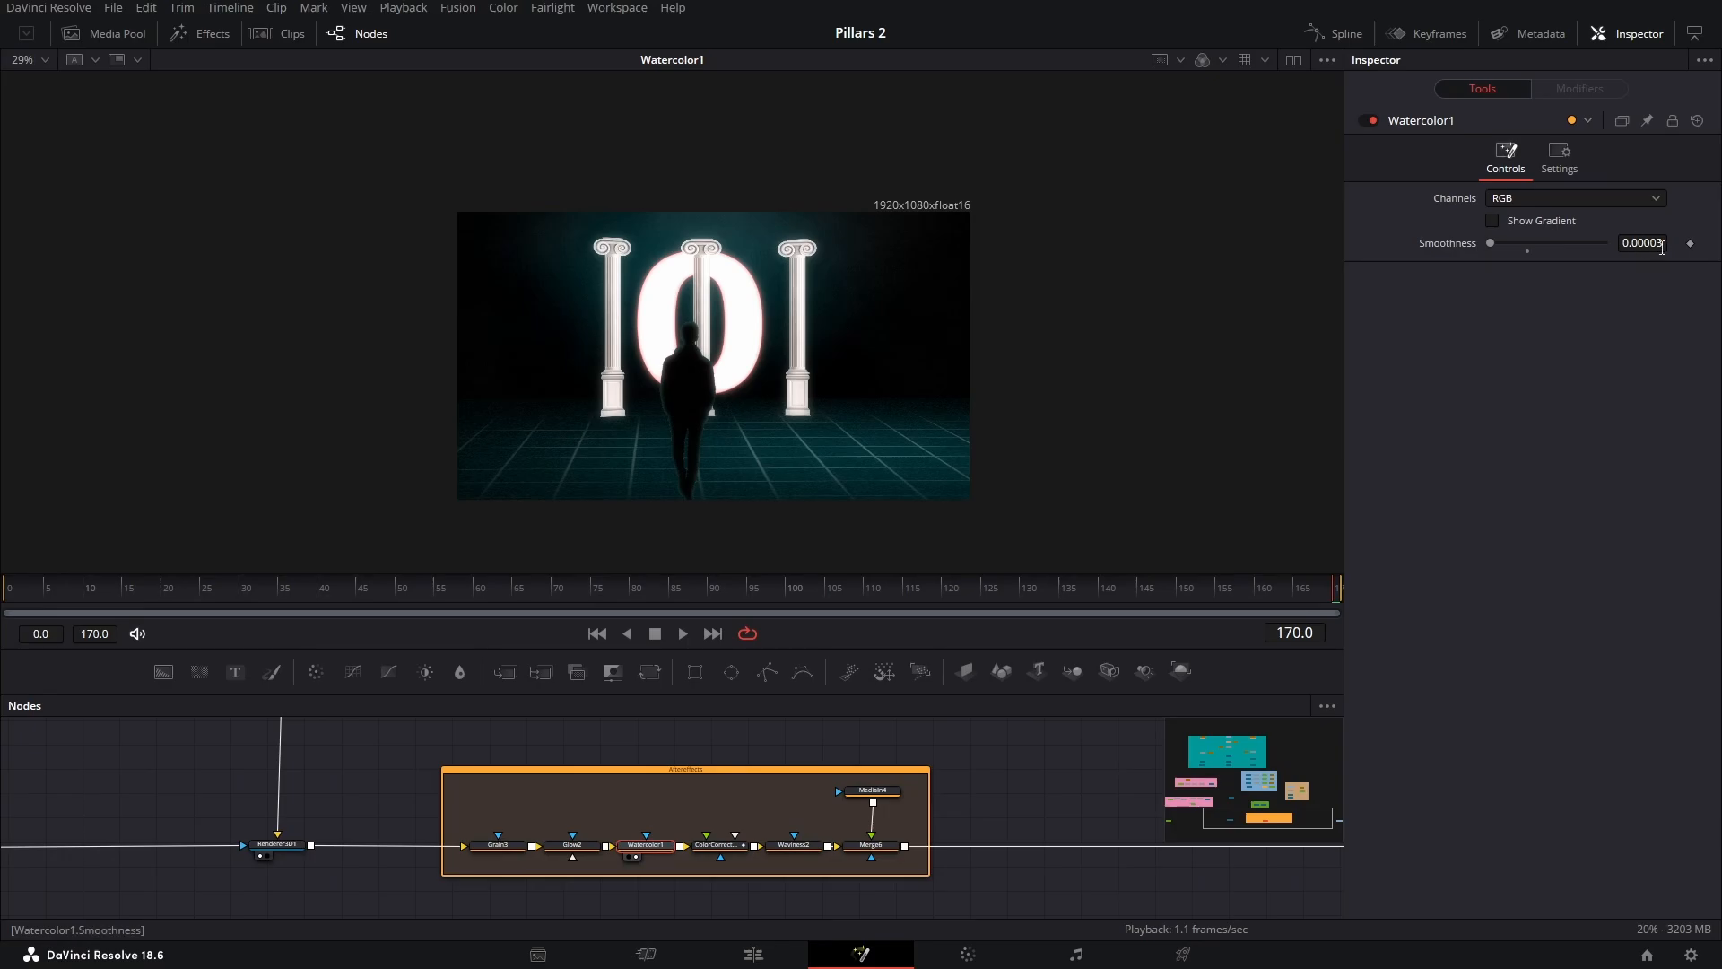
pyautogui.scroll(6, 801, 339)
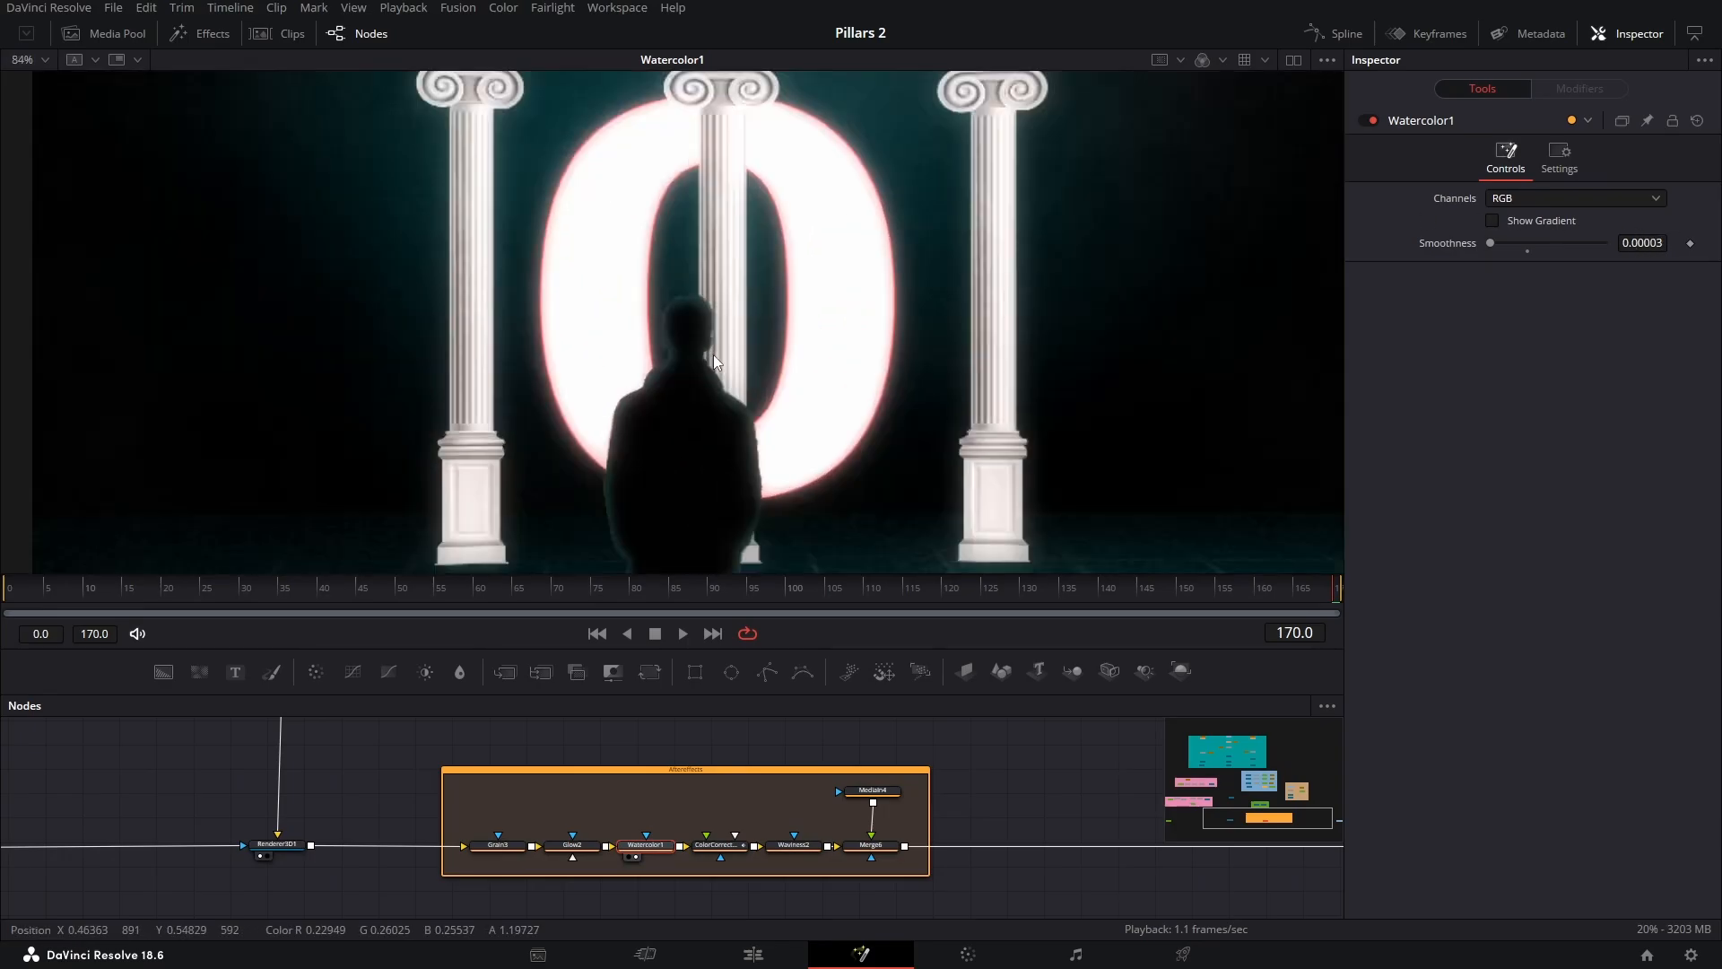
pyautogui.scroll(-2, 774, 370)
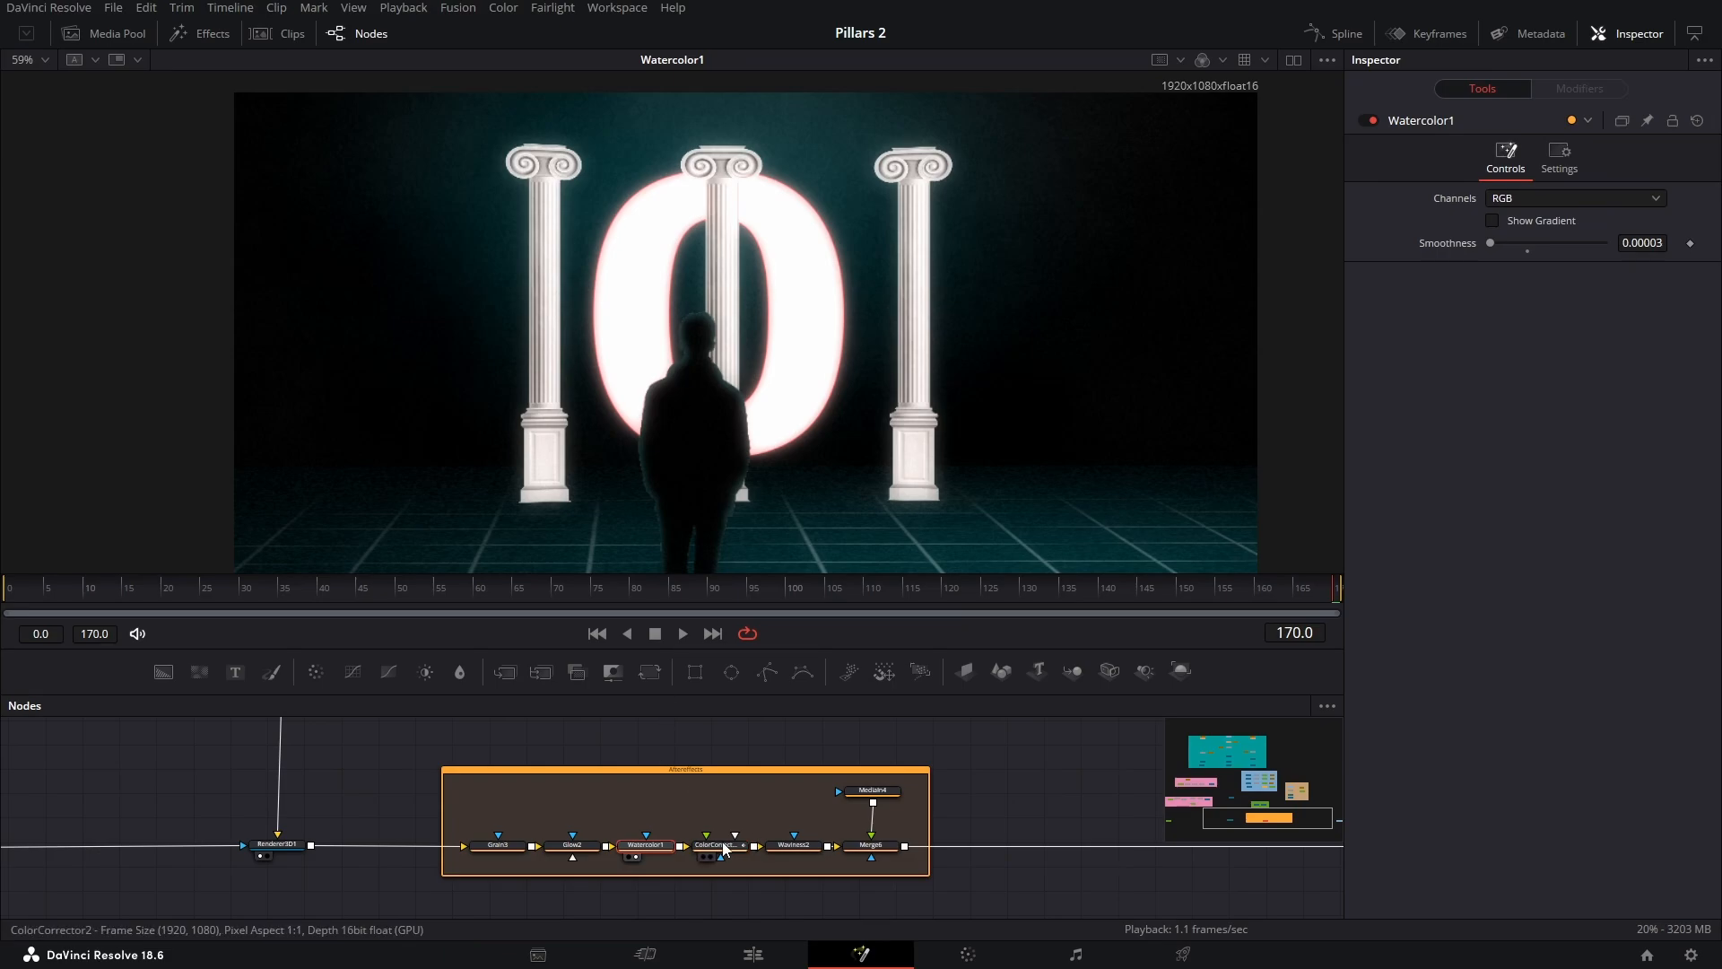
# View ColorCorrector2 and set its master color wheel to tint 0.0 at strength 1.0, towards red
pyautogui.press('1')
pyautogui.click(734, 855)
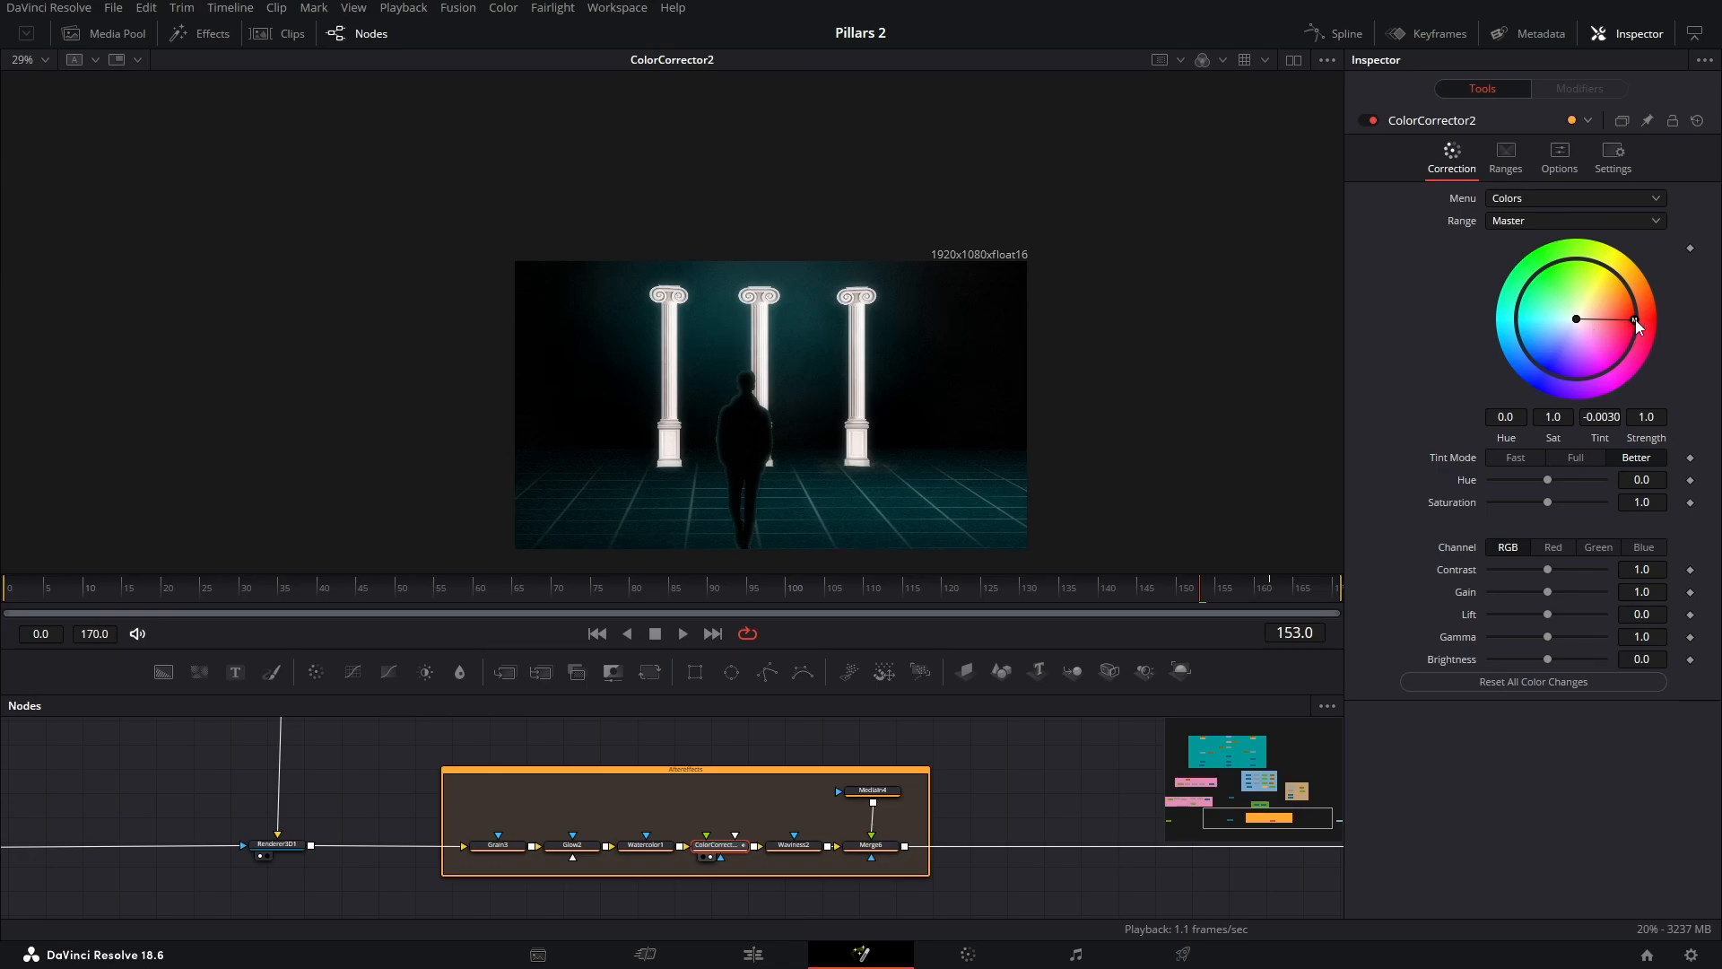
pyautogui.moveTo(1635, 320); pyautogui.dragTo(1637, 320)
pyautogui.moveTo(1634, 318)
pyautogui.mouseDown()
pyautogui.moveTo(1566, 324)
pyautogui.moveTo(1667, 320)
pyautogui.mouseUp()
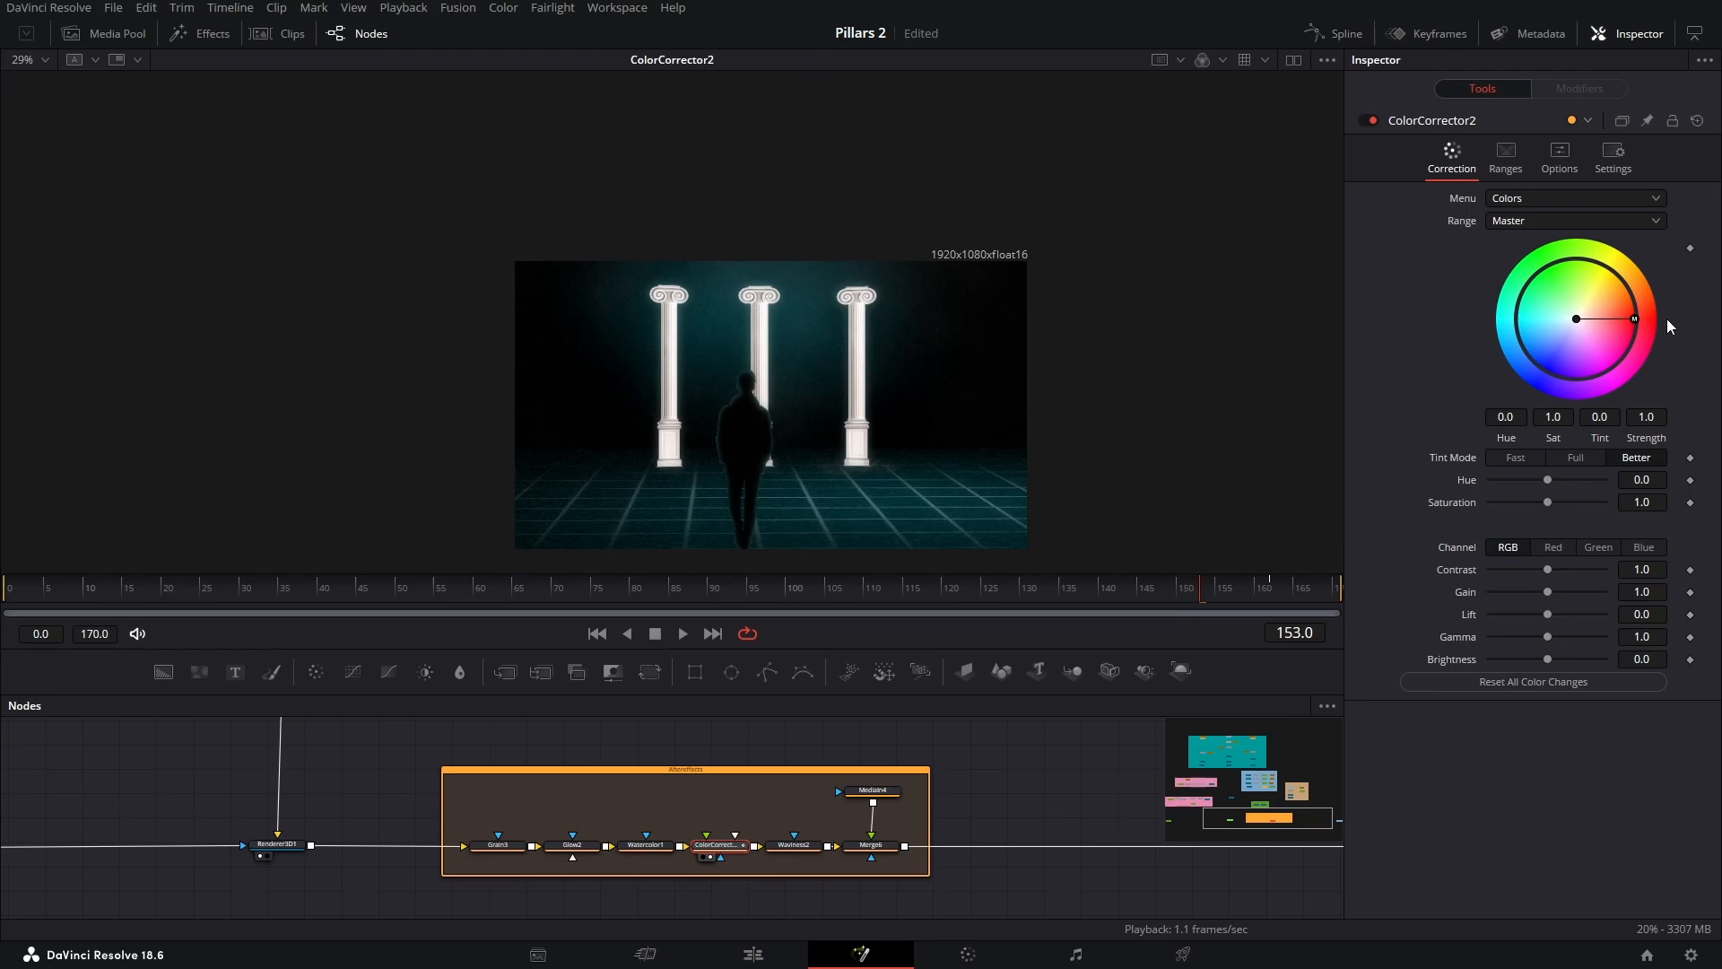
# Look through ColorCorrector2's options, ranges and settings, and scrub from frame 153 to 162 to examine the Blend keyframes
pyautogui.click(1559, 157)
pyautogui.click(1506, 153)
pyautogui.click(1613, 156)
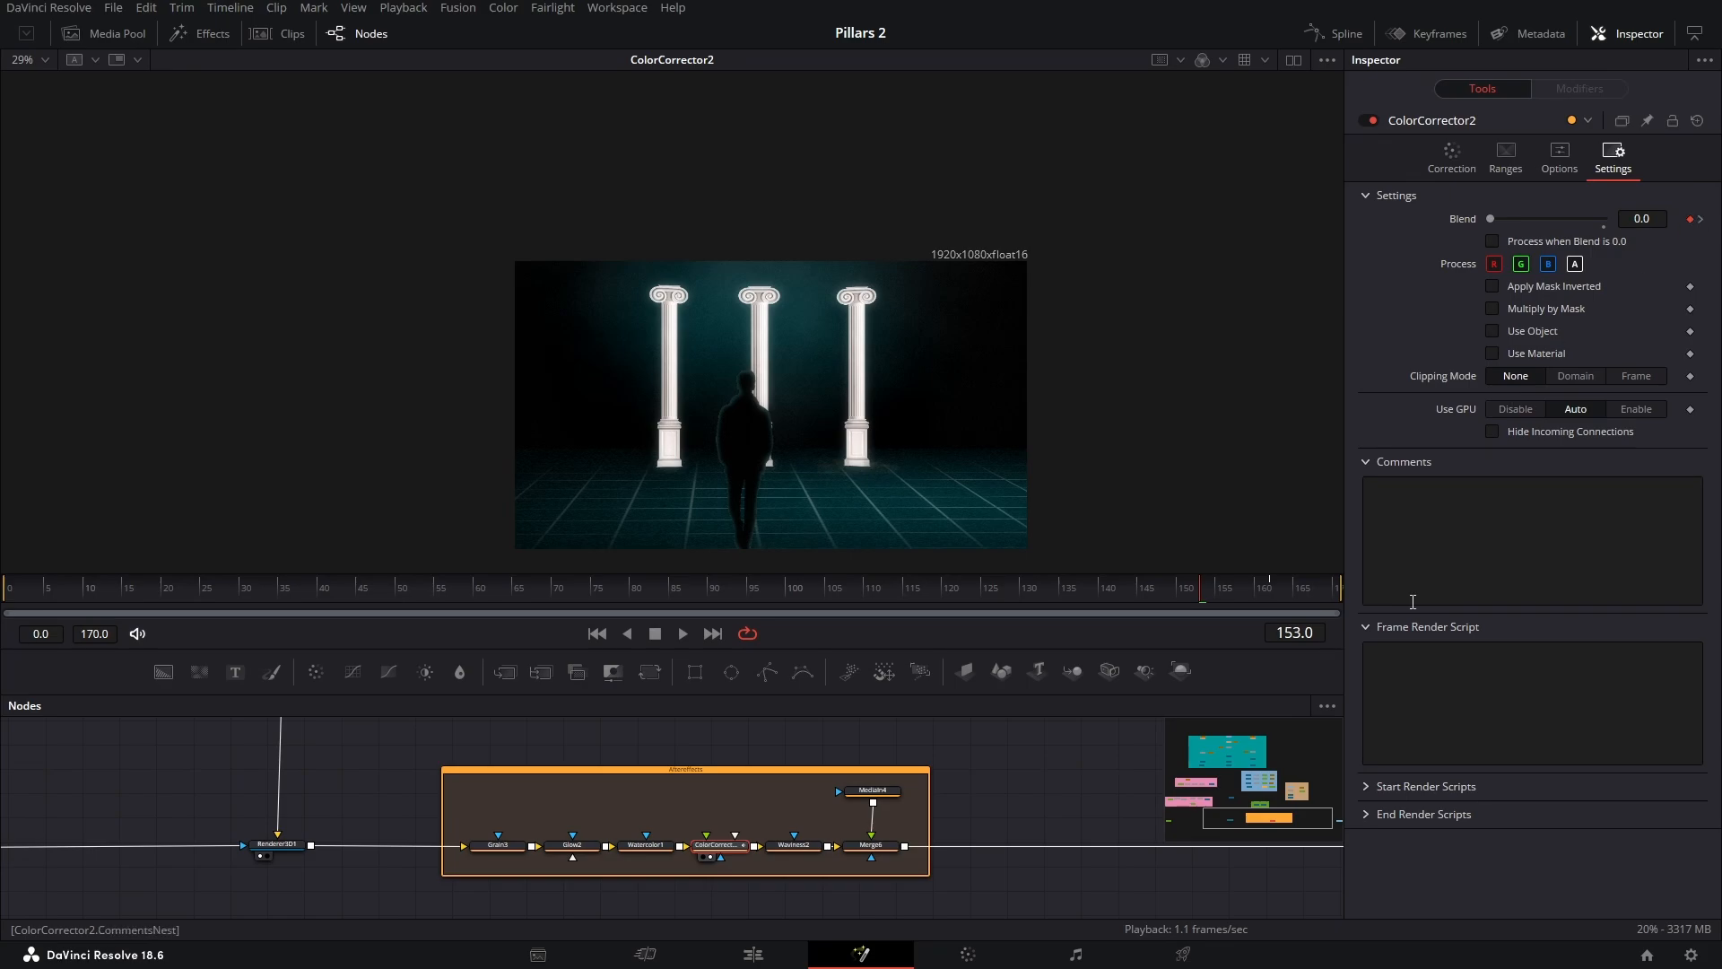
pyautogui.moveTo(1214, 590); pyautogui.dragTo(1273, 589)
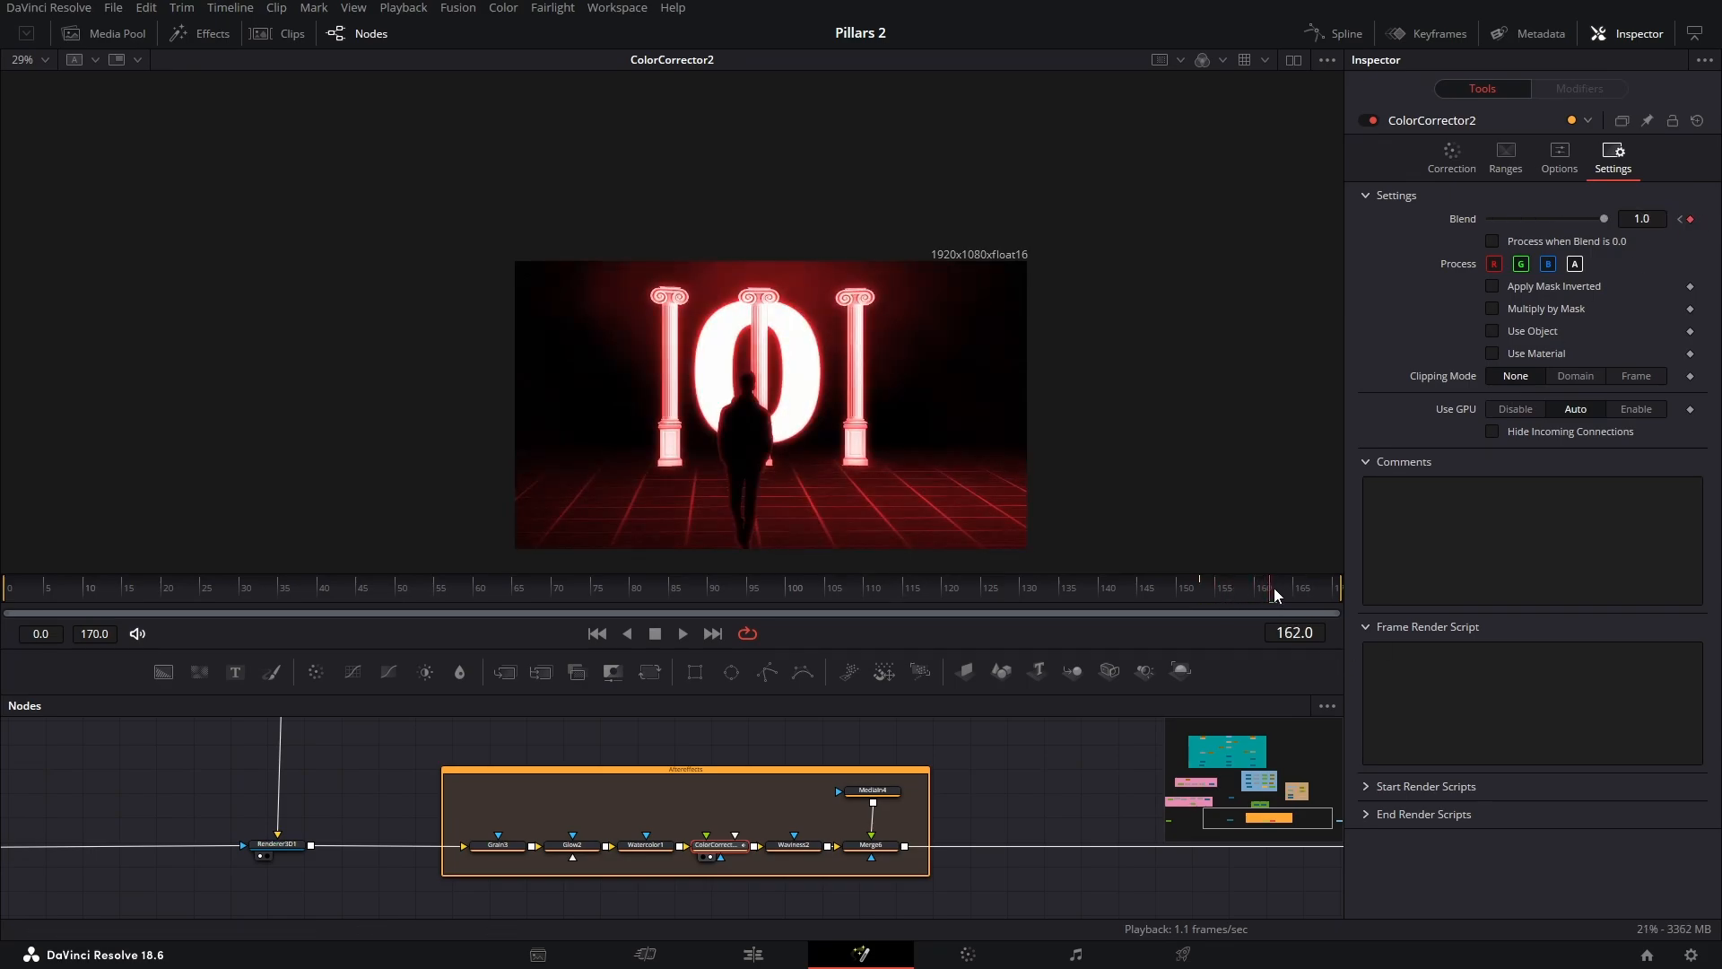
pyautogui.click(1691, 220)
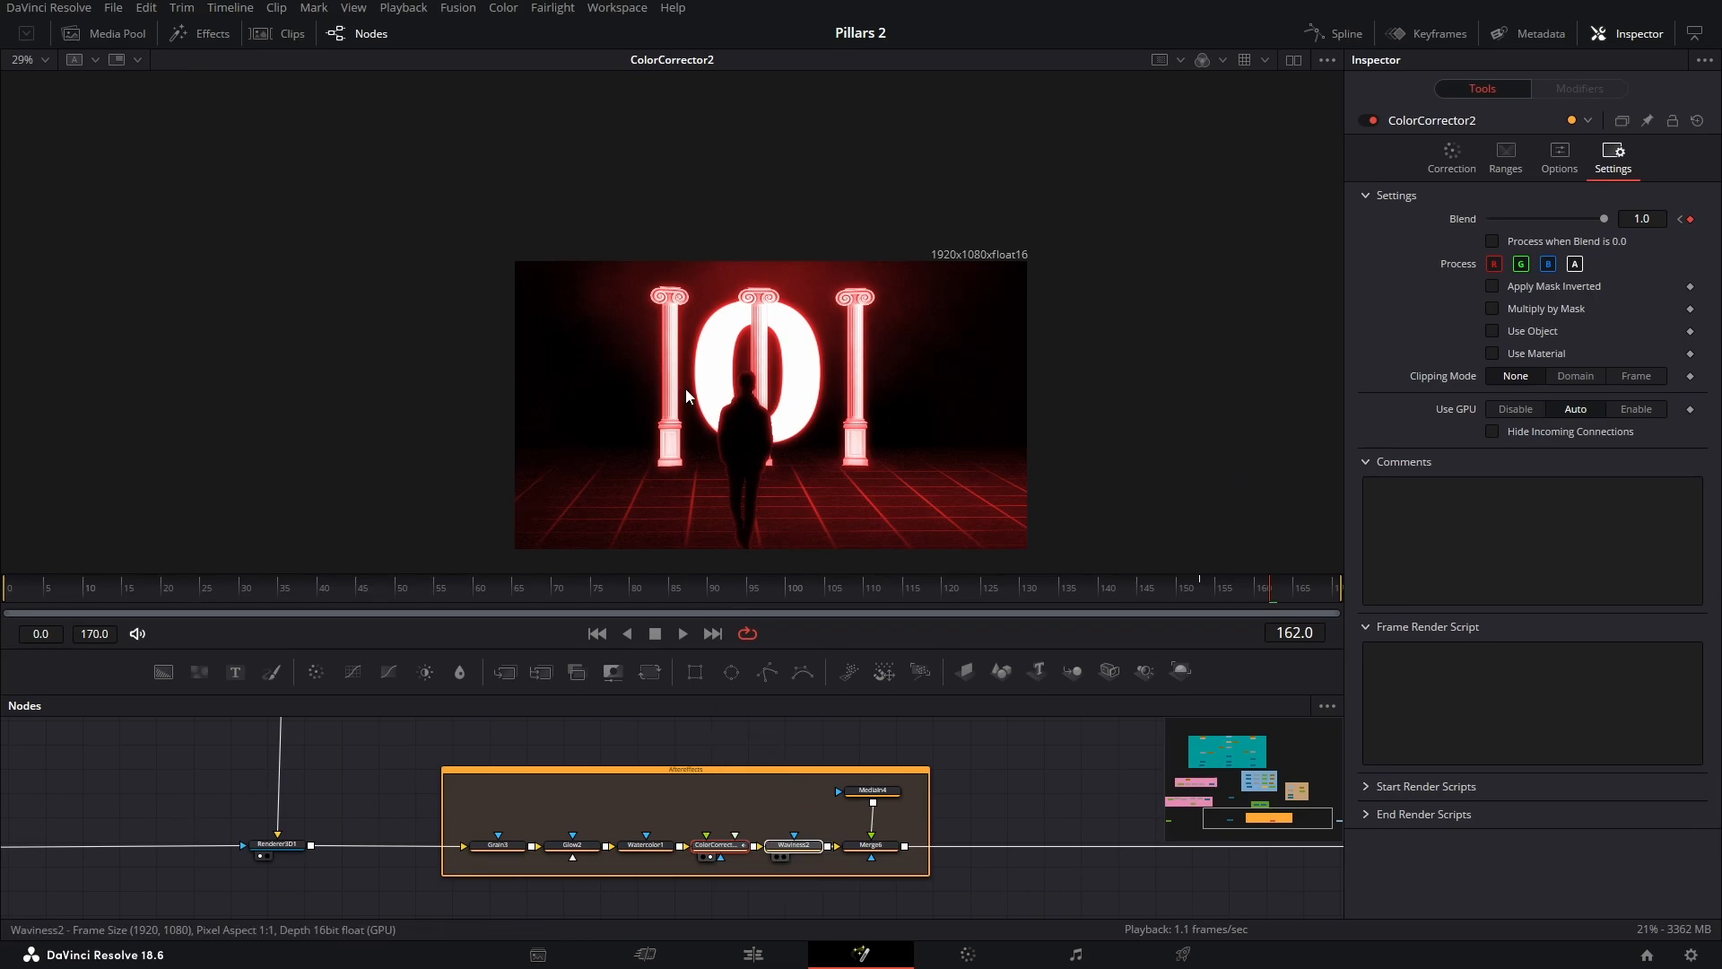
# View Waviness2, examine its scale, strength and speed settings, and inspect the distortion close up on the pillars
pyautogui.click(805, 850)
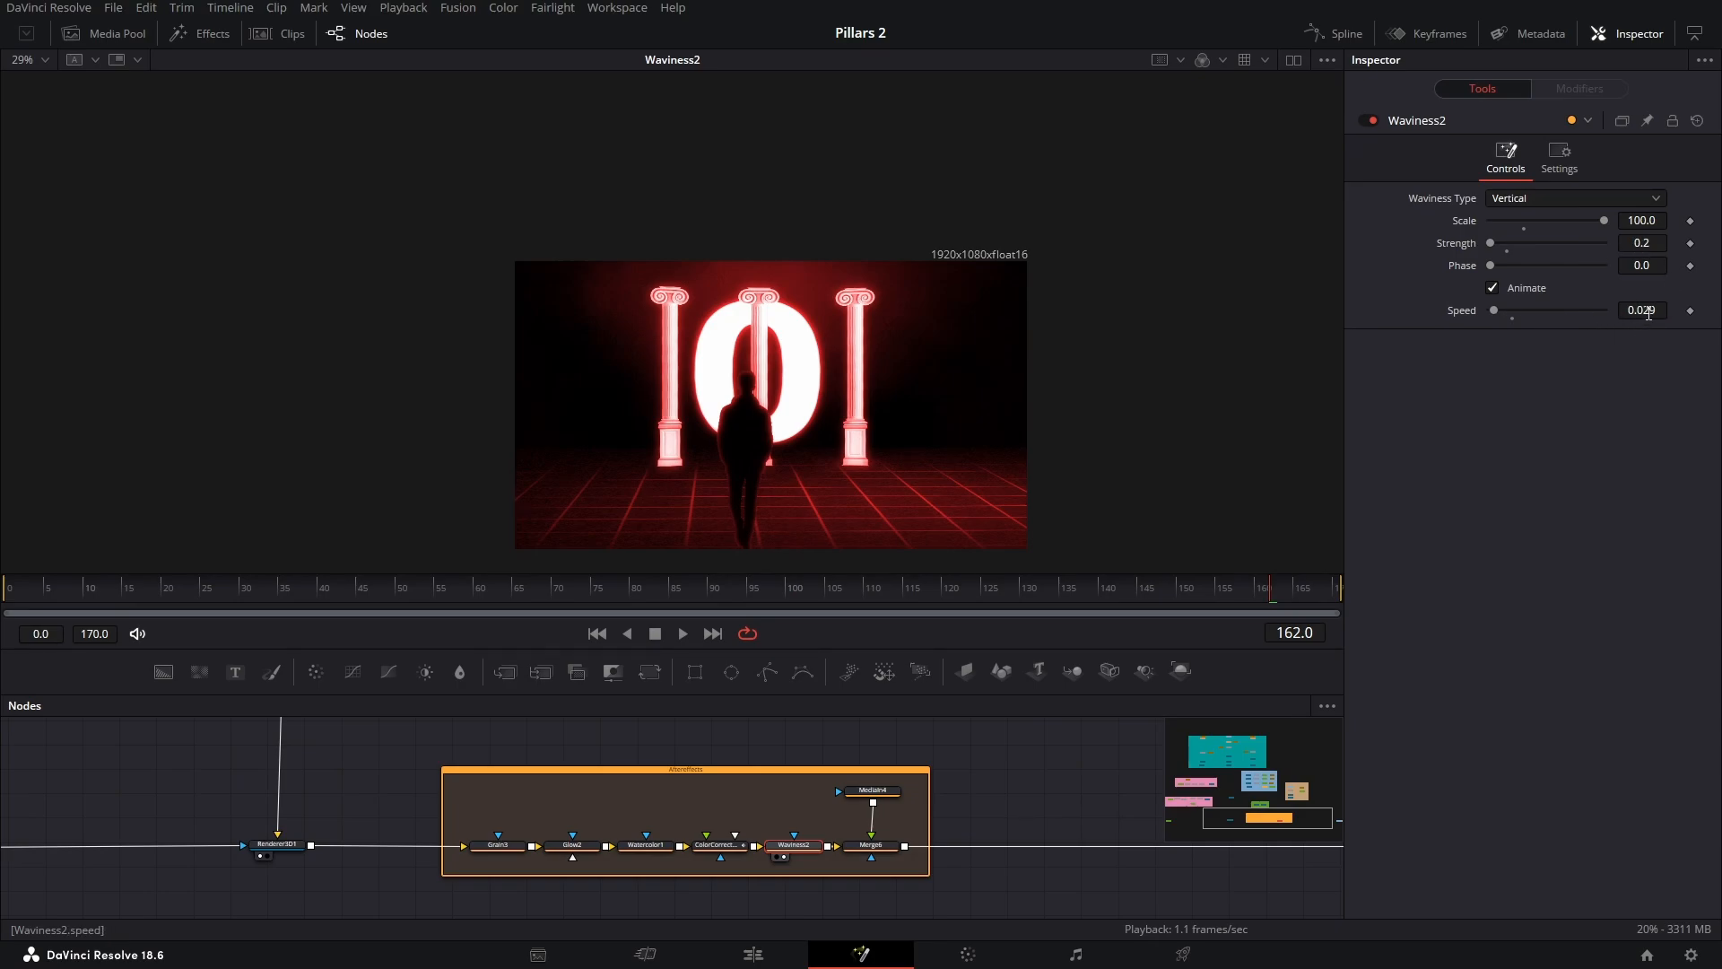
pyautogui.scroll(5, 740, 434)
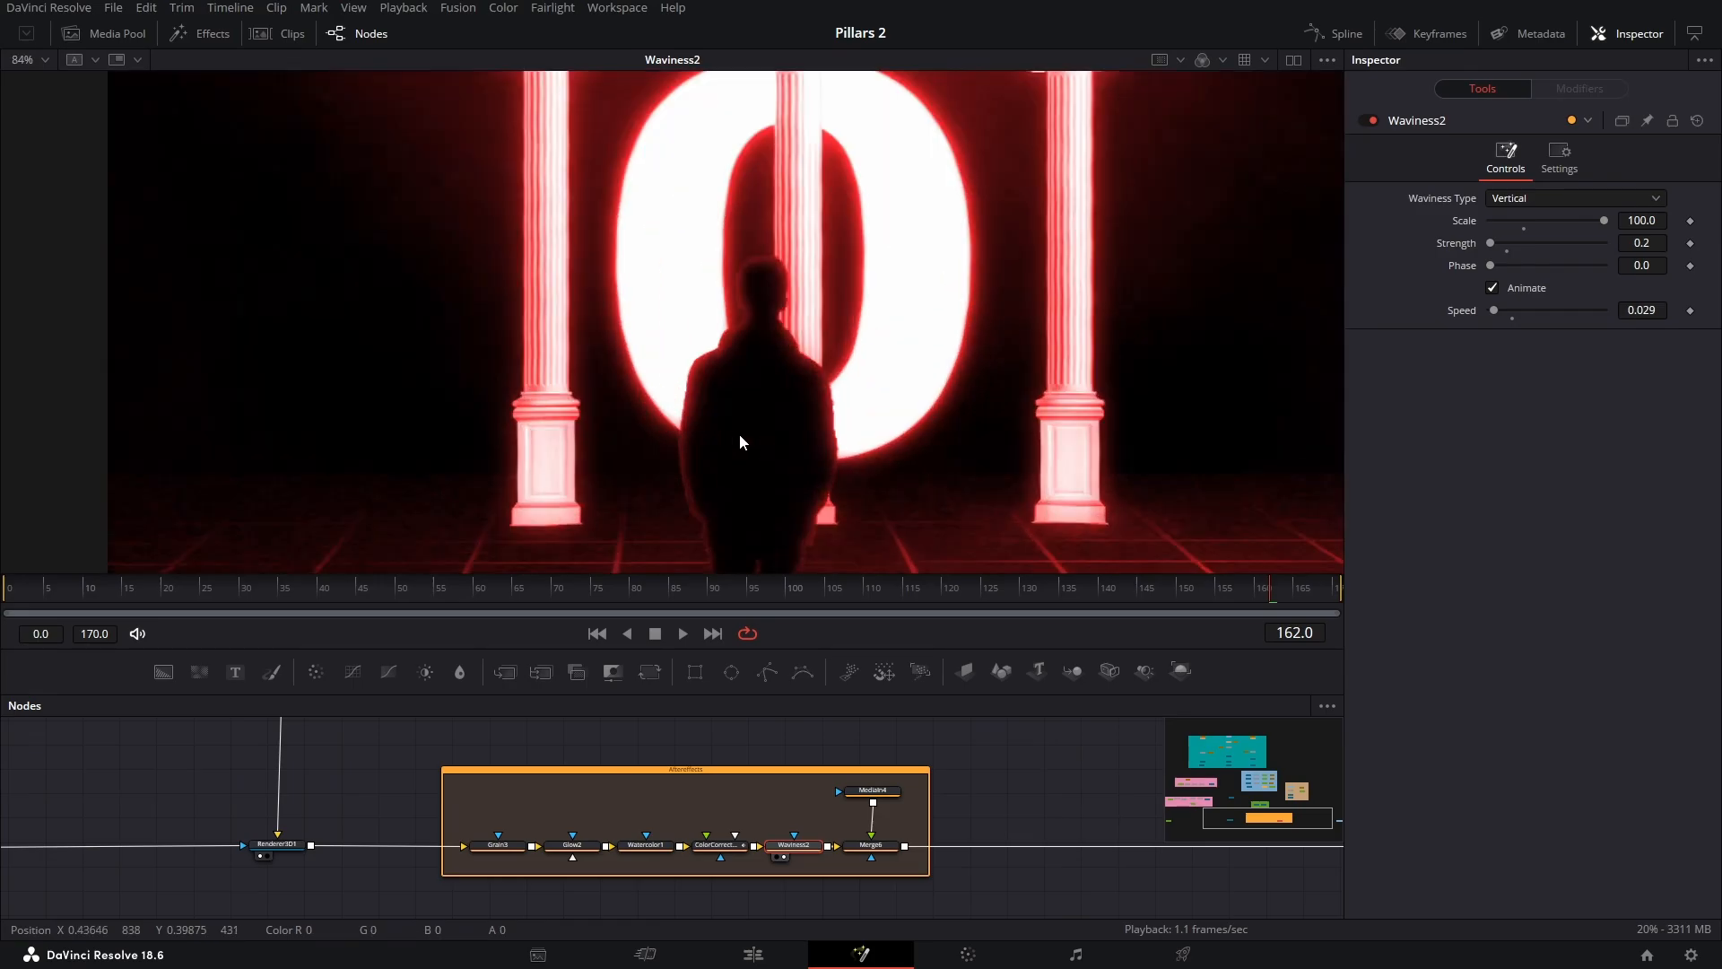
pyautogui.scroll(4, 578, 359)
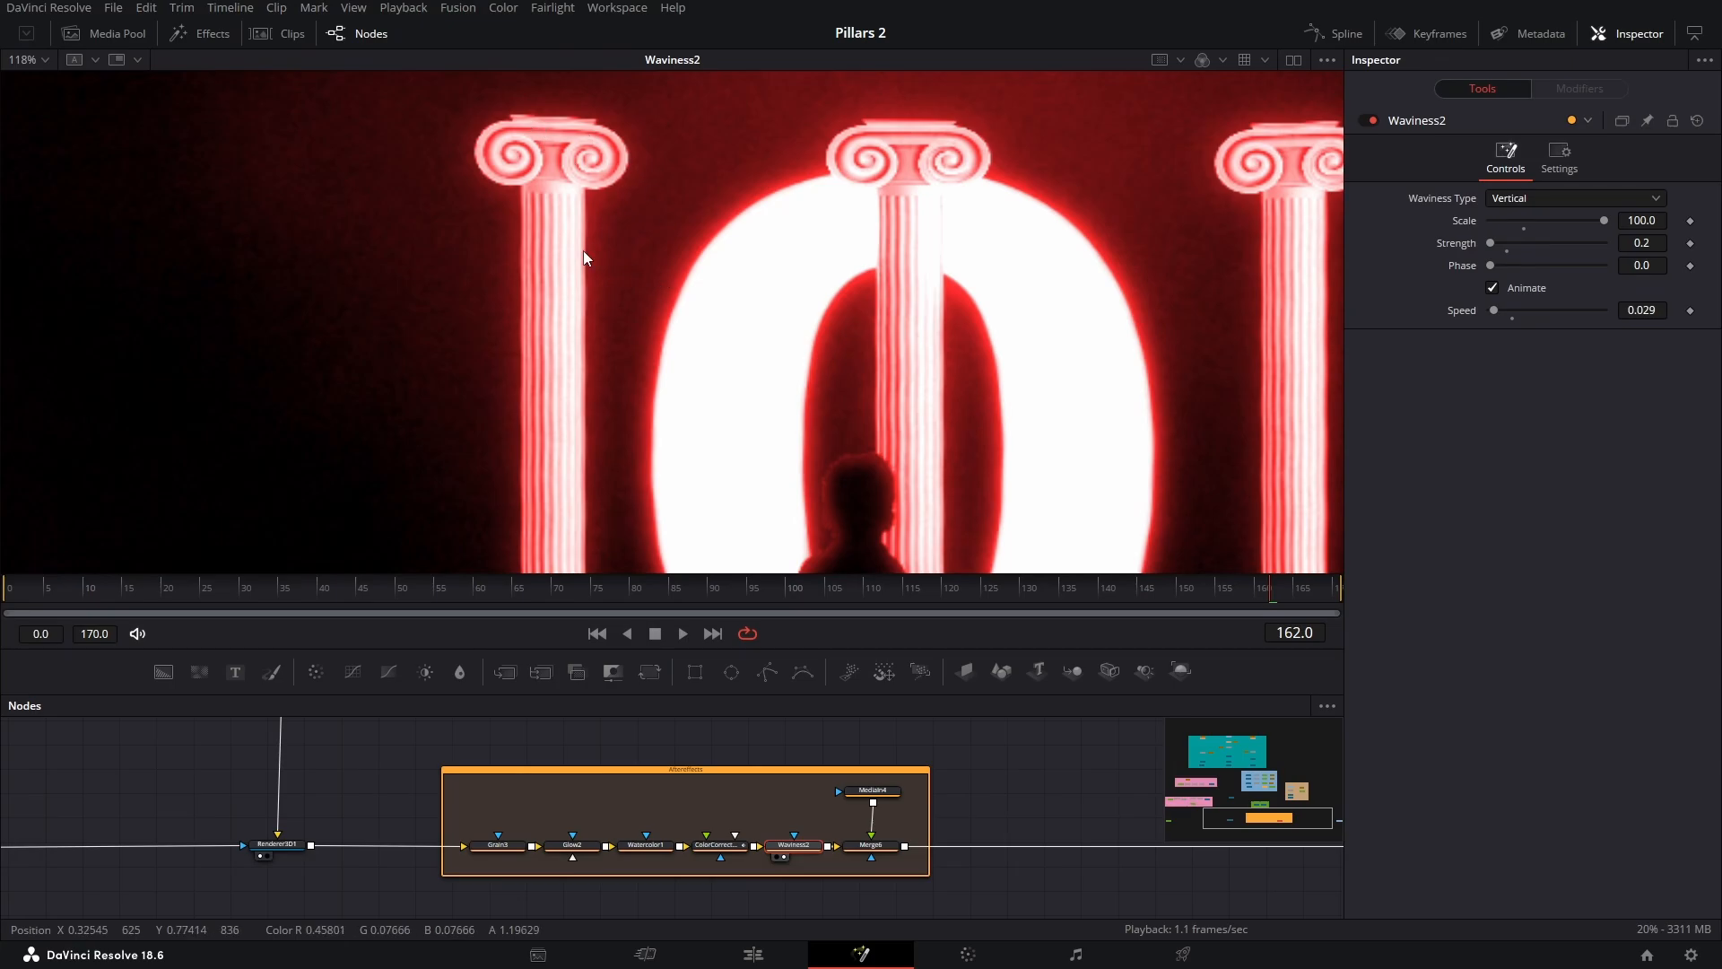
pyautogui.moveTo(579, 415); pyautogui.dragTo(250, 457)
# View the MediaIn4 particle overlay and examine how Merge6 blends it, including its apply mode, gain and blend settings
pyautogui.moveTo(872, 792); pyautogui.dragTo(666, 403)
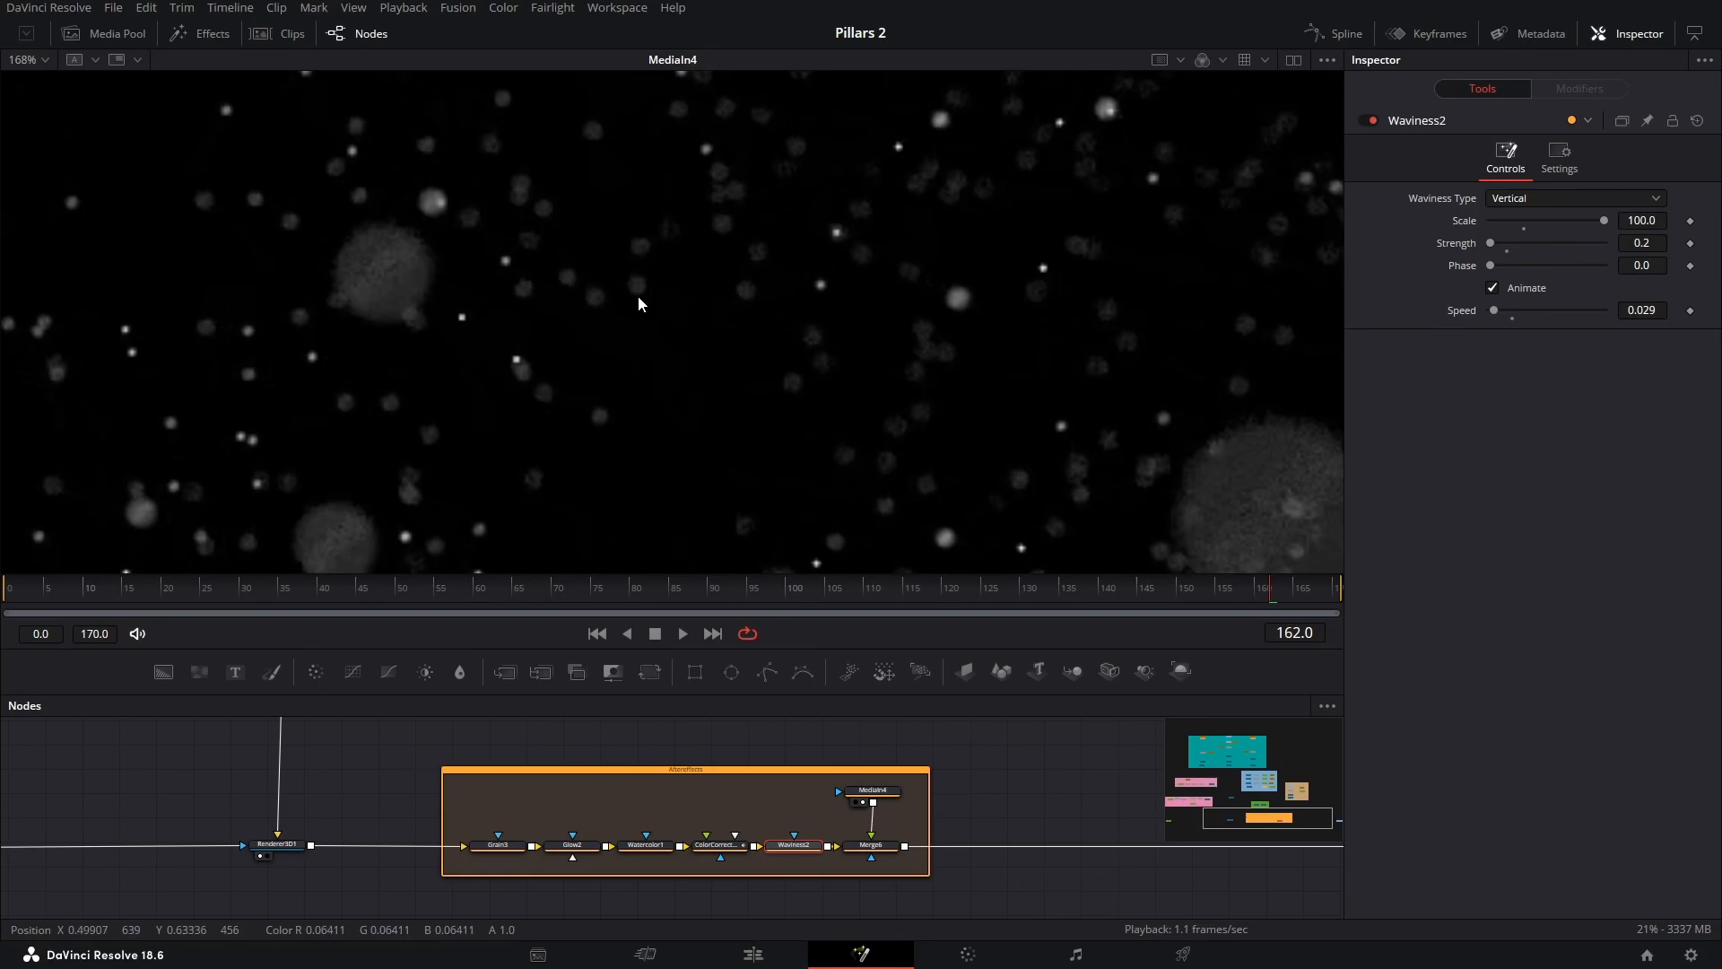
pyautogui.scroll(-5, 643, 305)
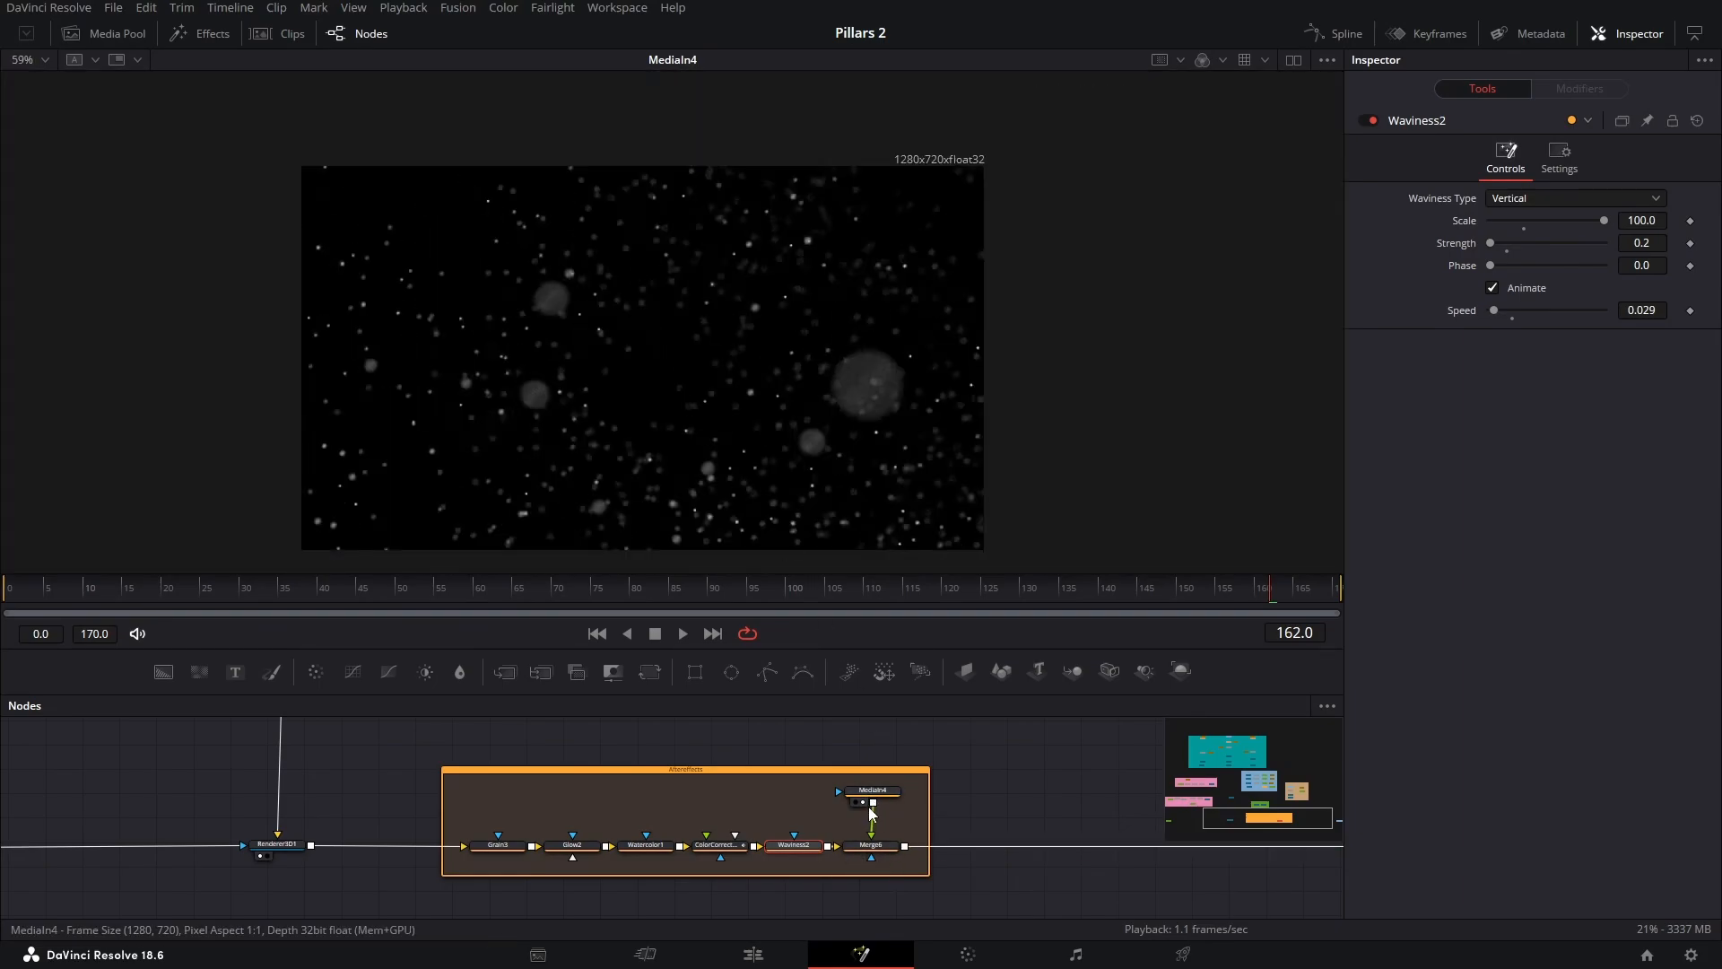
pyautogui.click(878, 852)
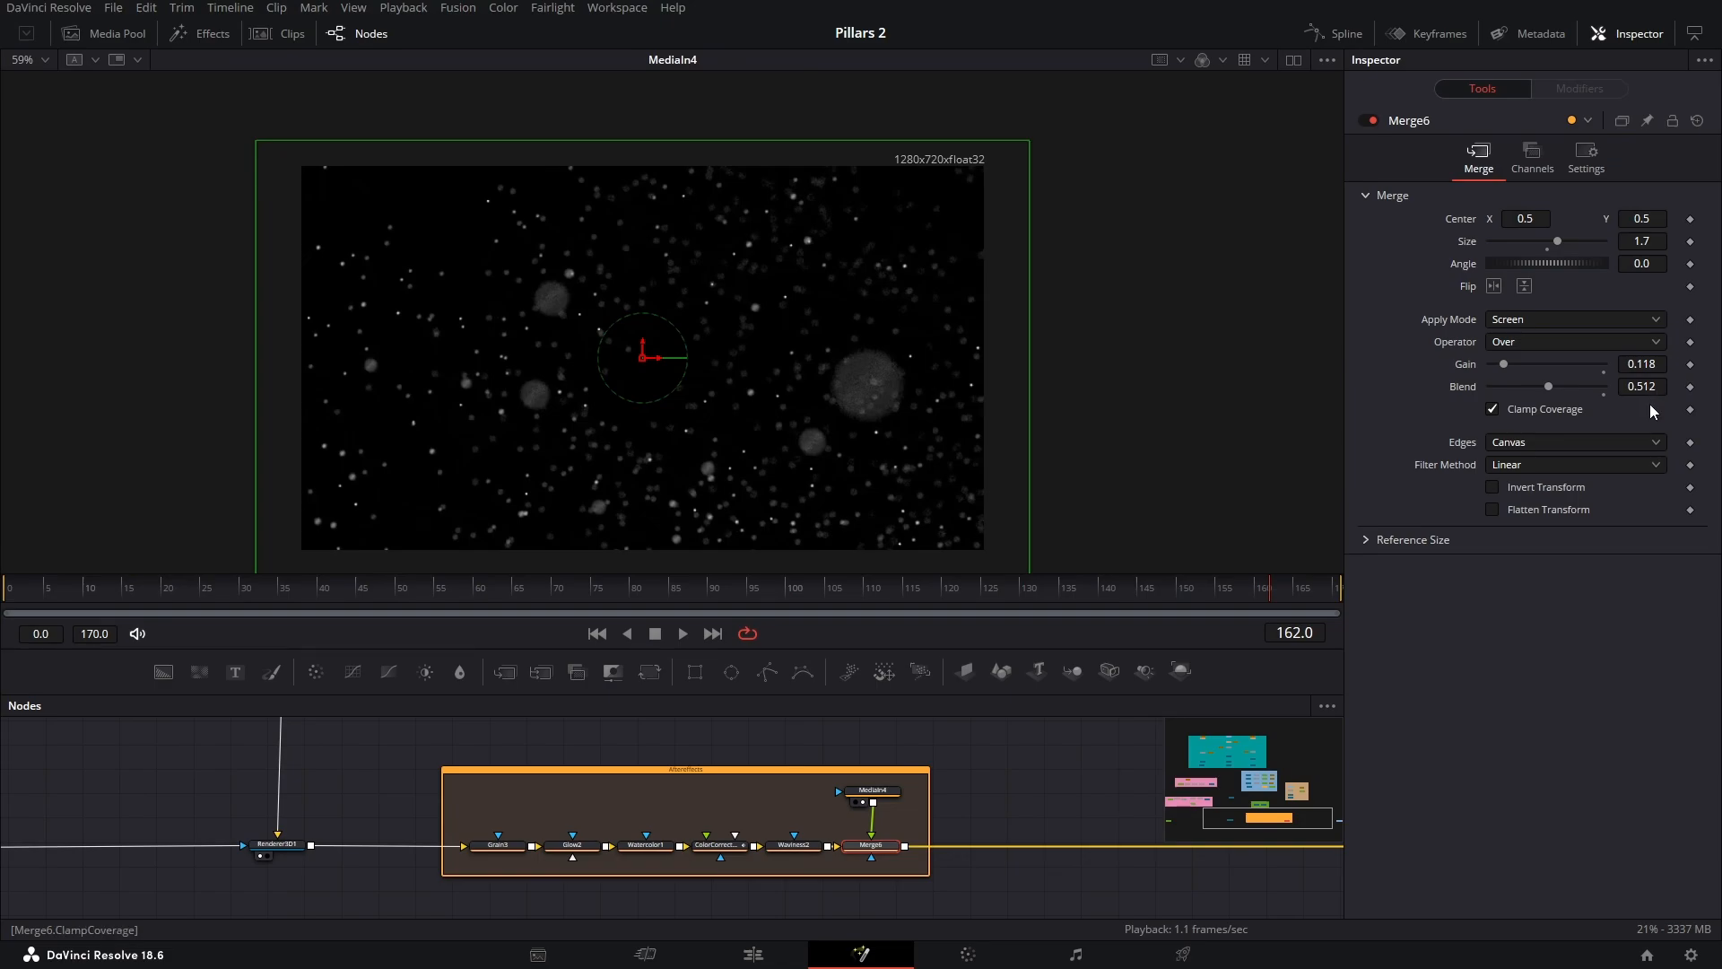
pyautogui.click(1586, 157)
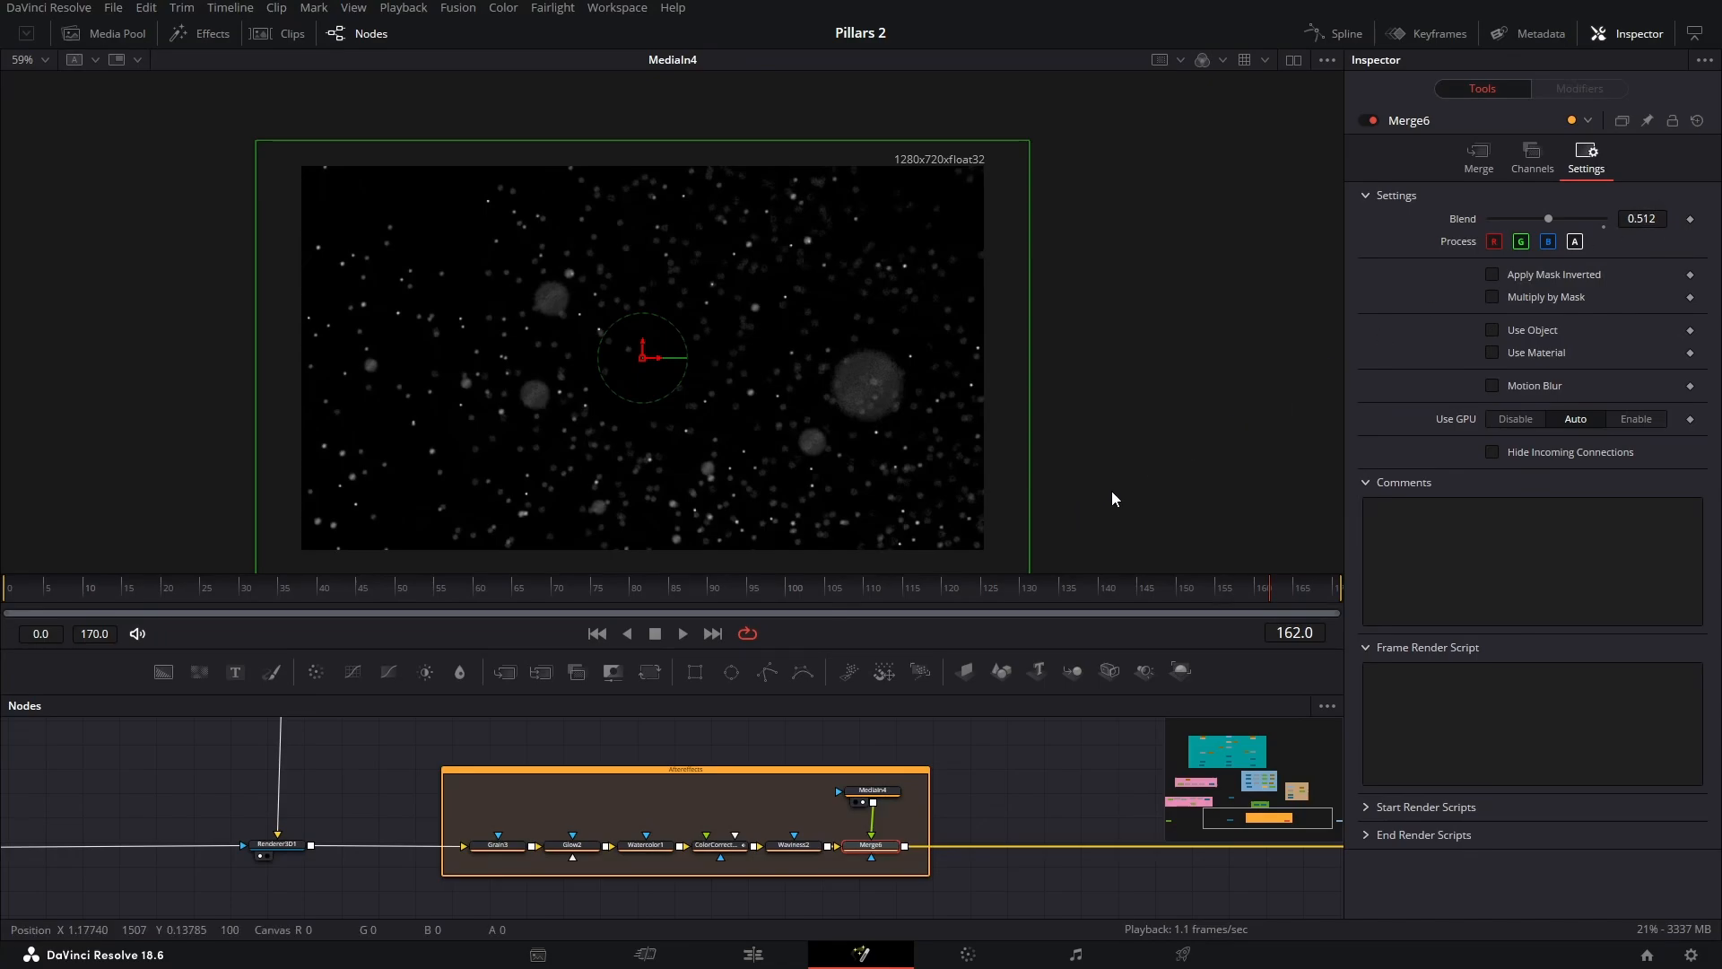
# View MediaOut1 and scrub from the start of the timeline to frame 170 to review the finished animation
pyautogui.moveTo(1004, 784); pyautogui.dragTo(576, 801)
pyautogui.moveTo(976, 864); pyautogui.dragTo(761, 441)
pyautogui.moveTo(98, 601); pyautogui.dragTo(27, 601)
pyautogui.moveTo(719, 457); pyautogui.dragTo(805, 372)
pyautogui.scroll(-2, 821, 339)
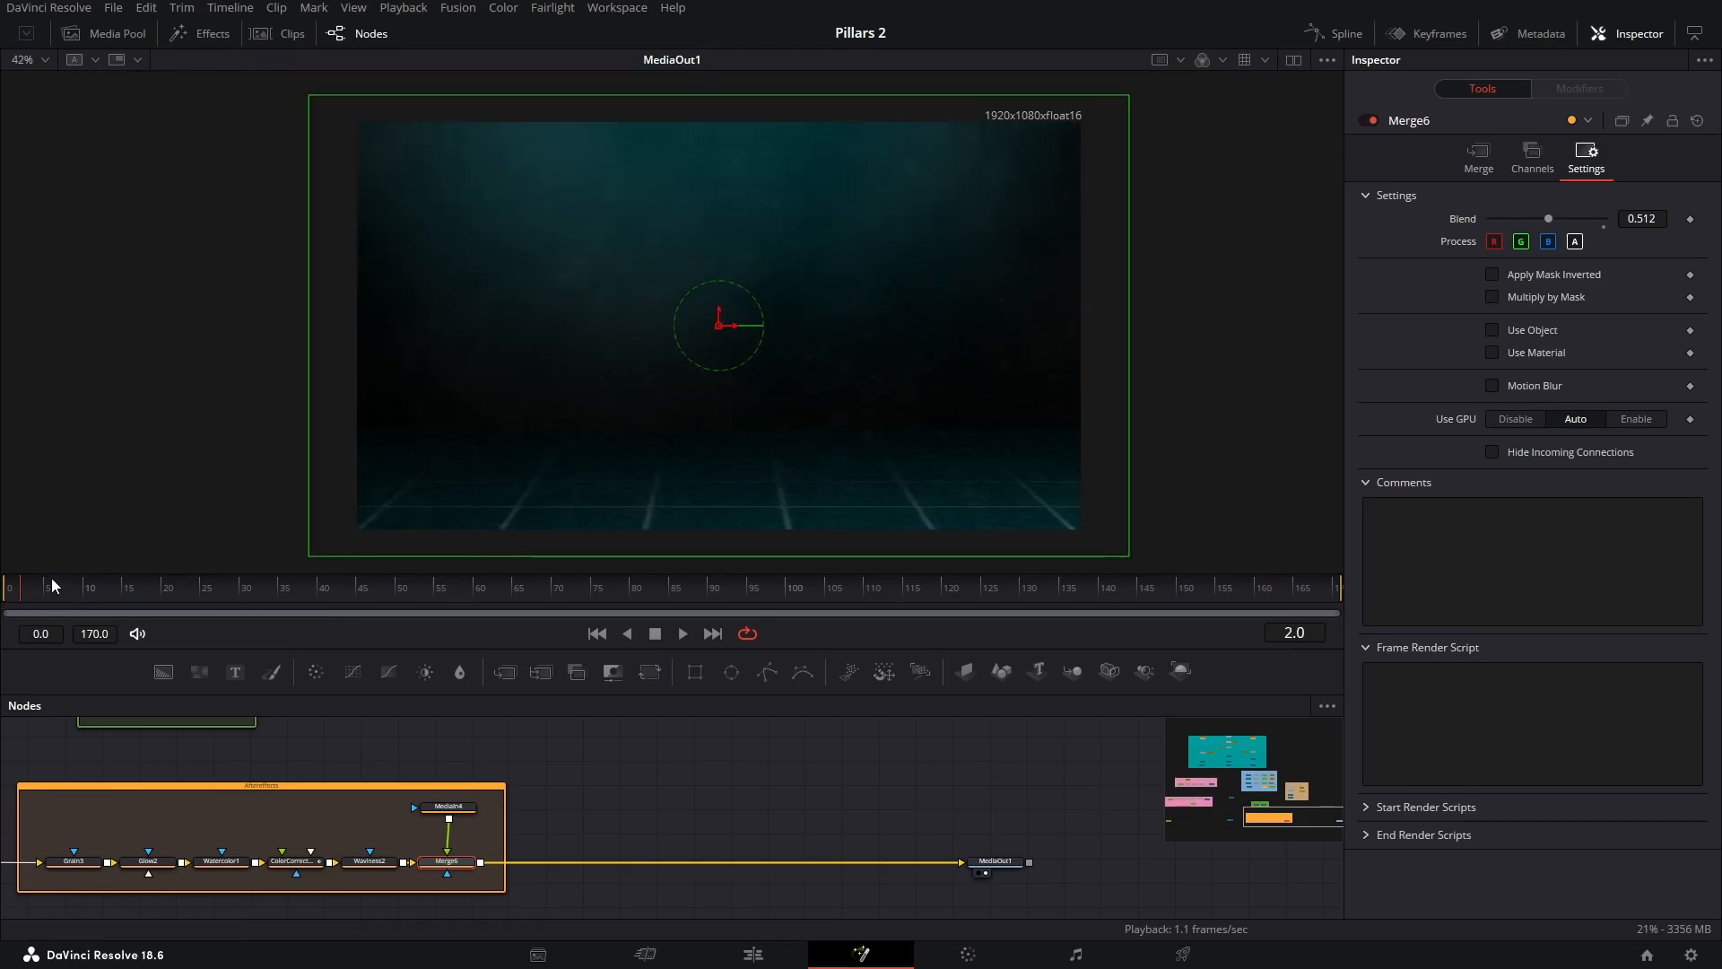
pyautogui.moveTo(50, 595); pyautogui.dragTo(1353, 602)
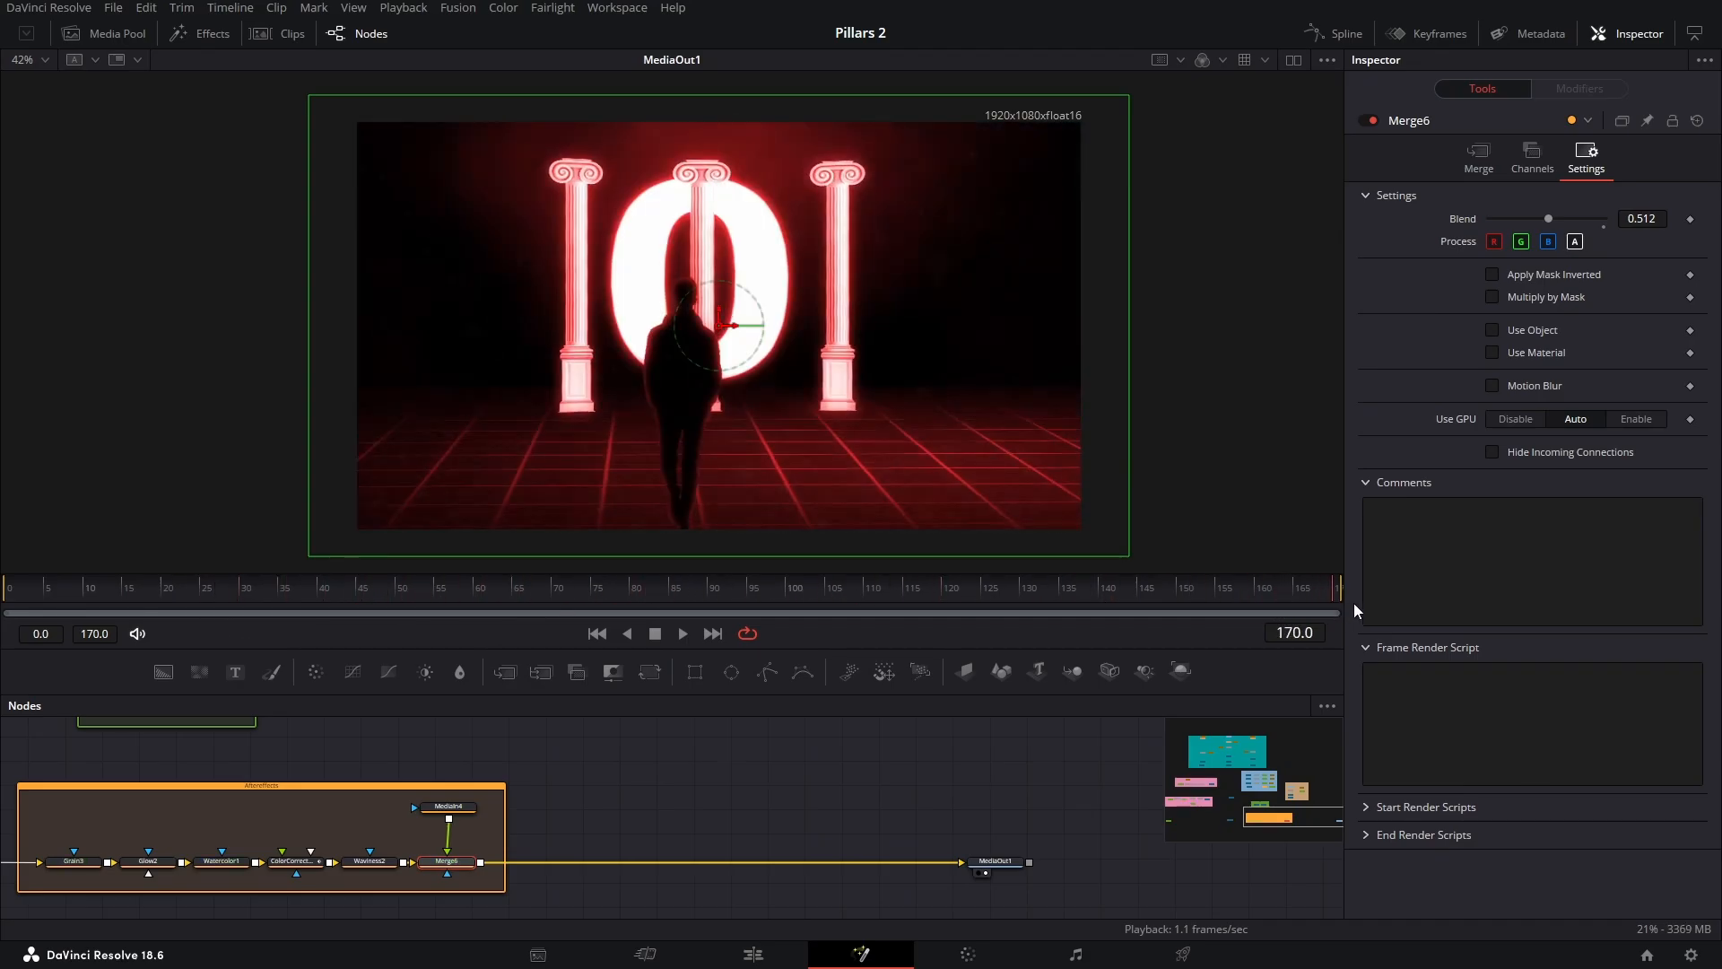